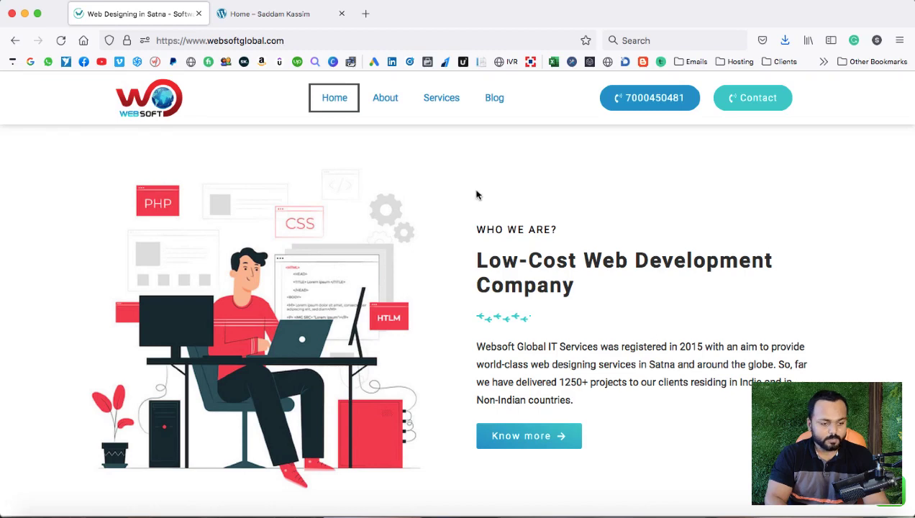
Go to the wordpress1.site tab and open the Home page with Edit with Elementor.
click(265, 14)
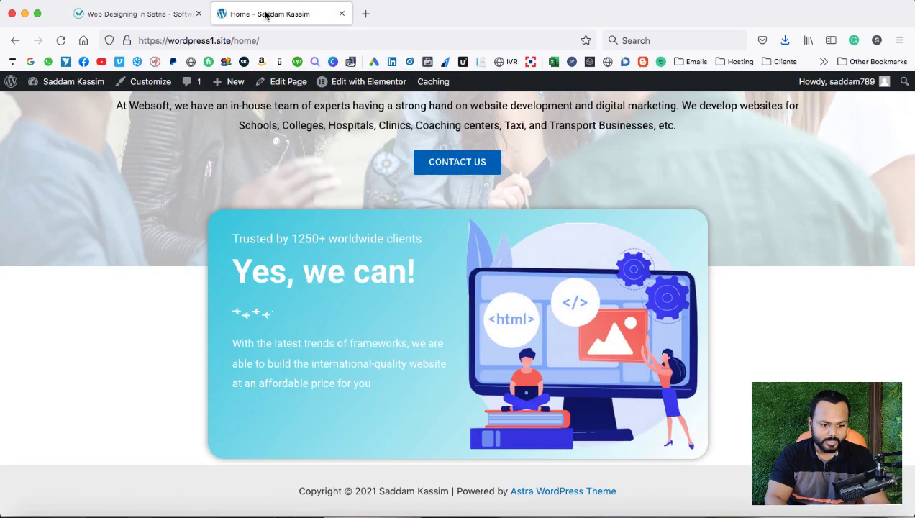
scroll(374, 161, up, 3)
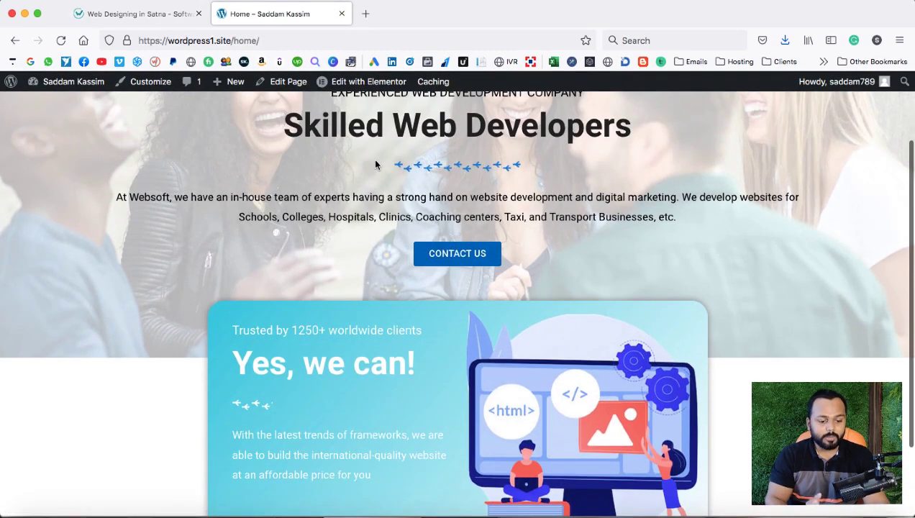
scroll(374, 165, up, 3)
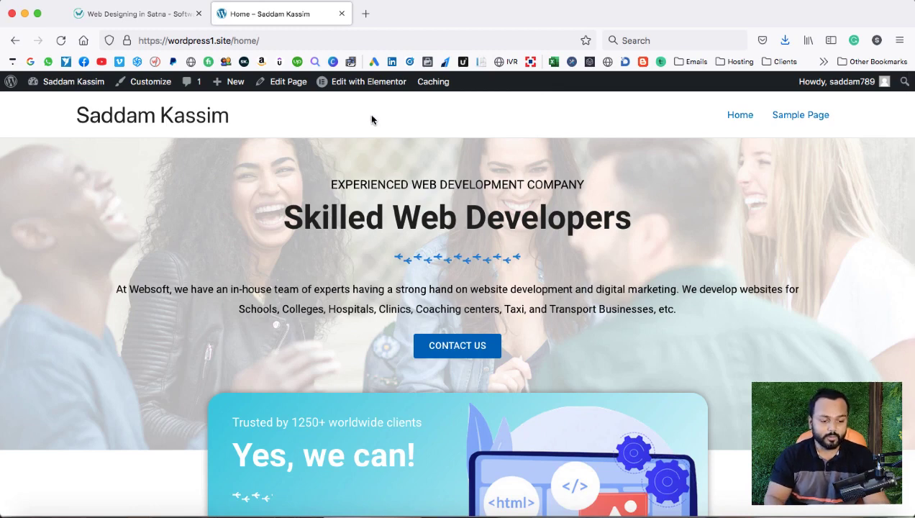
mouse_move(363, 85)
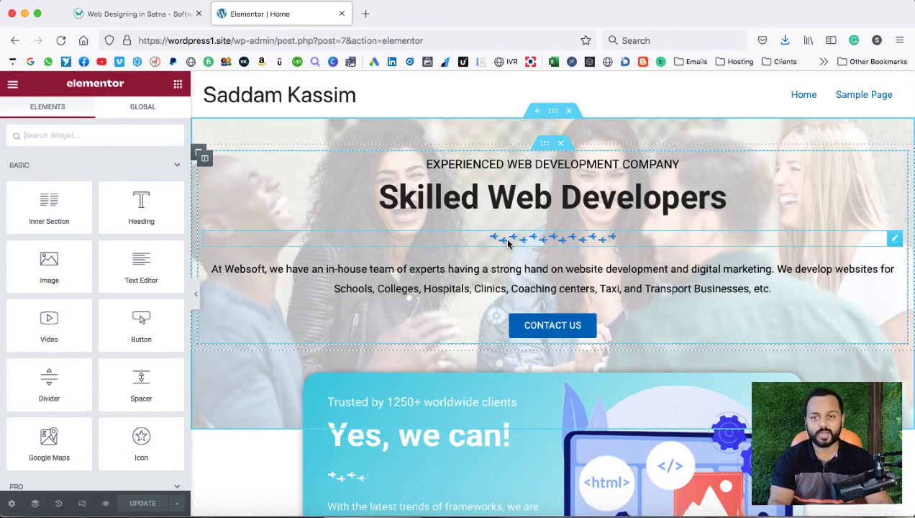
Add a single-column section below the Yes, we can! card, holding a two-column Inner Section.
scroll(578, 279, down, 10)
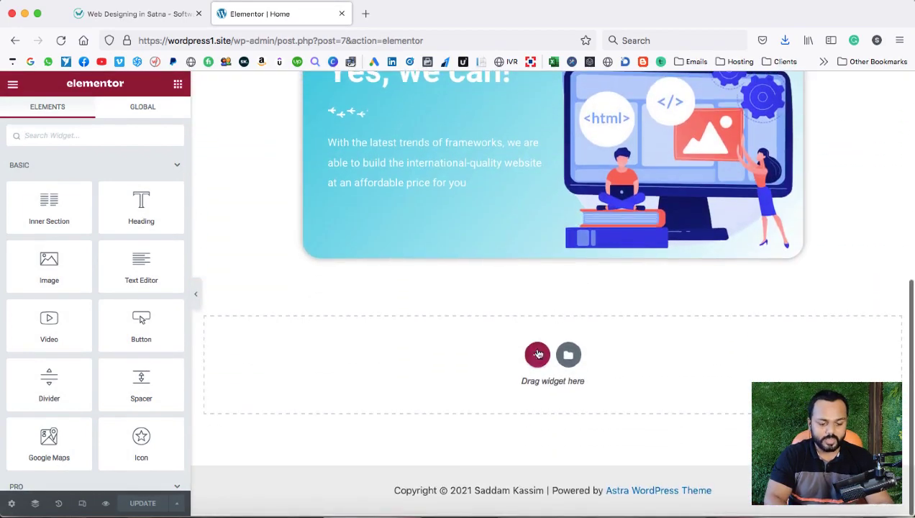
click(537, 355)
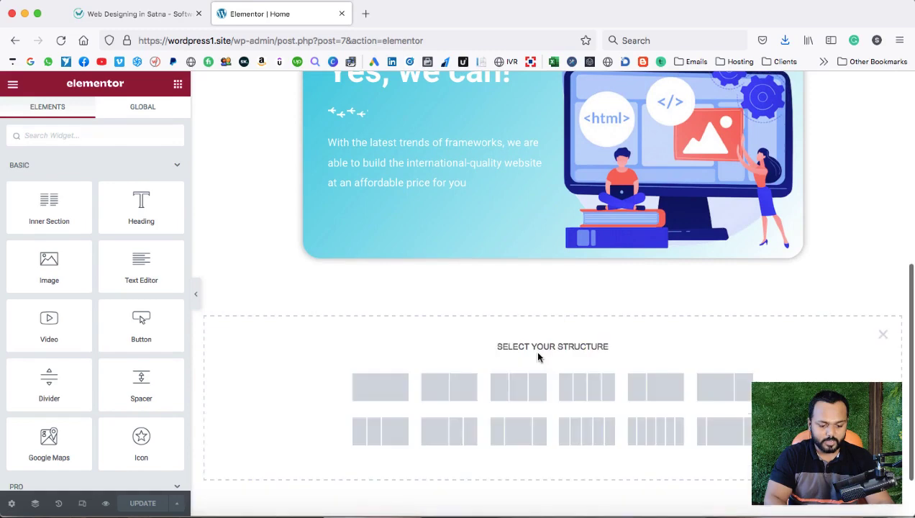
click(387, 391)
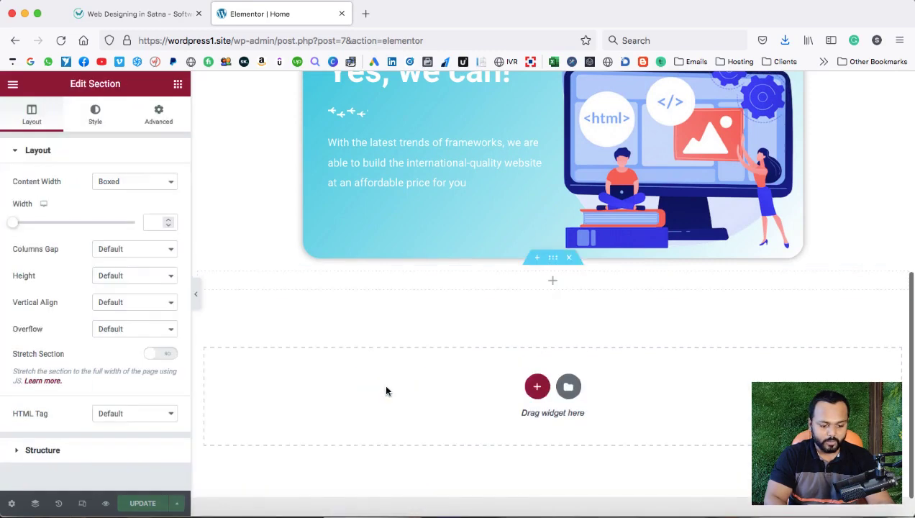
click(554, 284)
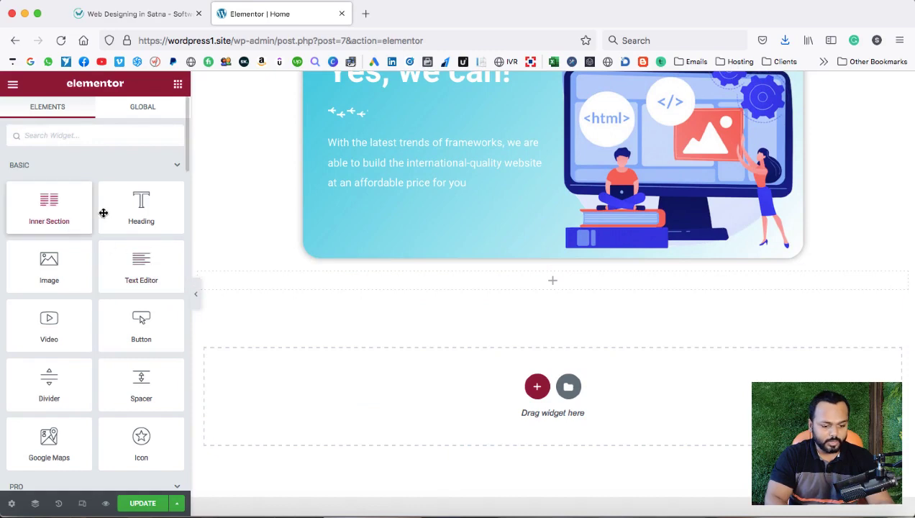
drag(104, 213, 353, 278)
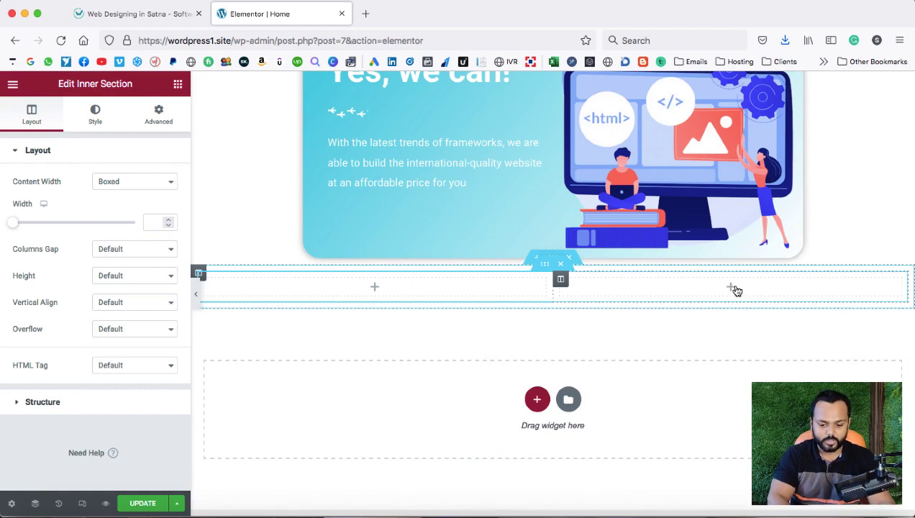
click(374, 289)
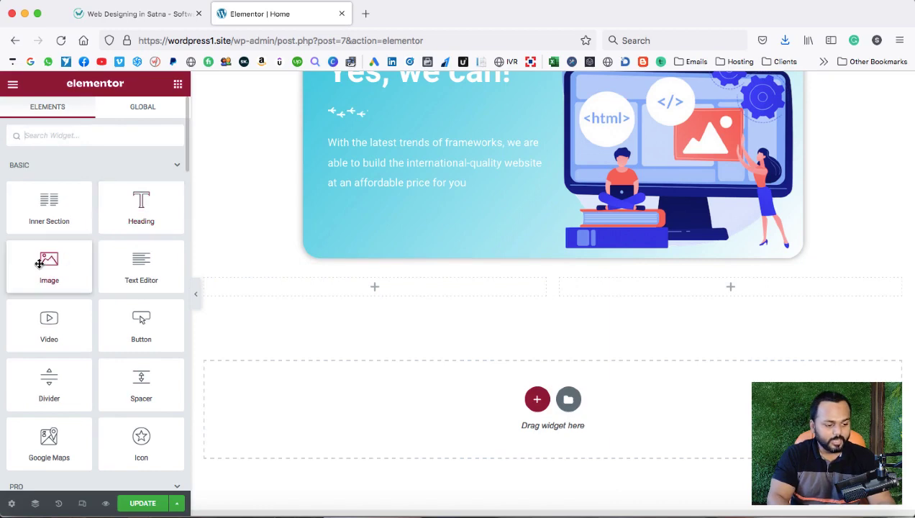
Put an Image widget into the inner section's left column.
drag(45, 273, 279, 292)
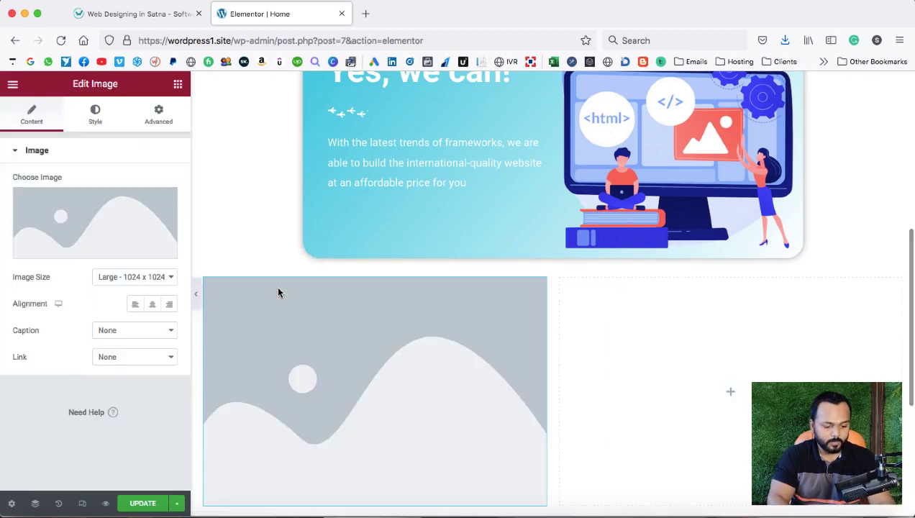
scroll(349, 329, down, 2)
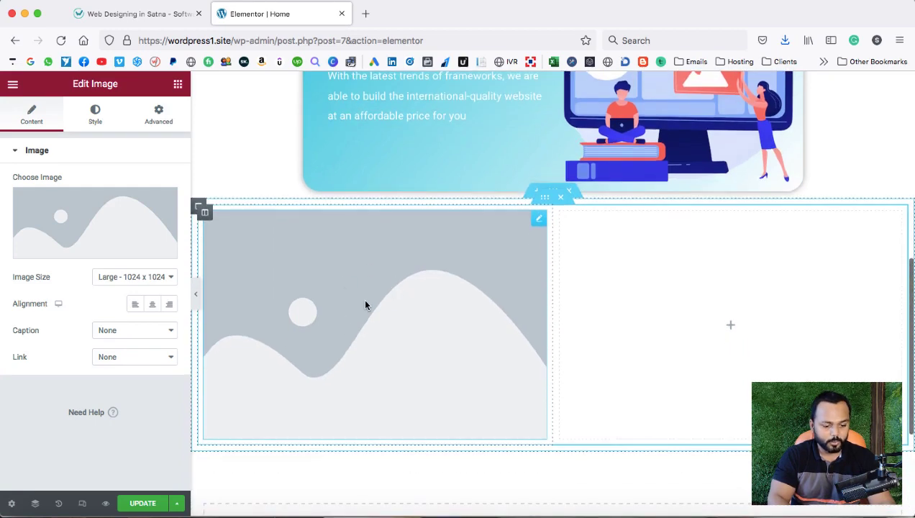
mouse_move(74, 188)
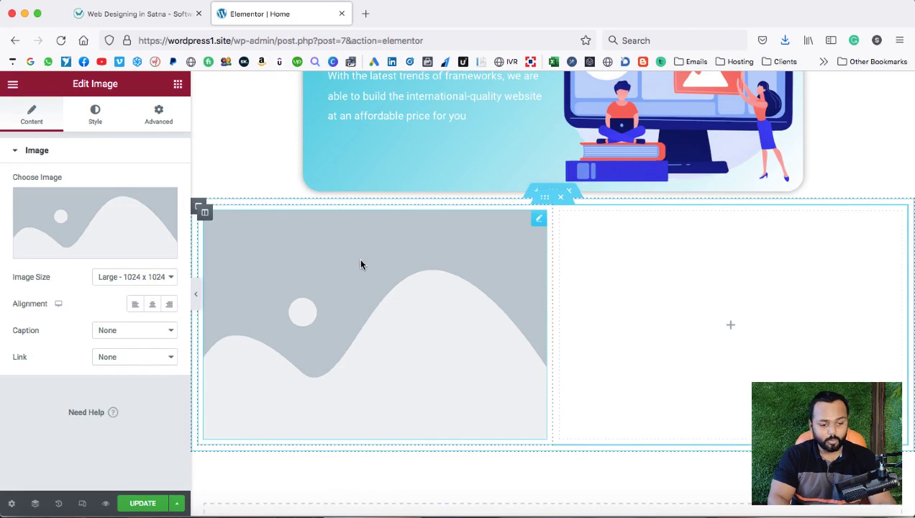
right_click(538, 220)
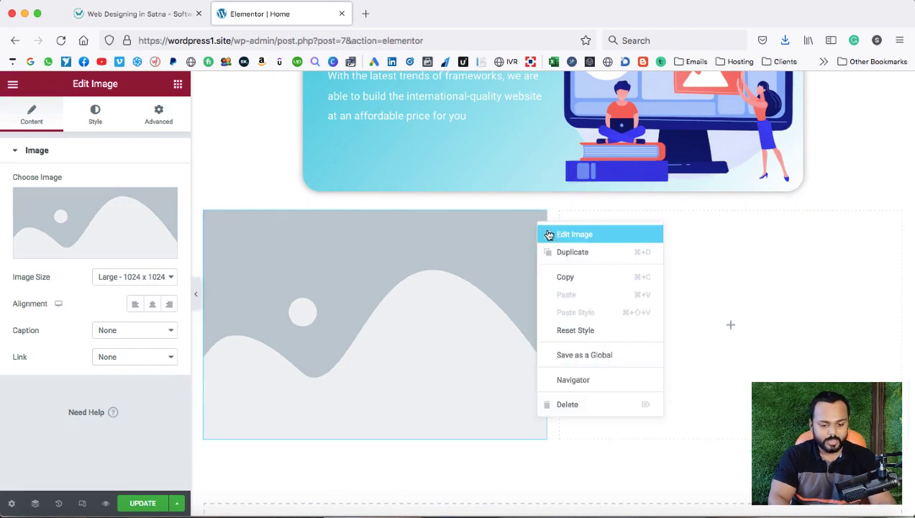
click(549, 236)
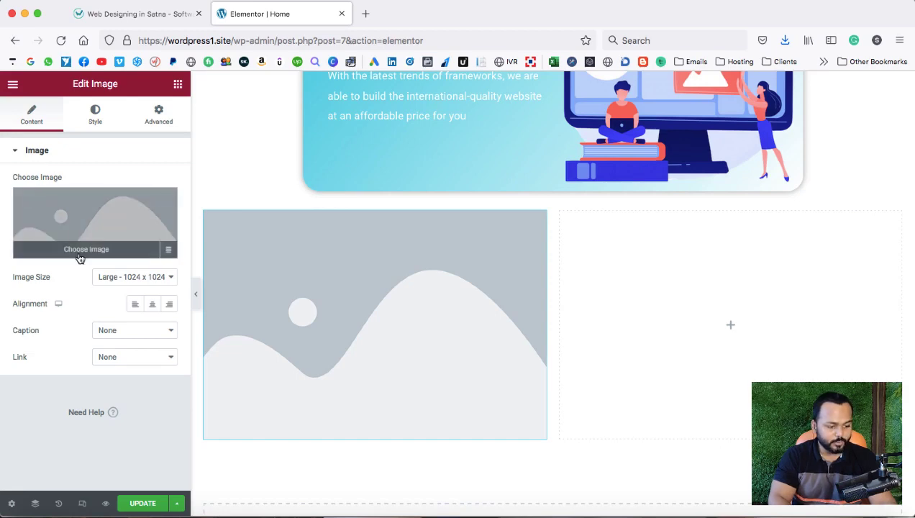
click(87, 251)
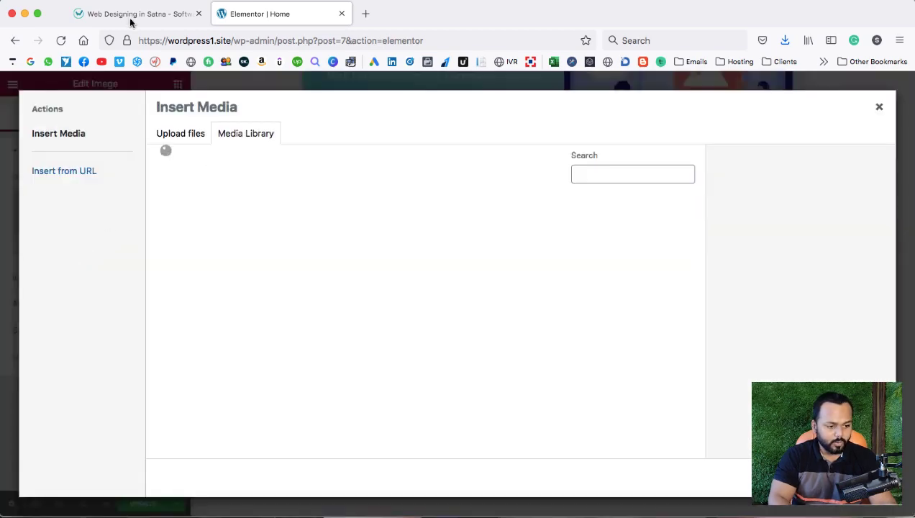
Save the reference site's red developer-at-desk illustration to the computer.
click(128, 16)
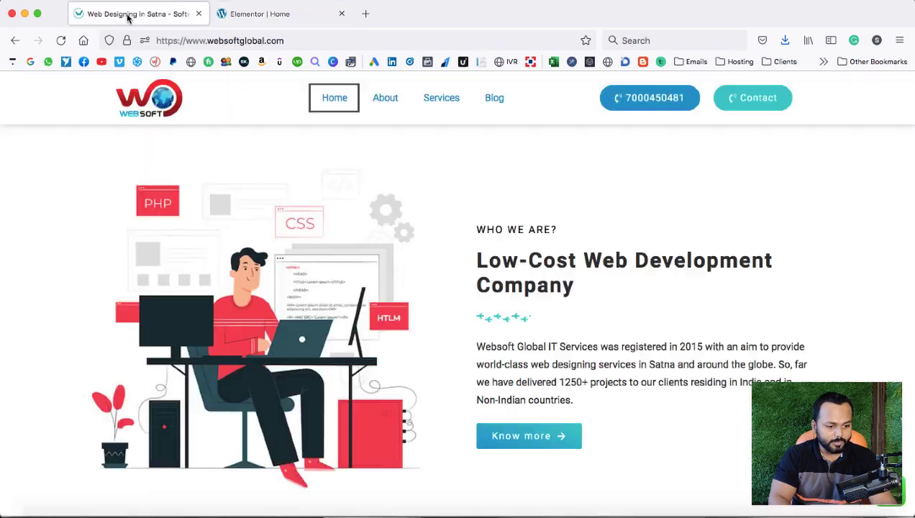
right_click(231, 309)
click(249, 323)
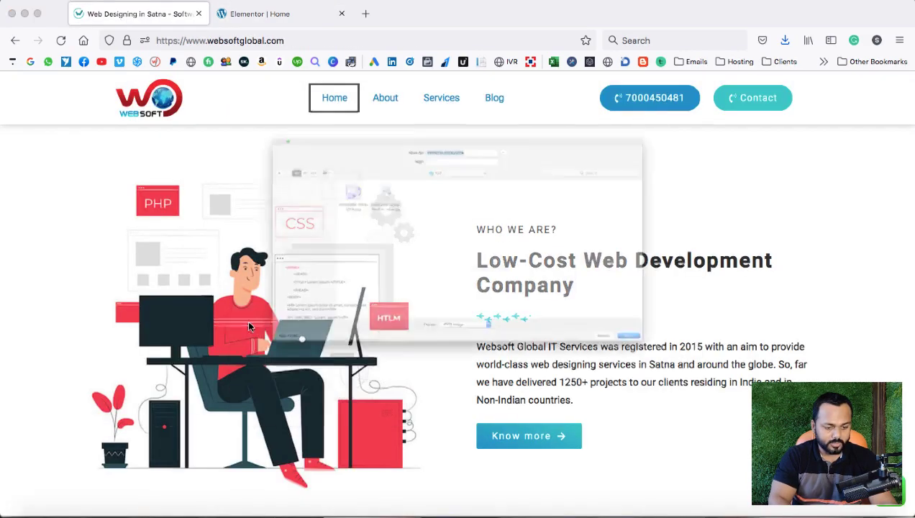
key(Return)
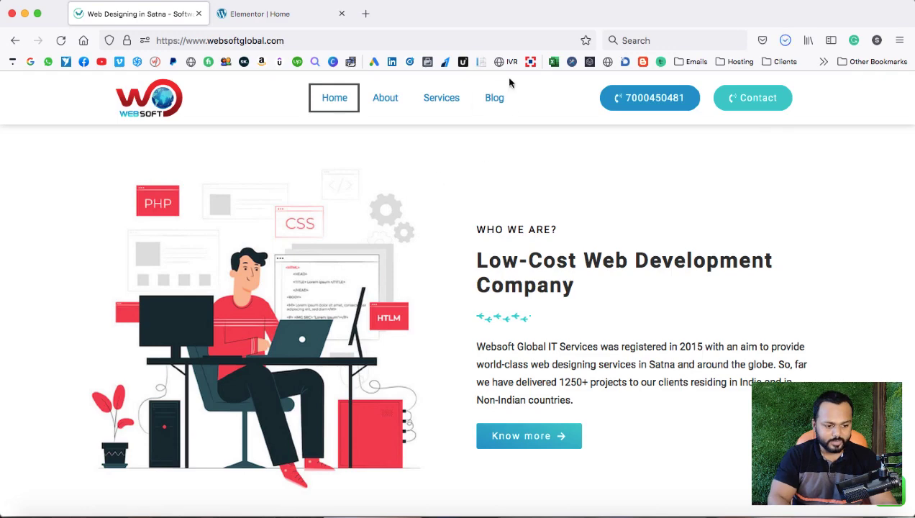
click(288, 22)
click(178, 133)
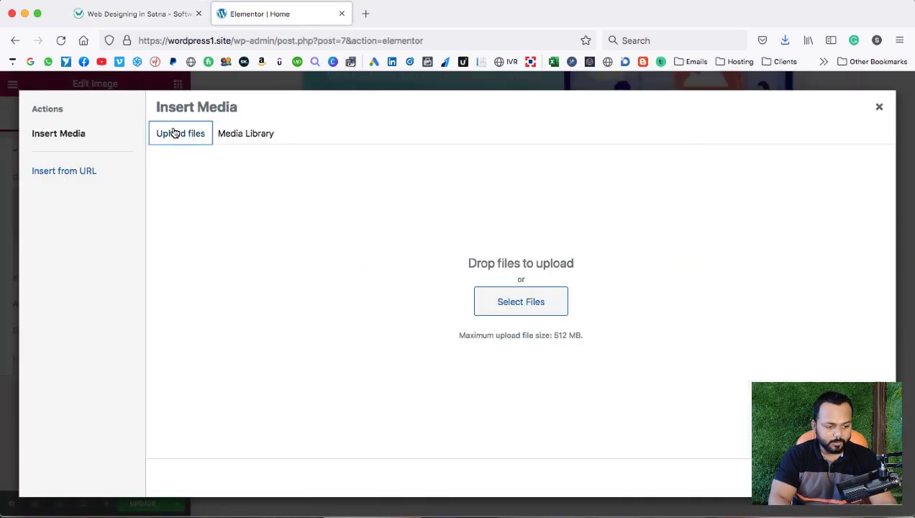
click(512, 307)
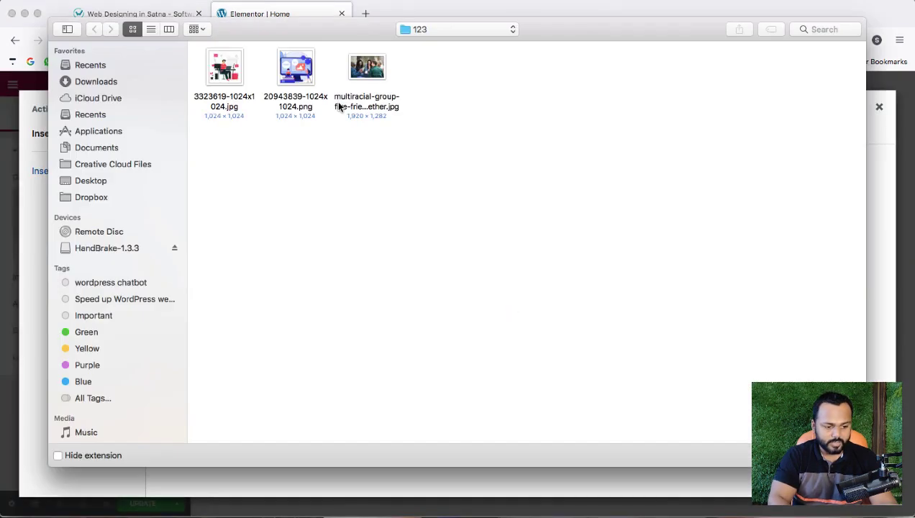
double_click(228, 72)
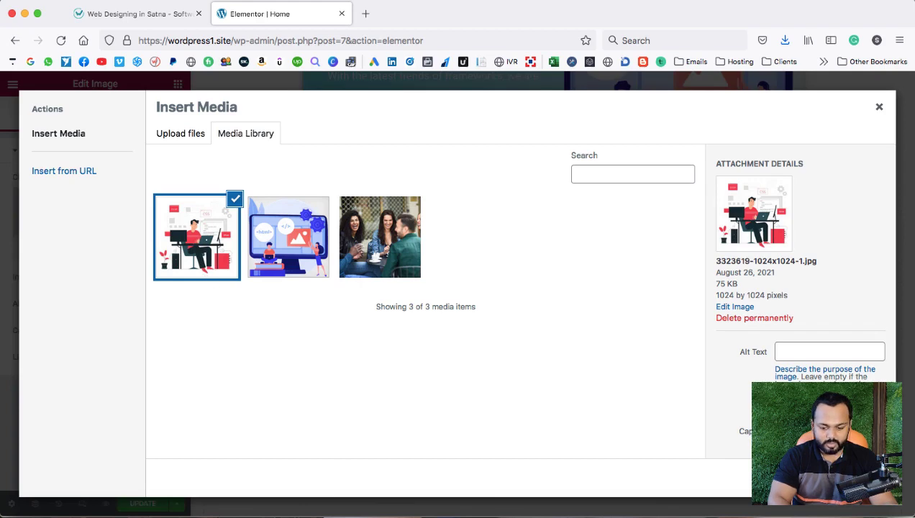
click(852, 478)
scroll(407, 333, down, 1)
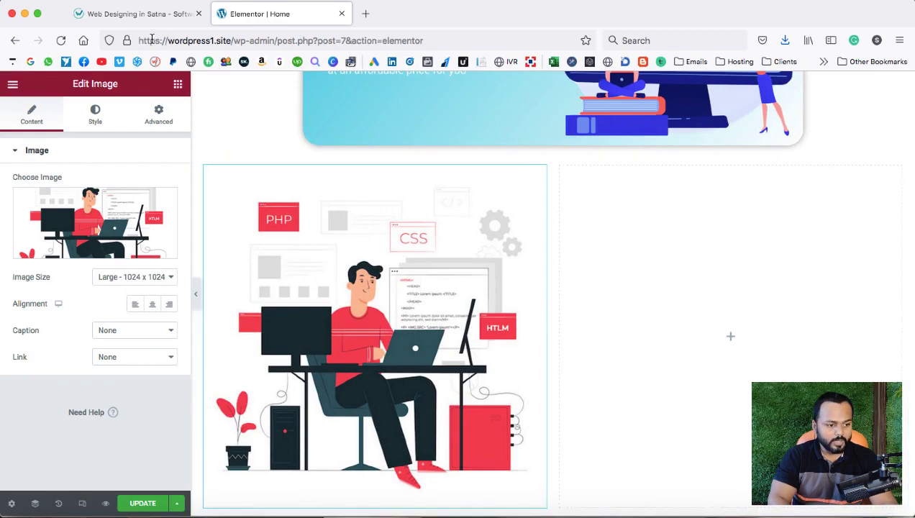
click(133, 16)
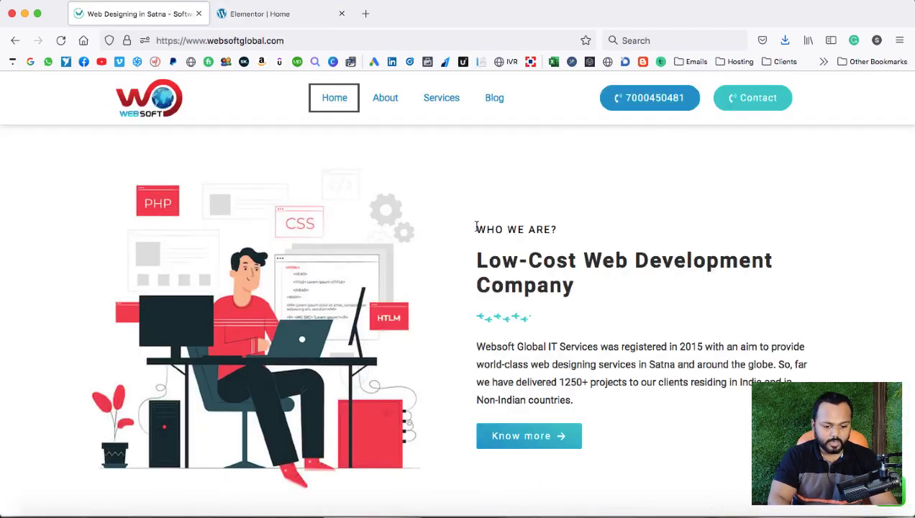
Duplicate the EXPERIENCED WEB DEVELOPMENT COMPANY heading into the right column.
click(296, 17)
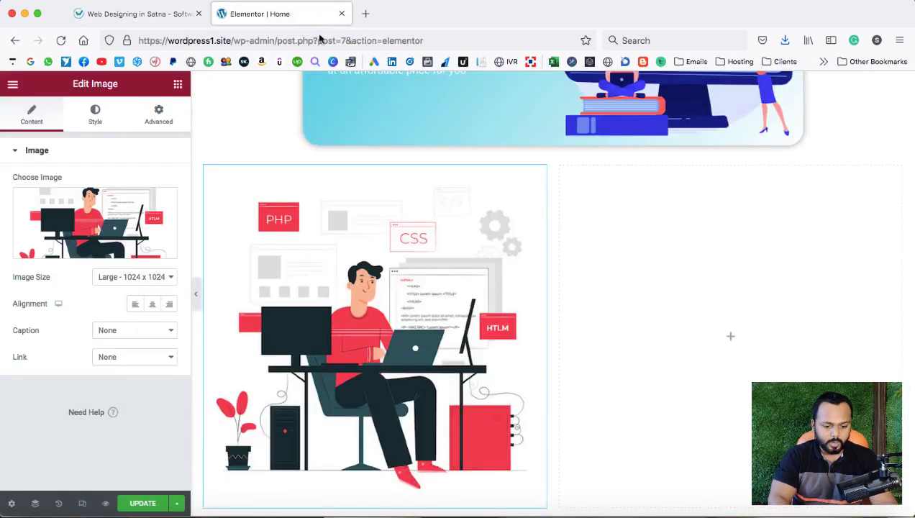
scroll(562, 279, up, 5)
scroll(562, 278, up, 3)
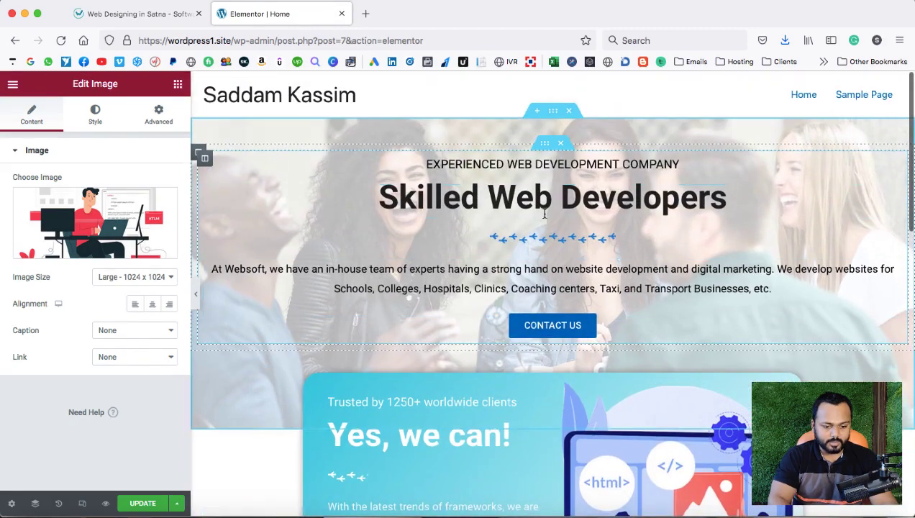
right_click(517, 162)
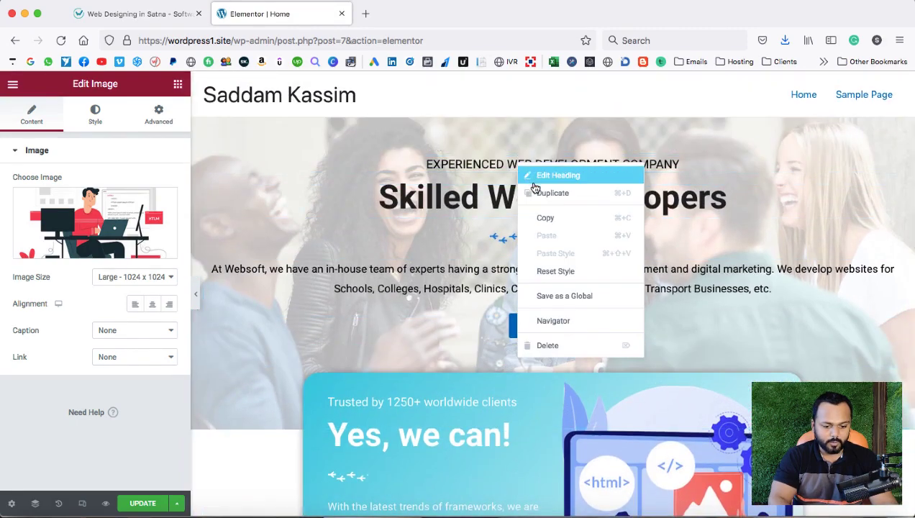
click(535, 192)
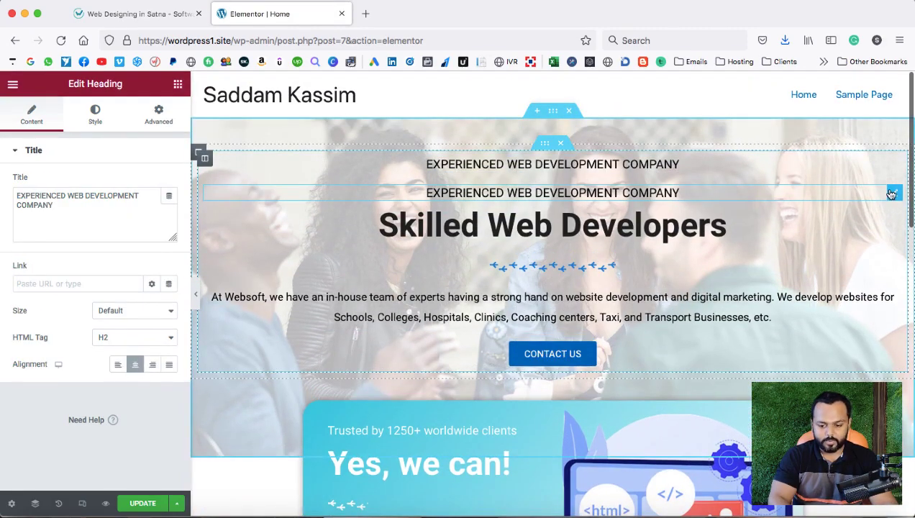
drag(893, 192, 688, 454)
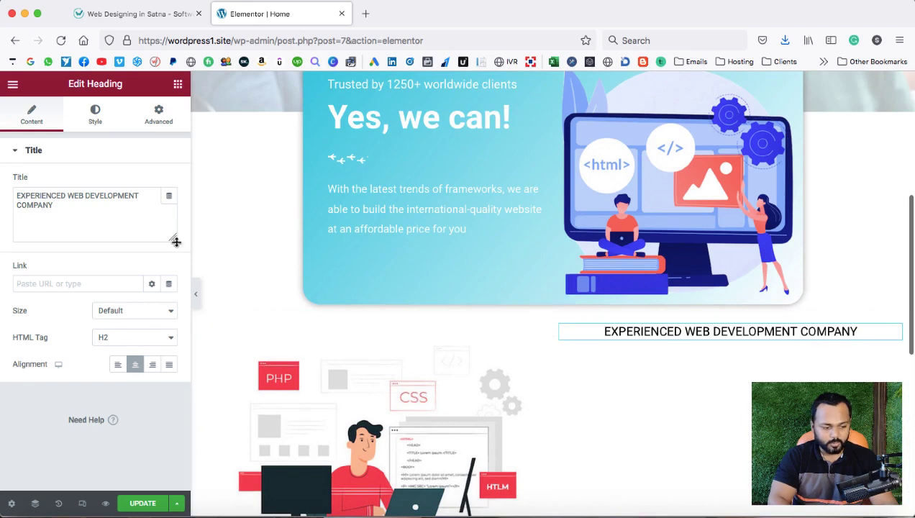
Retitle the copied heading 'WHO WE ARE?' and left-align it.
drag(83, 209, 15, 188)
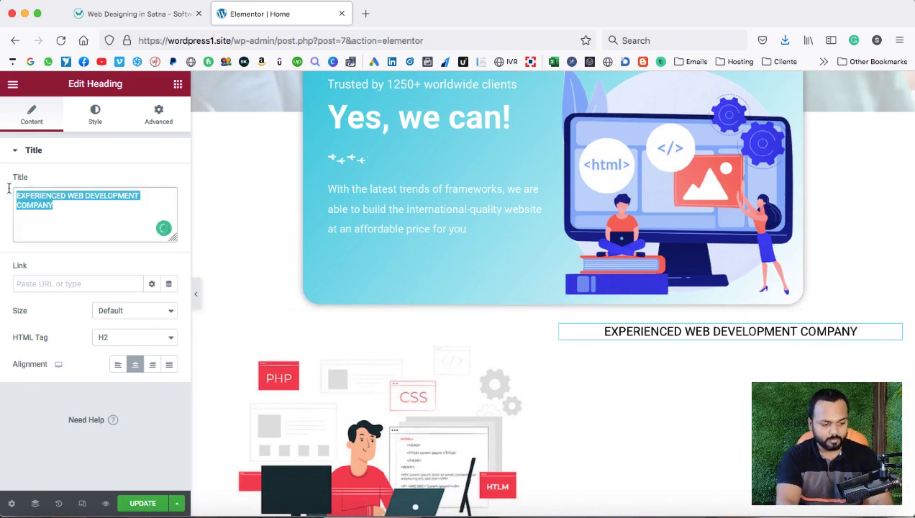
text(WO)
key(BackSpace)
text(HO WE A)
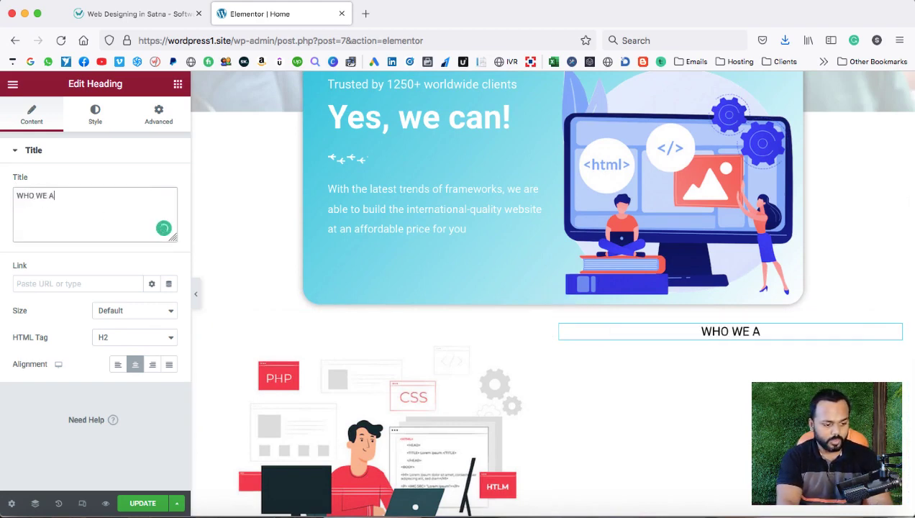
text(RE?)
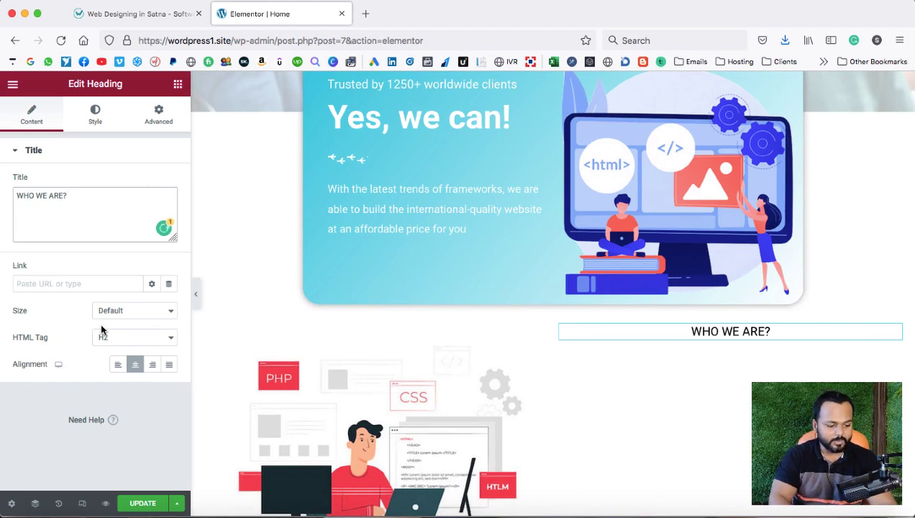
click(117, 364)
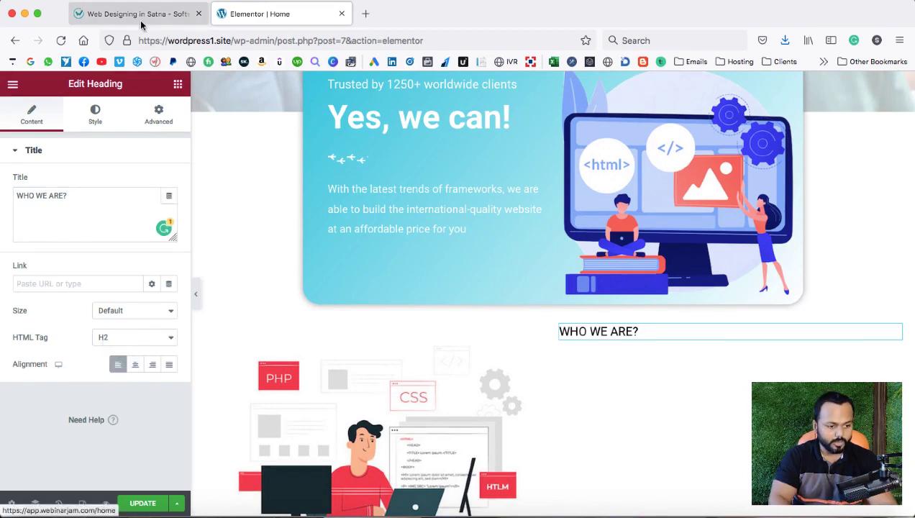
Copy the 'Low-Cost Web Development Company' heading text from the reference site.
click(136, 13)
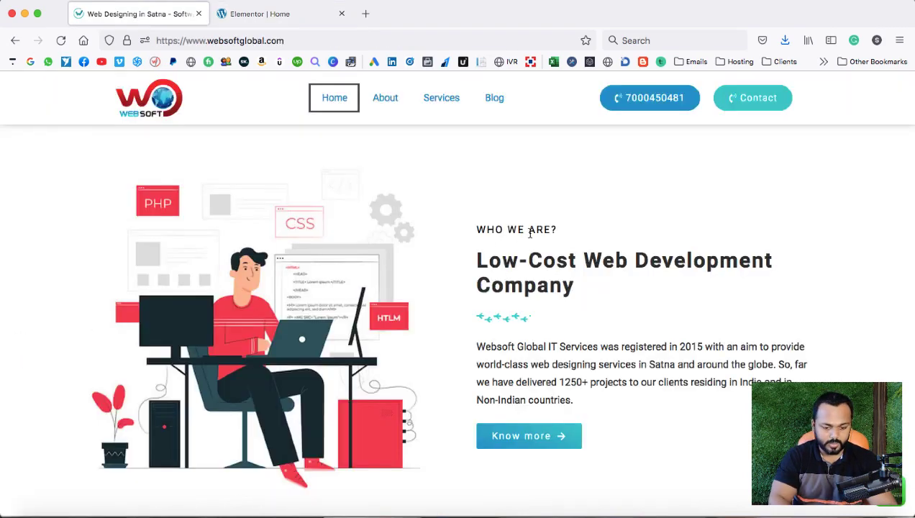
drag(476, 256, 552, 269)
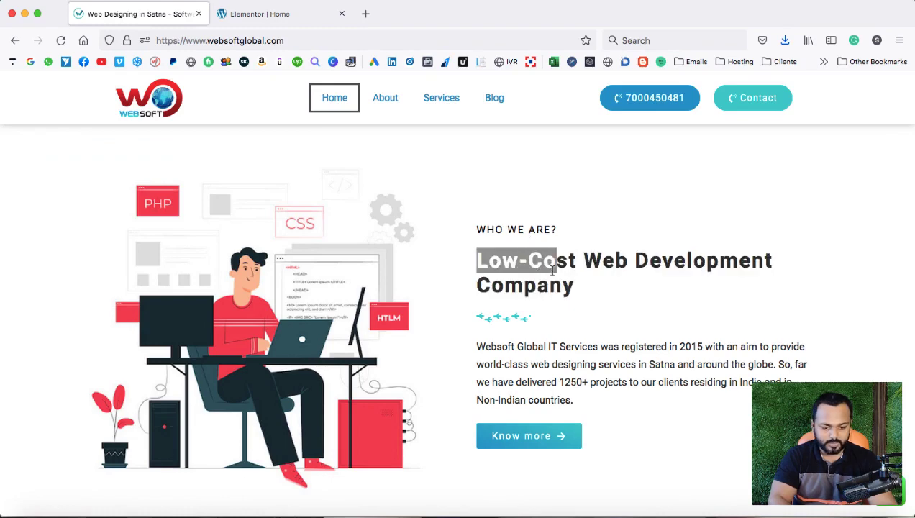
click(529, 268)
drag(478, 258, 571, 279)
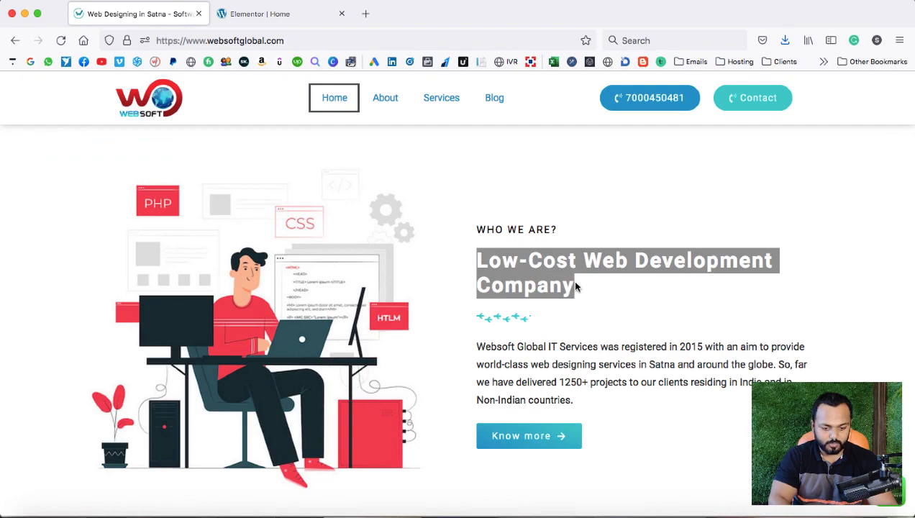
right_click(572, 279)
click(583, 274)
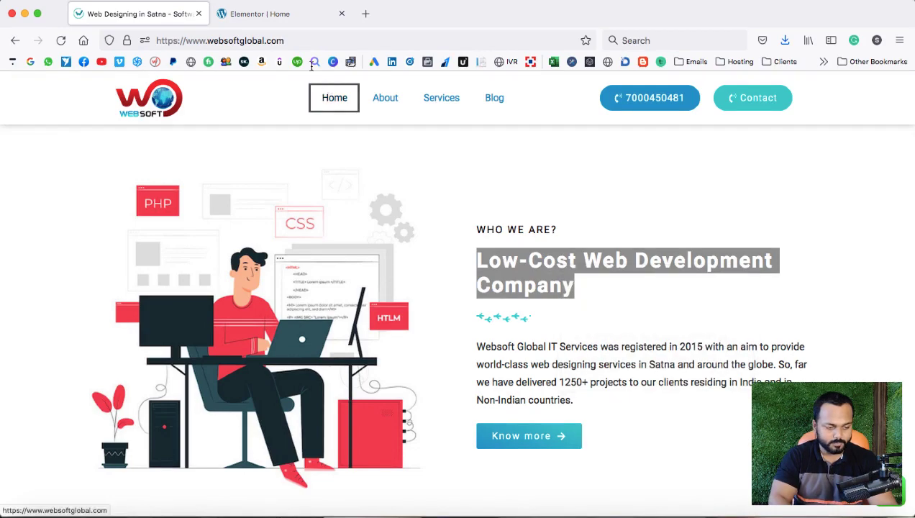
click(280, 16)
scroll(561, 226, up, 5)
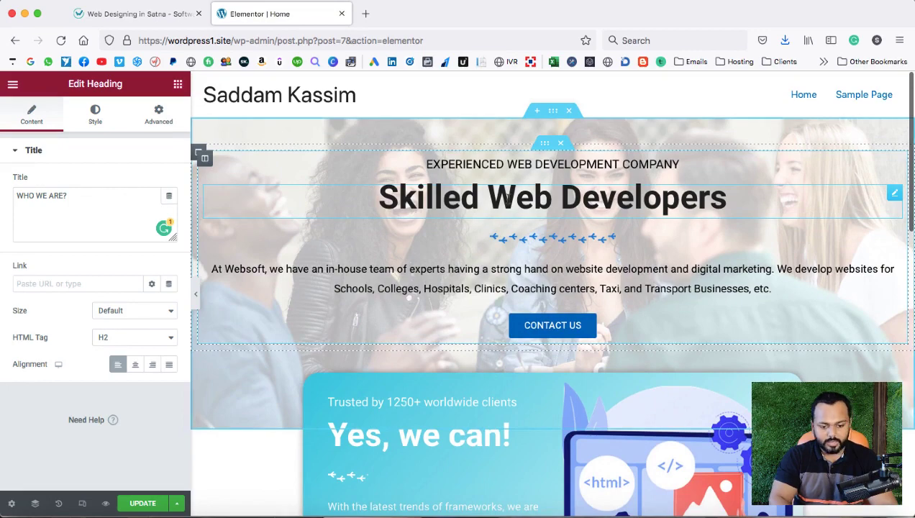
Duplicate the hero heading under WHO WE ARE? and paste 'Low-Cost Web Development Company' as its title.
right_click(508, 199)
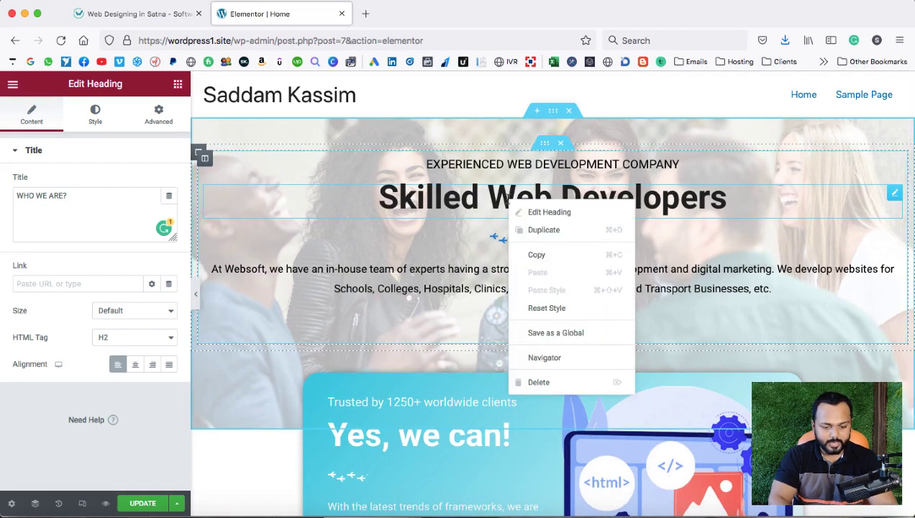
click(535, 229)
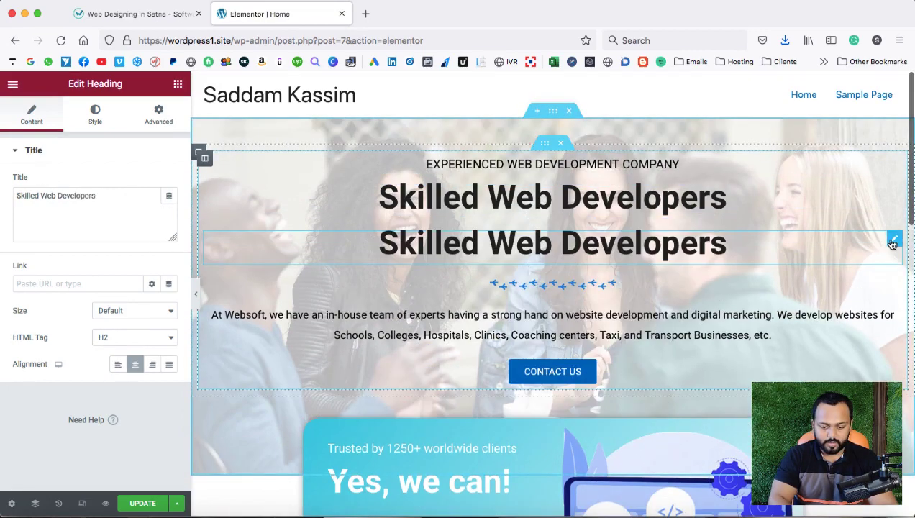
drag(892, 239, 696, 242)
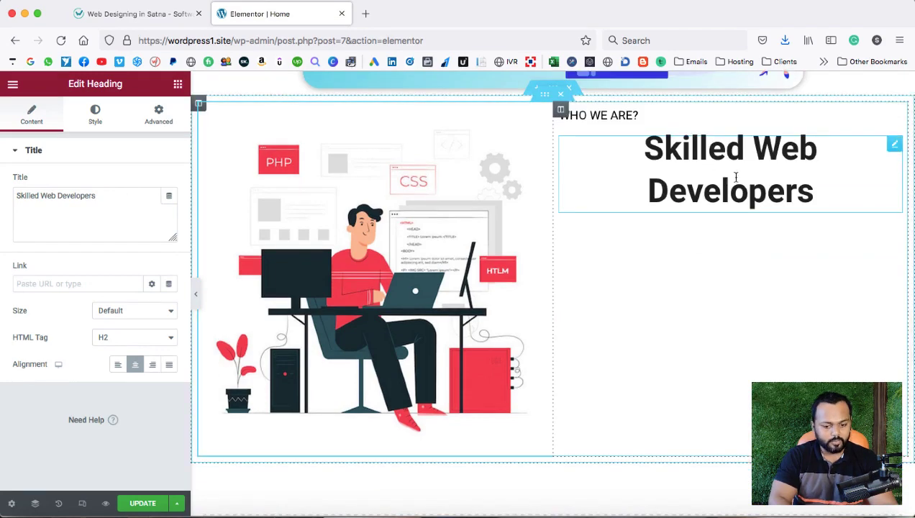
drag(108, 200, 9, 197)
key(BackSpace)
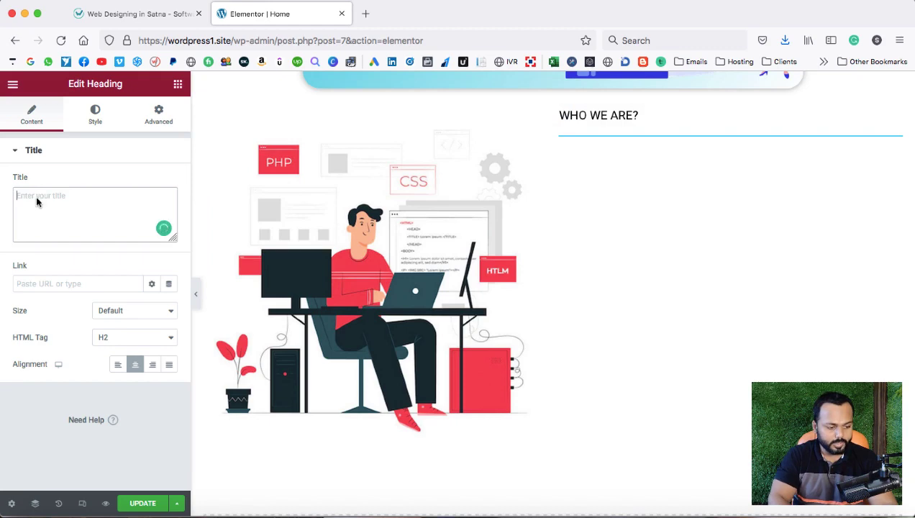
right_click(36, 202)
click(64, 260)
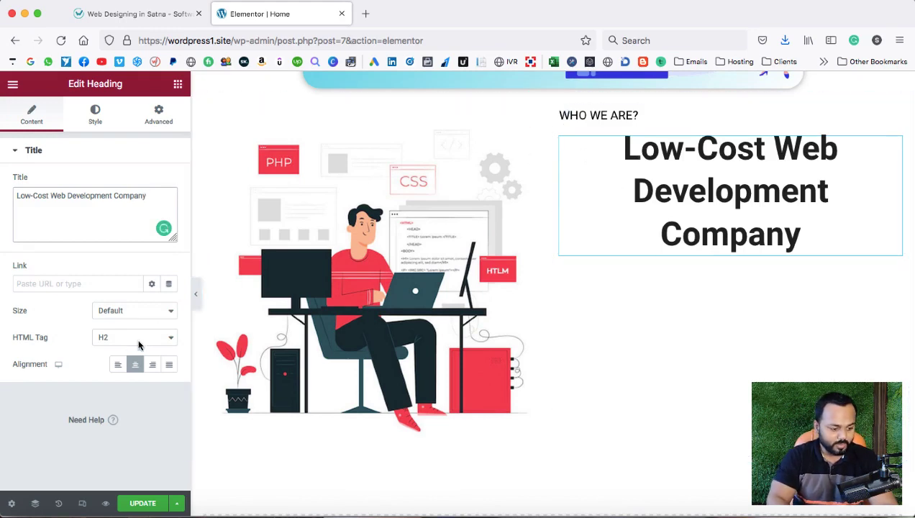
Left-align the new heading and set its typography size to 34.
click(115, 365)
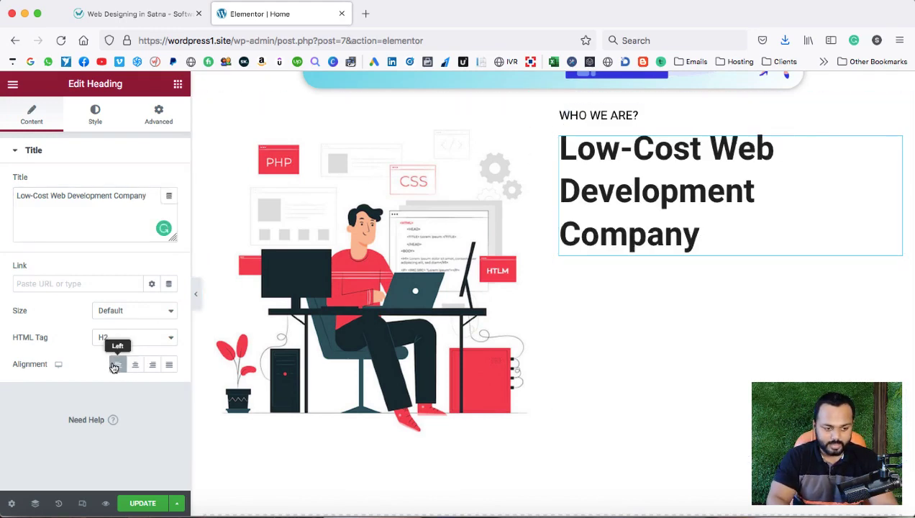
click(95, 116)
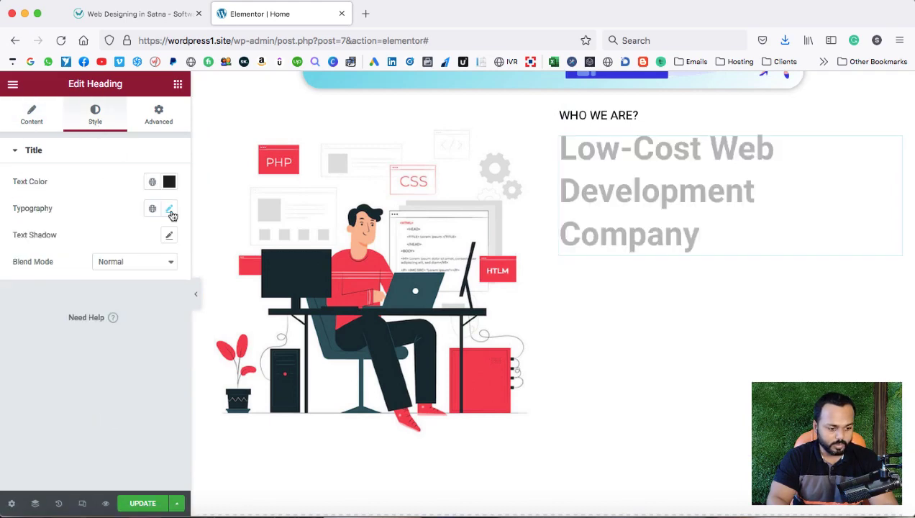
click(169, 210)
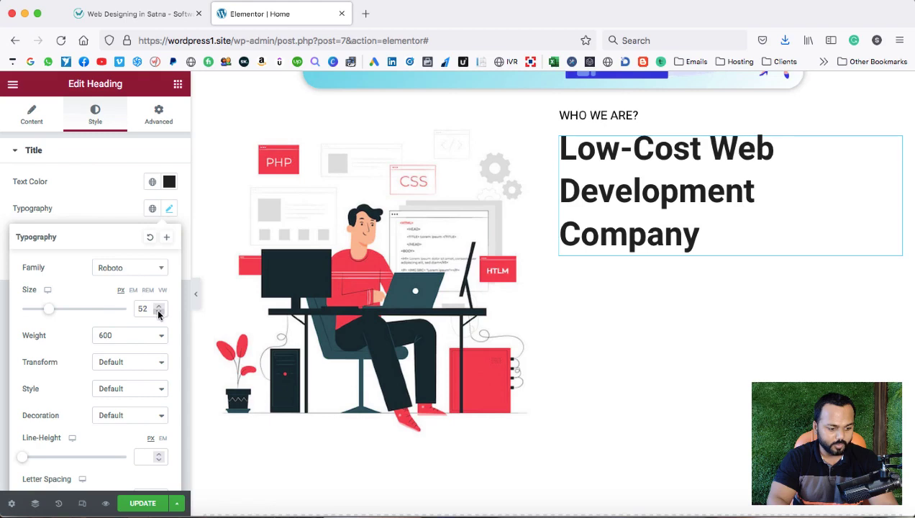
drag(158, 312, 158, 313)
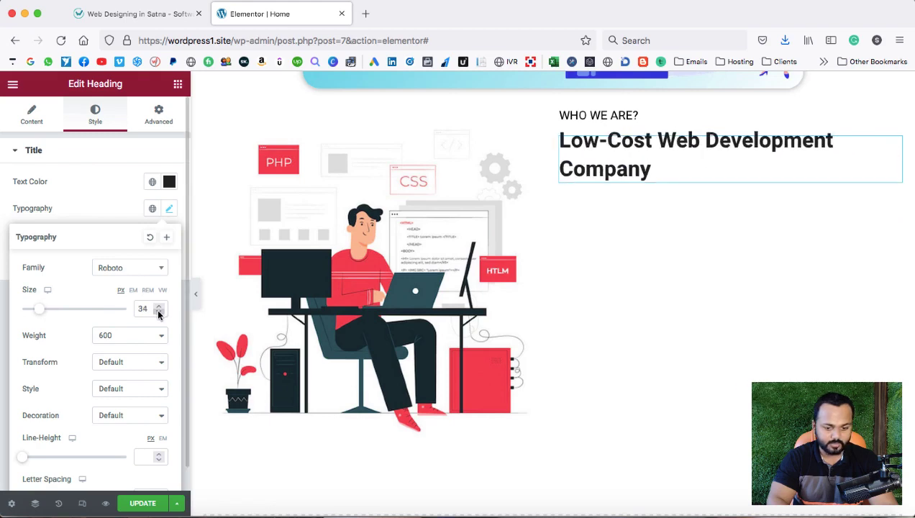
Compare the layout with the reference site, clearing its leftover heading highlight.
click(136, 21)
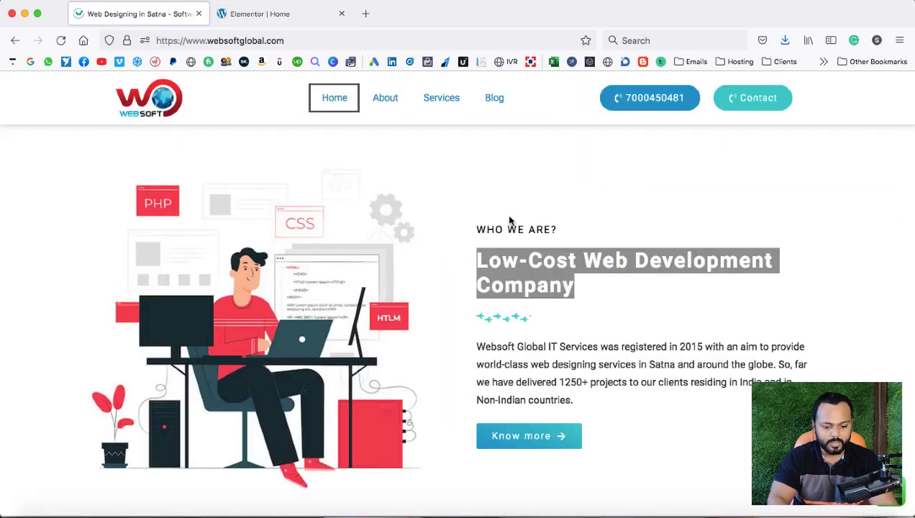
click(490, 323)
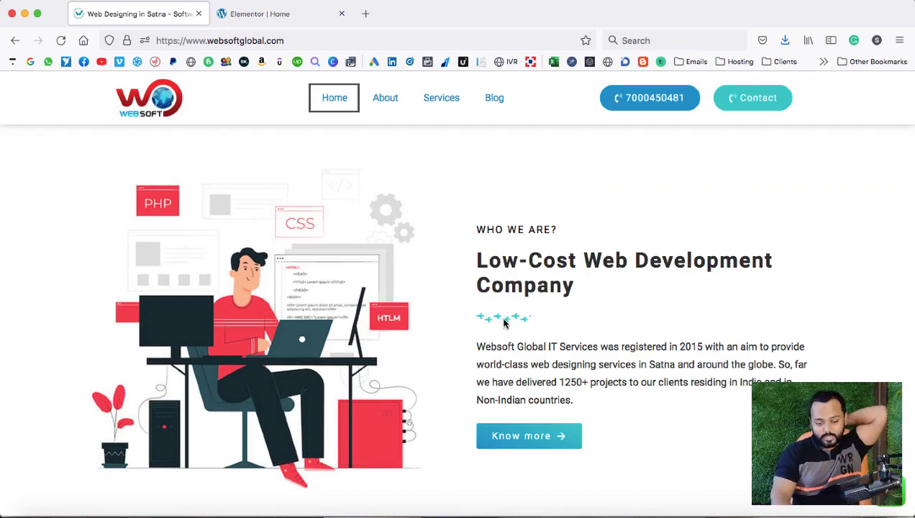
scroll(516, 274, up, 5)
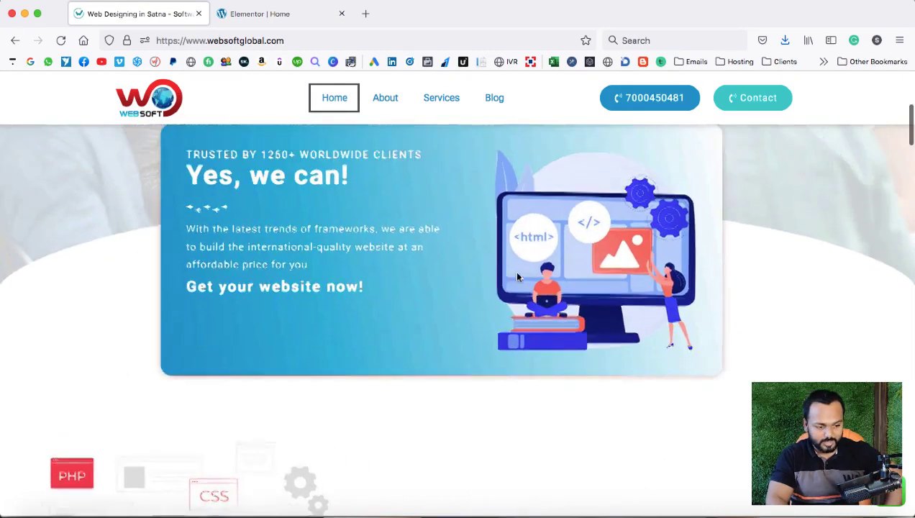
scroll(516, 277, up, 5)
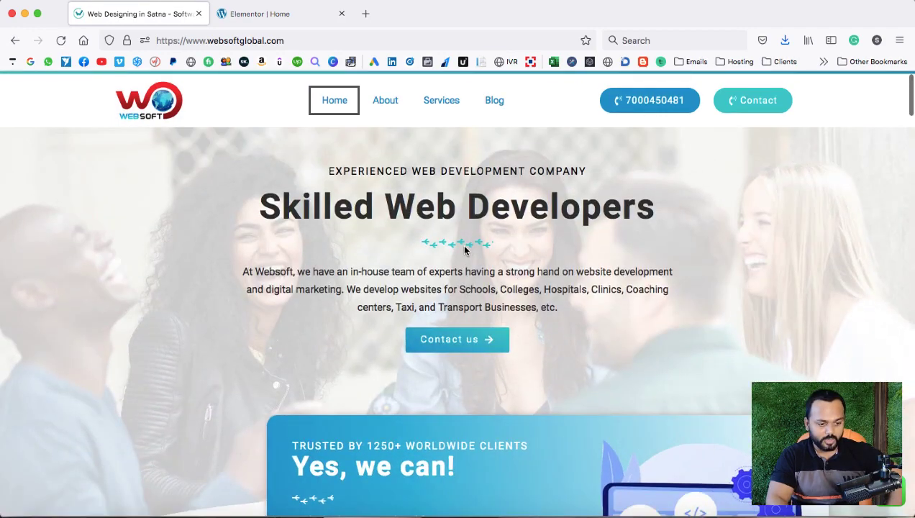
click(272, 16)
scroll(484, 214, up, 10)
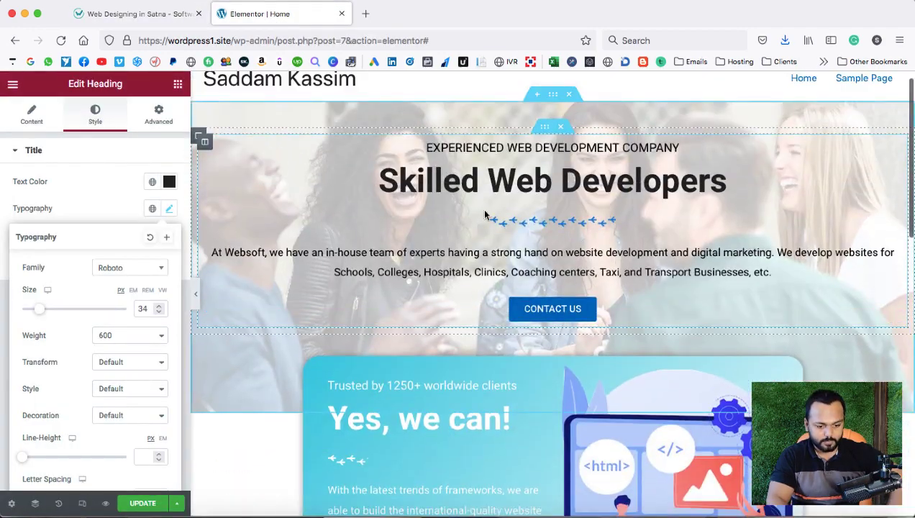
Duplicate the hero's tribal divider below the Low-Cost heading and left-align it.
right_click(528, 221)
click(548, 253)
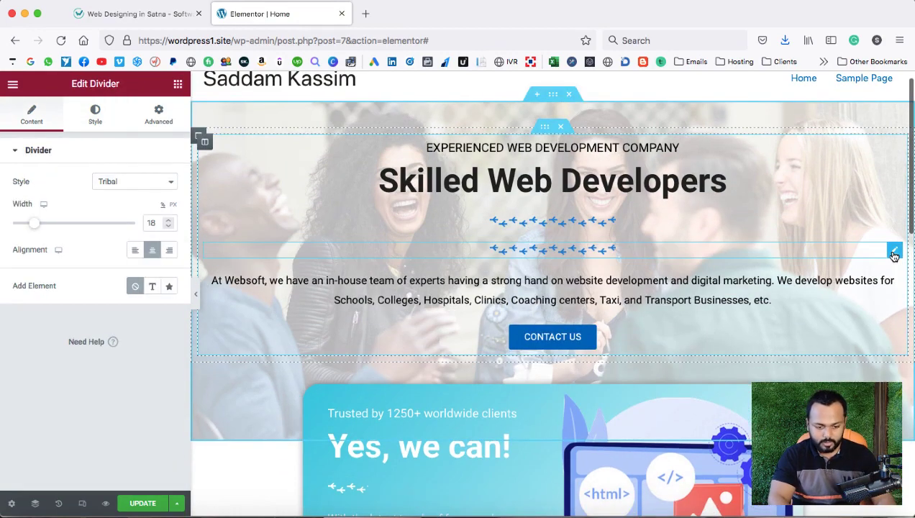
drag(894, 251, 665, 208)
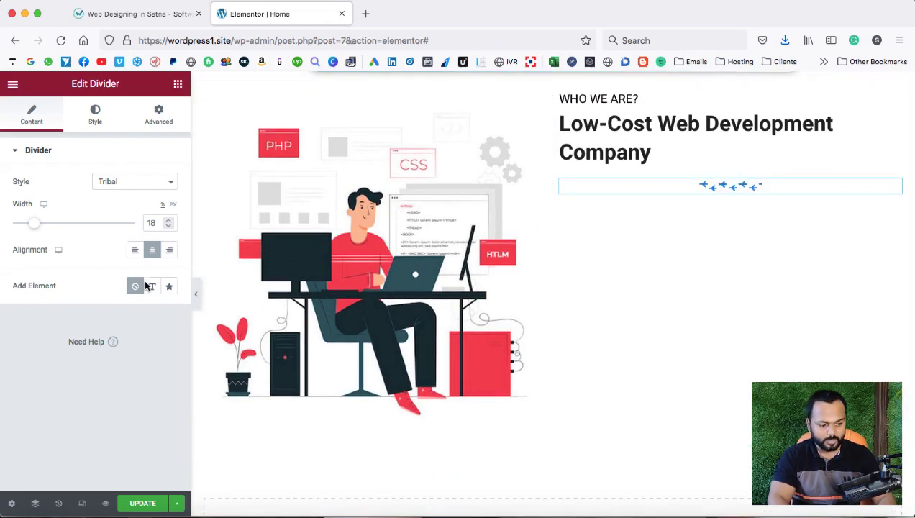
click(135, 250)
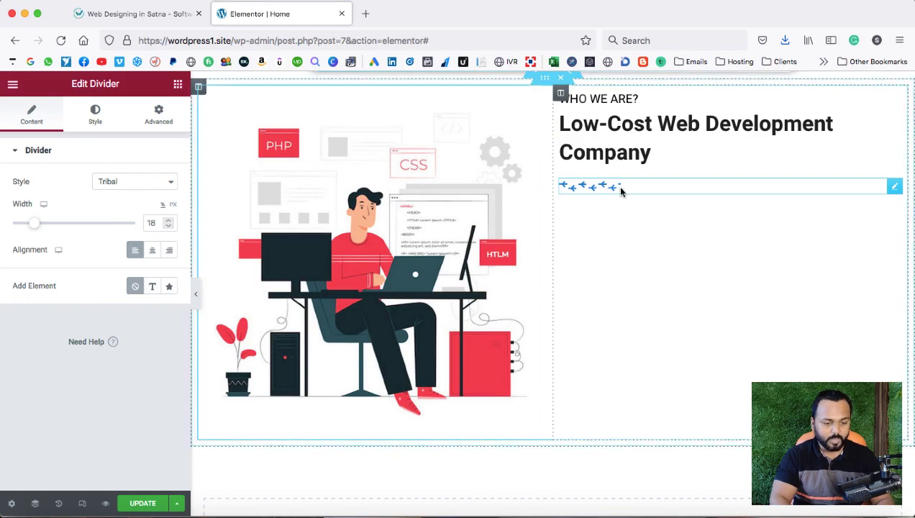
scroll(619, 190, up, 1)
click(138, 20)
Copy the Websoft Global IT Services paragraph from the reference site.
scroll(500, 275, down, 10)
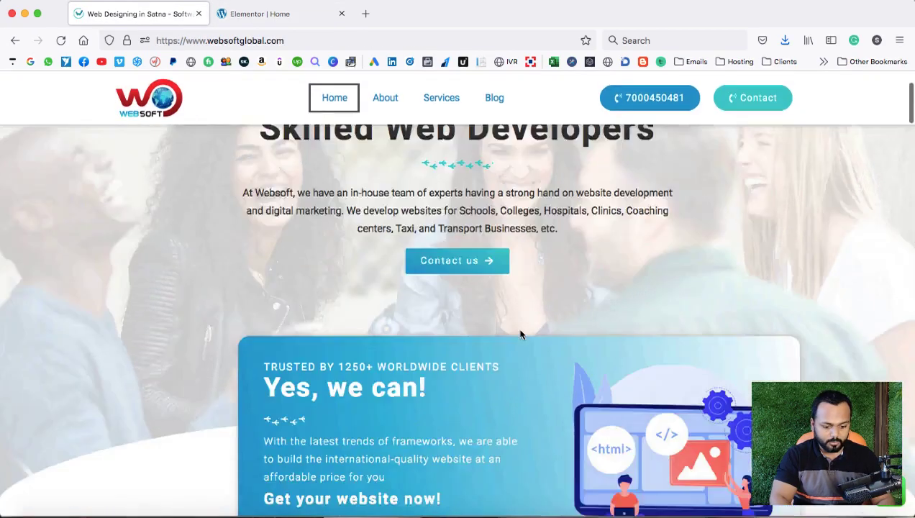
scroll(520, 336, up, 2)
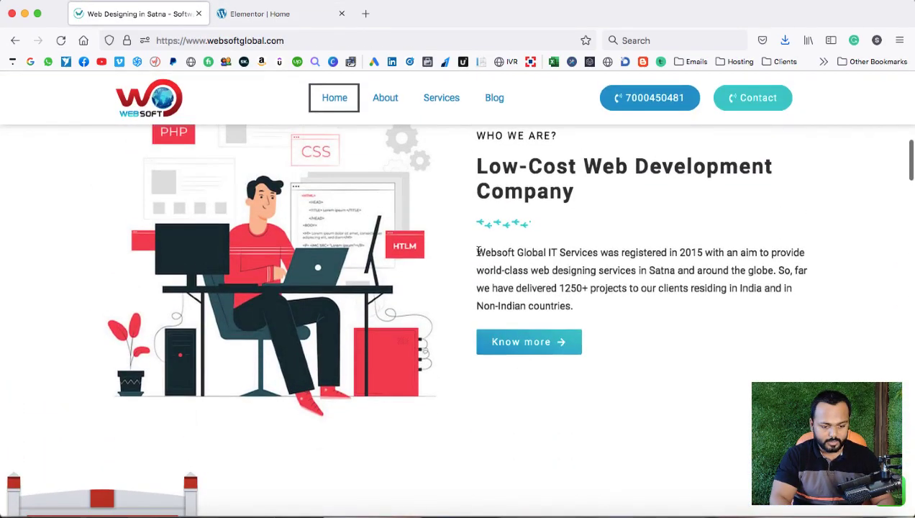
drag(477, 253, 572, 305)
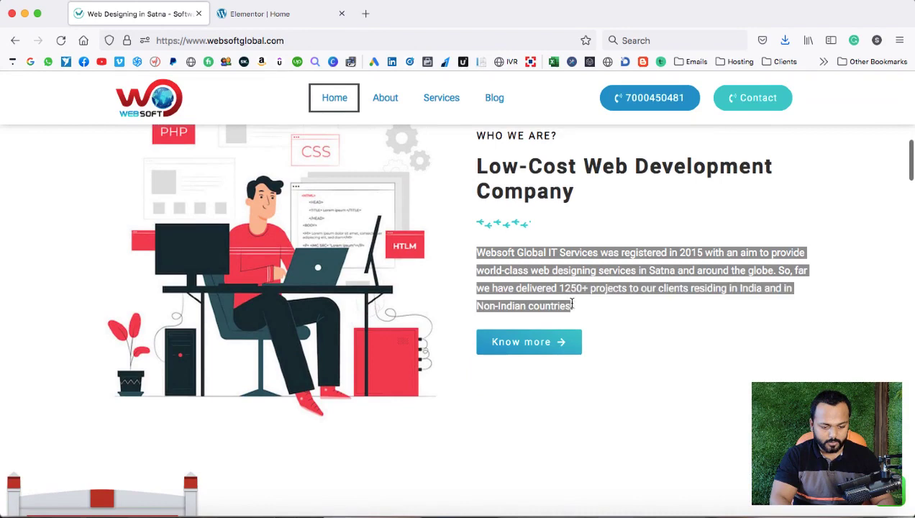
right_click(545, 265)
click(558, 274)
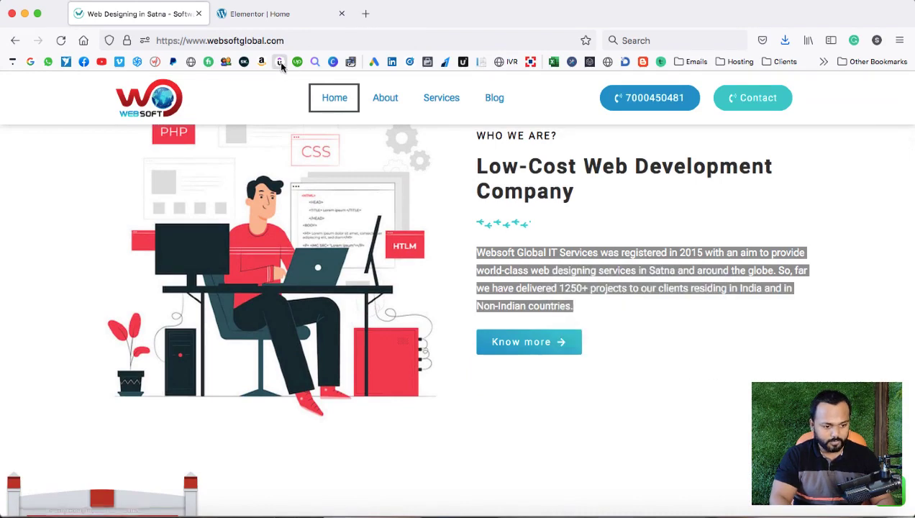
Duplicate the hero description paragraph into the WHO WE ARE? column below the divider.
click(259, 13)
scroll(656, 210, up, 10)
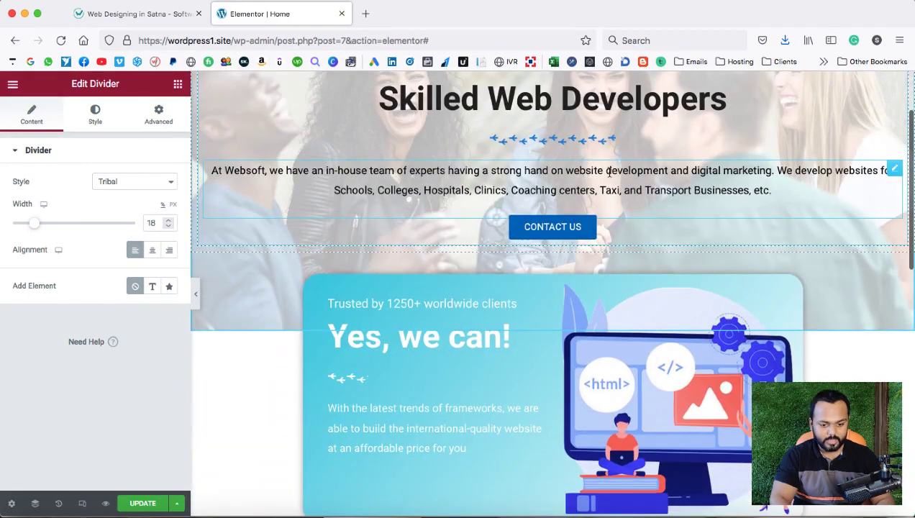
right_click(608, 172)
click(642, 202)
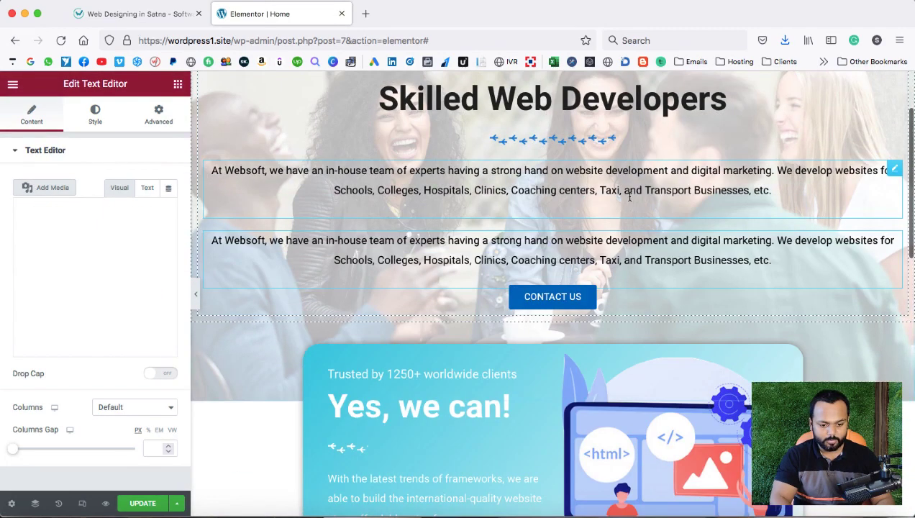
click(892, 241)
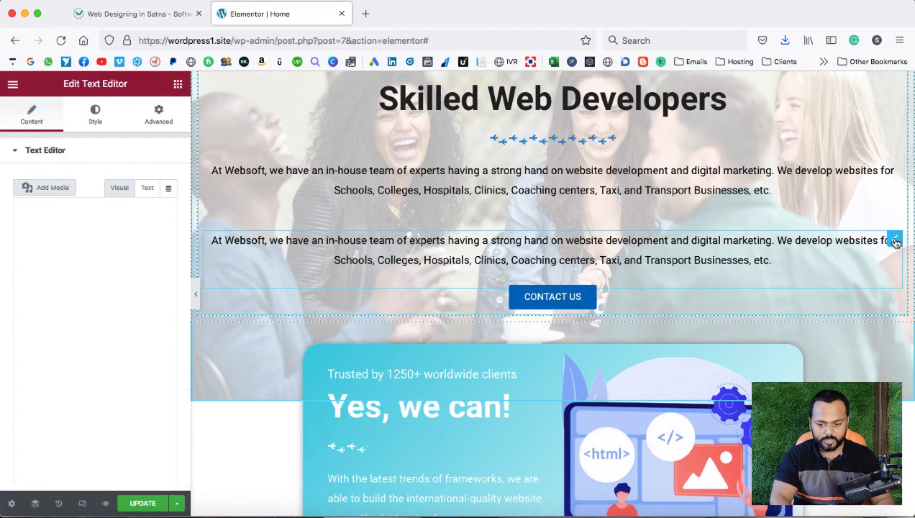
drag(893, 240, 604, 436)
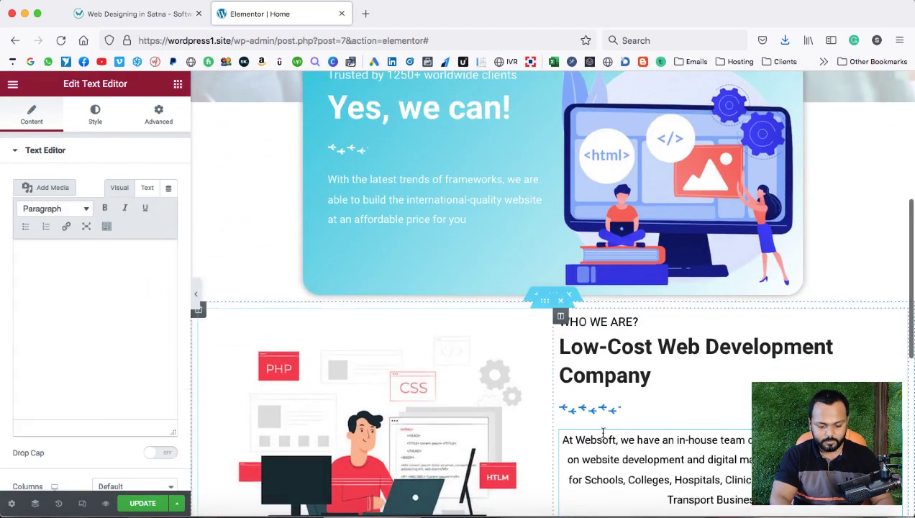
Replace the paragraph's text with the pasted Websoft Global IT Services text and left-align it.
click(109, 299)
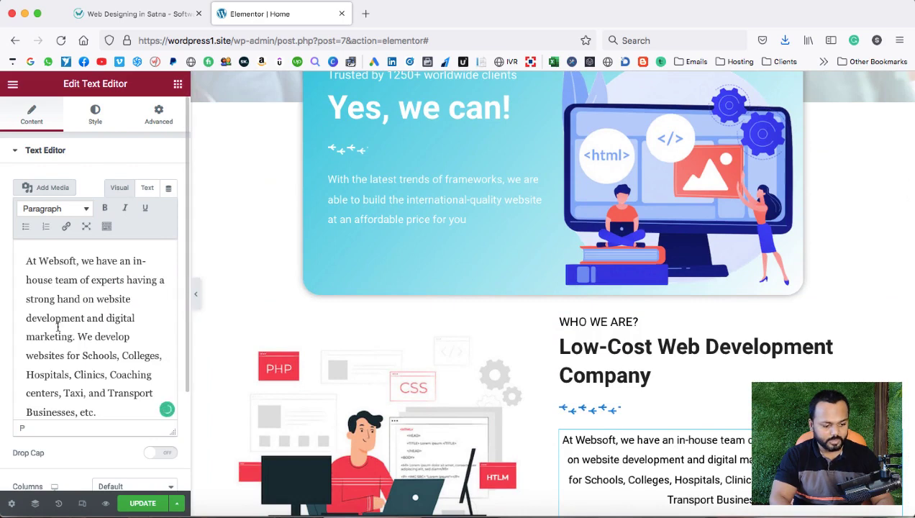
key(super+a)
key(BackSpace)
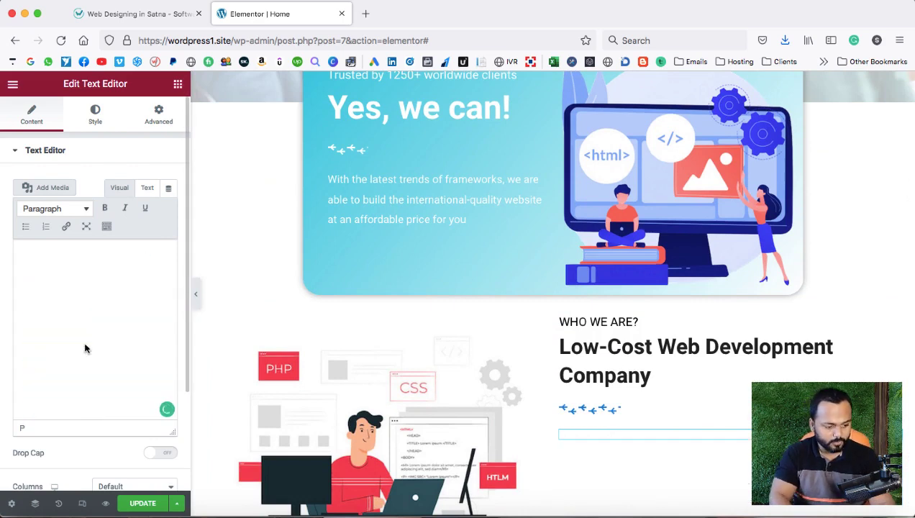
right_click(61, 259)
click(87, 317)
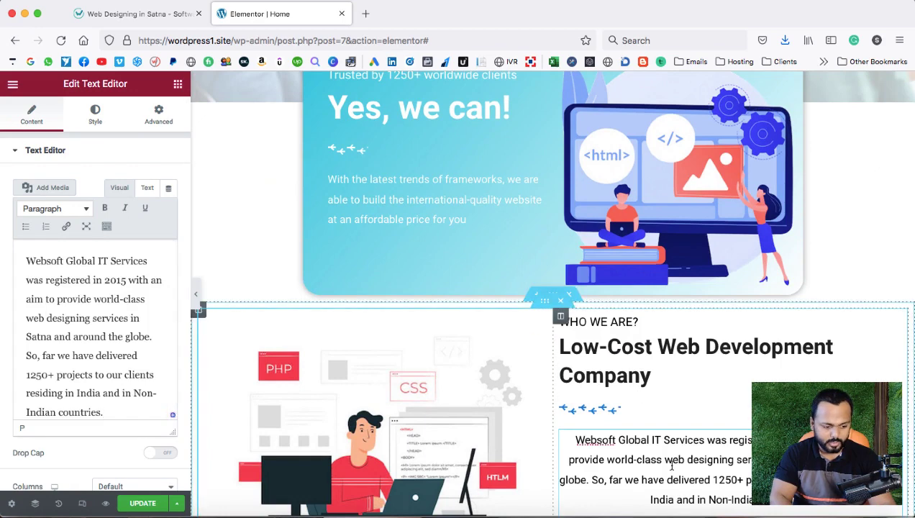
click(95, 115)
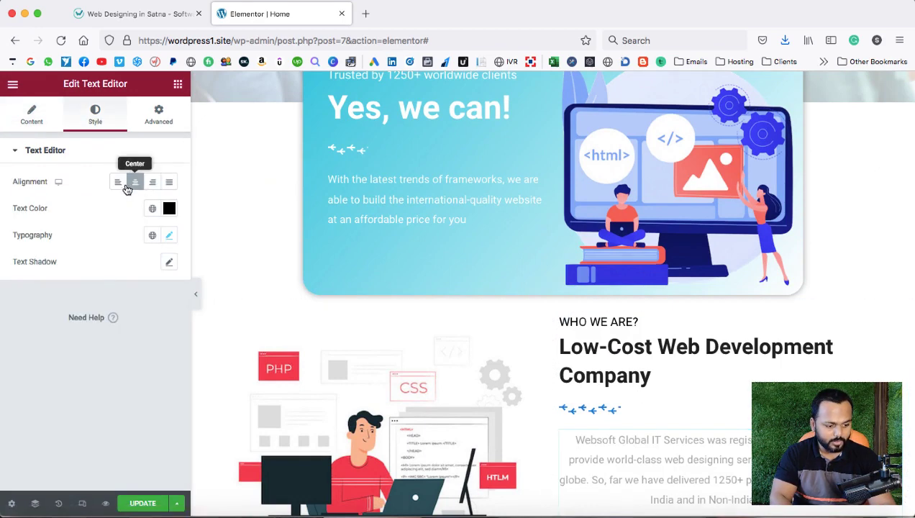
click(118, 184)
scroll(640, 302, down, 5)
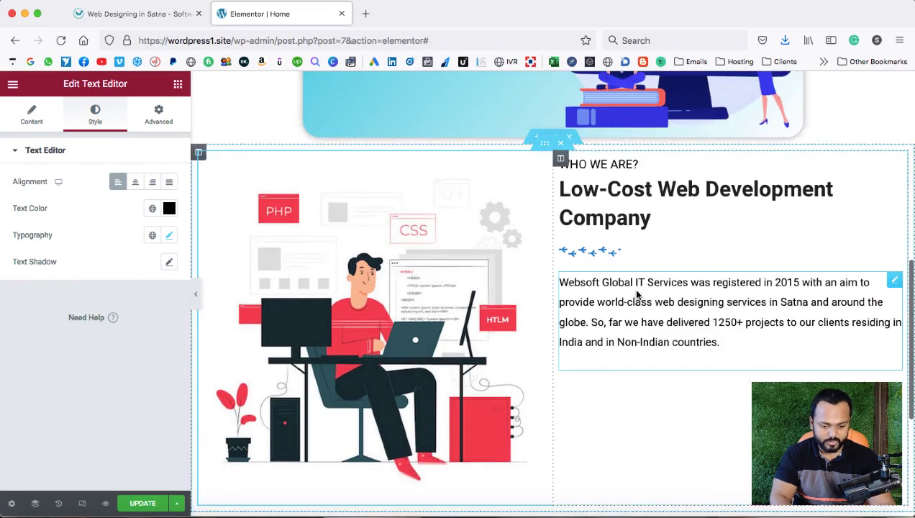
click(147, 14)
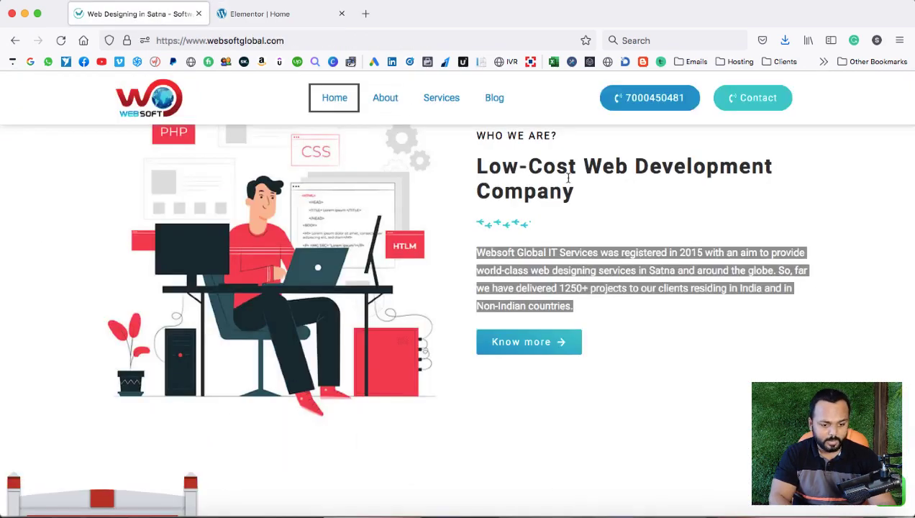
Inspect the reference site's Who We Are heading, title and paragraph, then return to Elementor.
scroll(567, 182, up, 1)
scroll(568, 181, up, 1)
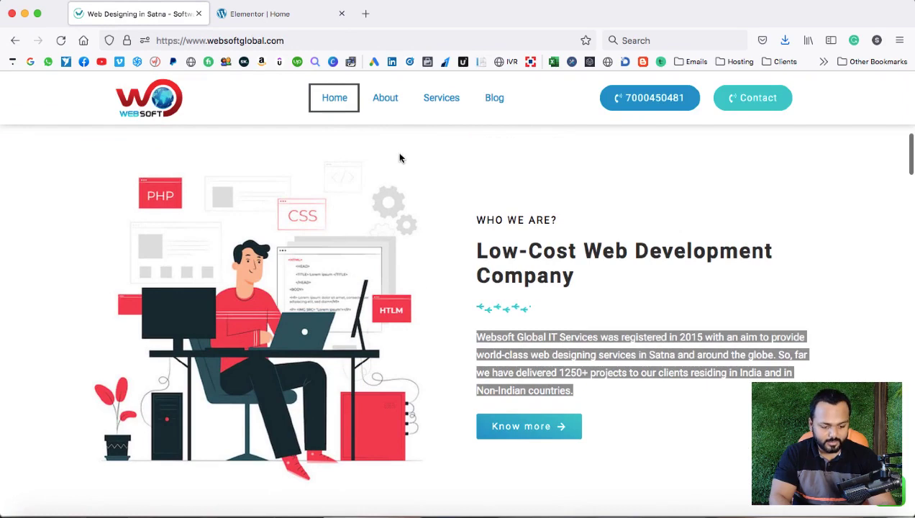
click(656, 208)
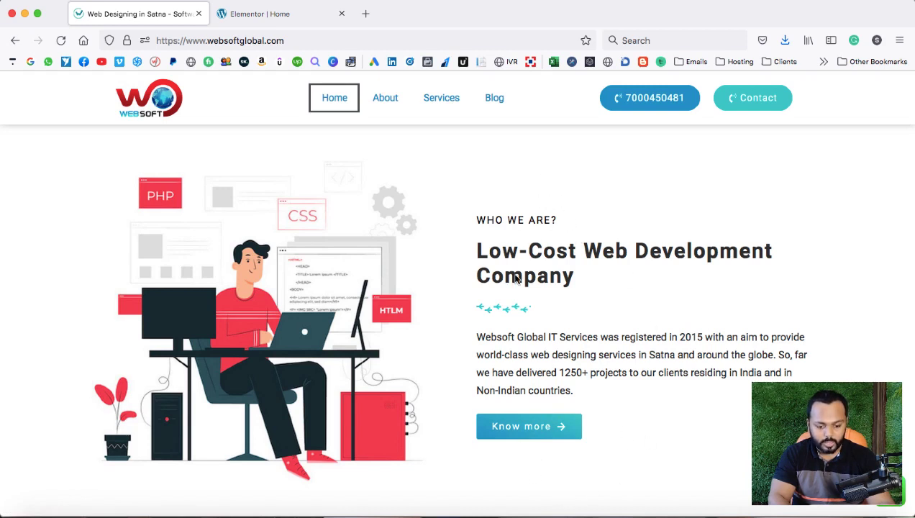
drag(475, 219, 591, 387)
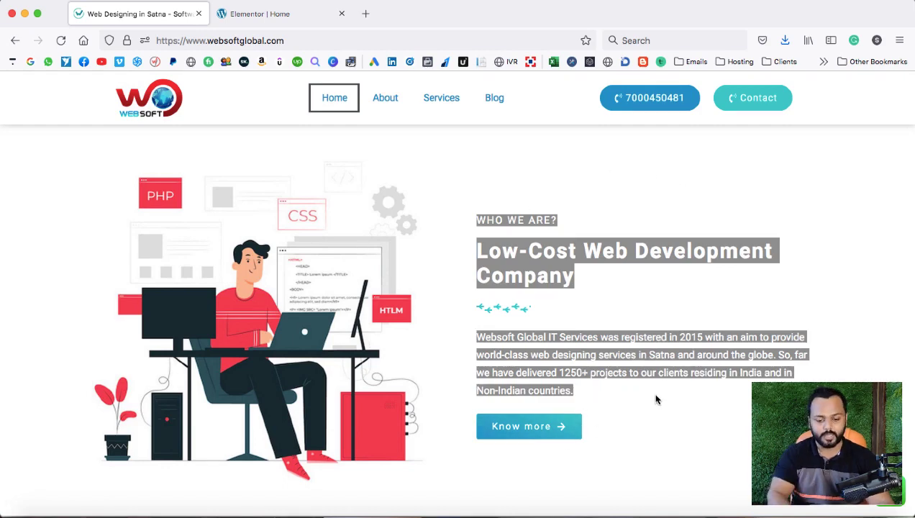
click(602, 295)
click(268, 20)
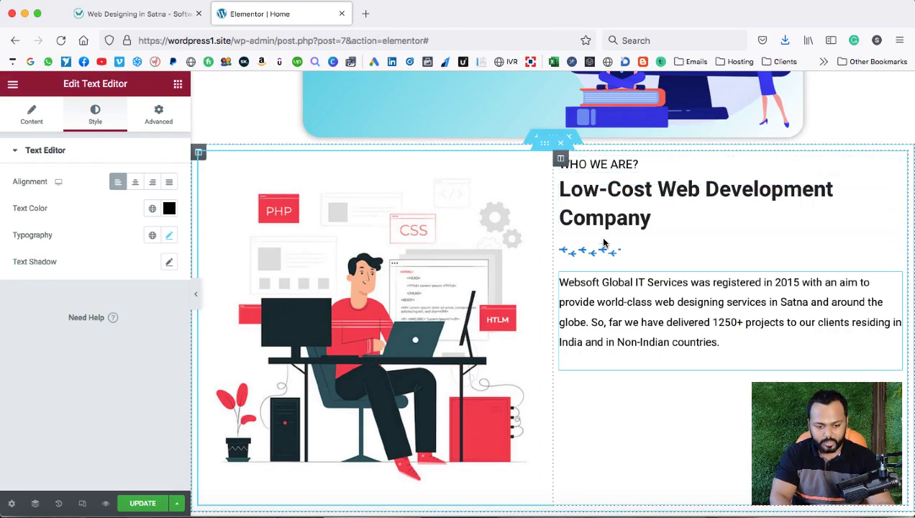
Set the WHO WE ARE? column's Vertical Align to Middle.
right_click(563, 159)
click(588, 173)
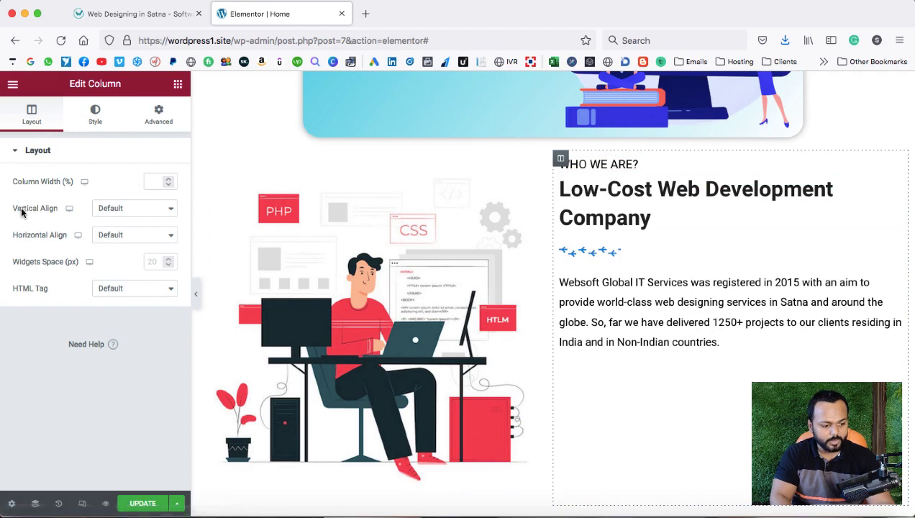
click(133, 208)
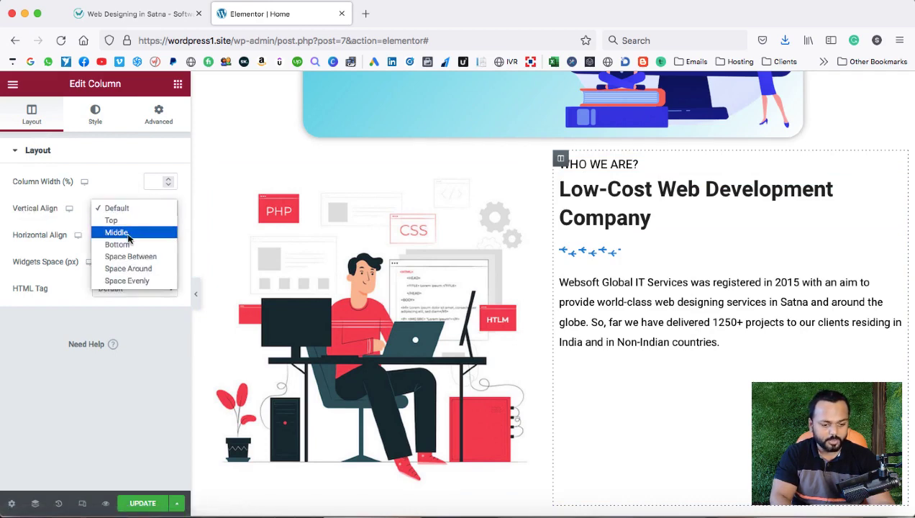
click(116, 230)
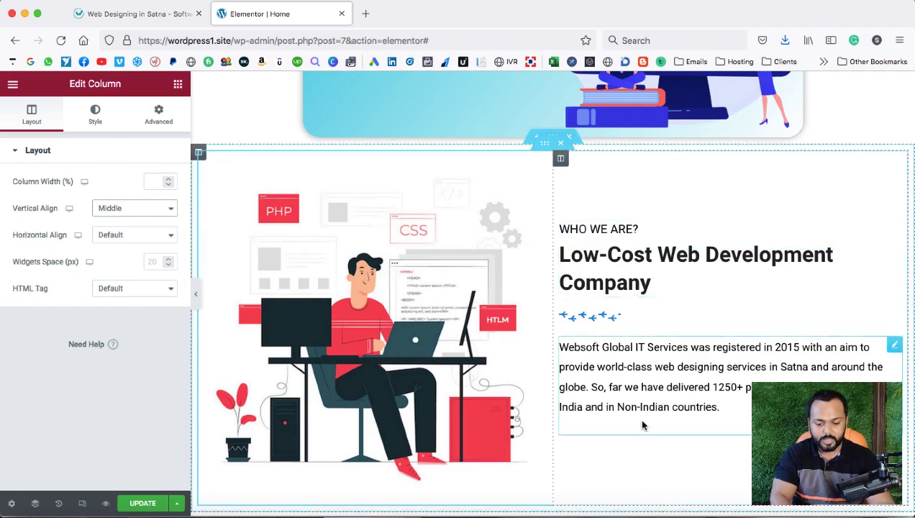
scroll(647, 460, down, 3)
scroll(652, 382, up, 2)
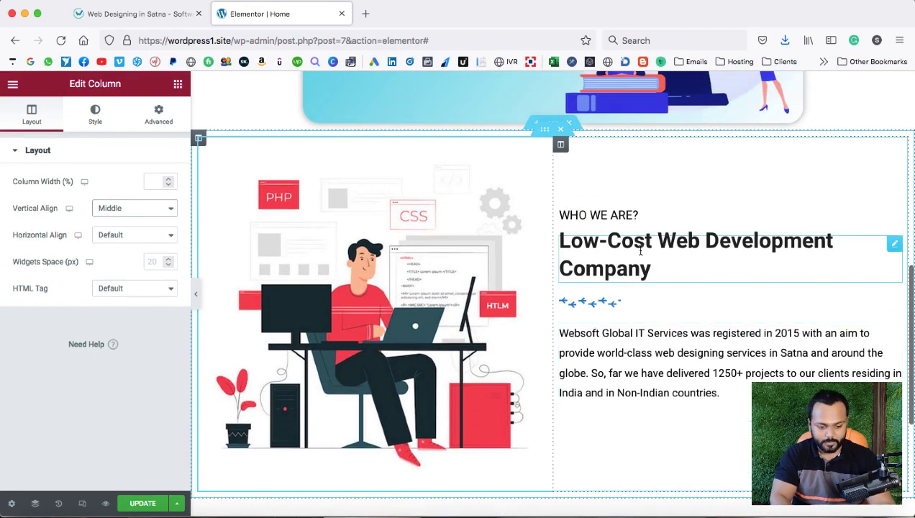
scroll(503, 216, up, 1)
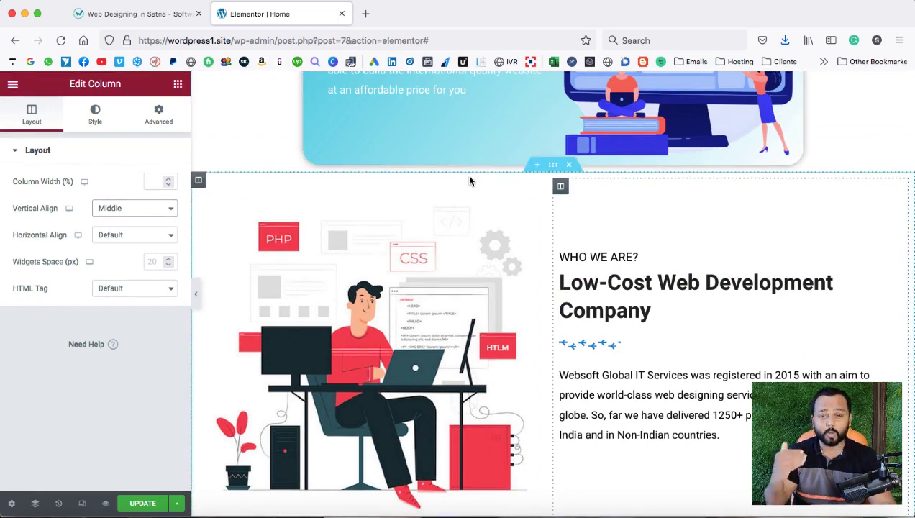
click(551, 168)
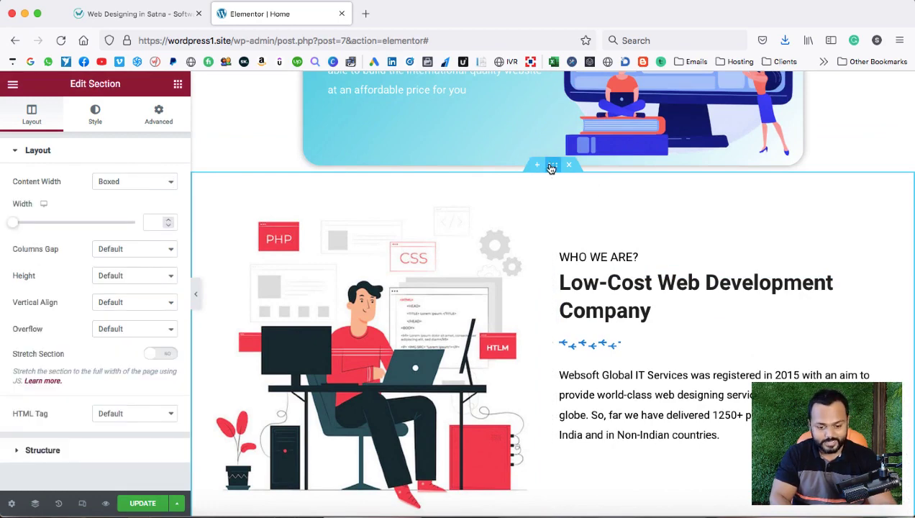
In Advanced, unlink the section Margin, set Top to 25 px, and Update the page.
click(158, 115)
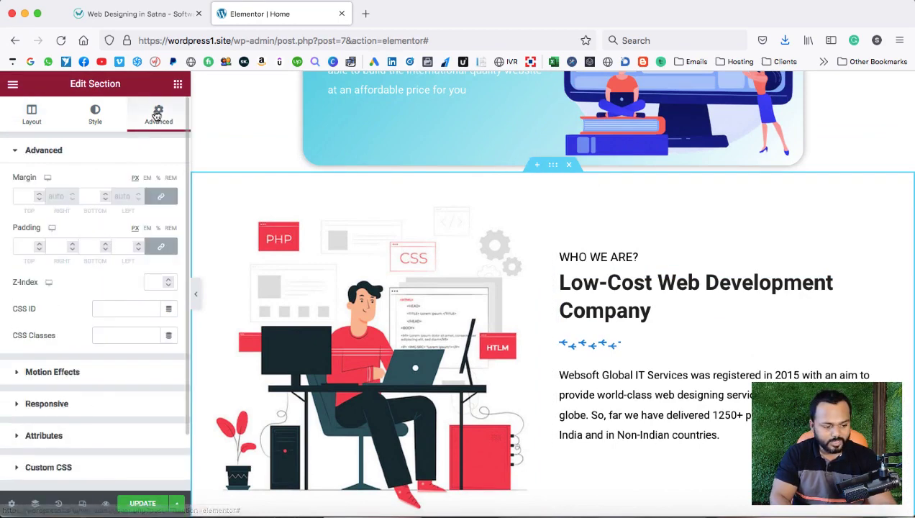
click(160, 197)
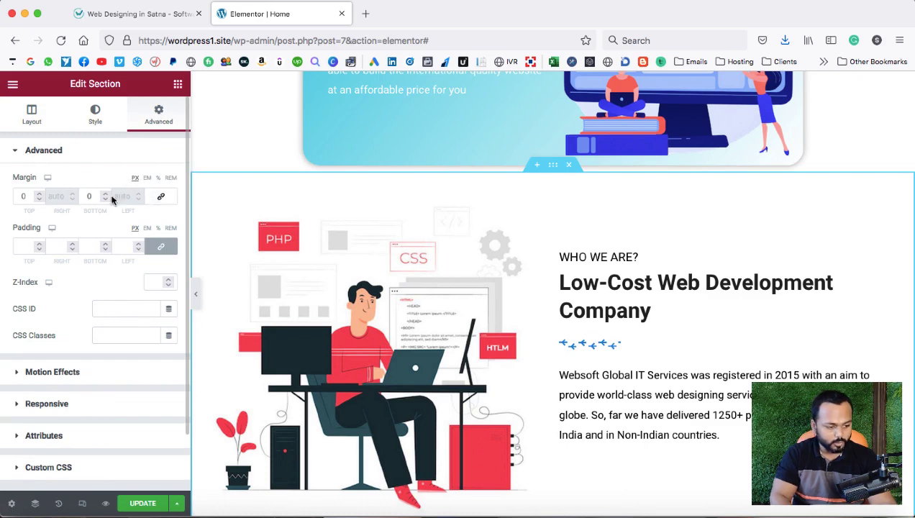
click(40, 193)
drag(40, 193, 40, 193)
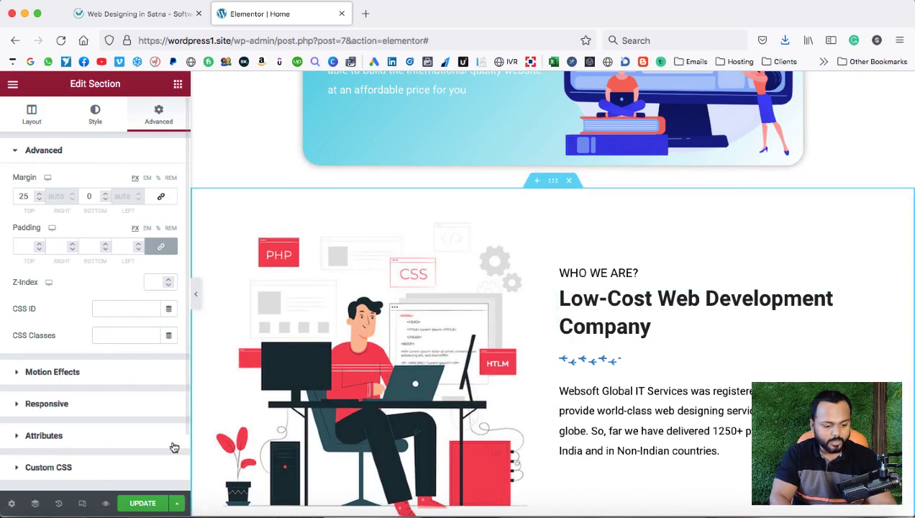
click(143, 503)
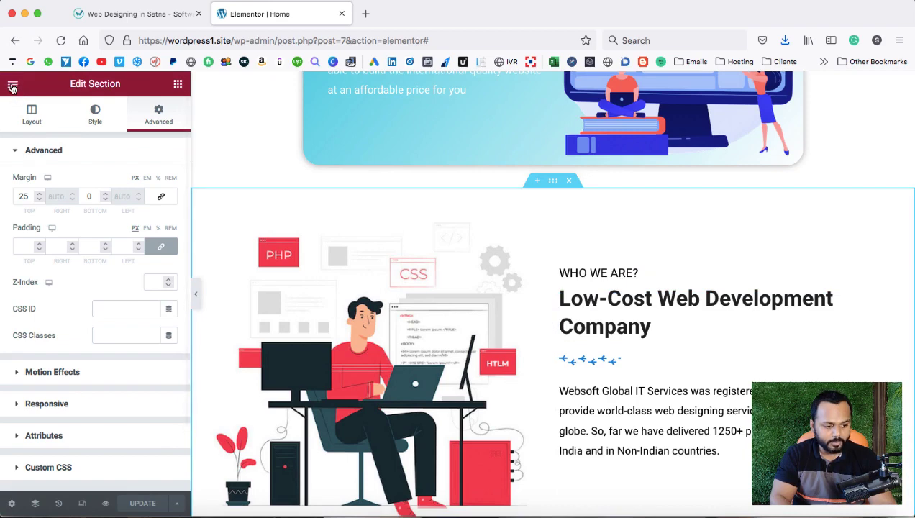
Open the Home page's live view in a new Firefox tab from Elementor's main menu.
click(13, 86)
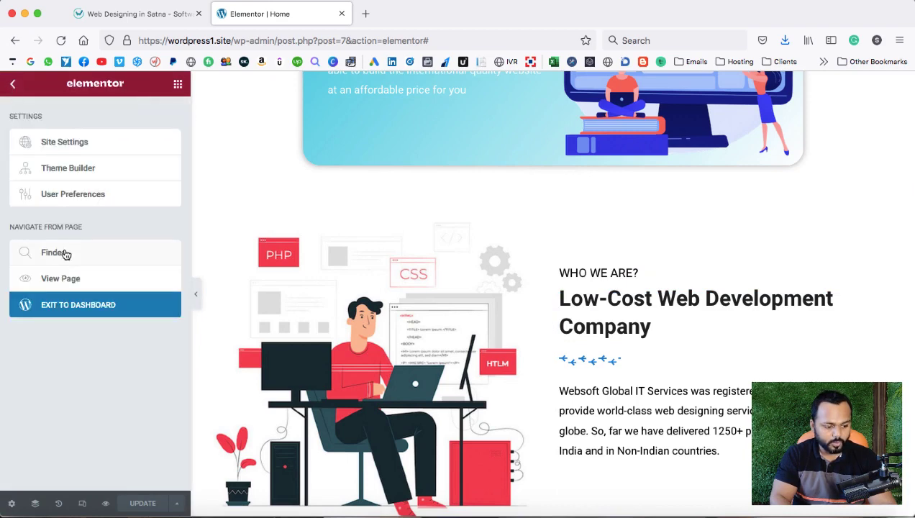
right_click(62, 281)
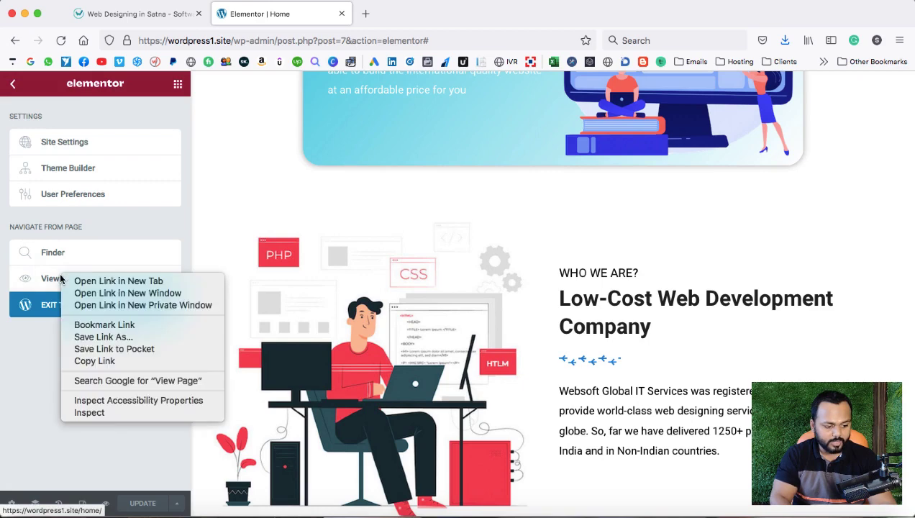
click(119, 280)
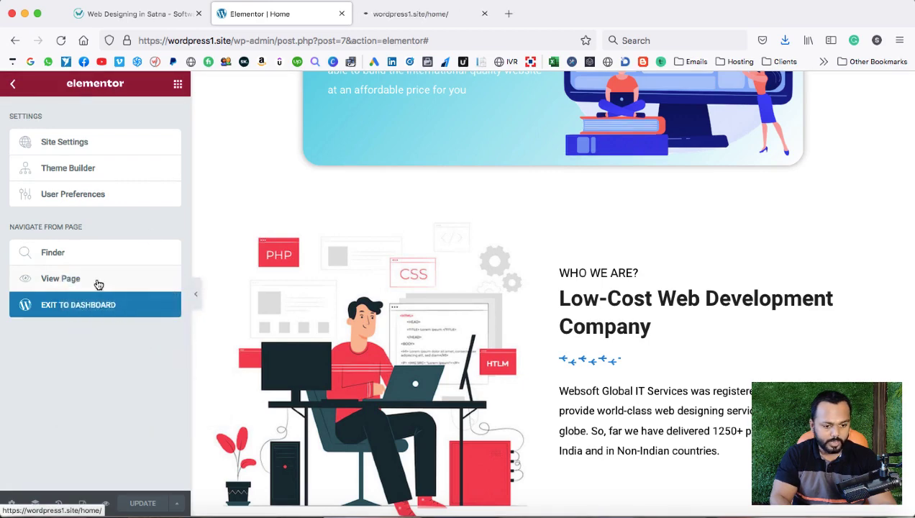
Scroll through the live Home page, then return to the Web Designing in Satna reference tab.
click(427, 13)
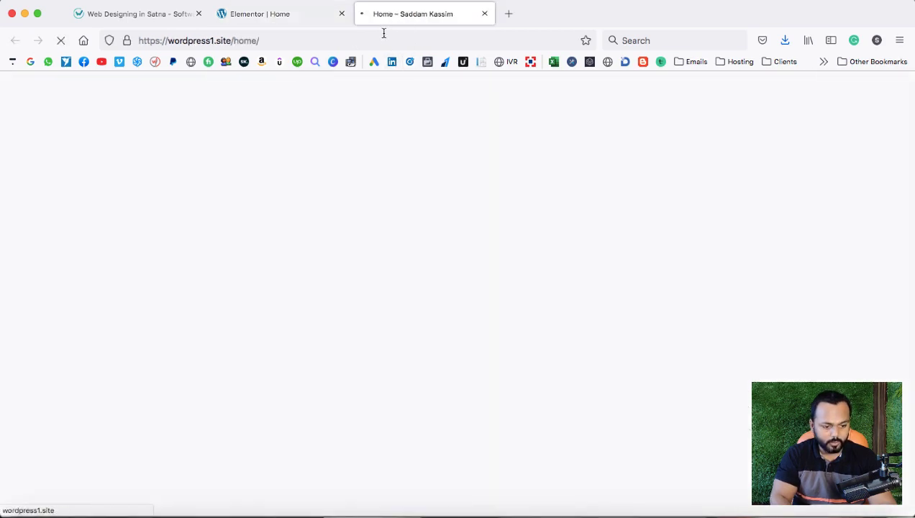
scroll(532, 285, down, 10)
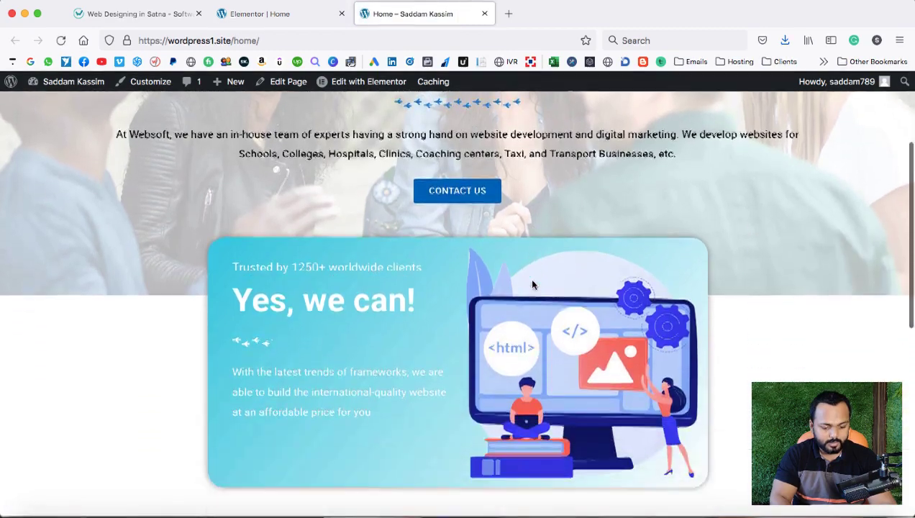
scroll(533, 285, down, 3)
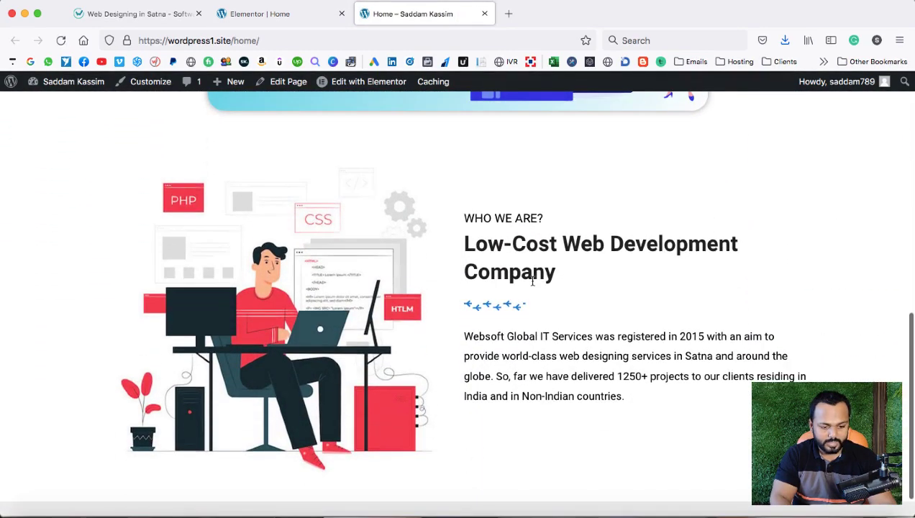
click(154, 19)
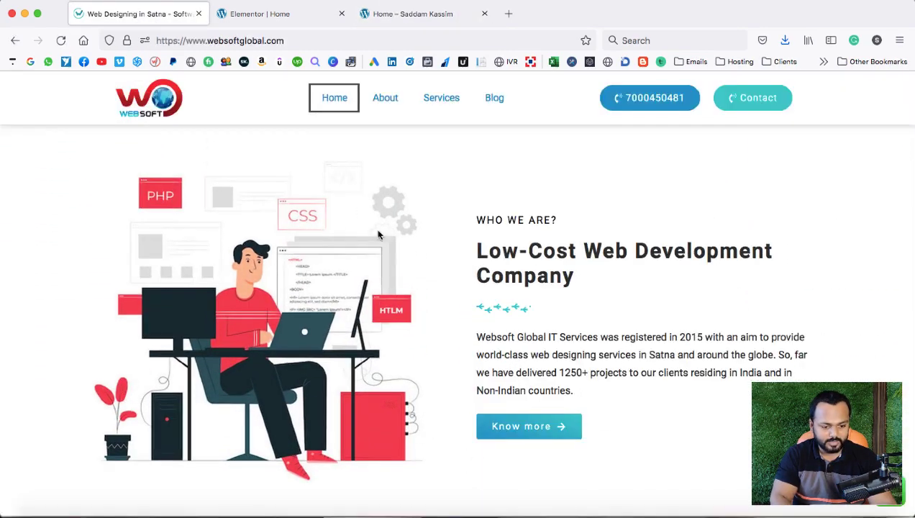
scroll(453, 281, up, 6)
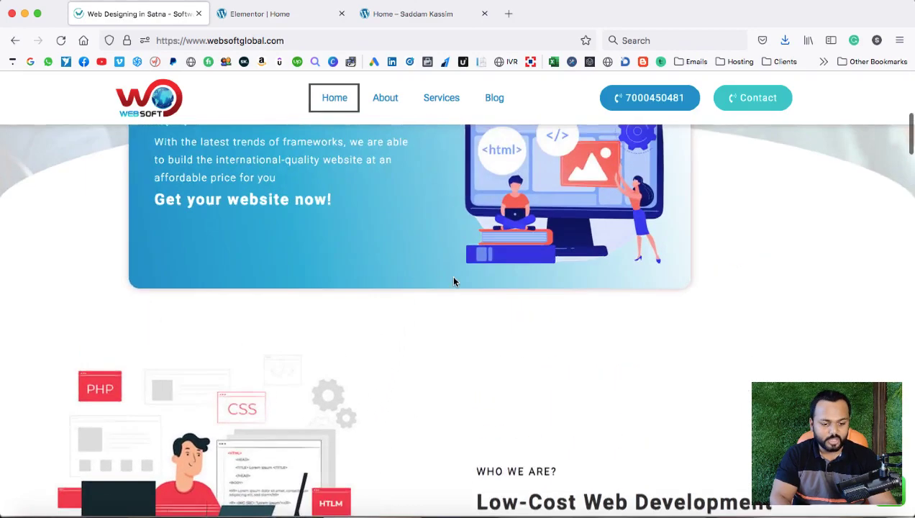
scroll(453, 282, down, 6)
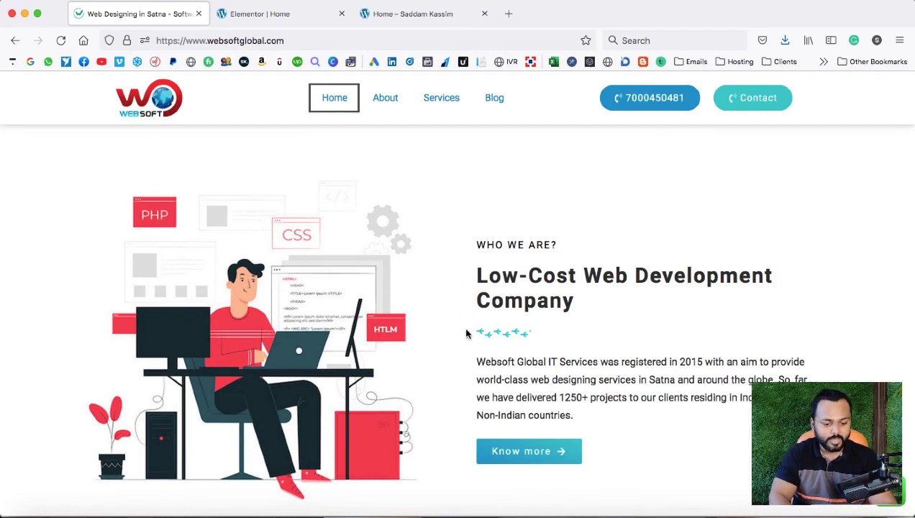
scroll(466, 333, down, 8)
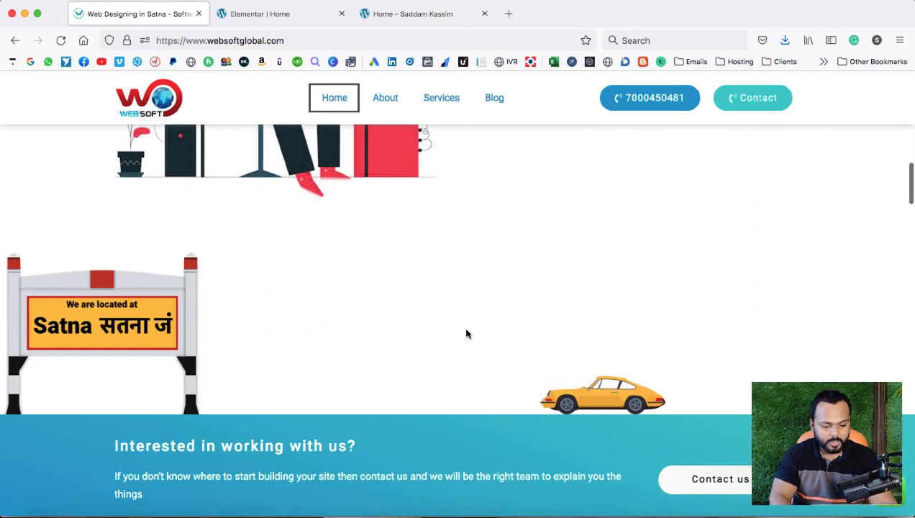
scroll(505, 357, down, 2)
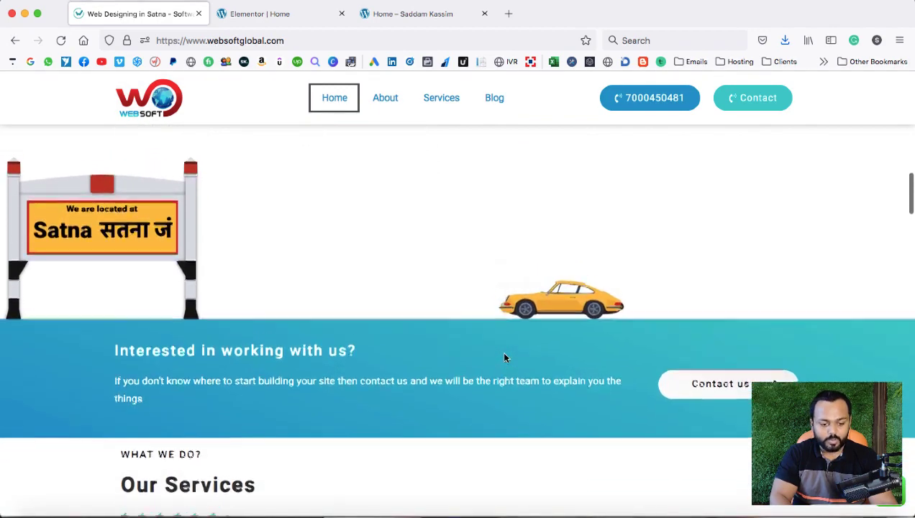
scroll(505, 357, up, 3)
scroll(504, 358, down, 1)
scroll(504, 357, down, 2)
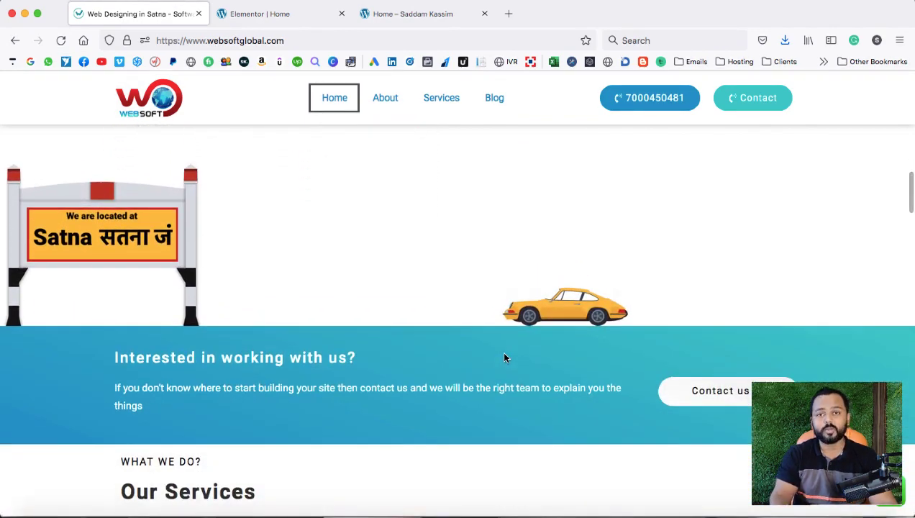
scroll(520, 280, up, 5)
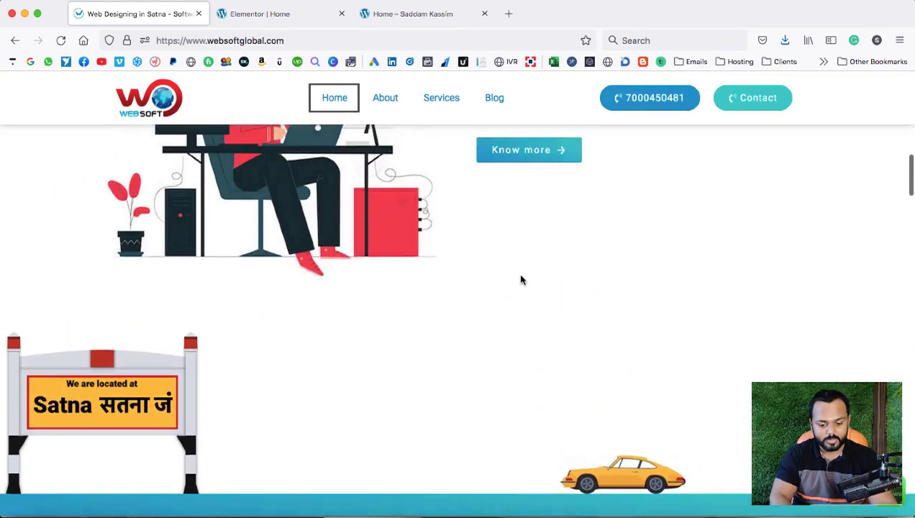
scroll(521, 280, down, 3)
scroll(520, 279, down, 2)
scroll(521, 280, up, 4)
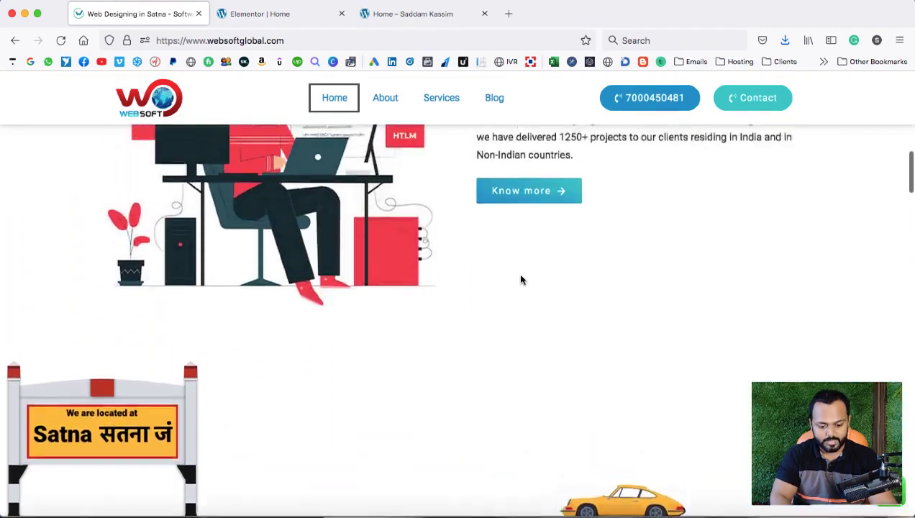
scroll(520, 280, down, 4)
scroll(521, 279, down, 2)
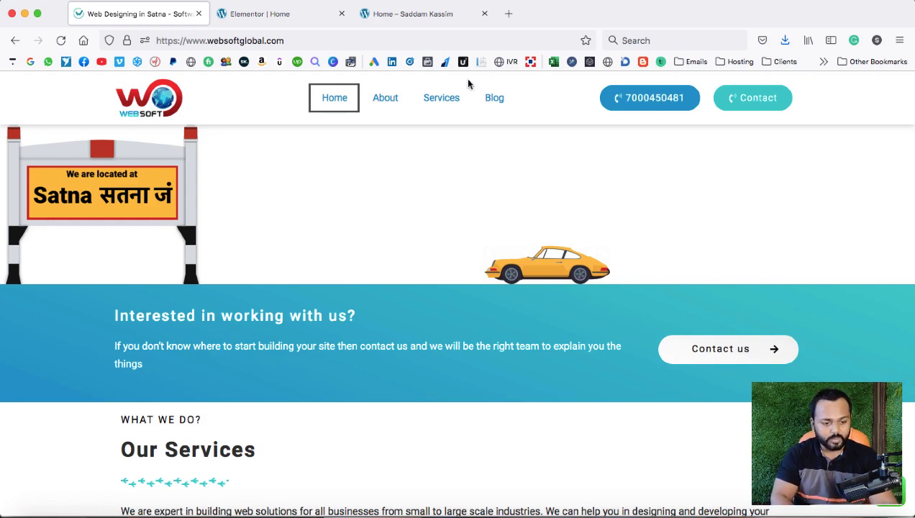
click(289, 14)
Add a new single-column section at the end of the page, below the about content.
scroll(495, 234, down, 5)
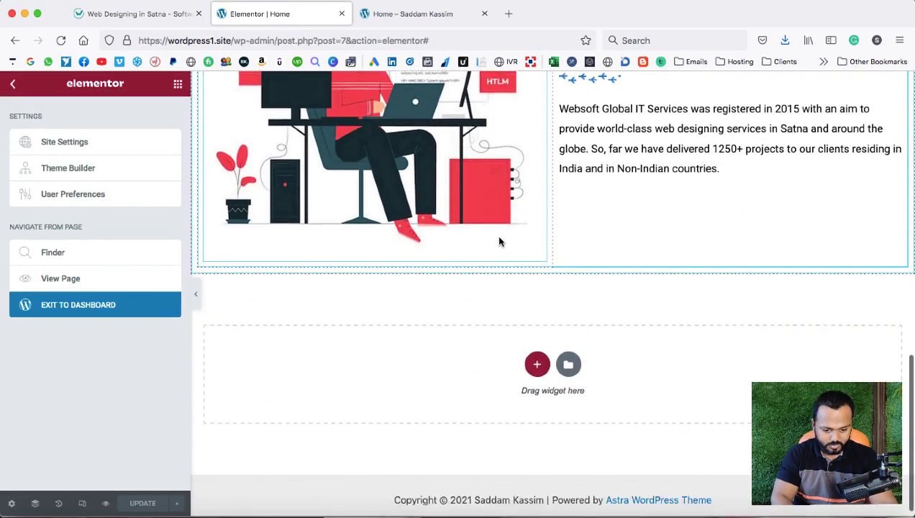
click(536, 353)
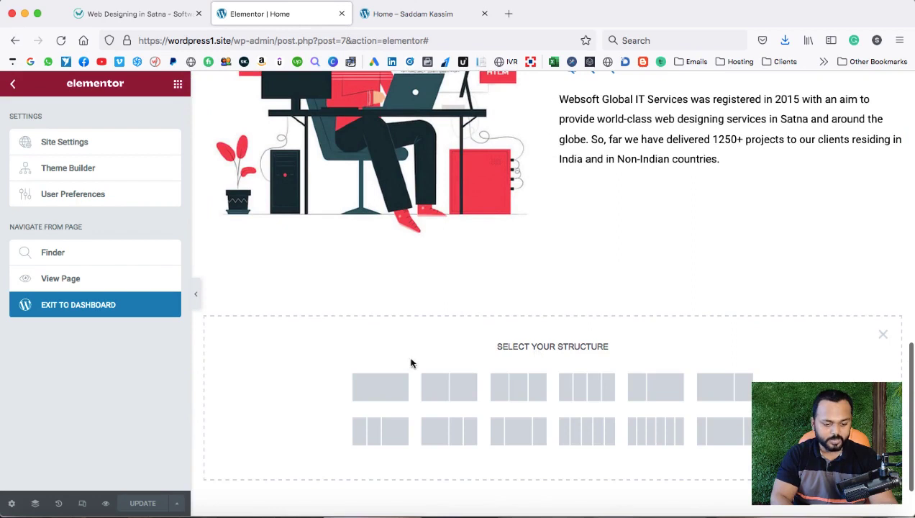
click(388, 387)
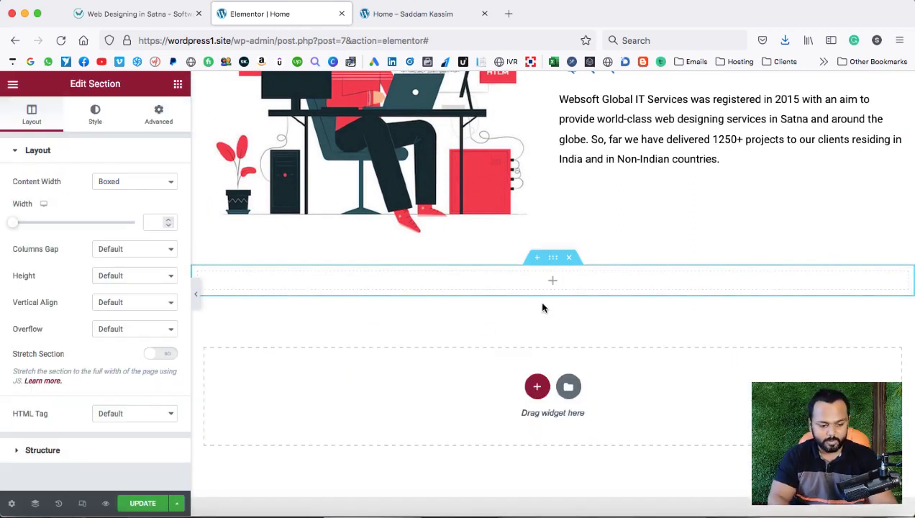
Give the new section a Gradient background in its Style settings, then go back to the reference site.
right_click(553, 262)
click(563, 269)
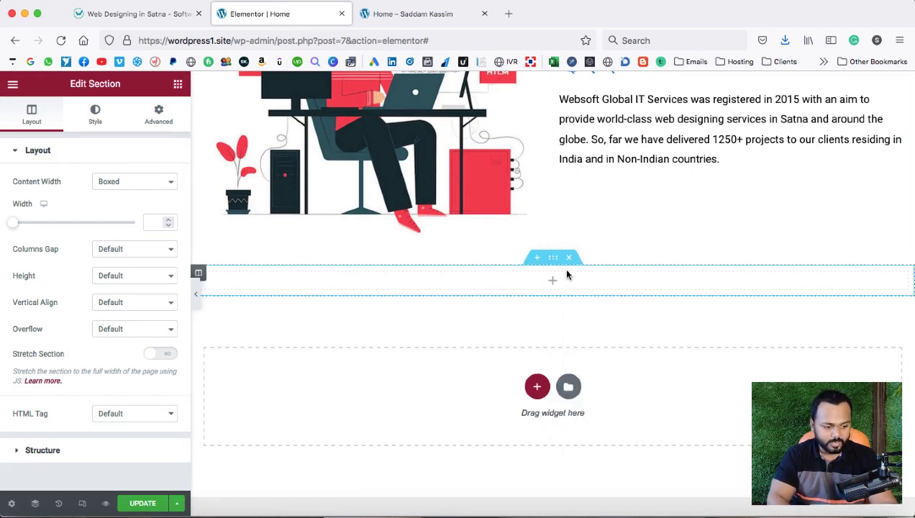
click(95, 116)
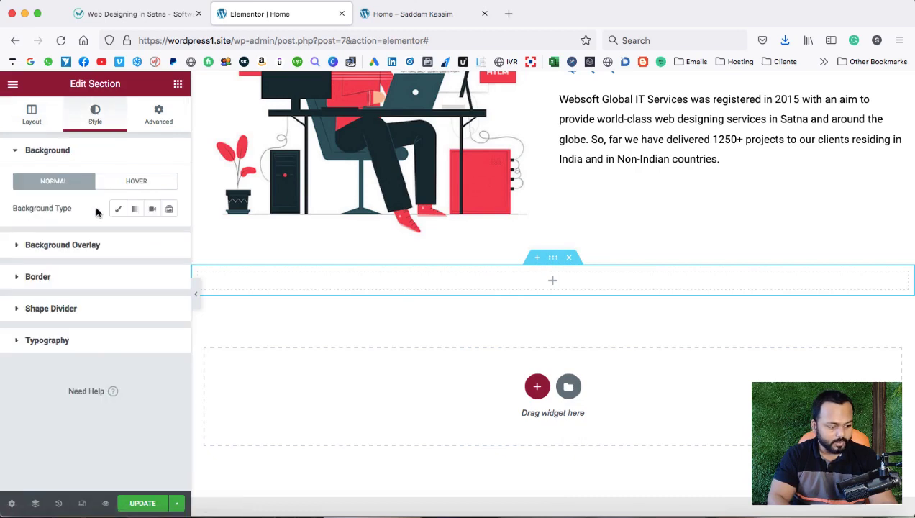
click(136, 209)
scroll(132, 244, down, 1)
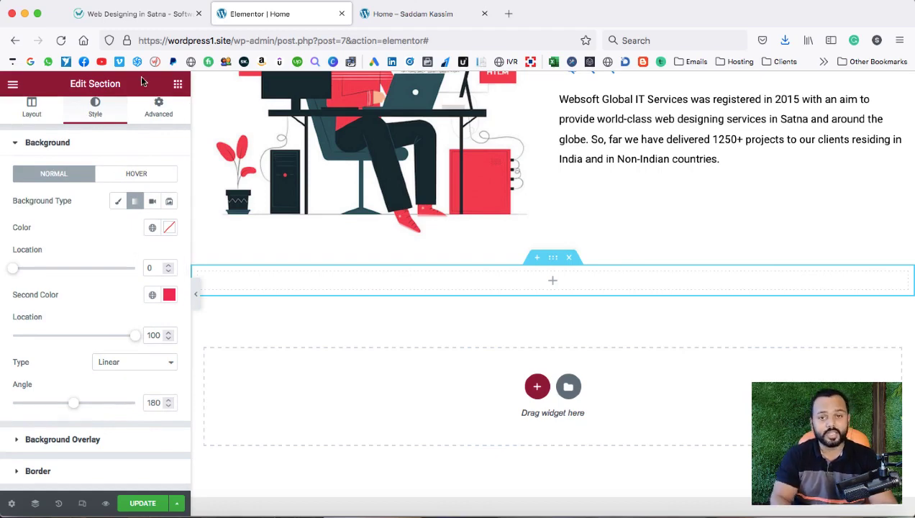
click(123, 16)
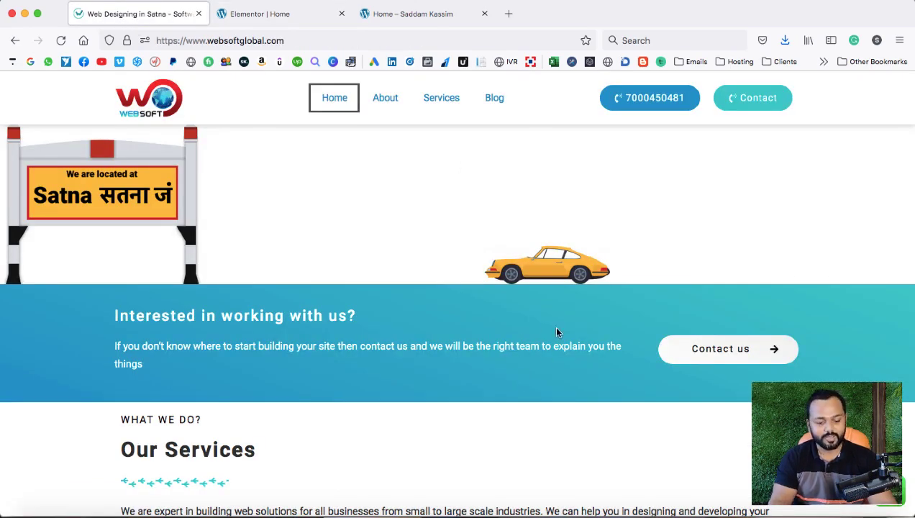
Scroll down to the cyan 'Interested in working with us?' band and right-click it.
scroll(556, 332, down, 2)
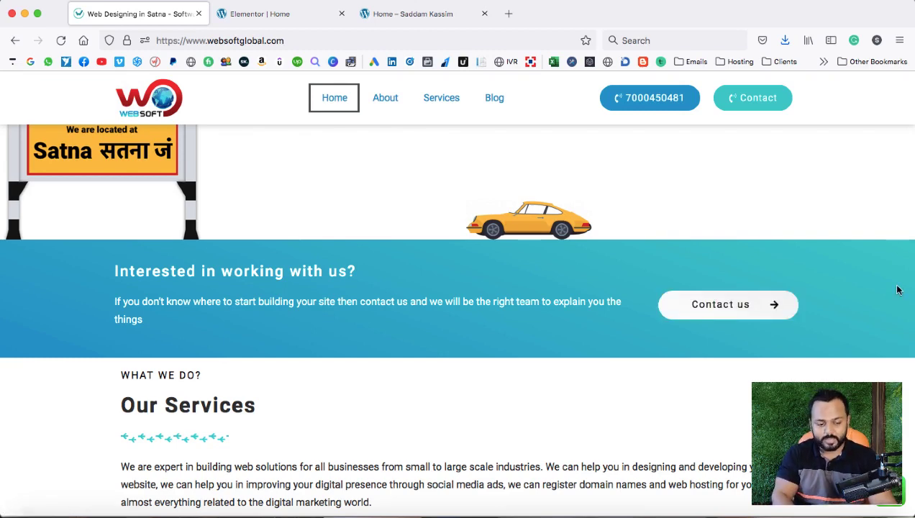
scroll(896, 289, down, 1)
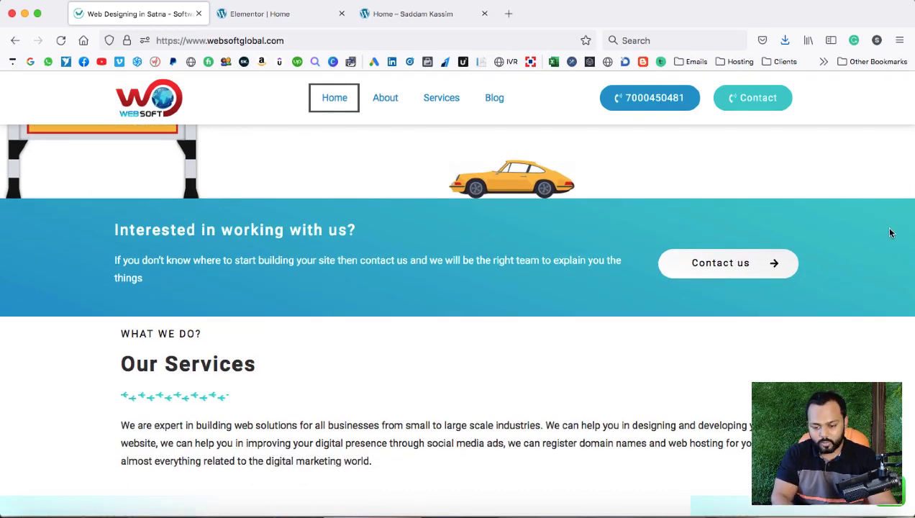
right_click(890, 233)
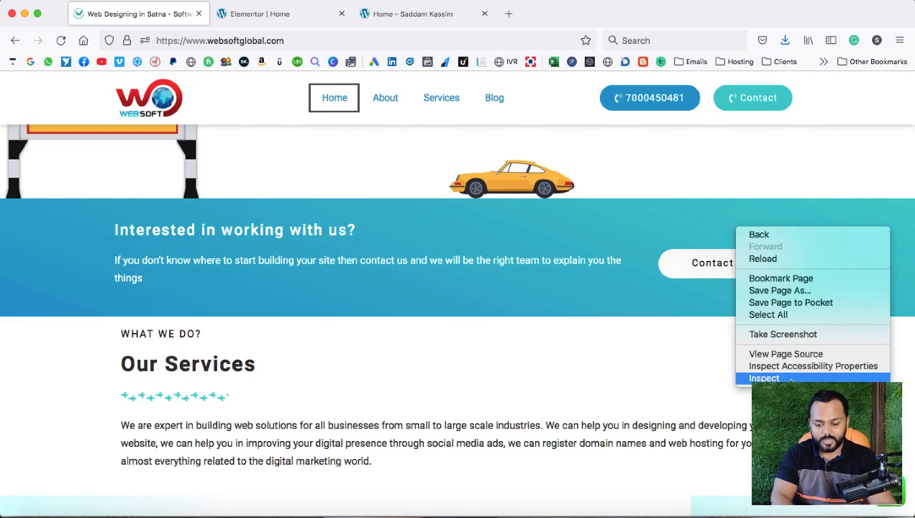
Inspect the band and eyedrop its light cyan #00c9cc, then return to the Elementor editor.
click(787, 379)
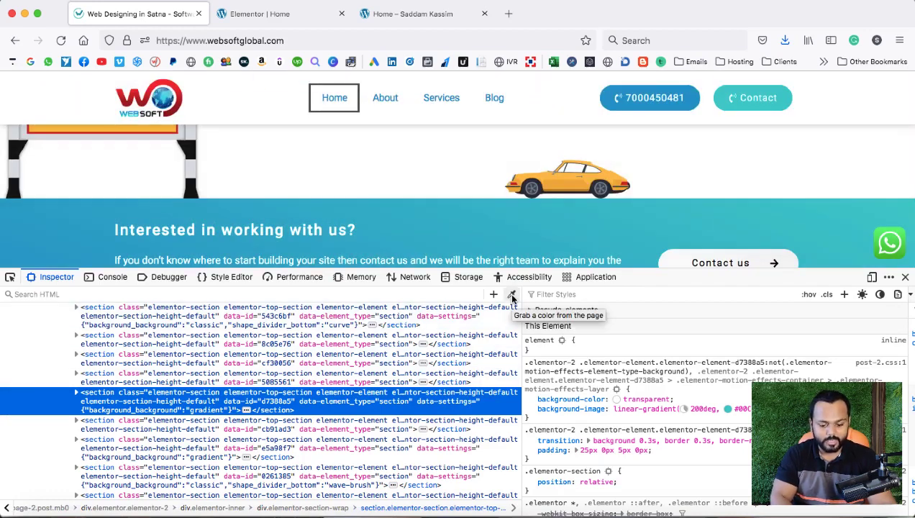
click(512, 295)
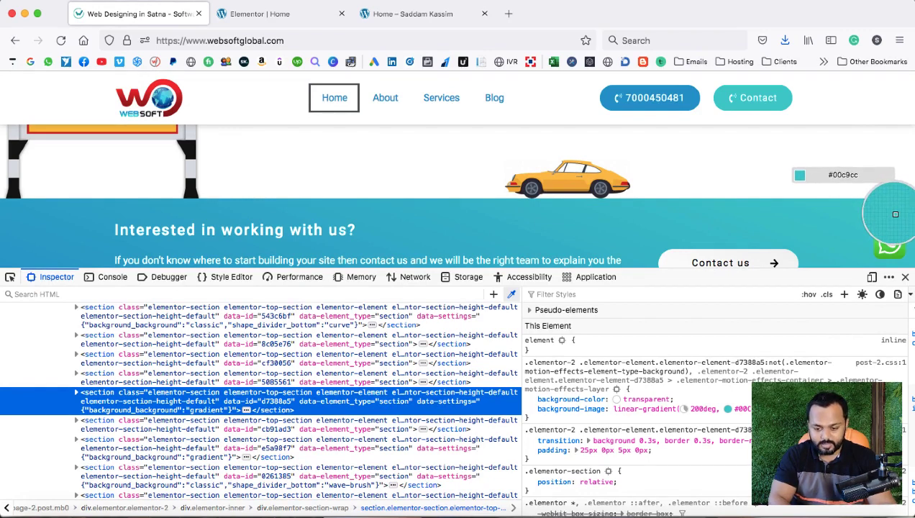
click(896, 213)
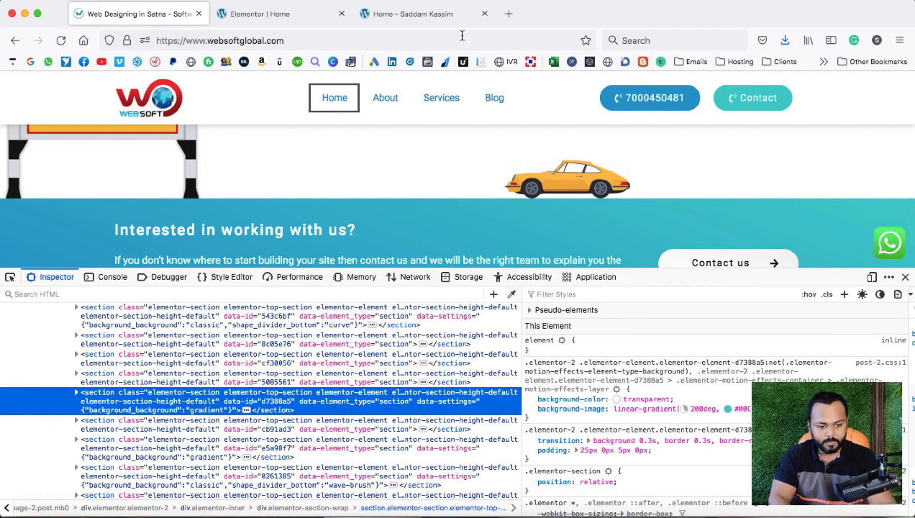
click(264, 16)
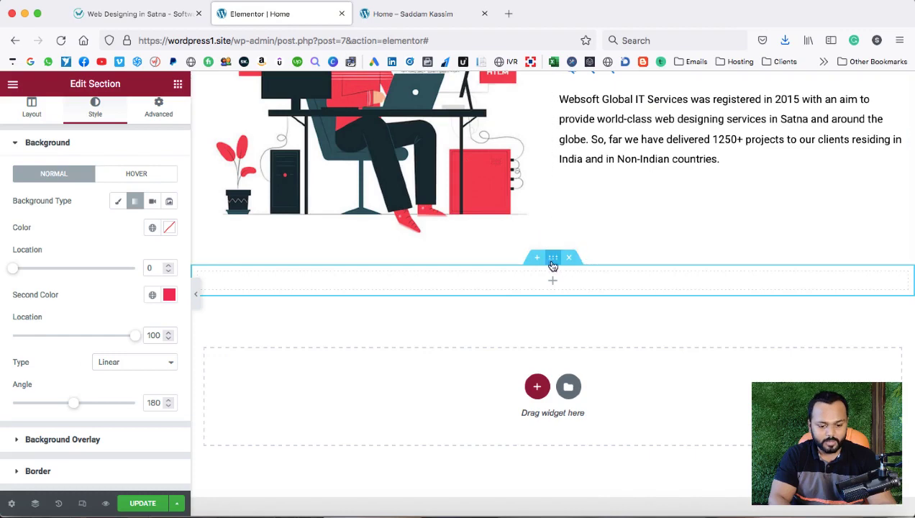
Replace the gradient's first colour code with pasted cyan #00c9cc, then return to the reference site.
click(169, 227)
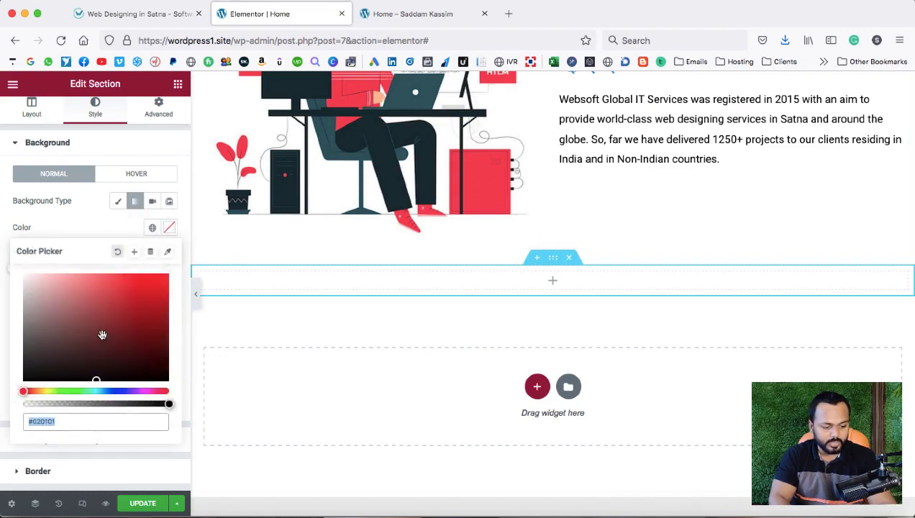
mouse_move(102, 332)
mouse_down()
mouse_move(123, 297)
mouse_move(147, 290)
mouse_move(153, 300)
mouse_move(132, 317)
mouse_move(150, 289)
mouse_up()
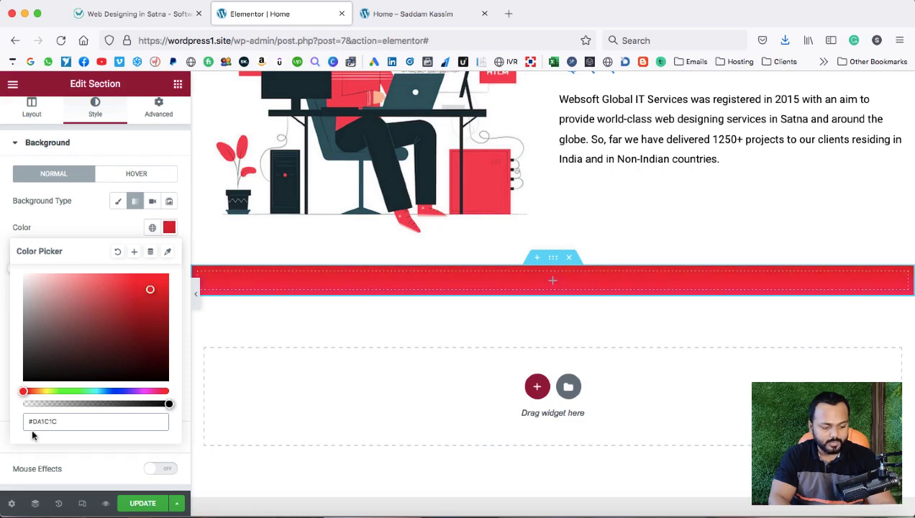
mouse_move(149, 294)
mouse_down()
mouse_move(144, 317)
mouse_move(130, 318)
mouse_move(122, 312)
mouse_move(129, 293)
mouse_up()
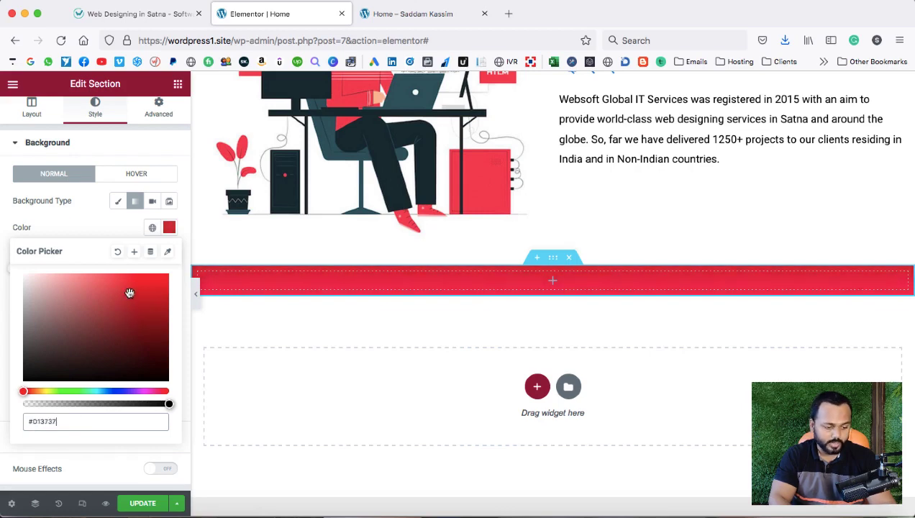
drag(63, 422, 25, 422)
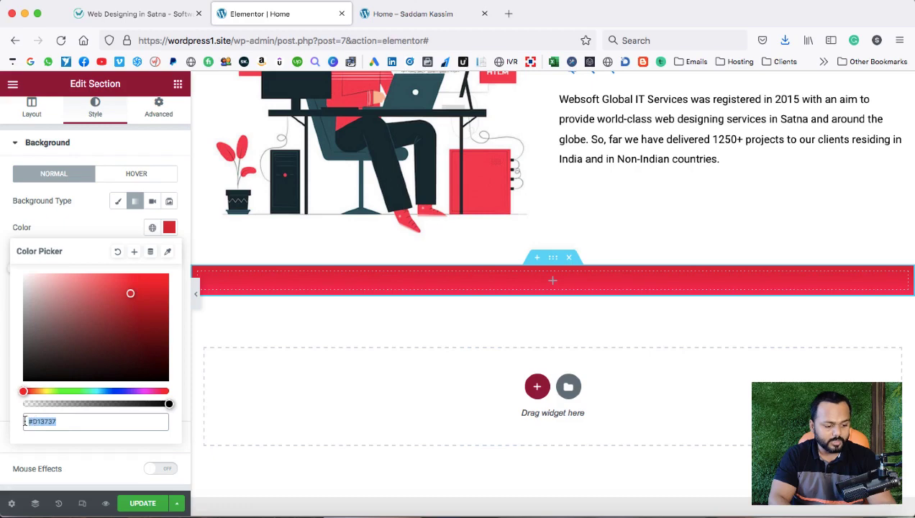
key(BackSpace)
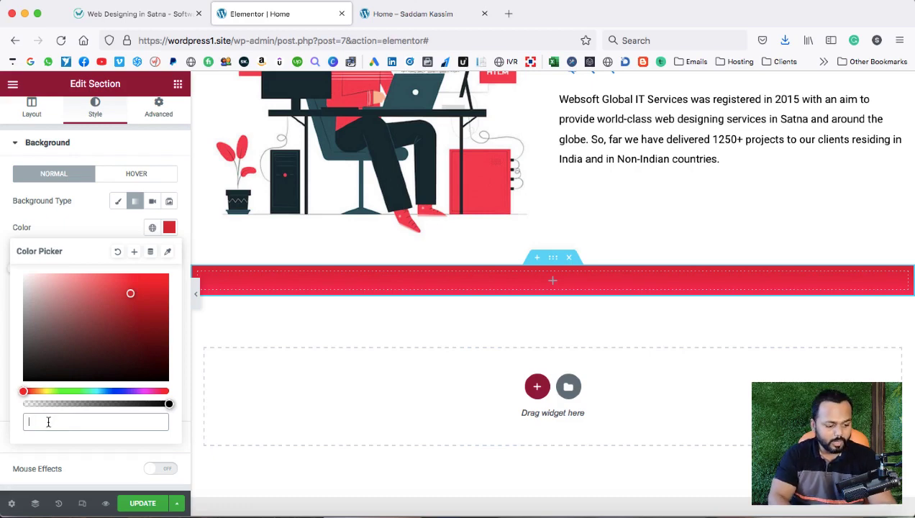
right_click(49, 422)
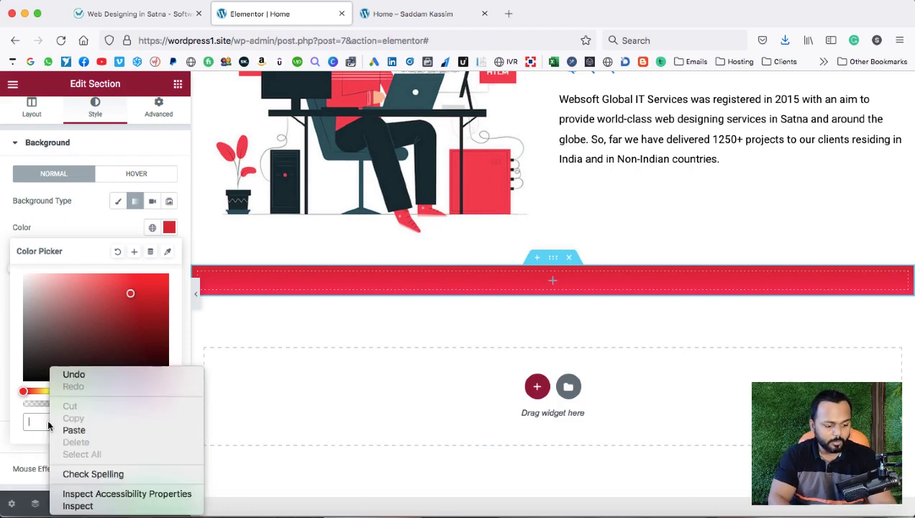
click(71, 430)
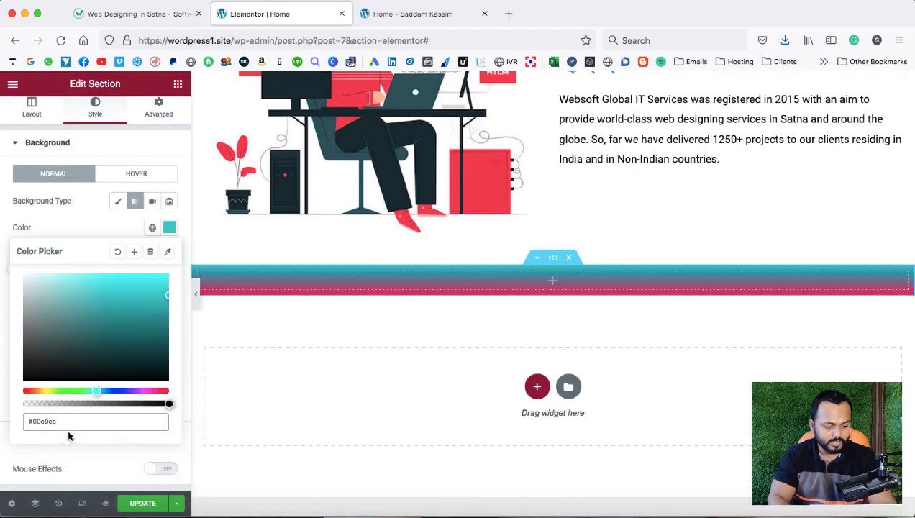
click(167, 227)
click(160, 16)
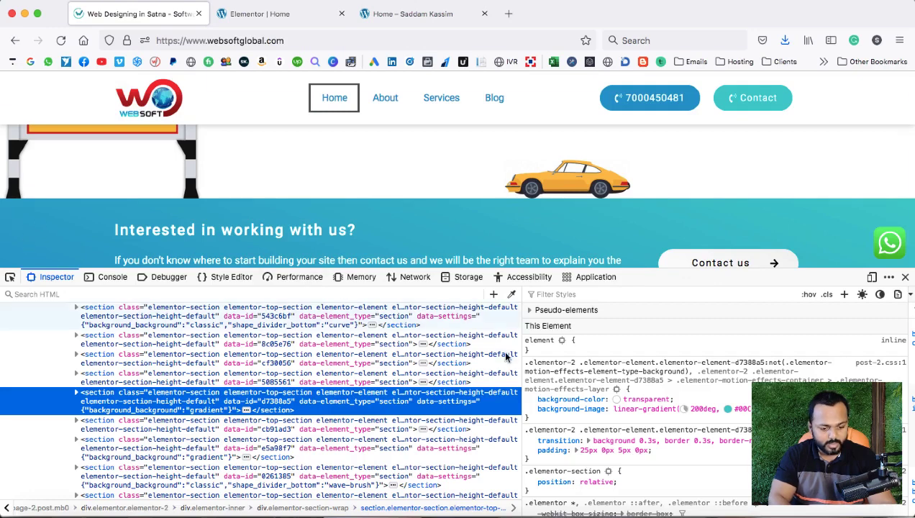
Eyedrop the band's darker blue #00a4cc and paste it as the gradient's second colour.
click(511, 295)
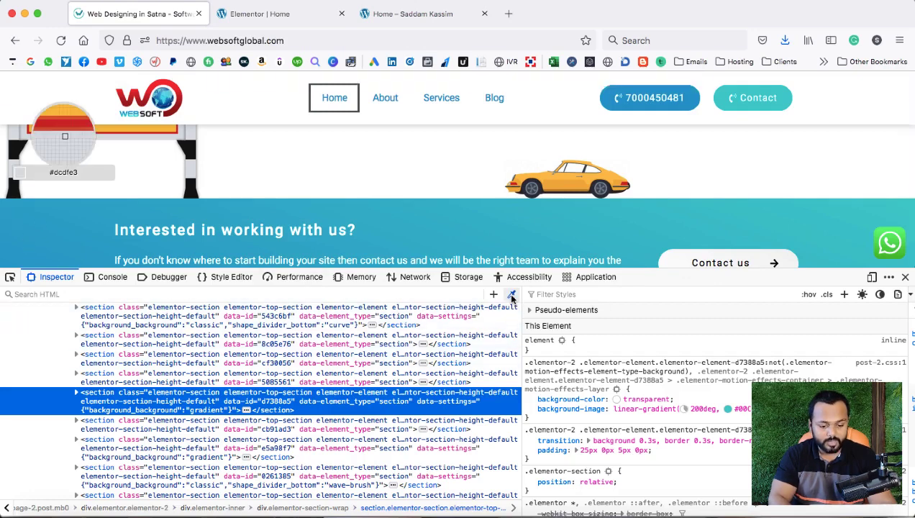
click(11, 227)
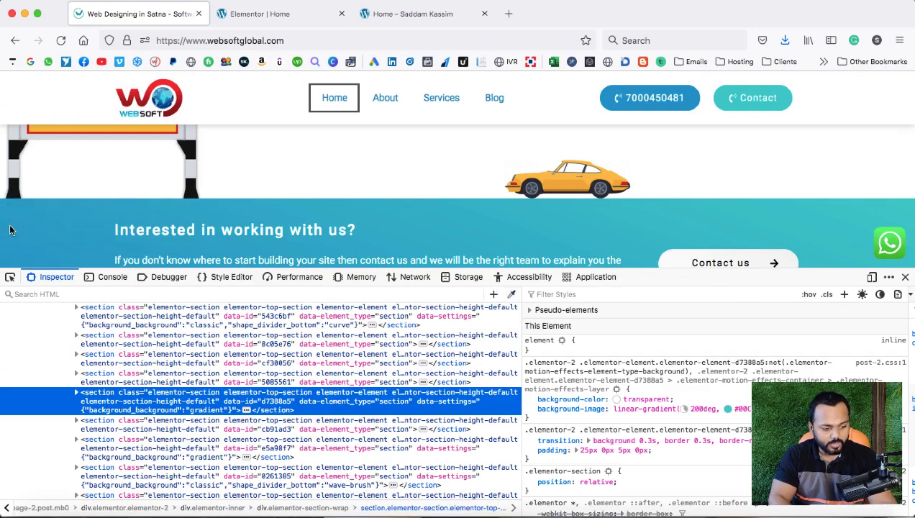
click(282, 14)
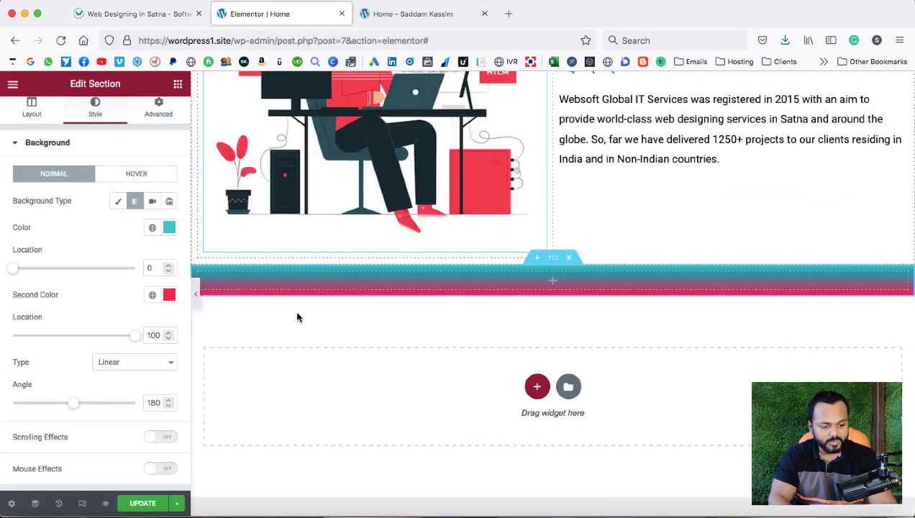
click(169, 295)
key(BackSpace)
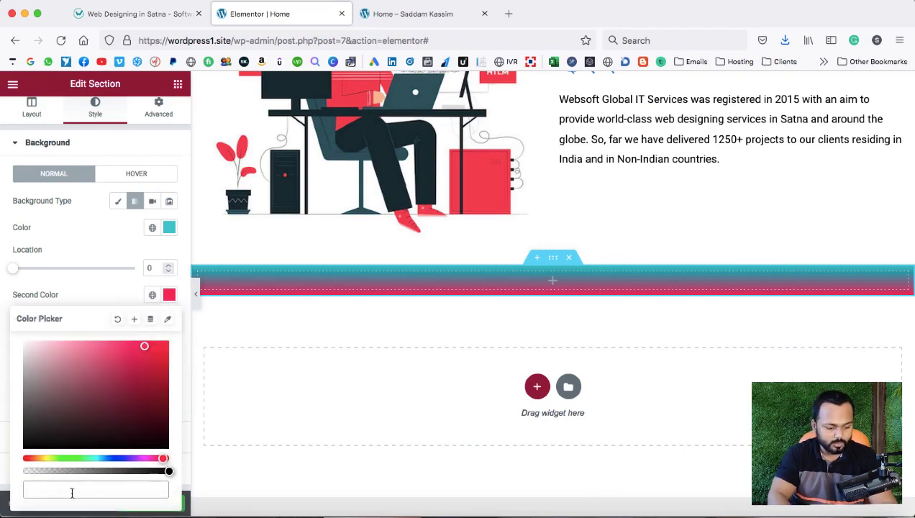
right_click(63, 494)
click(87, 431)
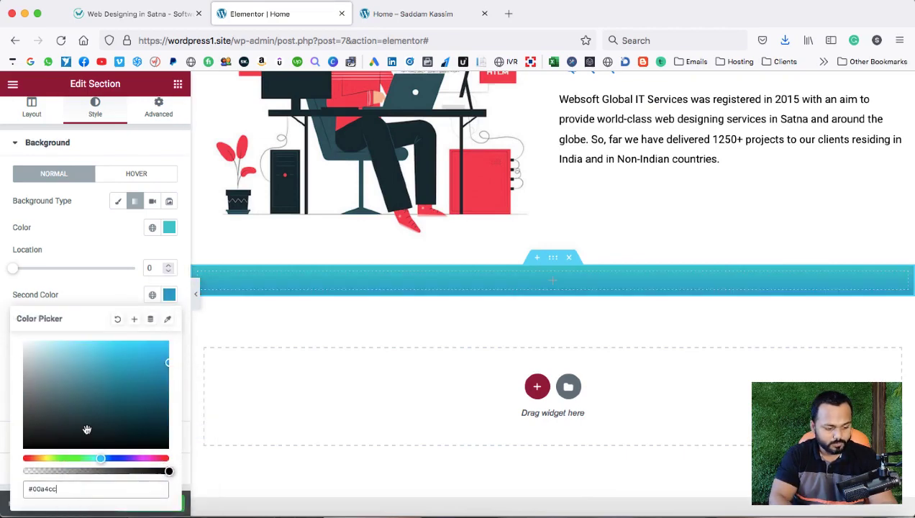
click(91, 280)
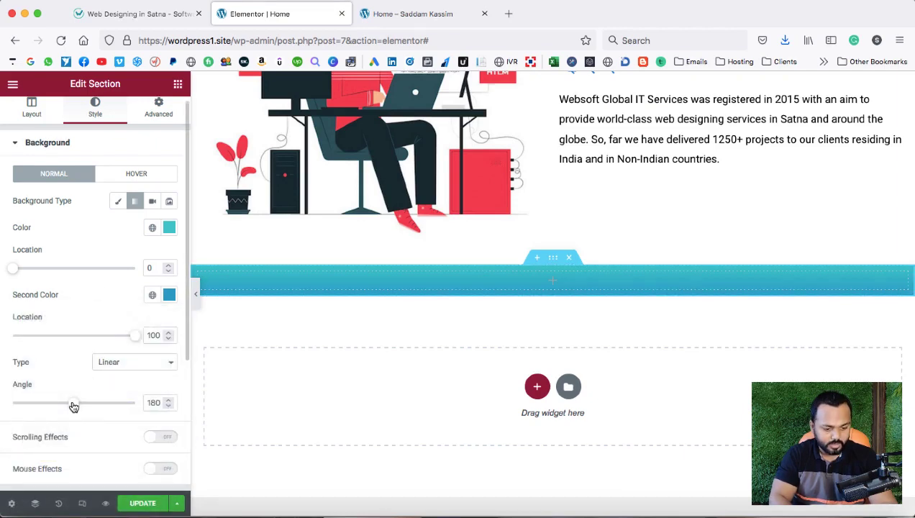
Set the gradient angle to 200°, then return to the reference site and close the developer tools.
mouse_move(72, 407)
mouse_down()
mouse_move(56, 409)
mouse_move(81, 409)
mouse_up()
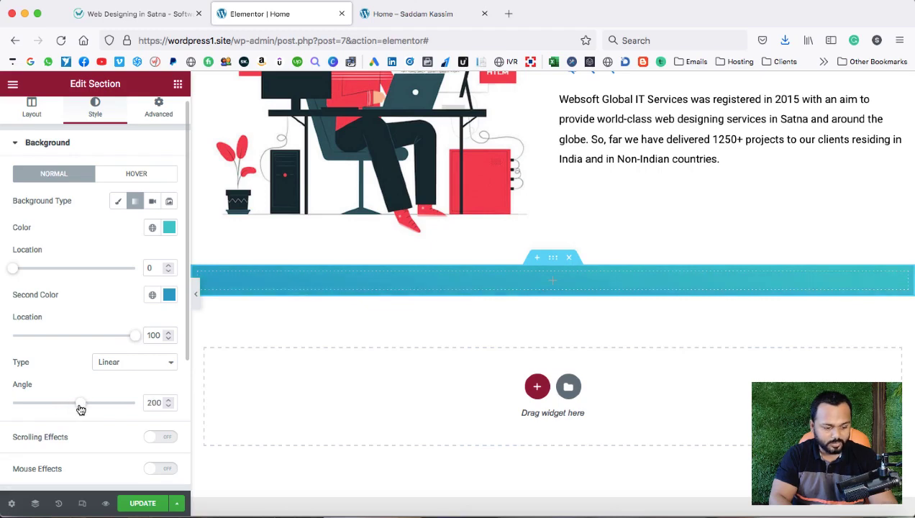
click(143, 14)
click(905, 277)
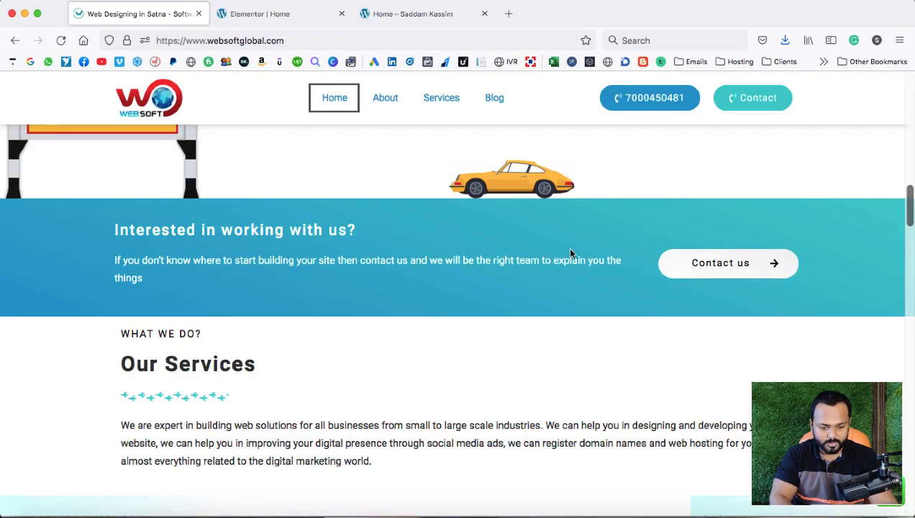
Copy the reference heading 'Interested in working with us?' and switch back to the Elementor editor.
scroll(571, 252, down, 1)
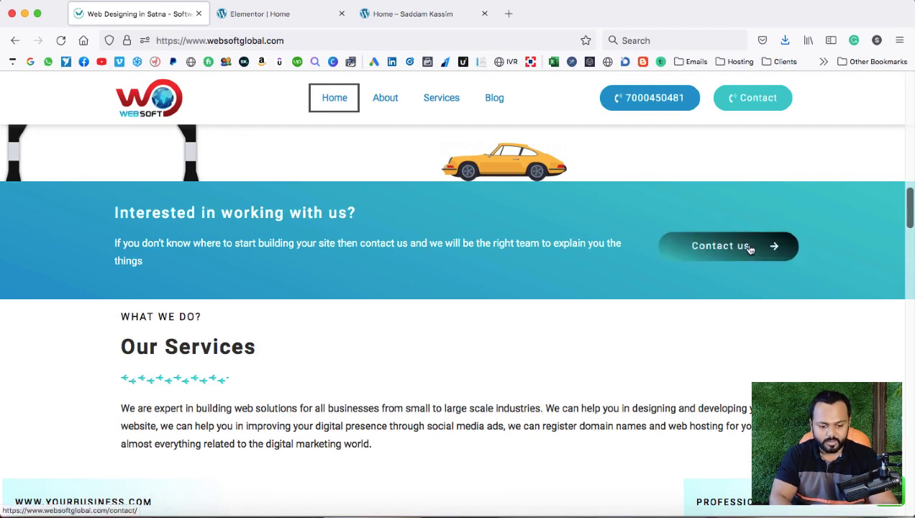
drag(116, 212, 327, 216)
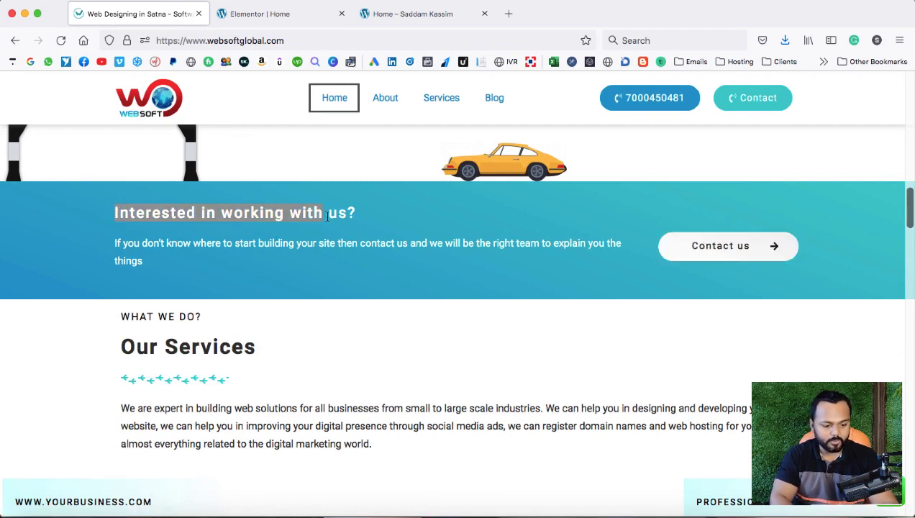
right_click(351, 214)
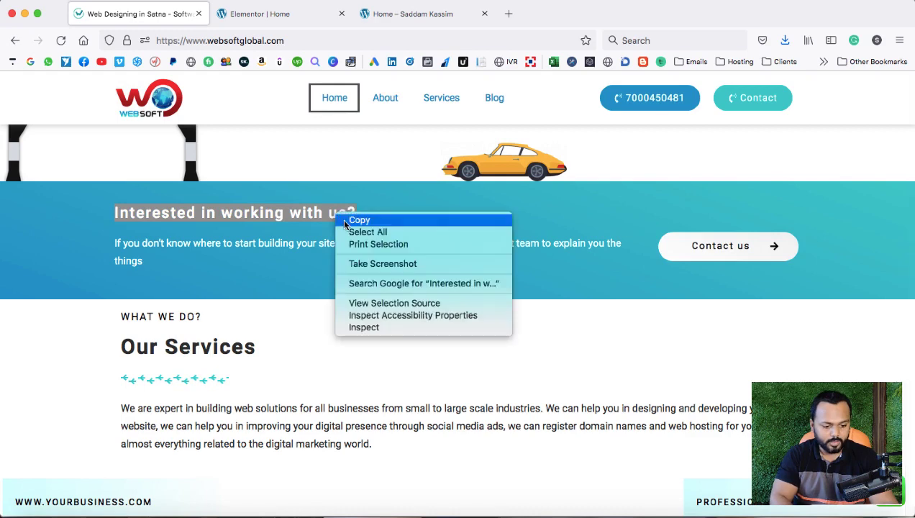
click(353, 219)
click(290, 16)
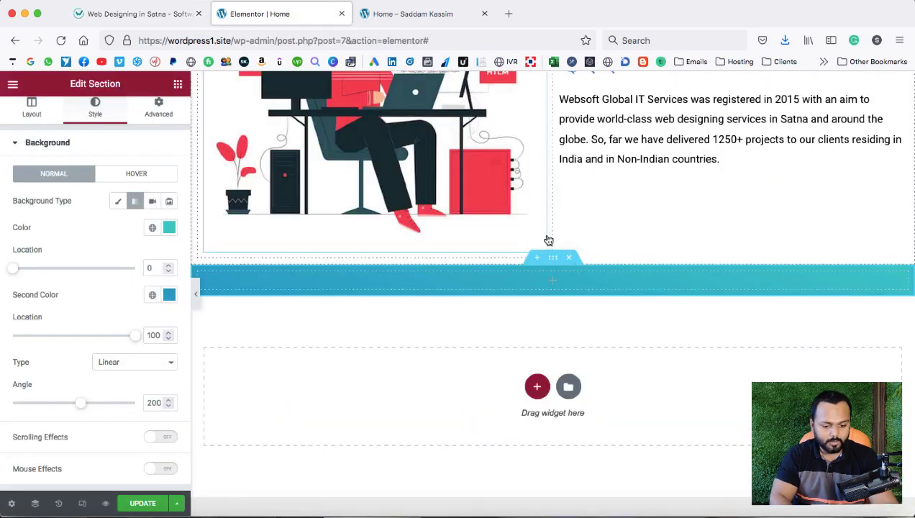
Drag a two-column Inner Section into the blue gradient band.
click(553, 285)
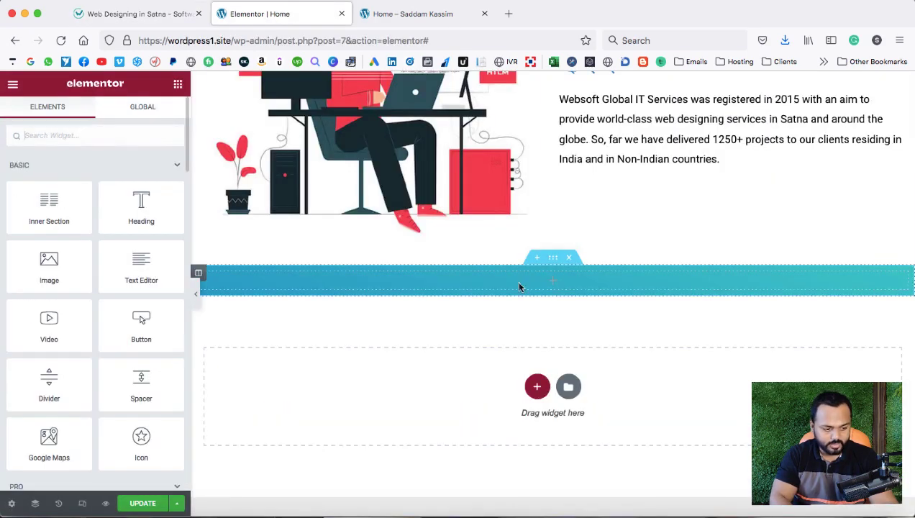
drag(55, 213, 329, 279)
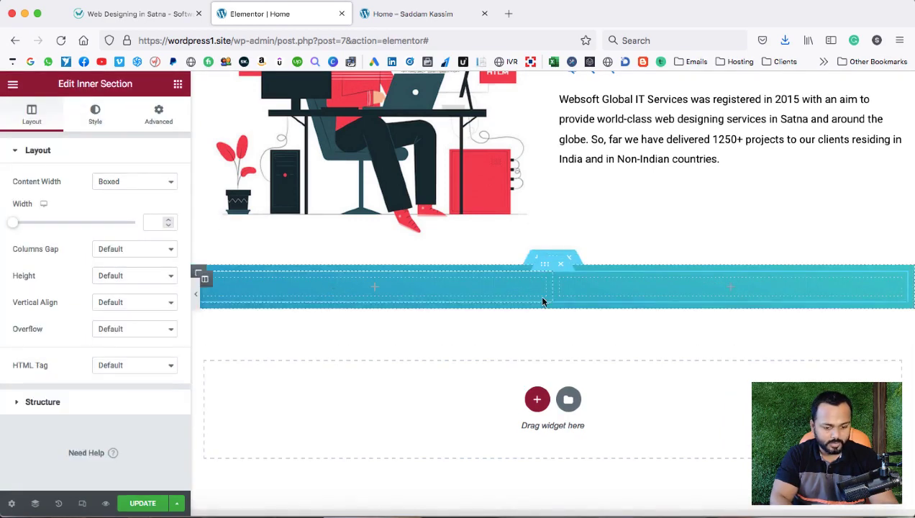
click(375, 291)
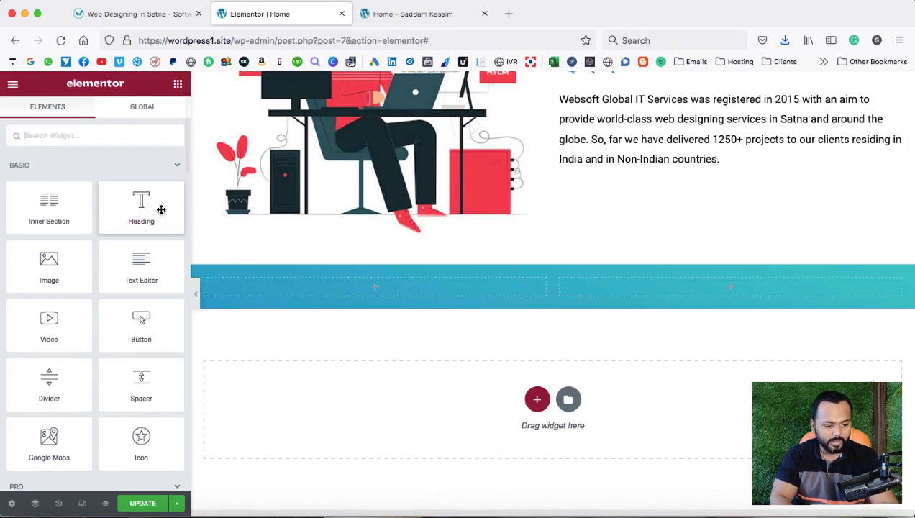
Duplicate the 'Yes, we can!' heading and move the copy into the band's left column.
scroll(406, 197, up, 3)
scroll(406, 198, up, 10)
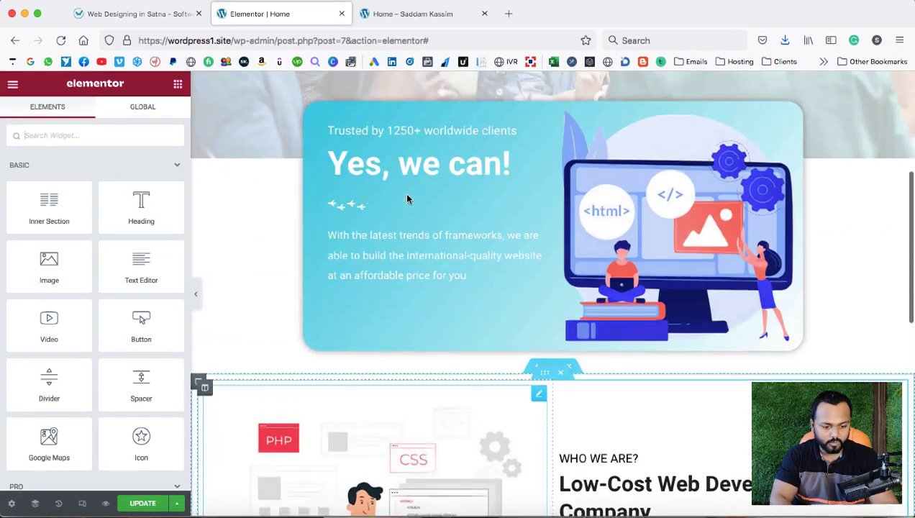
right_click(407, 178)
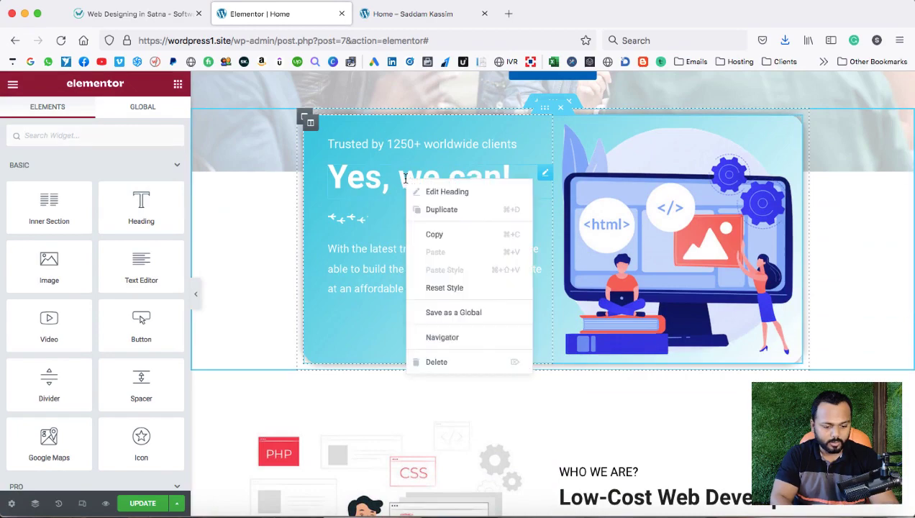
click(430, 207)
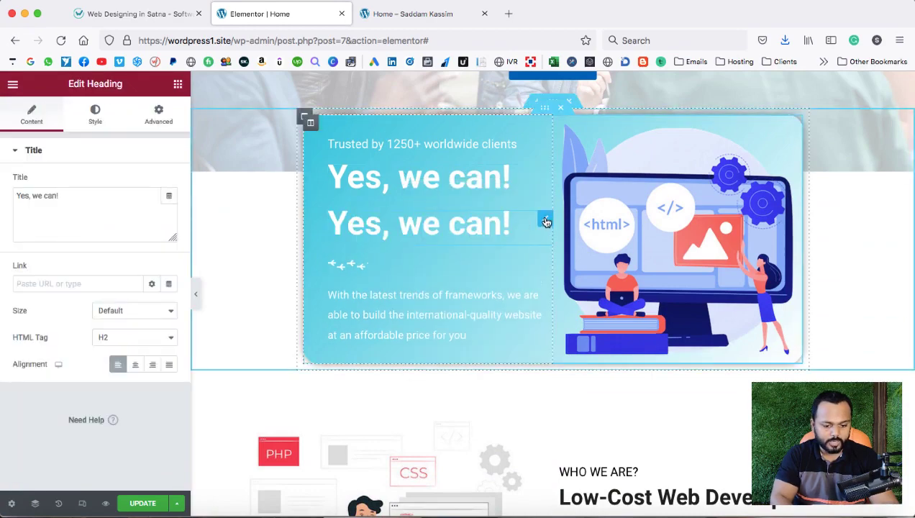
key(Delete)
scroll(543, 218, down, 9)
scroll(415, 216, down, 3)
drag(415, 215, 381, 243)
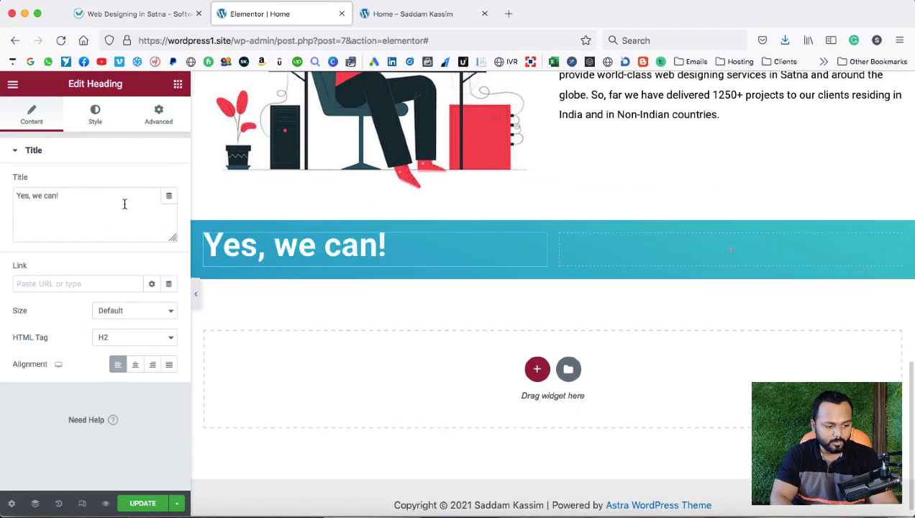
Retitle the heading 'Interested in working with us?' and set its typography size to 30.
drag(122, 203, 13, 195)
key(BackSpace)
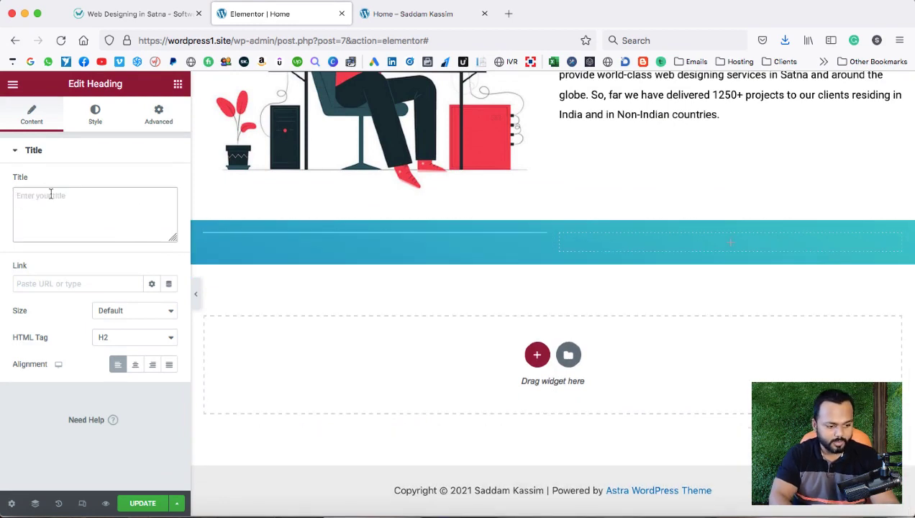
right_click(51, 196)
click(76, 256)
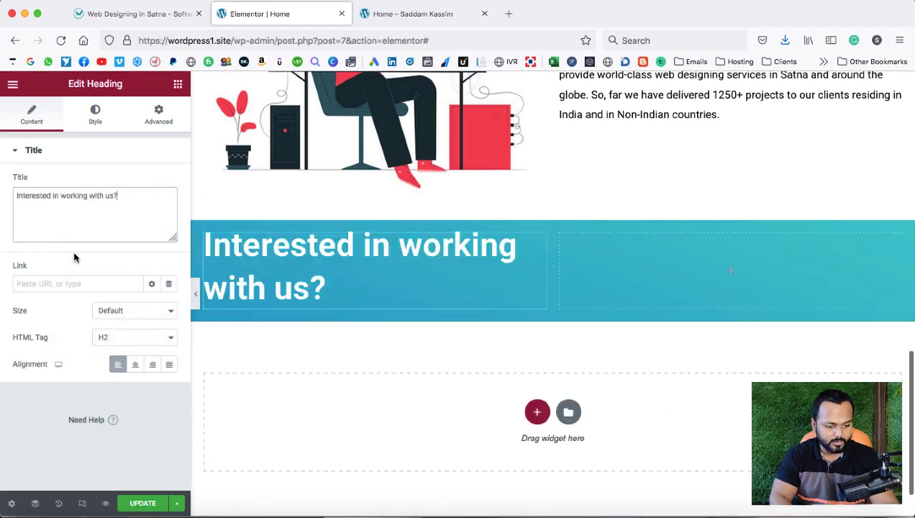
click(95, 116)
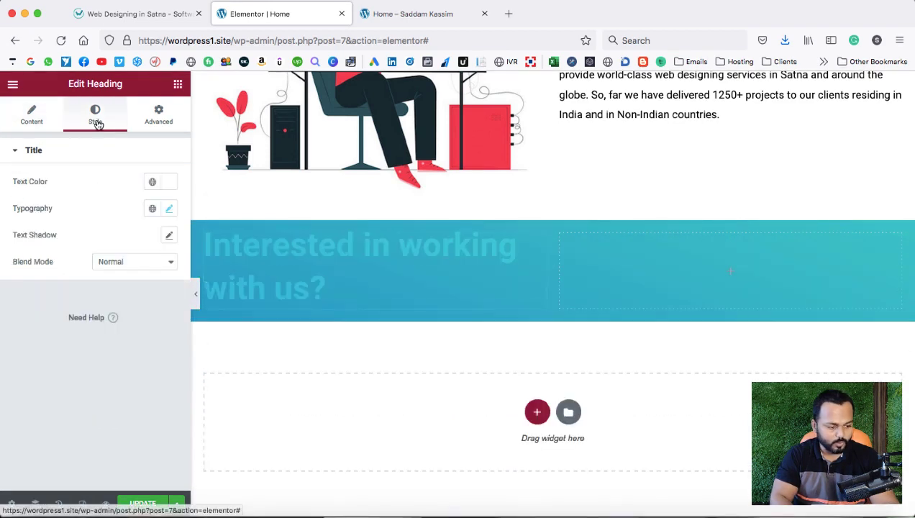
click(170, 210)
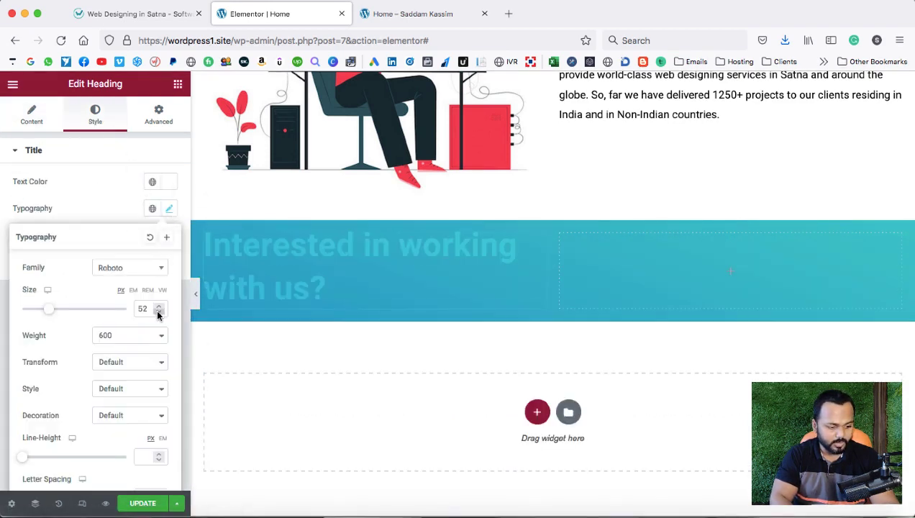
drag(159, 314, 158, 313)
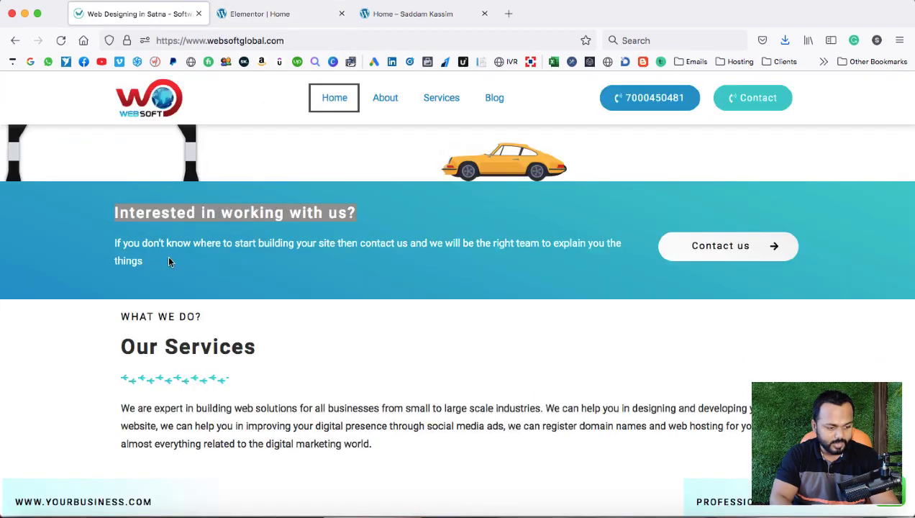
Copy the paragraph under the reference band's heading and switch back to the Elementor editor.
drag(114, 242, 137, 259)
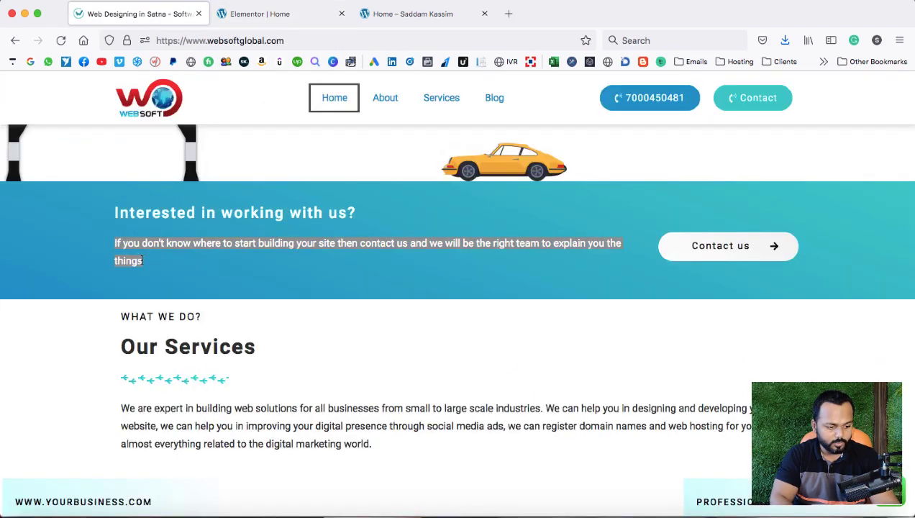
right_click(141, 244)
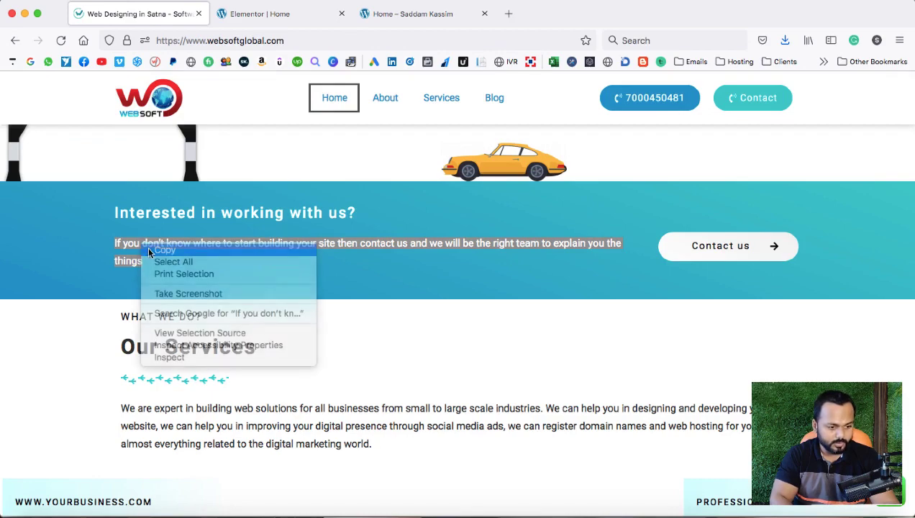
click(163, 251)
click(259, 14)
scroll(366, 193, up, 10)
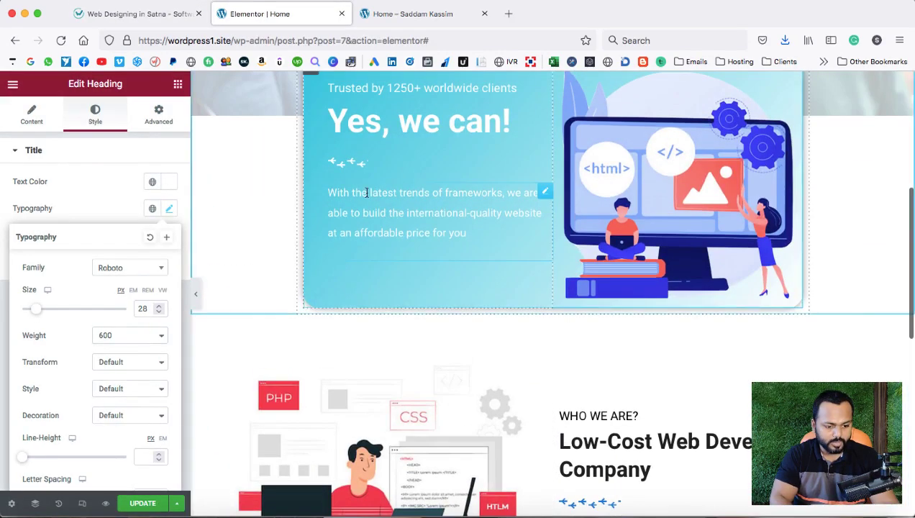
Duplicate the card's Text Editor under the band heading and paste in 'If you don't know where to start building your site…'.
right_click(367, 193)
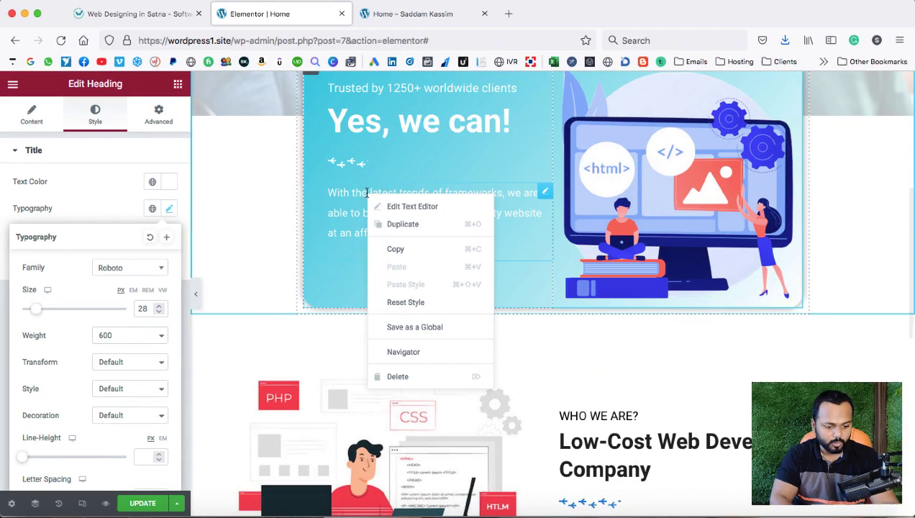
click(394, 226)
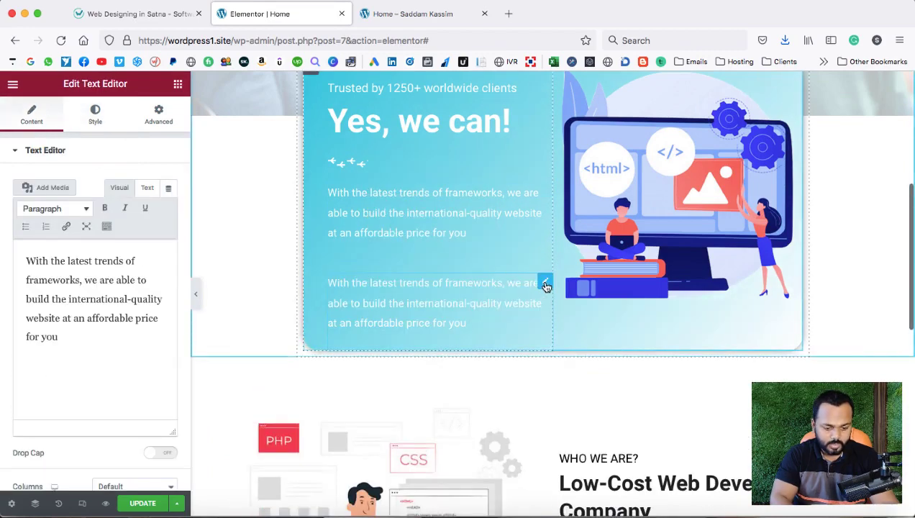
drag(543, 281, 375, 257)
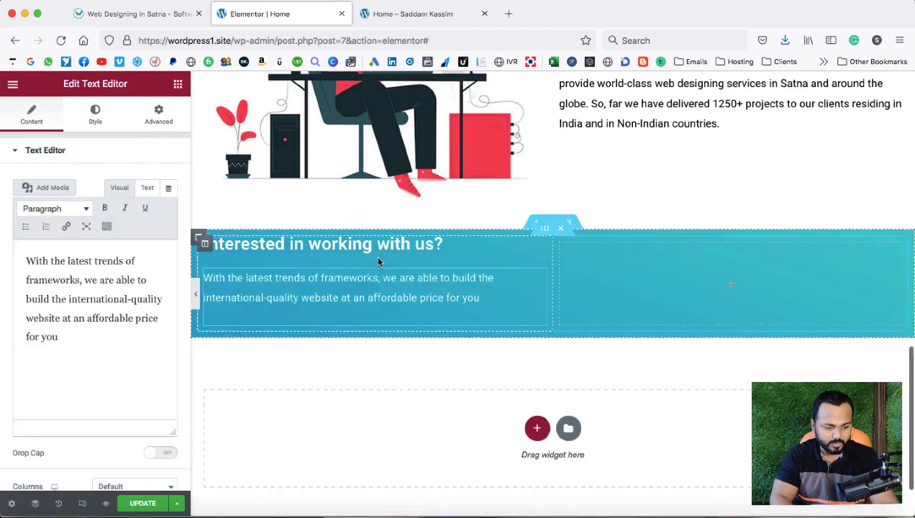
drag(76, 339, 21, 257)
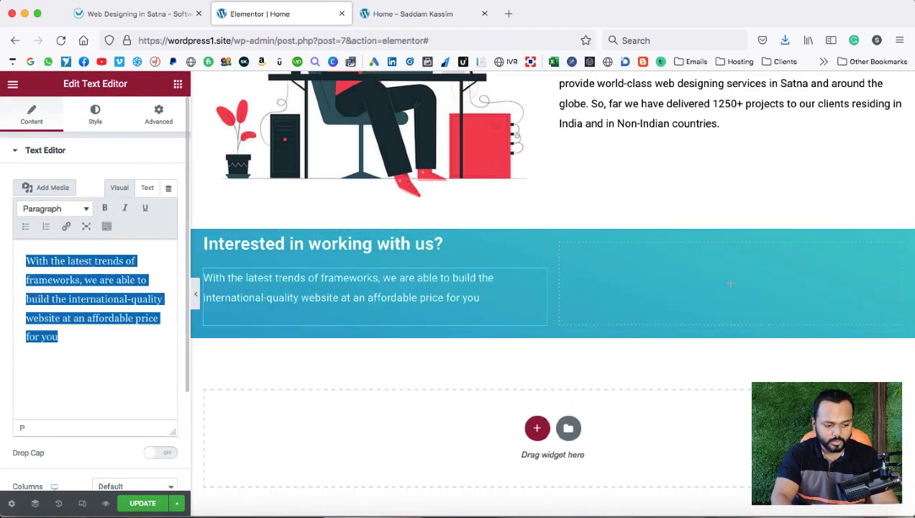
key(BackSpace)
right_click(49, 267)
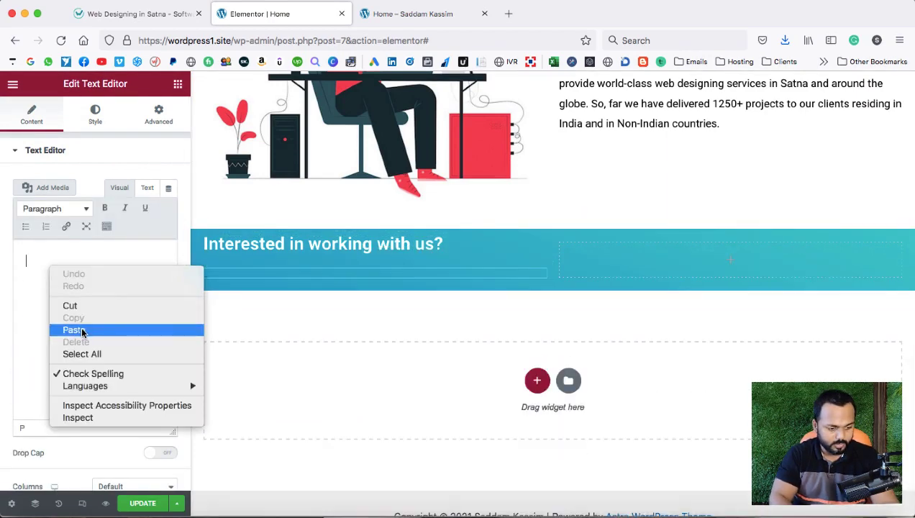
click(82, 330)
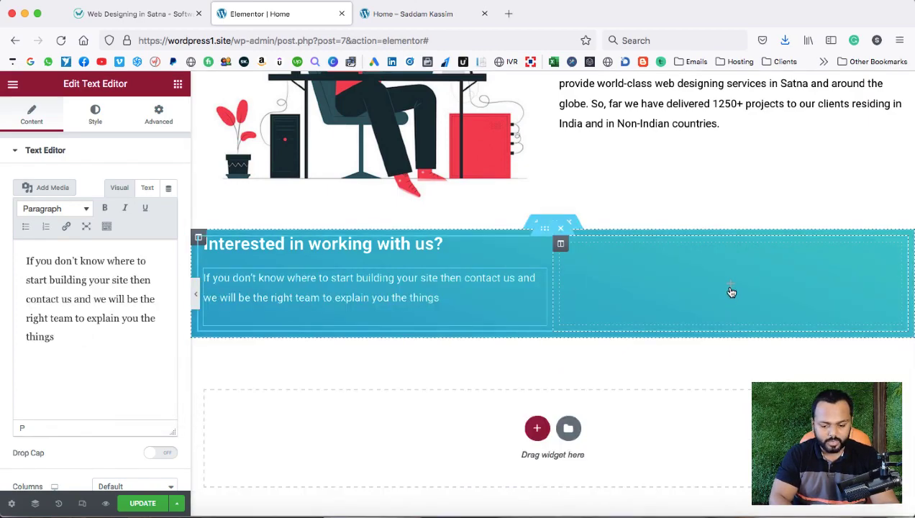
scroll(731, 292, up, 10)
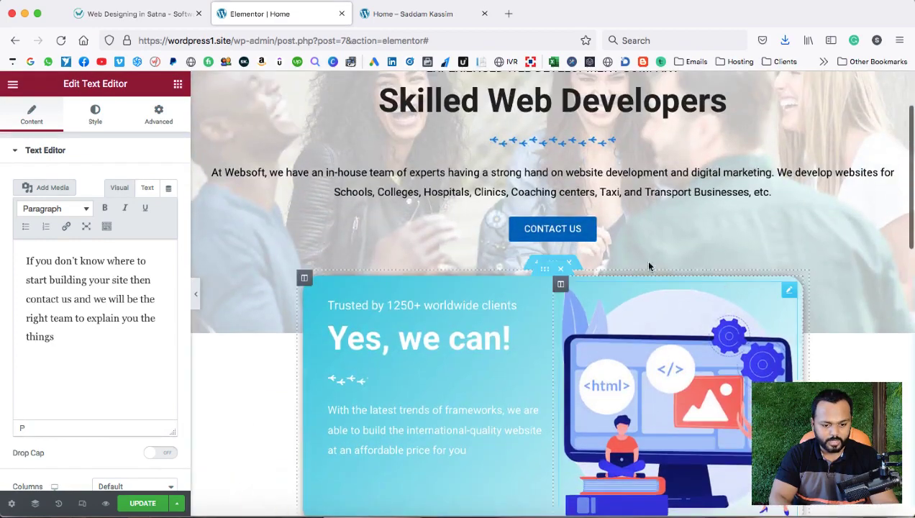
Duplicate the CONTACT US button and move the copy into the band's right column.
right_click(577, 230)
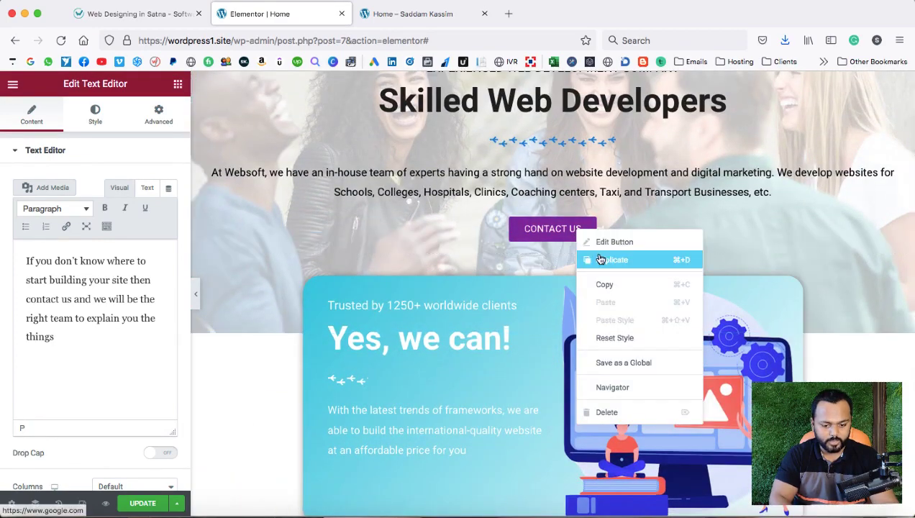
click(600, 257)
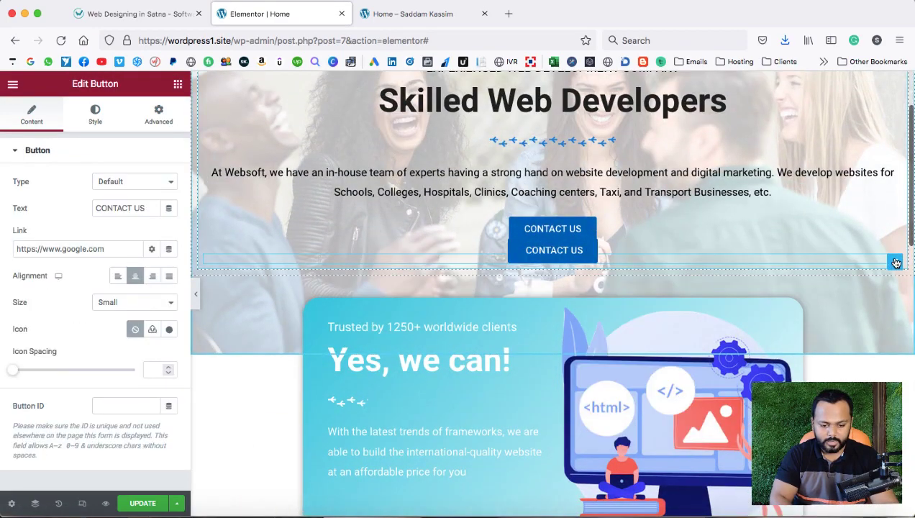
drag(896, 263, 706, 214)
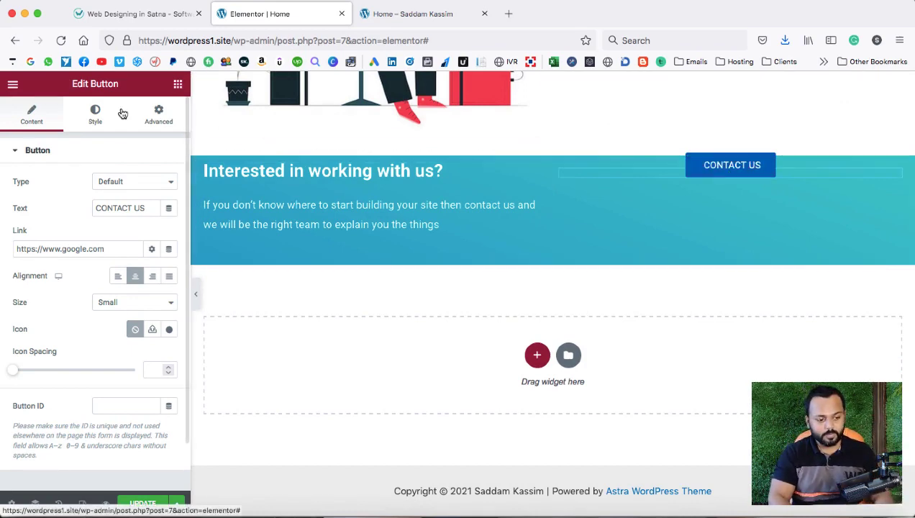
Change the copied button's top margin from -25 to 0.
click(159, 115)
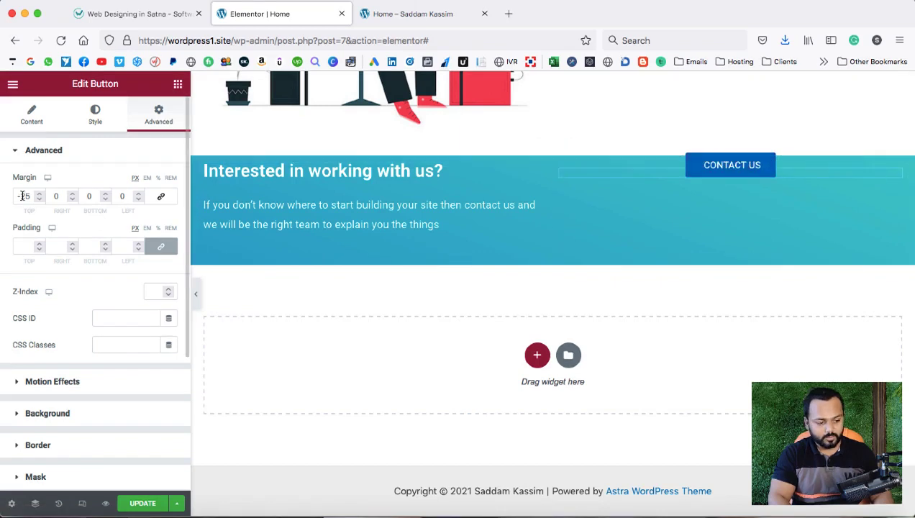
drag(29, 194, 17, 195)
text(0)
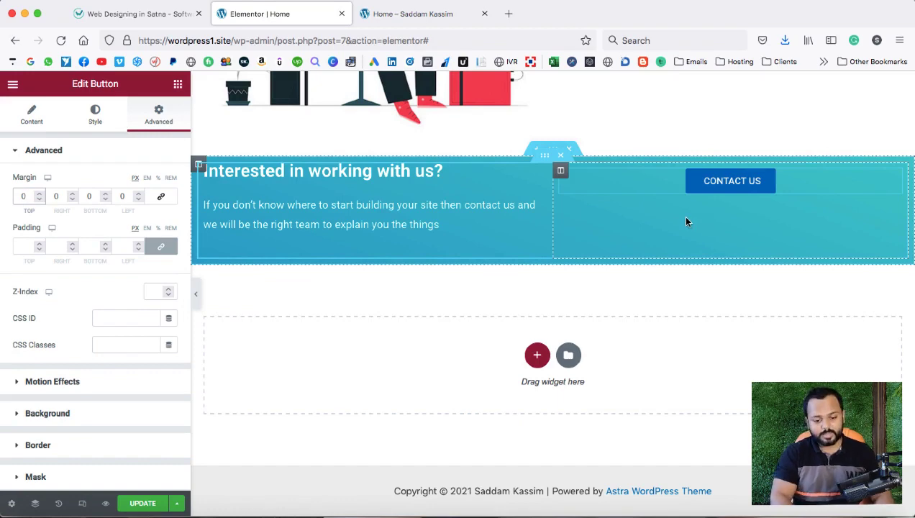
click(162, 18)
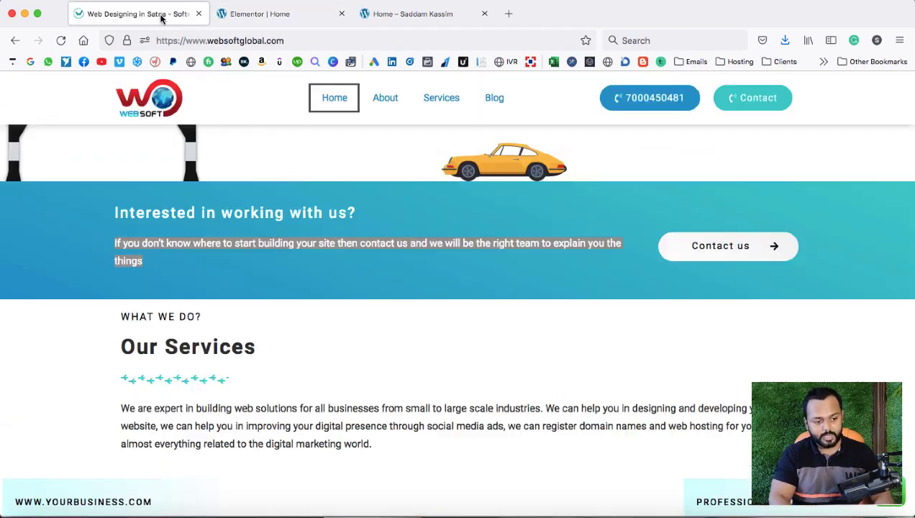
Review the websoftglobal.com contact band, then go back to the Elementor | Home tab.
click(582, 210)
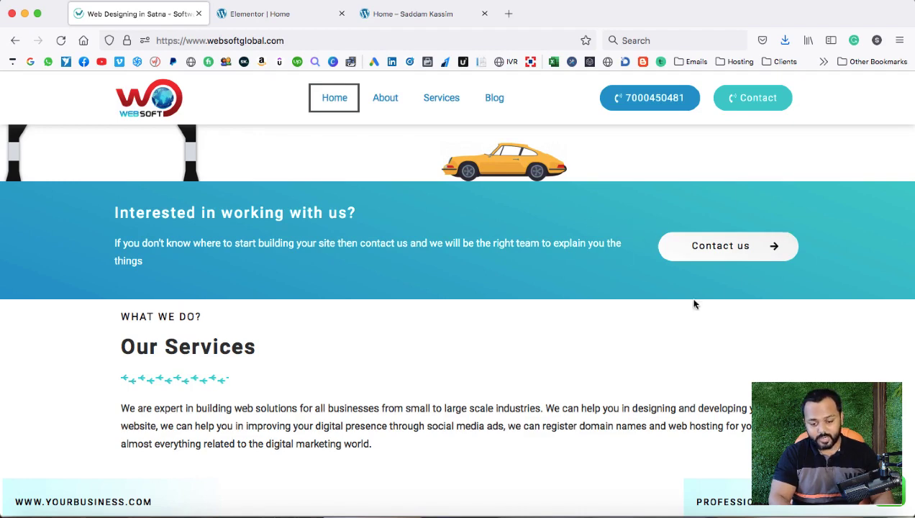
click(280, 16)
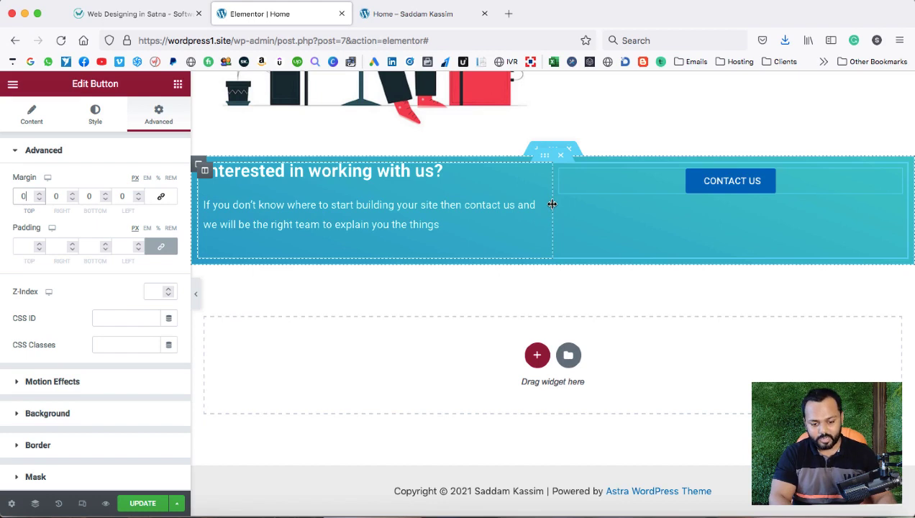
Drag the contact band's column divider so the columns split 67.3% / 32.6%.
drag(551, 204, 676, 223)
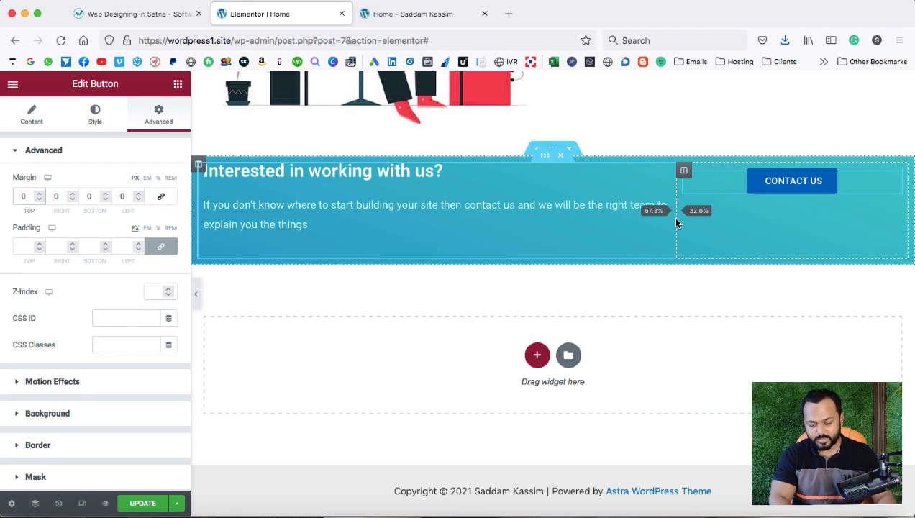
drag(677, 223, 677, 219)
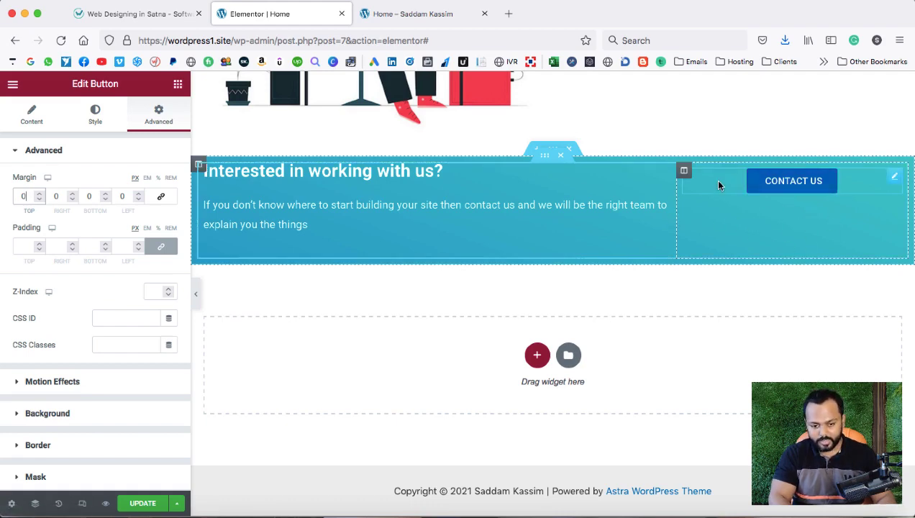
scroll(714, 180, up, 5)
scroll(676, 219, down, 4)
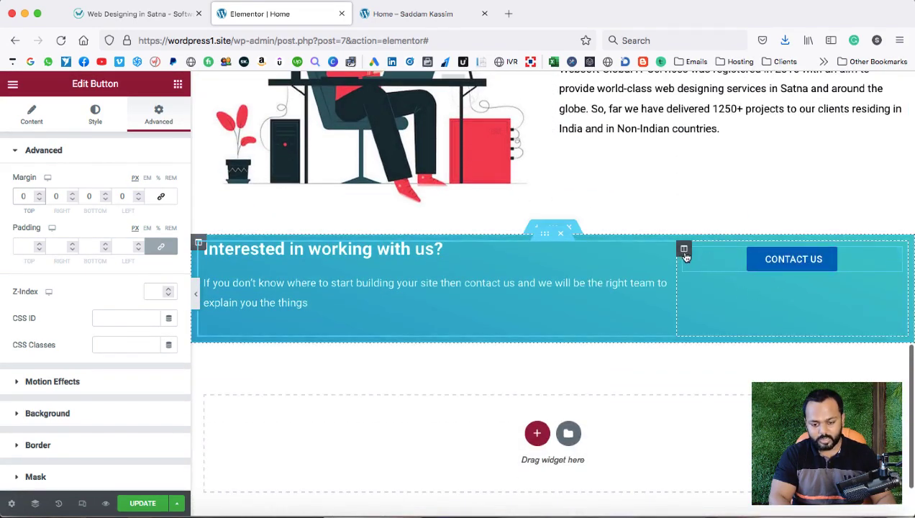
Set the button column's Vertical Align to Middle and compare it with the reference band.
right_click(684, 251)
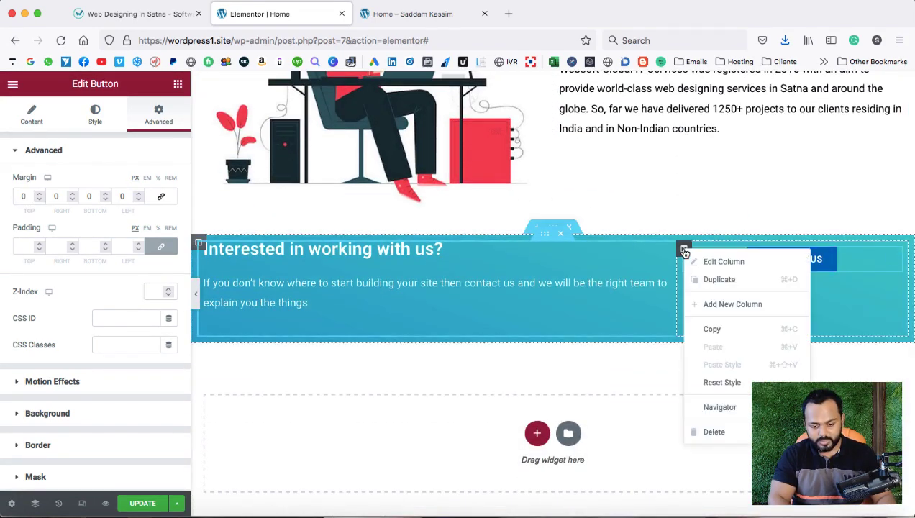
click(702, 262)
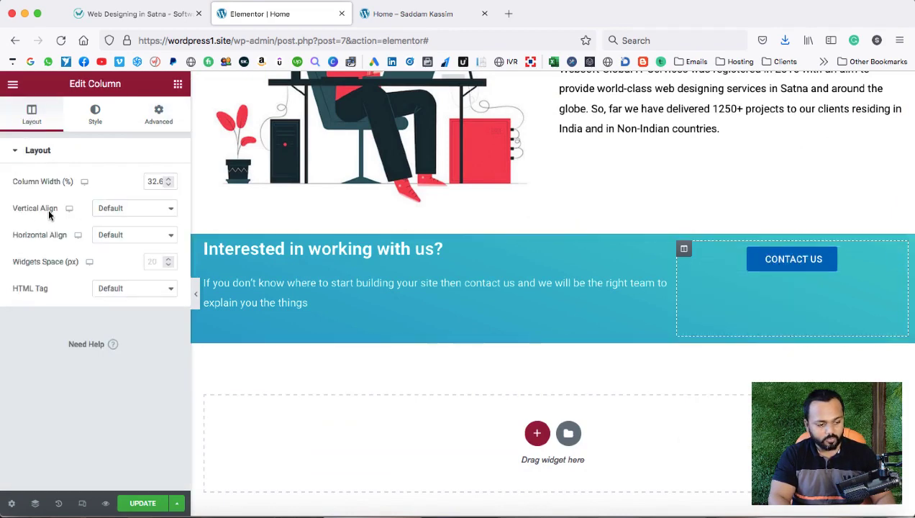
click(124, 208)
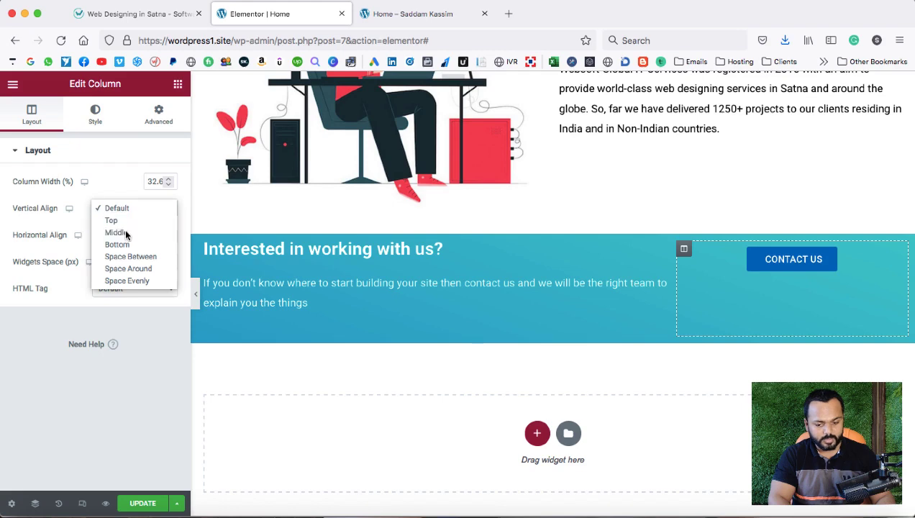
click(125, 232)
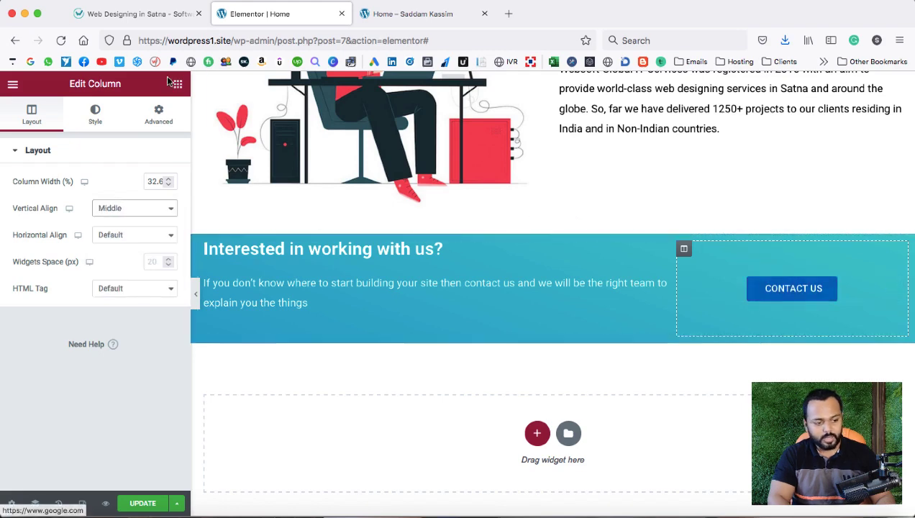
click(128, 15)
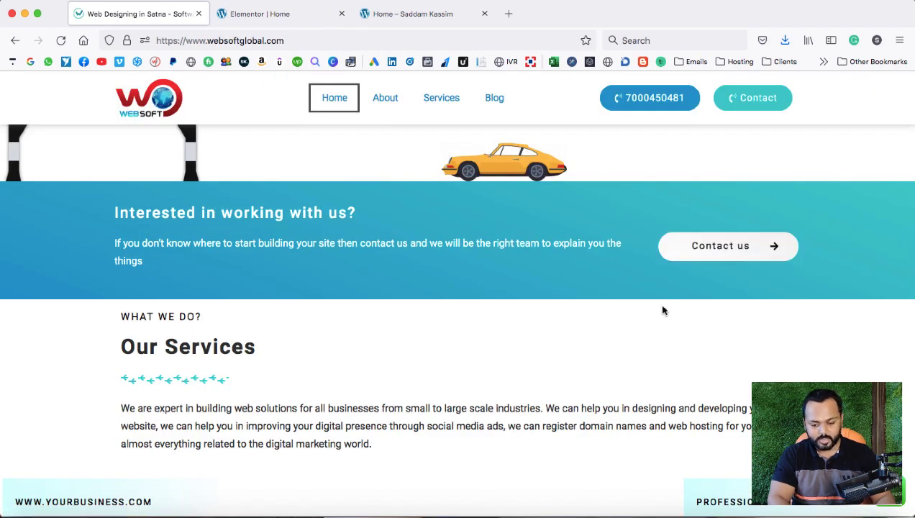
click(288, 16)
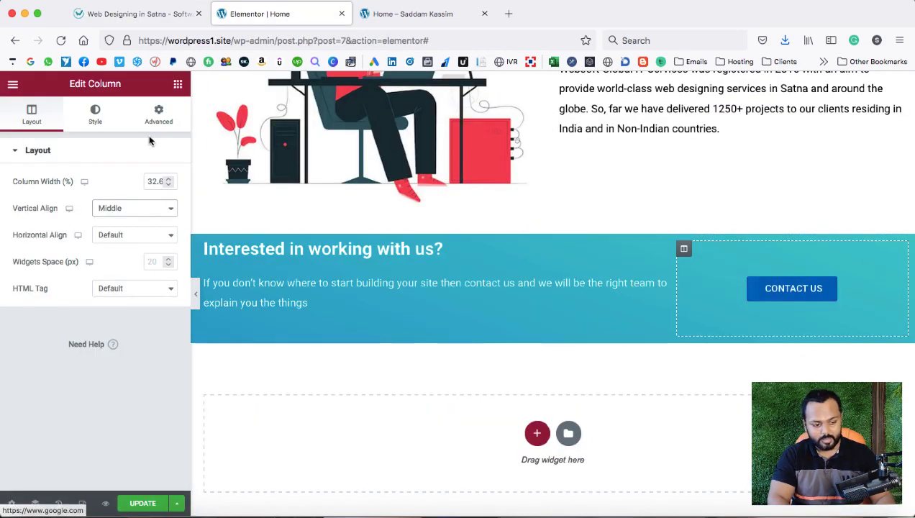
Give the CONTACT US button a white #FFFFFF background and black #000000 text.
click(892, 287)
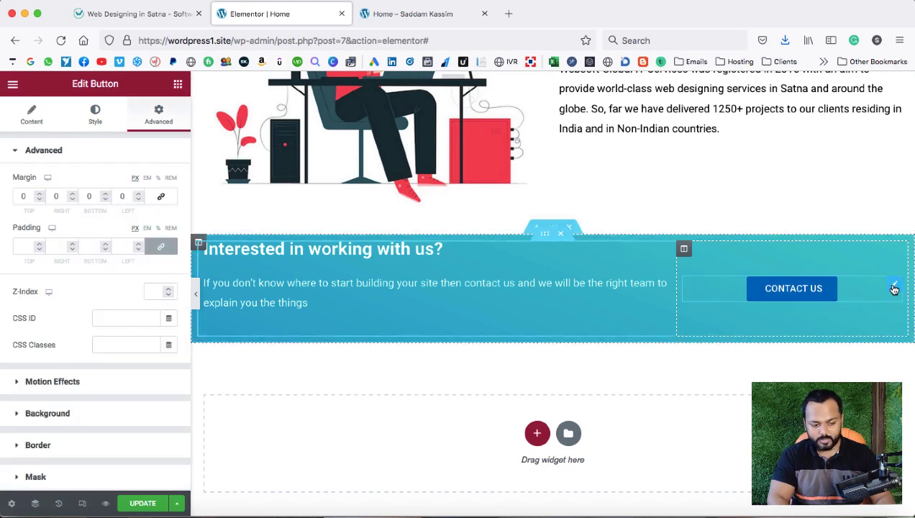
click(95, 113)
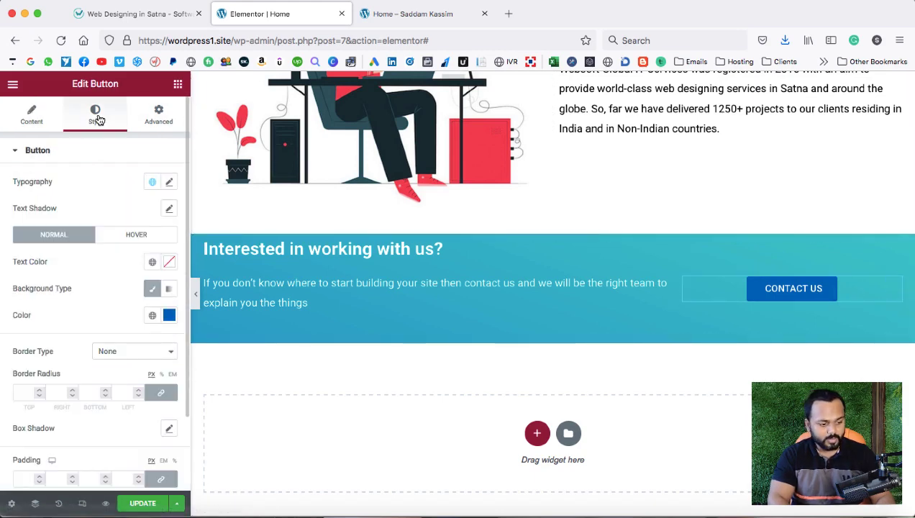
scroll(86, 303, down, 1)
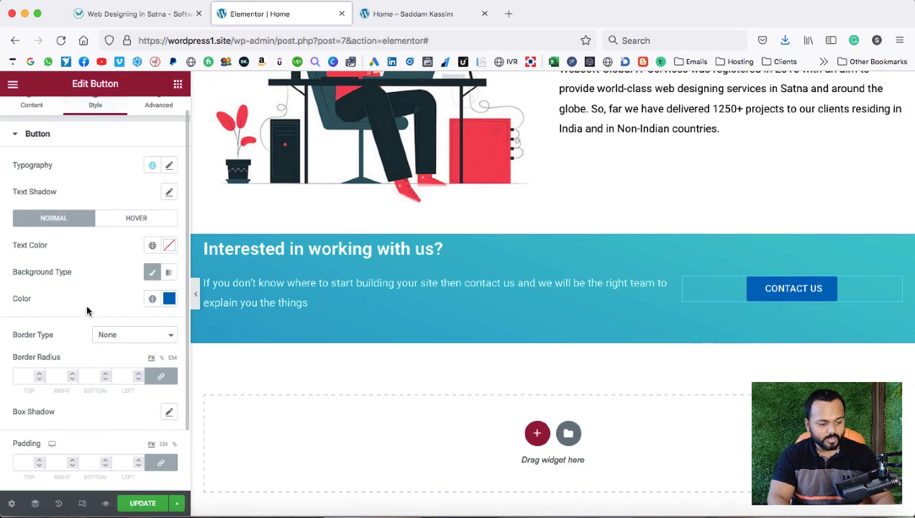
click(168, 299)
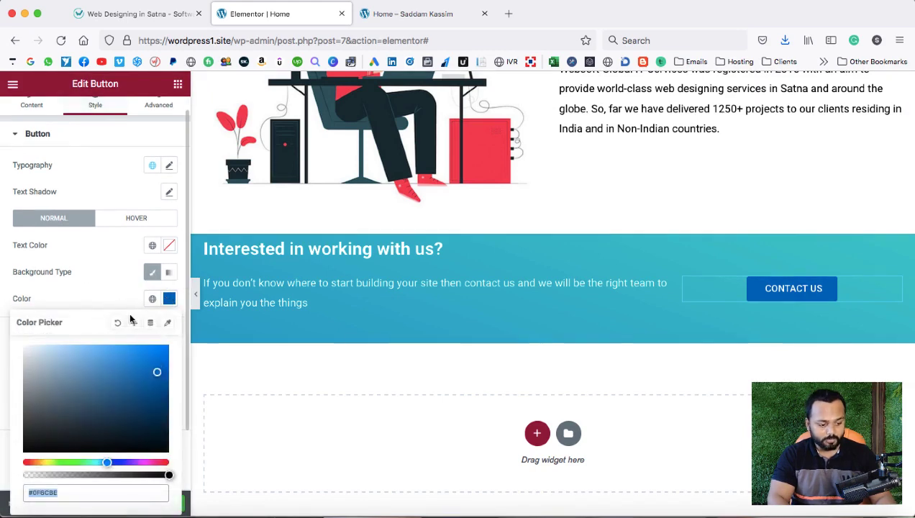
drag(53, 372, 0, 313)
click(63, 295)
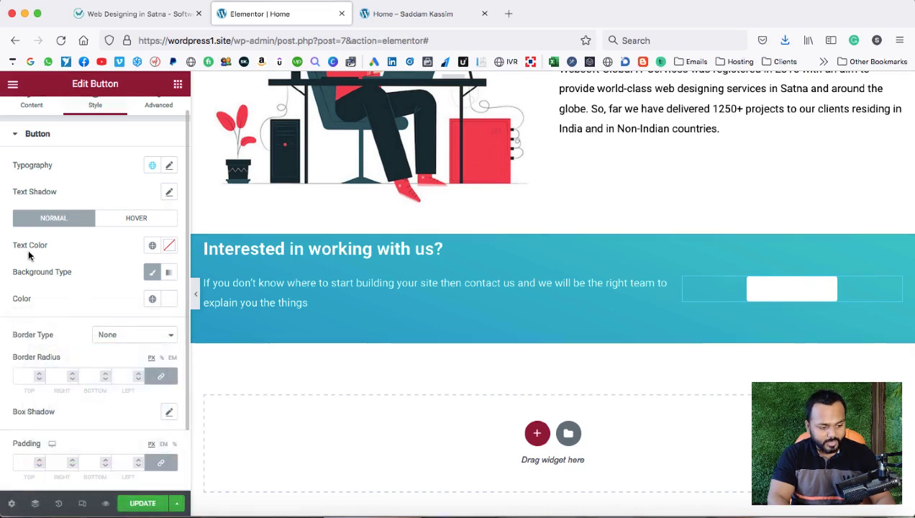
click(169, 246)
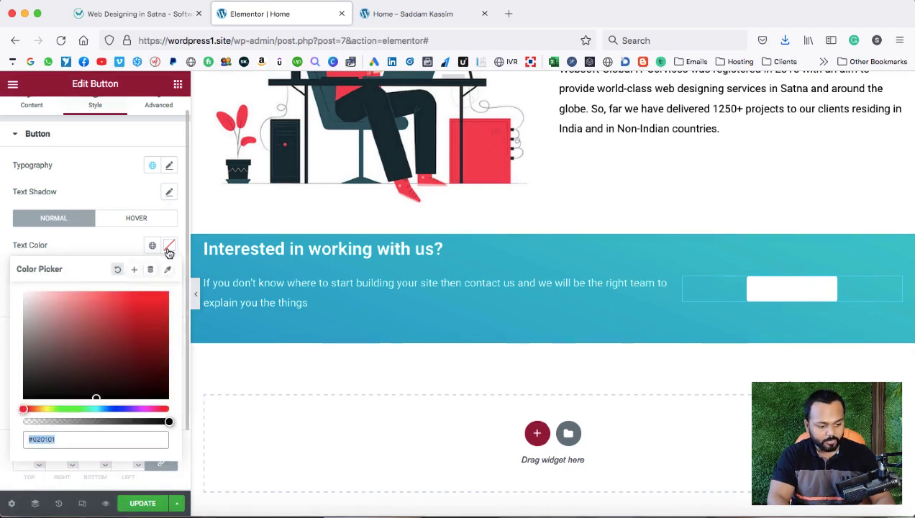
click(51, 375)
drag(51, 376, 12, 415)
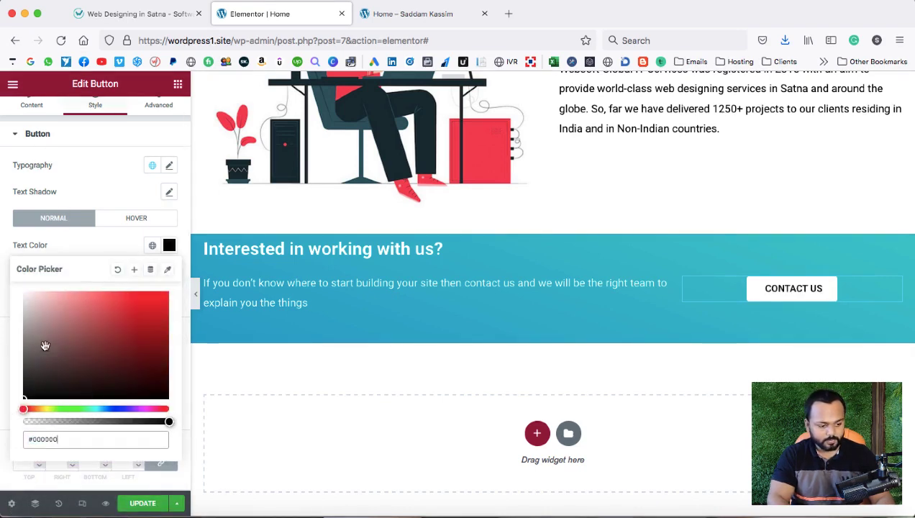
click(121, 245)
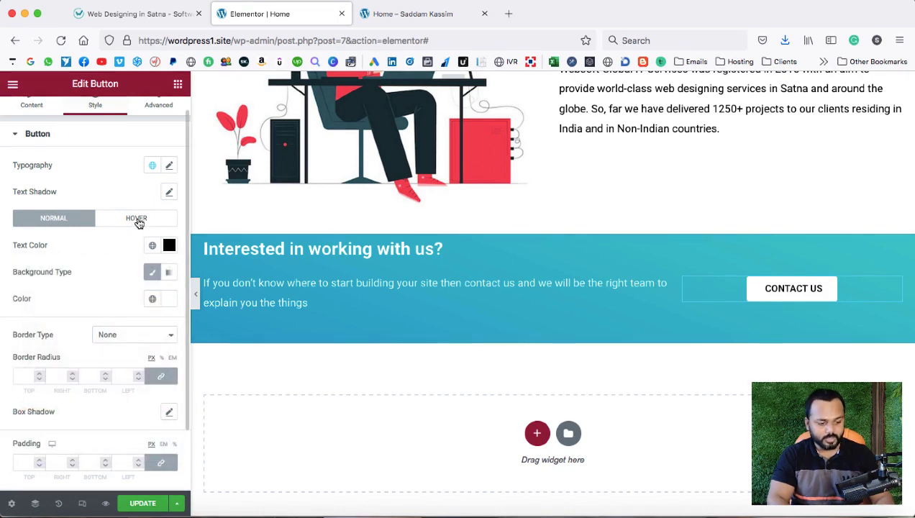
Set the button's hover state to white text on a #A20DC8 purple background.
click(137, 218)
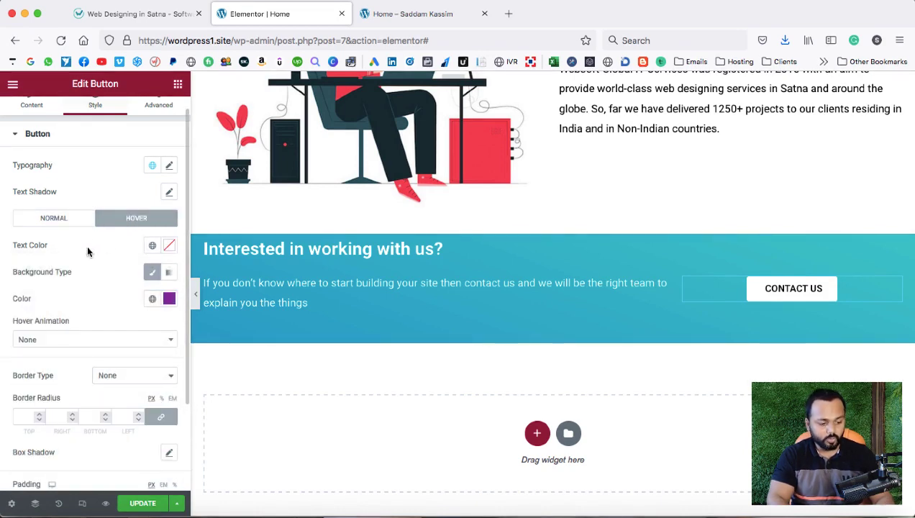
click(170, 248)
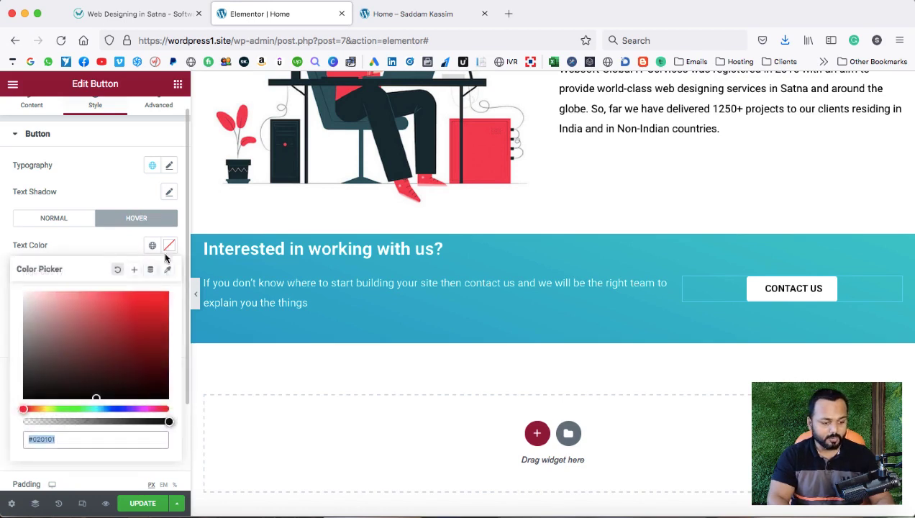
drag(51, 300, 19, 288)
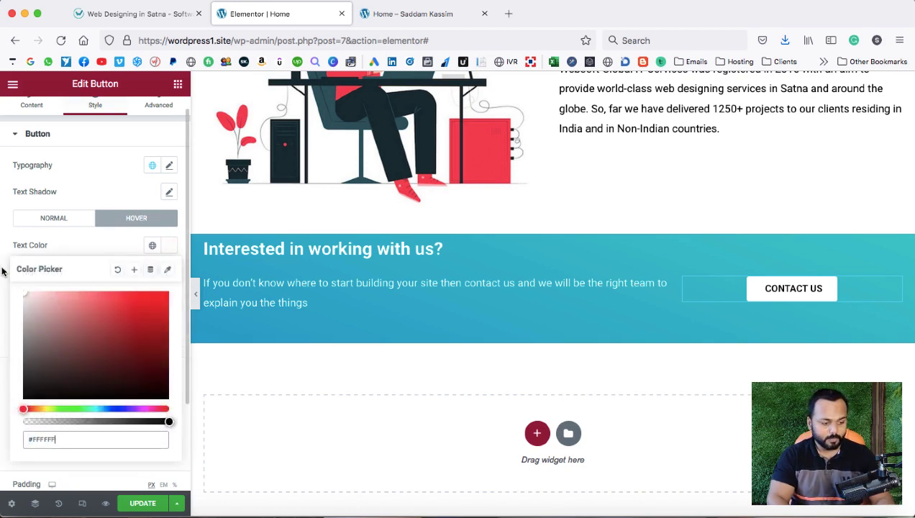
click(3, 270)
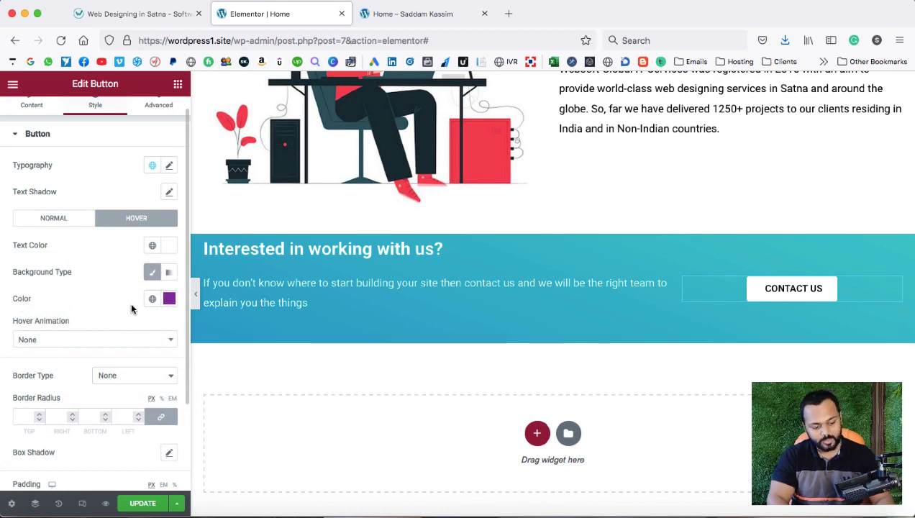
click(169, 298)
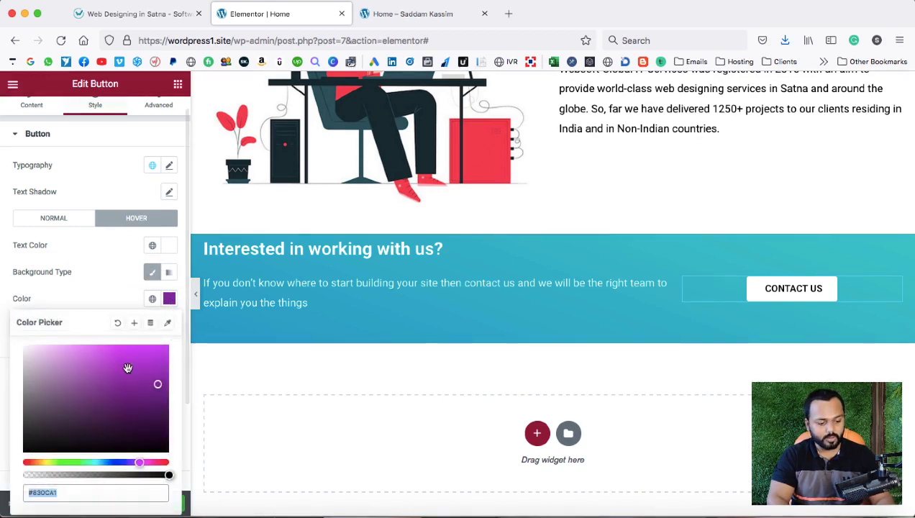
drag(128, 368, 159, 368)
click(104, 285)
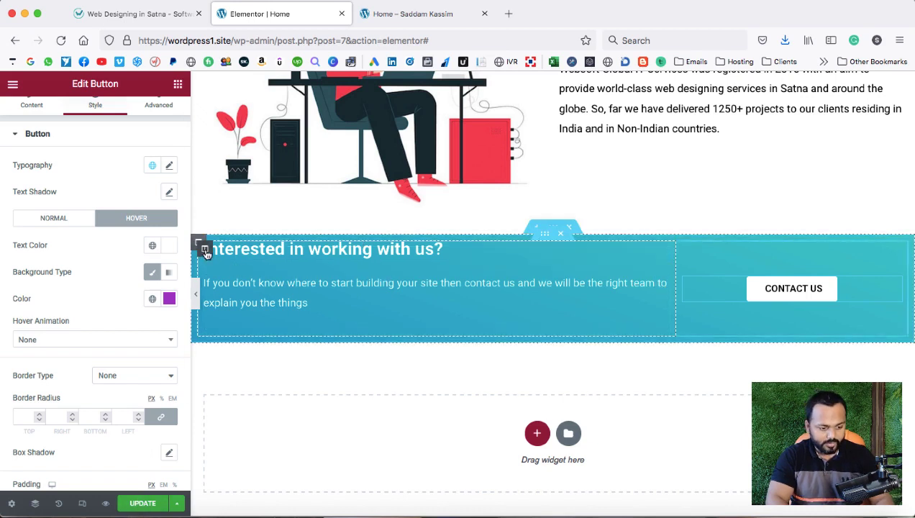
Set the heading-and-description column's Vertical Align to Middle.
click(248, 265)
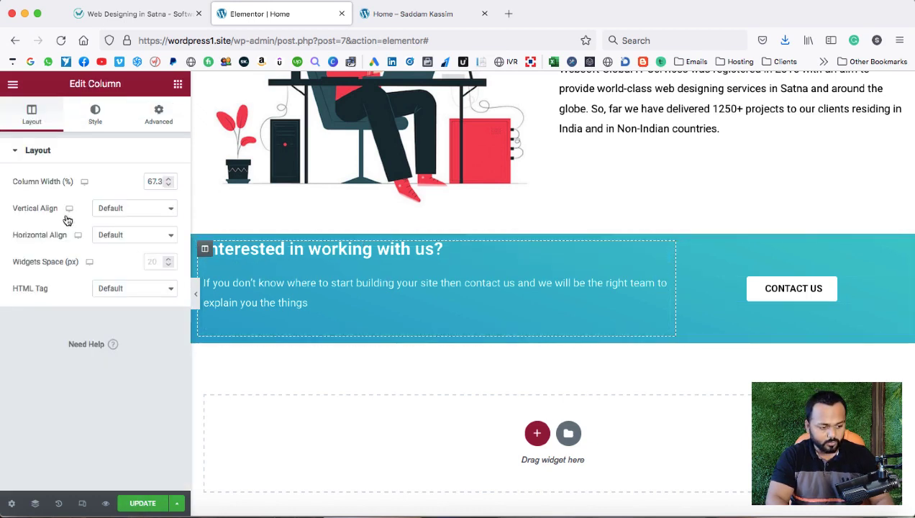
click(115, 208)
click(117, 230)
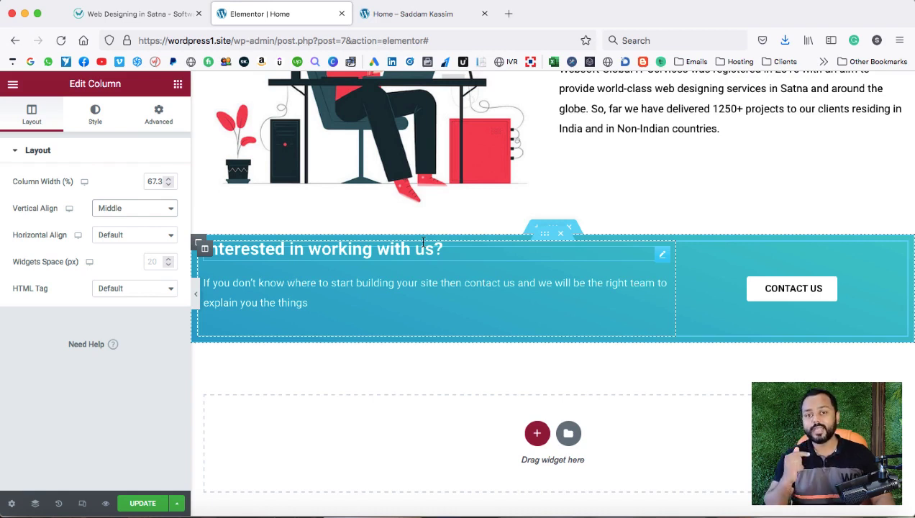
Unlink the section padding and set it to 16 top and 2 bottom.
click(553, 229)
click(155, 124)
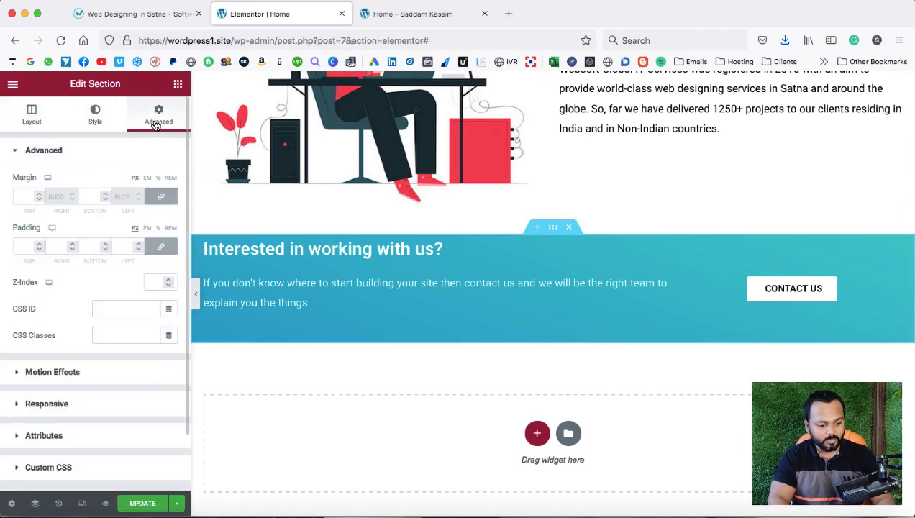
click(161, 246)
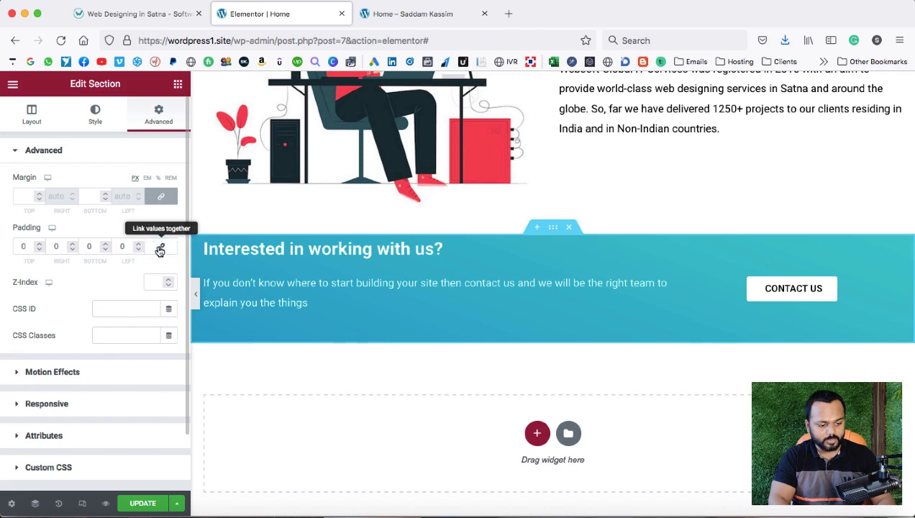
click(39, 244)
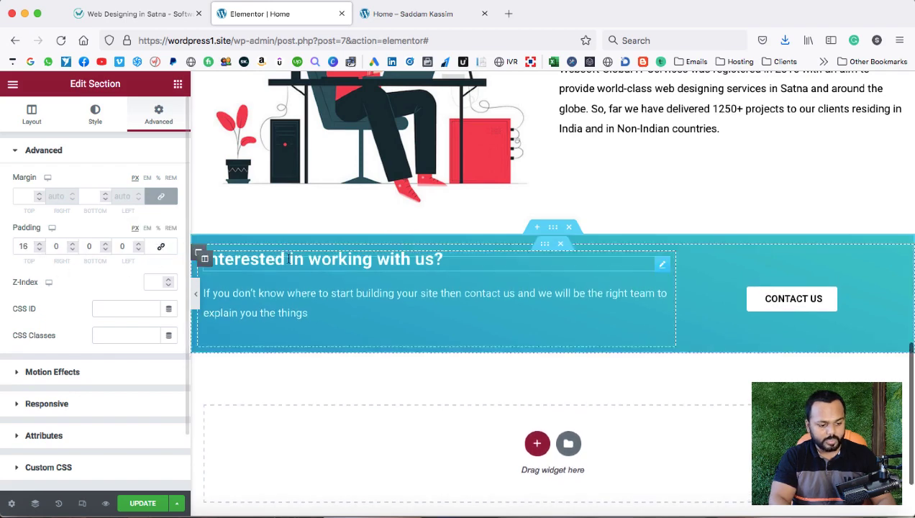
click(104, 243)
click(104, 244)
click(104, 243)
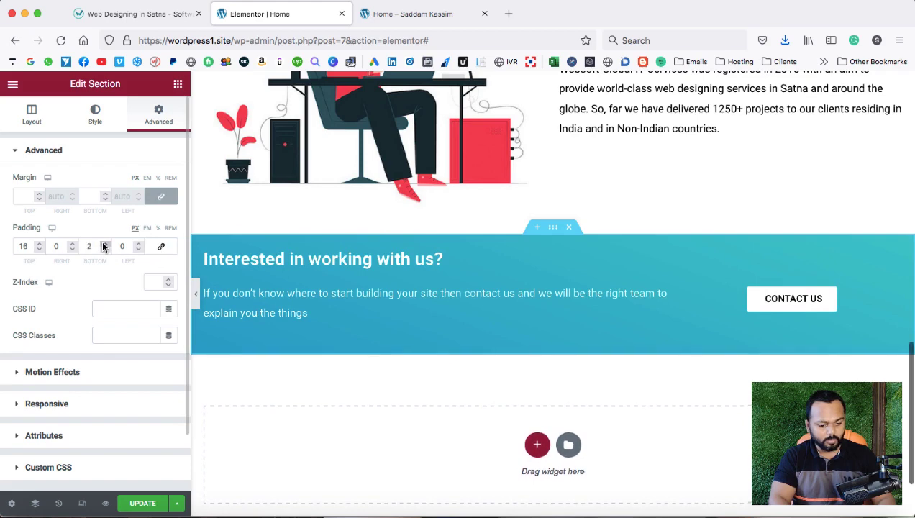
click(105, 243)
click(104, 243)
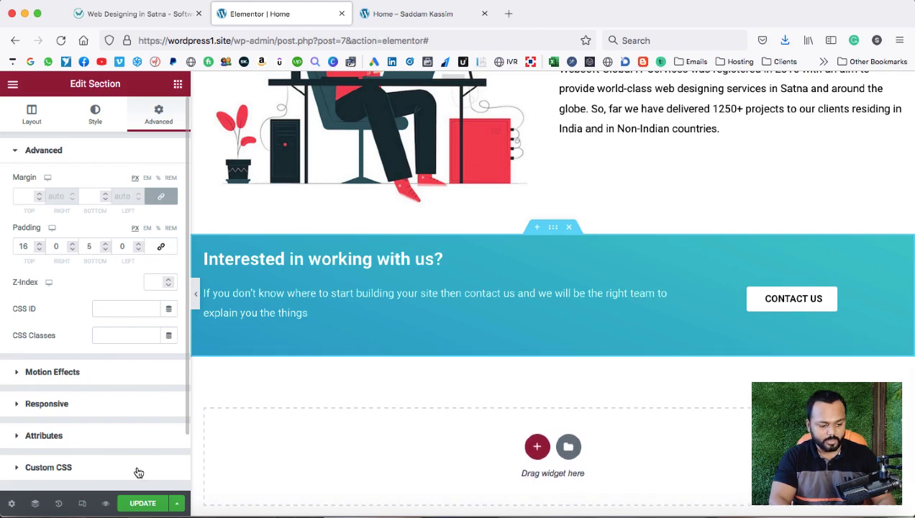
Click UPDATE, then reload the live Home page and scroll to the new contact band.
click(142, 505)
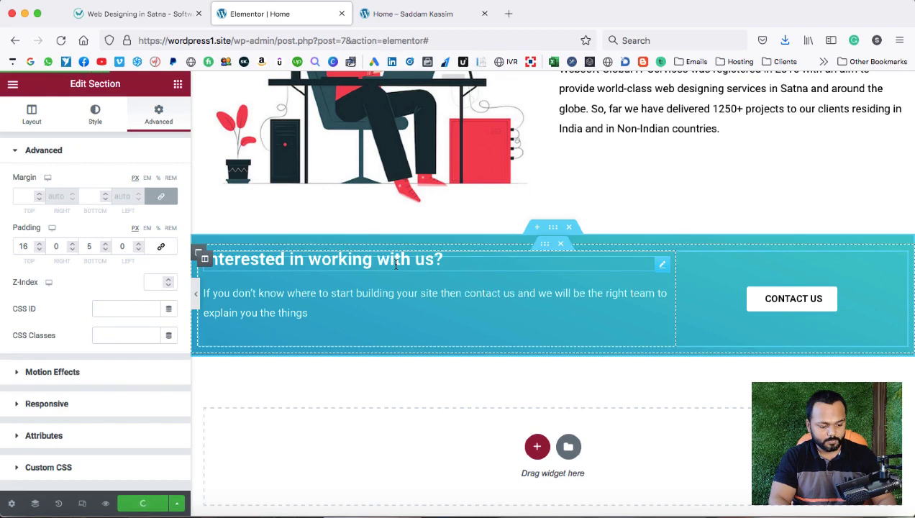
click(409, 14)
click(61, 40)
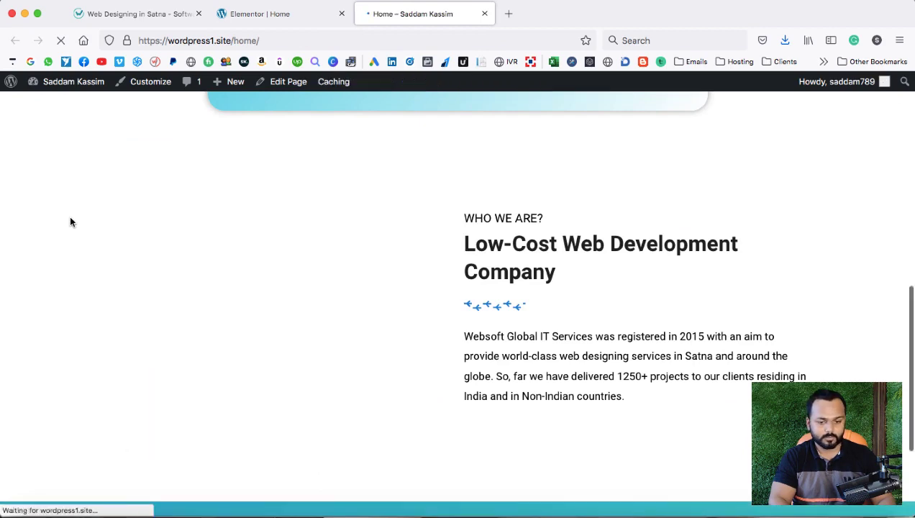
scroll(476, 232, down, 5)
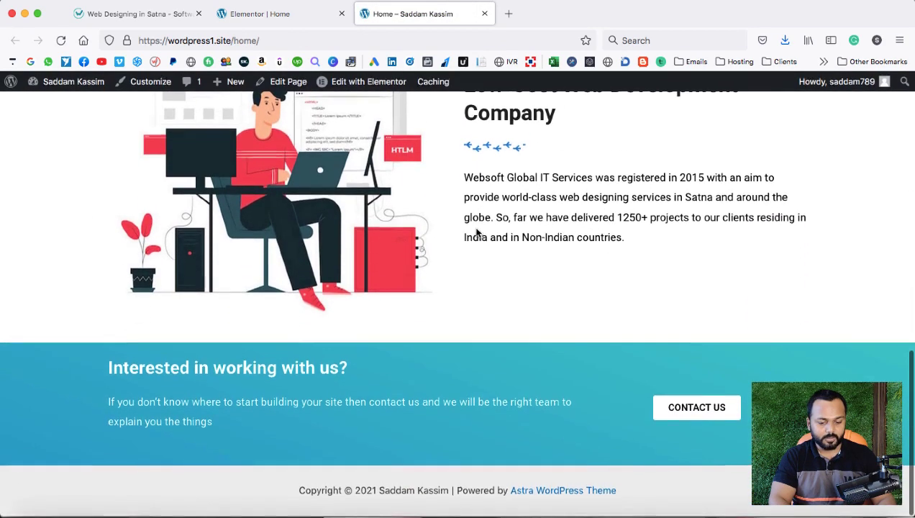
scroll(544, 386, up, 15)
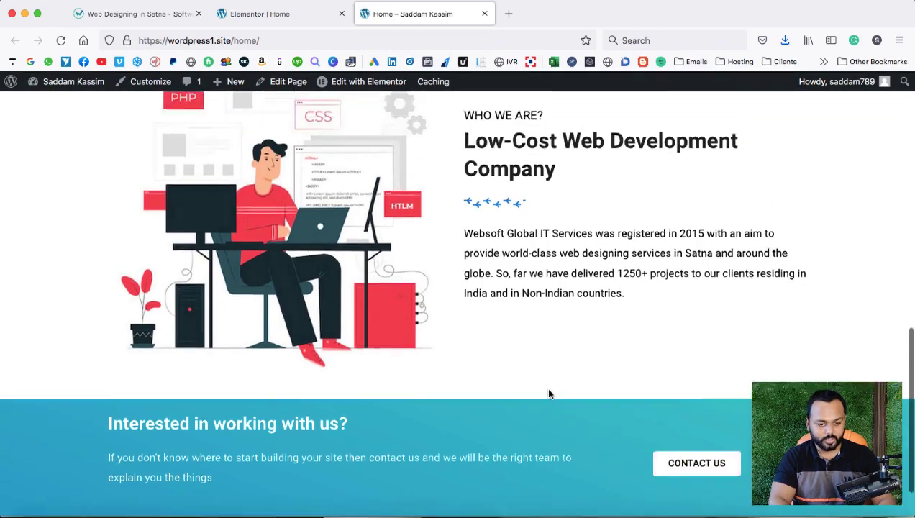
scroll(549, 390, down, 15)
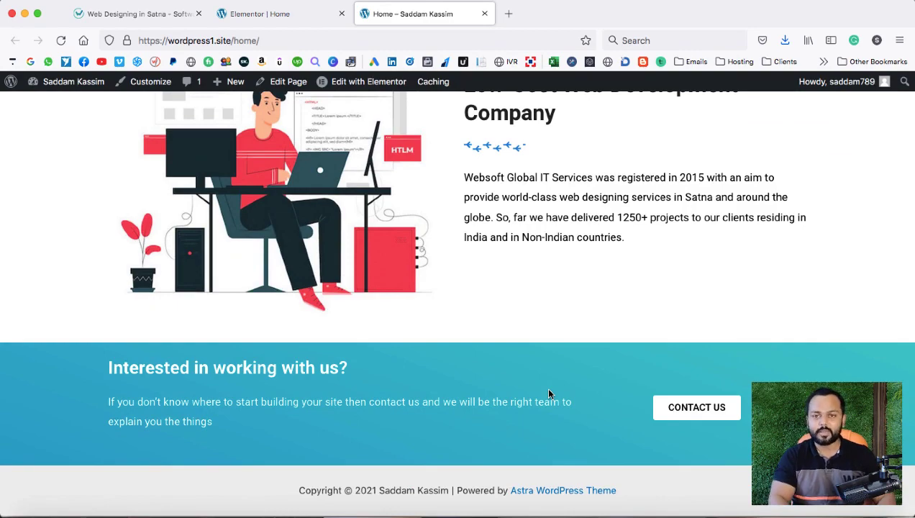
Scroll through the websoftglobal.com Our Services cards, then go back to the Elementor editor.
click(143, 14)
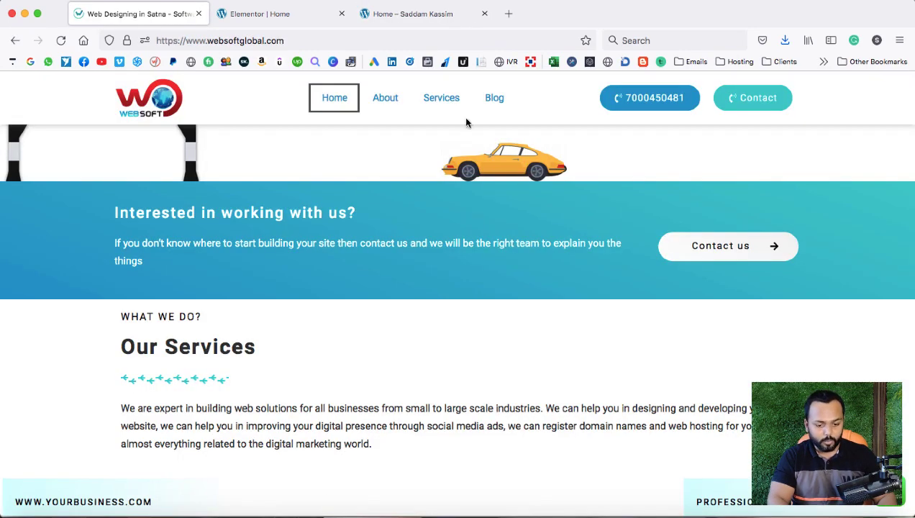
scroll(583, 288, down, 5)
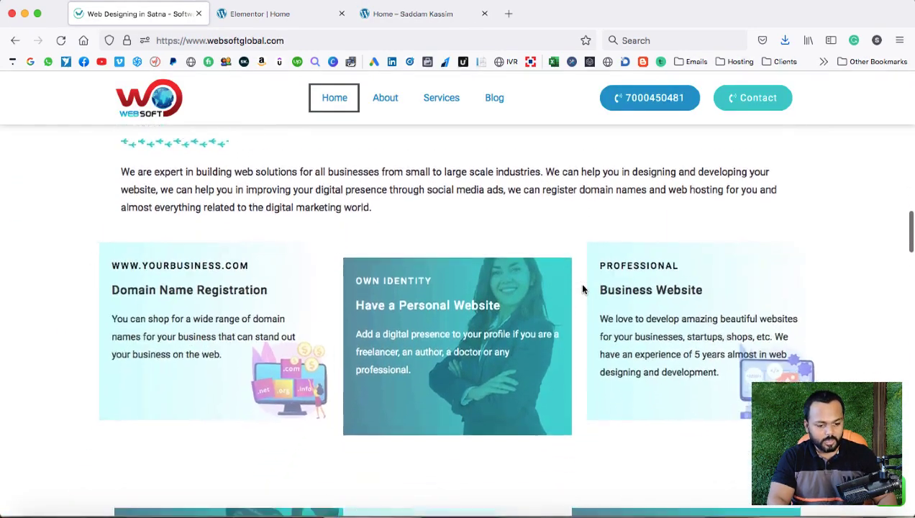
scroll(364, 273, up, 3)
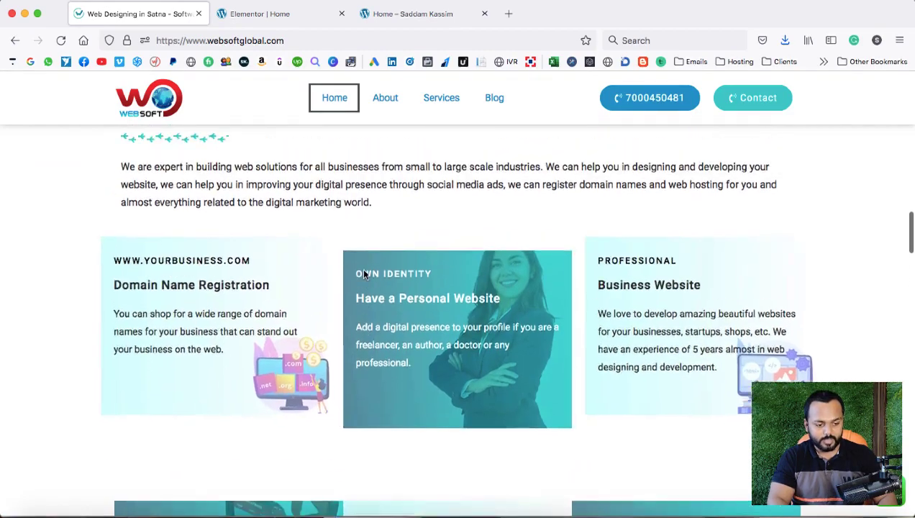
scroll(364, 273, down, 2)
scroll(364, 273, down, 3)
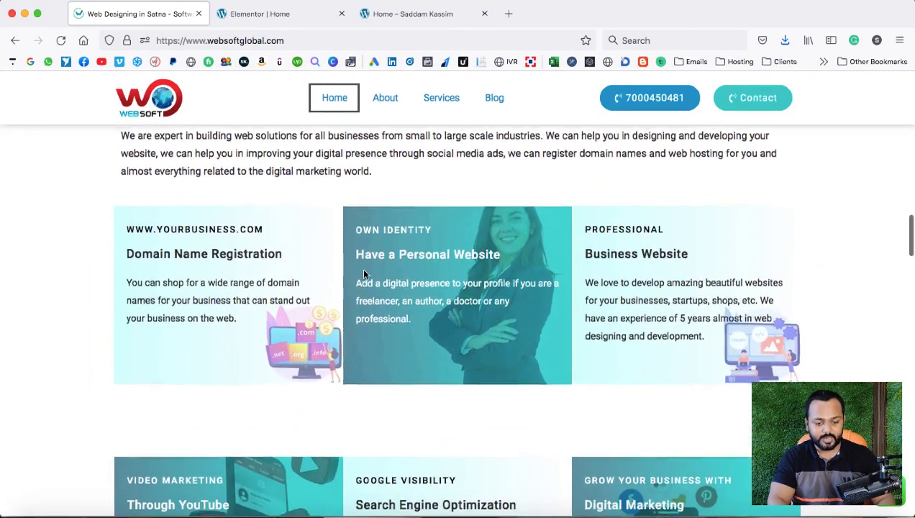
scroll(364, 274, up, 5)
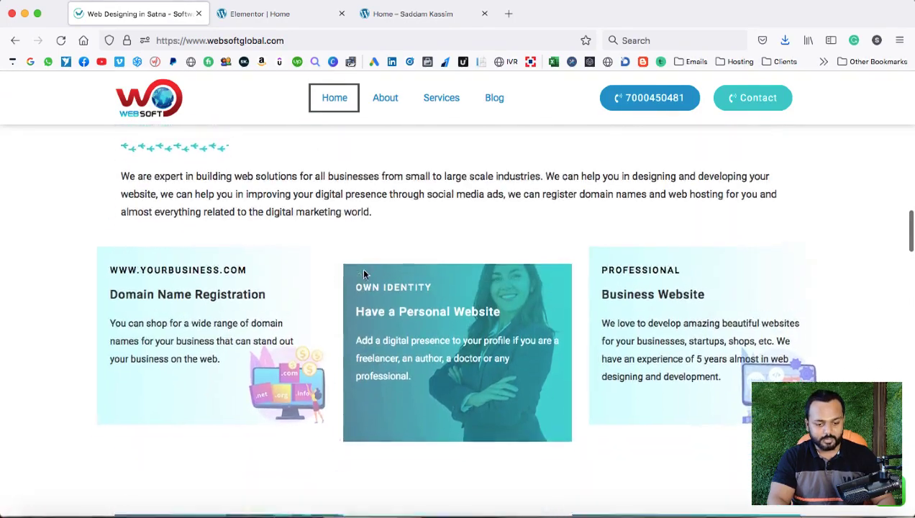
scroll(364, 274, down, 4)
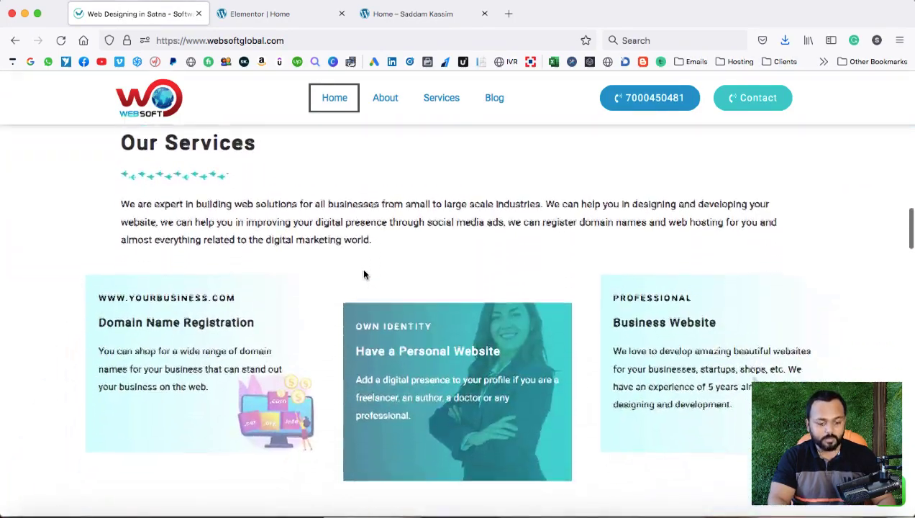
scroll(364, 274, up, 4)
scroll(364, 274, down, 3)
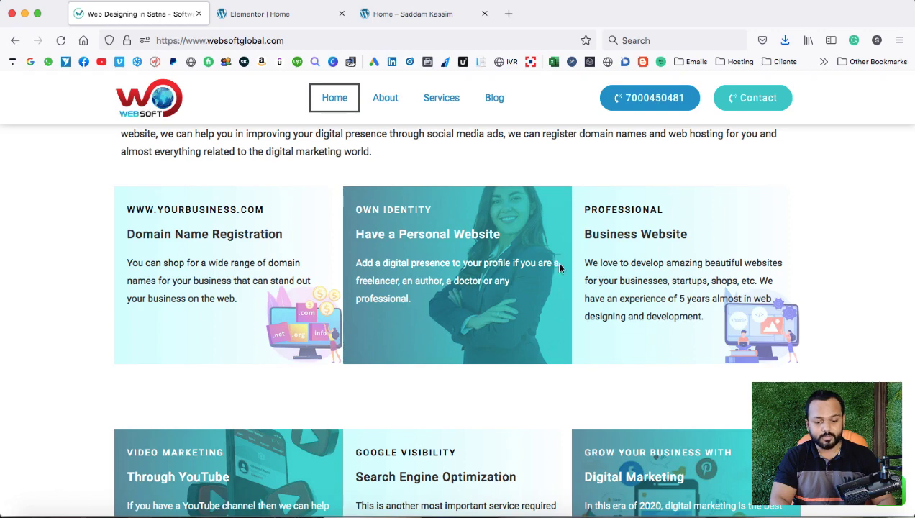
click(280, 17)
scroll(453, 241, down, 1)
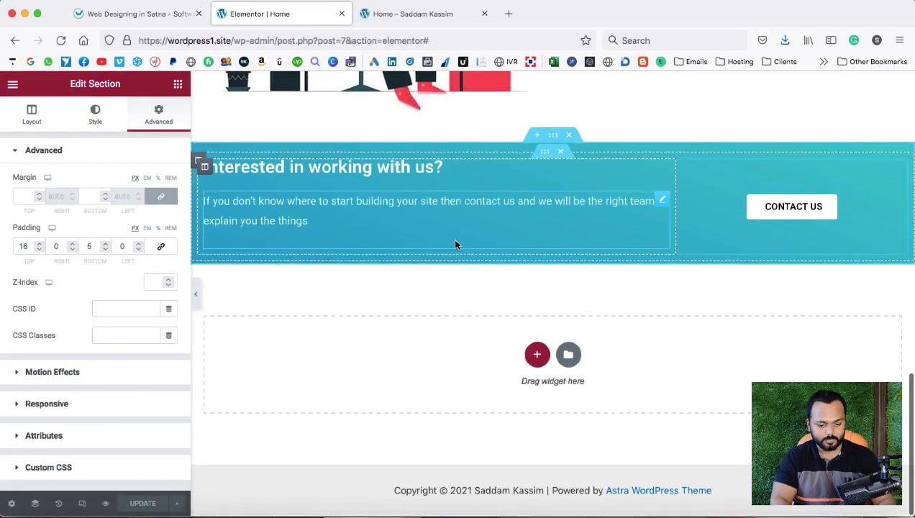
Add a one-column section below the banner with an inner section expanded to three columns.
click(535, 355)
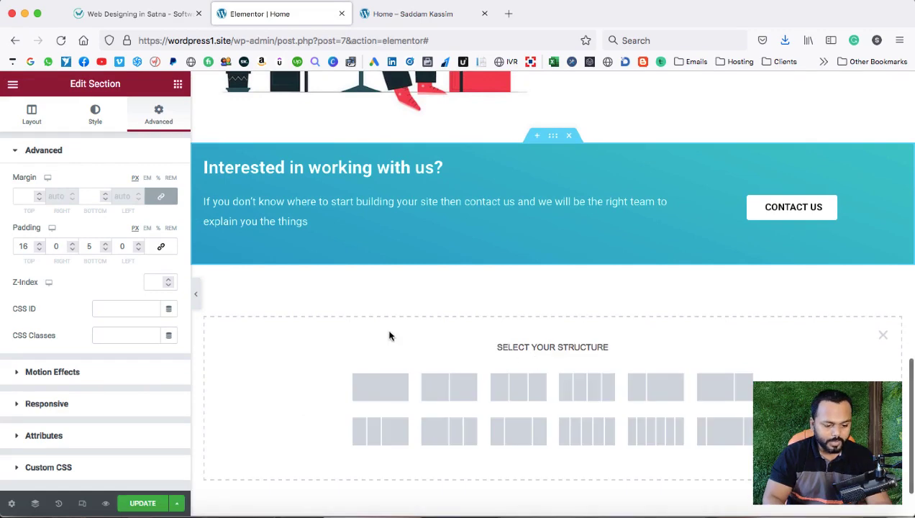
click(378, 386)
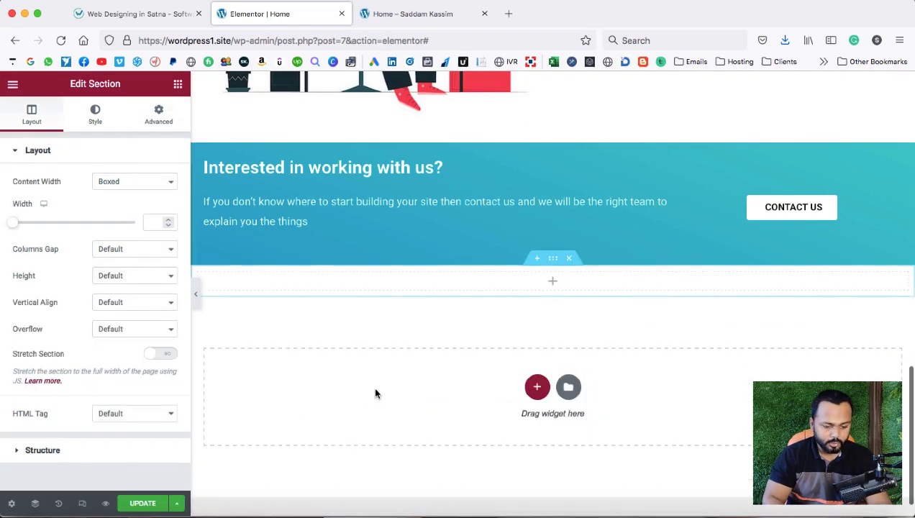
click(553, 286)
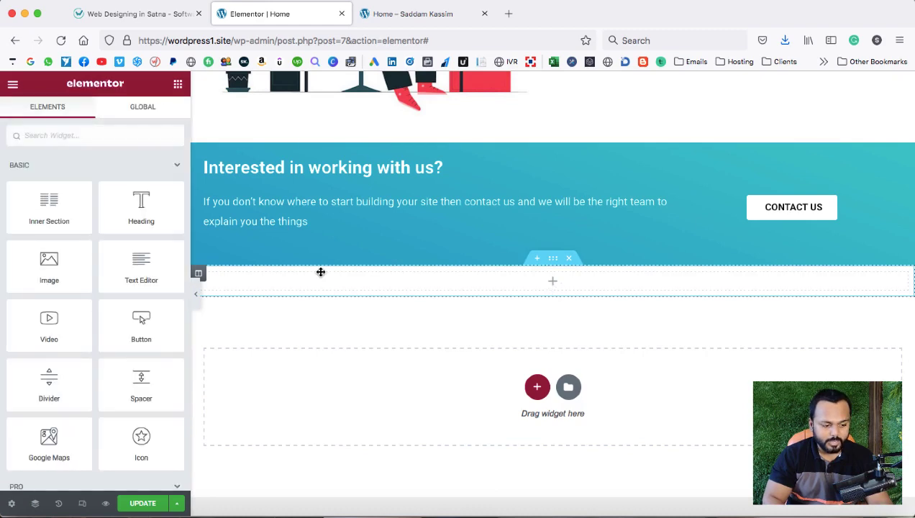
drag(49, 205, 256, 281)
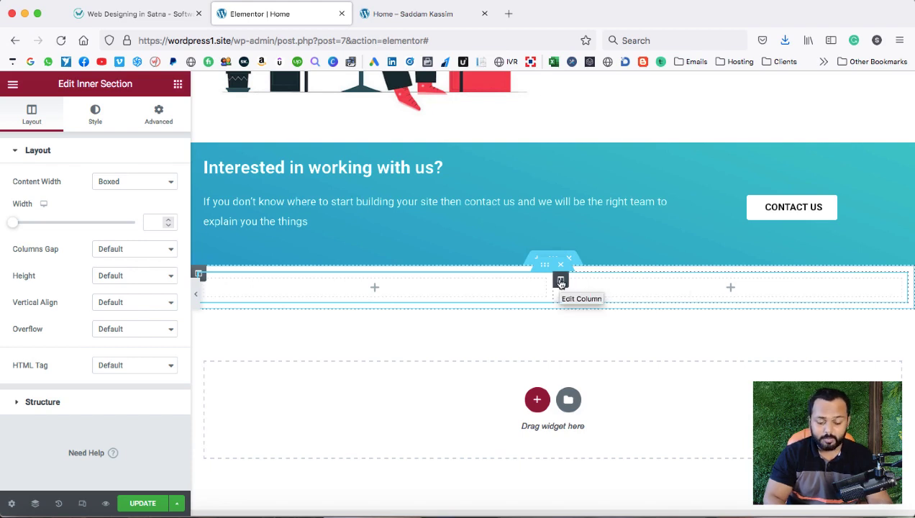
right_click(561, 284)
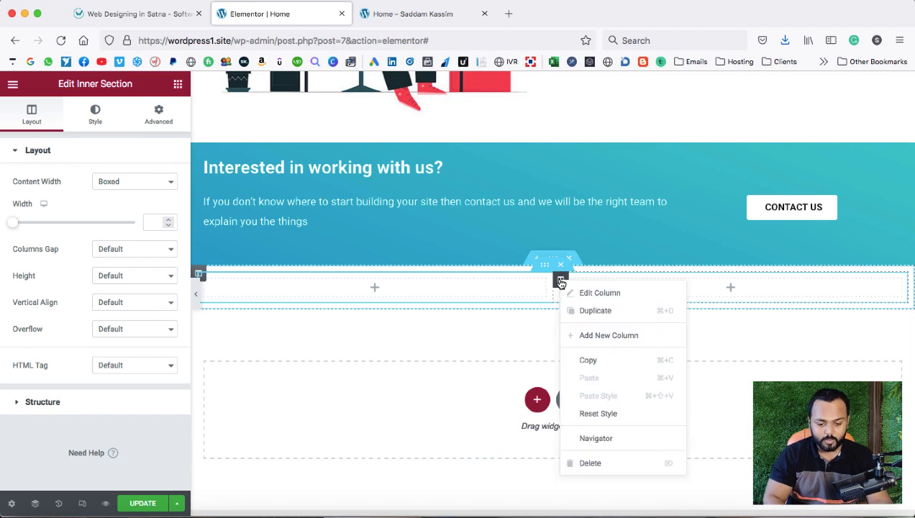
click(612, 335)
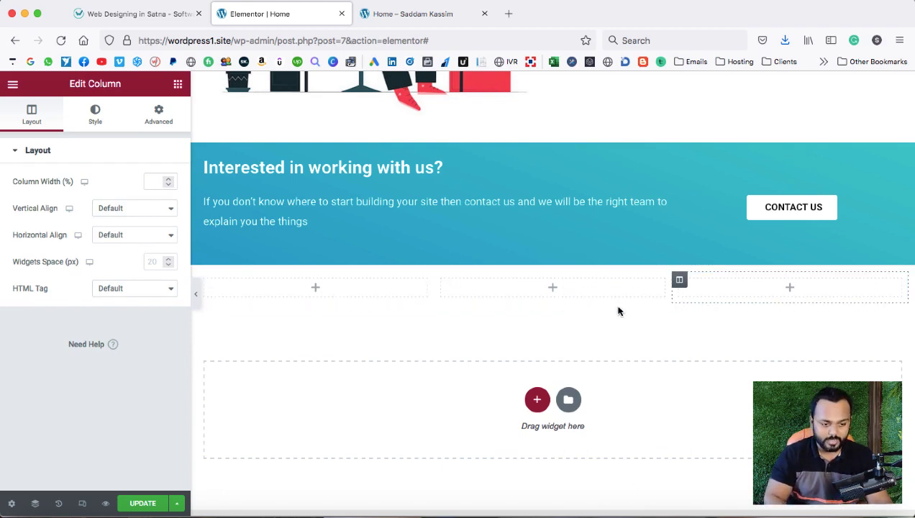
click(138, 14)
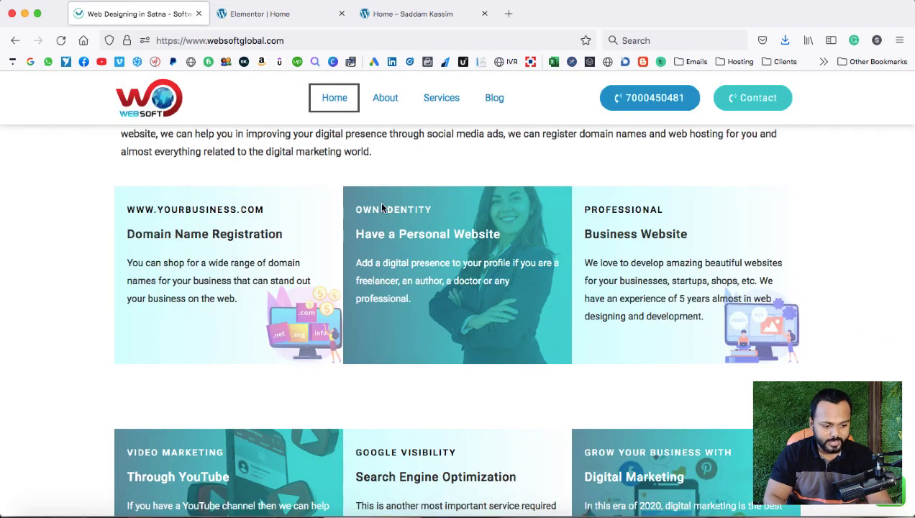
drag(129, 208, 251, 208)
right_click(261, 210)
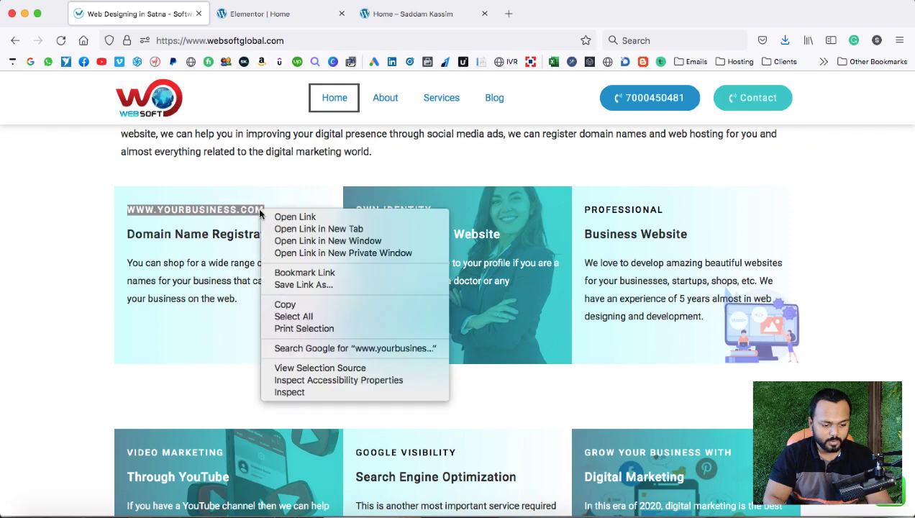
click(286, 303)
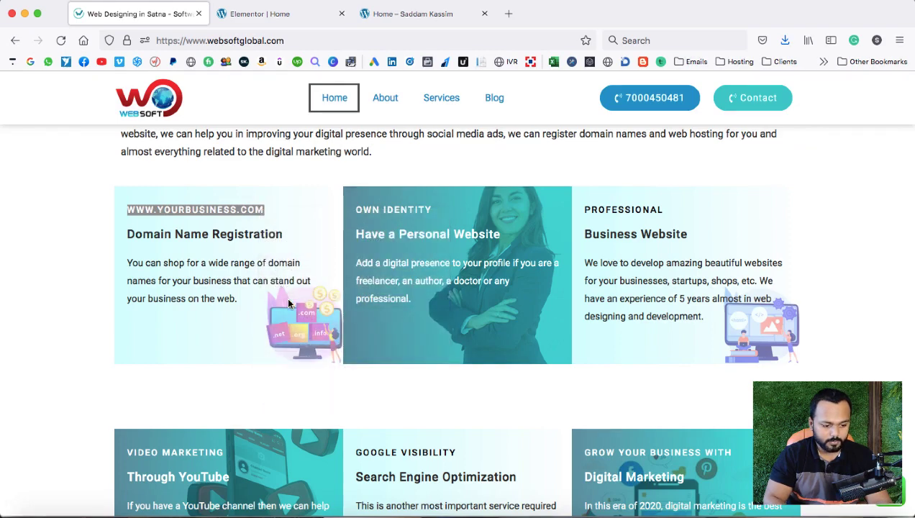
click(260, 14)
drag(441, 281, 316, 288)
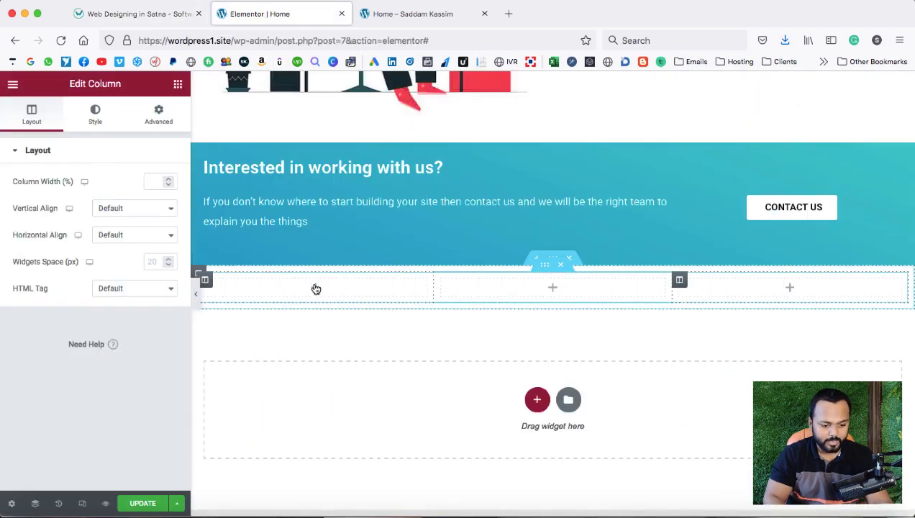
scroll(419, 248, up, 5)
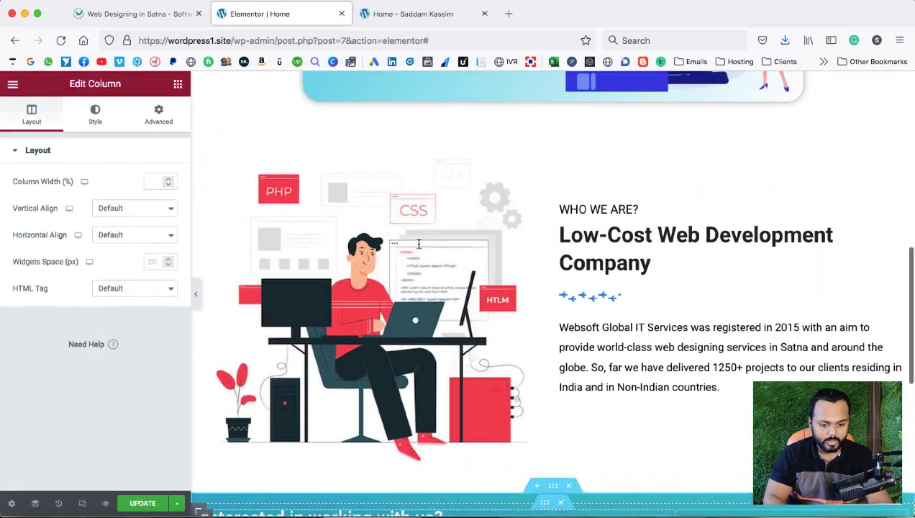
right_click(609, 212)
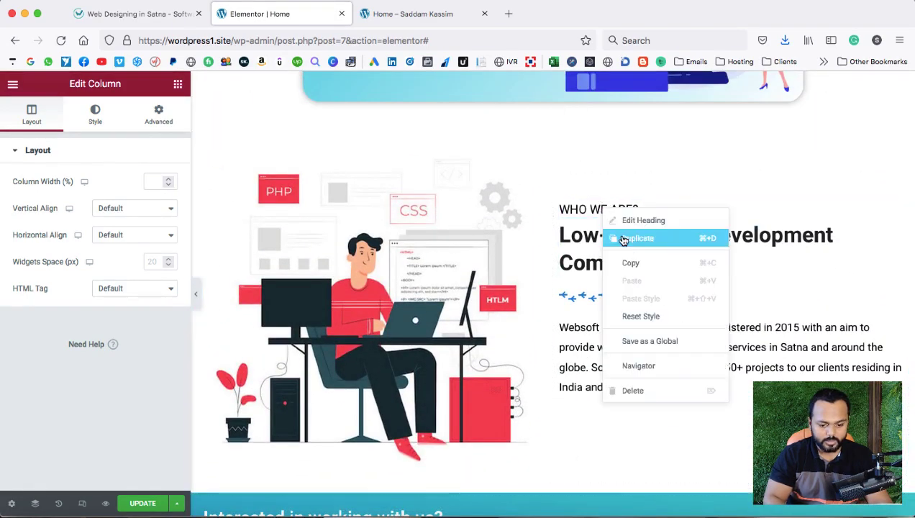
click(633, 238)
drag(892, 220, 323, 323)
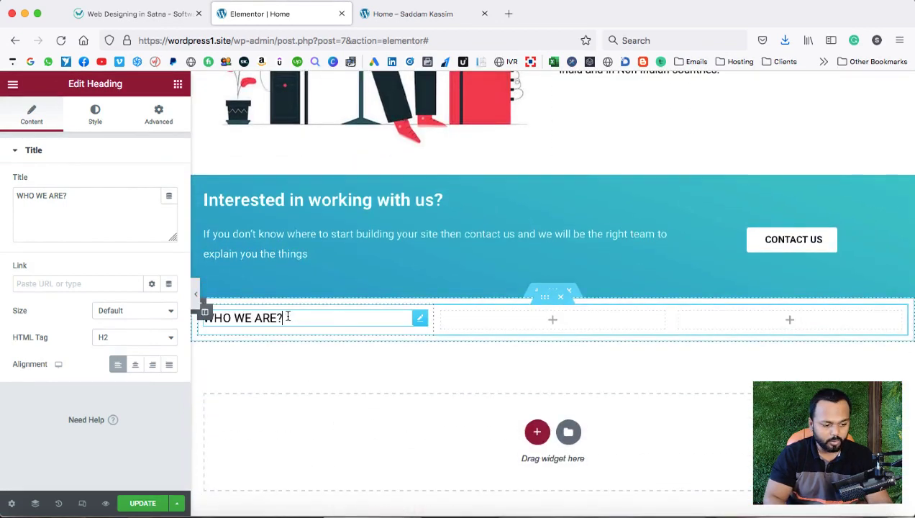
drag(77, 199, 14, 192)
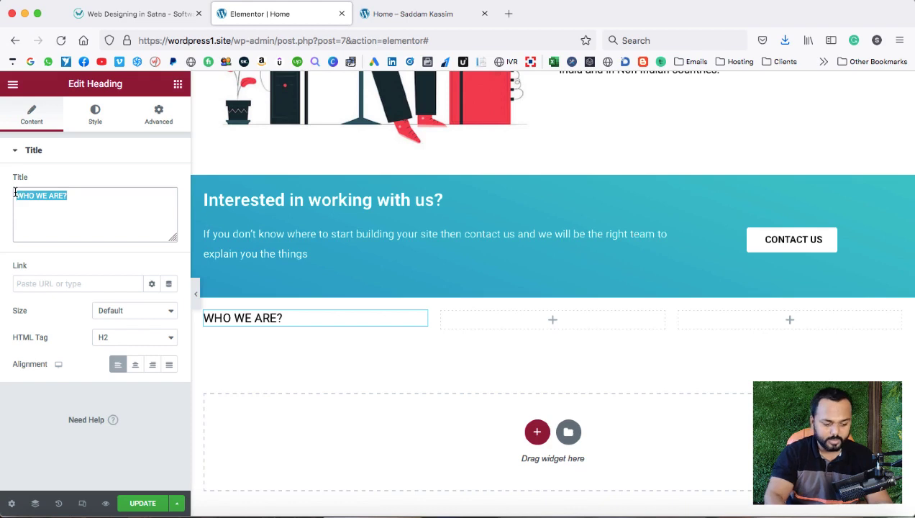
key(BackSpace)
right_click(44, 196)
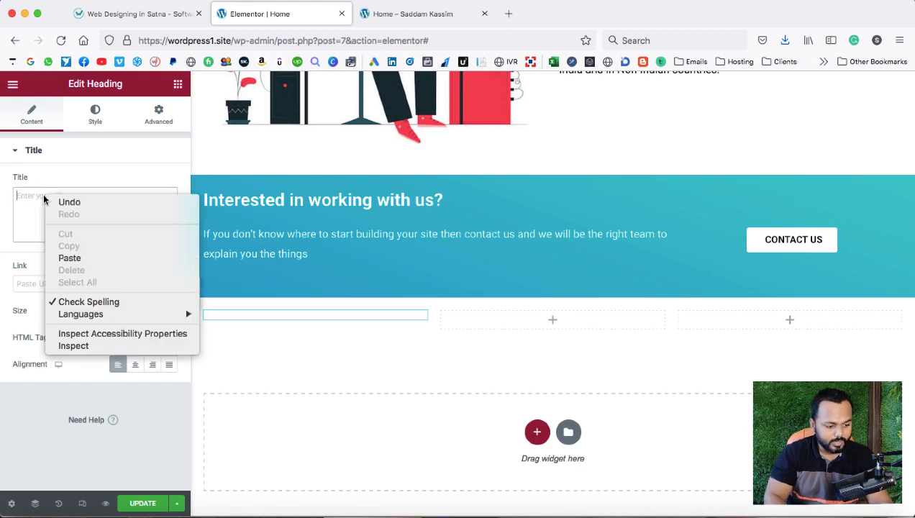
click(70, 258)
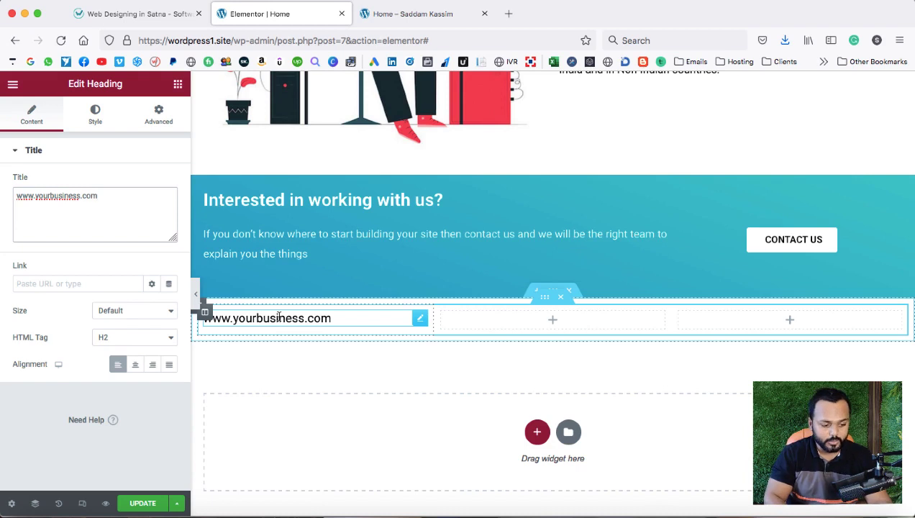
Set the heading's Typography Transform to Uppercase.
click(95, 115)
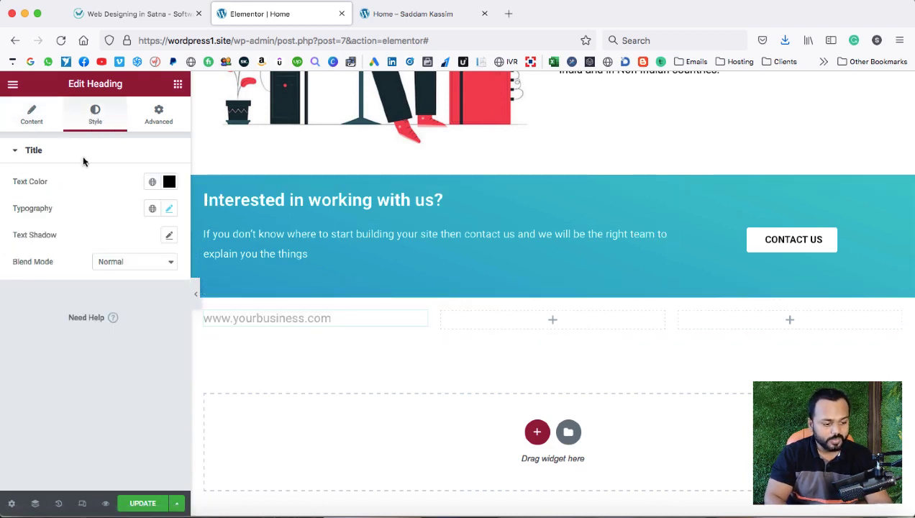
click(169, 209)
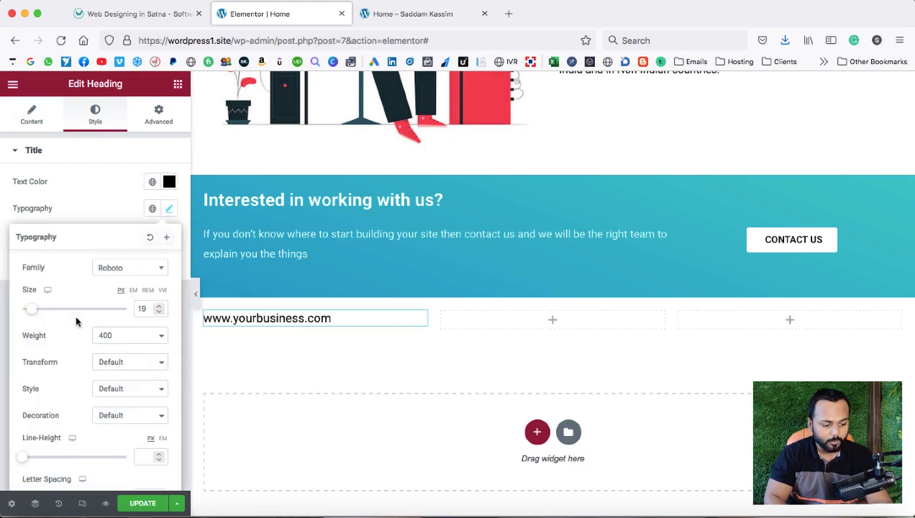
scroll(75, 314, down, 1)
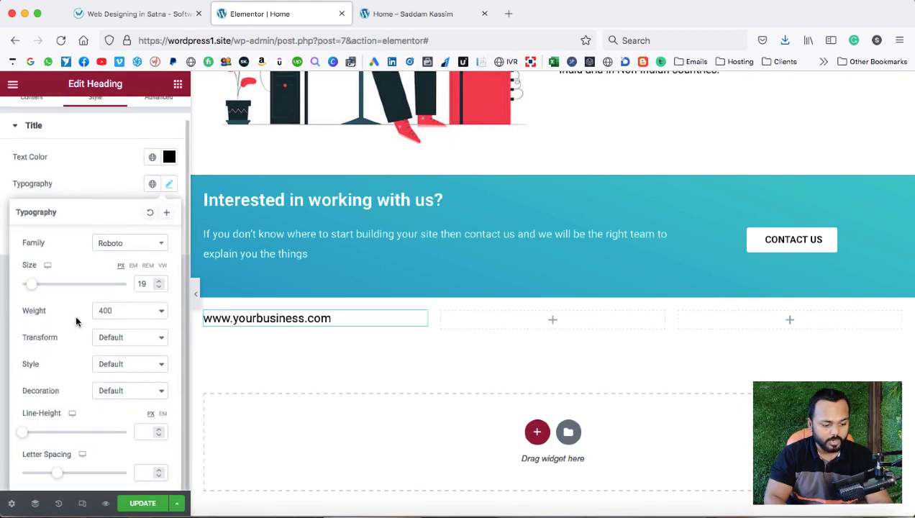
click(119, 339)
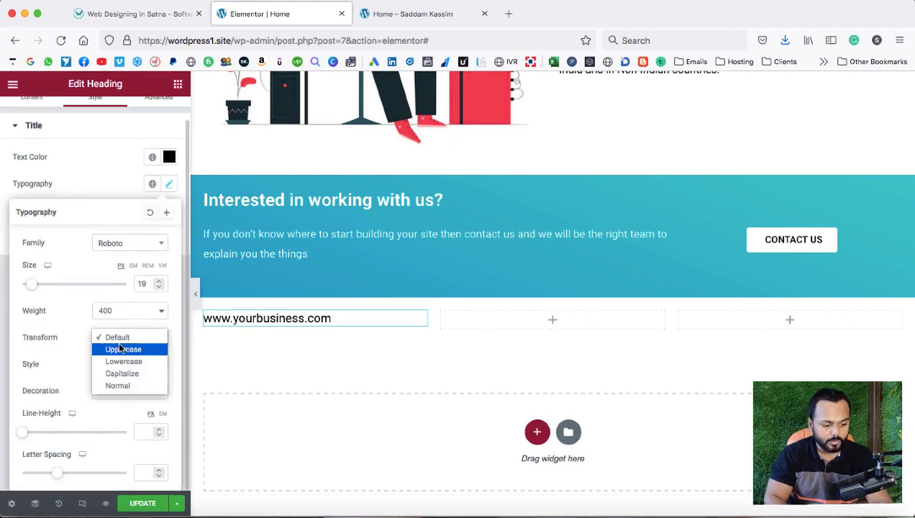
click(123, 349)
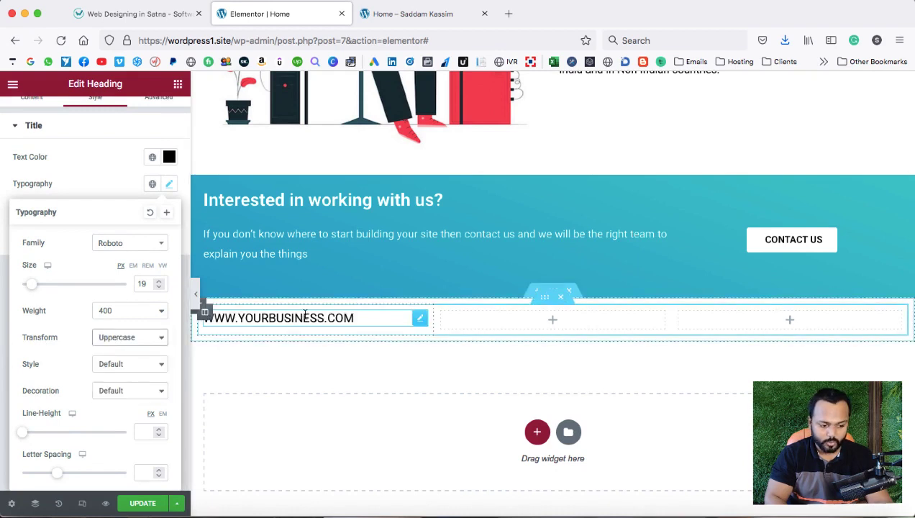
click(79, 176)
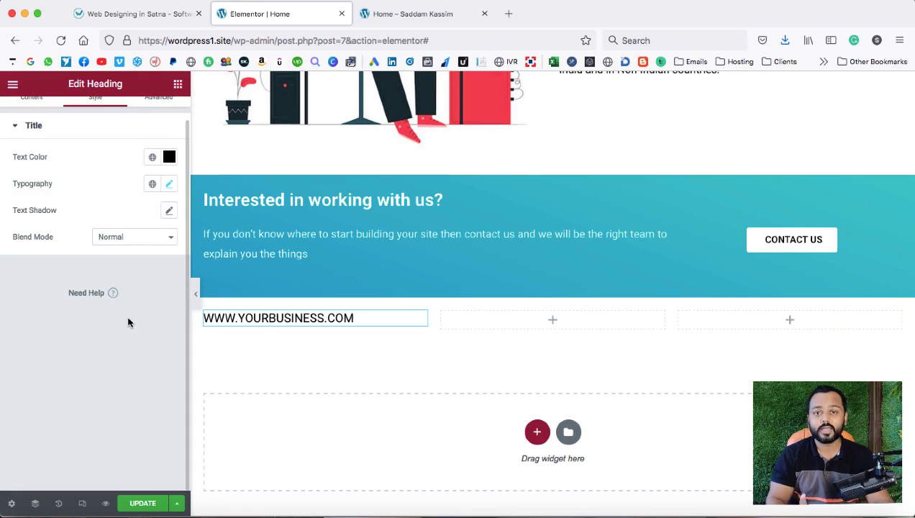
click(112, 15)
drag(127, 233, 277, 235)
right_click(273, 236)
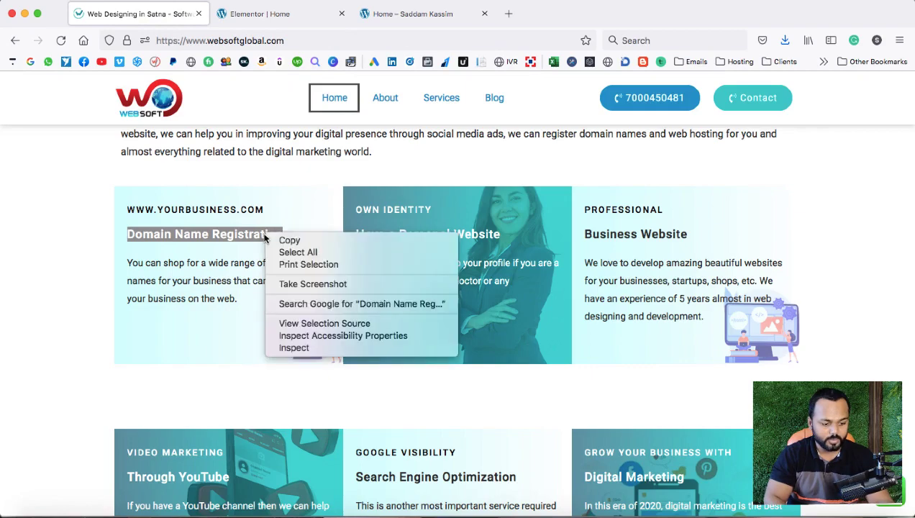
click(274, 241)
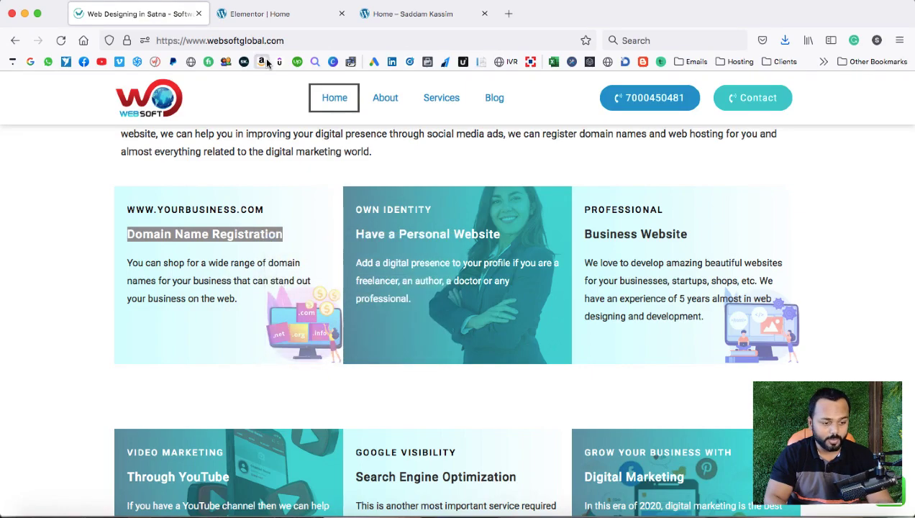
click(264, 14)
scroll(297, 311, up, 5)
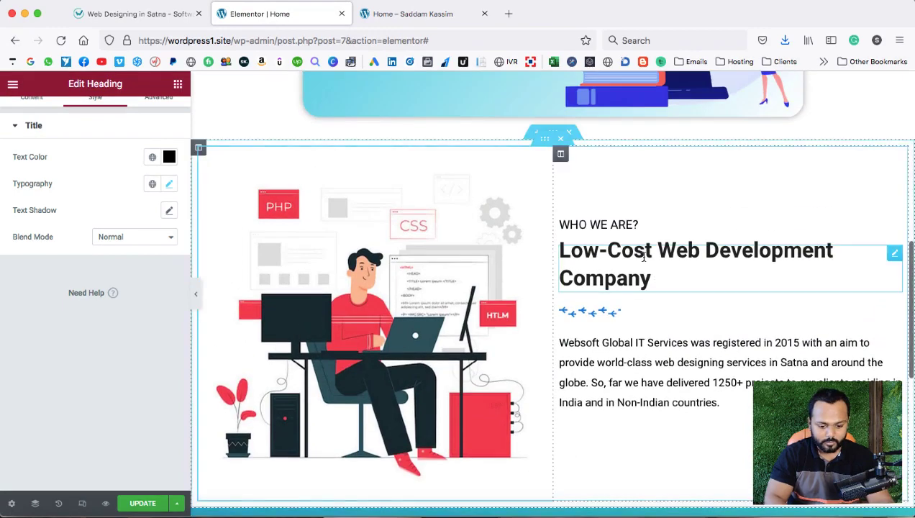
right_click(643, 257)
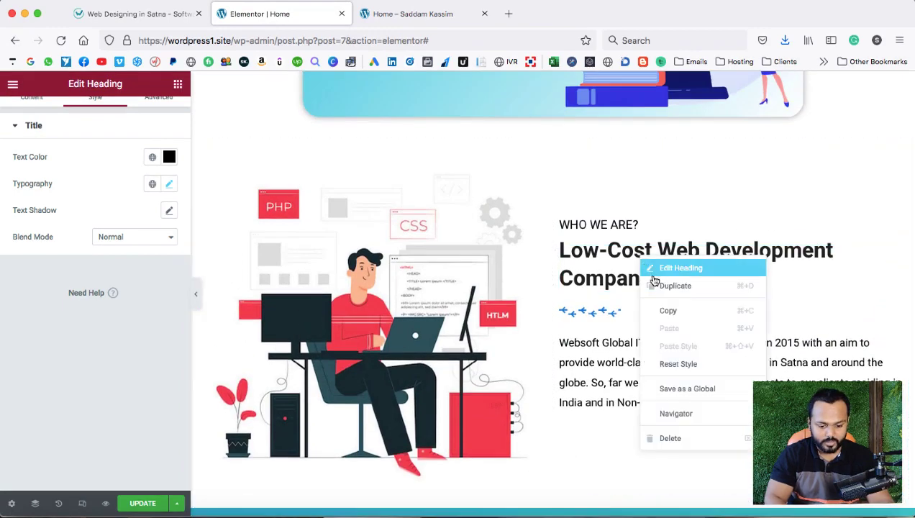
click(655, 283)
drag(894, 282, 306, 389)
click(118, 216)
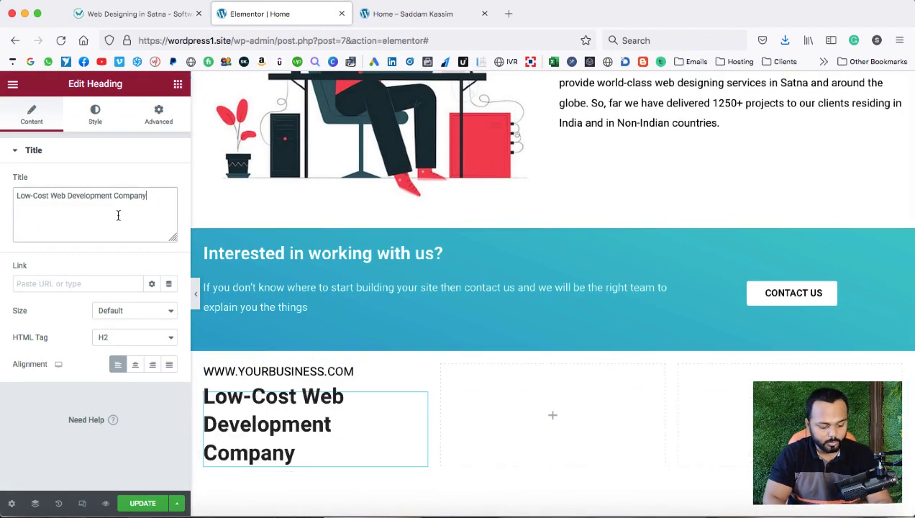
key(super+a)
key(super+v)
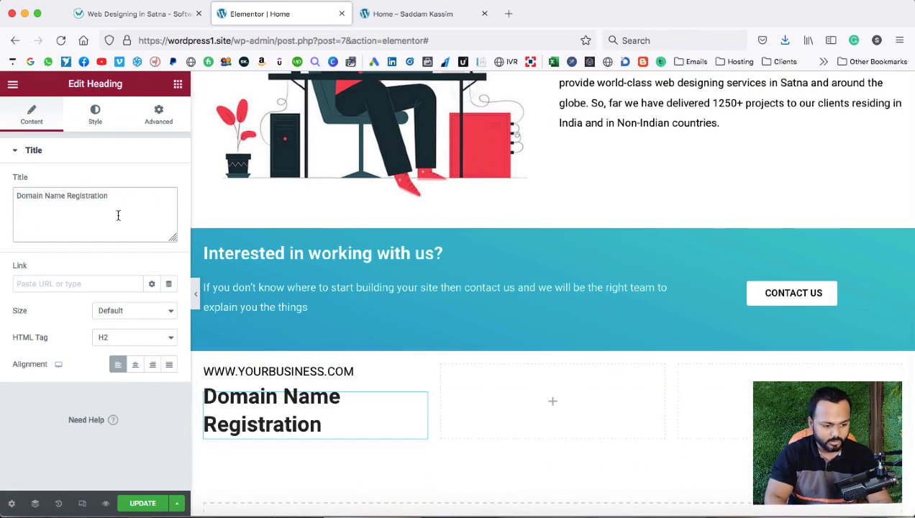
Set the Domain Name Registration heading's font size to 18.
click(95, 116)
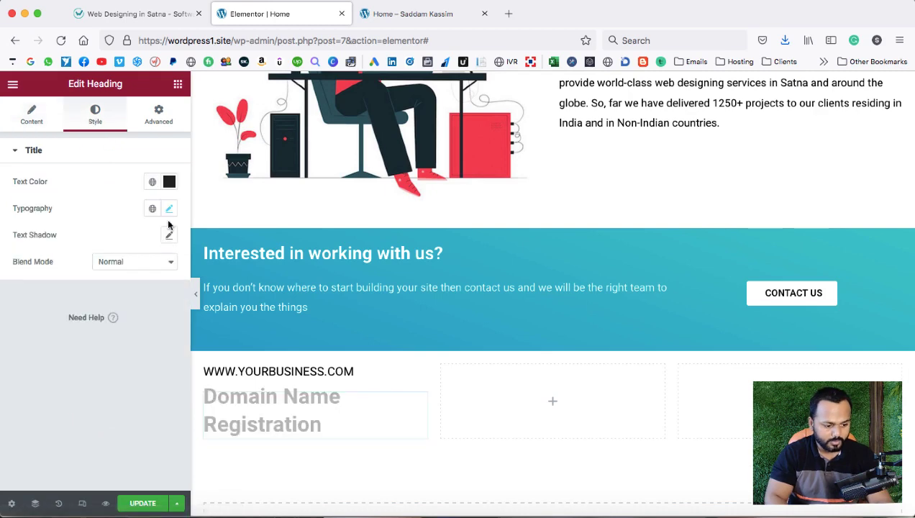
click(169, 210)
click(159, 312)
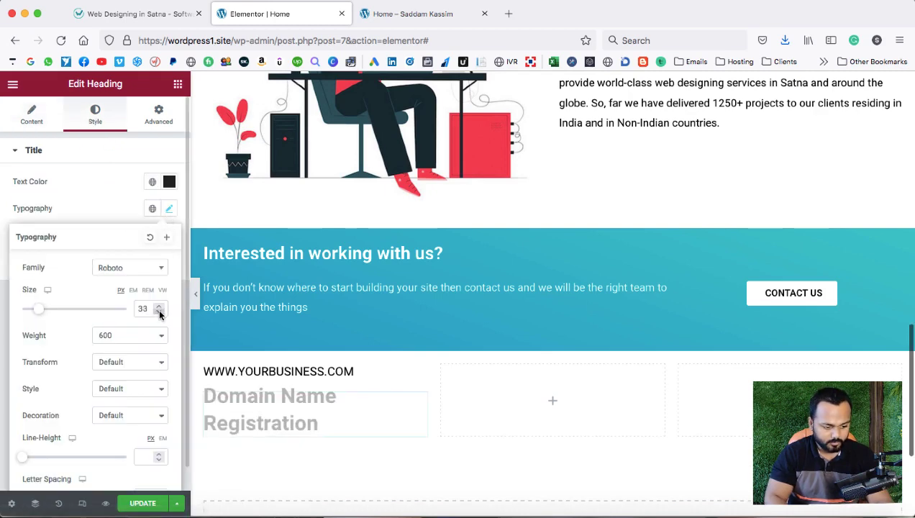
click(159, 312)
click(159, 311)
click(159, 311)
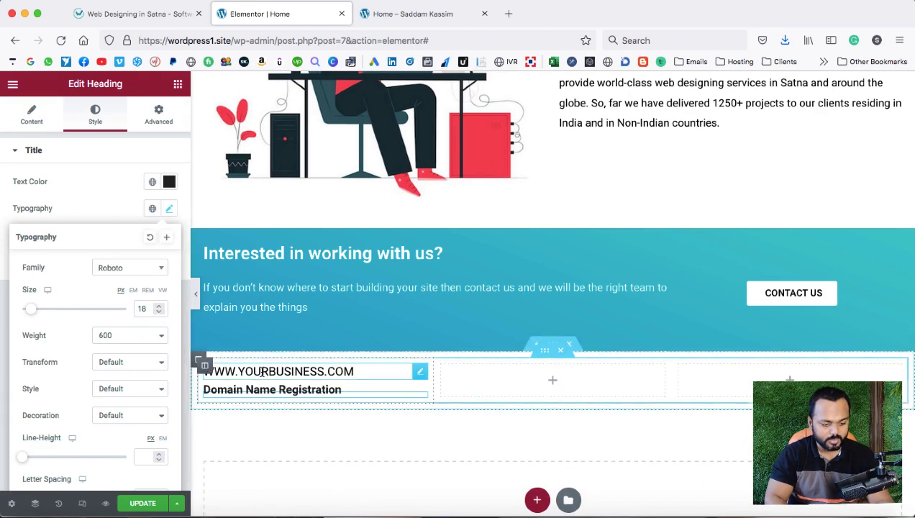
click(349, 372)
click(169, 209)
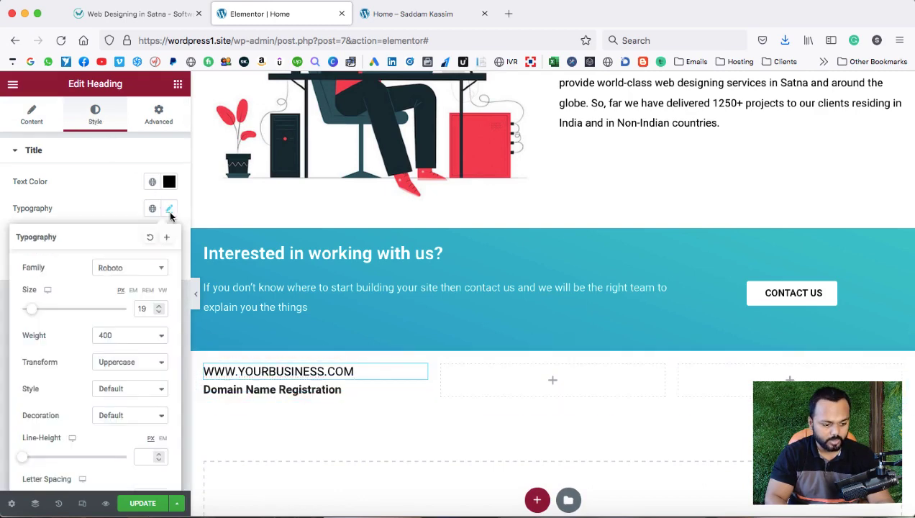
click(159, 309)
click(160, 310)
click(159, 309)
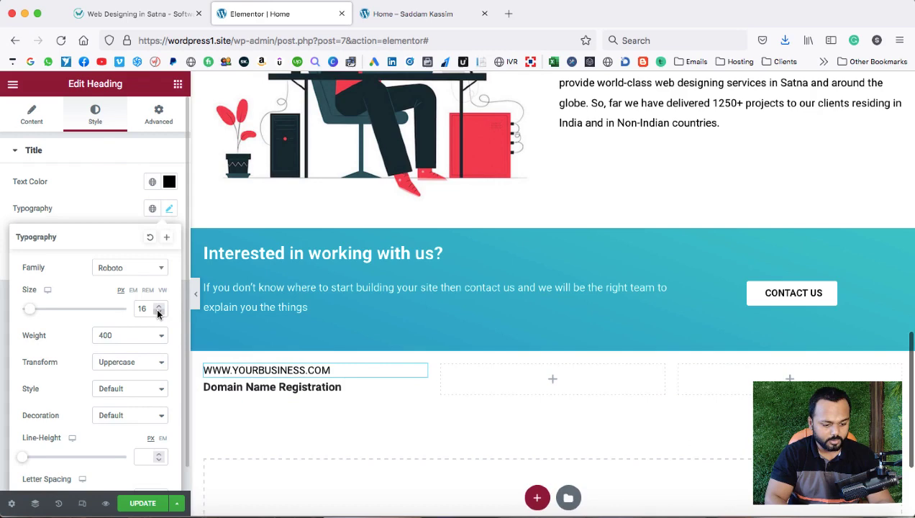
click(91, 184)
click(122, 19)
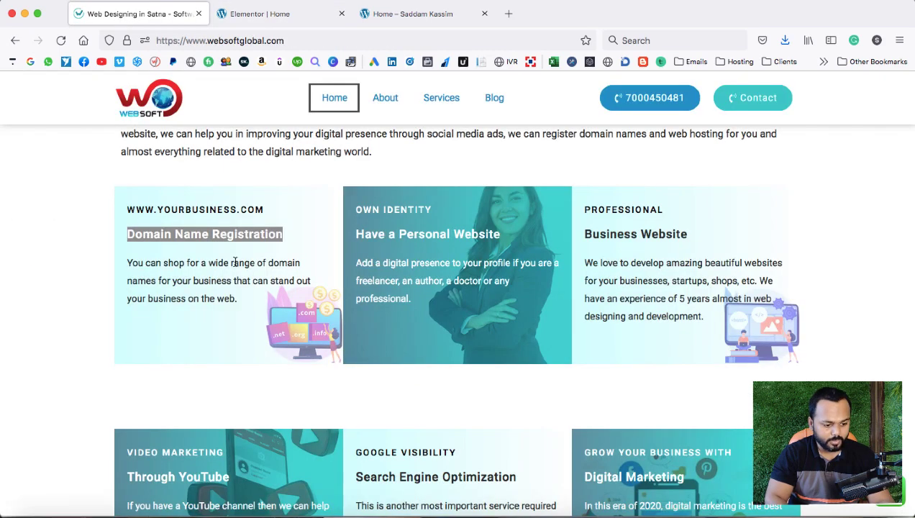
Copy the domain names description paragraph from the reference site.
drag(126, 261, 237, 301)
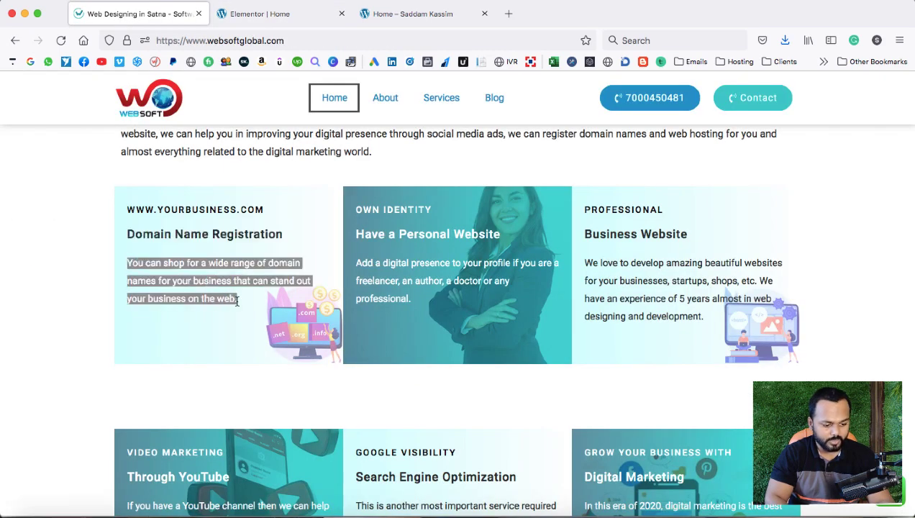
right_click(228, 281)
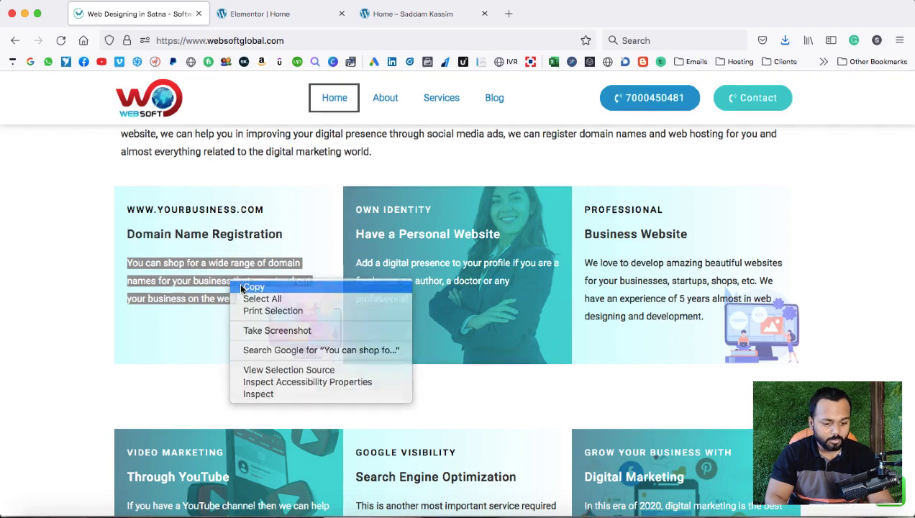
click(248, 288)
click(337, 284)
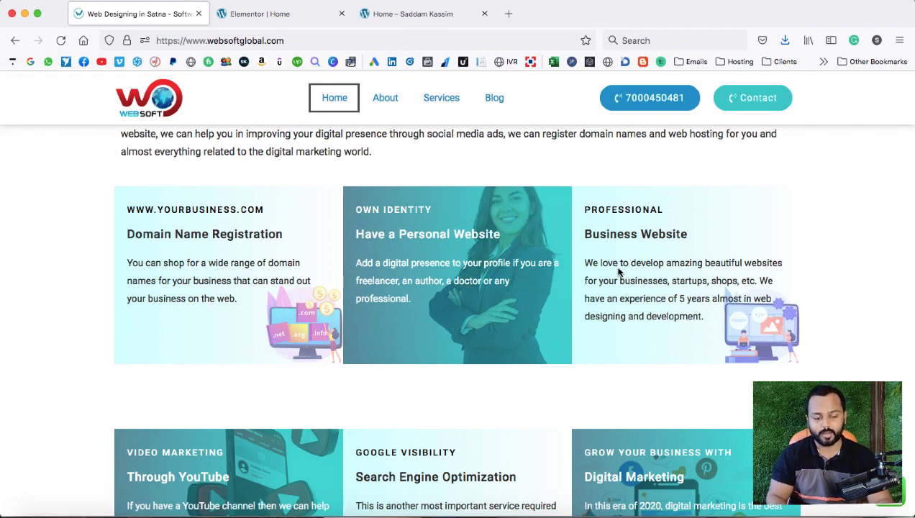
click(276, 14)
scroll(313, 368, down, 1)
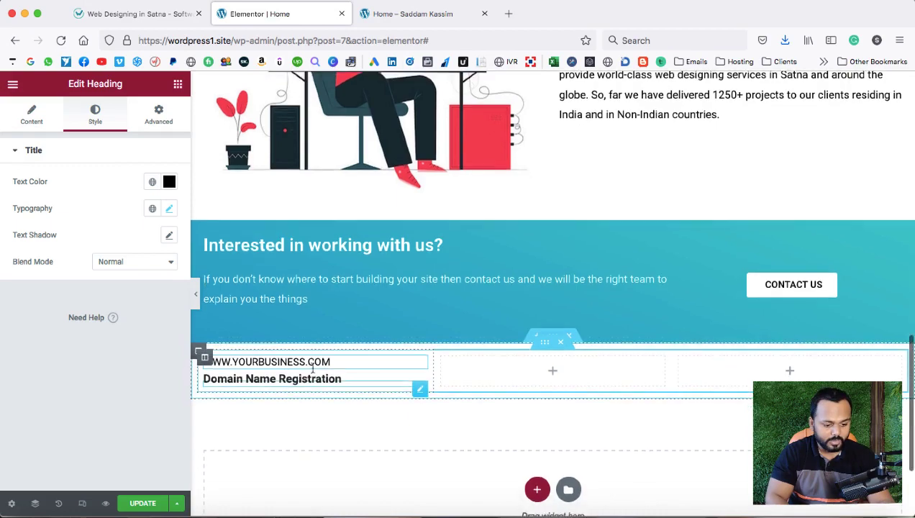
scroll(566, 217, up, 2)
Duplicate the Websoft text block into the column beneath the Domain Name Registration heading.
right_click(590, 168)
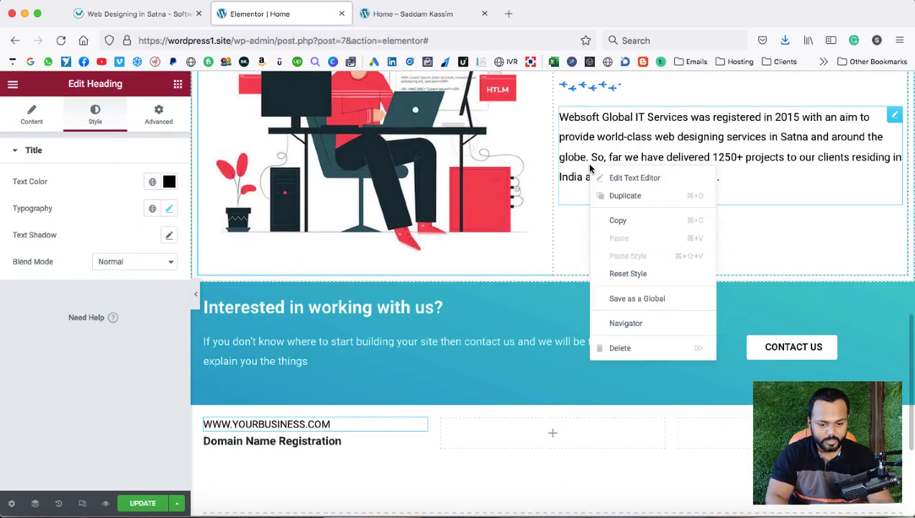
click(608, 196)
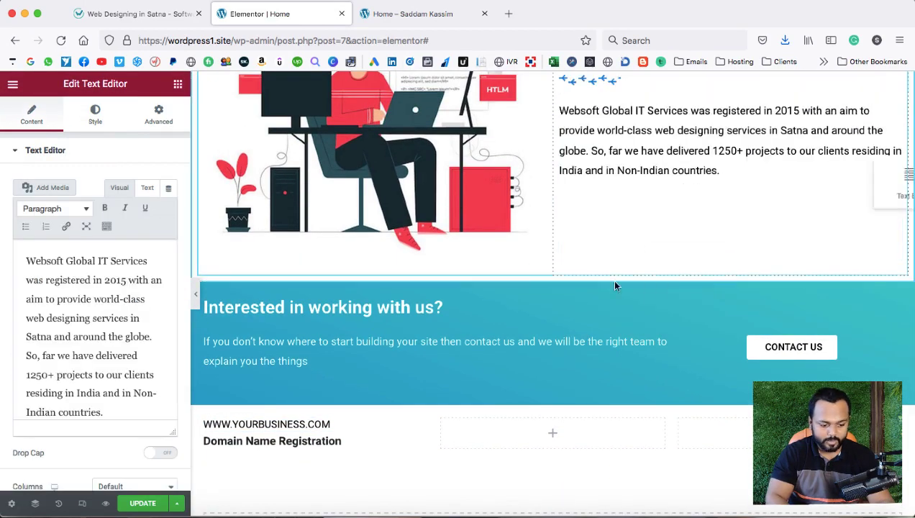
drag(615, 269, 288, 437)
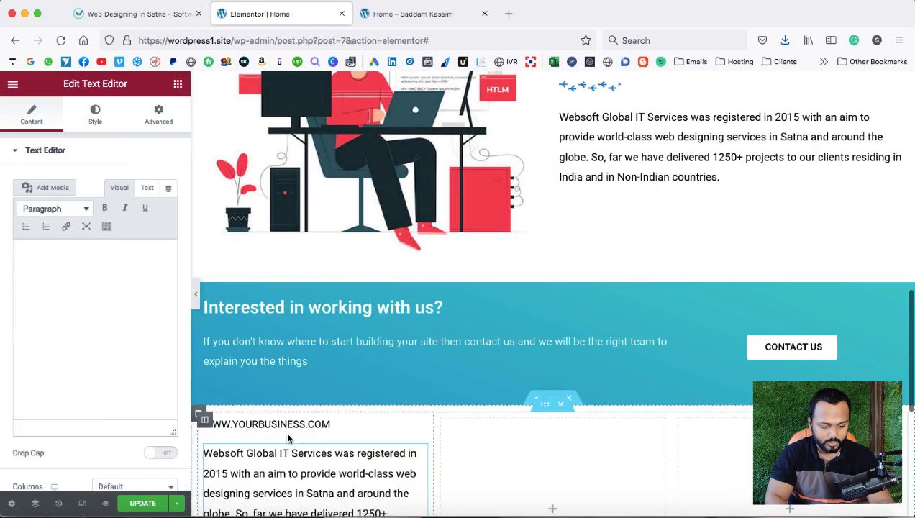
scroll(288, 437, down, 4)
drag(420, 463, 295, 296)
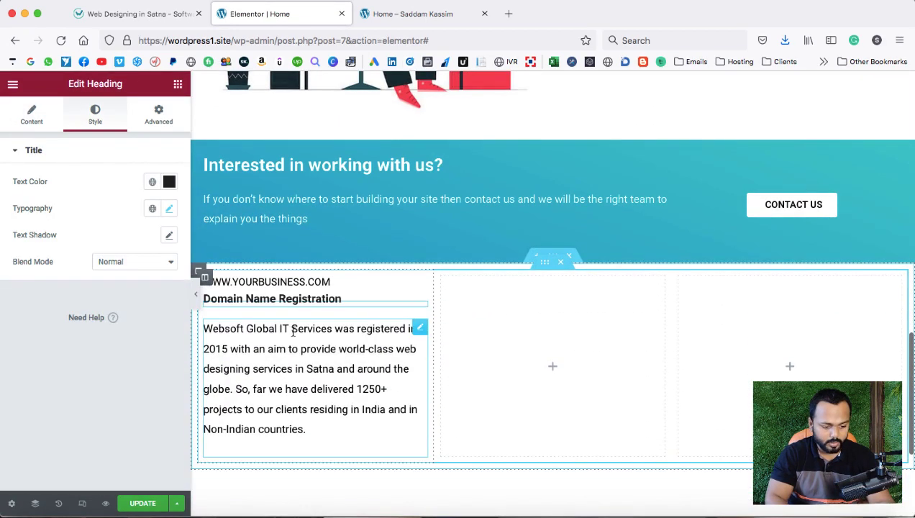
click(291, 329)
Replace the copied block's text with the pasted domain names paragraph.
click(101, 303)
key(super+a)
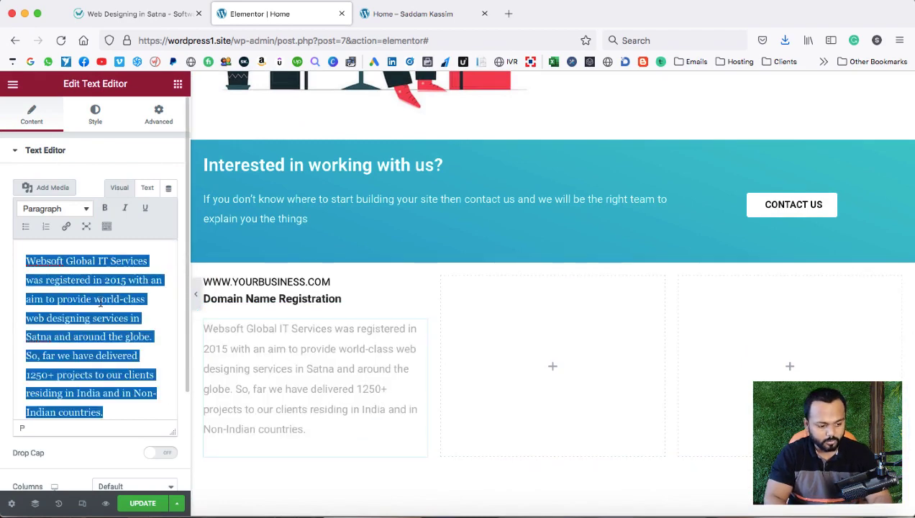
key(super+v)
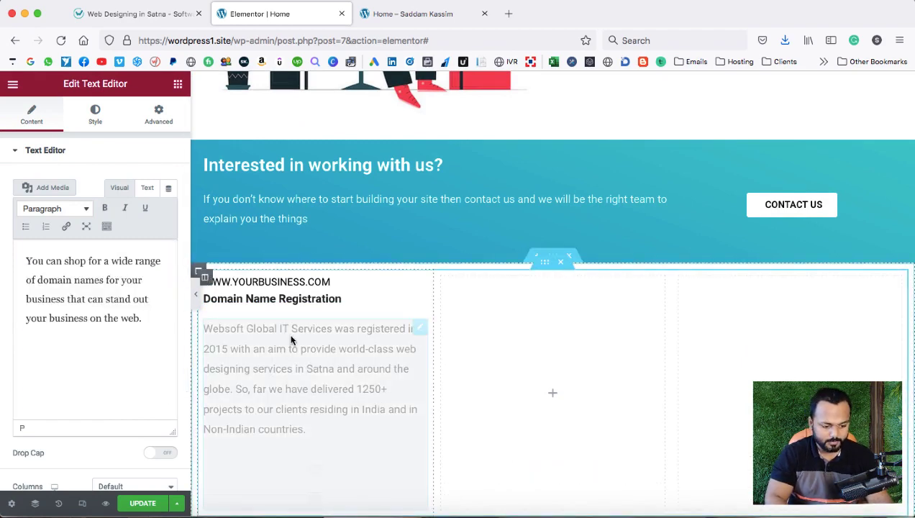
click(317, 300)
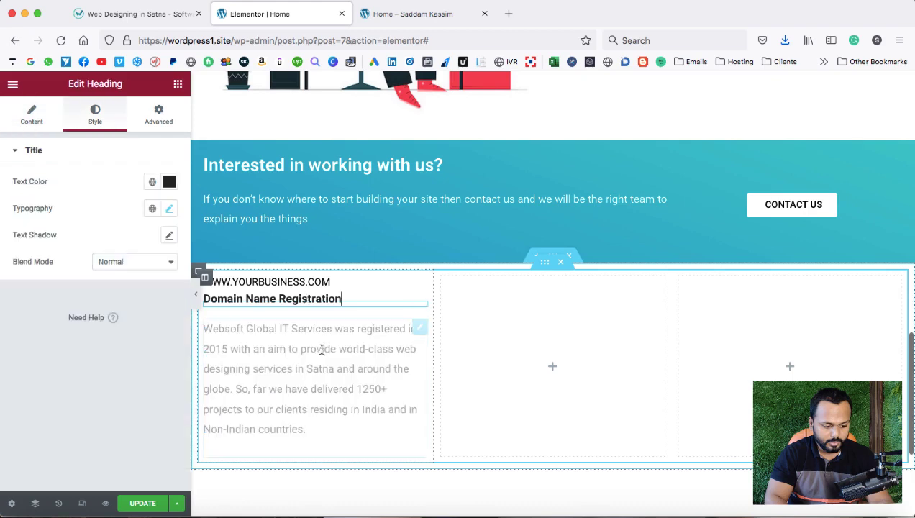
click(325, 332)
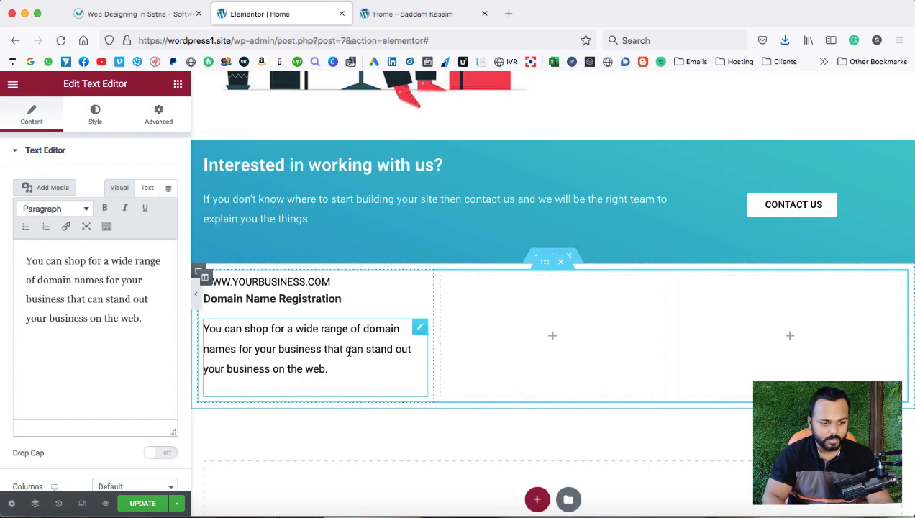
click(126, 14)
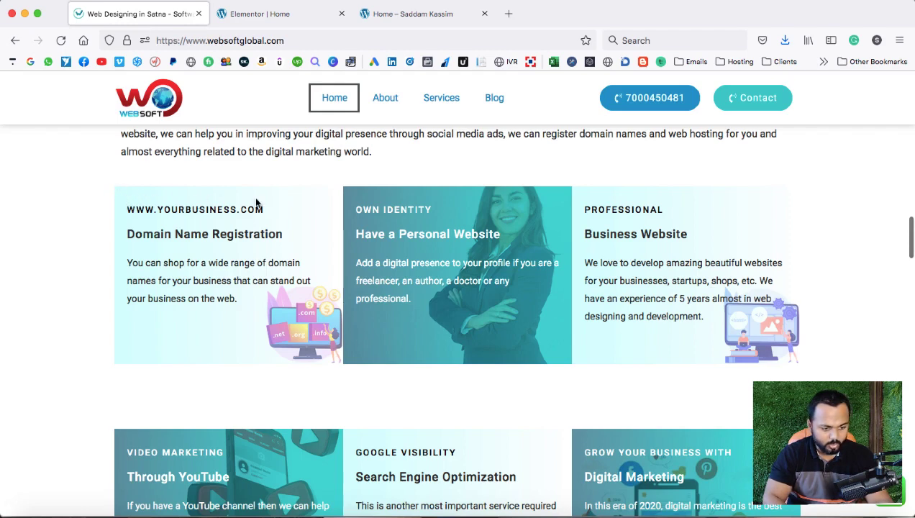
Save the full-size domain illustration PNG to disk.
right_click(310, 330)
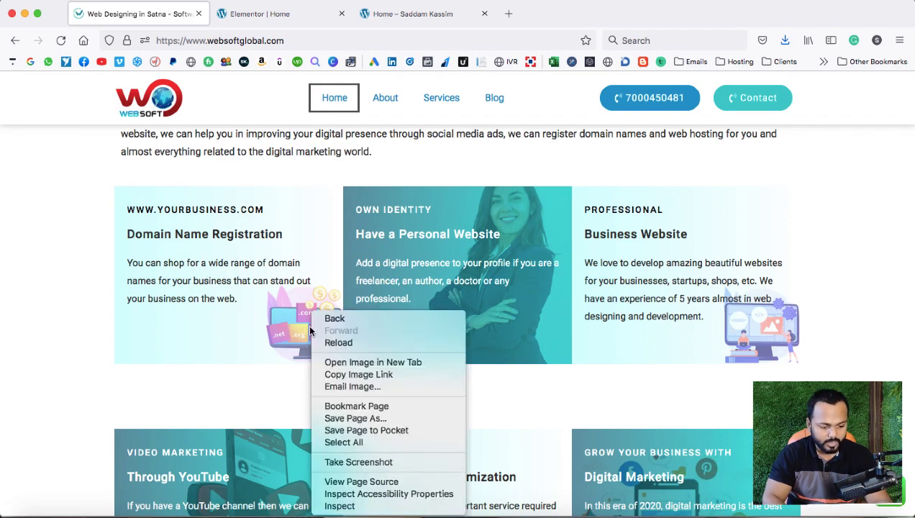
click(329, 362)
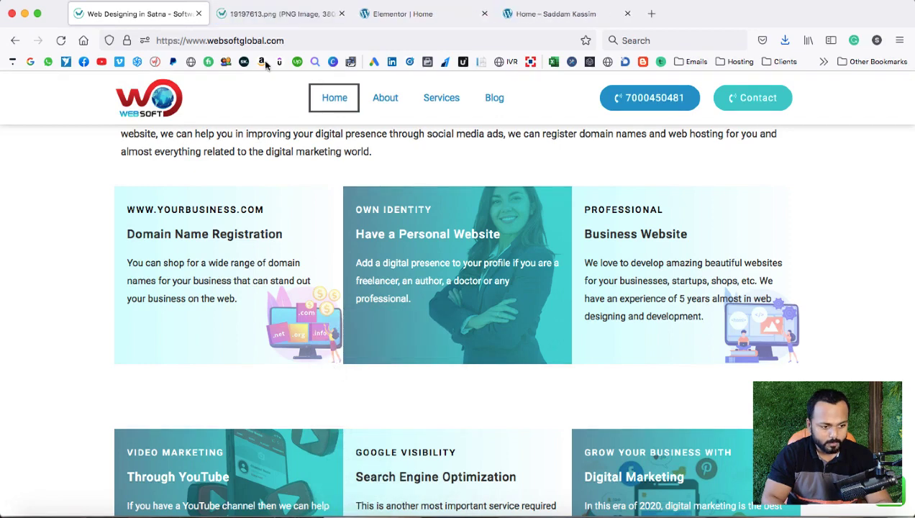
click(261, 14)
right_click(410, 260)
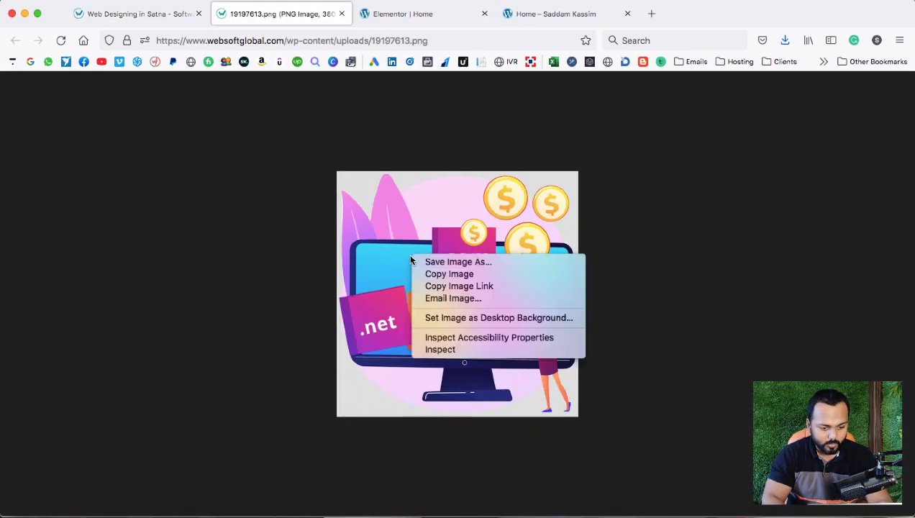
click(418, 262)
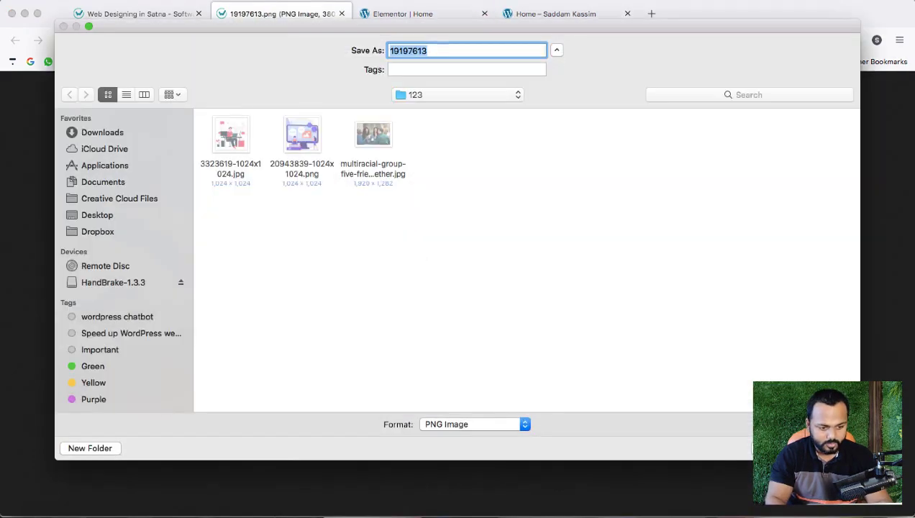
key(Return)
click(340, 14)
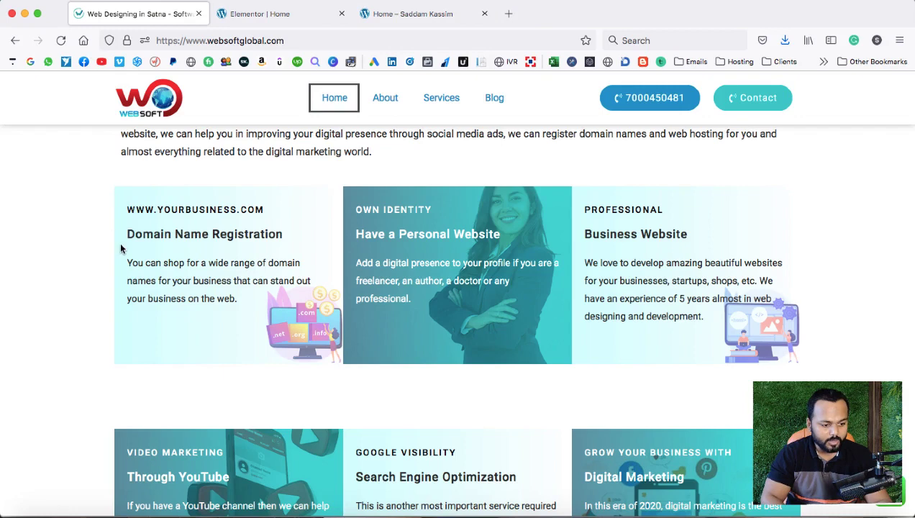
Copy the reference card's light-cyan background colour with the devtools eyedropper.
right_click(729, 183)
click(676, 316)
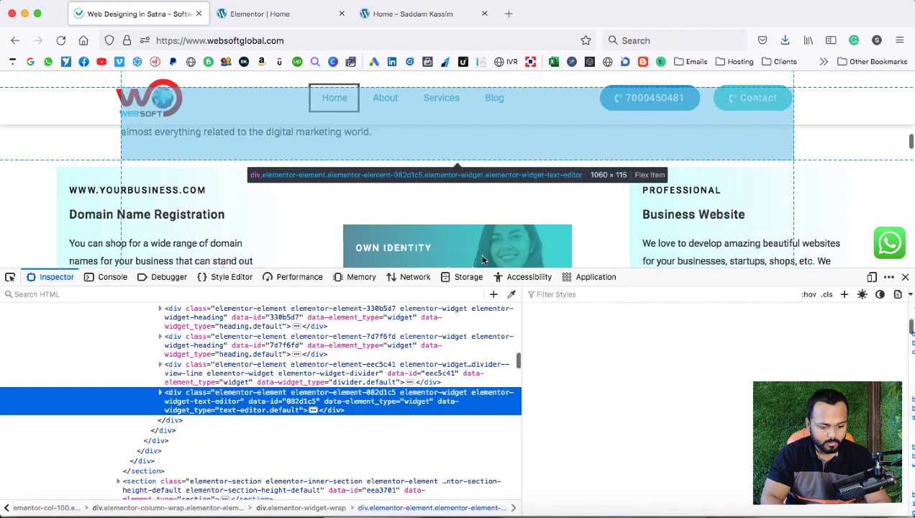
click(511, 295)
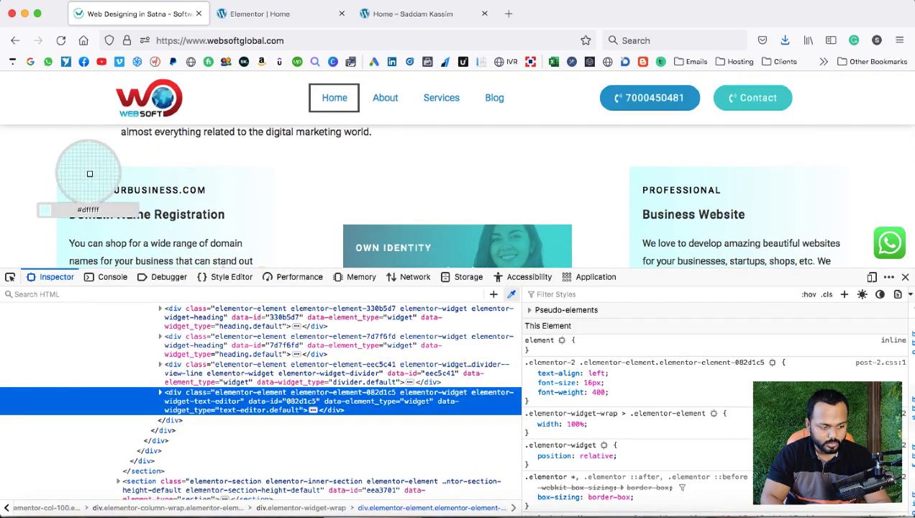
click(59, 174)
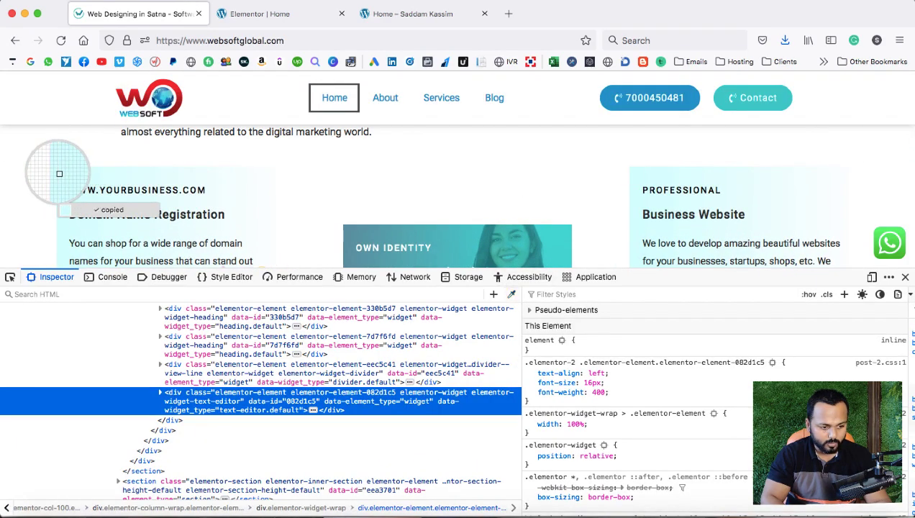
click(263, 14)
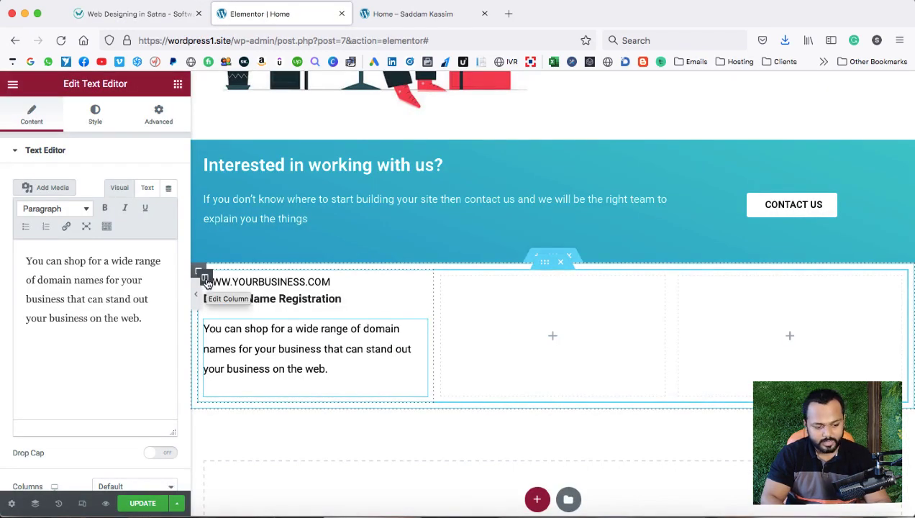
Make the first column's background a gradient starting with the pasted #daffff.
right_click(205, 279)
click(215, 289)
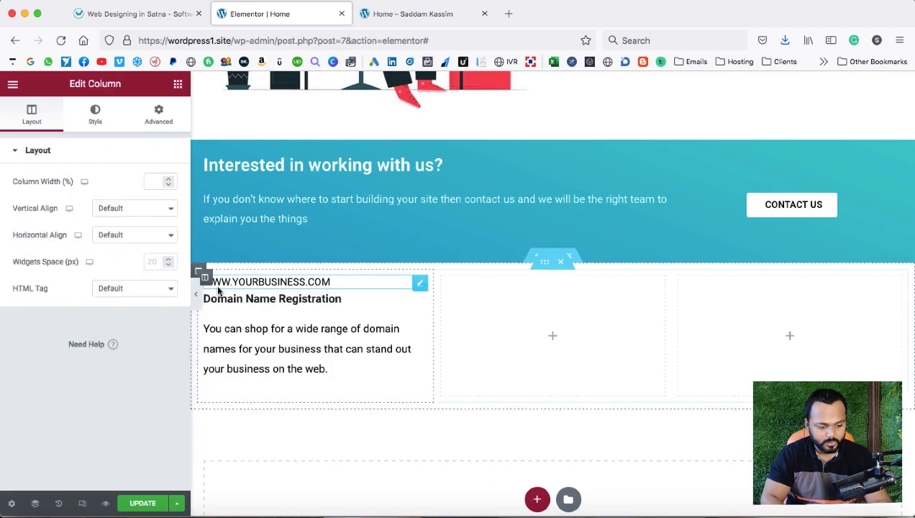
click(95, 115)
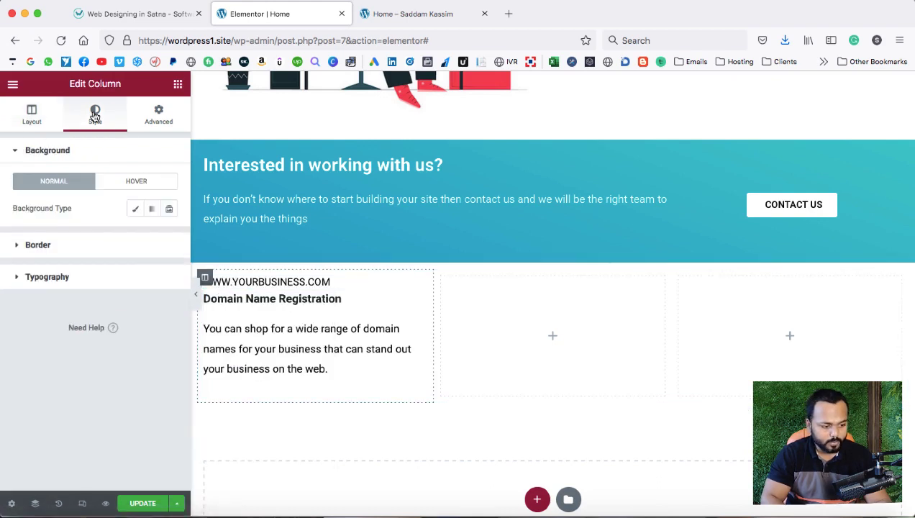
click(152, 210)
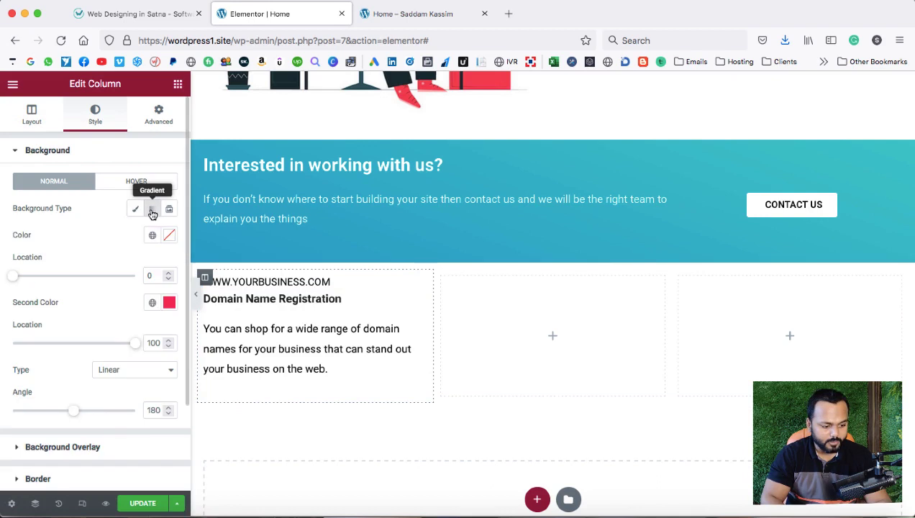
click(169, 237)
right_click(92, 427)
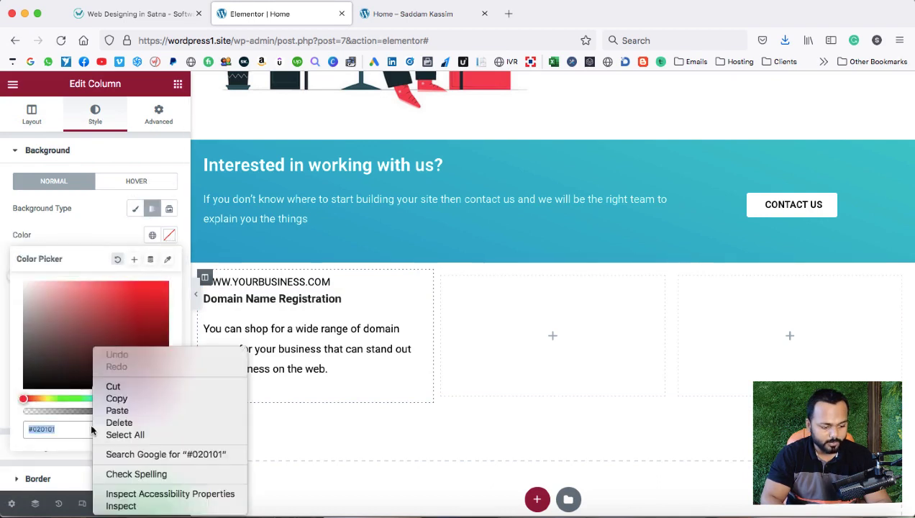
click(117, 411)
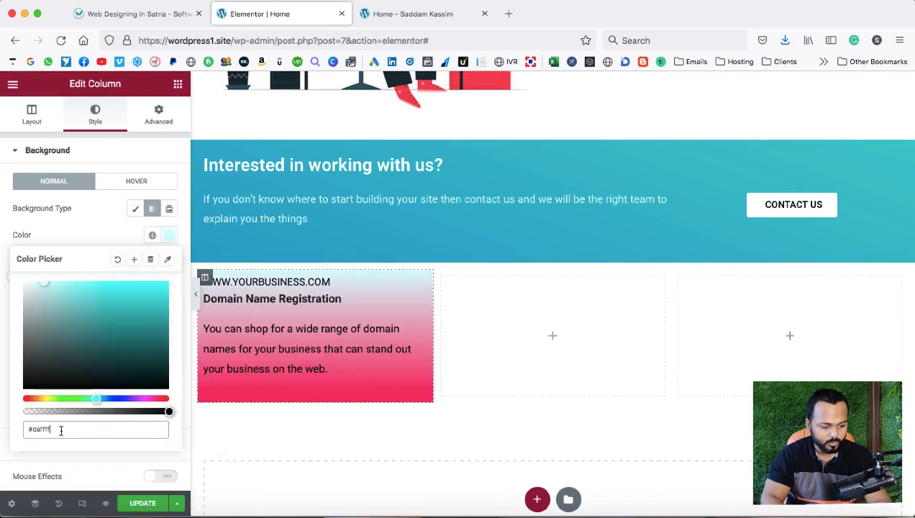
click(92, 232)
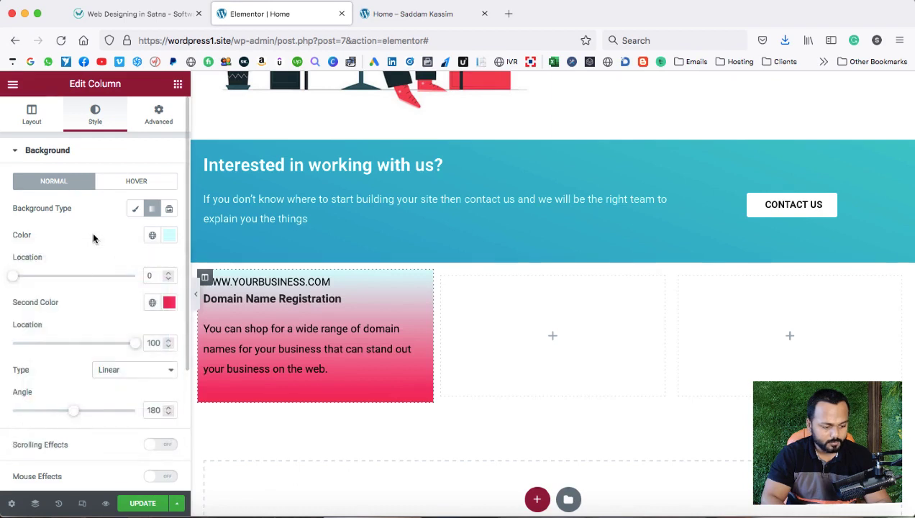
Set the gradient's second colour to near-white and its angle to 360°.
click(163, 305)
drag(41, 149, 3, 102)
click(74, 314)
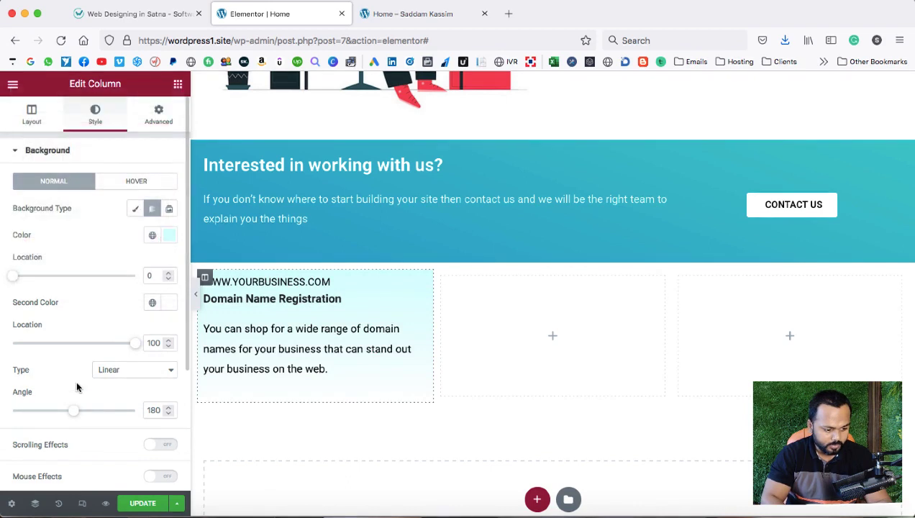
drag(78, 414, 143, 414)
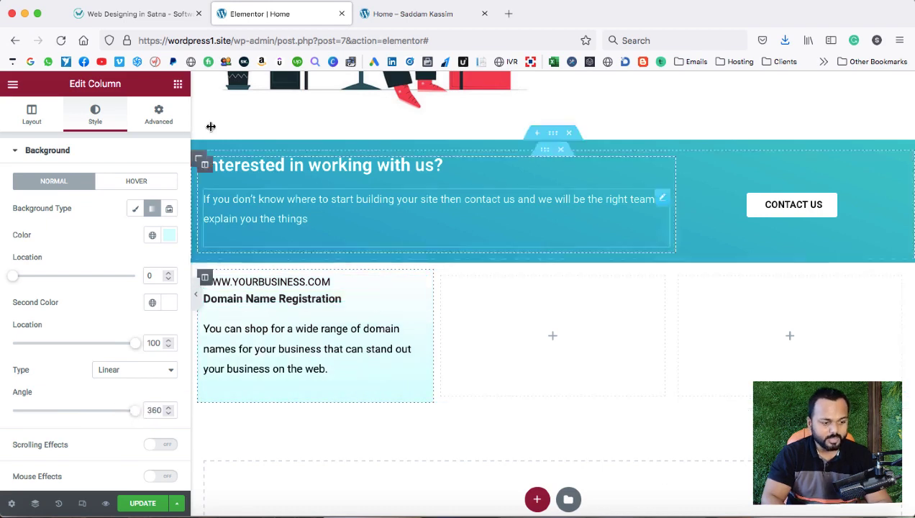
click(142, 8)
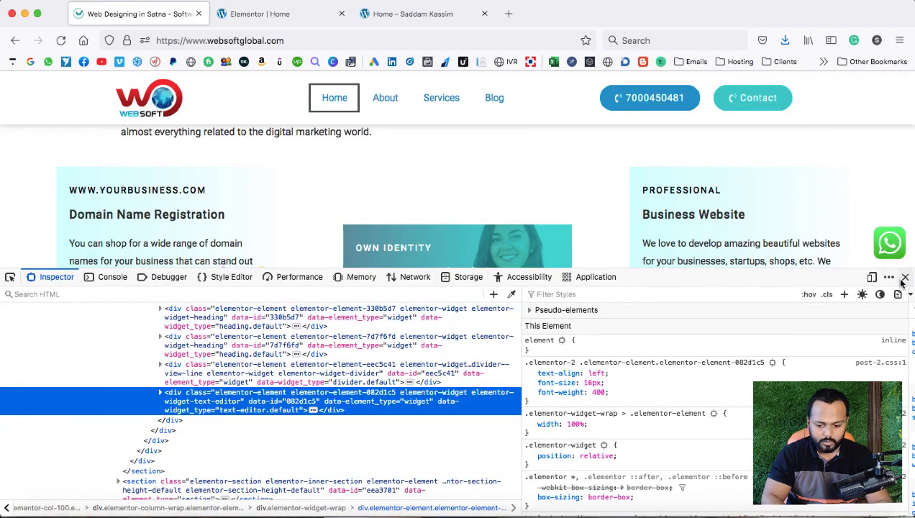
click(896, 277)
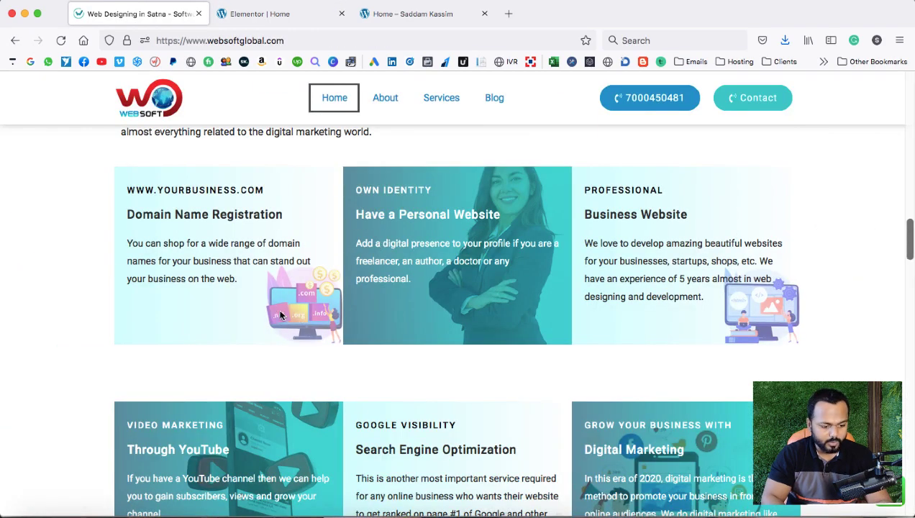
click(270, 14)
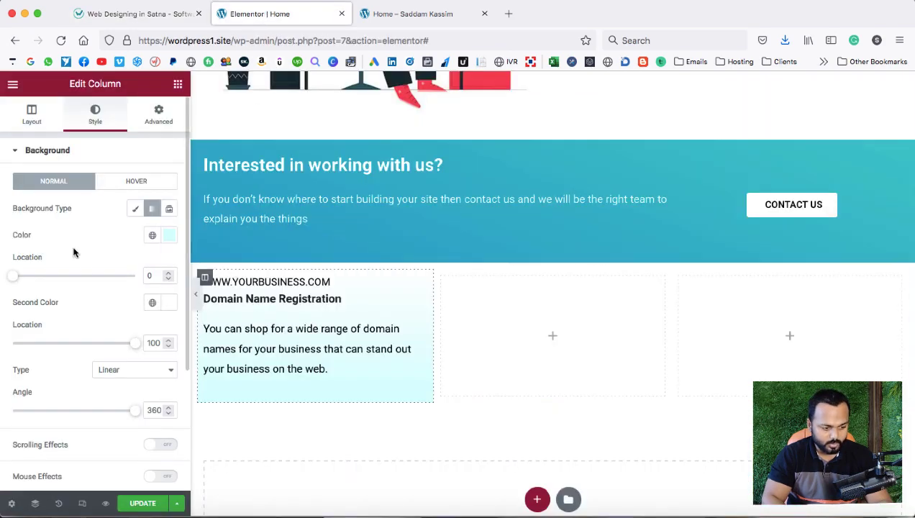
Switch the column background to Classic and insert uploaded 19197613.png as its image.
click(133, 209)
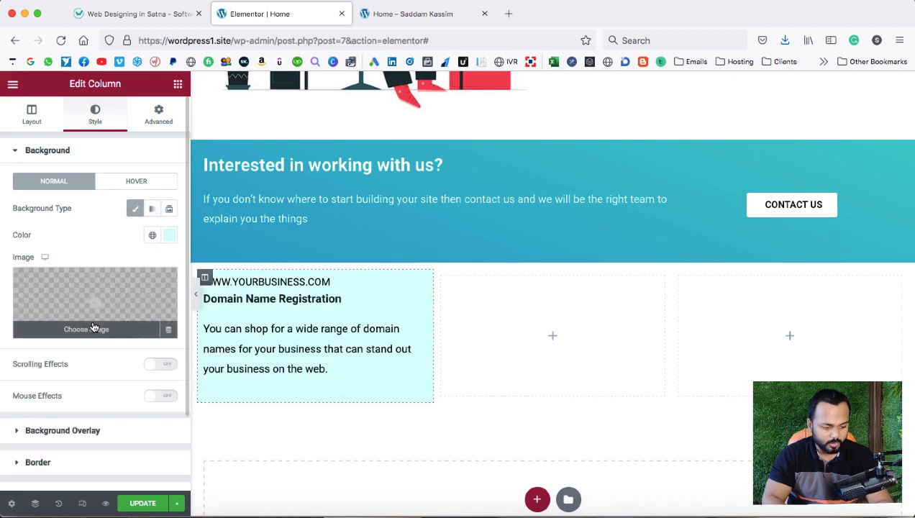
click(93, 327)
click(182, 136)
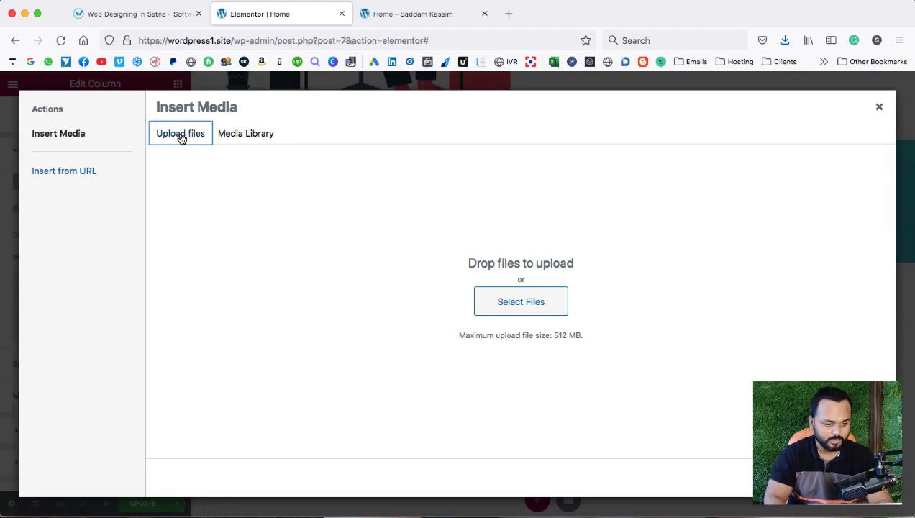
click(523, 305)
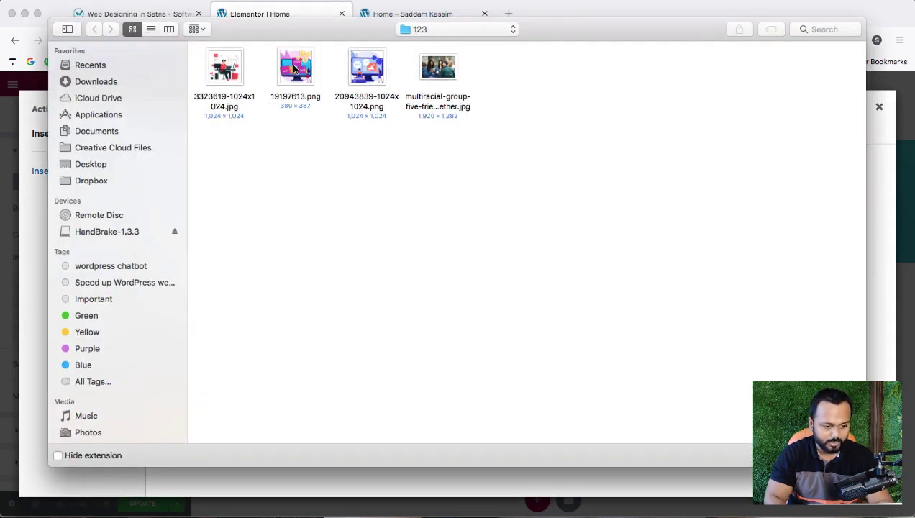
double_click(291, 65)
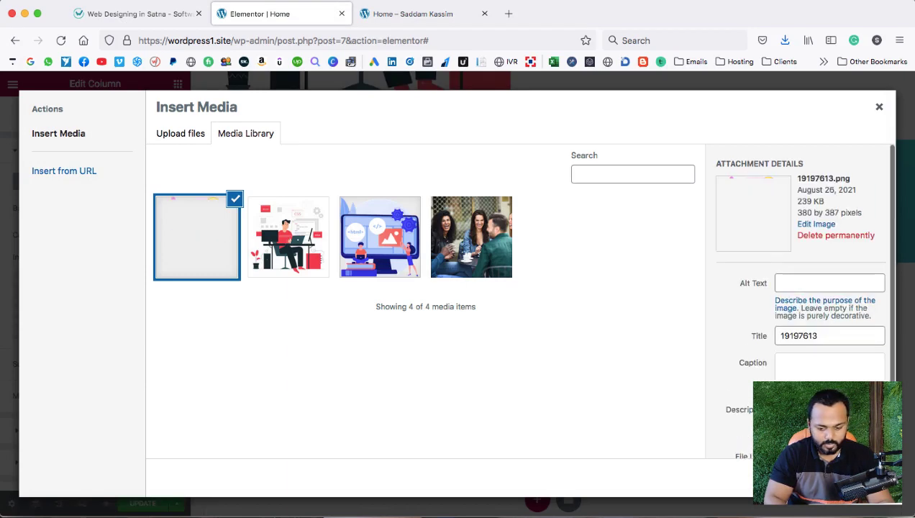
click(853, 479)
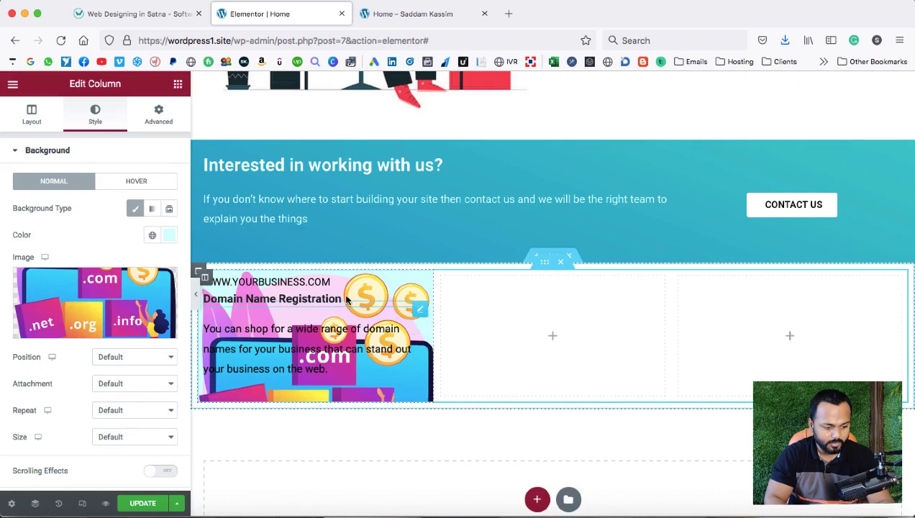
Set the background image to Bottom Right, No-repeat, Custom size at 30% width.
click(128, 360)
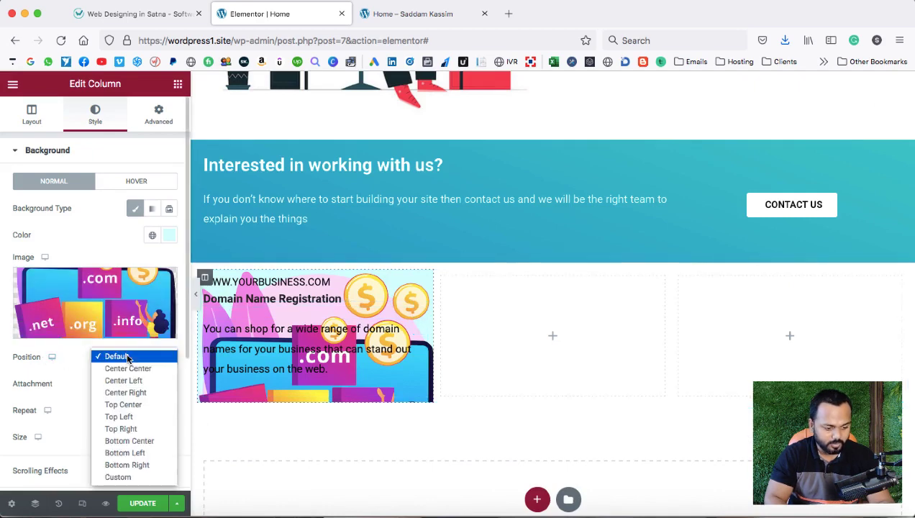
click(128, 465)
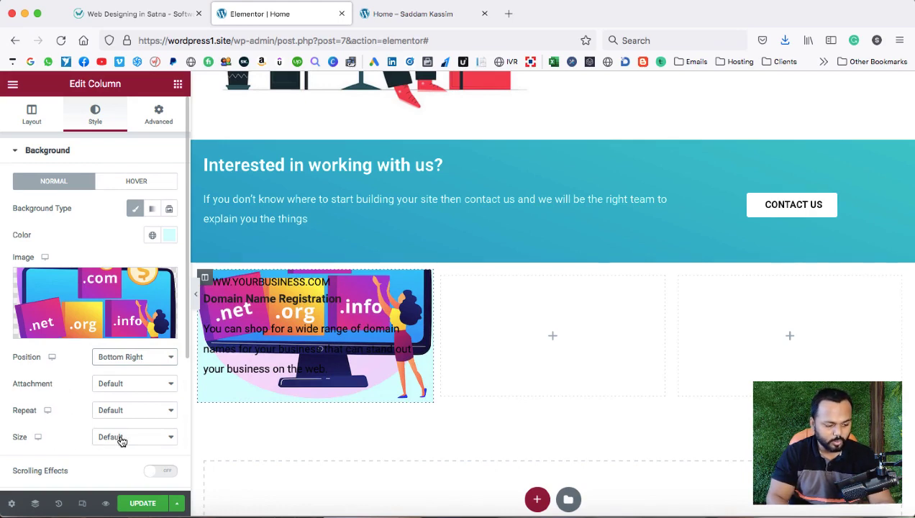
click(121, 412)
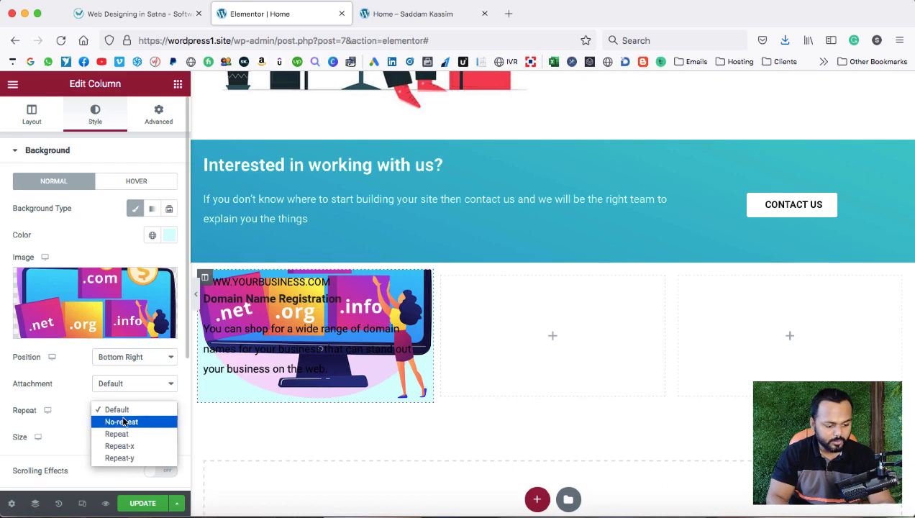
click(122, 422)
scroll(84, 417, down, 3)
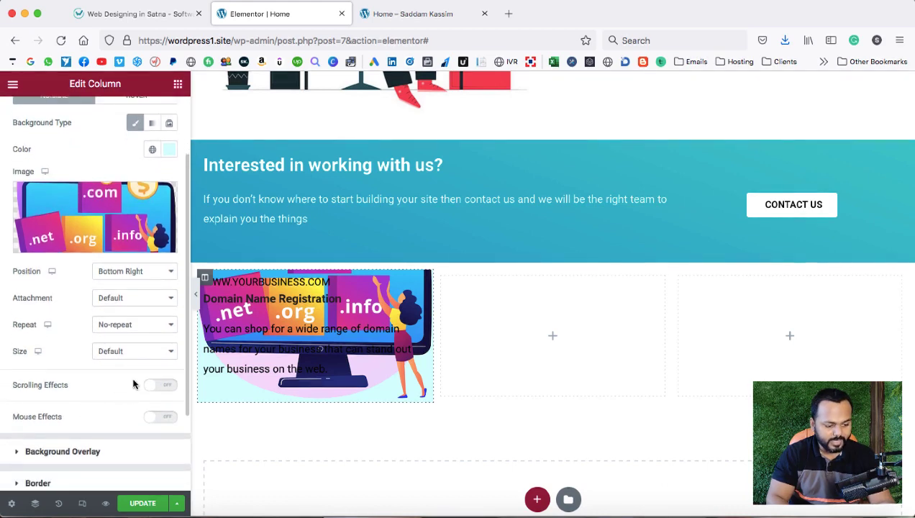
click(135, 351)
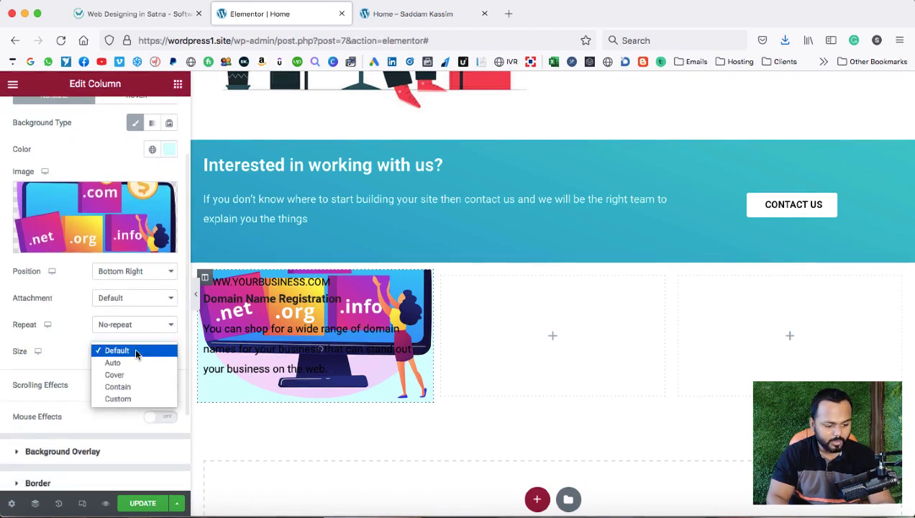
click(129, 399)
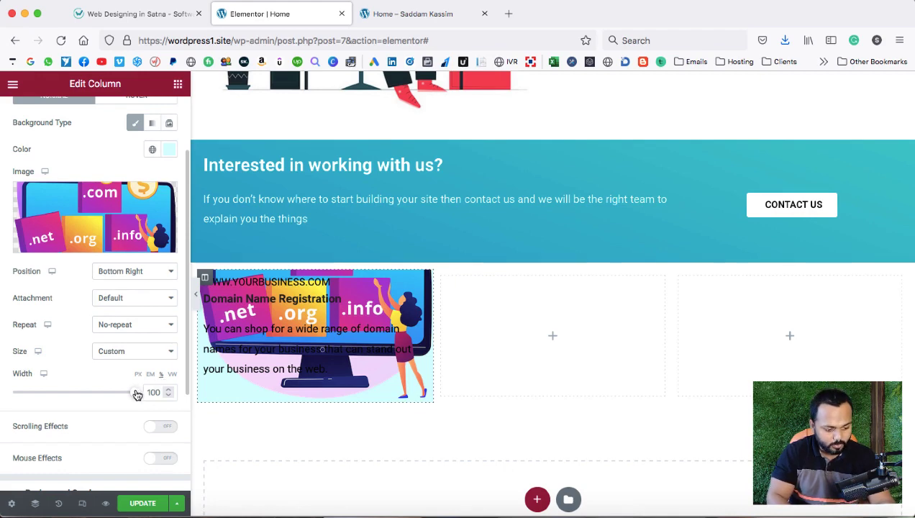
drag(137, 394, 51, 394)
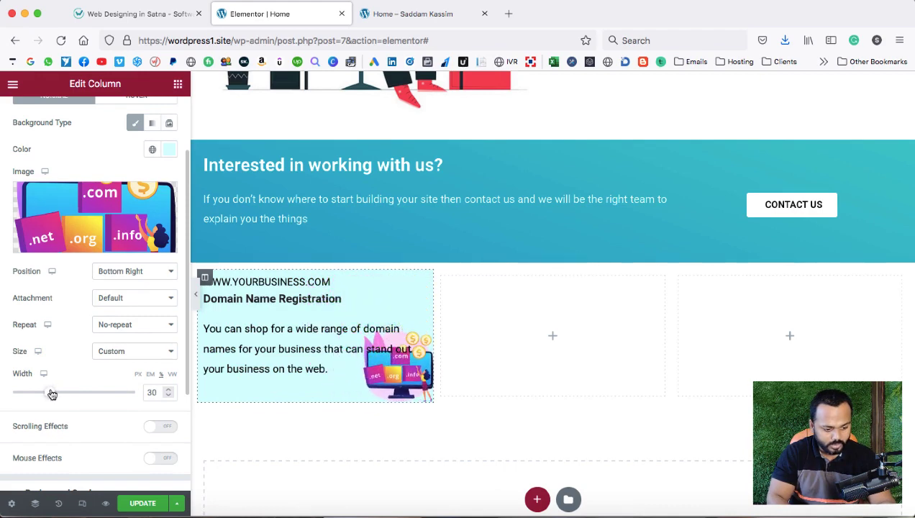
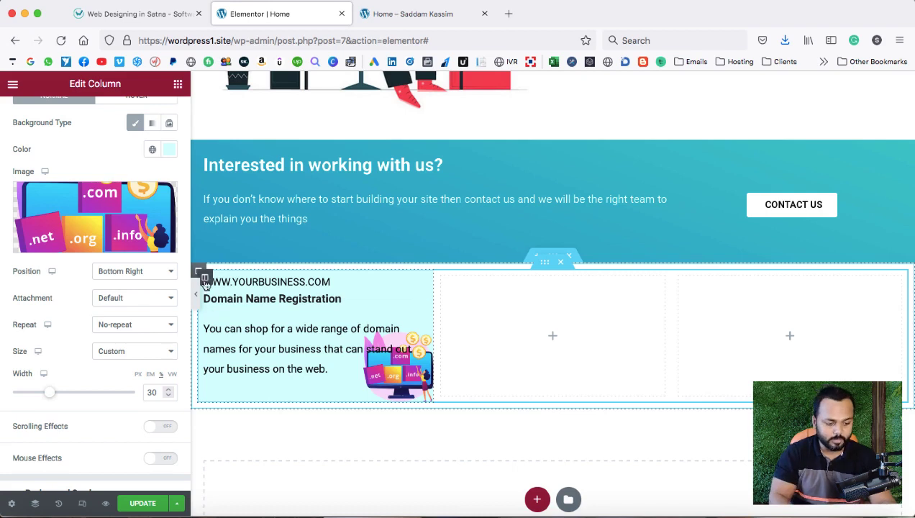
Set the Domain Name Registration column's linked padding to 25 px on all sides.
scroll(139, 198, up, 3)
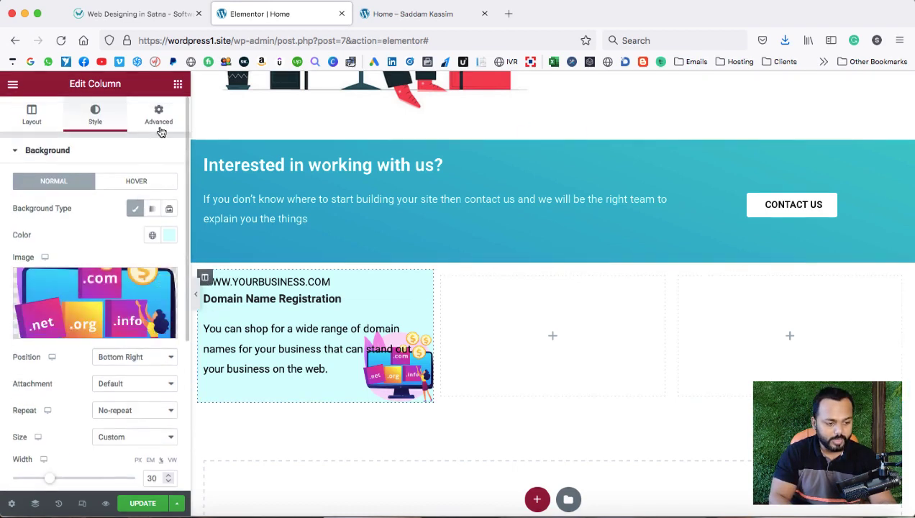
click(160, 117)
click(39, 244)
click(39, 243)
click(38, 244)
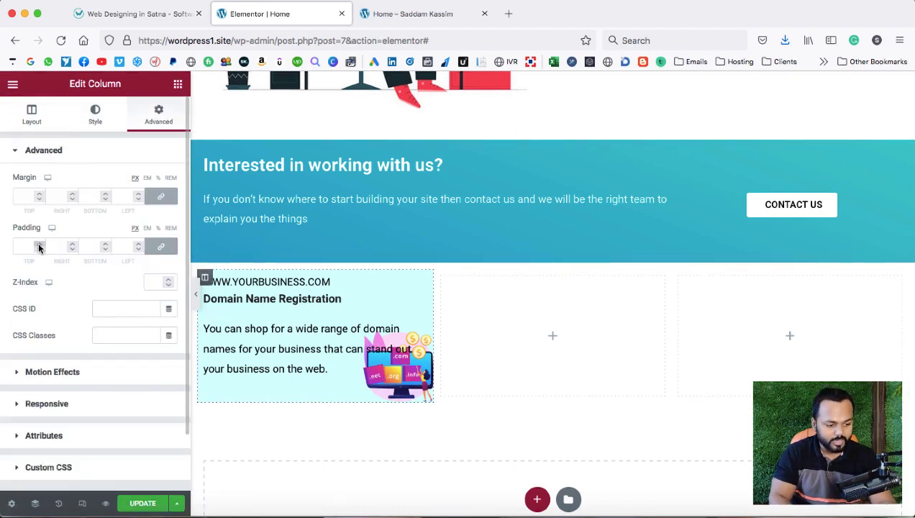
click(39, 243)
click(39, 244)
drag(39, 246, 39, 246)
click(39, 246)
click(39, 246)
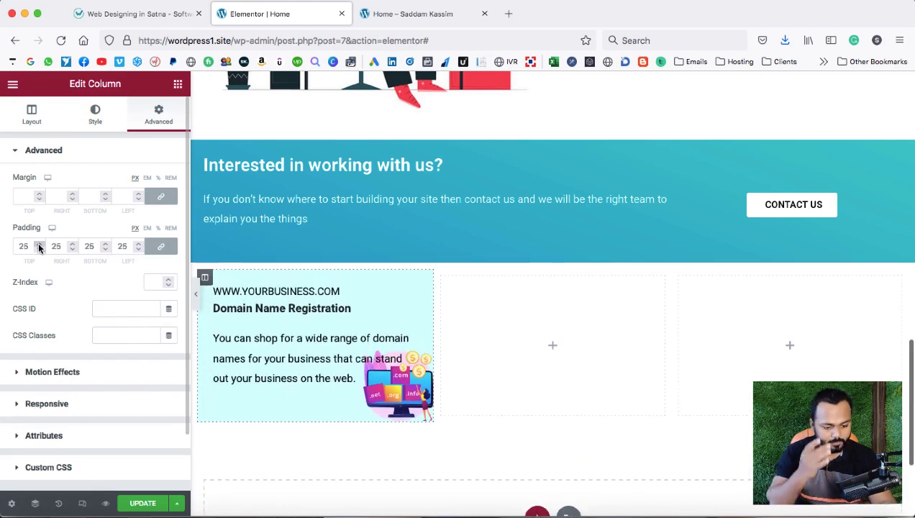
click(39, 246)
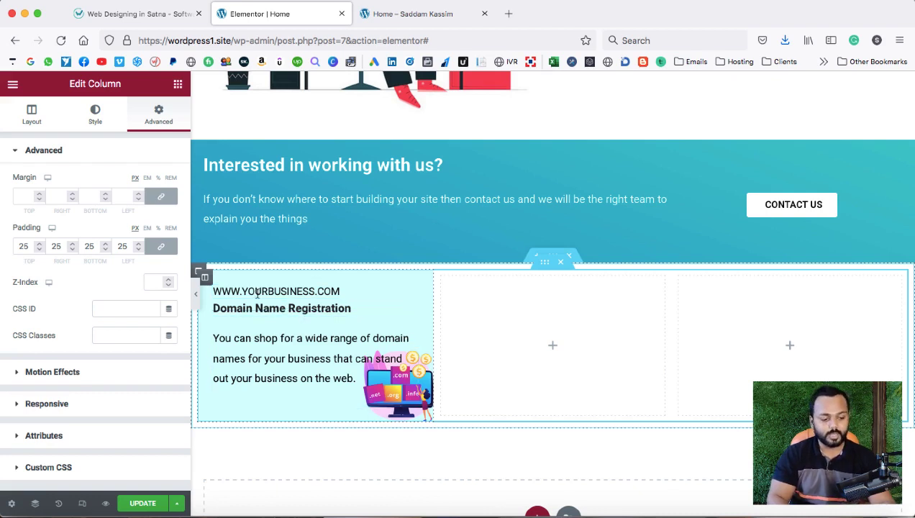
Duplicate the Domain Name Registration column twice, deleting the empty fourth column after each copy.
right_click(205, 278)
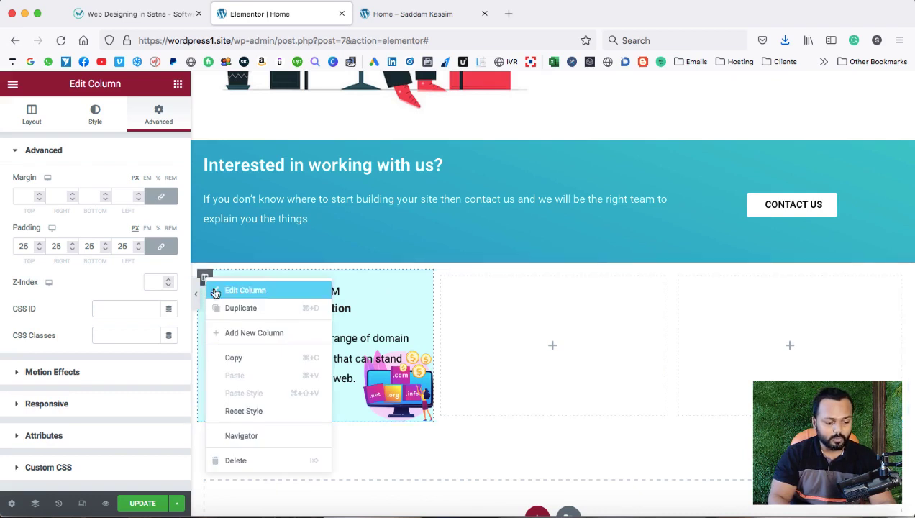
click(230, 313)
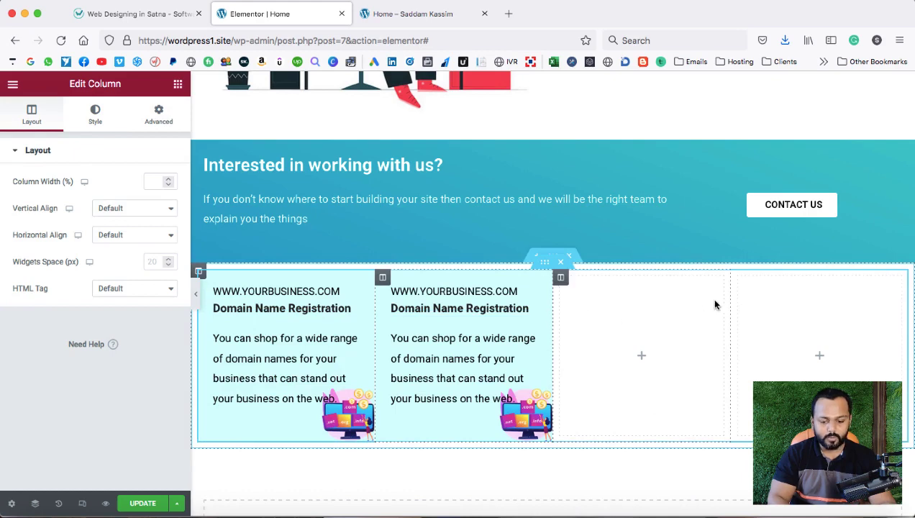
right_click(738, 279)
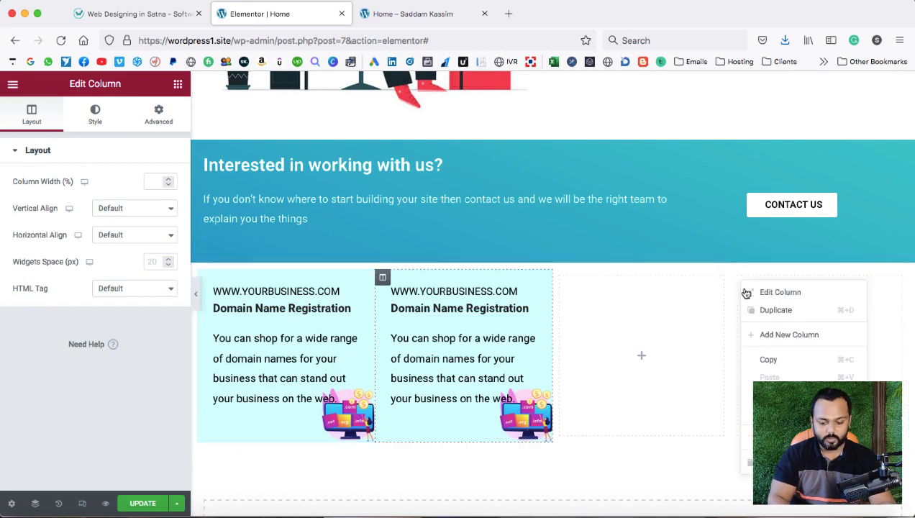
click(770, 462)
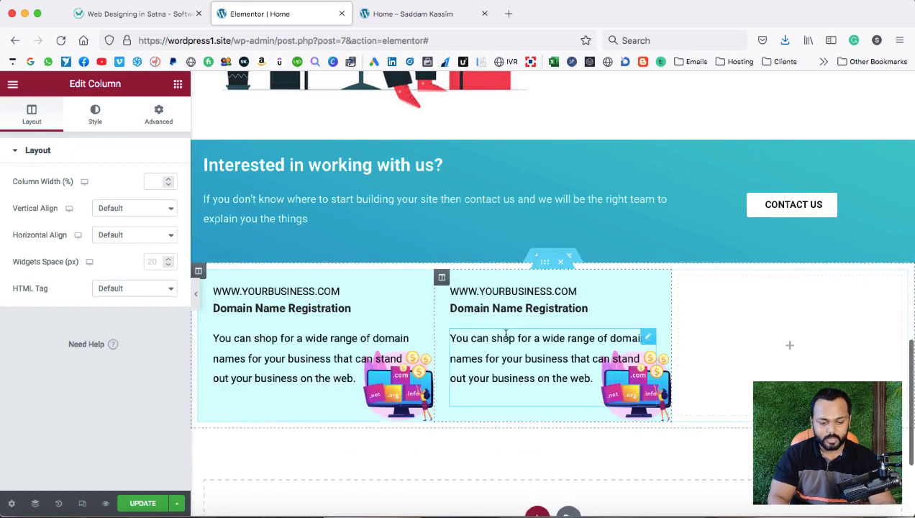
right_click(442, 280)
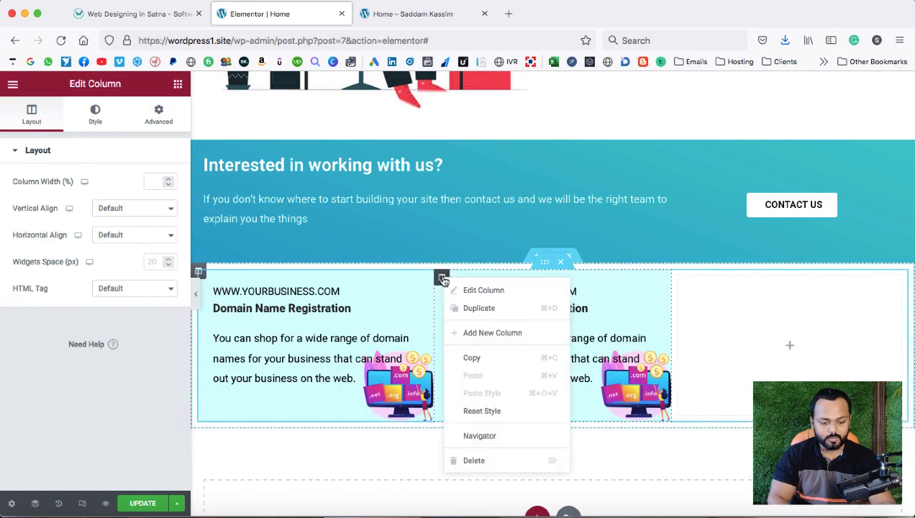
click(465, 307)
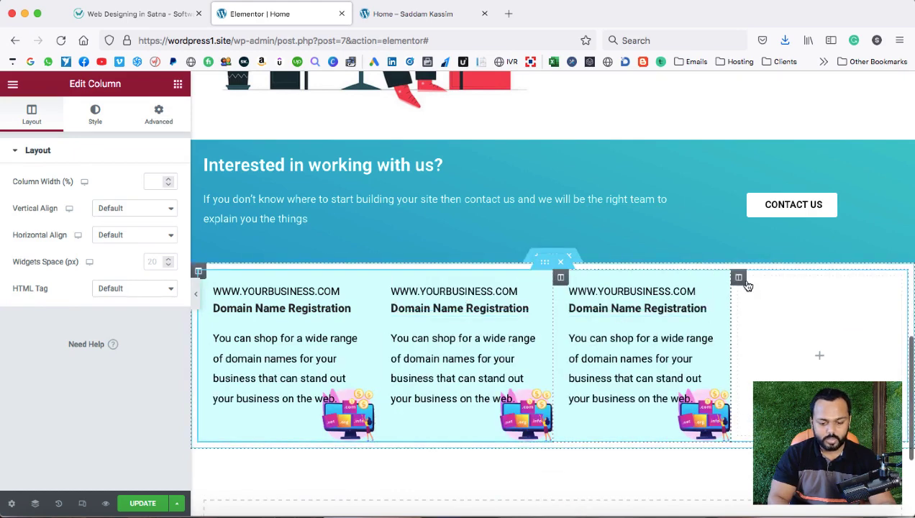
right_click(738, 278)
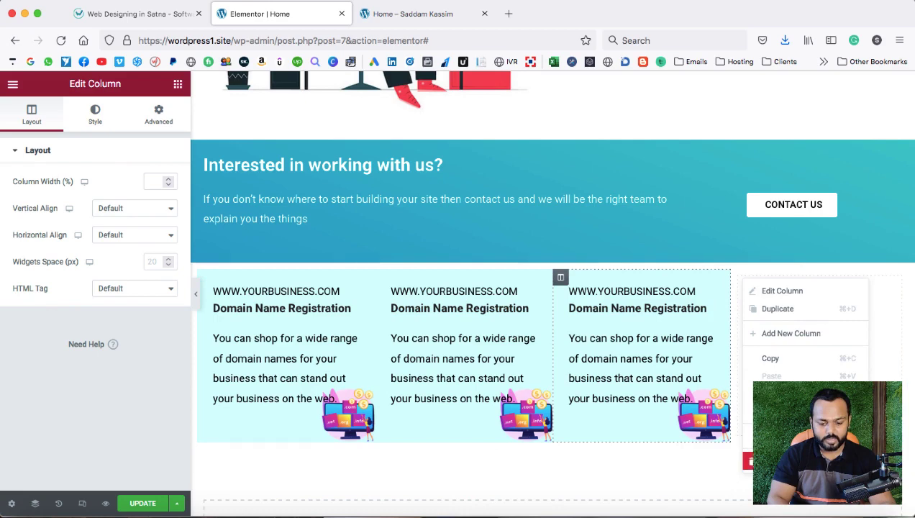
click(748, 461)
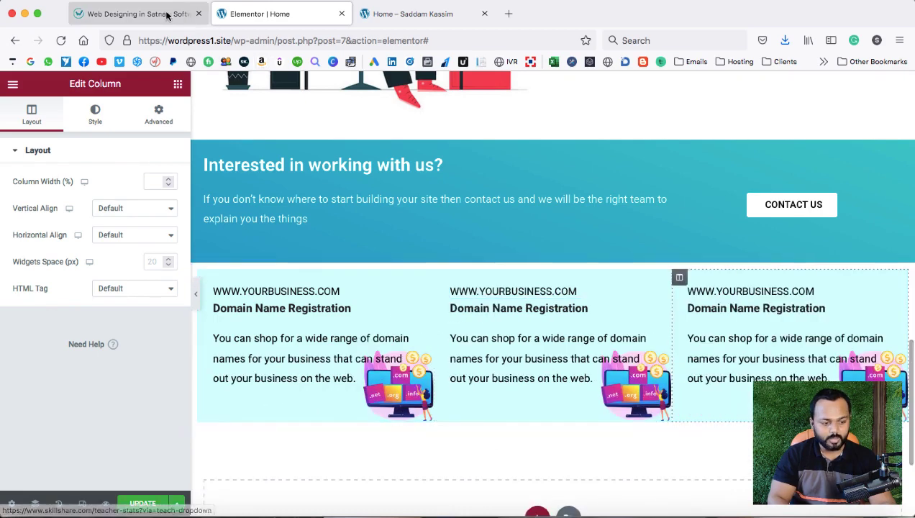
Inspect the reference site's Personal Website card and sample its teal overlay colour.
click(164, 15)
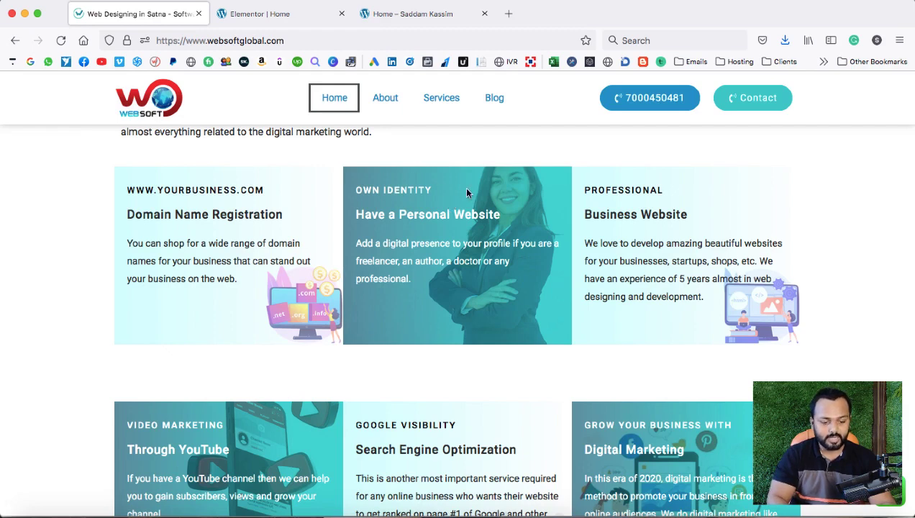
right_click(345, 176)
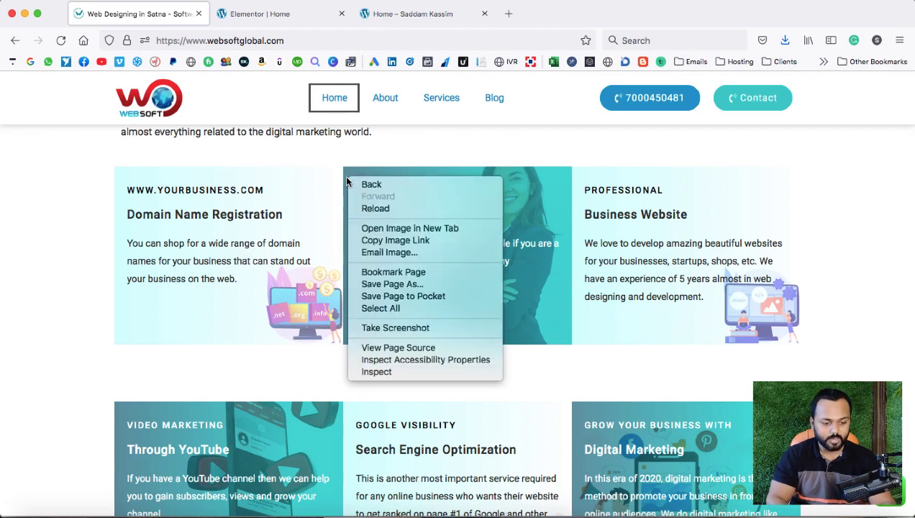
click(384, 371)
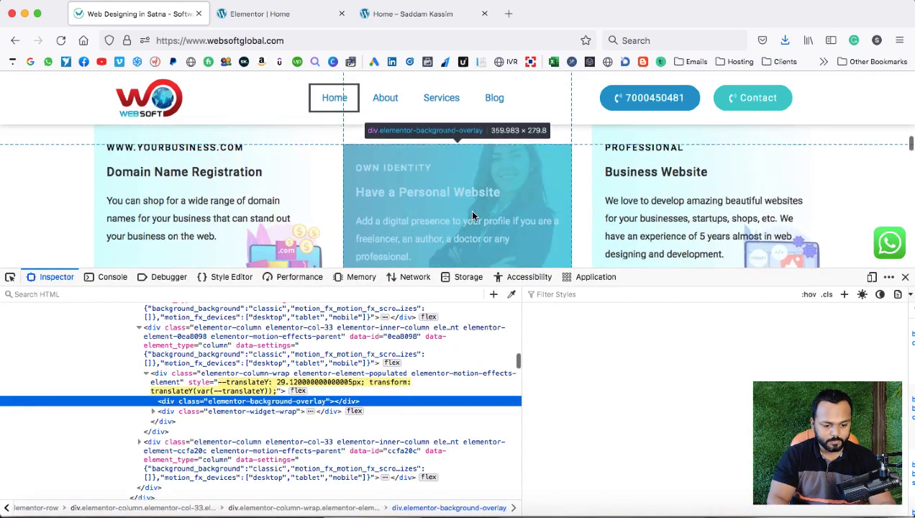
click(511, 297)
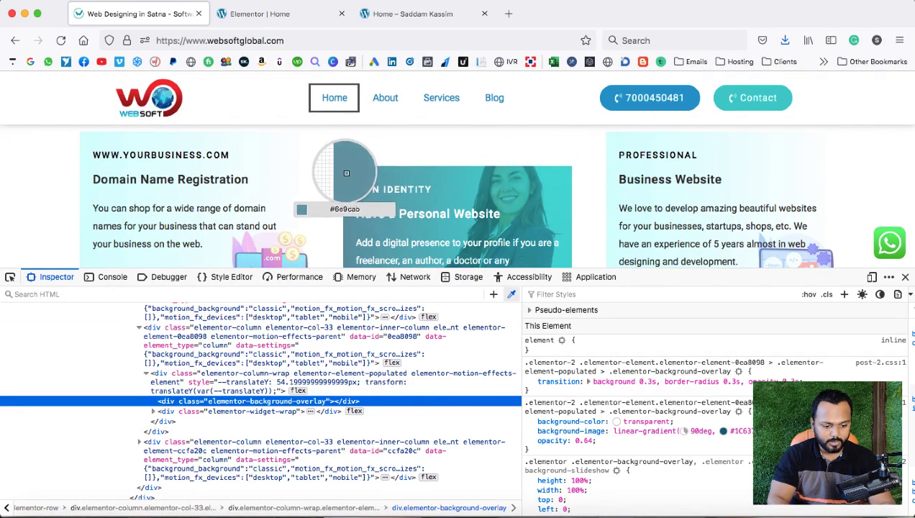
click(260, 13)
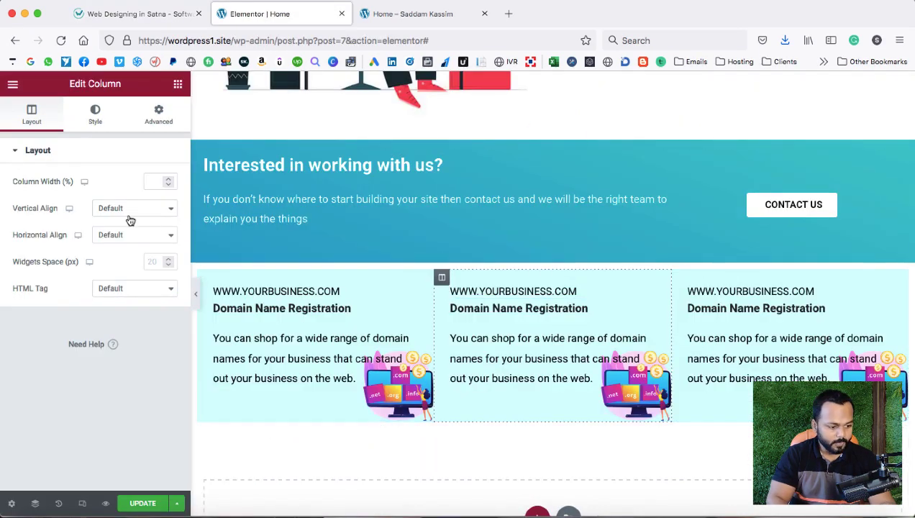
Switch the middle column background to Gradient with a muted blue-grey first colour.
click(93, 117)
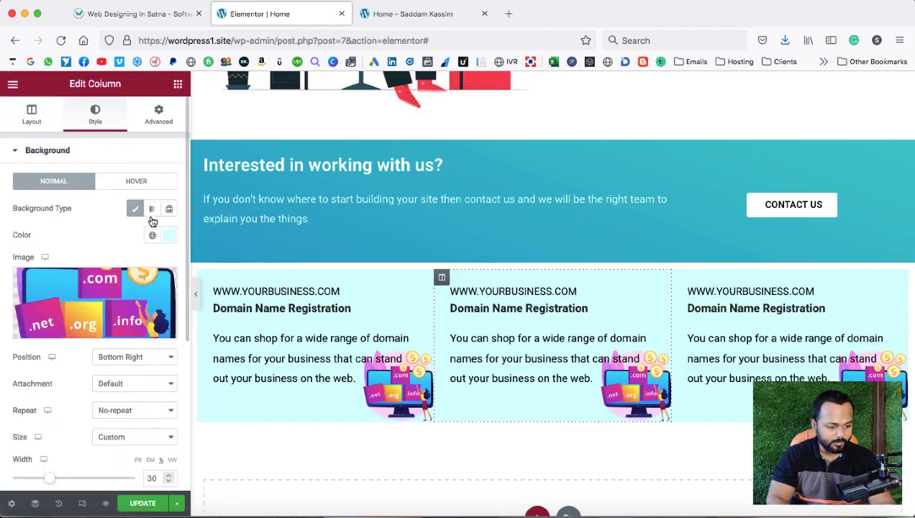
click(152, 208)
click(167, 236)
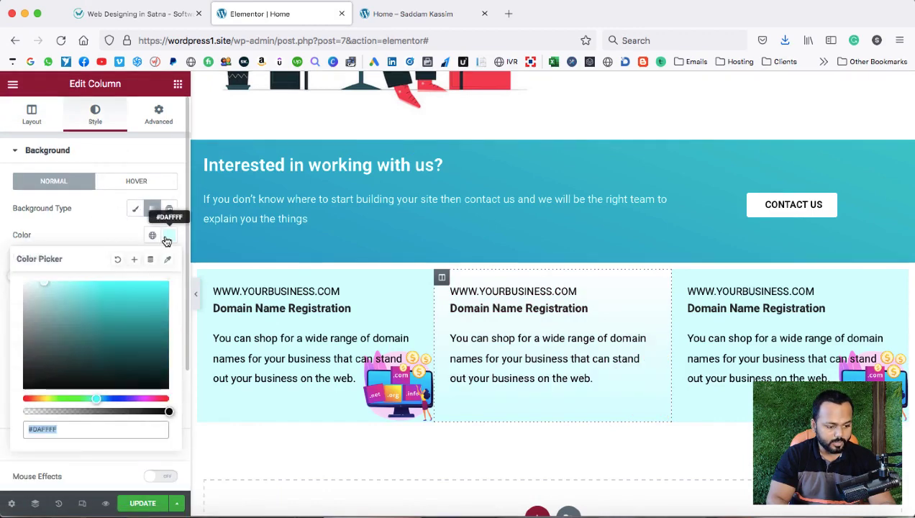
click(103, 398)
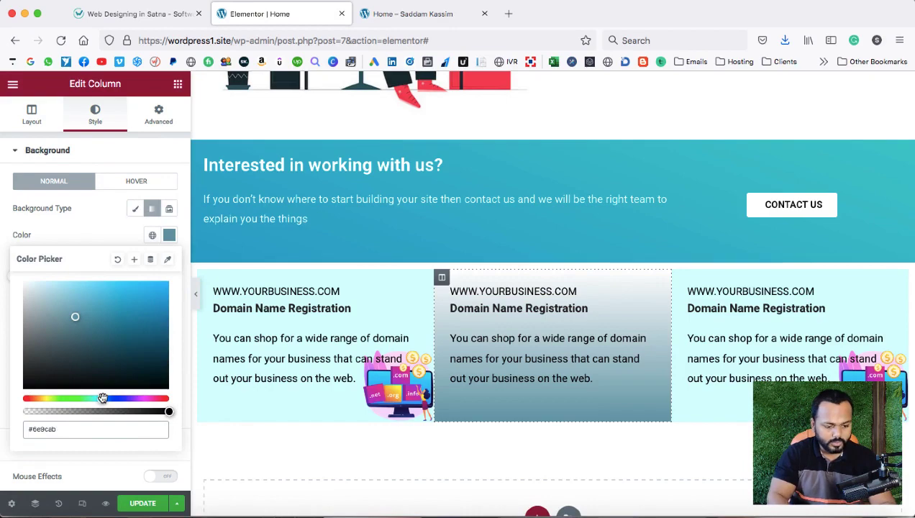
click(167, 17)
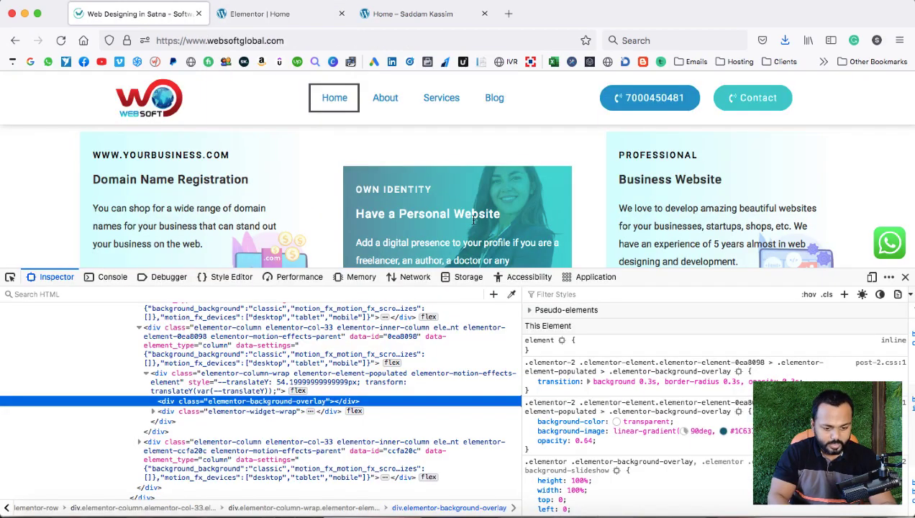
click(511, 294)
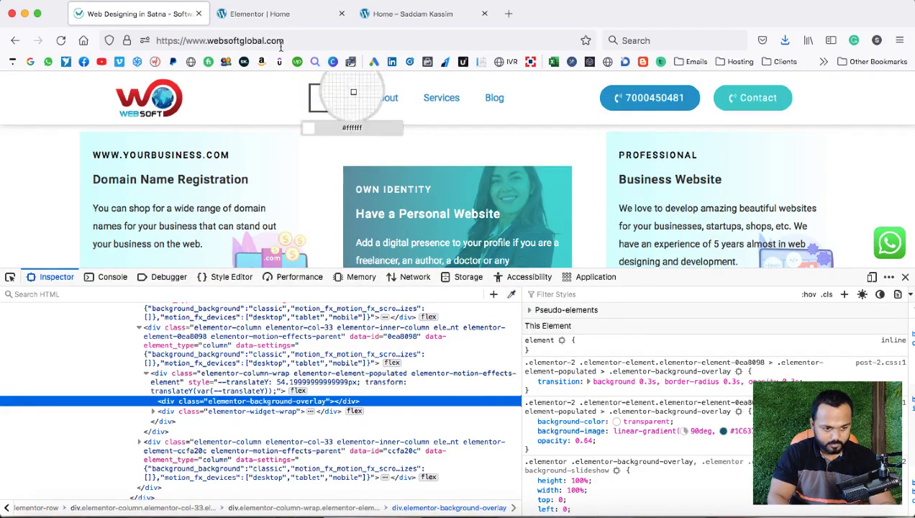
click(306, 16)
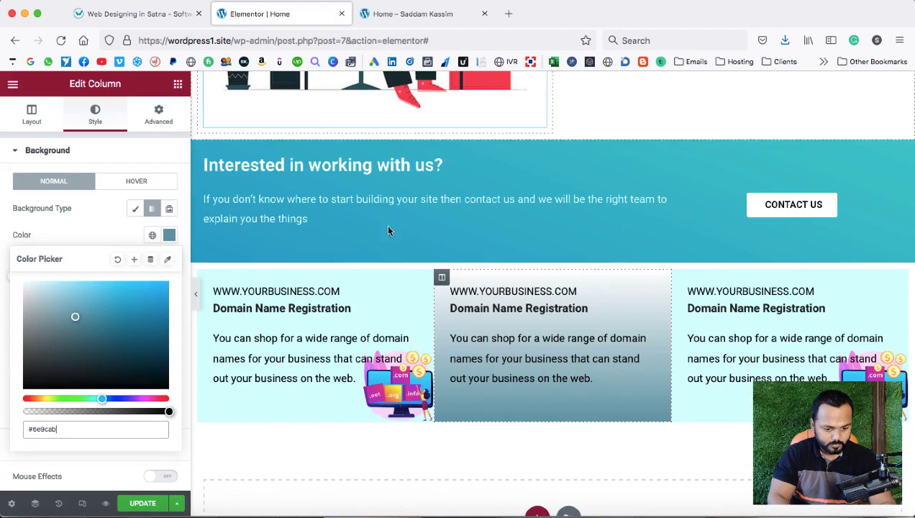
Paste teal as the second colour at 200 degrees, then revert to Classic keeping #6e9cab.
click(77, 211)
click(167, 304)
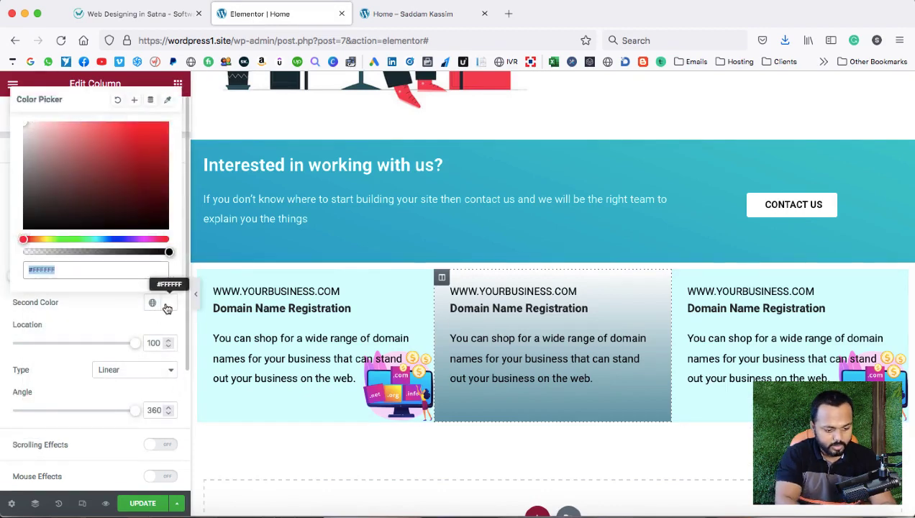
key(ctrl+v)
click(97, 317)
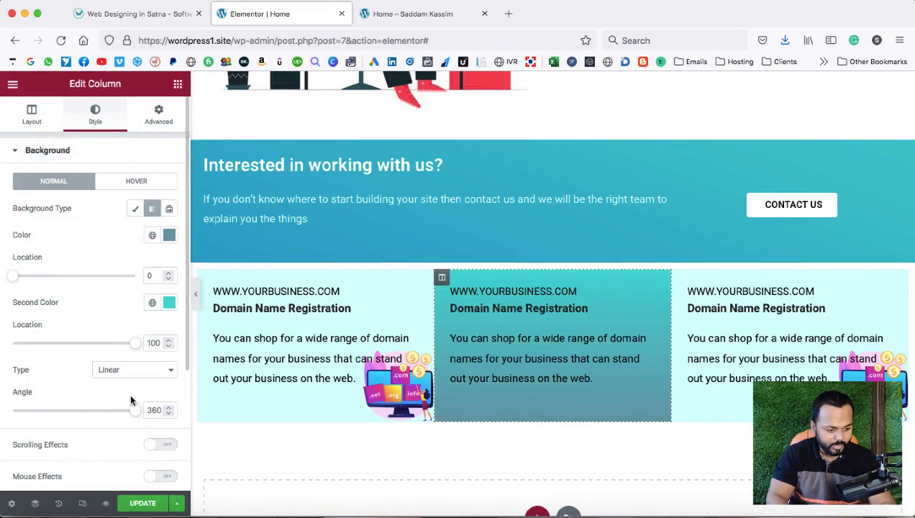
drag(132, 415, 79, 412)
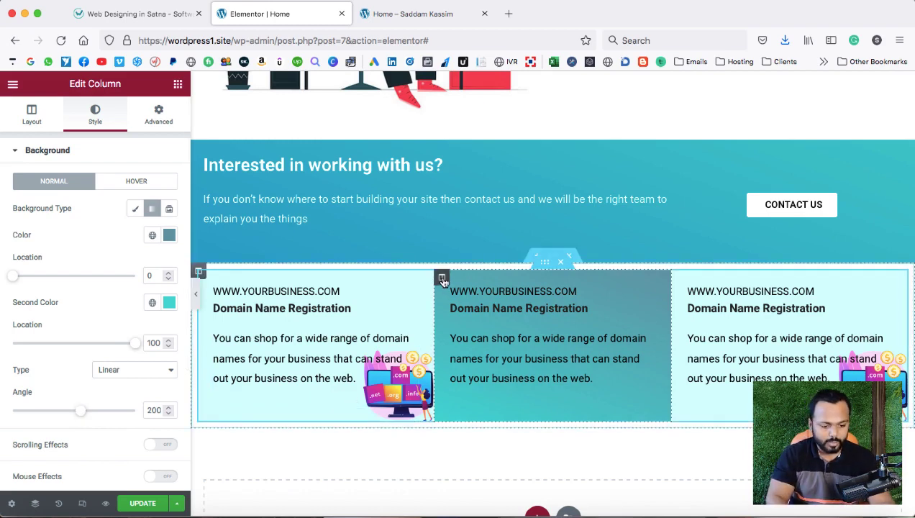
click(134, 208)
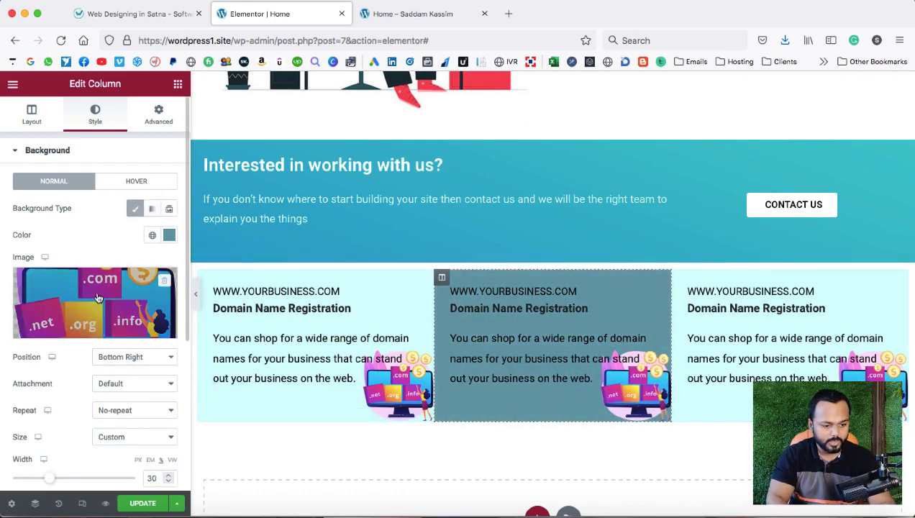
click(137, 13)
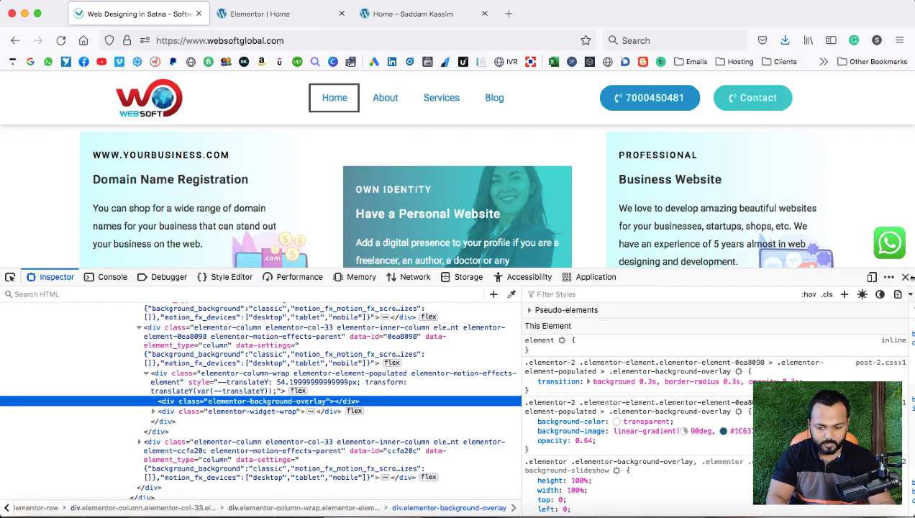
Save the reference site's businesswoman photo as a JPEG into the 123 folder.
click(905, 277)
right_click(544, 224)
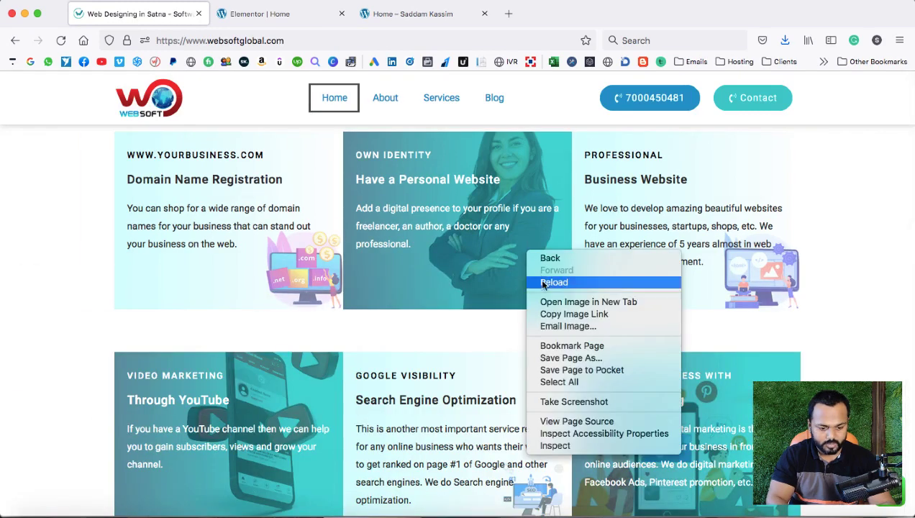
click(565, 300)
click(292, 15)
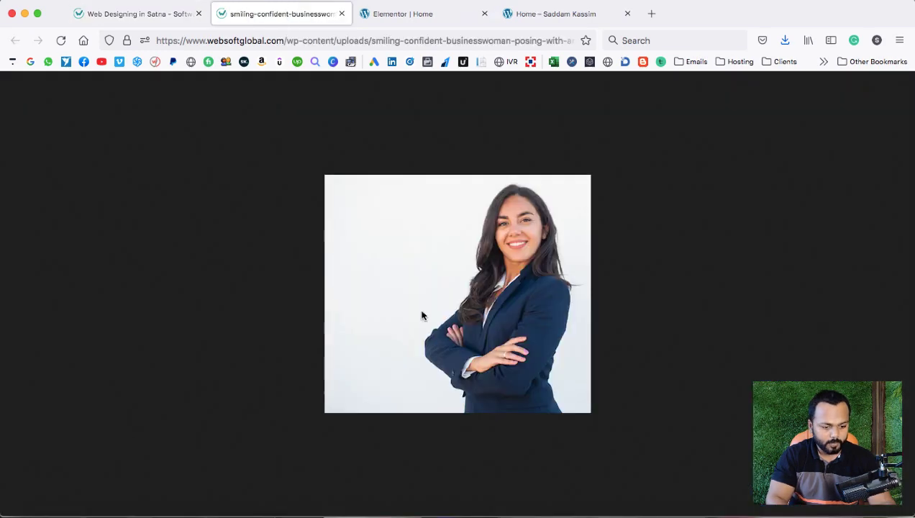
right_click(421, 313)
click(468, 318)
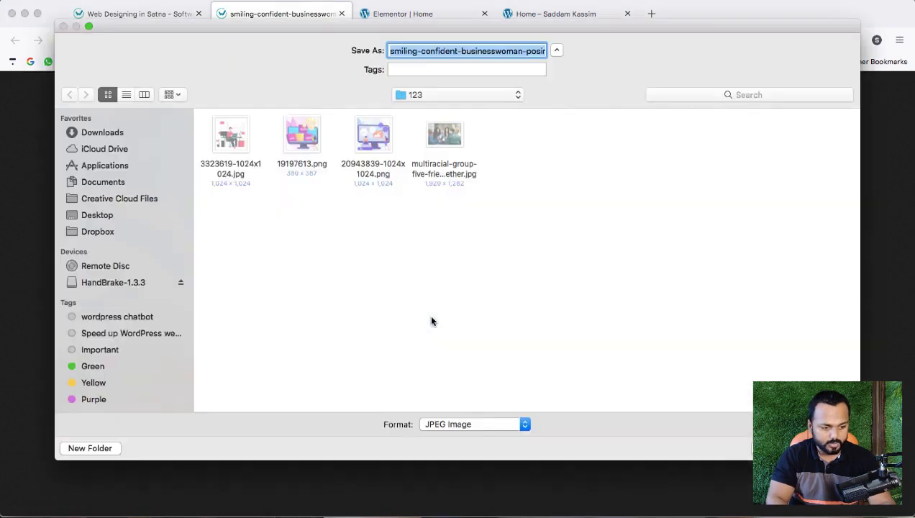
key(Return)
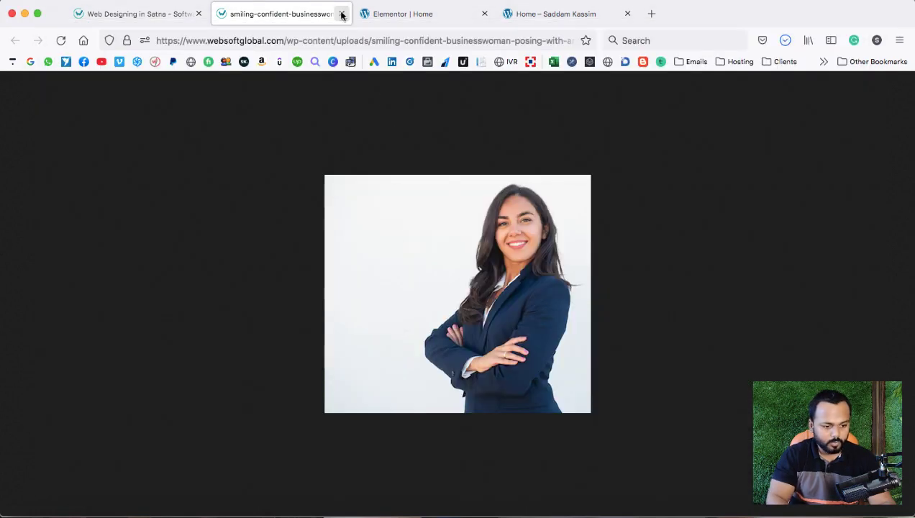
click(342, 14)
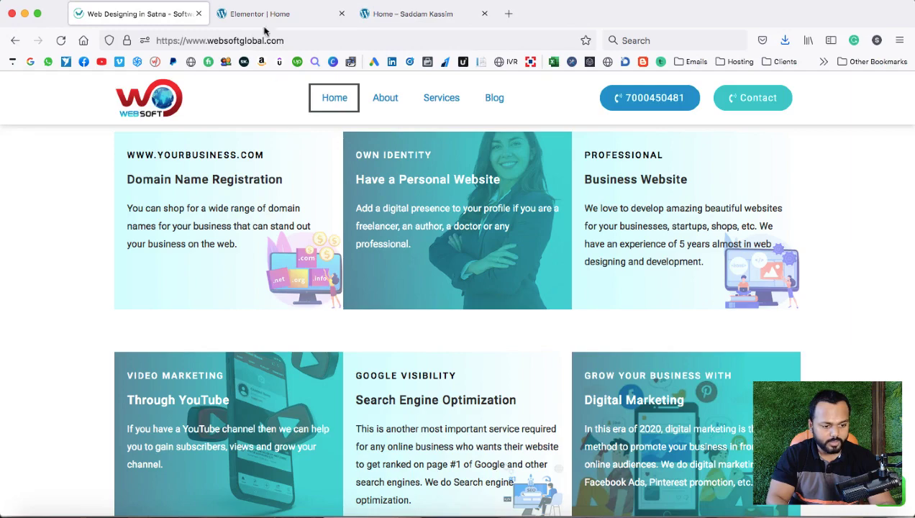
click(262, 15)
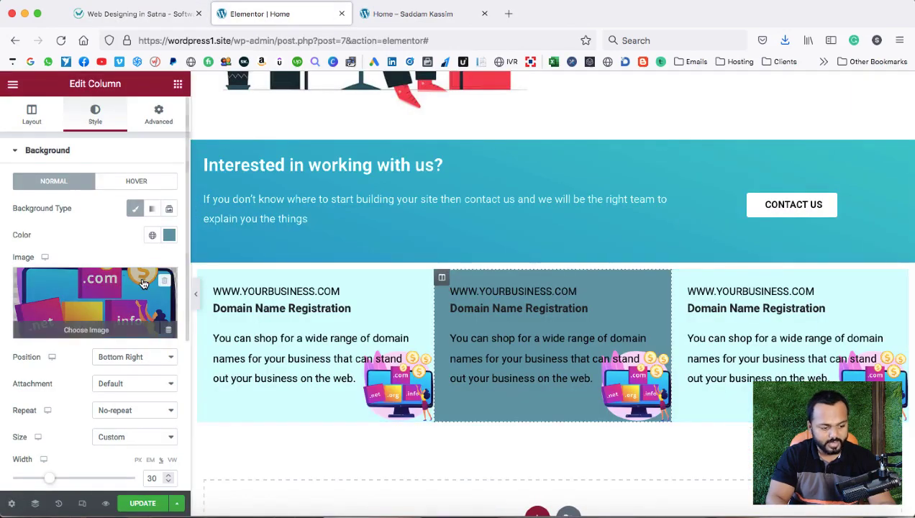
Upload the businesswoman photo and insert it as the middle column's background image.
click(82, 284)
click(173, 135)
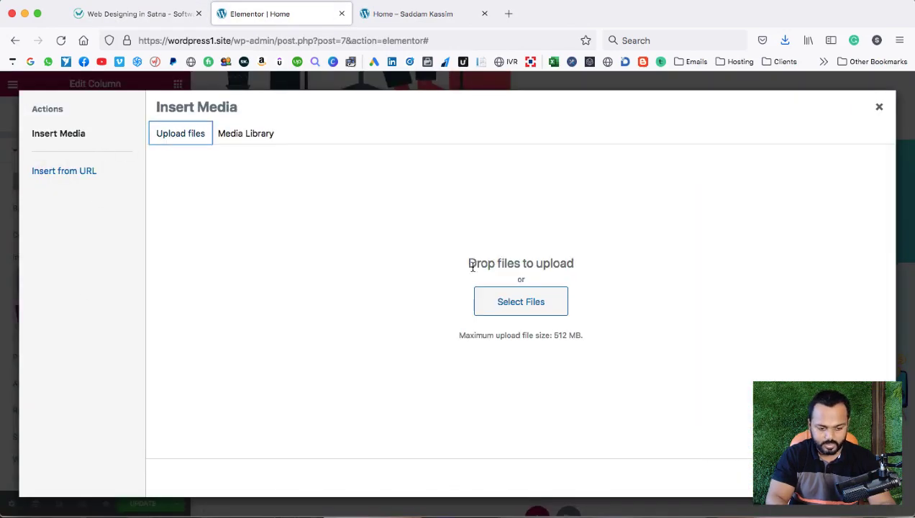
click(506, 309)
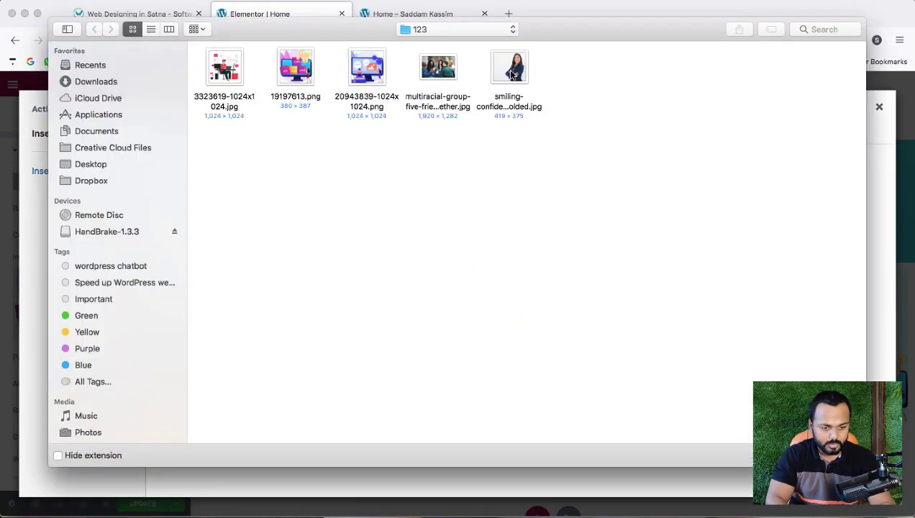
double_click(509, 70)
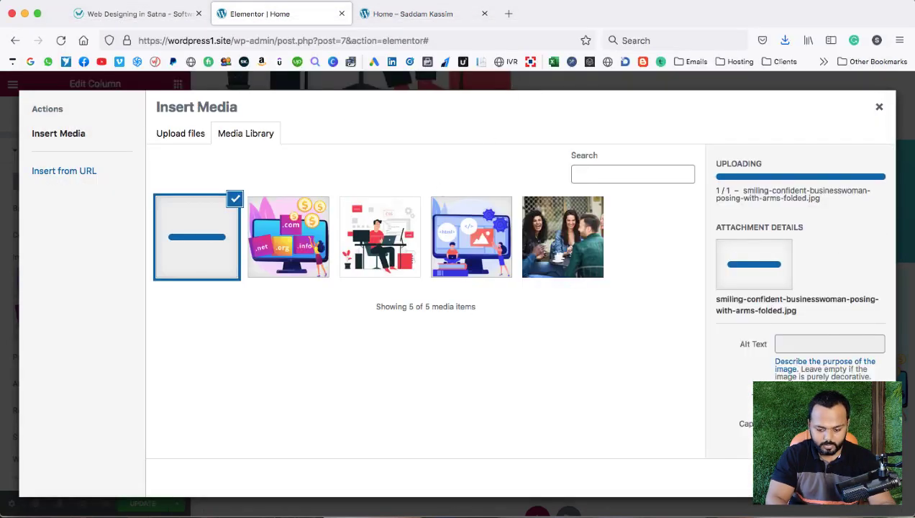
click(856, 477)
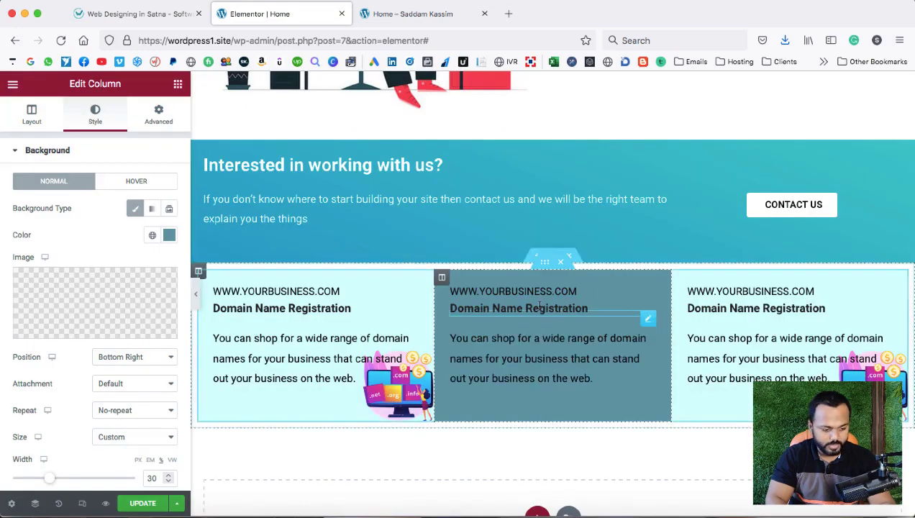
Set the background image position to Center Right and size to Cover.
click(140, 358)
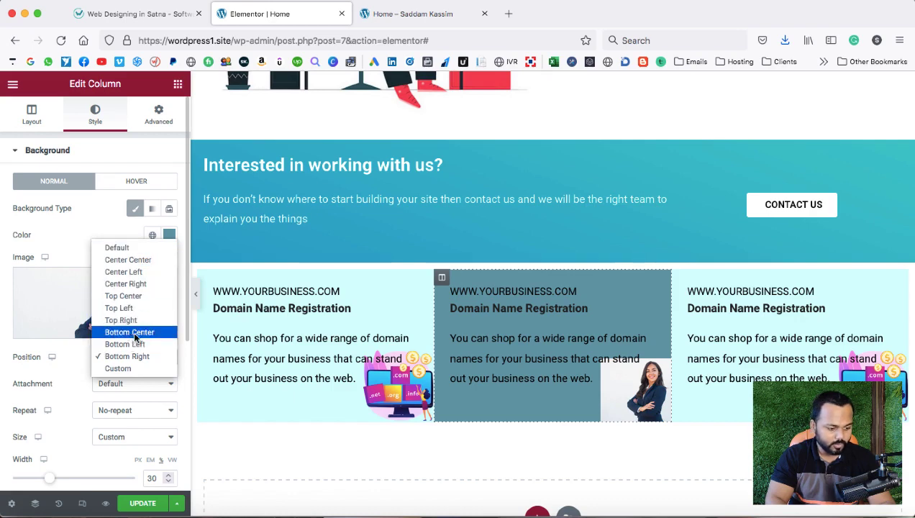
click(130, 288)
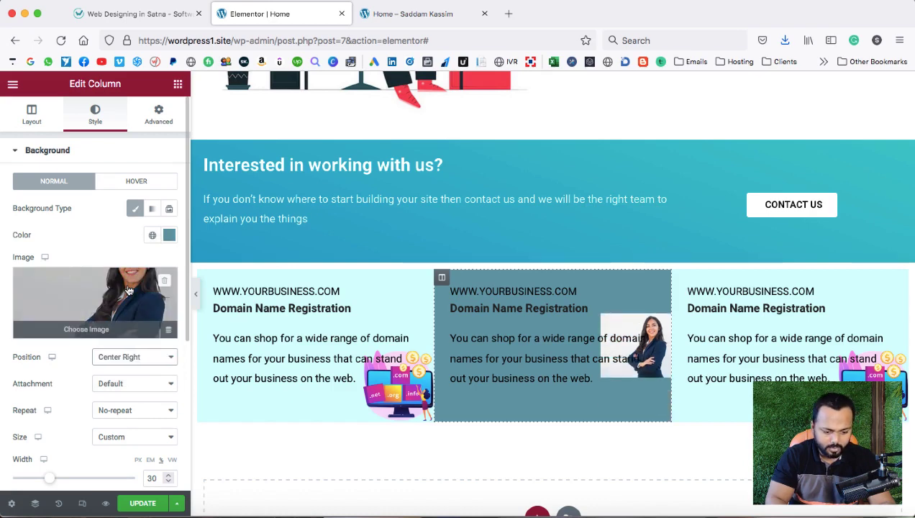
scroll(90, 410, down, 1)
click(118, 416)
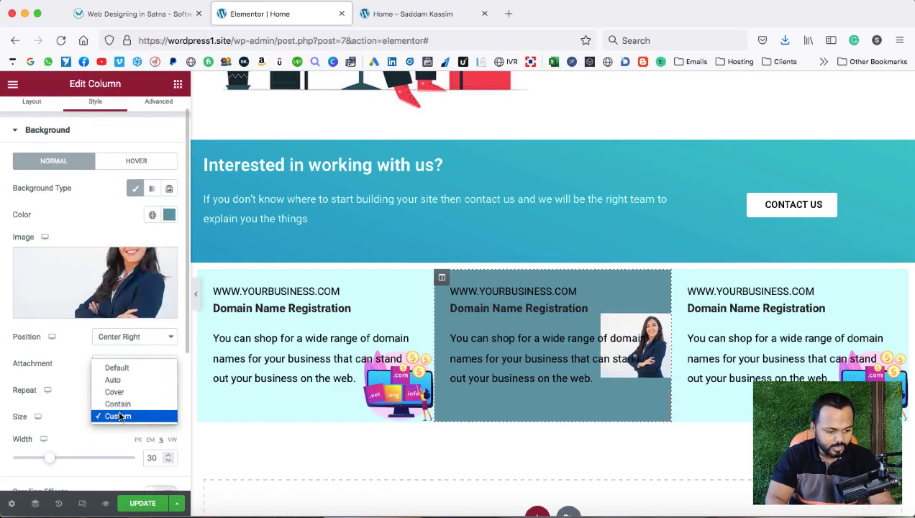
click(115, 391)
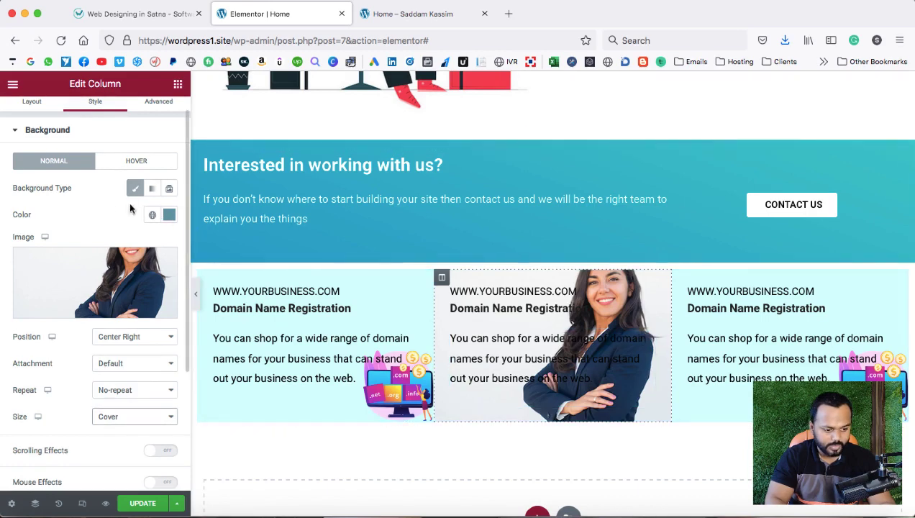
click(288, 308)
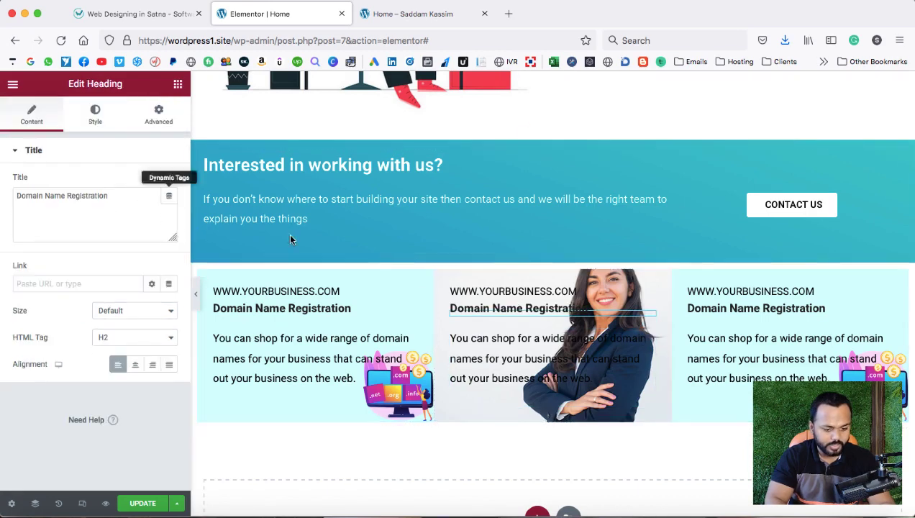
click(441, 277)
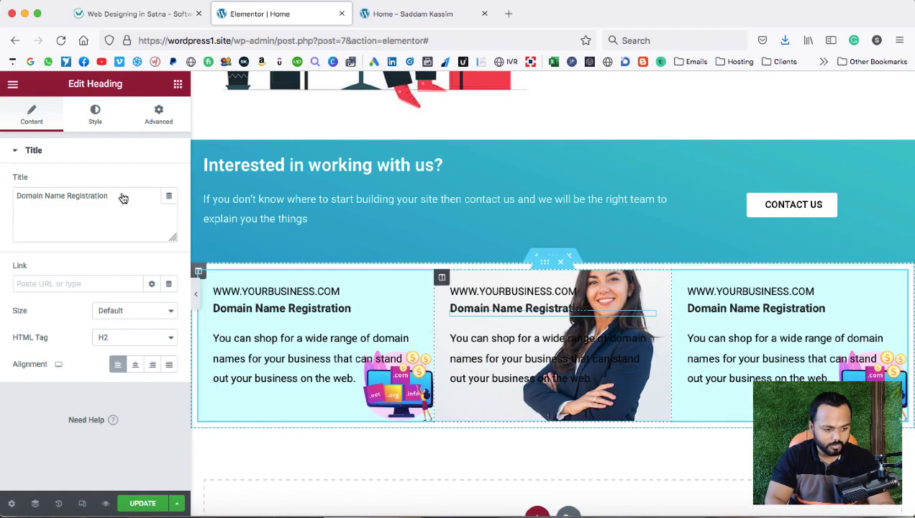
click(152, 209)
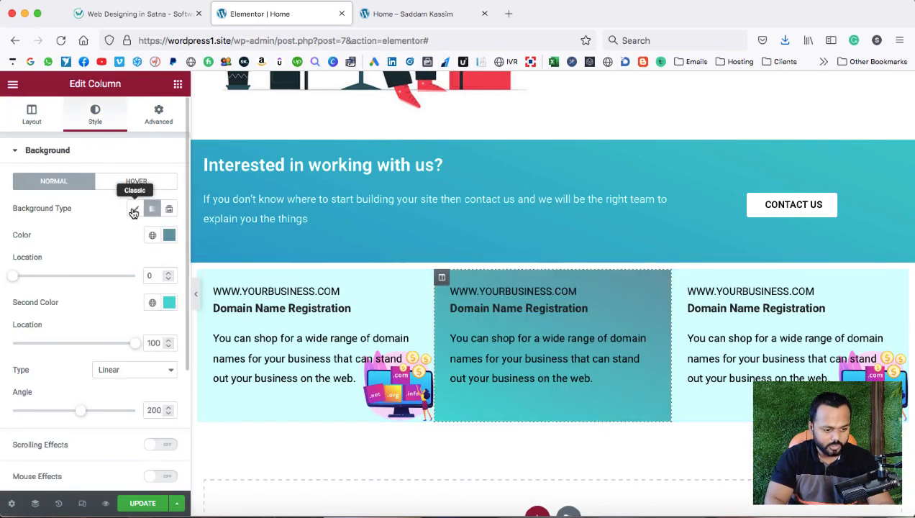
click(135, 208)
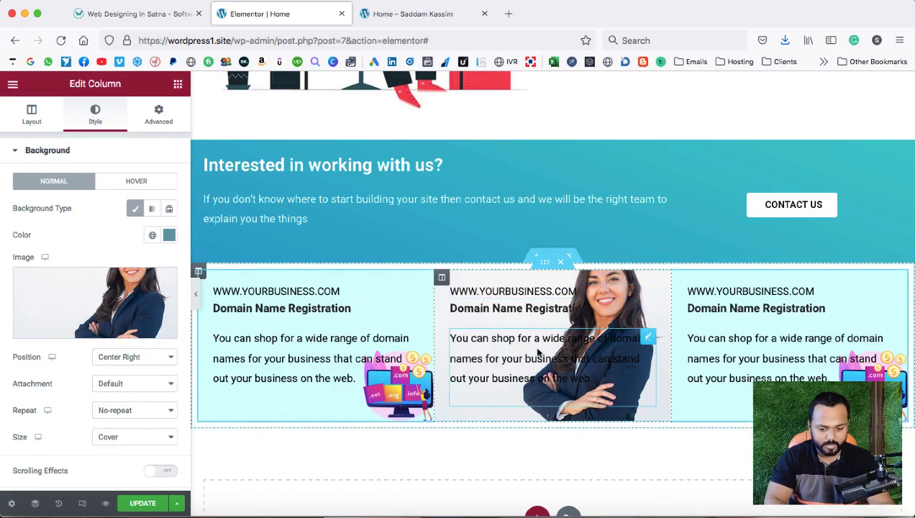
scroll(657, 337, down, 1)
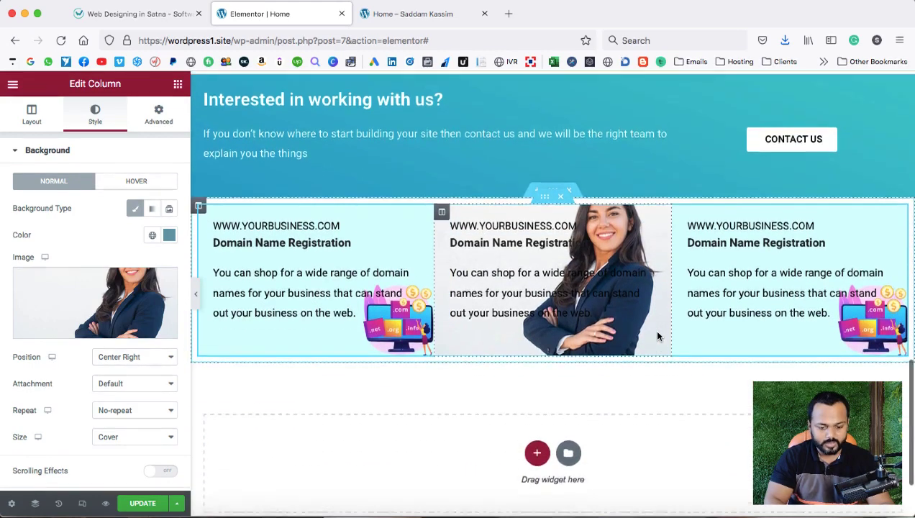
click(155, 16)
scroll(447, 221, up, 2)
scroll(447, 221, up, 1)
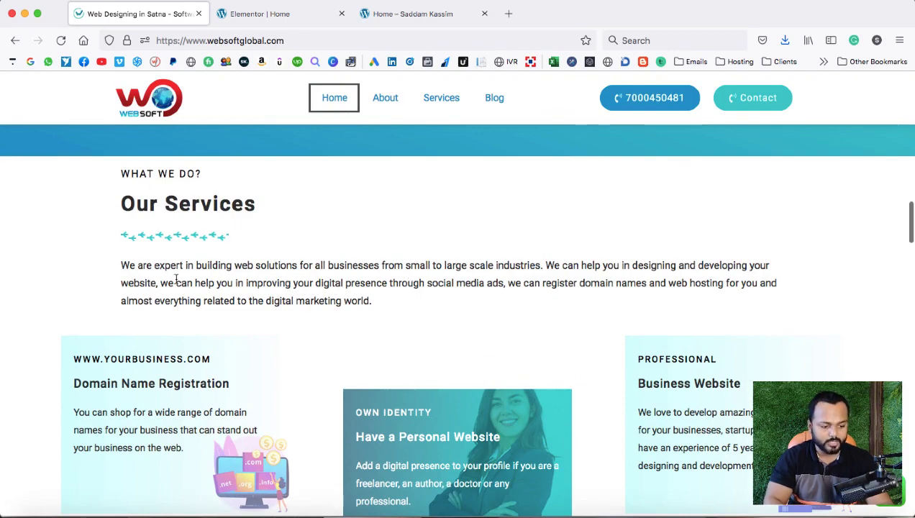
scroll(369, 259, down, 10)
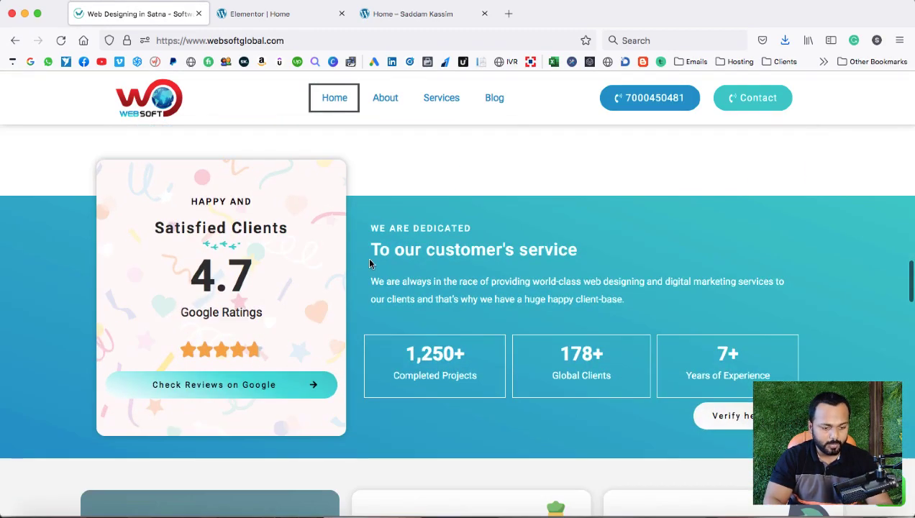
scroll(331, 258, down, 1)
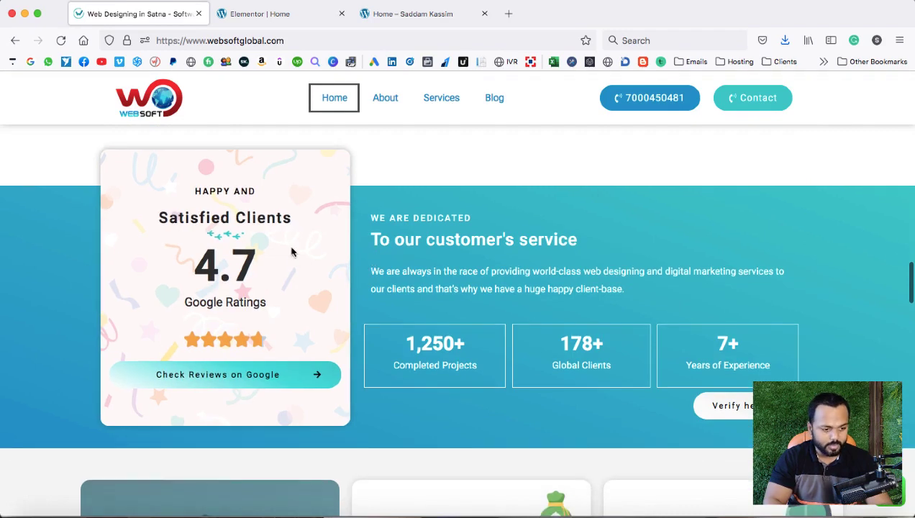
click(62, 42)
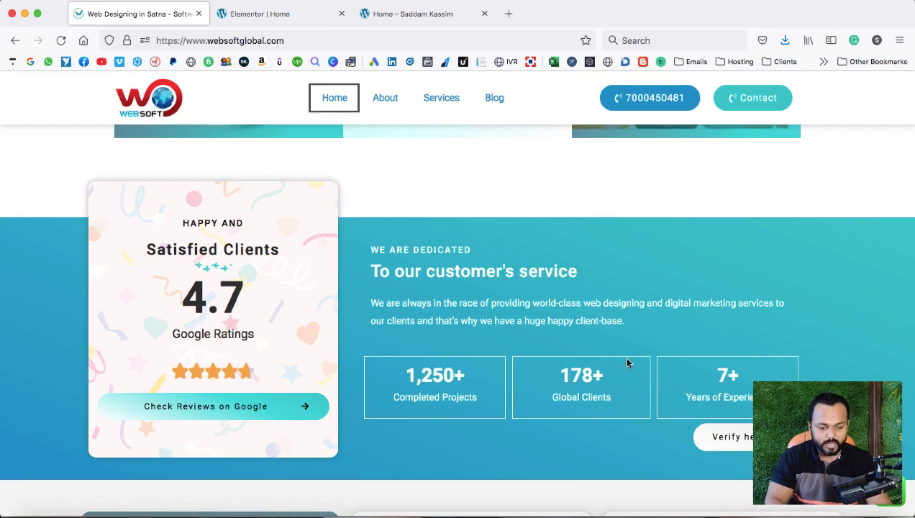
click(259, 15)
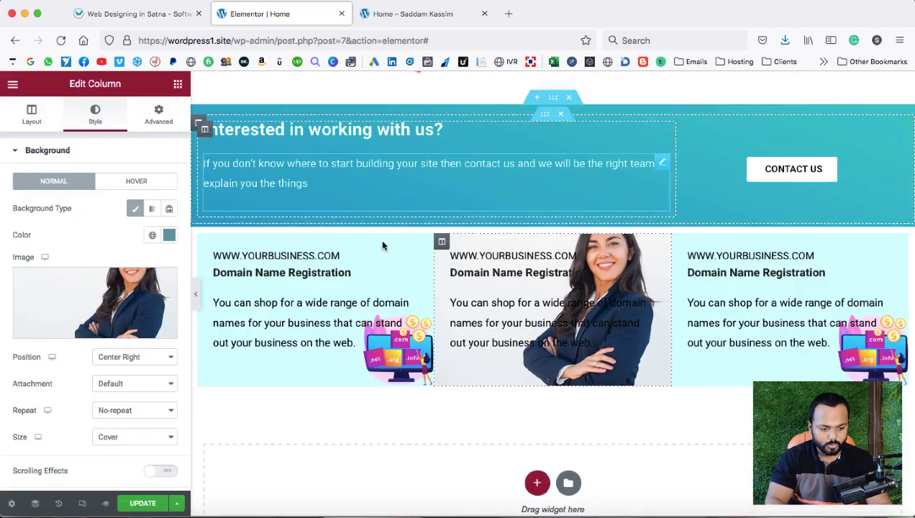
Add a new single-column section at the bottom with 72 top and bottom margin.
scroll(382, 245, down, 4)
click(537, 355)
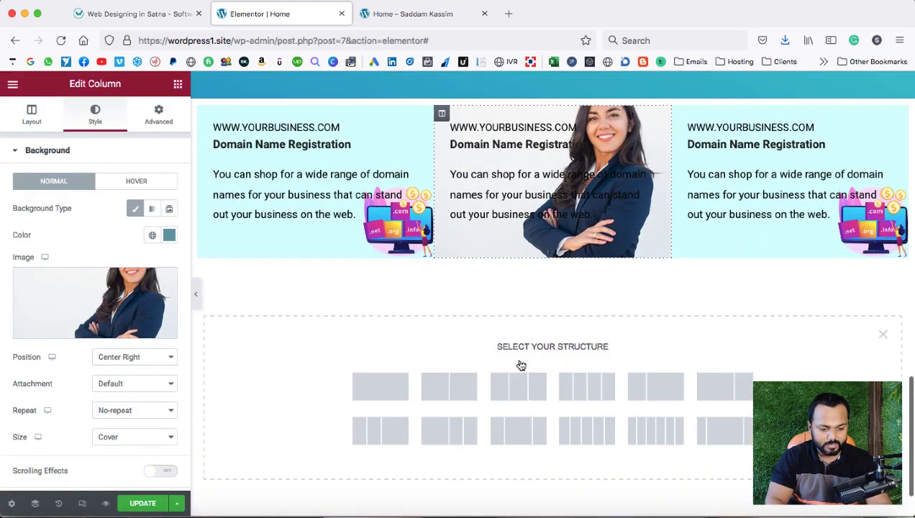
click(388, 385)
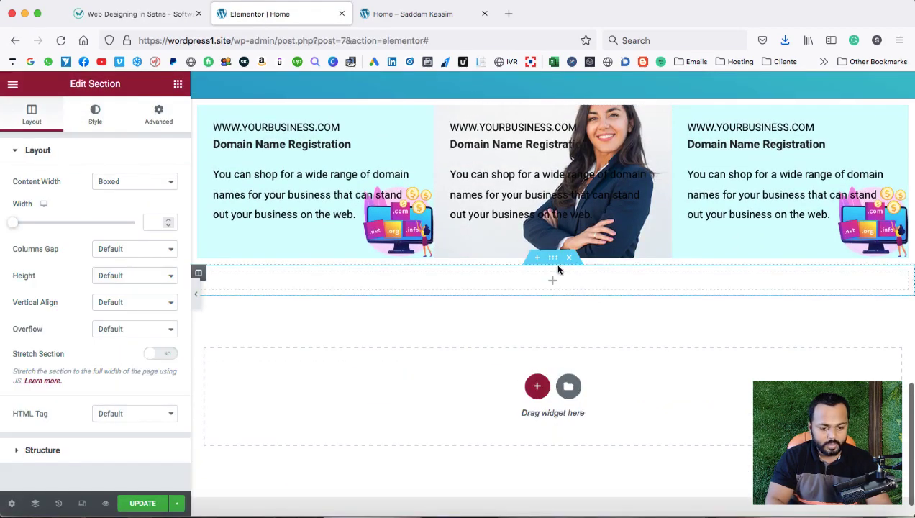
click(158, 116)
click(40, 195)
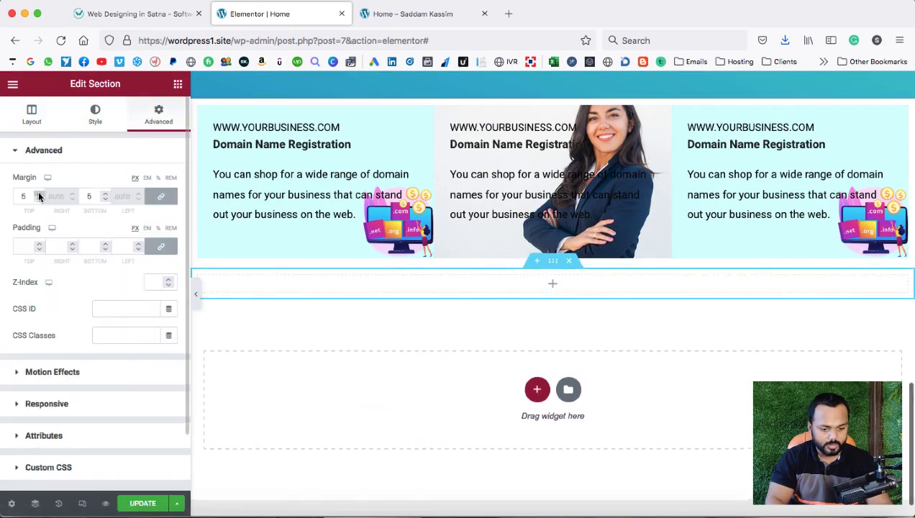
drag(39, 196, 39, 195)
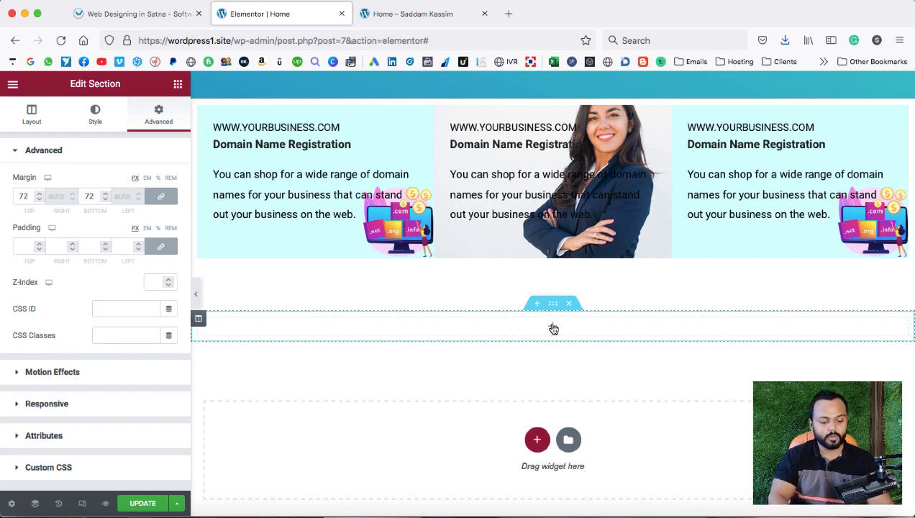
Split the new section into two columns, resizing the left to about one third.
right_click(201, 323)
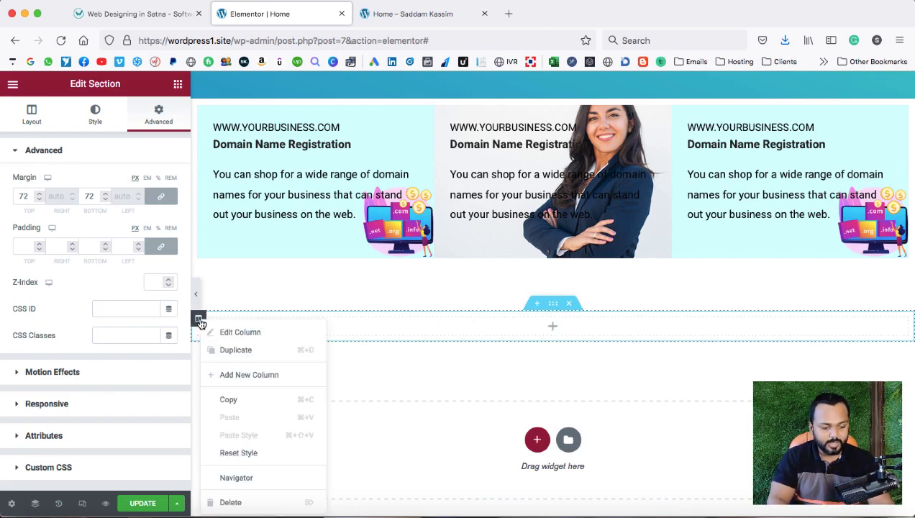
click(235, 375)
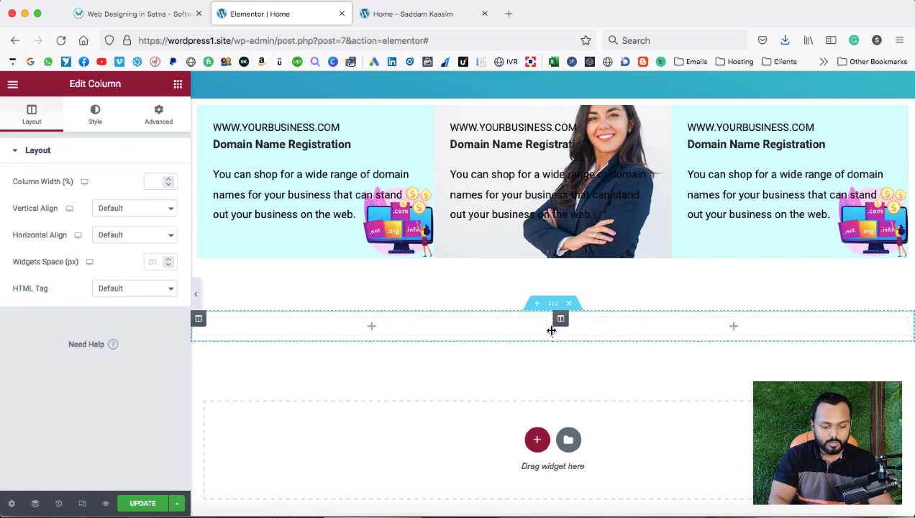
drag(551, 330, 488, 330)
drag(474, 331, 430, 328)
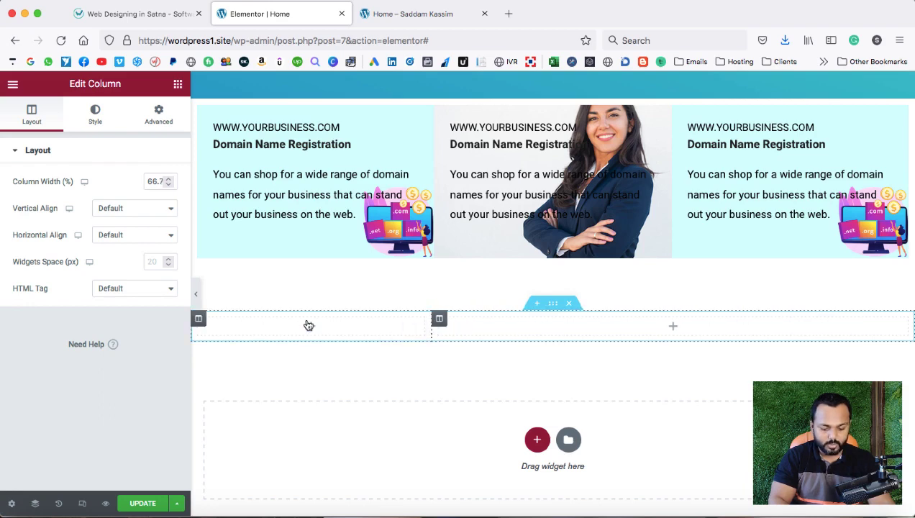
click(124, 20)
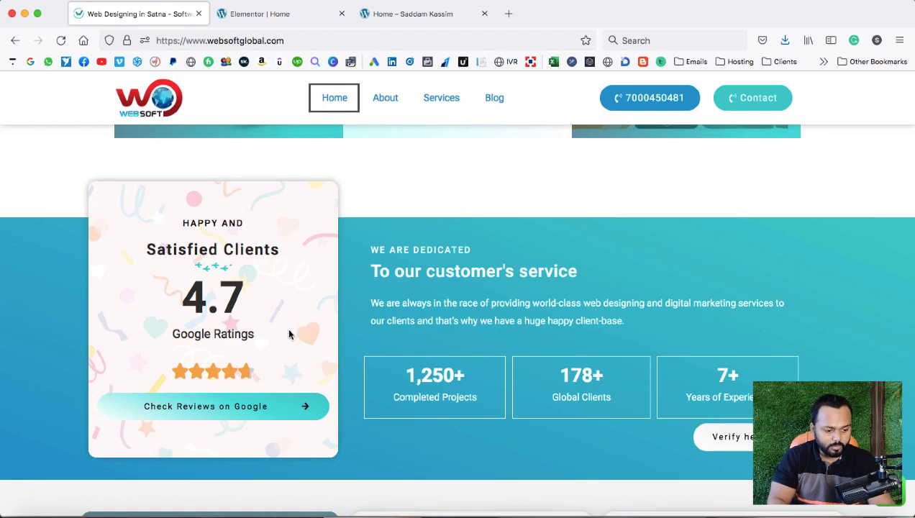
Save the Satisfied Clients card's pastel confetti background image from the reference site.
right_click(106, 202)
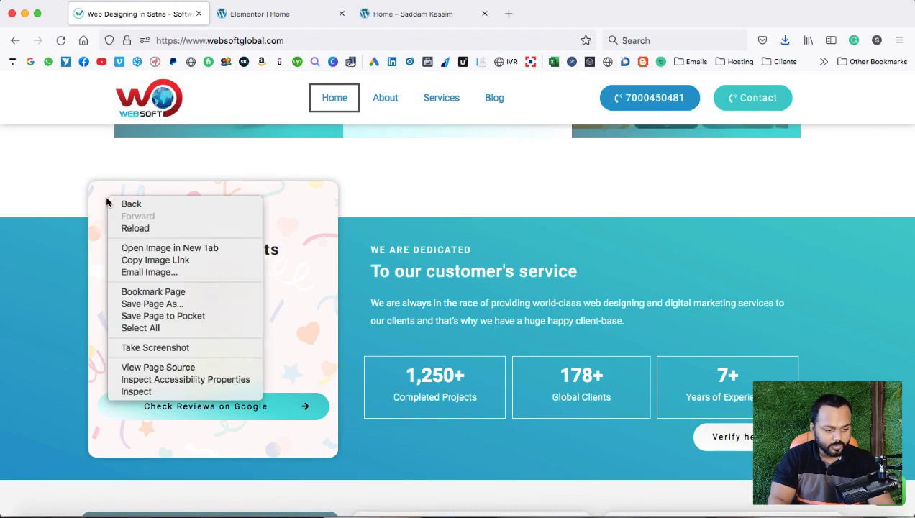
click(123, 246)
click(281, 12)
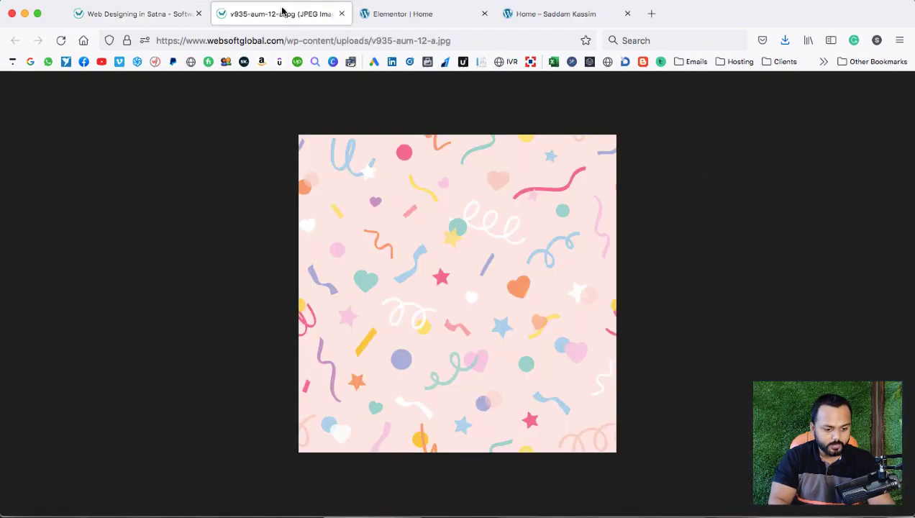
right_click(374, 237)
click(386, 244)
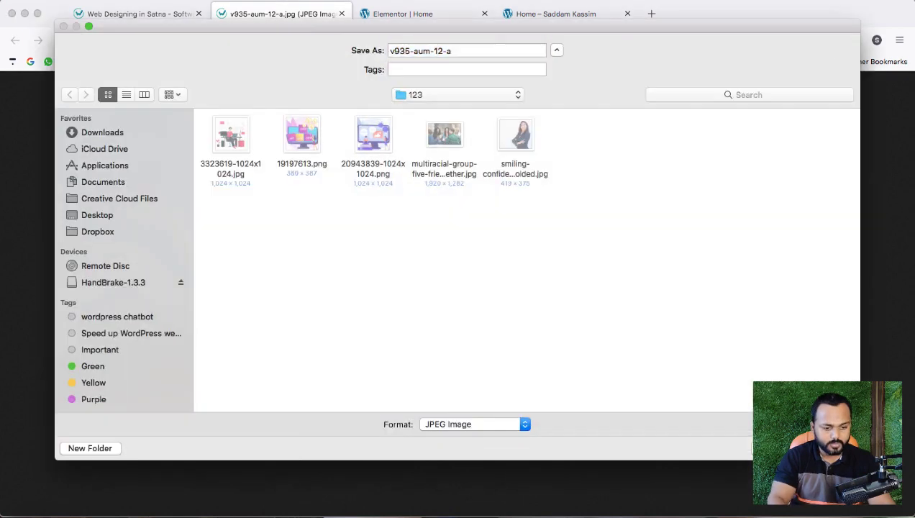
key(Return)
click(343, 14)
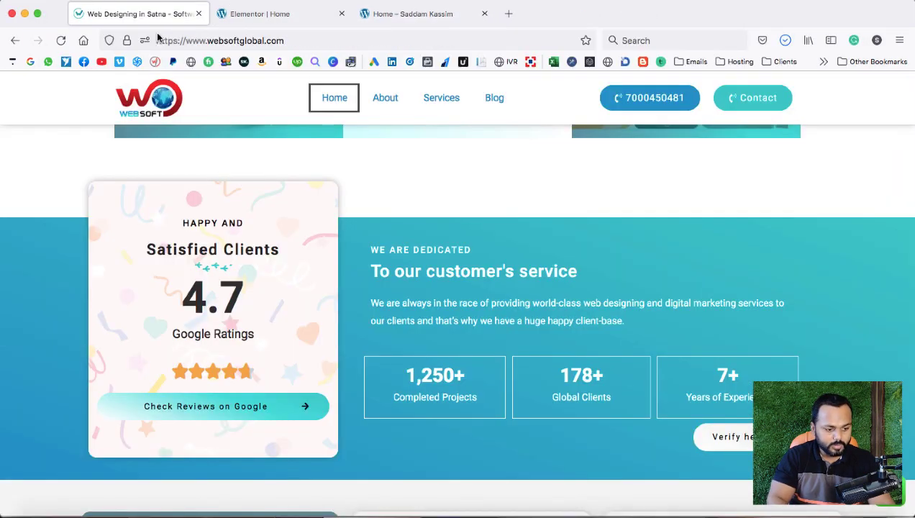
click(274, 13)
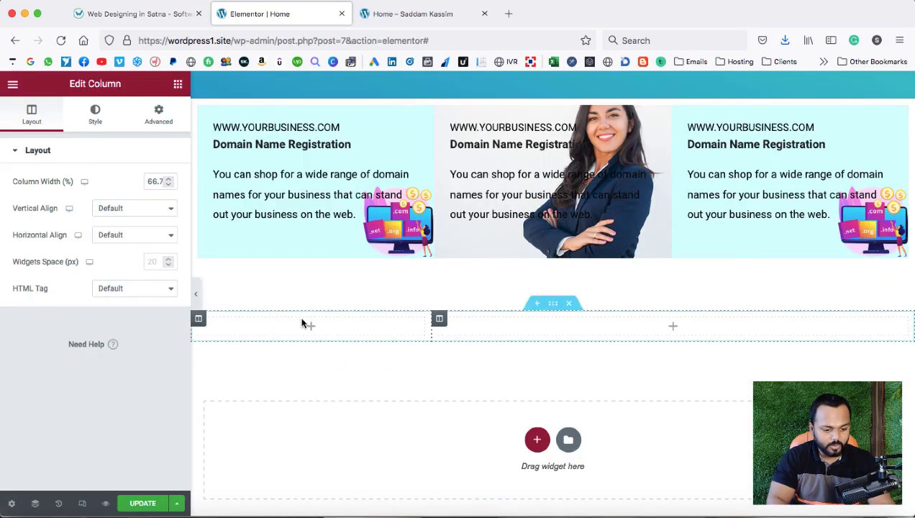
Upload the confetti image as the left column's Classic background image.
click(198, 320)
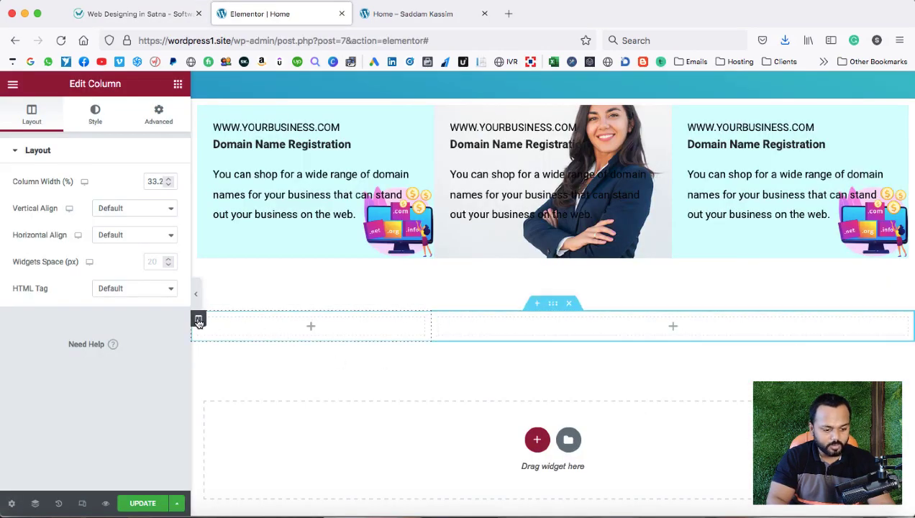
right_click(199, 320)
click(213, 332)
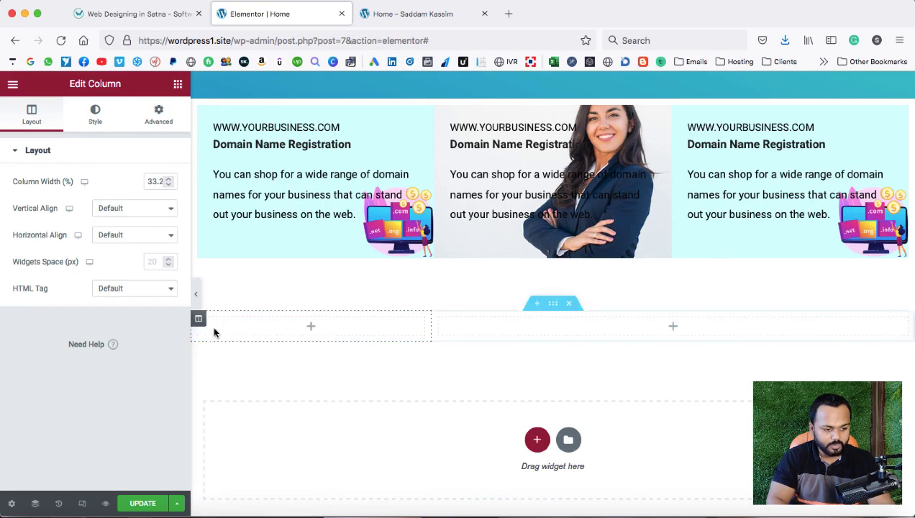
click(94, 117)
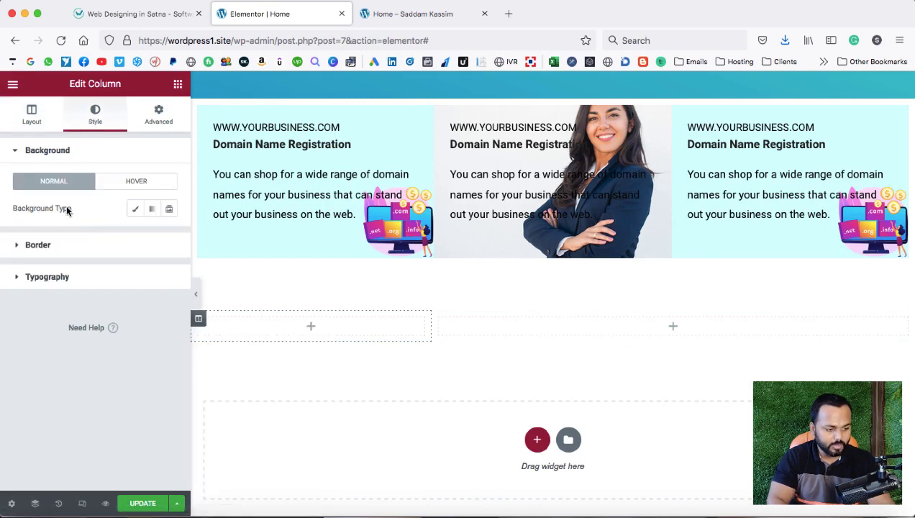
click(135, 209)
click(86, 274)
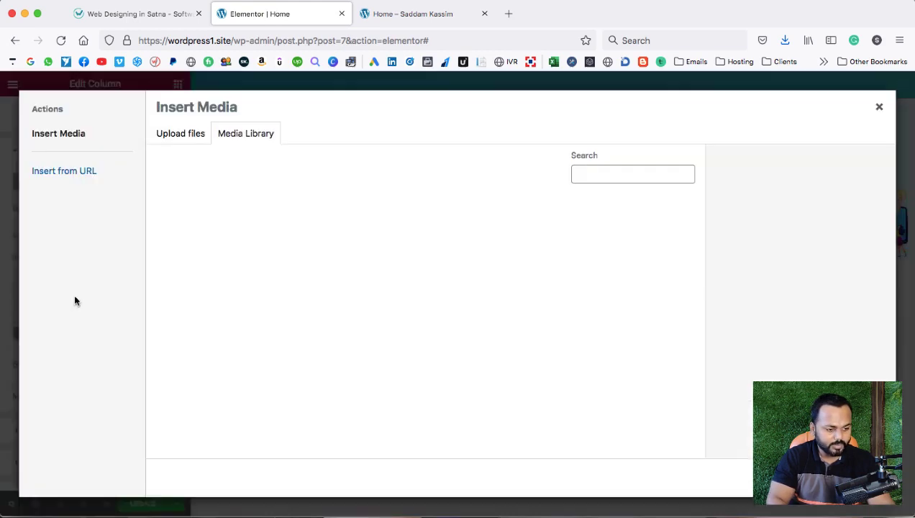
click(162, 137)
click(505, 301)
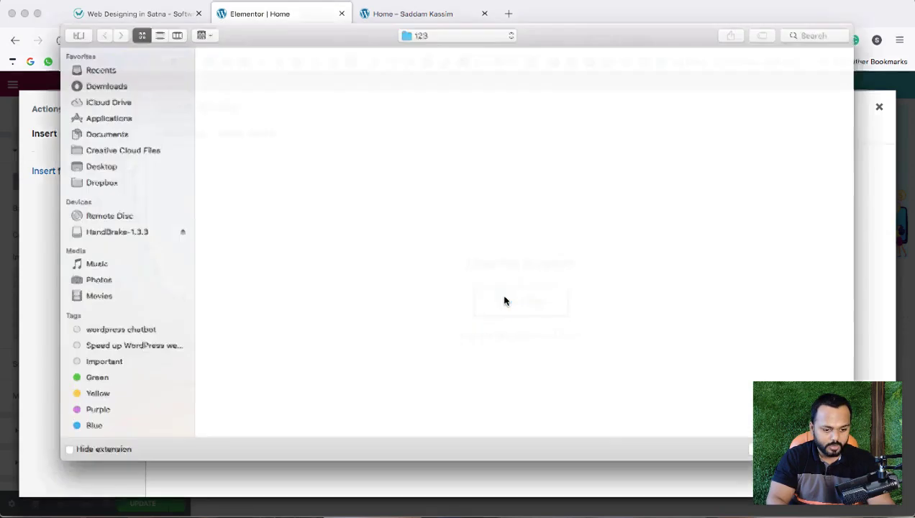
double_click(574, 73)
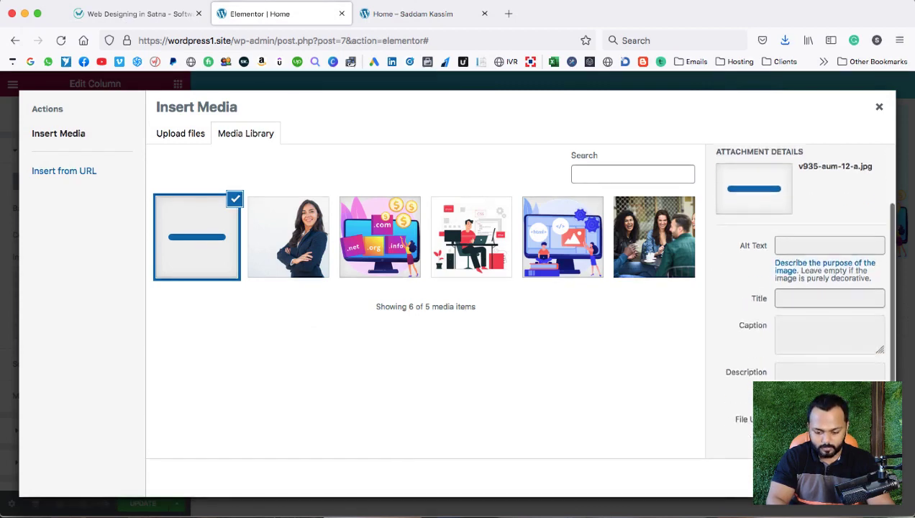
key(Escape)
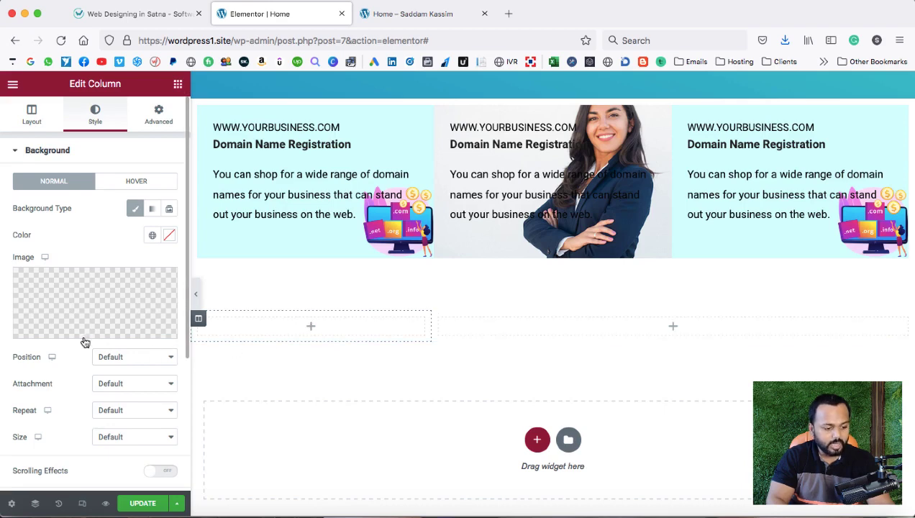
Set the background to Center Center position, No-repeat and Cover size.
scroll(78, 340, down, 2)
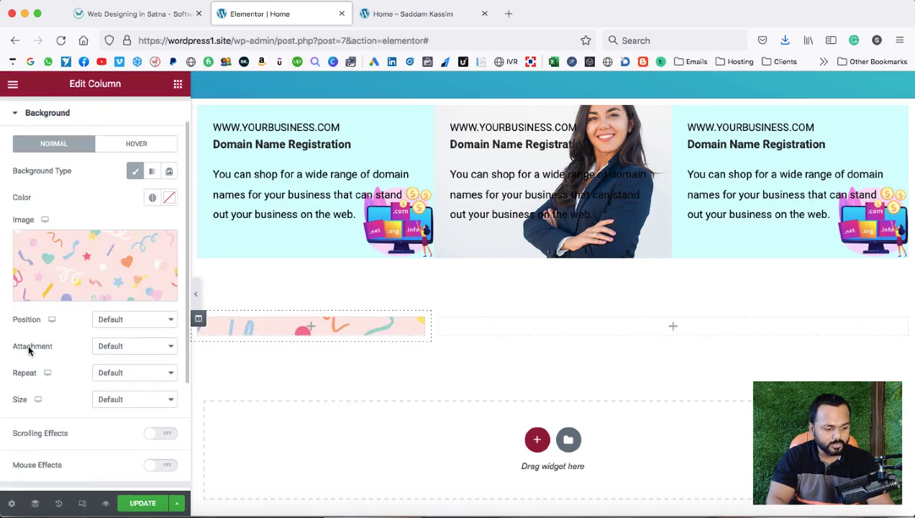
click(122, 320)
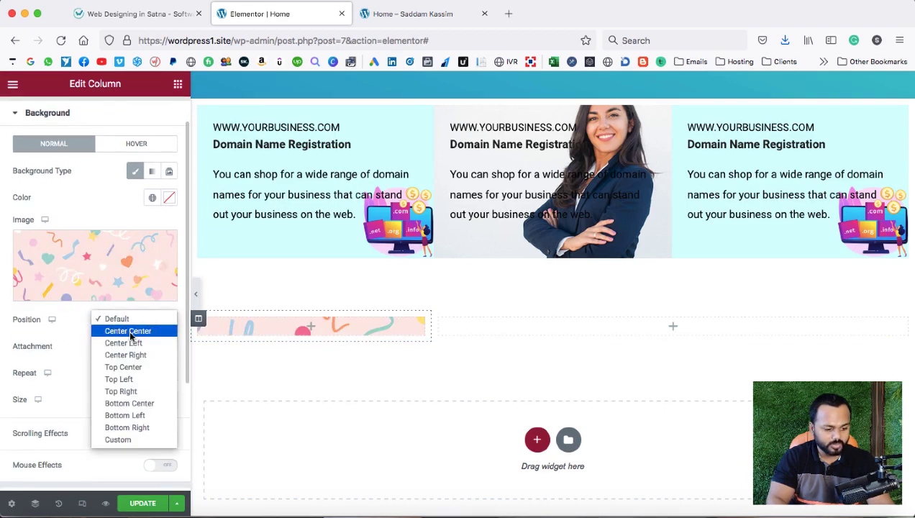
click(128, 330)
click(120, 372)
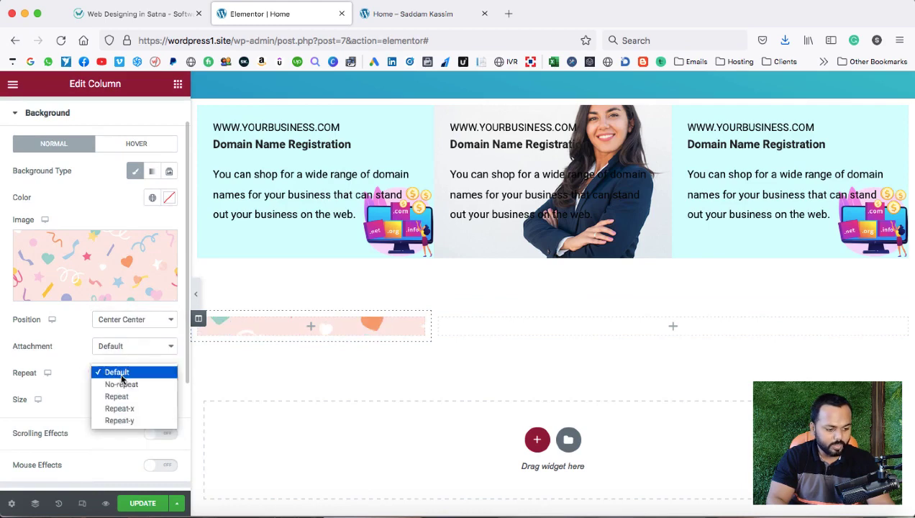
click(120, 381)
click(121, 403)
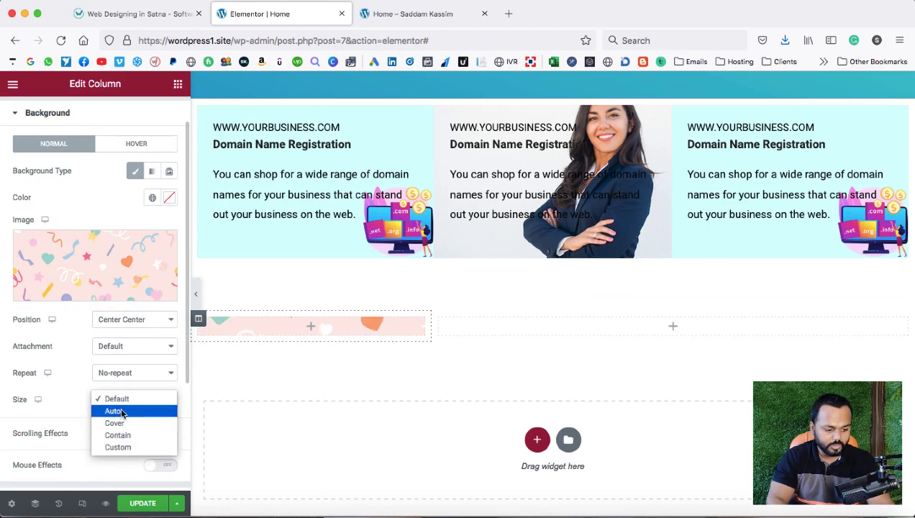
click(121, 424)
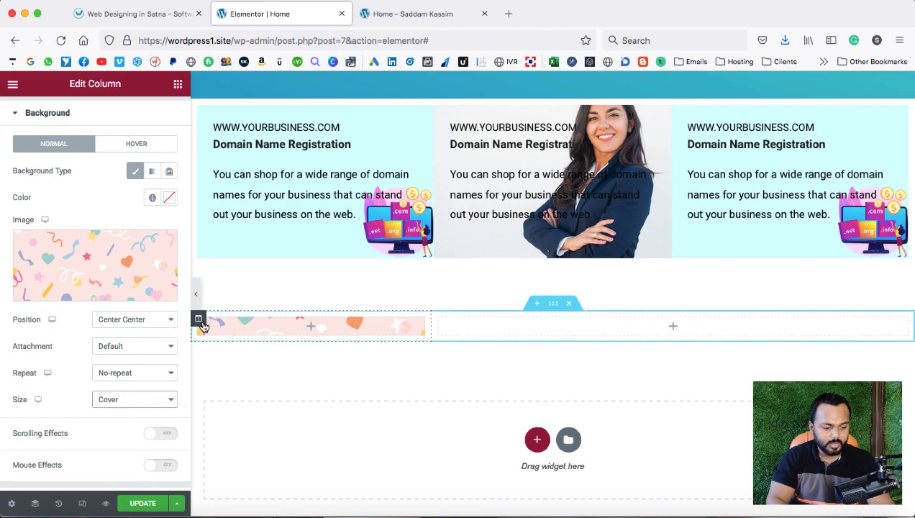
scroll(162, 158, up, 1)
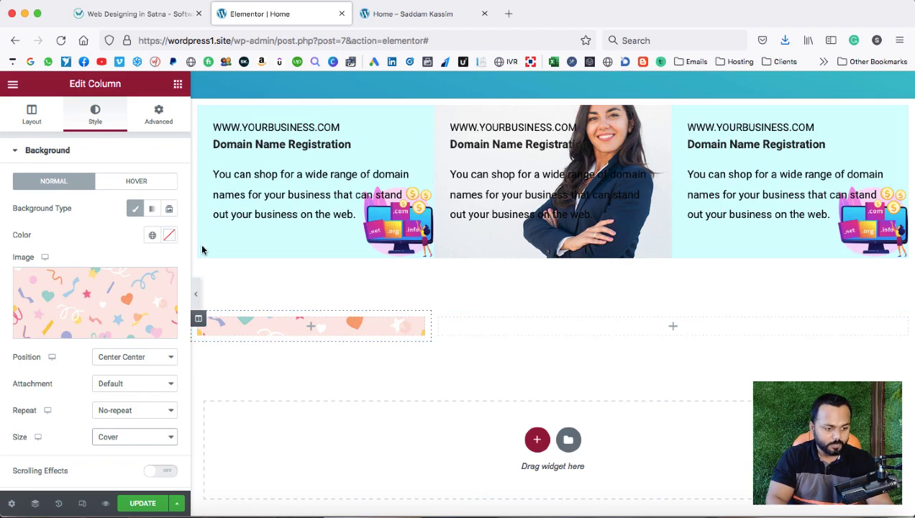
Set the left column's padding and margin to 0.
click(154, 116)
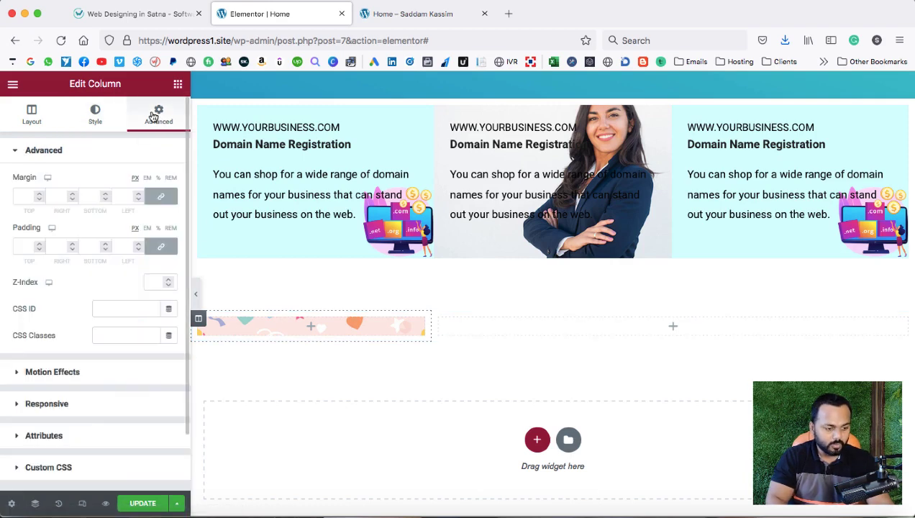
click(23, 245)
text(0)
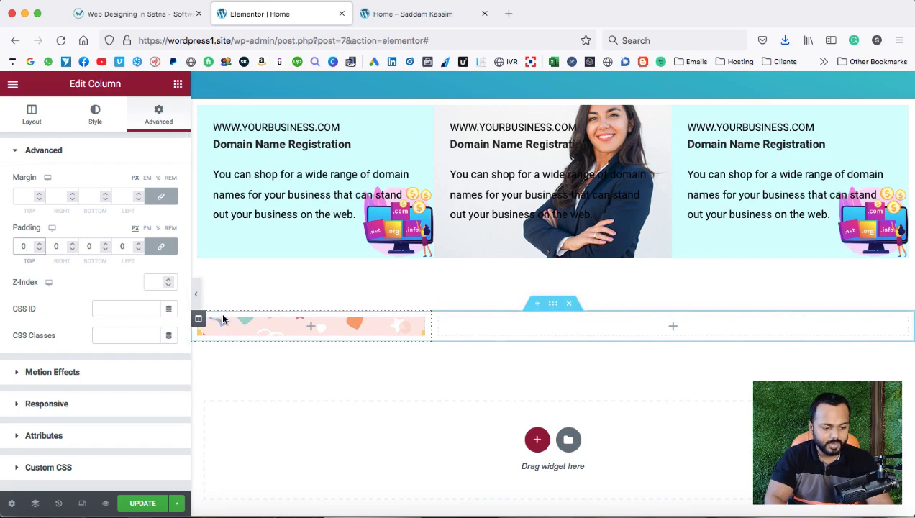
click(24, 195)
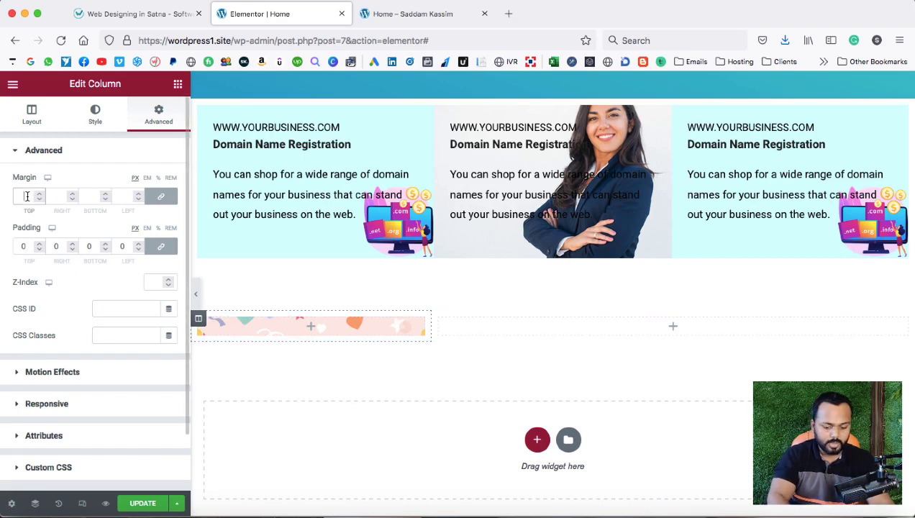
text(0)
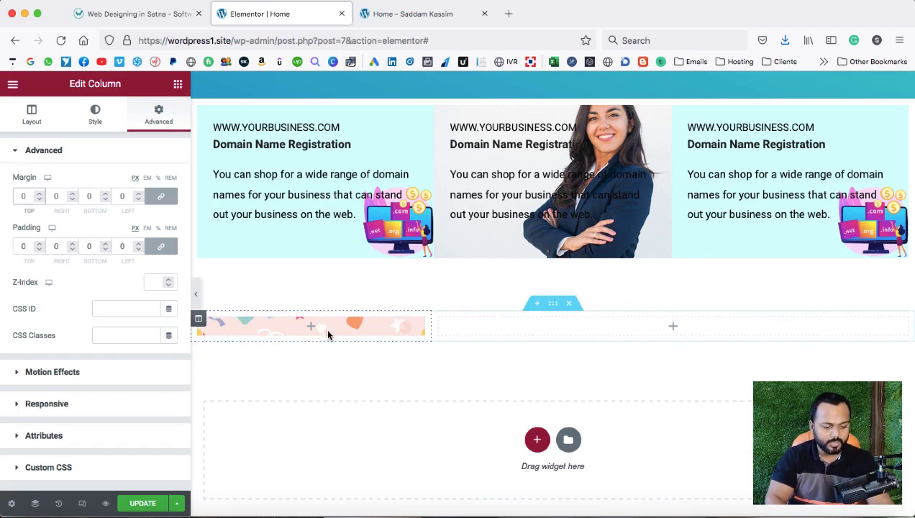
click(95, 113)
click(152, 14)
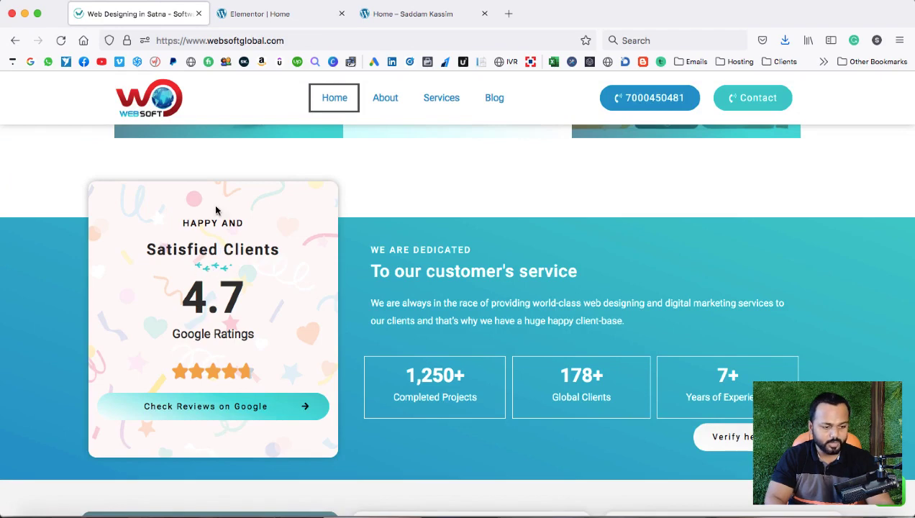
click(248, 13)
scroll(474, 194, up, 1)
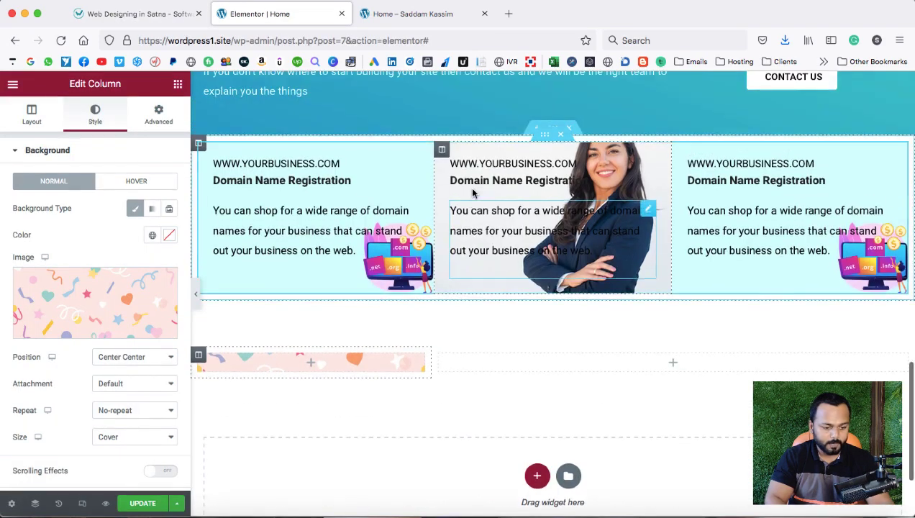
right_click(263, 163)
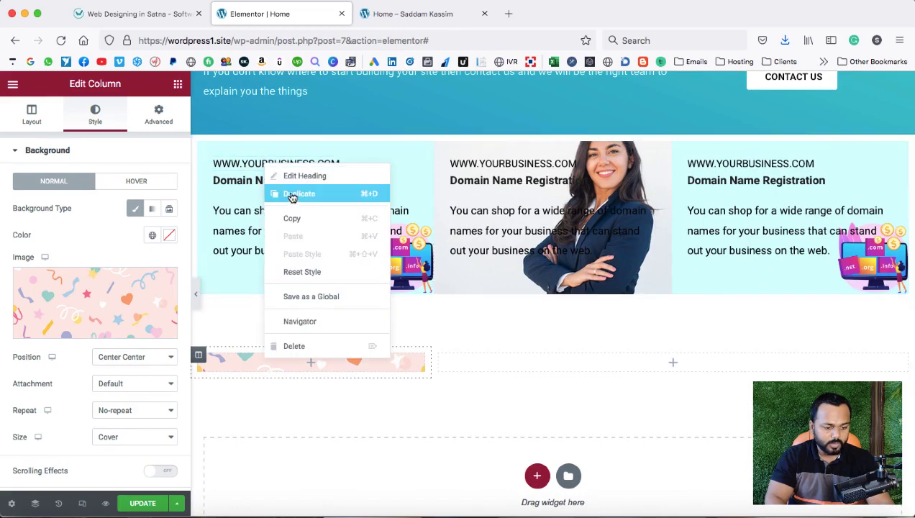
click(292, 194)
drag(418, 197, 310, 375)
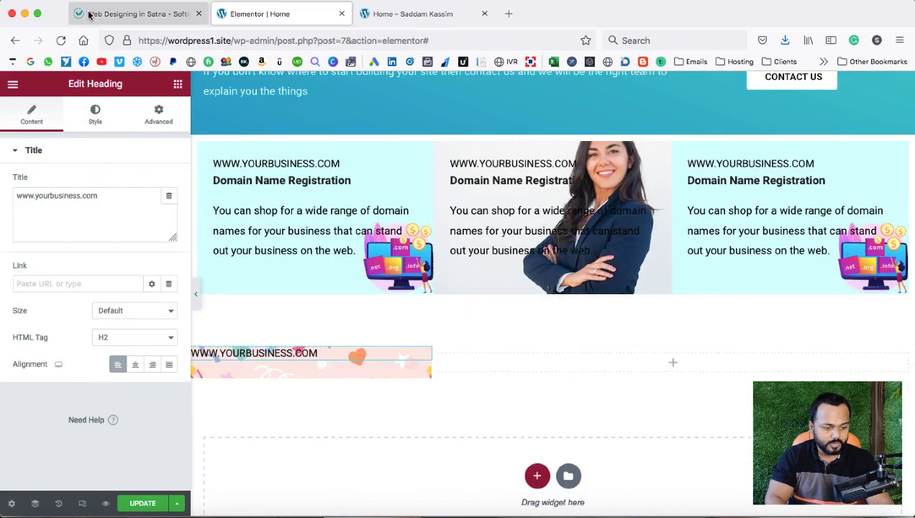
click(89, 14)
click(290, 14)
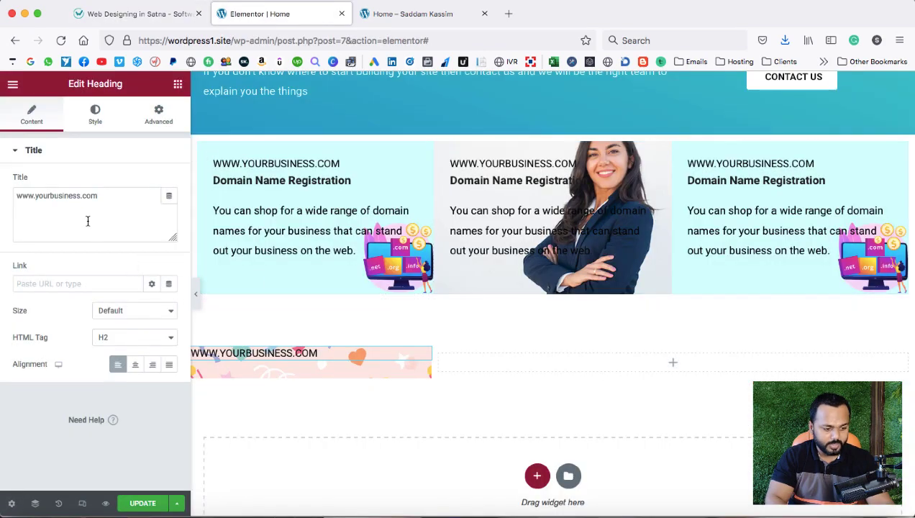
click(108, 205)
triple_click(16, 197)
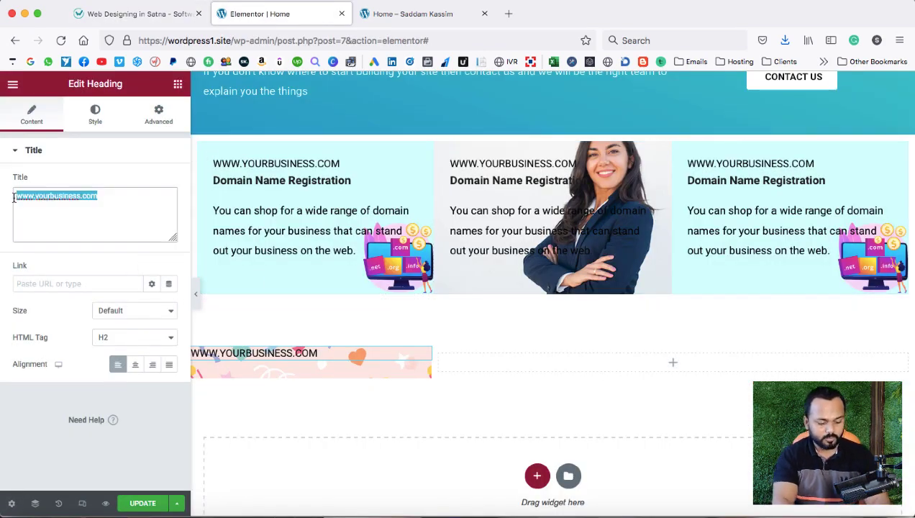
text(hA)
key(BackSpace)
key(BackSpace)
text(Happy and)
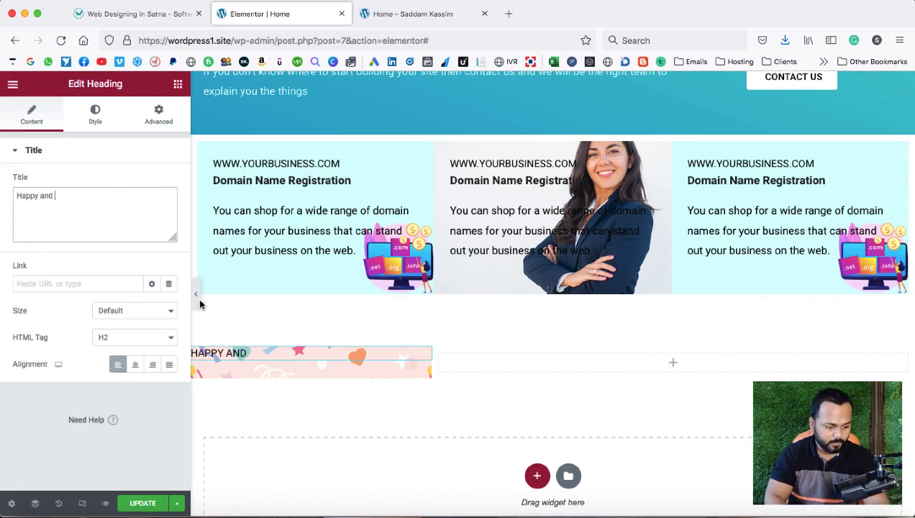
click(135, 364)
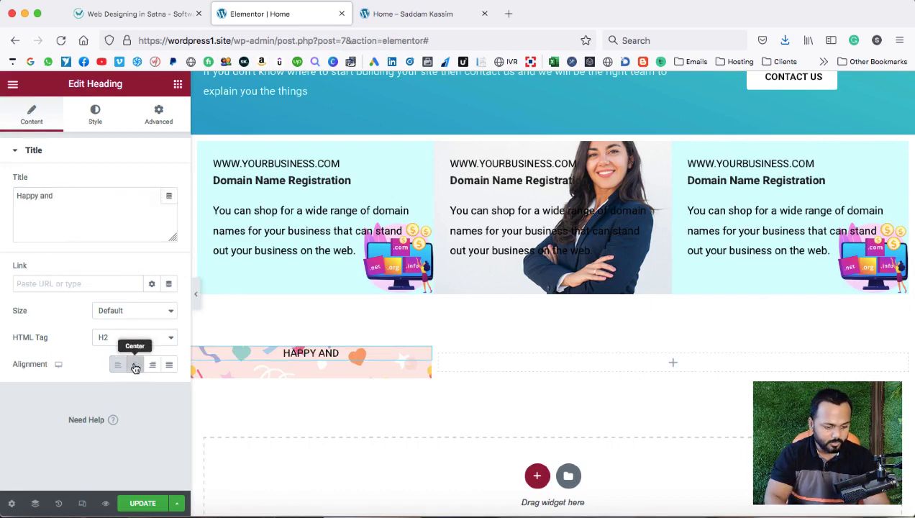
Copy the Domain Name Registration heading into the card, retitled 'Satisfied Clients' and centred.
right_click(321, 182)
click(337, 211)
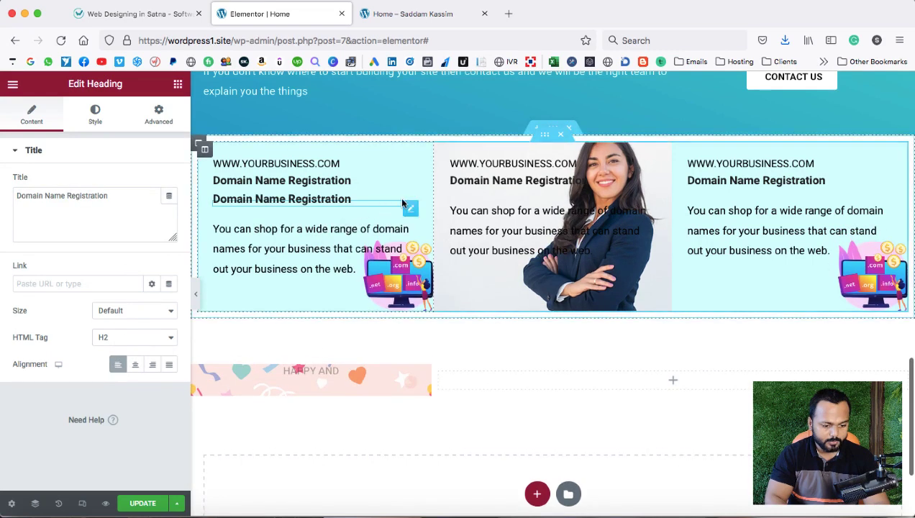
drag(403, 205, 308, 369)
drag(109, 195, 4, 195)
text(Satisf)
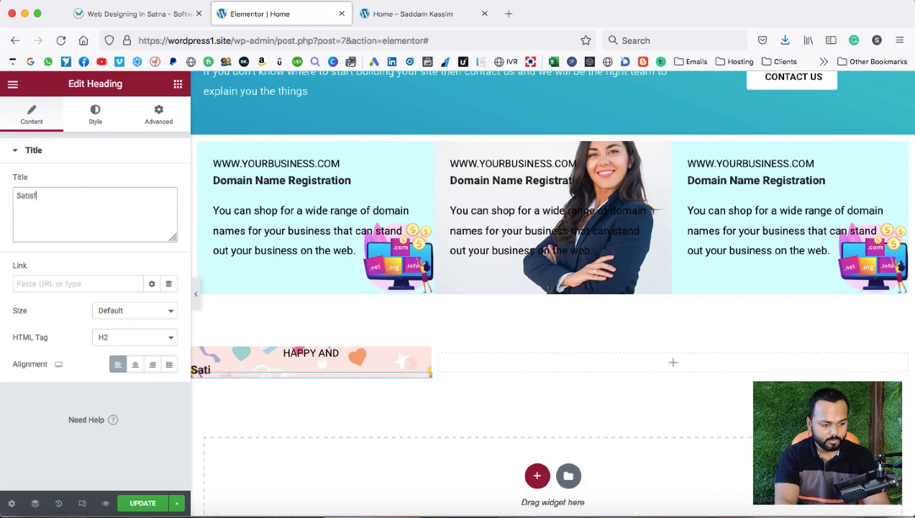
text(ied Clients)
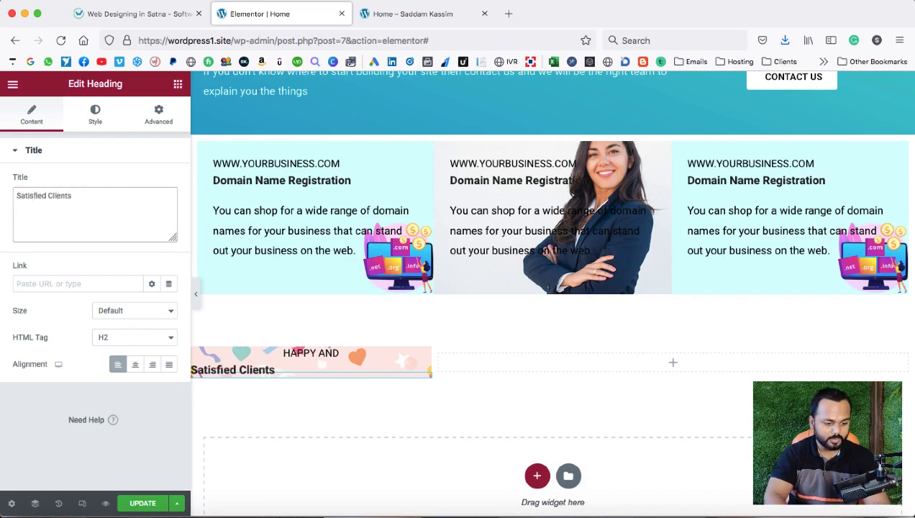
click(136, 364)
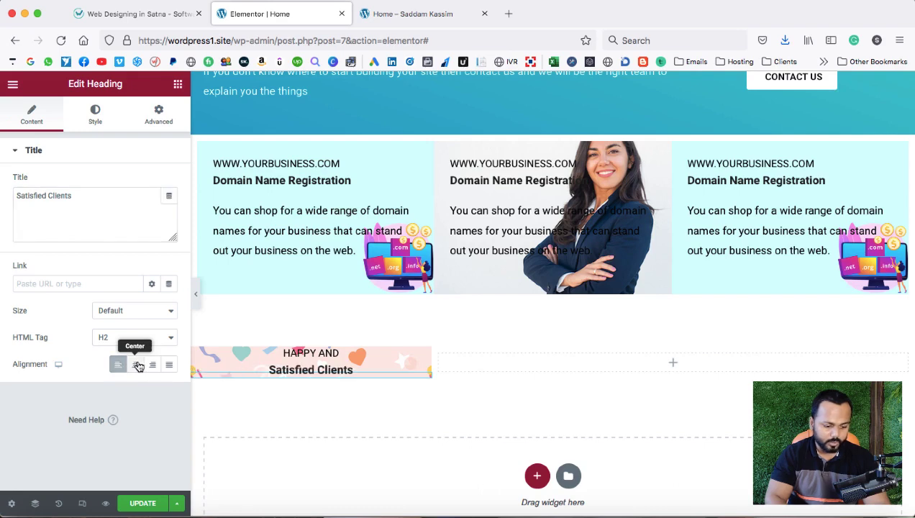
Reload the reference page to replay its counters and compare the Satisfied Clients card.
click(167, 14)
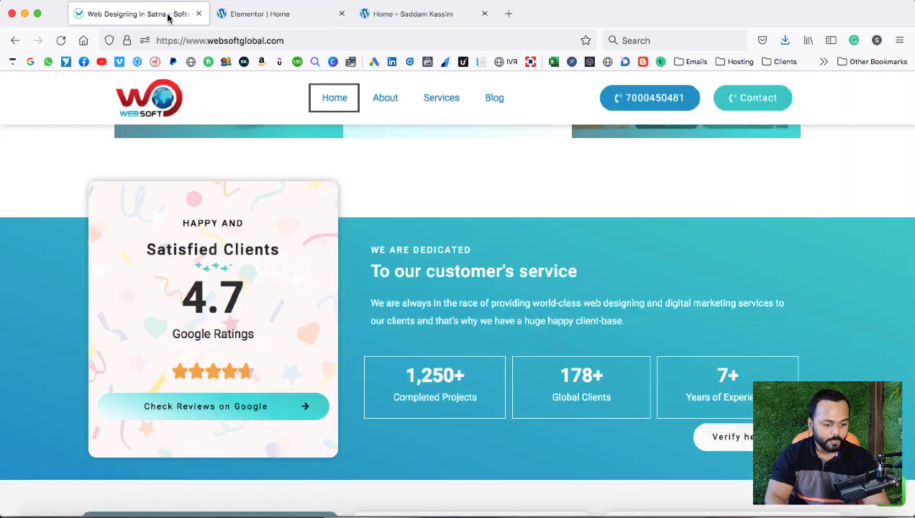
click(61, 40)
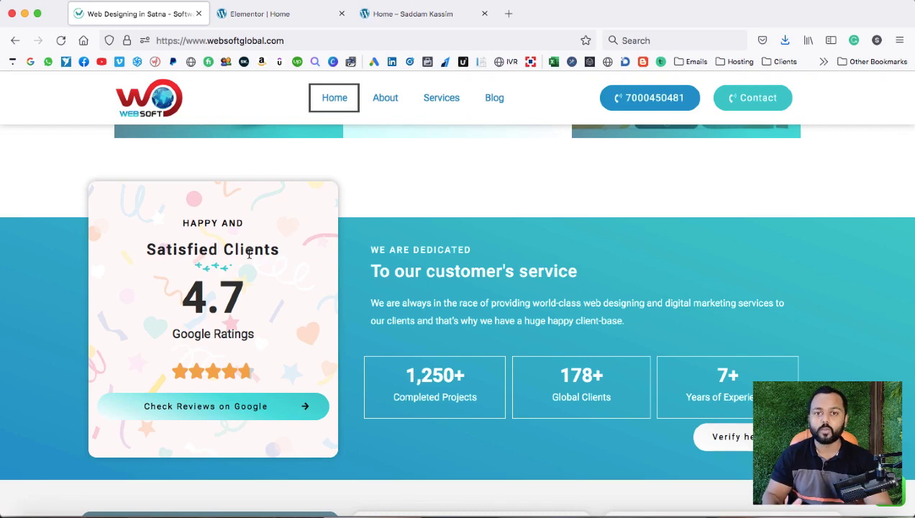
click(273, 20)
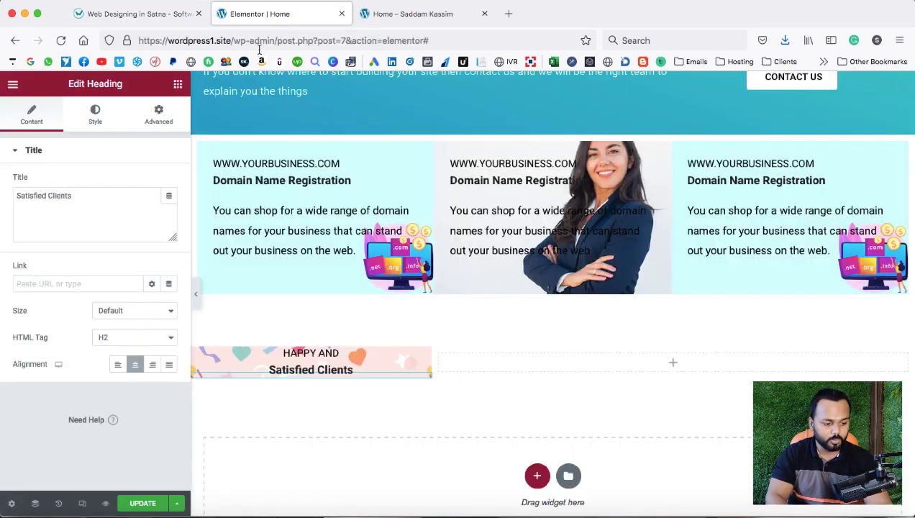
Search widgets for 'coun' and drag a Counter widget under Satisfied Clients in the card.
click(178, 86)
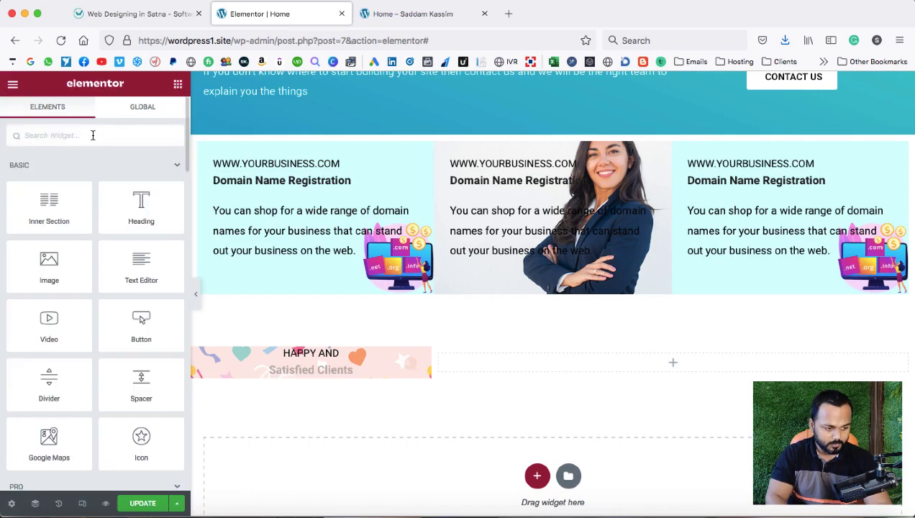
click(92, 135)
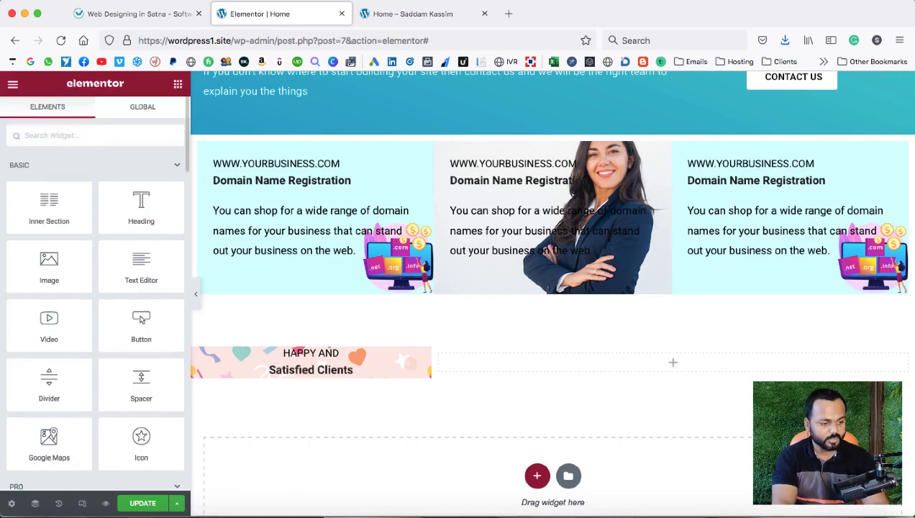
text(count)
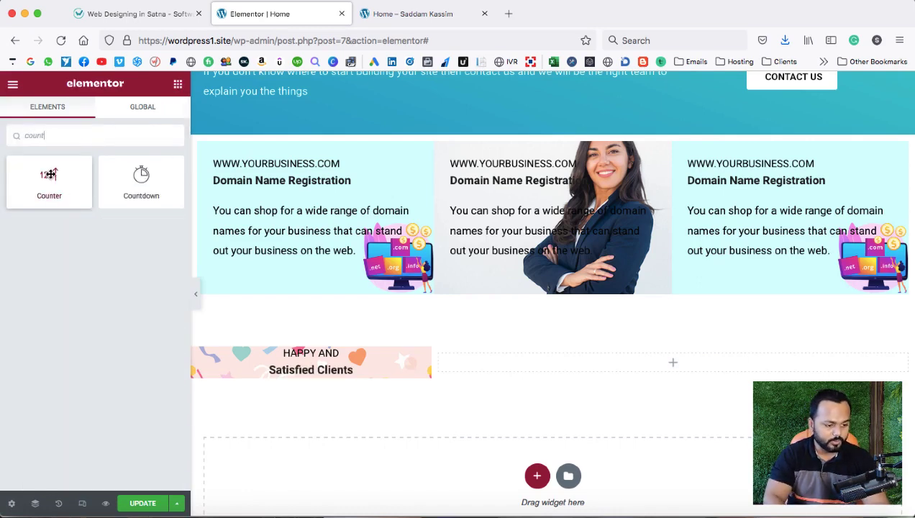
drag(83, 179, 310, 381)
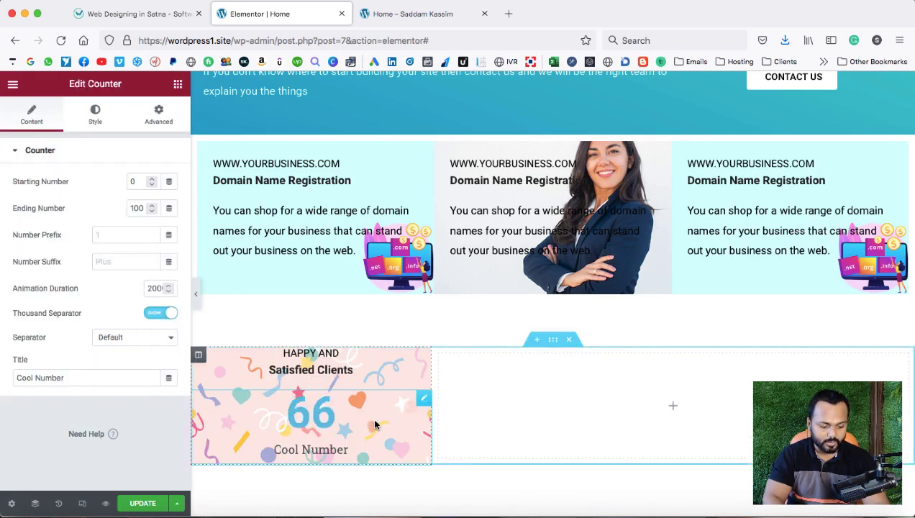
Change the counter's ending number from 100 to 4.7.
scroll(373, 416, down, 2)
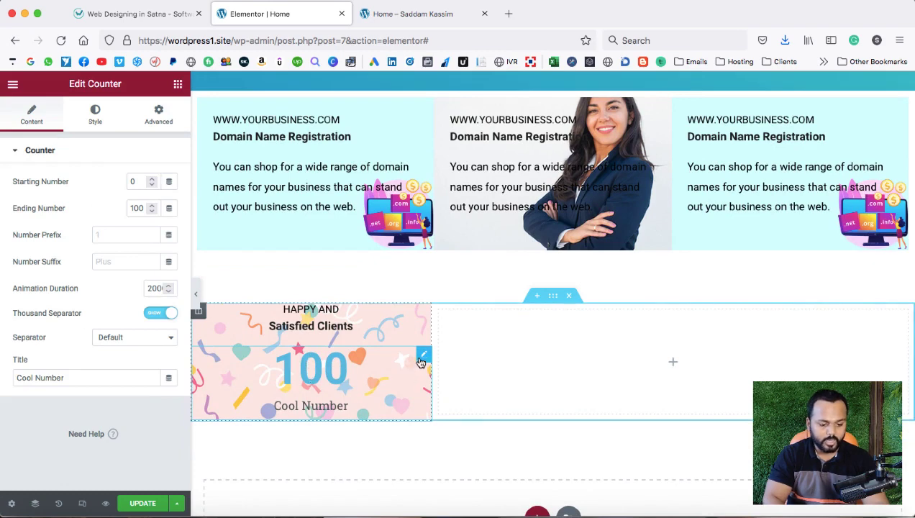
right_click(422, 323)
click(442, 331)
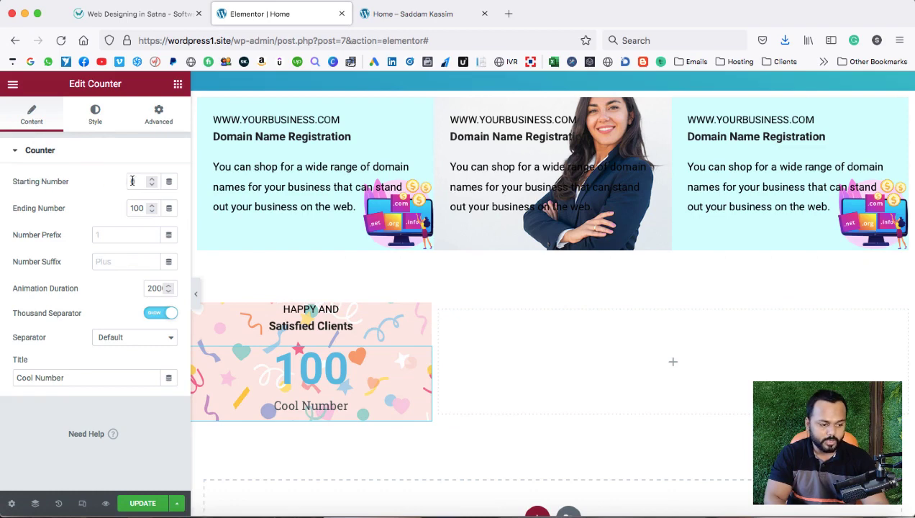
double_click(137, 207)
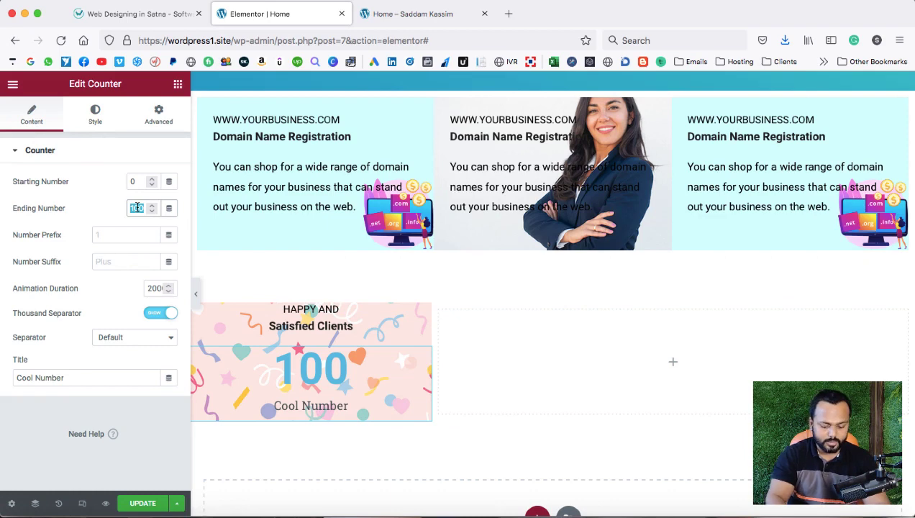
text(4.7)
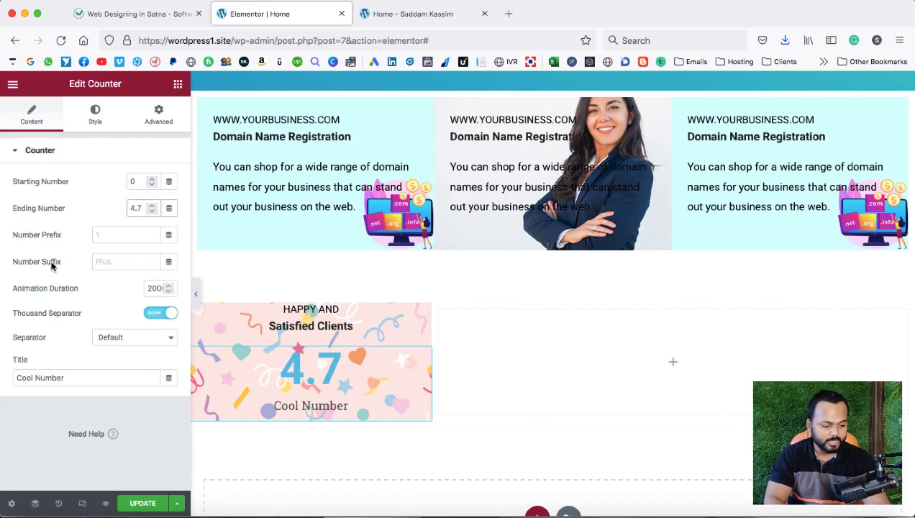
Try a $ prefix and + suffix on the counter, then delete both.
click(106, 235)
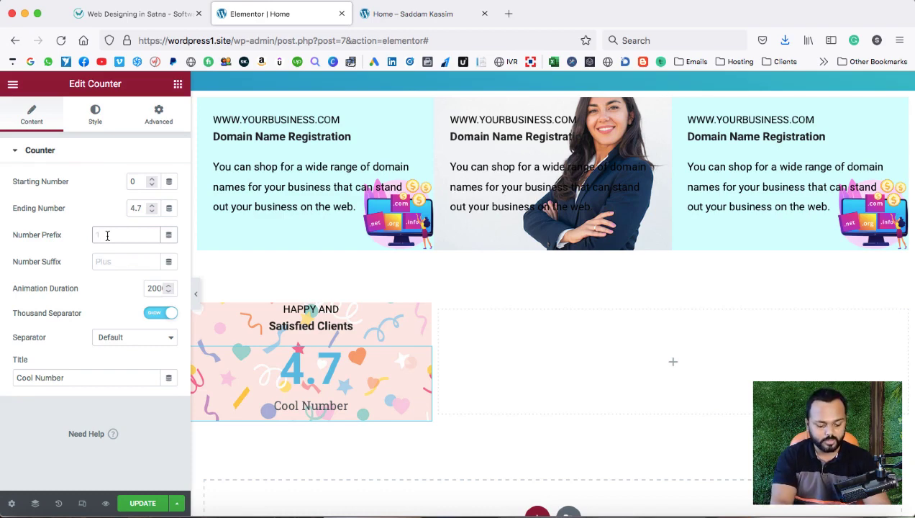
text($)
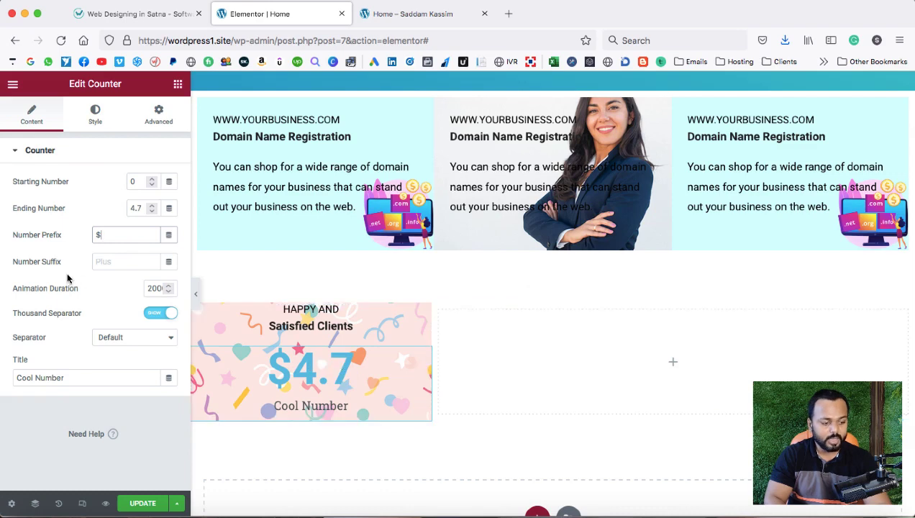
click(102, 263)
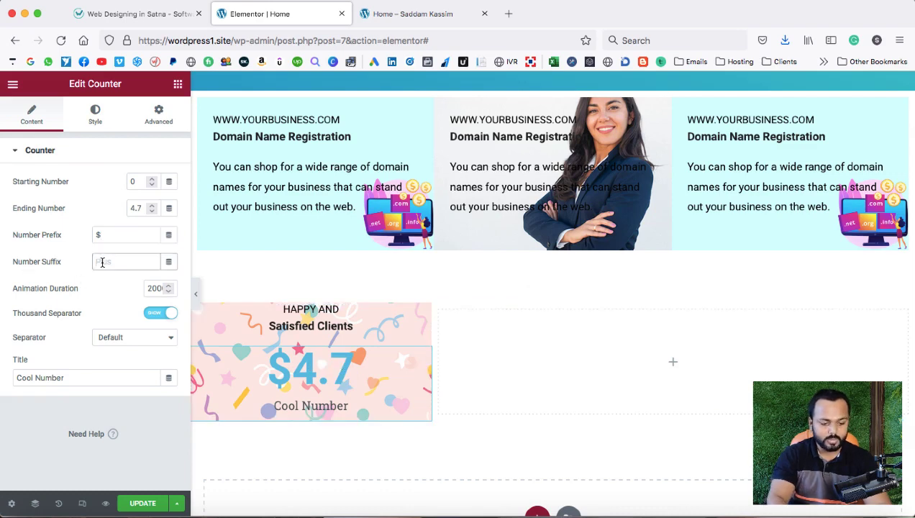
text(+)
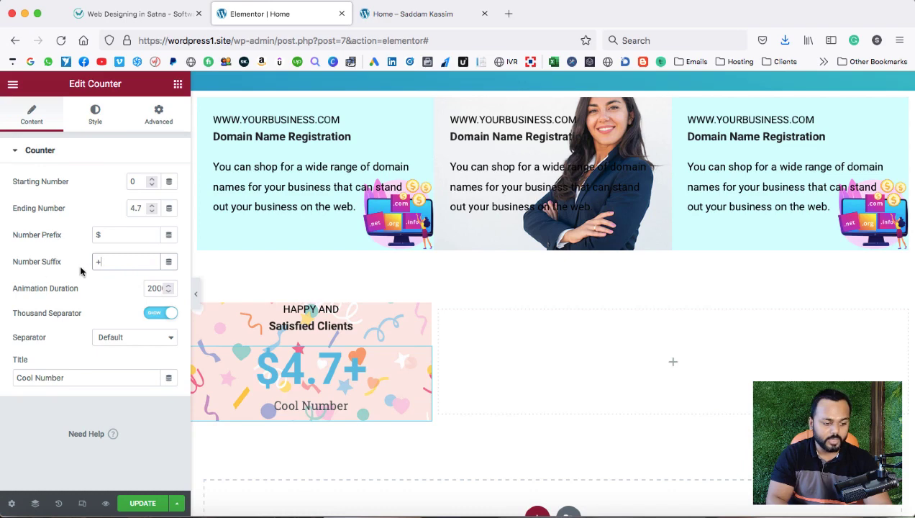
click(105, 236)
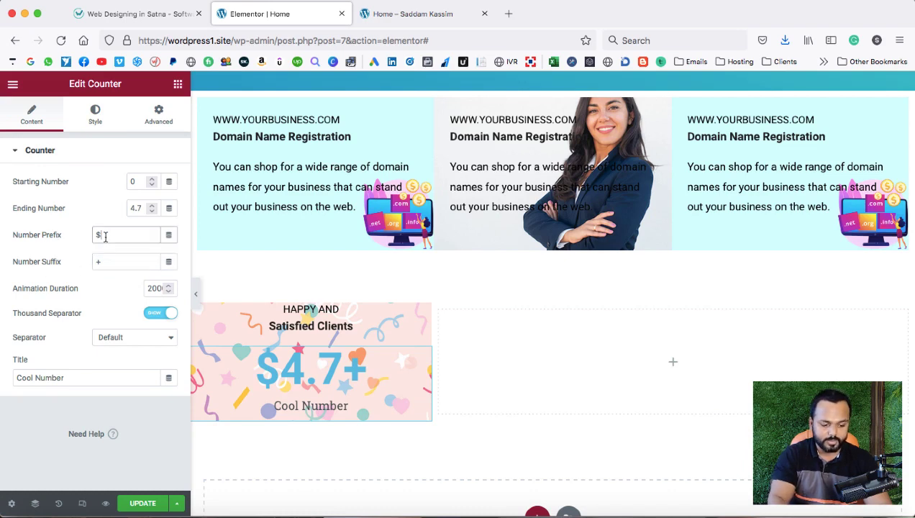
key(BackSpace)
click(106, 261)
key(BackSpace)
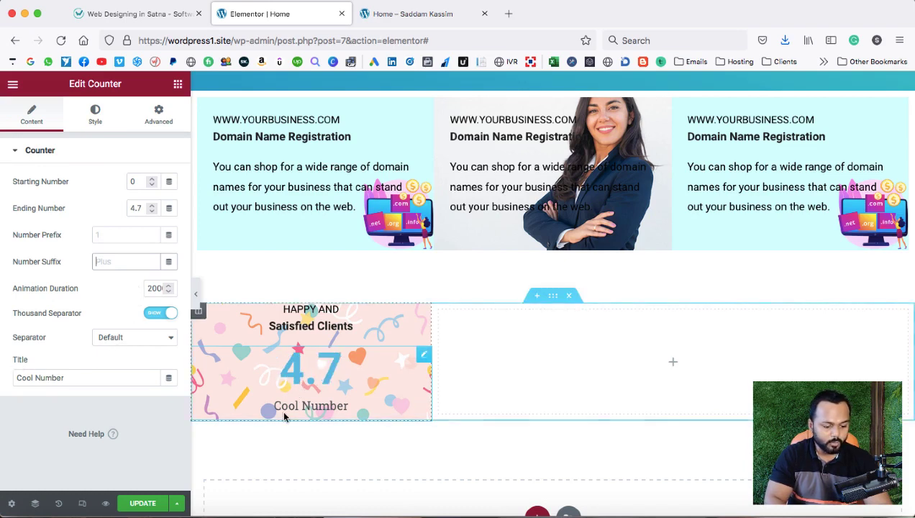
Retitle the counter from Cool Number to 'Google Ratings' and bring up its style settings.
click(52, 379)
key(super+a)
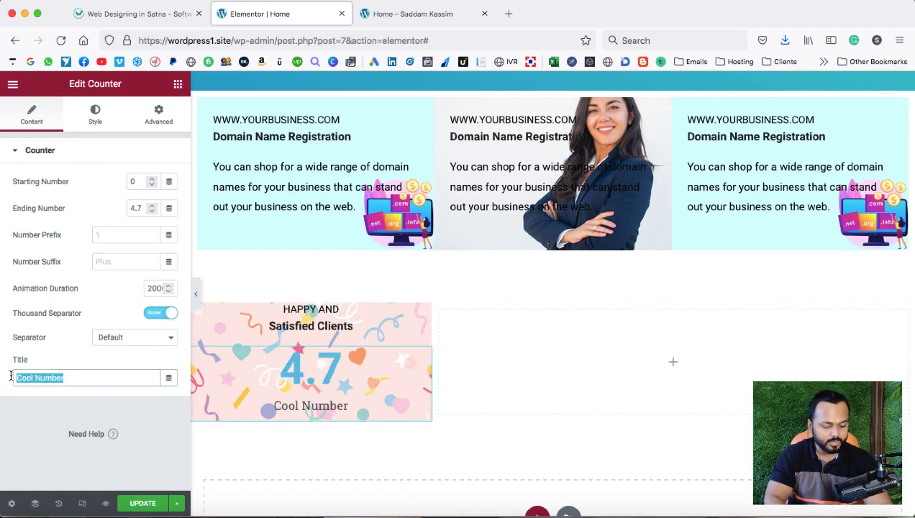
text(Google R)
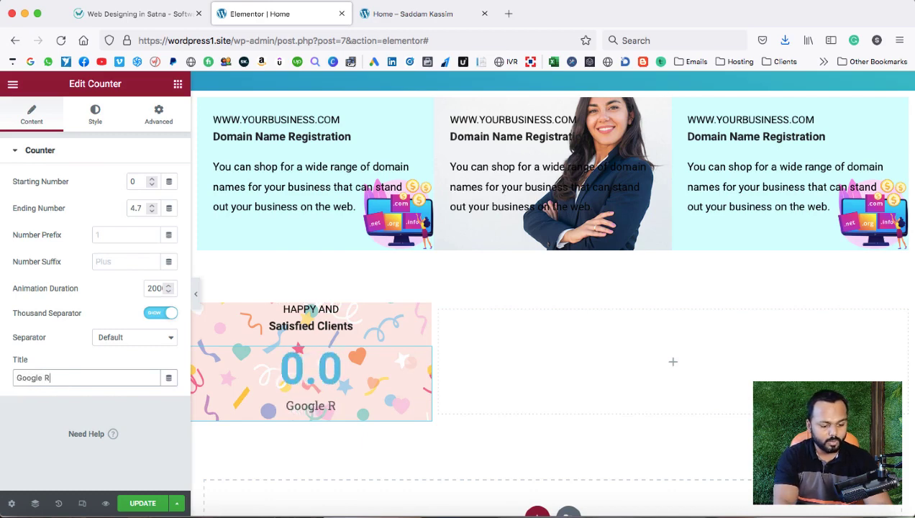
text(atings)
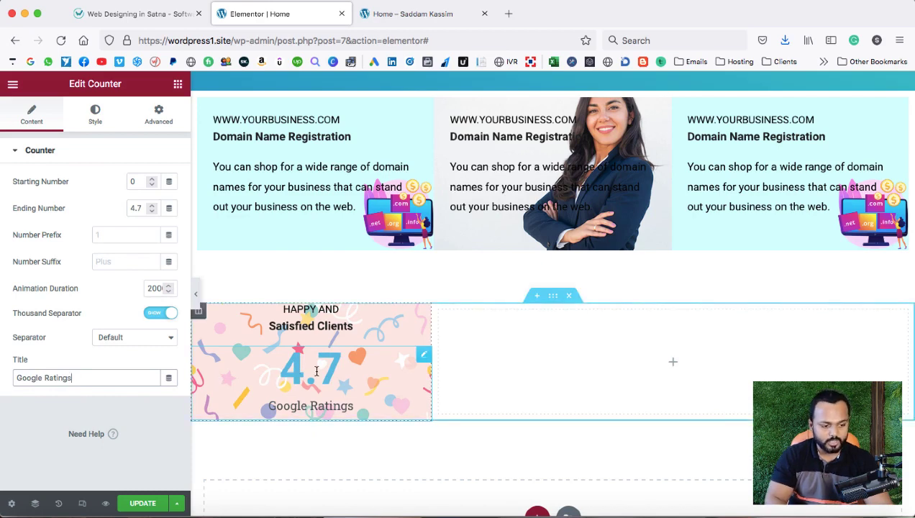
click(95, 115)
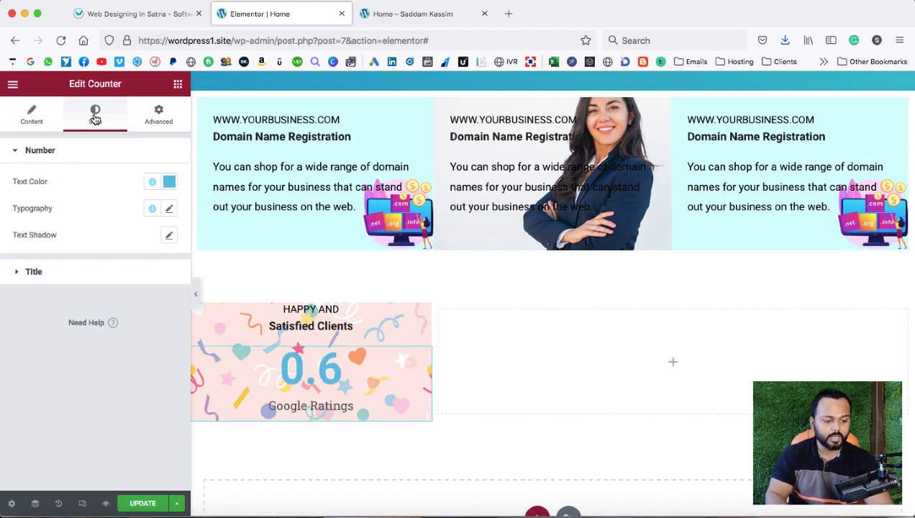
Shift the counter number's colour to a deeper blue.
click(169, 182)
drag(105, 250, 160, 239)
click(99, 176)
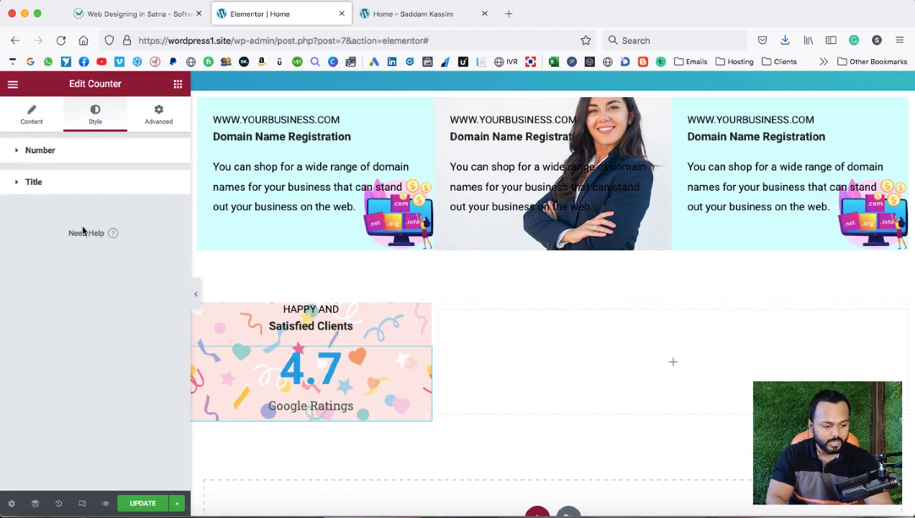
Make the Google Ratings title text pure black (#000000), checking it against the reference site.
click(19, 185)
click(169, 213)
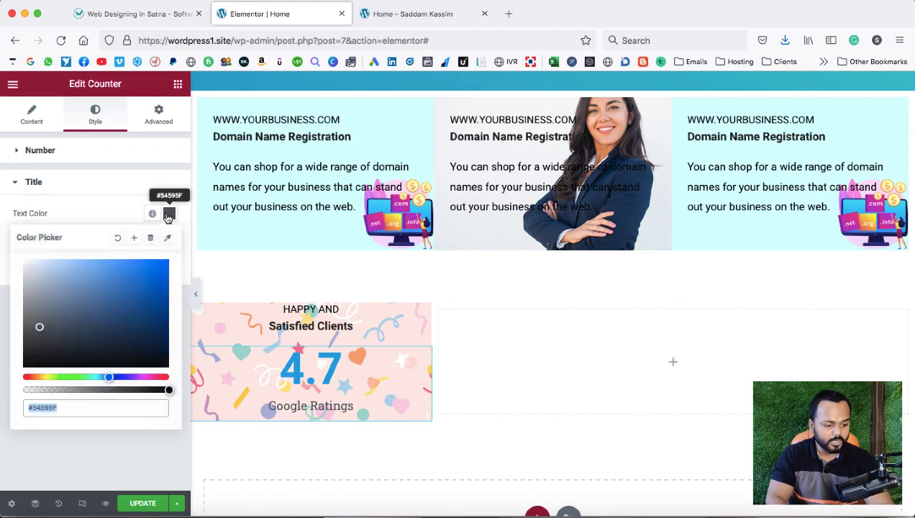
click(34, 357)
drag(29, 376, 20, 376)
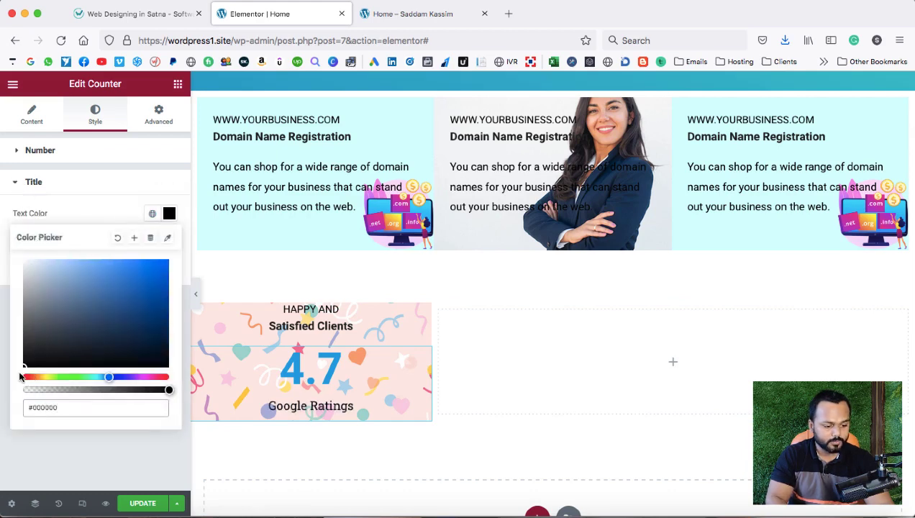
click(90, 219)
click(147, 13)
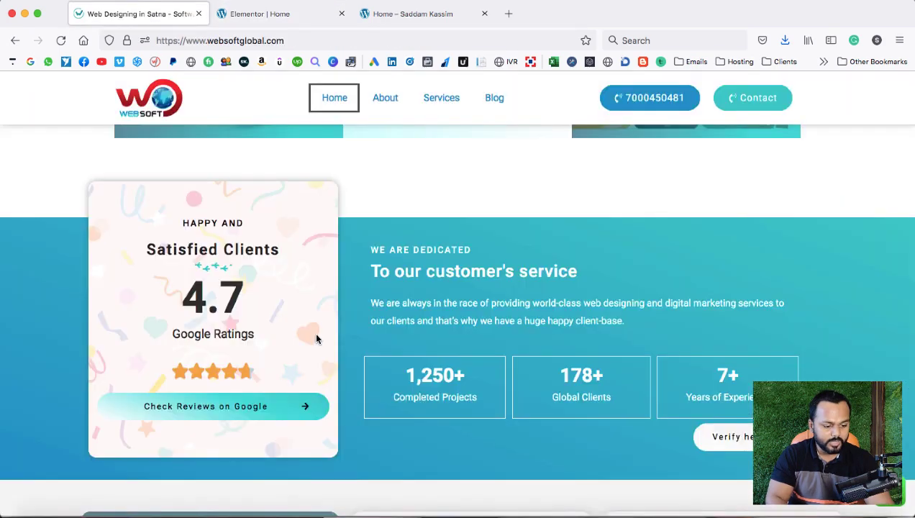
click(263, 15)
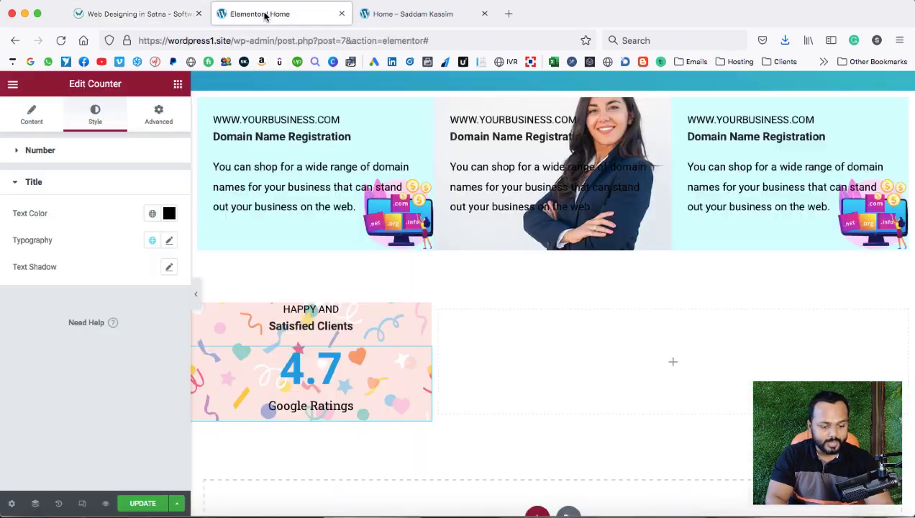
Place a centred Star Rating widget on a 0-5 scale under Google Ratings.
click(177, 85)
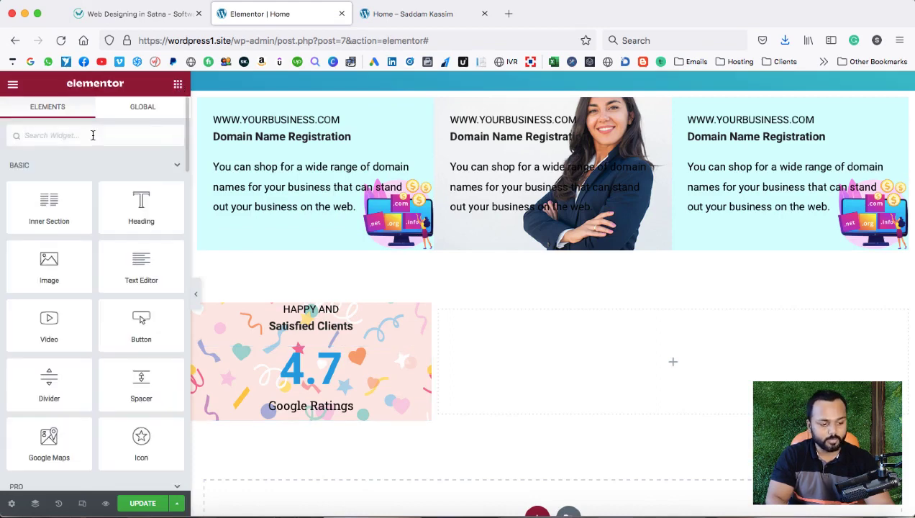
text(star)
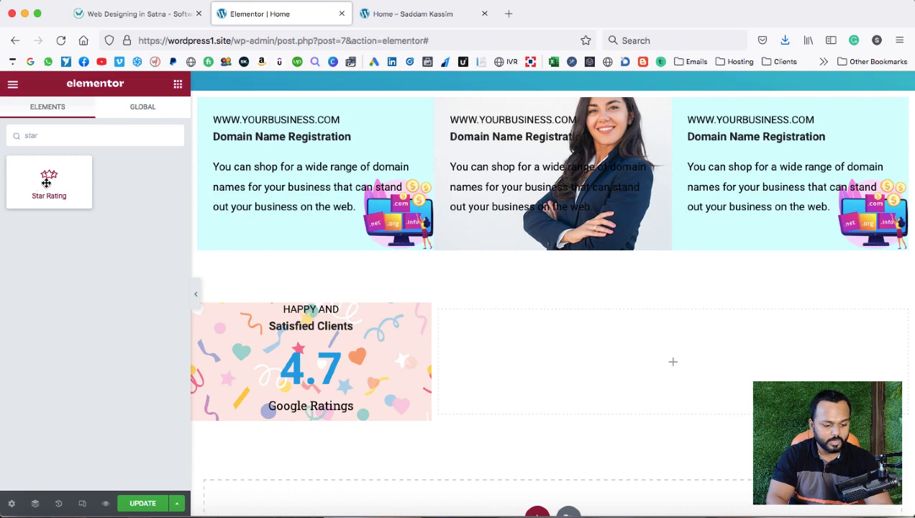
drag(46, 182, 303, 407)
scroll(302, 410, down, 2)
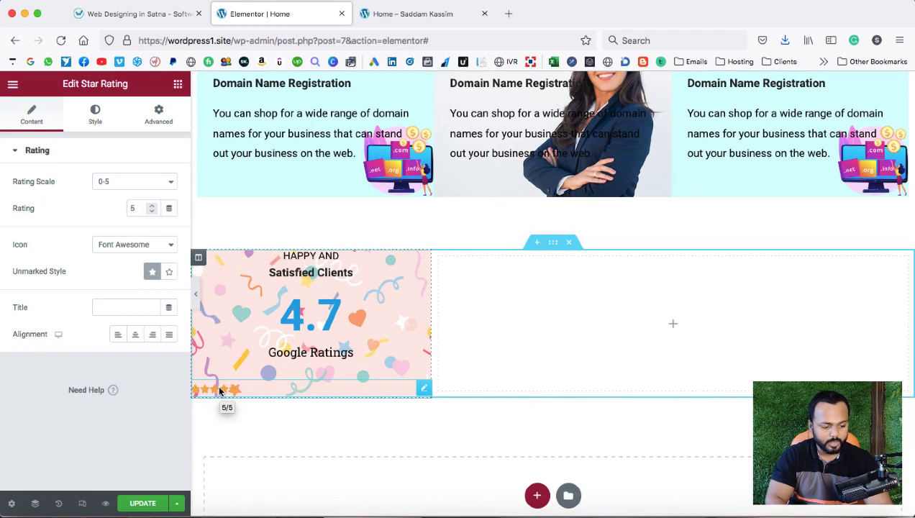
click(135, 334)
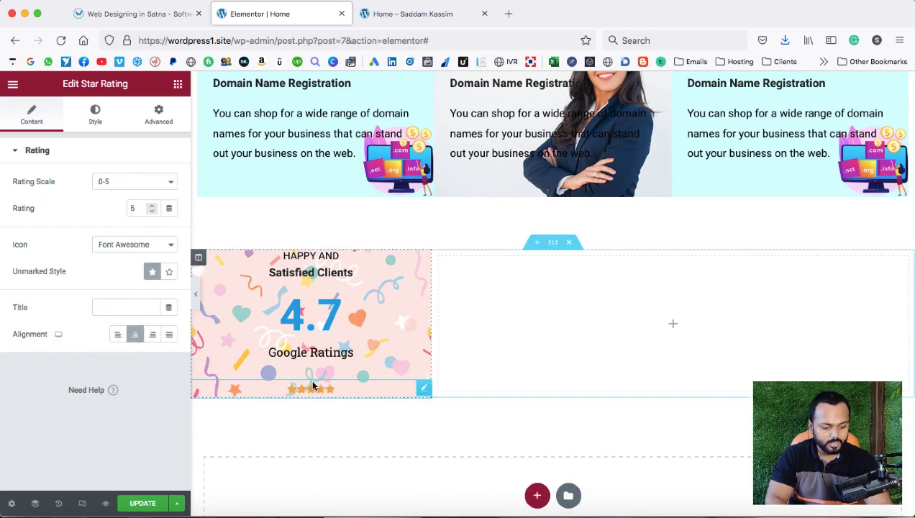
click(129, 191)
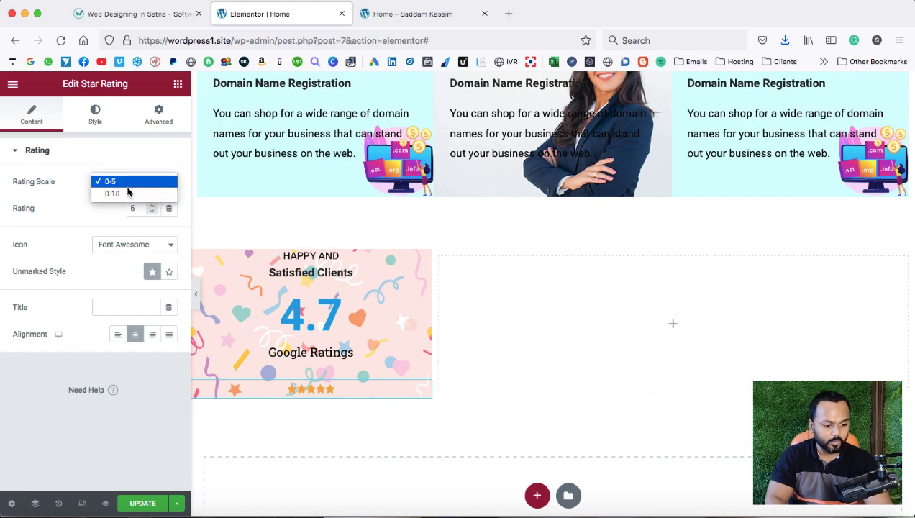
click(80, 198)
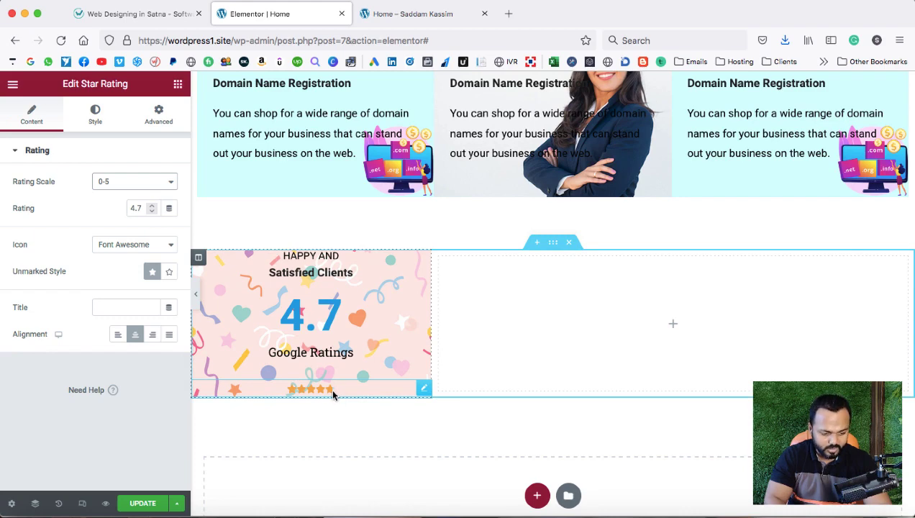
Enlarge the stars to size 23.
click(93, 117)
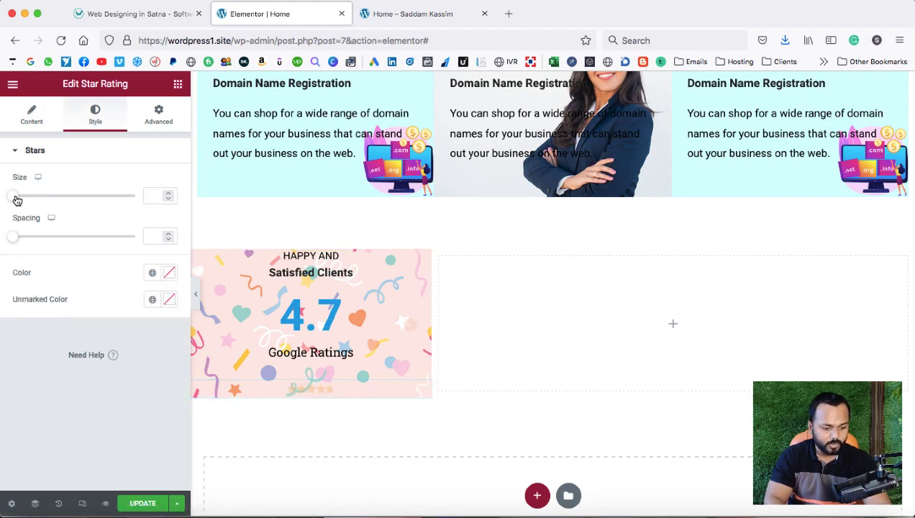
drag(17, 200, 41, 205)
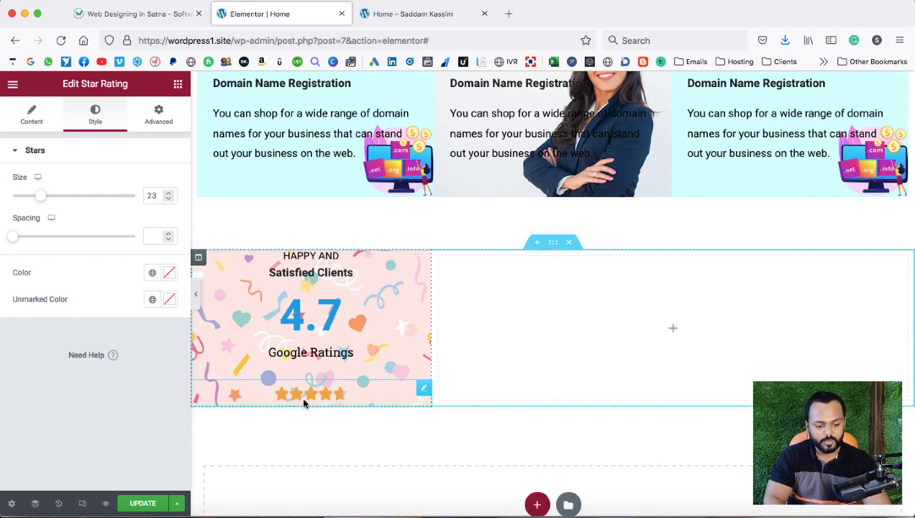
click(198, 260)
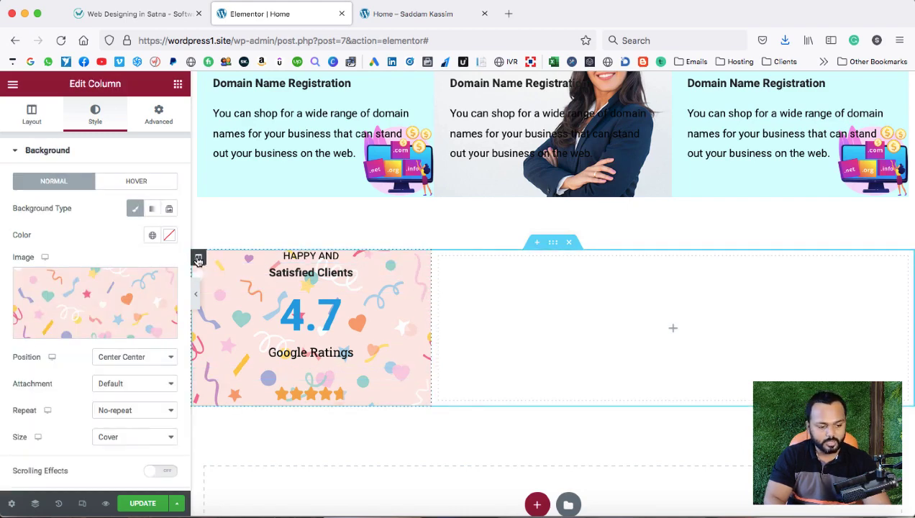
Unlink the column padding and set top and bottom padding to 25 px, then view the reference site.
click(158, 127)
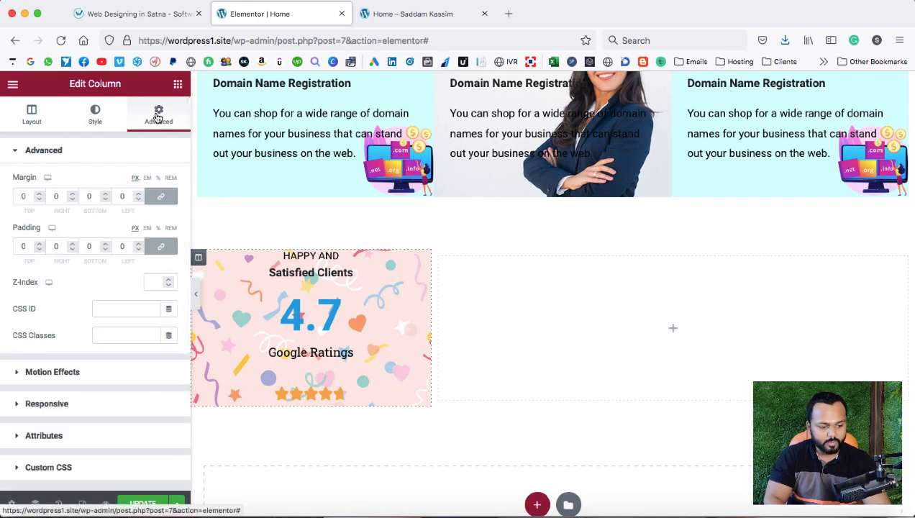
click(160, 246)
click(39, 244)
drag(38, 246, 39, 246)
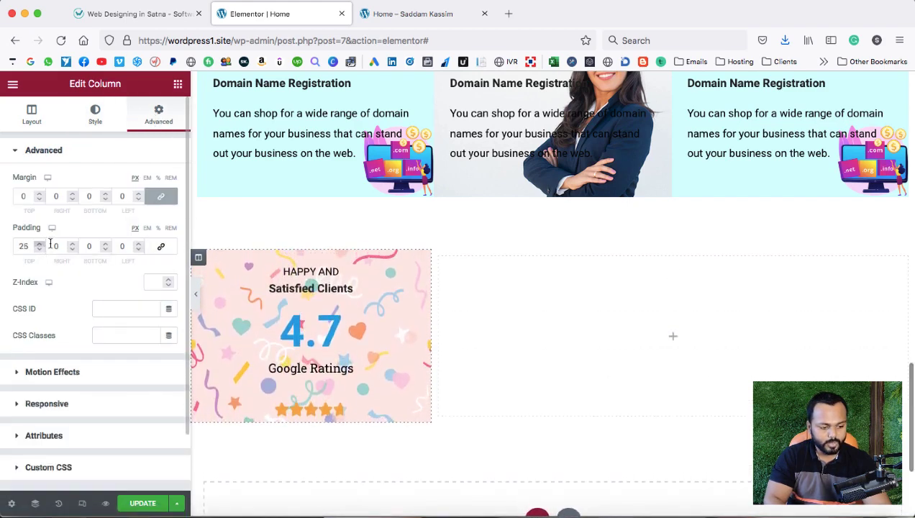
double_click(89, 246)
text(25)
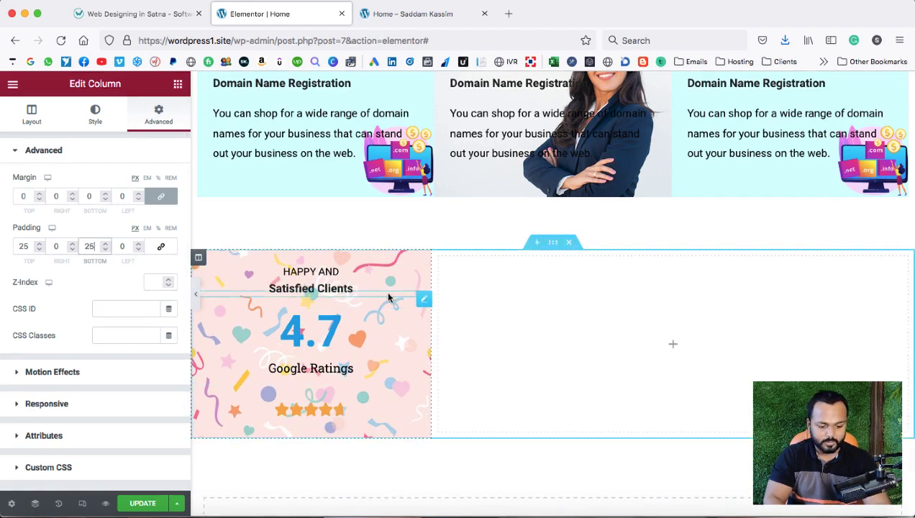
click(136, 14)
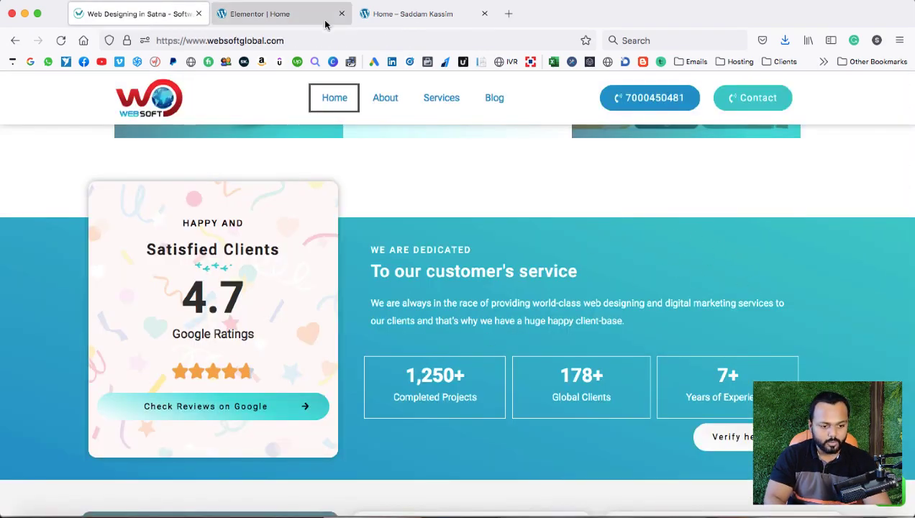
Copy the reference section's teal #00c9cc with the DevTools eyedropper.
right_click(568, 242)
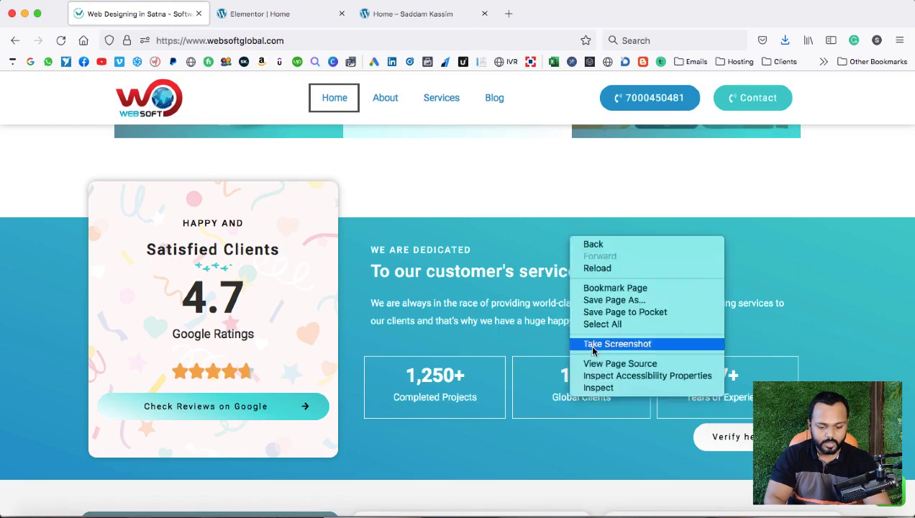
click(612, 388)
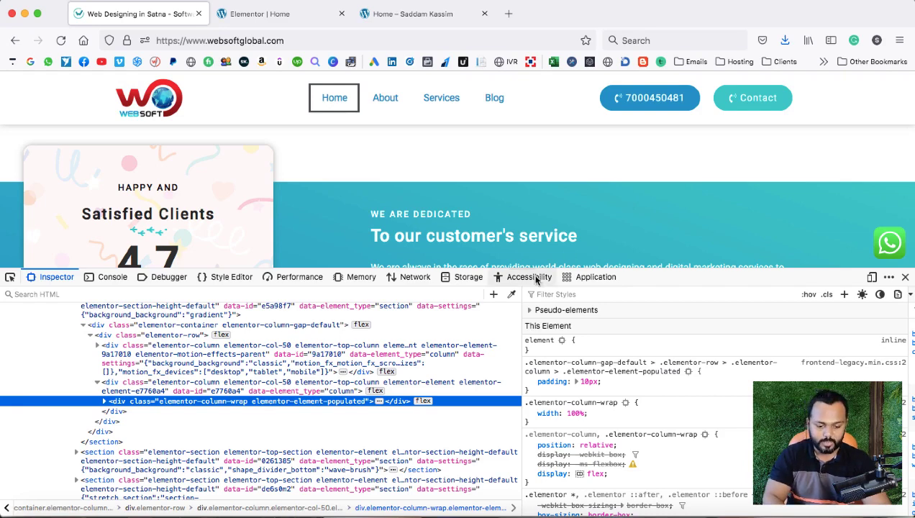
click(511, 294)
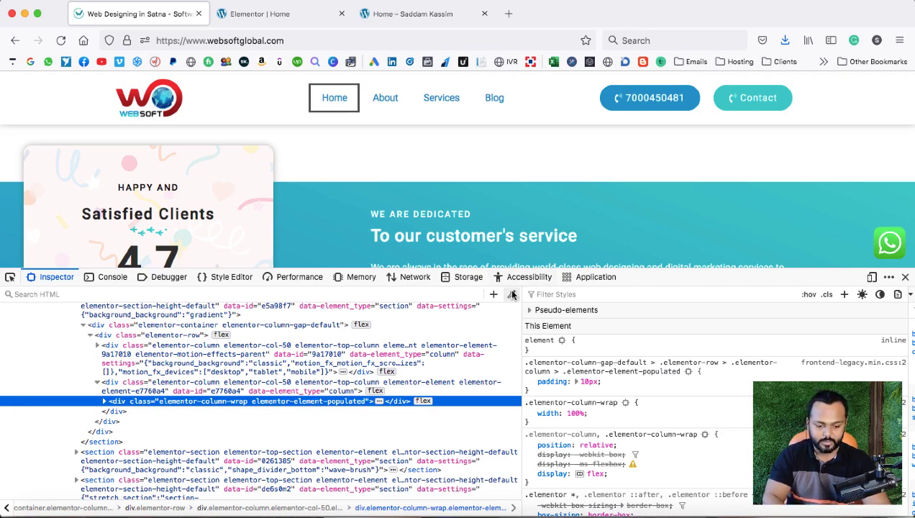
click(878, 198)
click(302, 14)
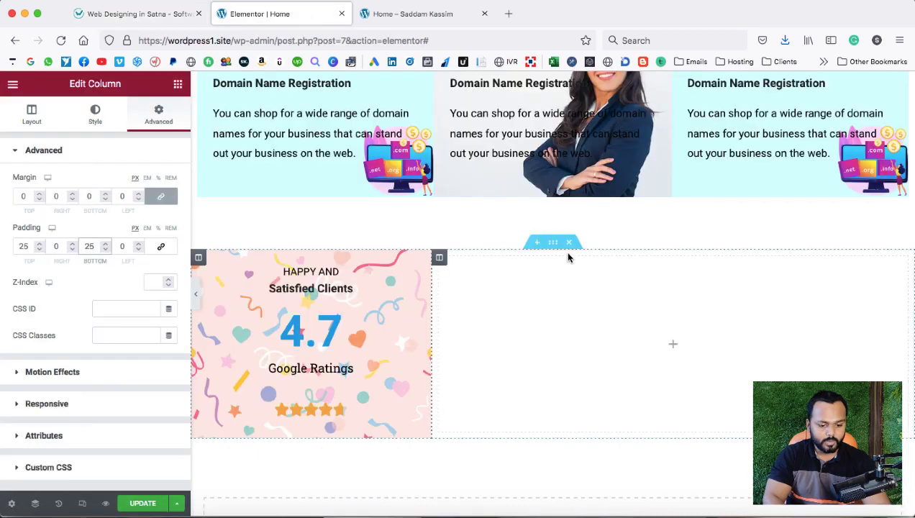
Make the section background a gradient whose first colour is the pasted teal #00c9cc.
click(550, 243)
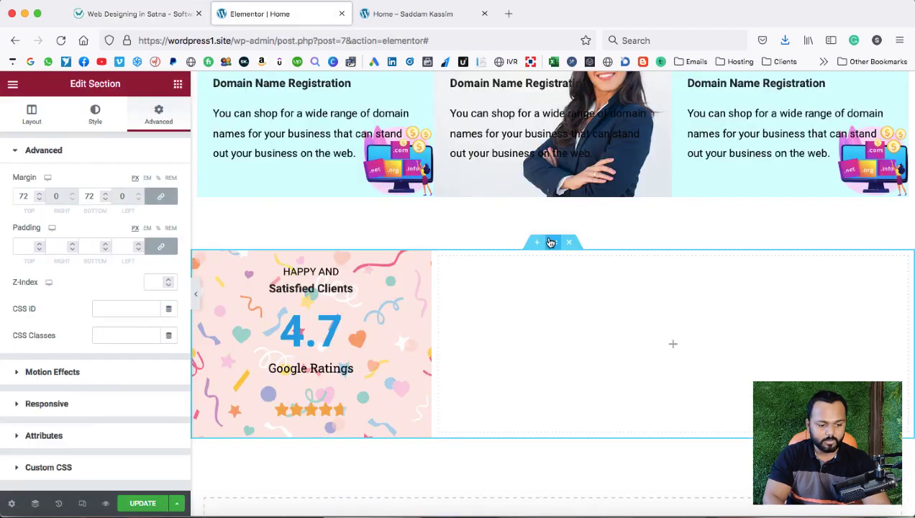
click(96, 119)
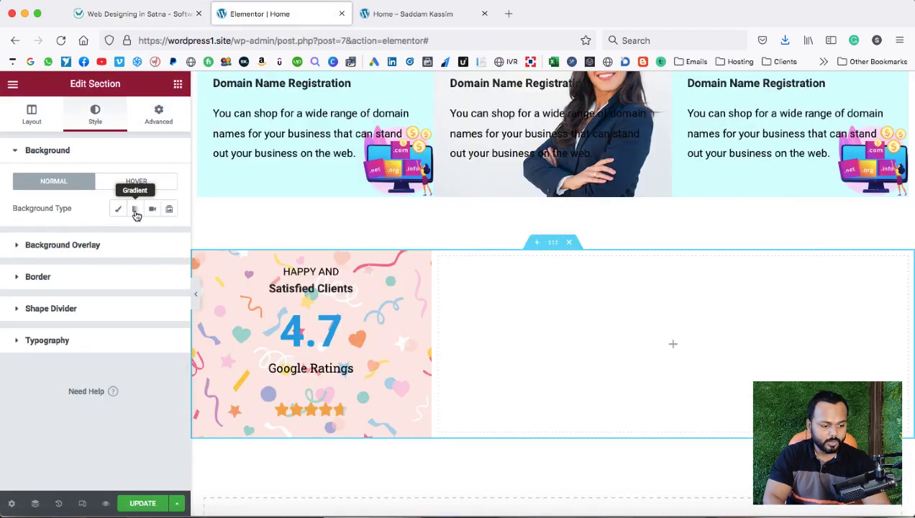
click(134, 208)
click(168, 235)
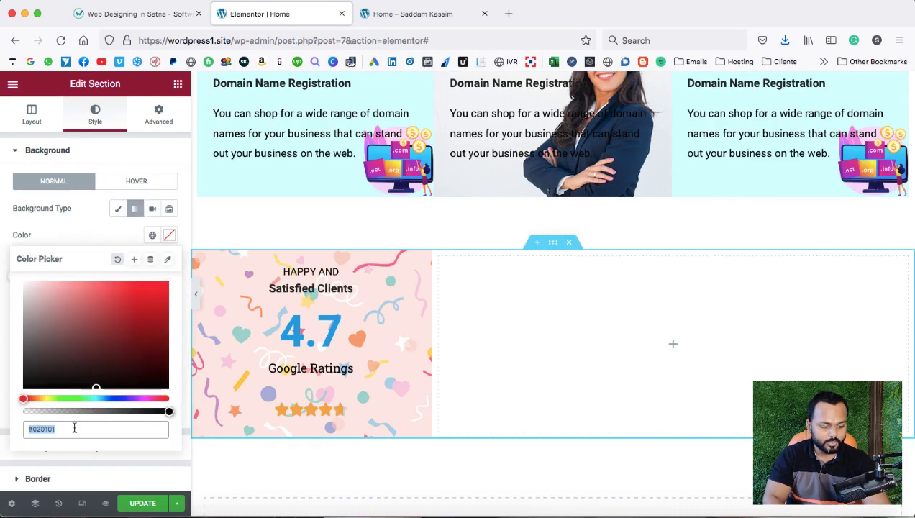
right_click(74, 426)
click(91, 412)
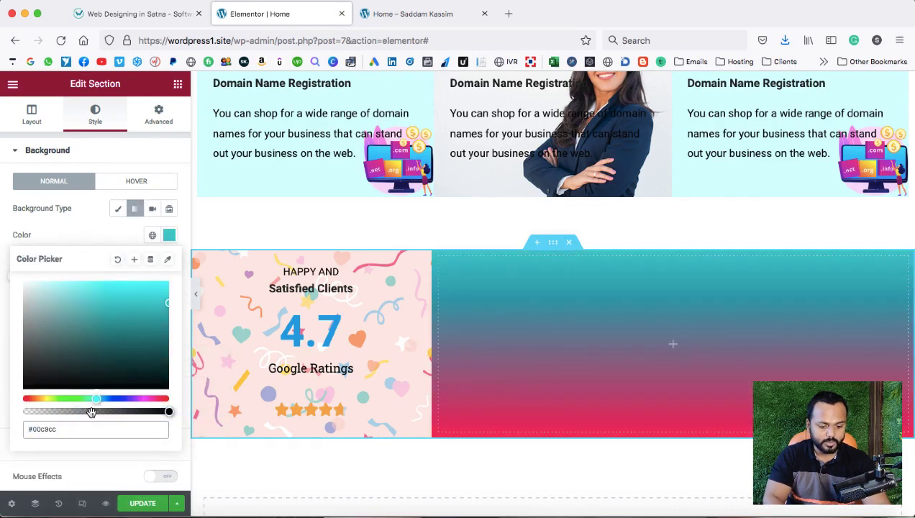
click(136, 165)
Sample blue #009acc from the reference site and paste it as the gradient's second colour.
click(124, 15)
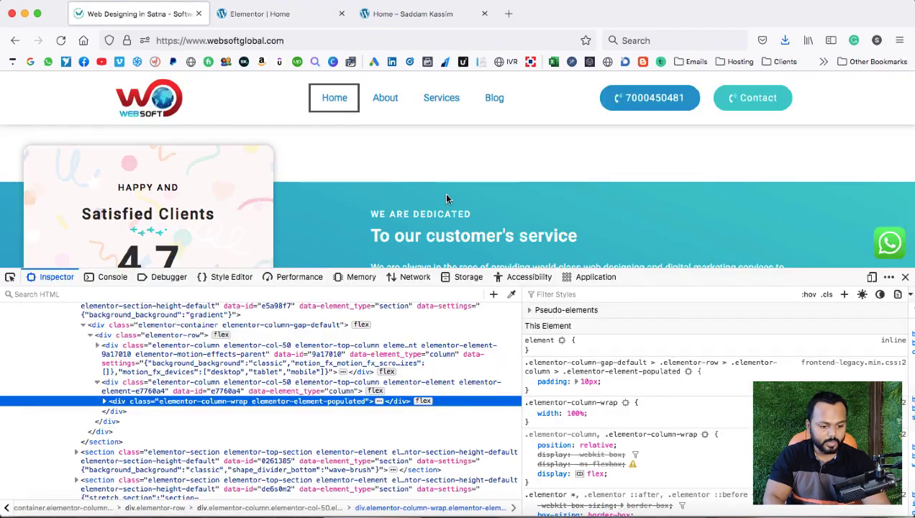
scroll(443, 192, down, 3)
scroll(446, 197, down, 1)
click(511, 294)
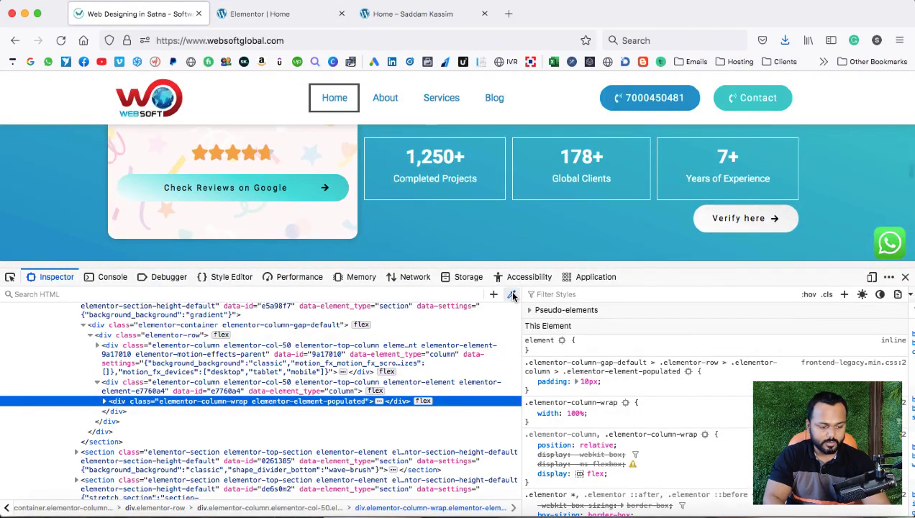
click(19, 252)
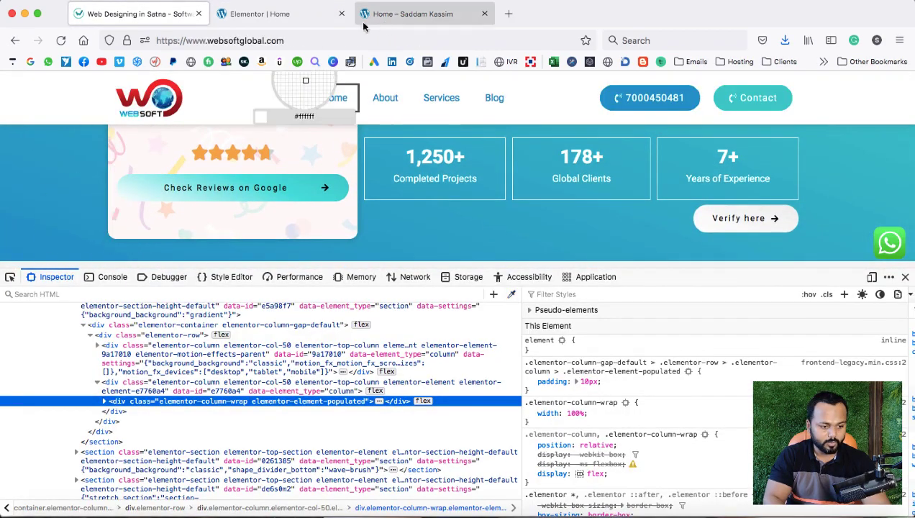
click(281, 14)
click(170, 302)
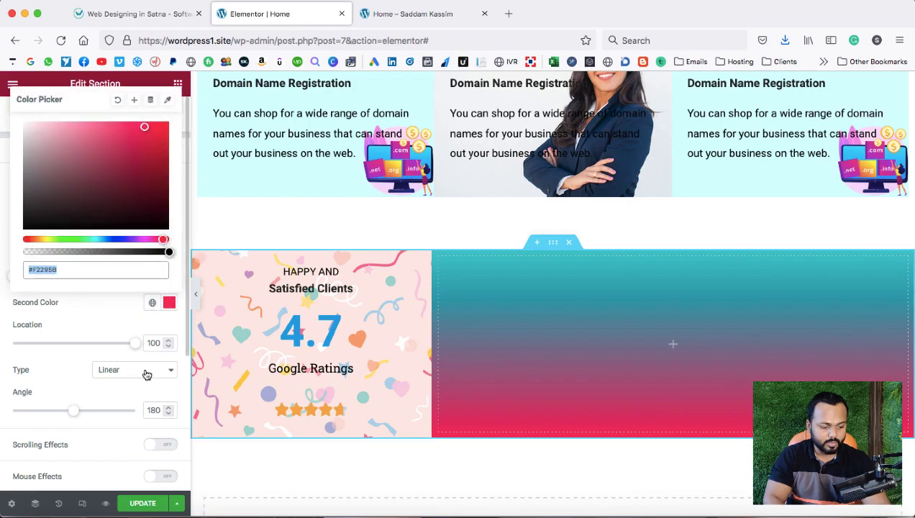
key(cmd+v)
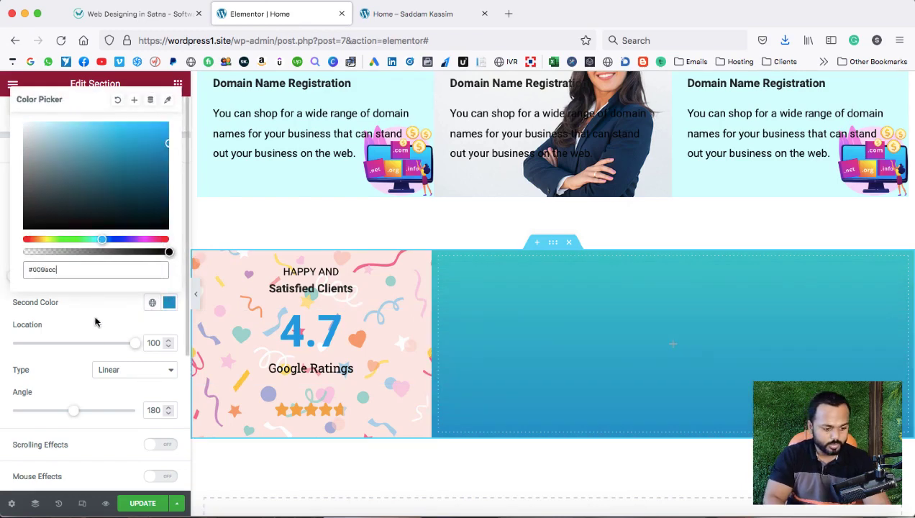
click(95, 321)
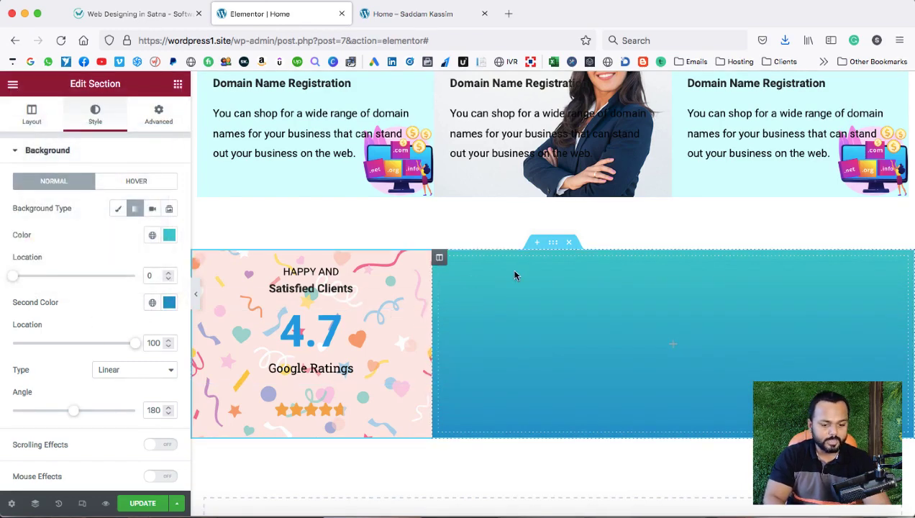
Drag the section's boxed content width down to 978 px.
click(553, 243)
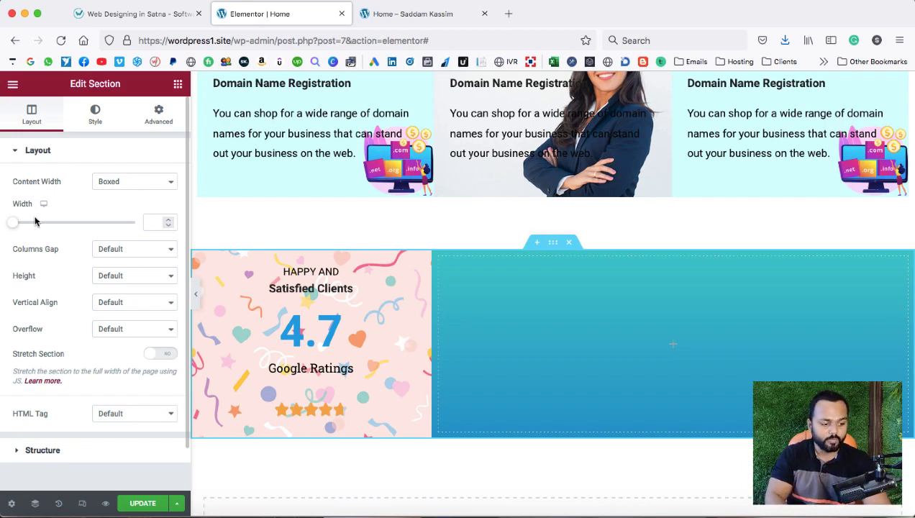
drag(12, 225, 66, 225)
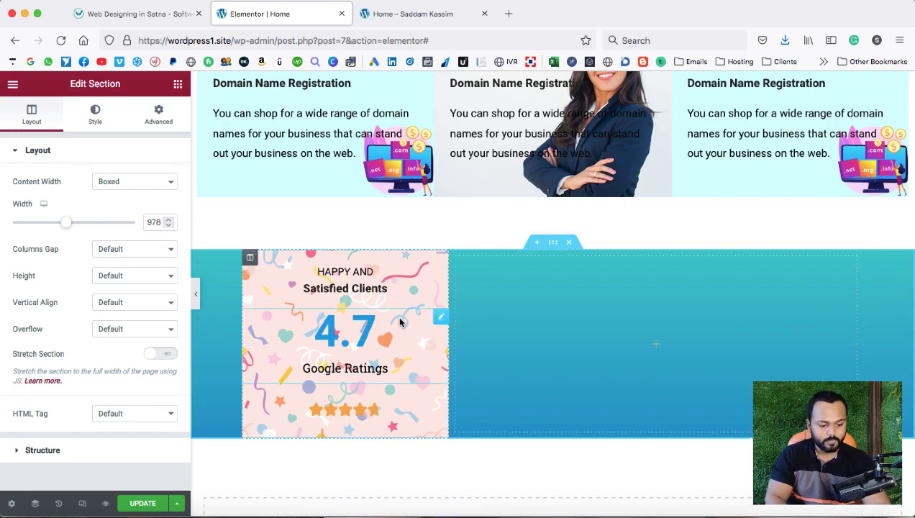
Unlink the card column's margin and set its top margin to -40, comparing with the reference.
click(251, 259)
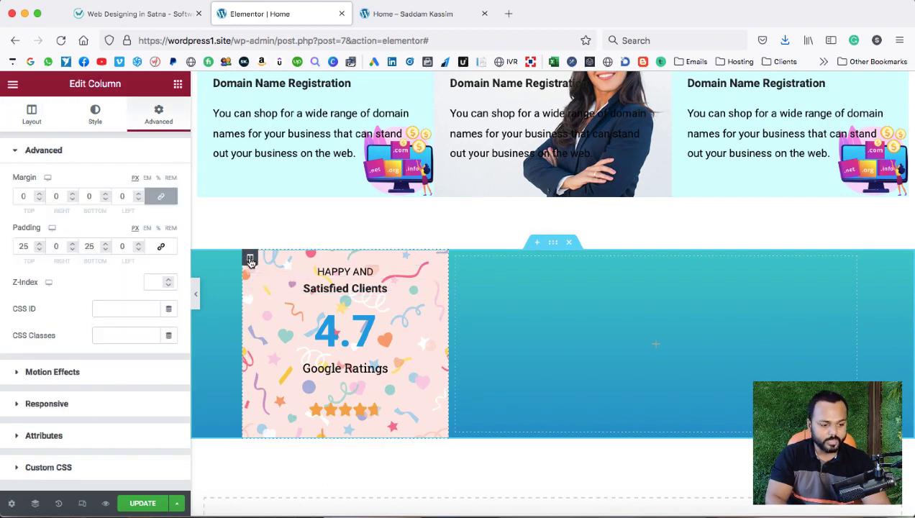
click(161, 199)
click(39, 199)
drag(39, 199, 39, 198)
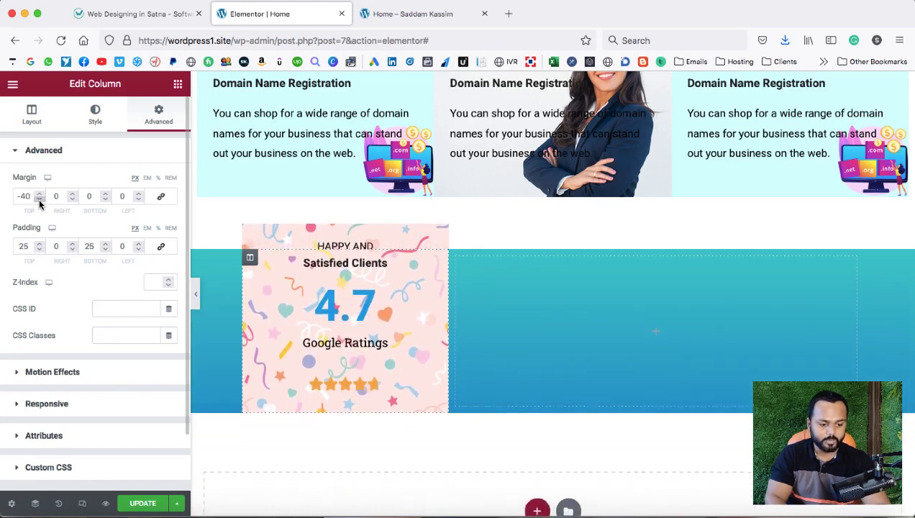
click(123, 13)
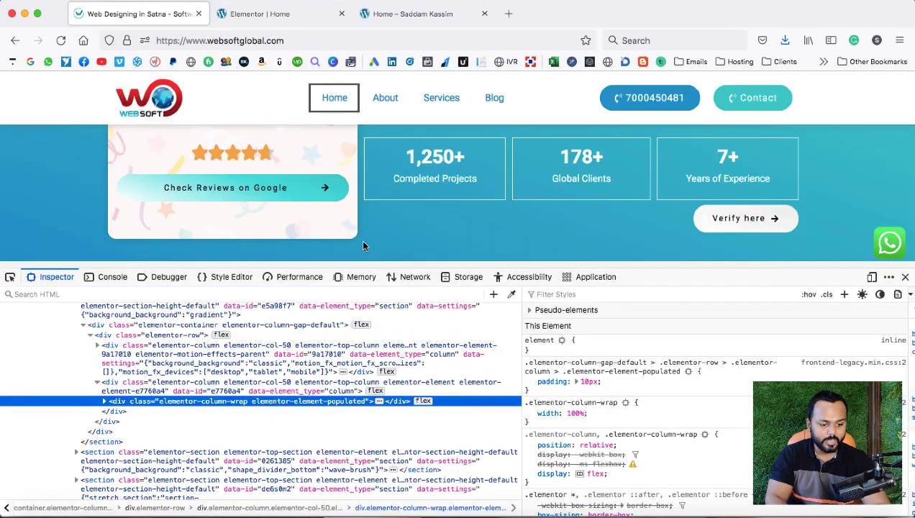
click(907, 277)
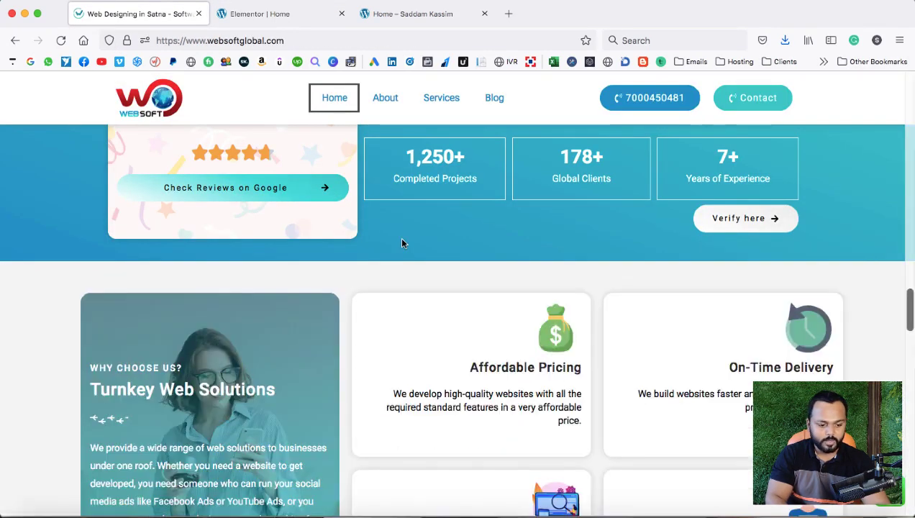
scroll(399, 236, up, 3)
click(270, 15)
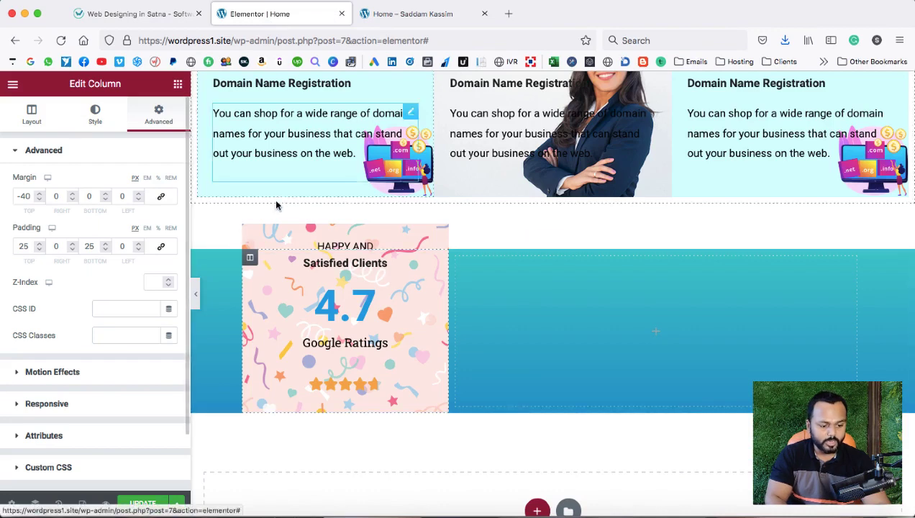
Enable the default box shadow in the card column's border settings and compare with the reference.
click(95, 114)
scroll(101, 342, down, 5)
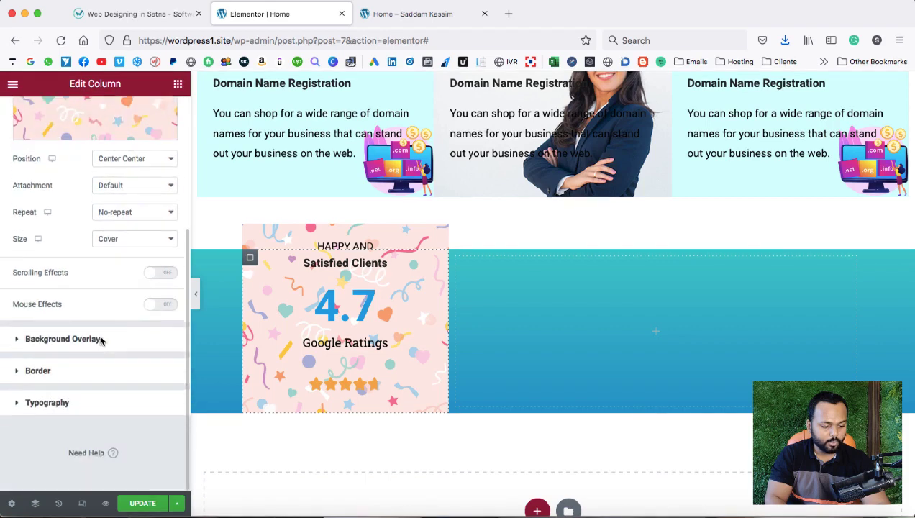
click(37, 370)
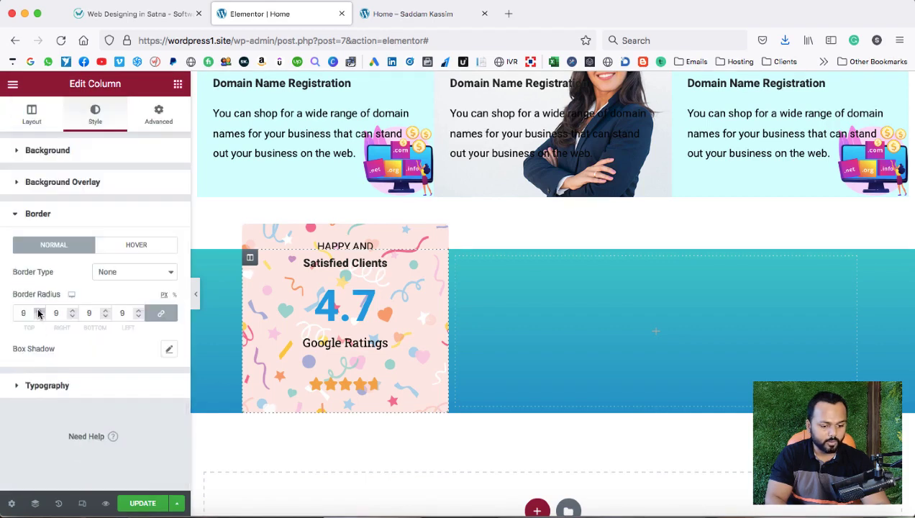
click(169, 351)
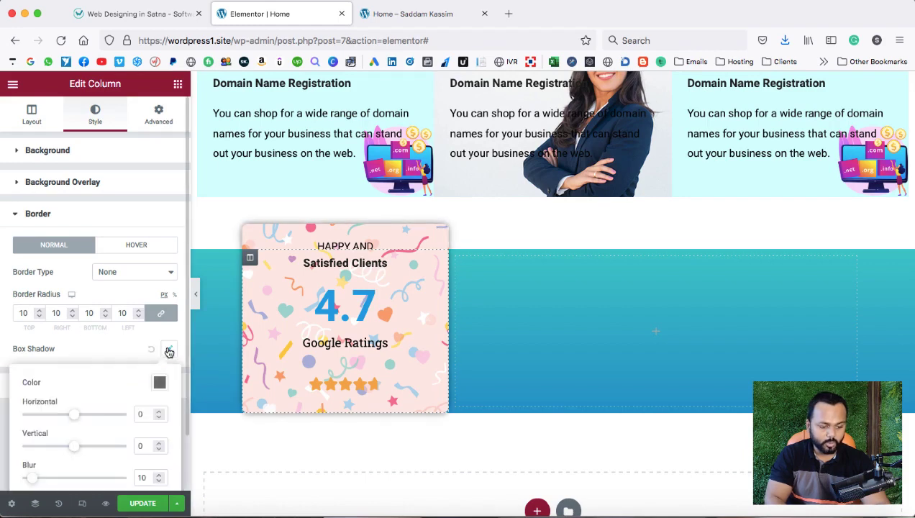
click(124, 346)
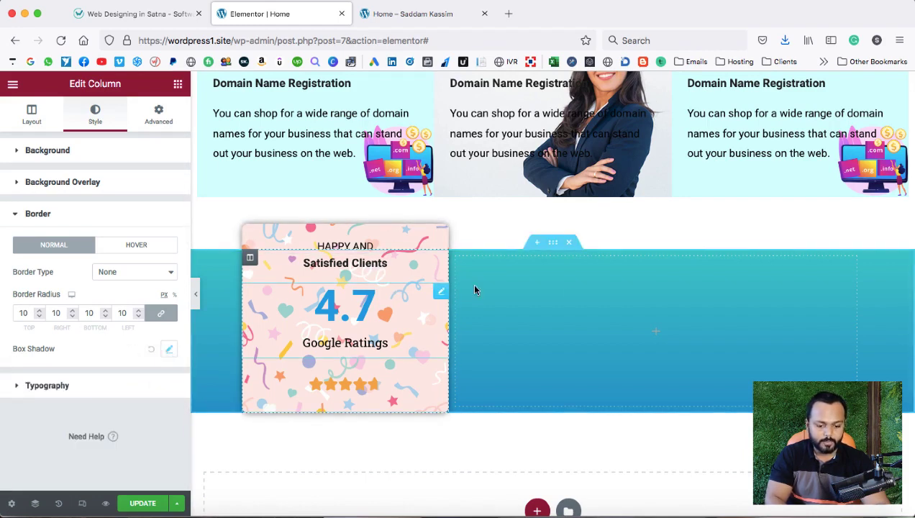
click(158, 16)
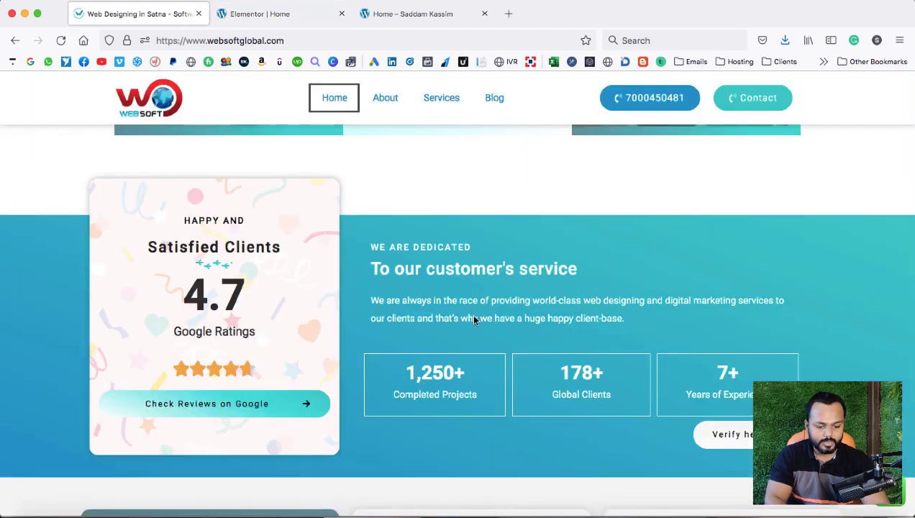
click(276, 14)
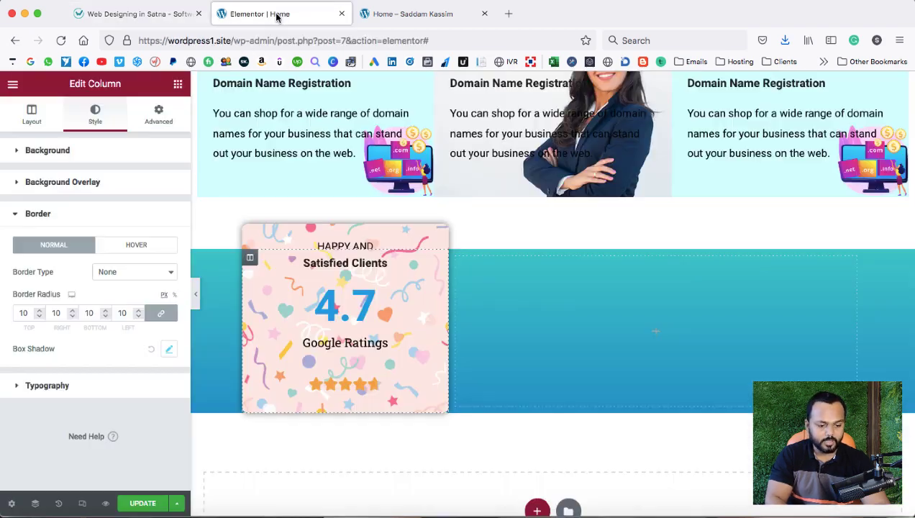
Drop an inner section into the empty right column and add a third column to it.
click(657, 336)
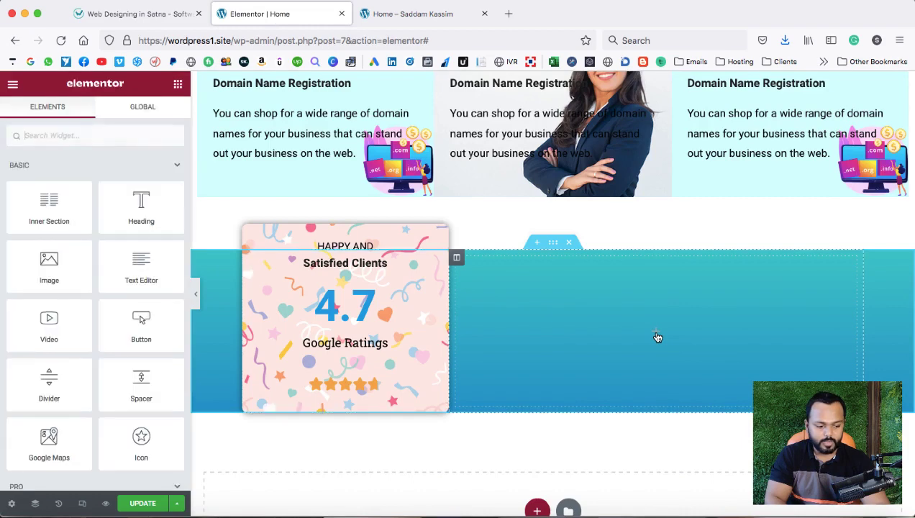
drag(45, 200, 641, 330)
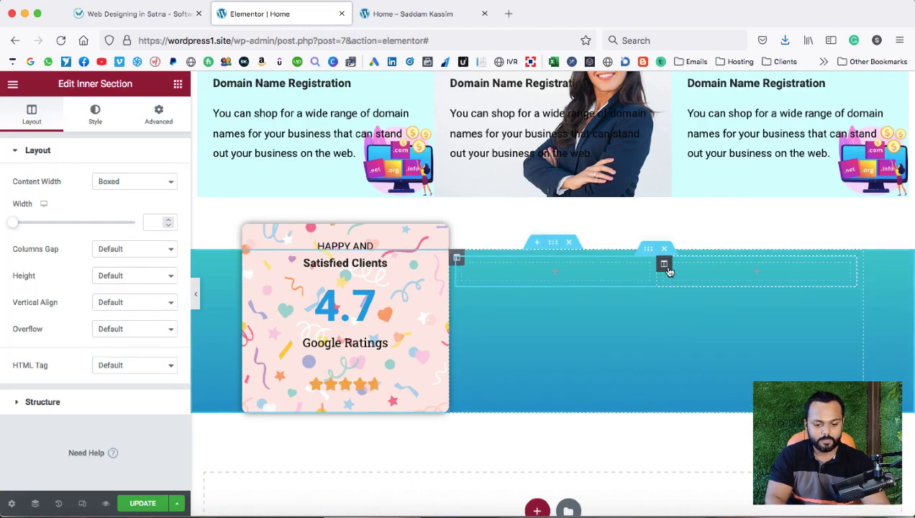
right_click(665, 265)
click(698, 322)
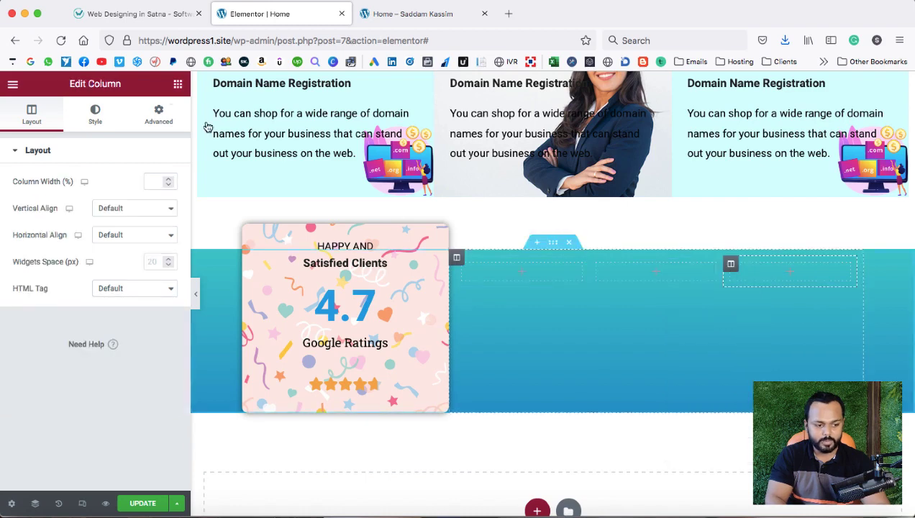
click(122, 14)
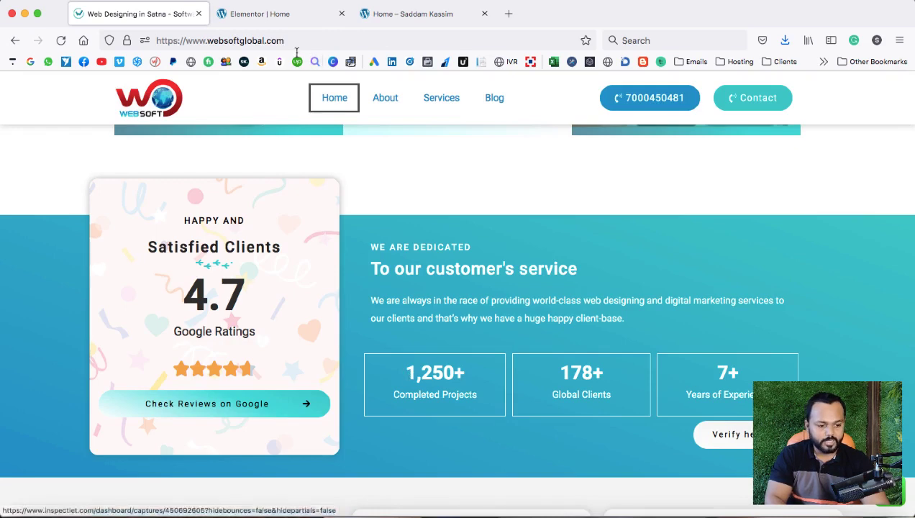
click(264, 15)
click(525, 274)
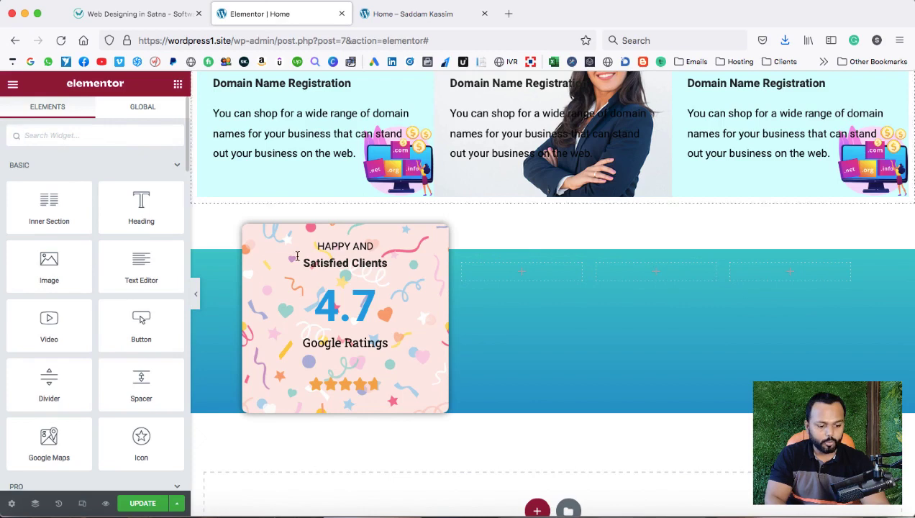
Duplicate the 4.7 rating counter and move the copy into the first empty column.
right_click(327, 303)
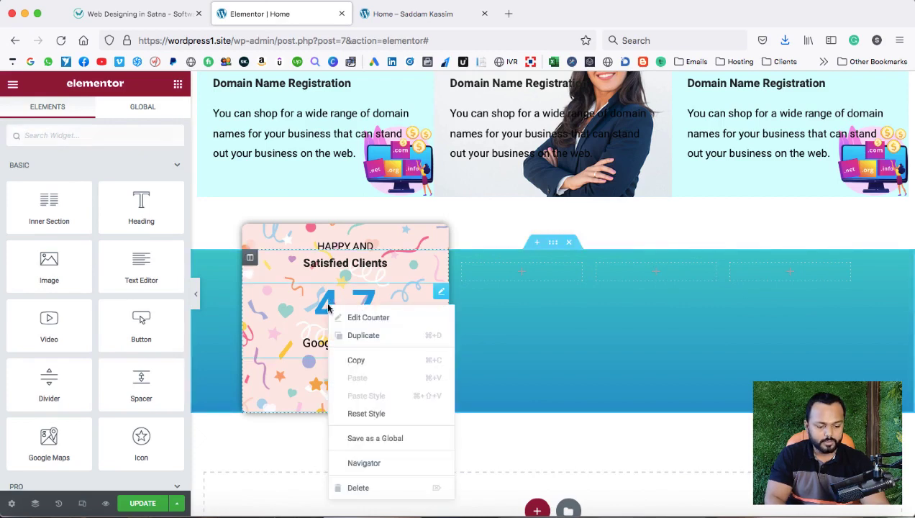
click(353, 335)
drag(438, 294, 495, 284)
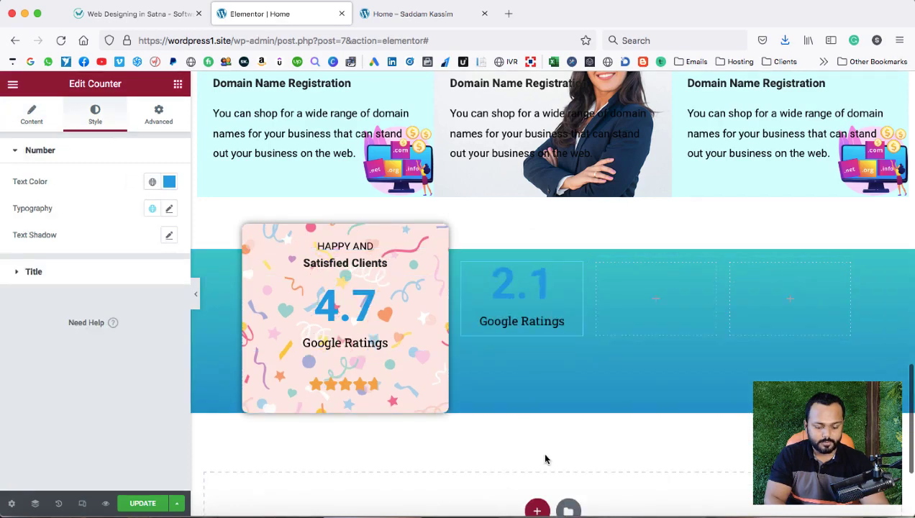
Set the copy's ending number to 1250, suffix +, and title 'Completed Projects'.
click(32, 122)
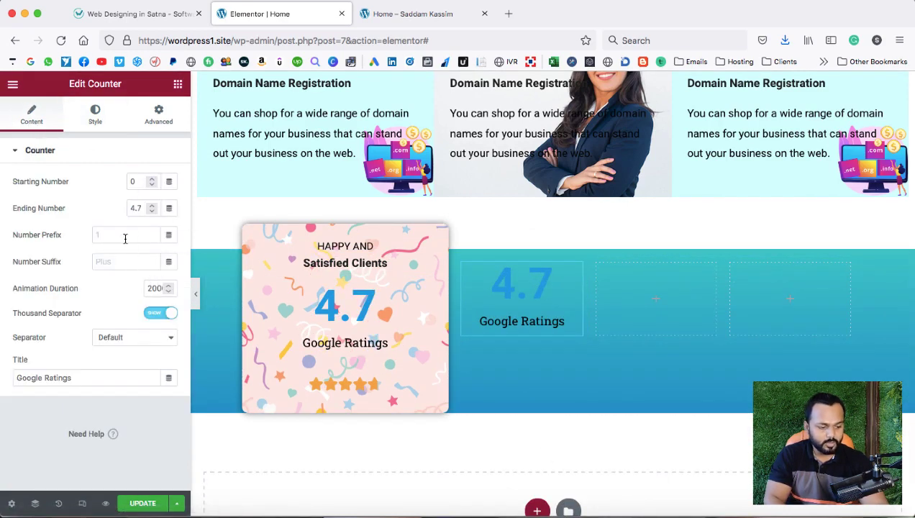
drag(142, 204, 134, 206)
text(12)
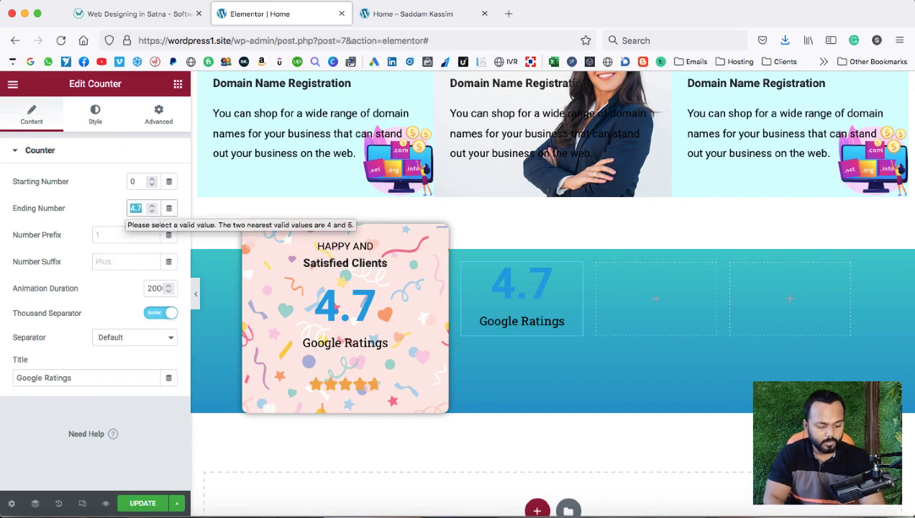
text(50)
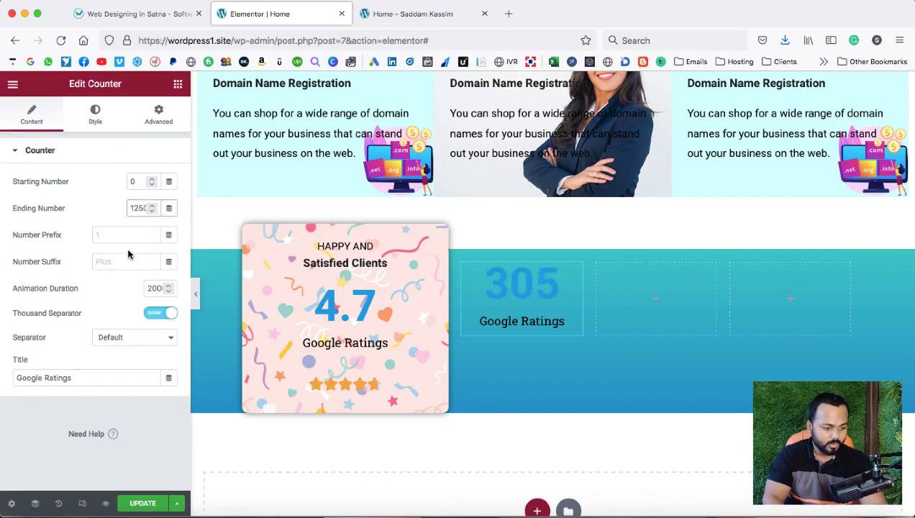
click(112, 262)
text(+)
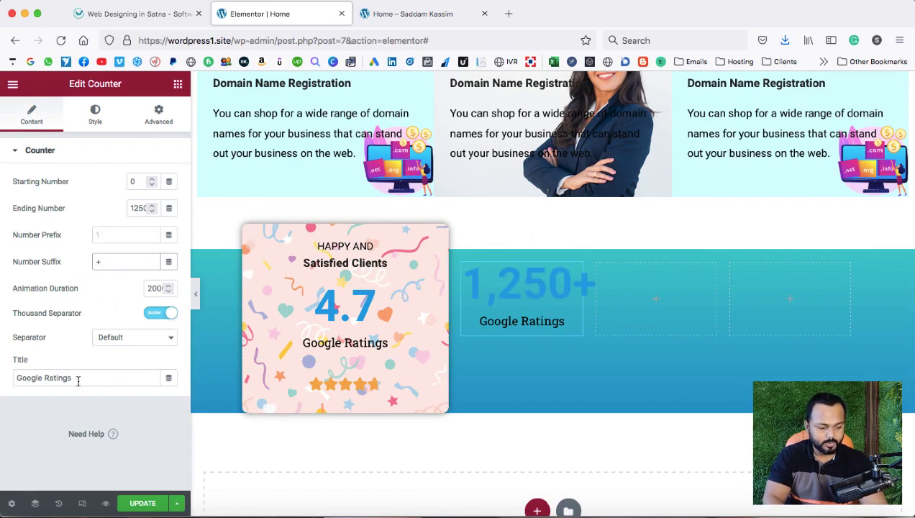
drag(77, 378, 6, 375)
text(Comp)
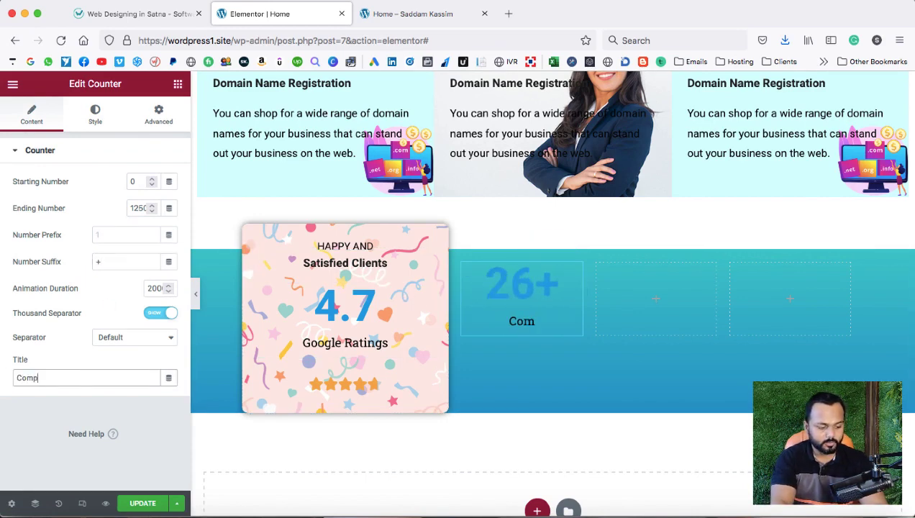
text(leted Projects)
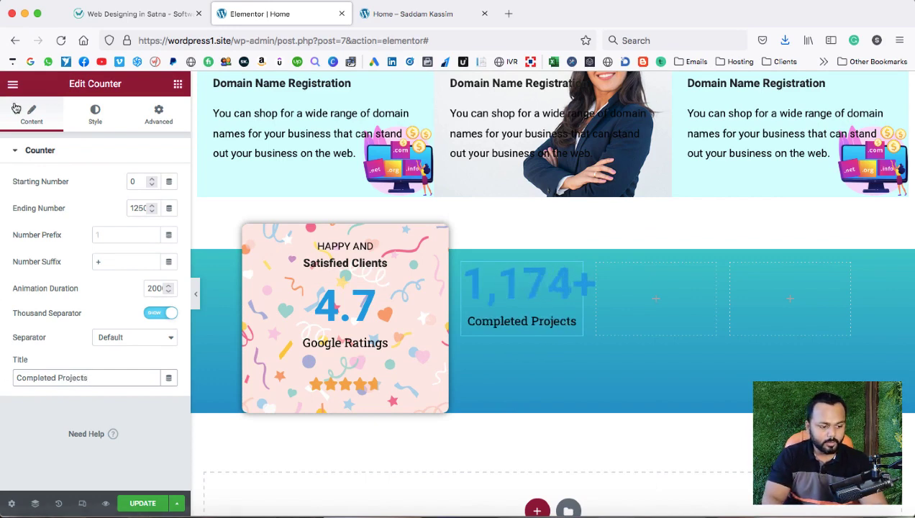
click(92, 124)
Make the counter's number and Completed Projects title text white.
click(169, 181)
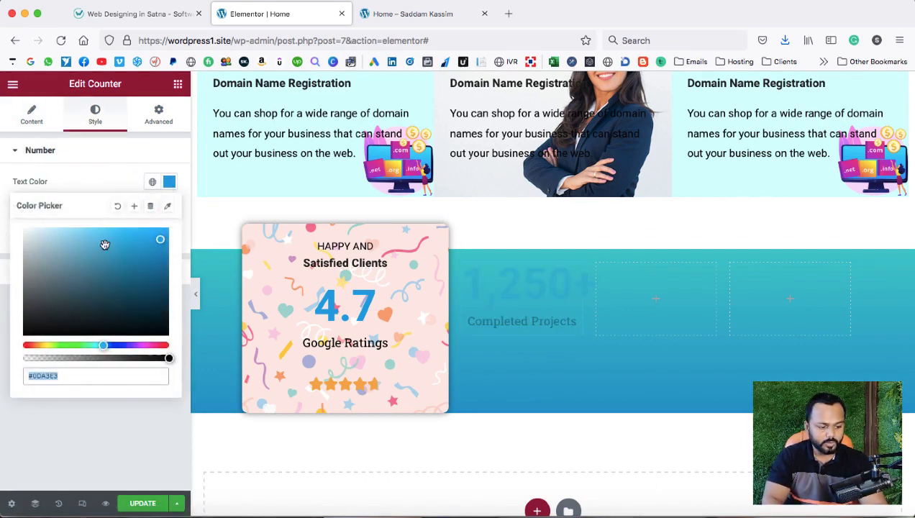
click(24, 230)
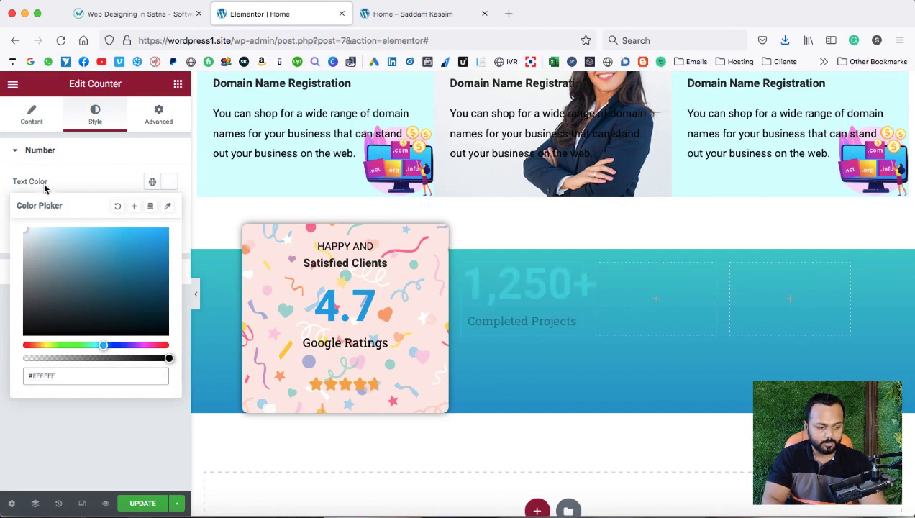
click(84, 180)
click(113, 272)
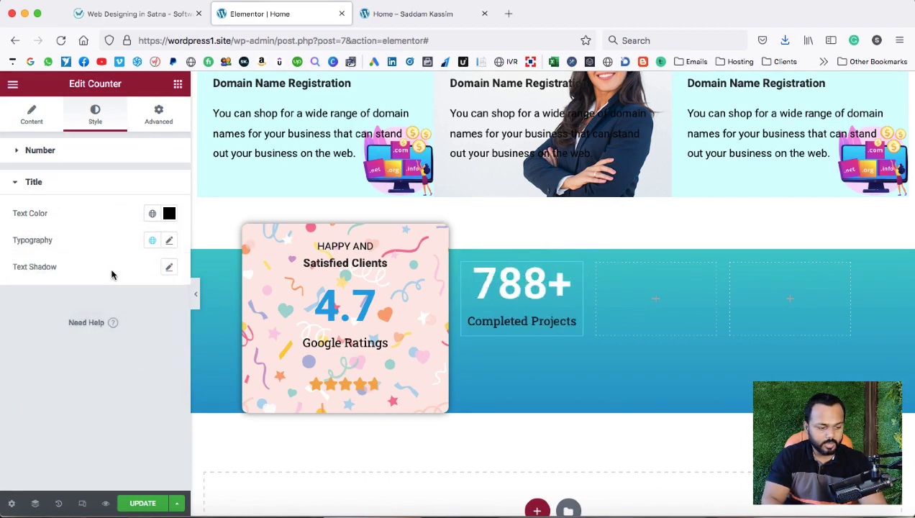
click(169, 213)
drag(78, 285, 0, 237)
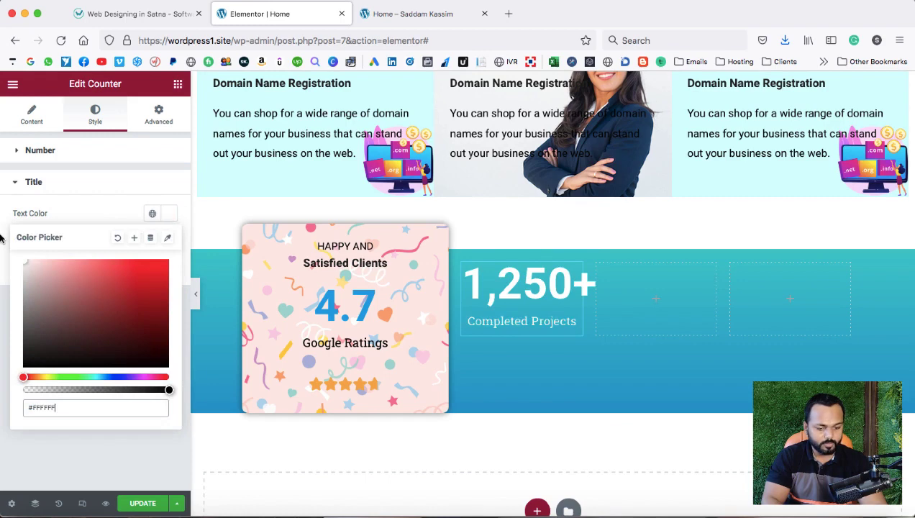
click(68, 215)
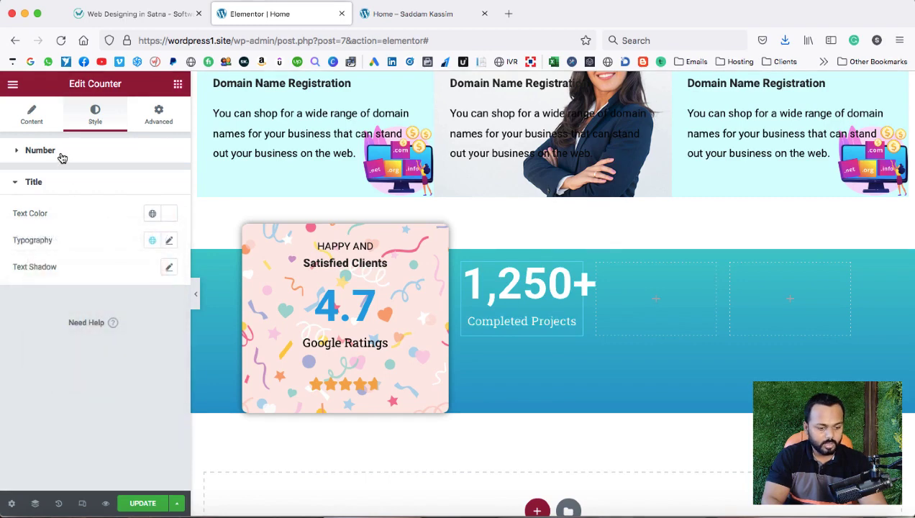
Raise the 1,250+ number's font size to 30.
click(62, 152)
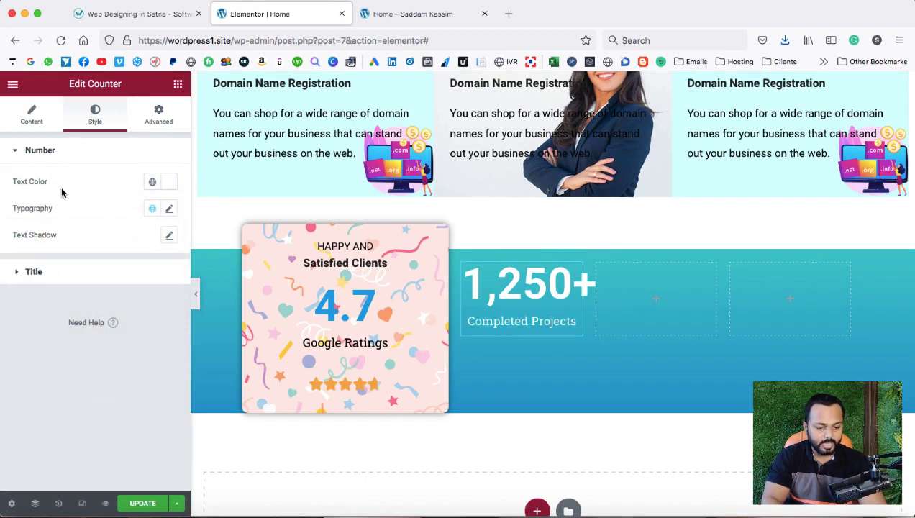
click(168, 209)
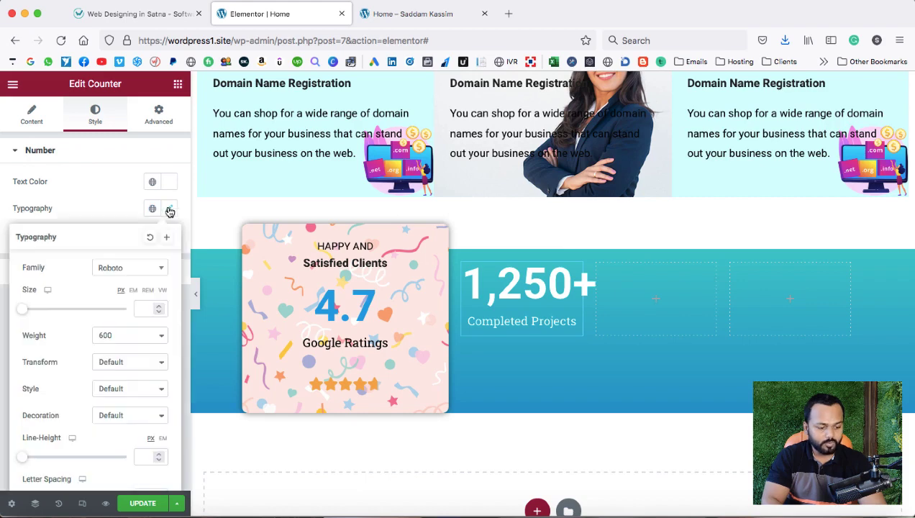
click(160, 308)
click(159, 308)
click(160, 308)
click(159, 308)
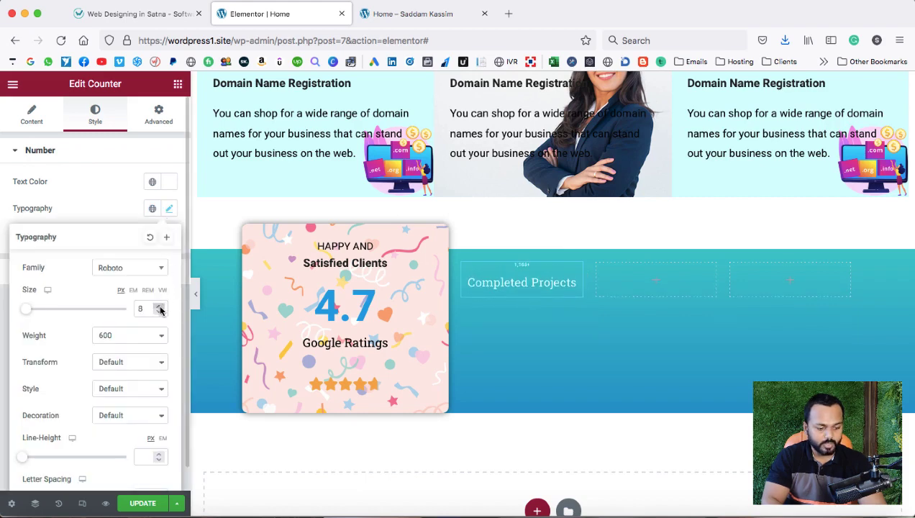
click(160, 308)
click(160, 308)
click(160, 308)
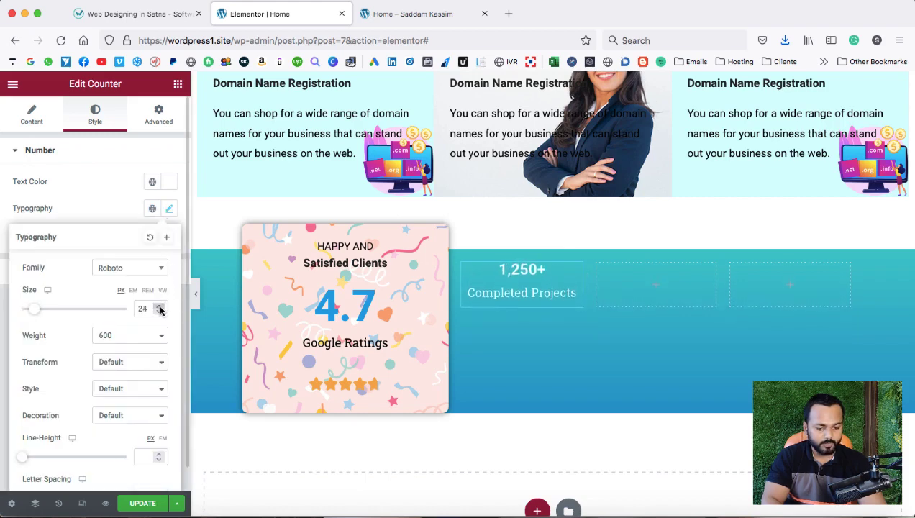
click(160, 308)
click(85, 209)
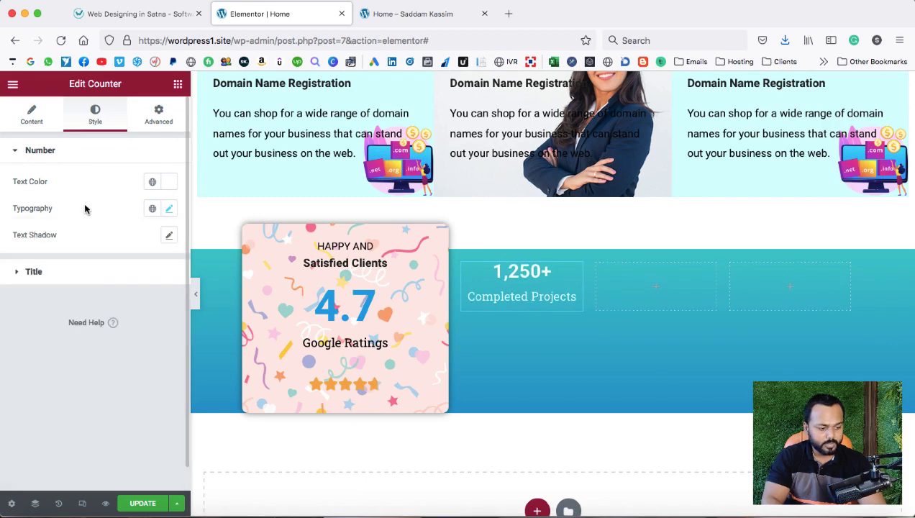
Set the Completed Projects title font size to 14 and compare with the reference site.
click(86, 273)
click(168, 243)
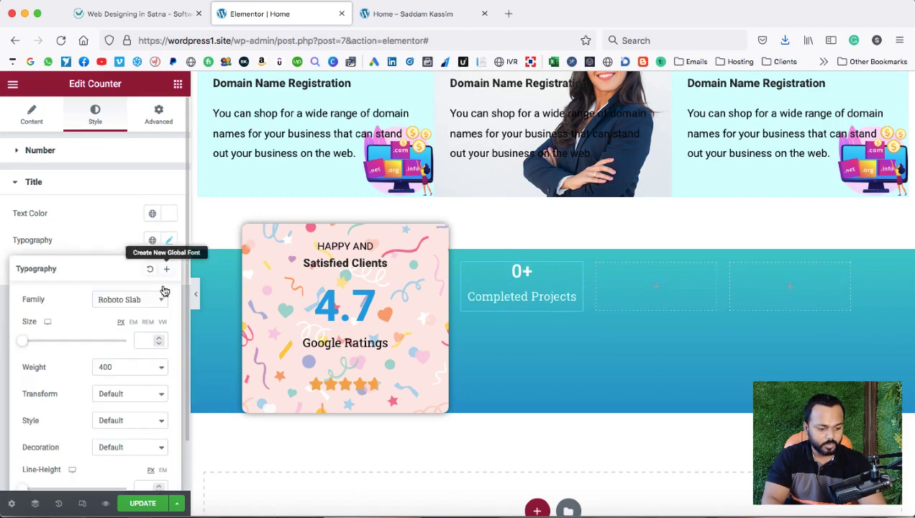
click(159, 342)
click(159, 343)
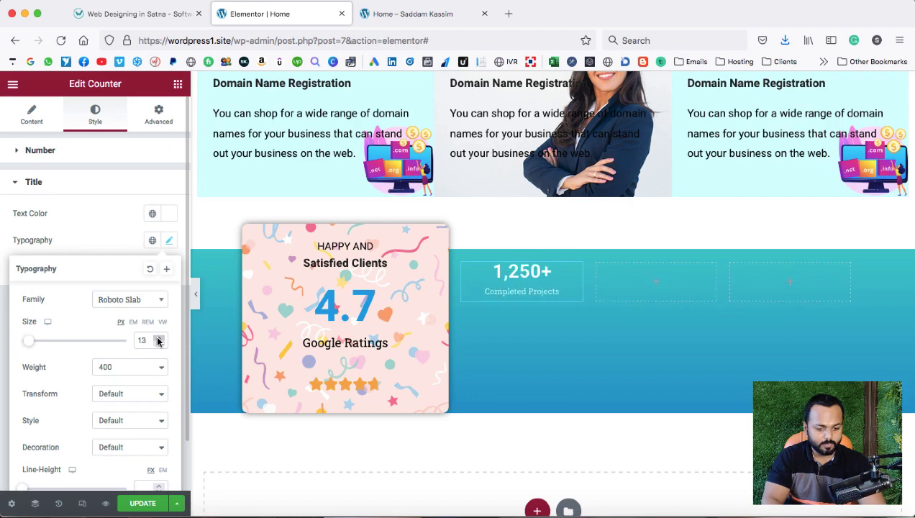
click(138, 15)
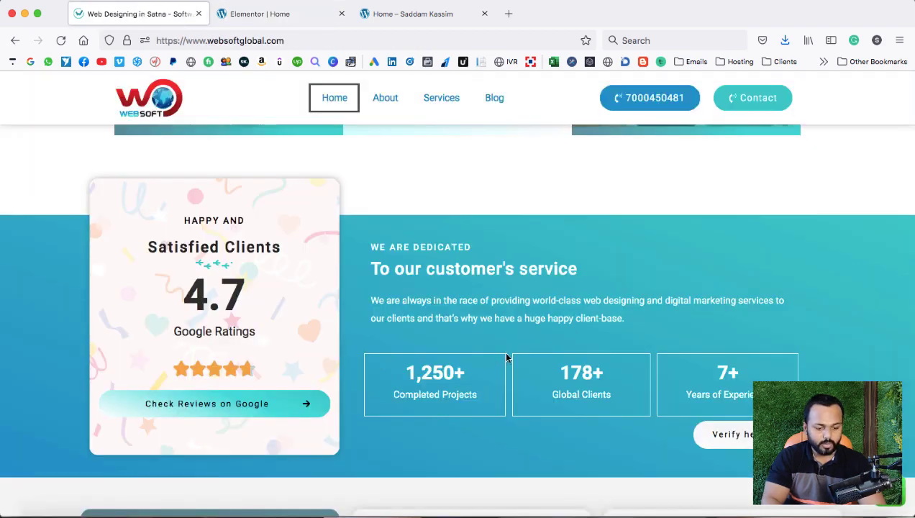
click(276, 14)
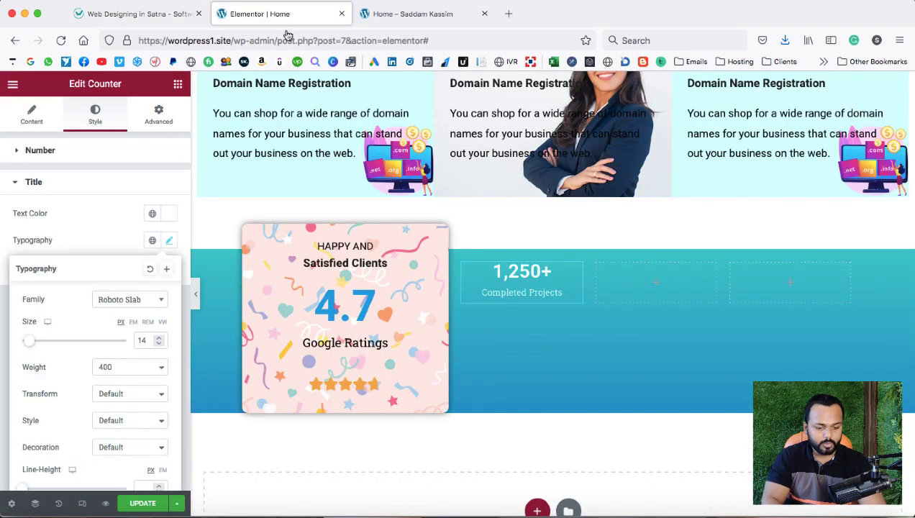
Give the counter's column a solid 1 px #FFFFFF border.
click(462, 264)
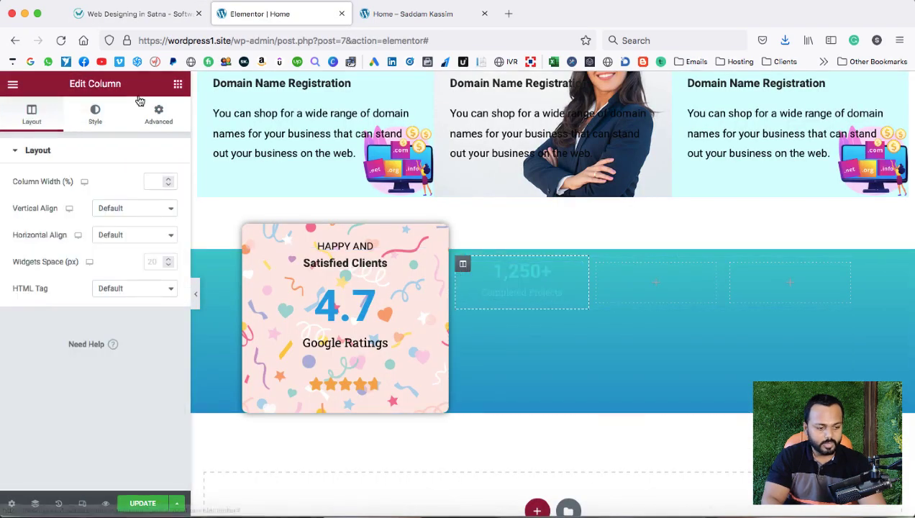
click(97, 117)
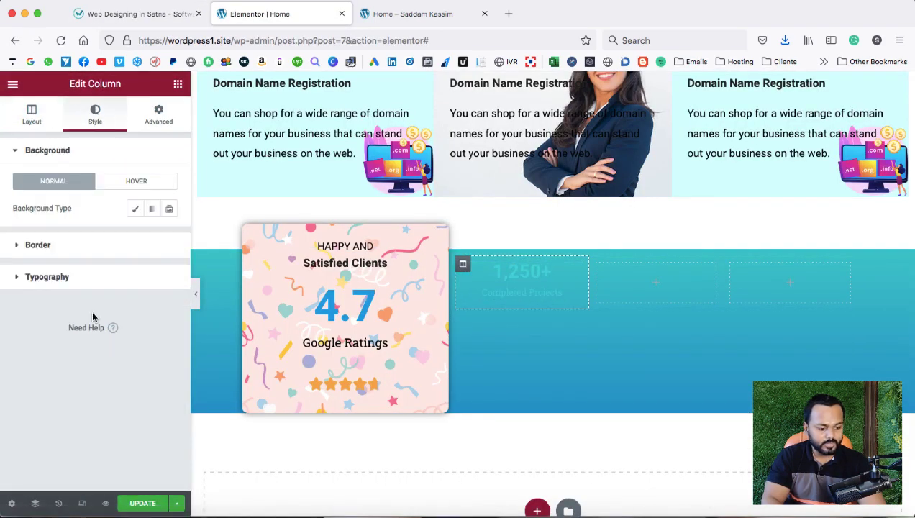
click(20, 245)
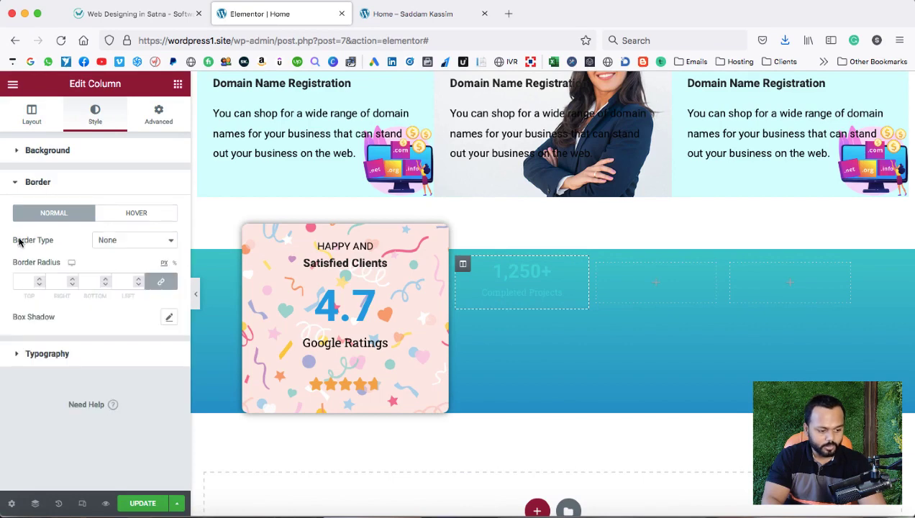
click(123, 241)
click(127, 252)
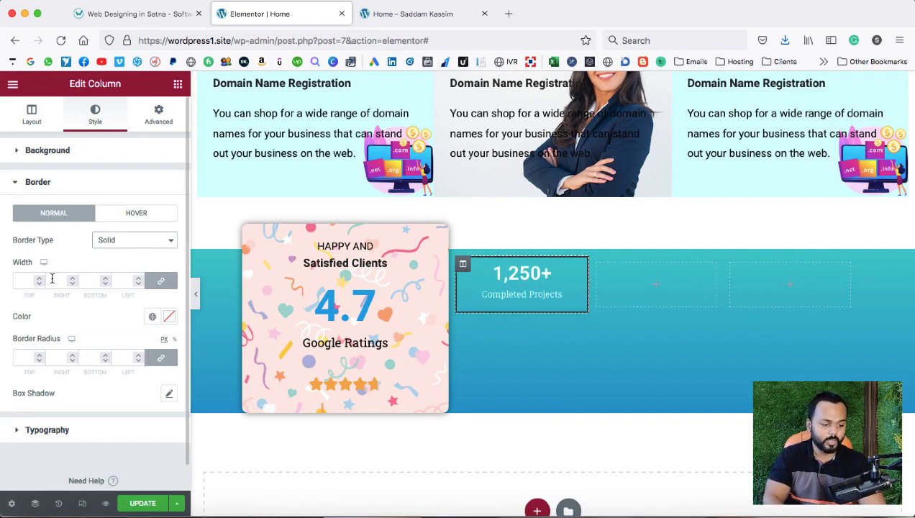
click(40, 280)
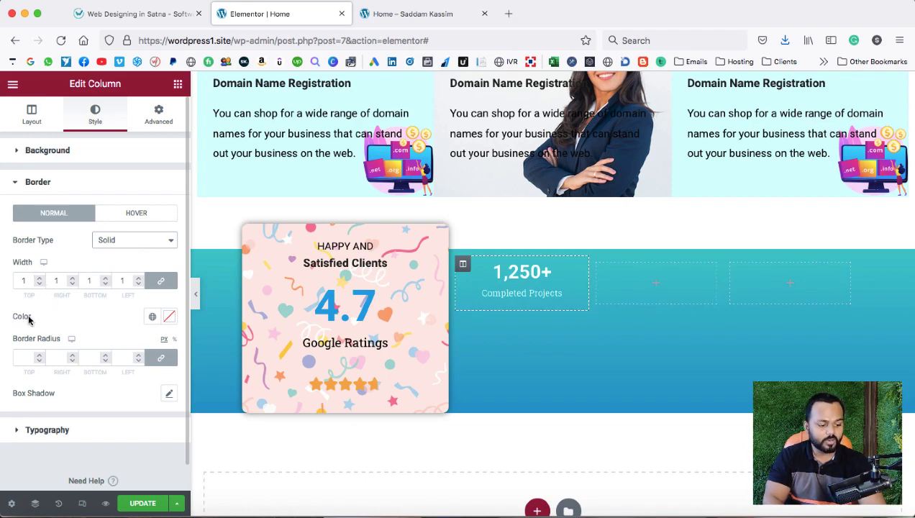
click(169, 318)
text(#FFFFFF)
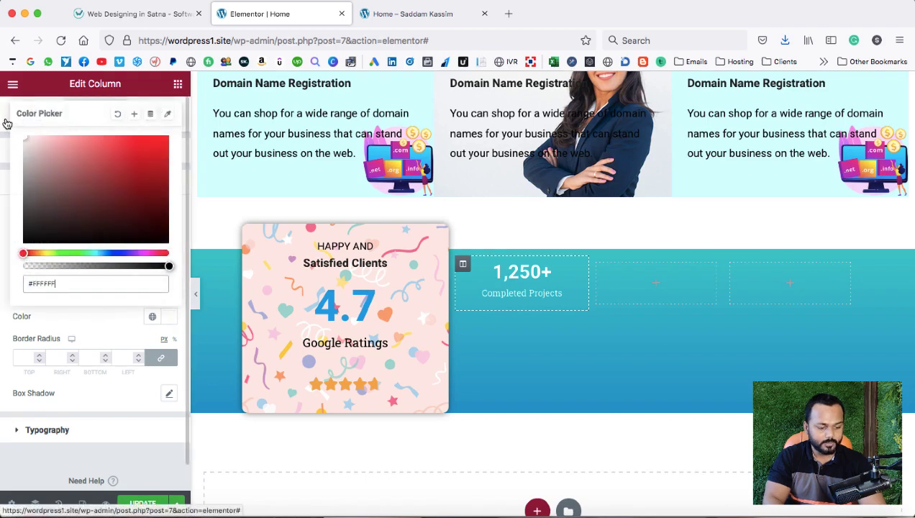
click(76, 320)
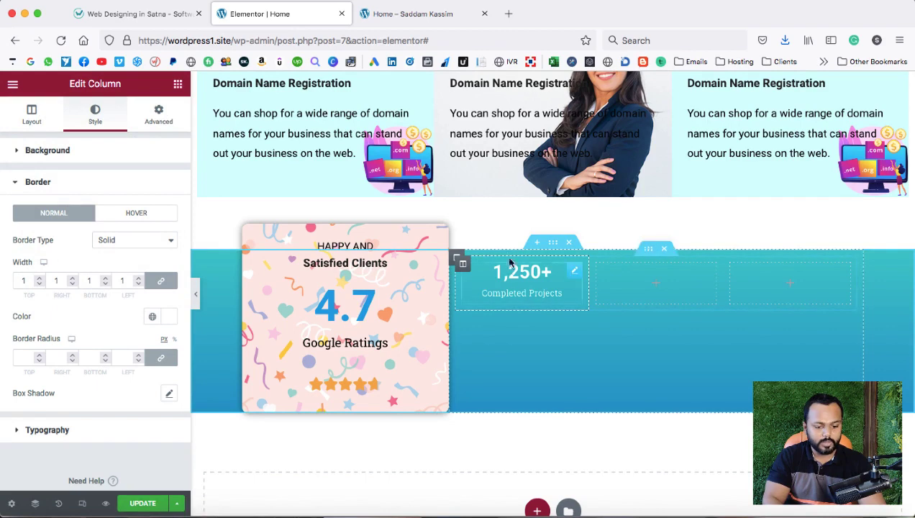
Set the column's padding to 10 on all sides.
click(156, 115)
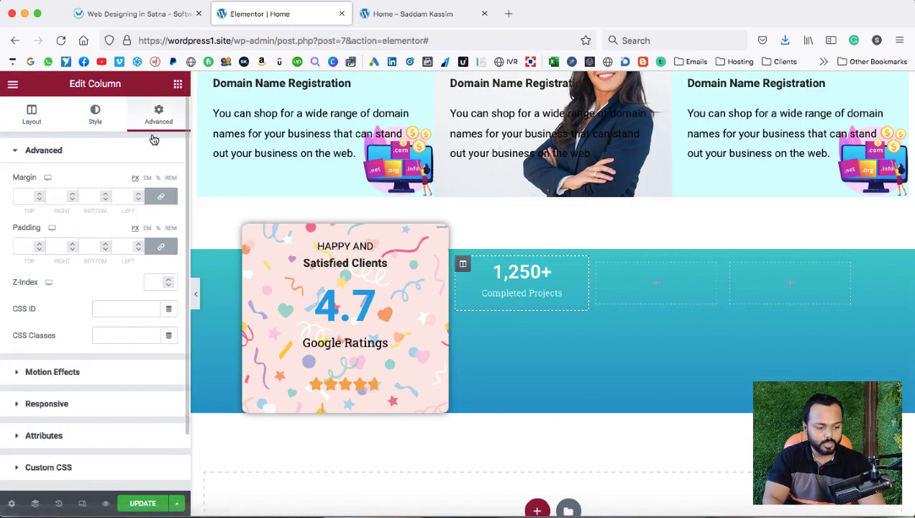
click(40, 246)
text(10)
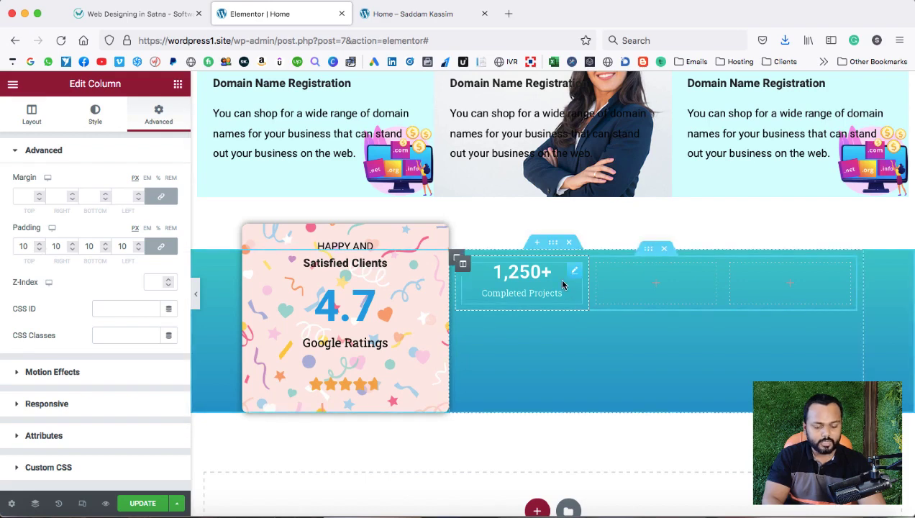
Duplicate the bordered counter column twice to make three boxes.
right_click(462, 264)
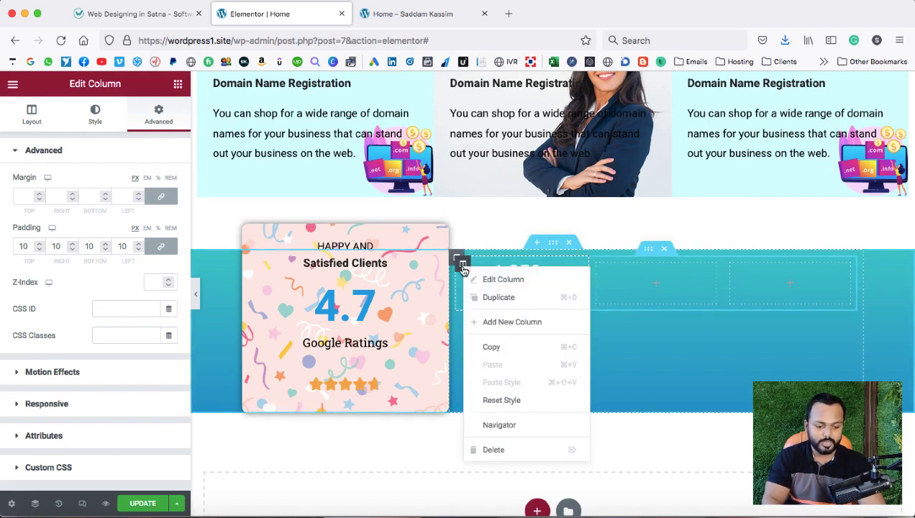
click(485, 297)
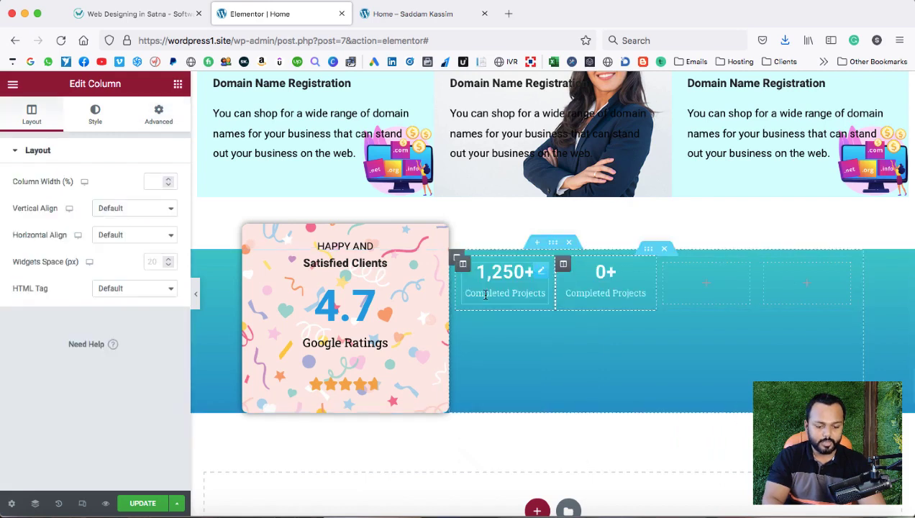
right_click(564, 267)
click(589, 297)
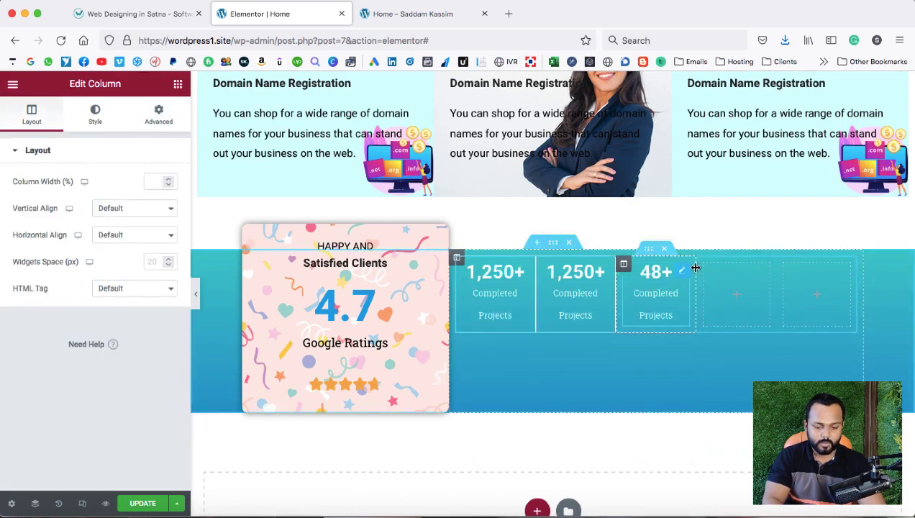
Delete the two leftover empty columns from the inner section.
right_click(706, 266)
click(734, 445)
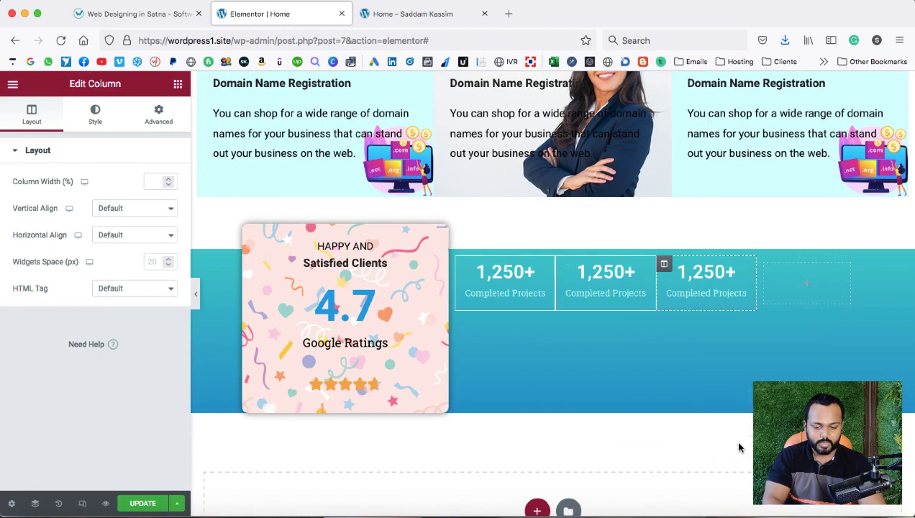
right_click(764, 264)
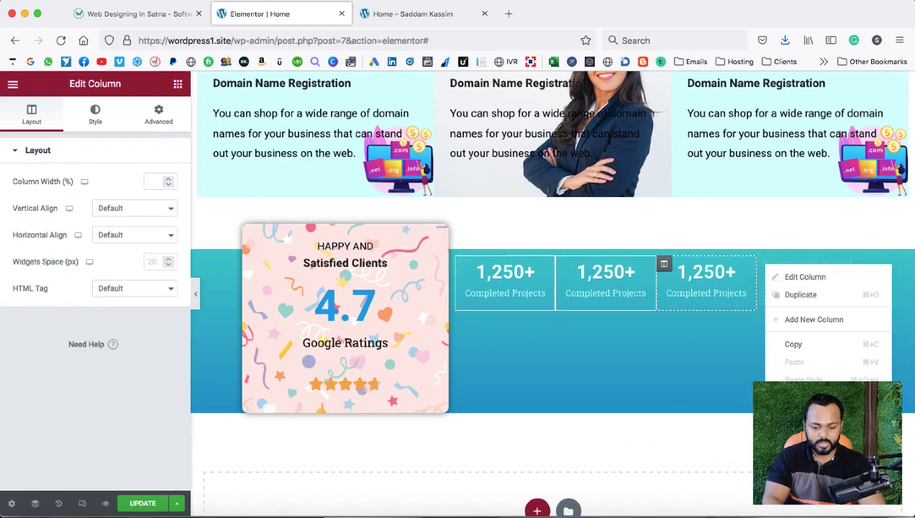
click(799, 446)
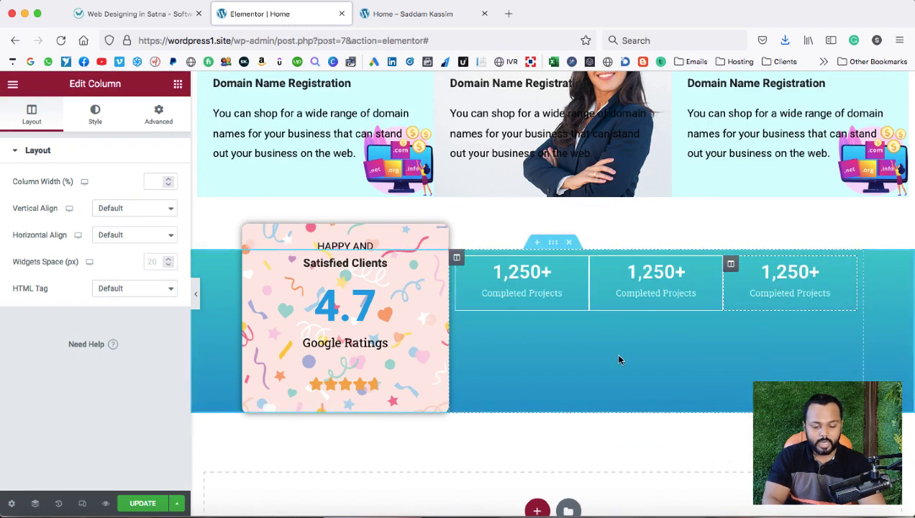
click(575, 293)
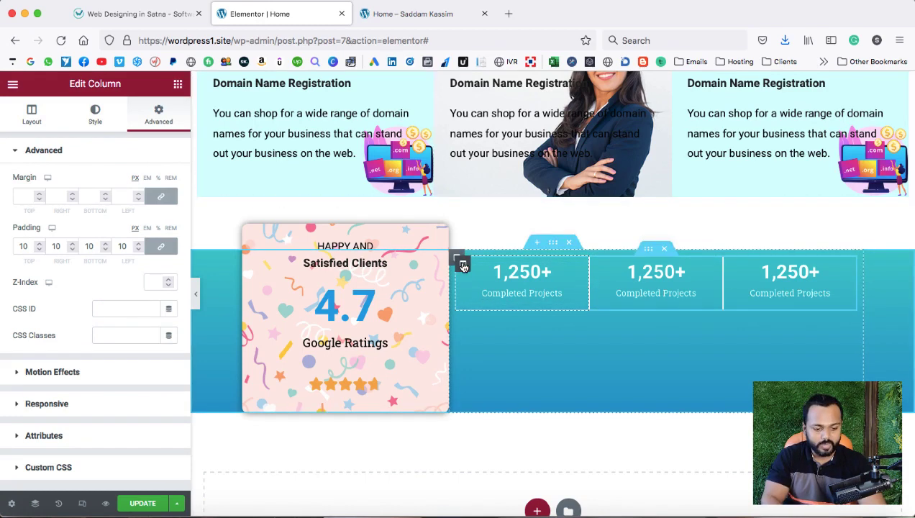
Set a 5 px right margin on the first box and 5 px left and right margins on the second.
click(159, 197)
click(72, 194)
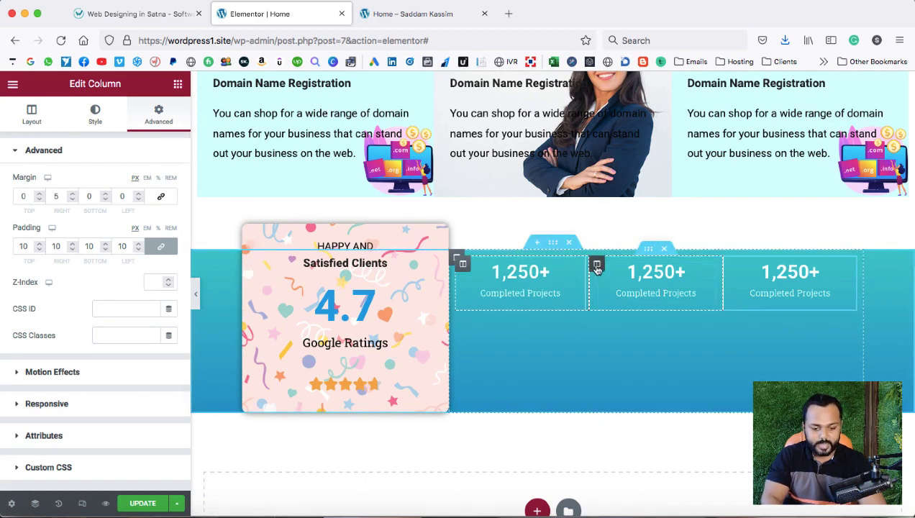
click(596, 267)
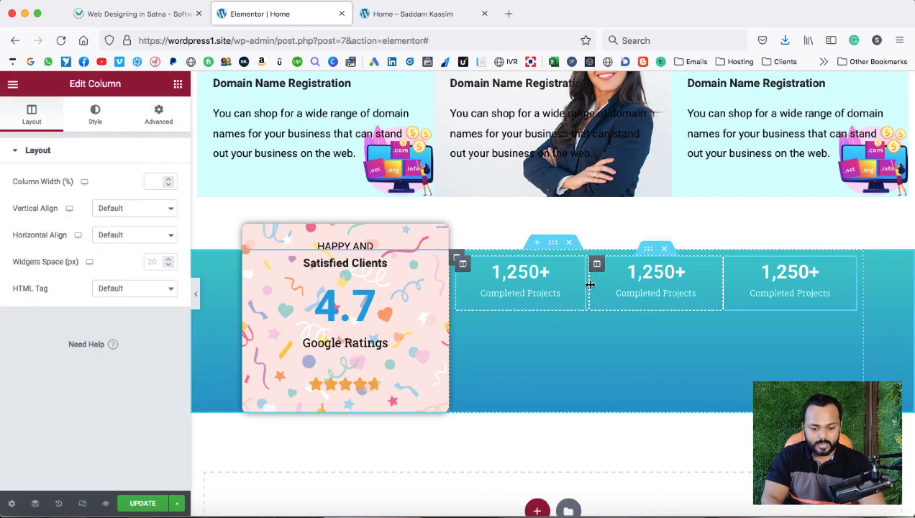
click(158, 115)
click(159, 197)
click(138, 194)
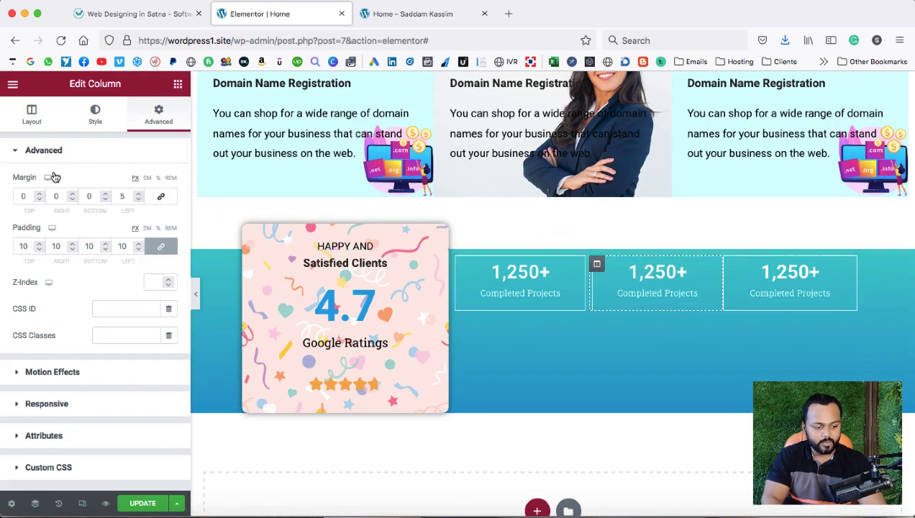
click(72, 198)
click(73, 197)
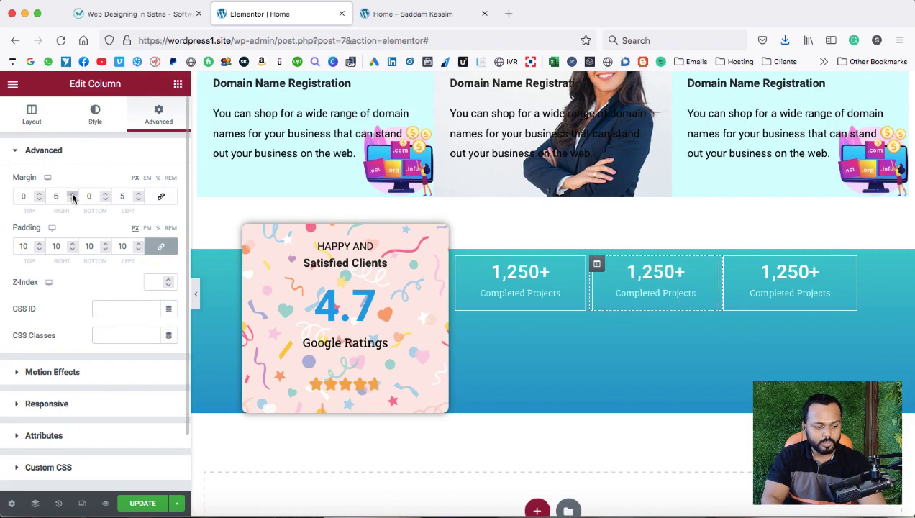
click(73, 200)
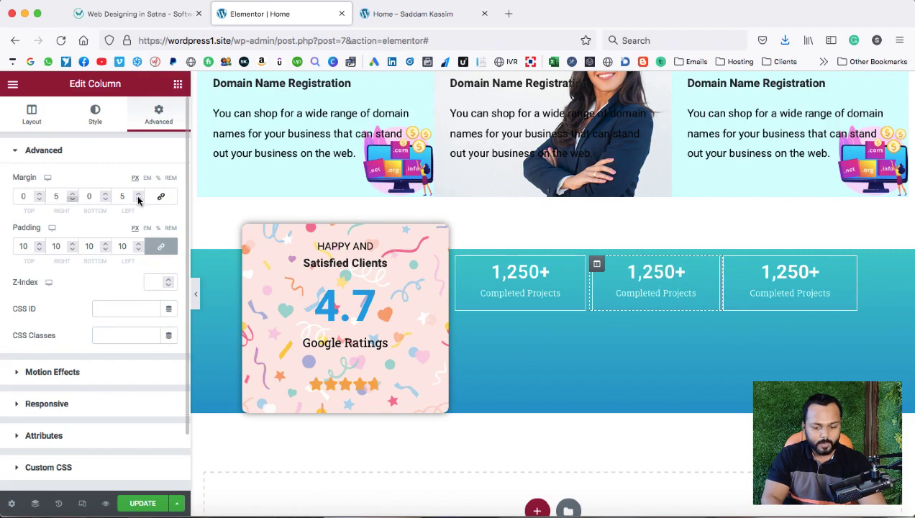
Give the third counter box a 5 px left margin.
click(731, 264)
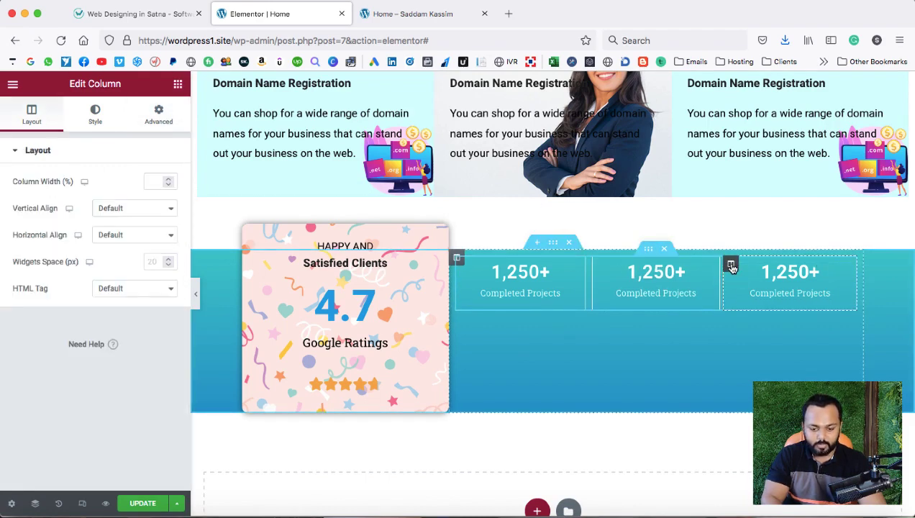
click(158, 114)
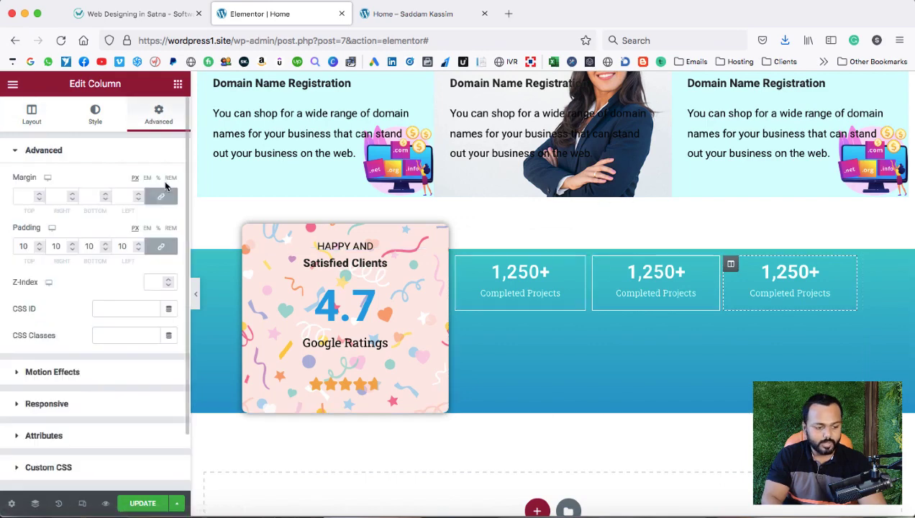
click(140, 193)
click(139, 194)
click(139, 194)
click(140, 193)
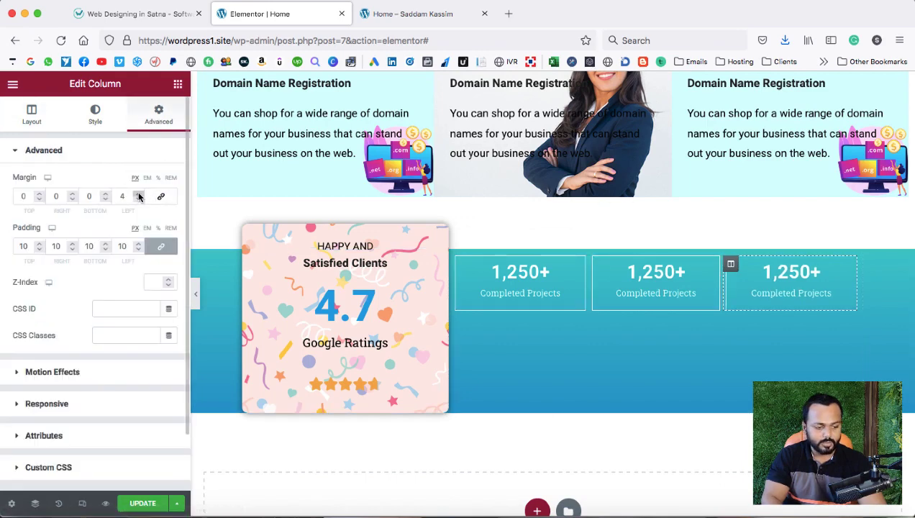
click(140, 194)
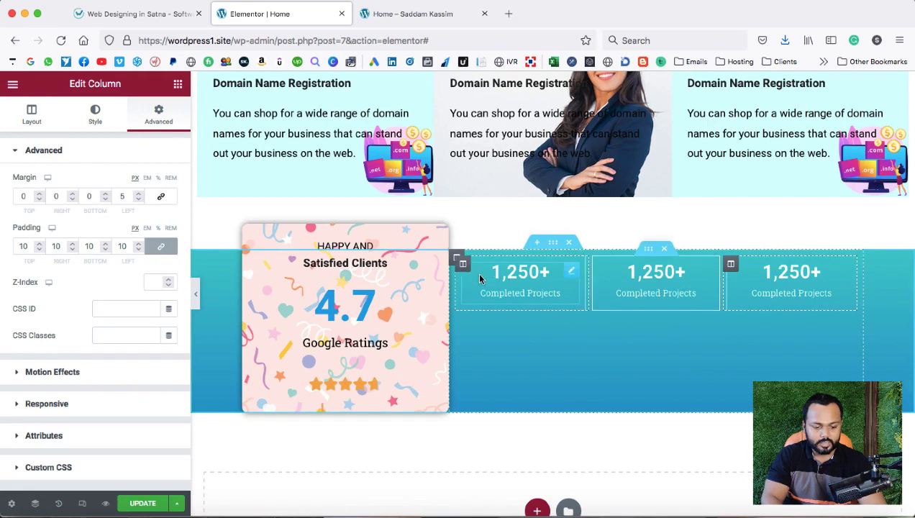
click(456, 257)
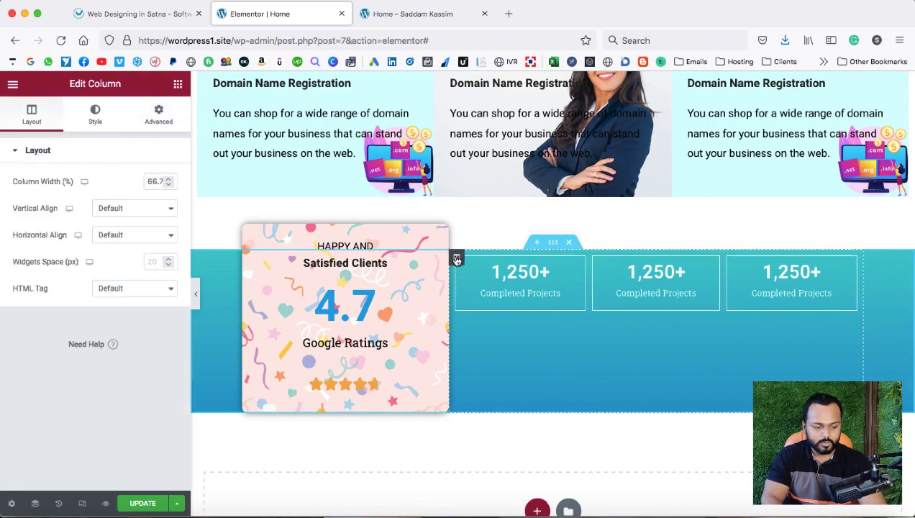
click(153, 208)
Set the parent column's vertical alignment to Middle, update the page, and view the live site.
click(139, 233)
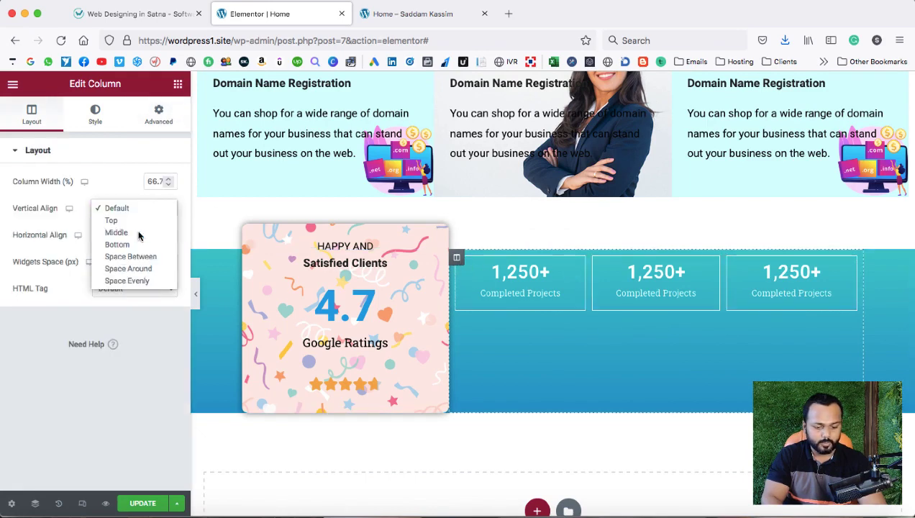
click(137, 505)
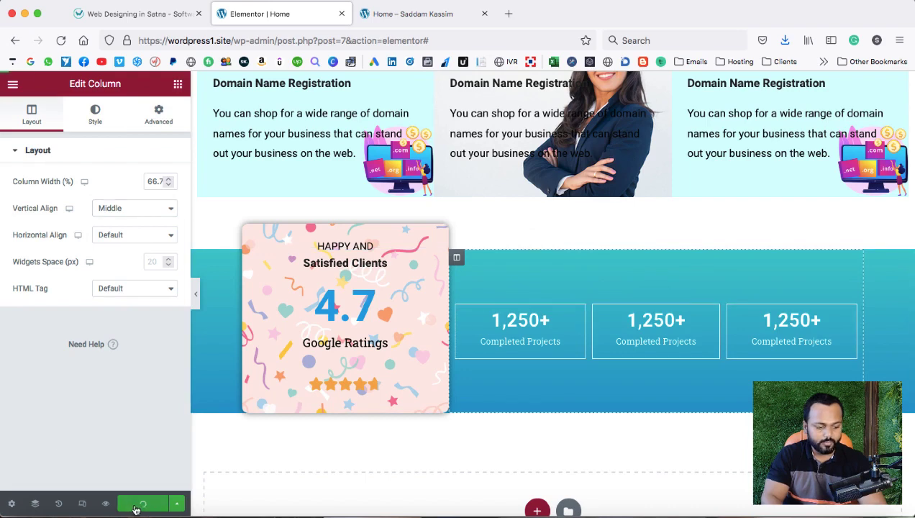
click(422, 13)
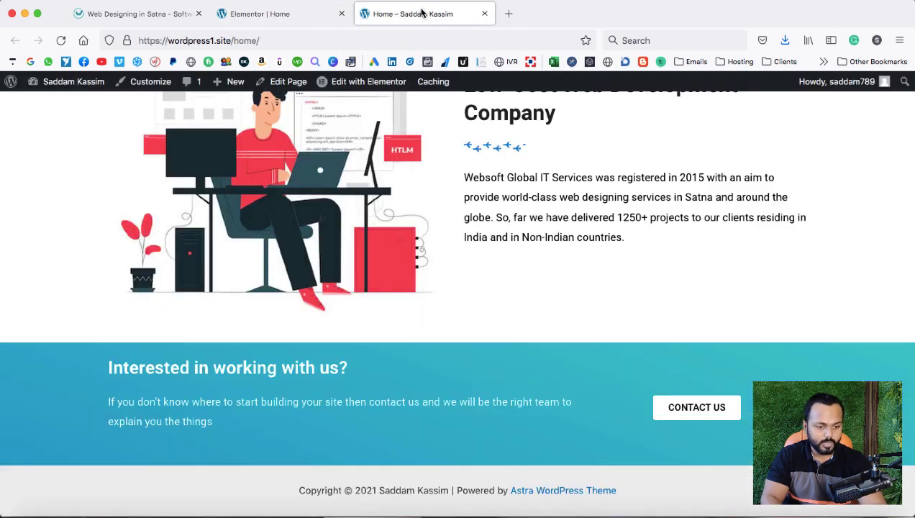
Reload the live home page and scroll down to check the counter row, then back up.
click(61, 40)
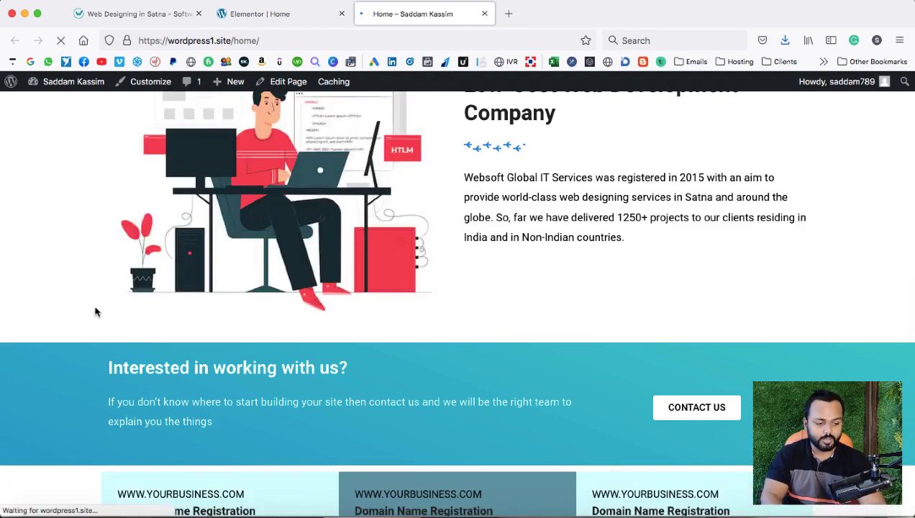
scroll(95, 306, down, 5)
scroll(372, 318, down, 3)
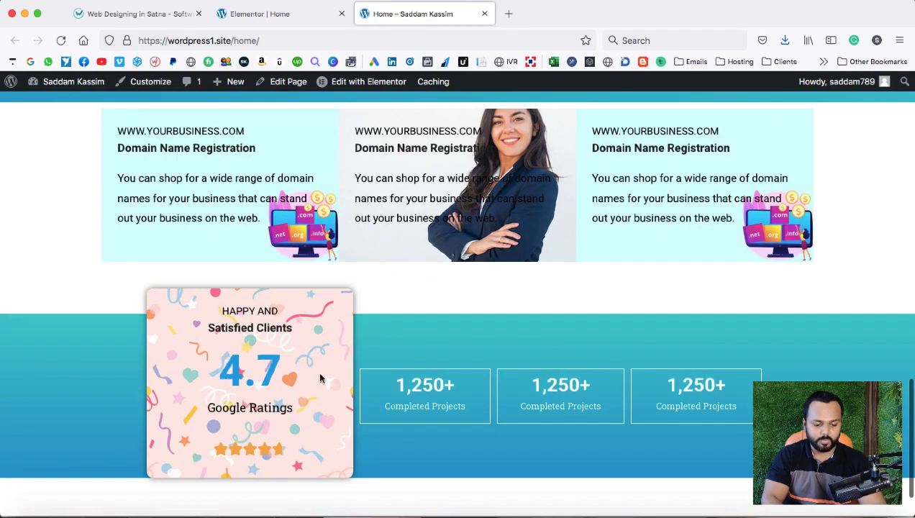
scroll(320, 378, down, 2)
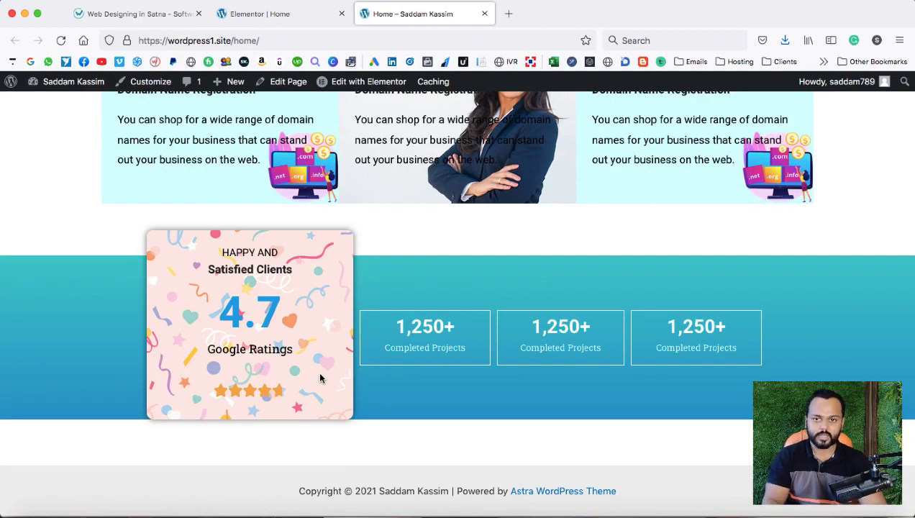
scroll(320, 378, up, 20)
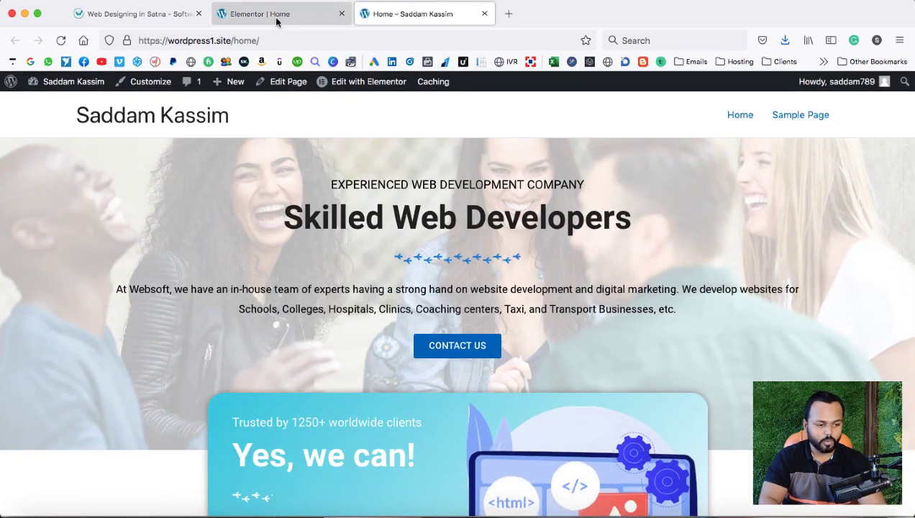
Load wordpress1.site/wp-admin/ in a new tab placed second, and head to Templates.
click(509, 14)
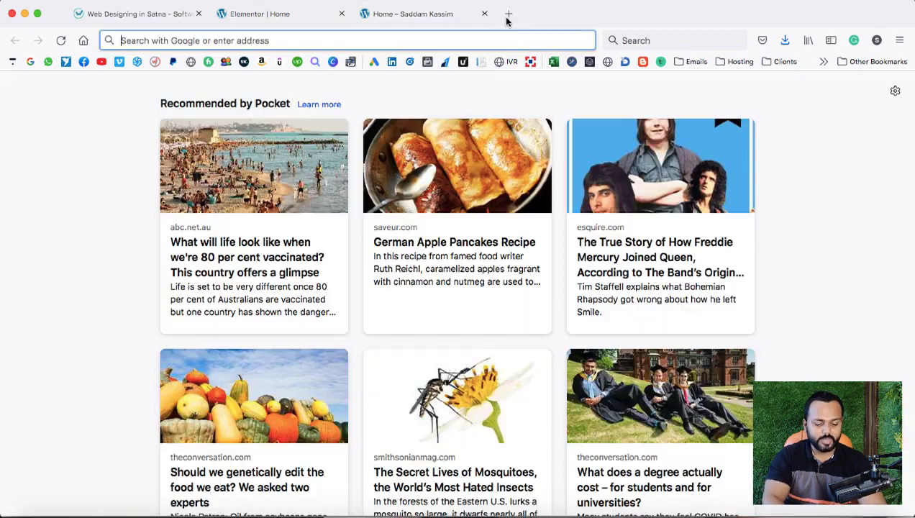
text(wor)
key(Right)
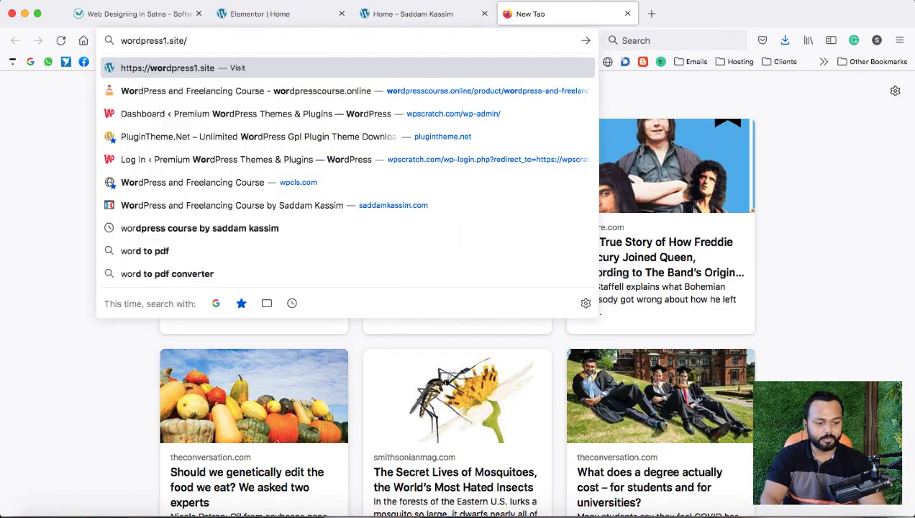
text(wp-admin/)
key(Return)
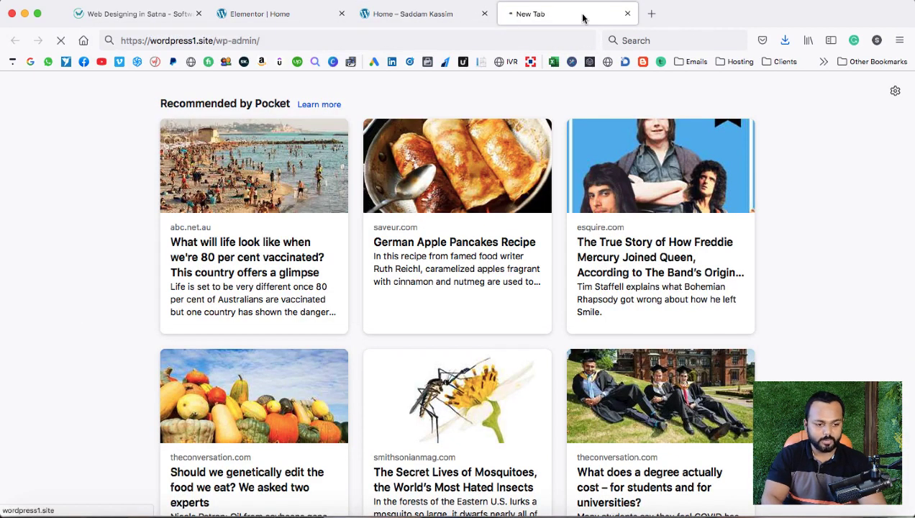
drag(582, 18, 299, 20)
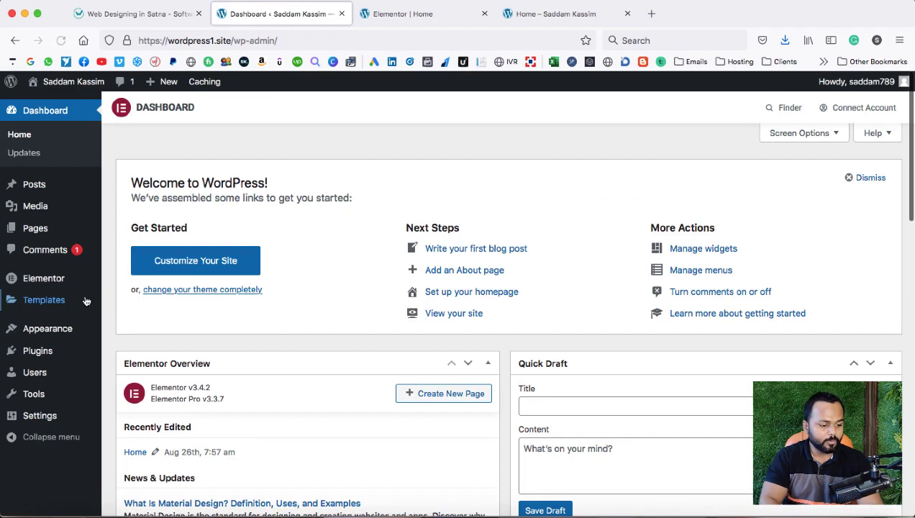
mouse_move(65, 303)
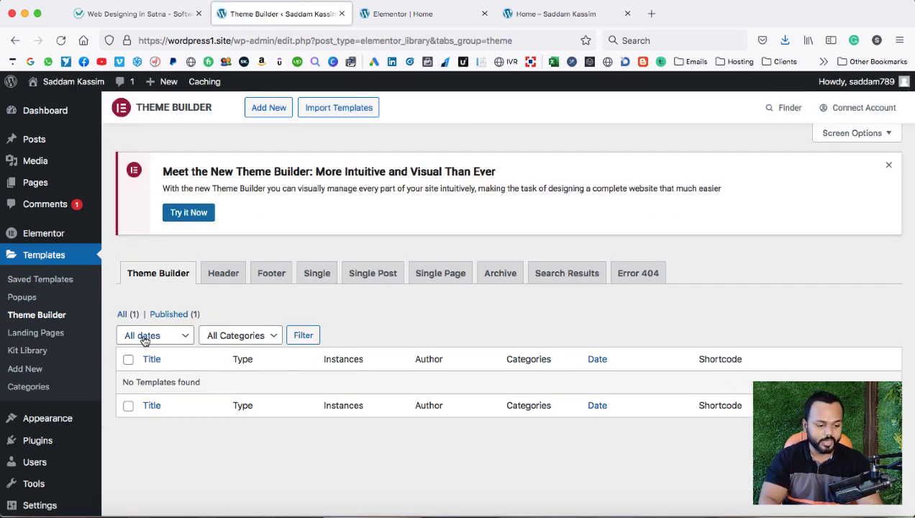
Add a new Header-type template named 'my custom header'.
click(269, 109)
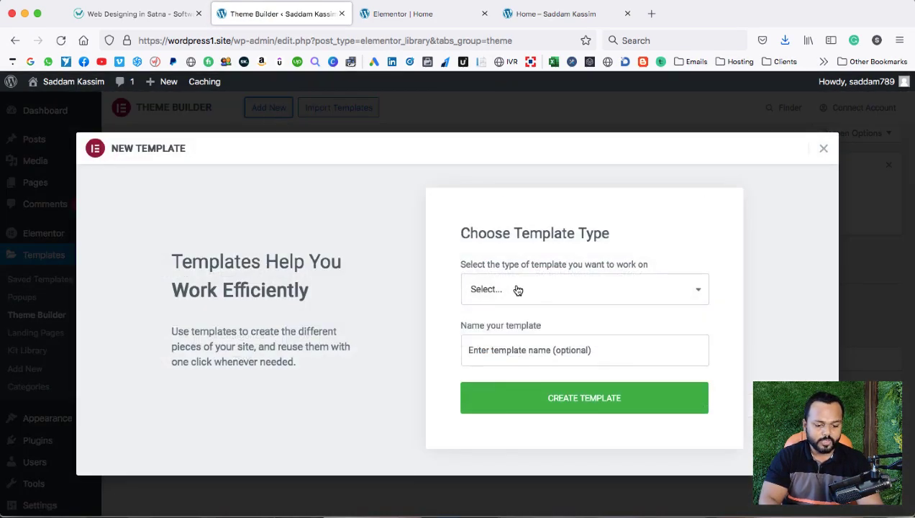
click(518, 290)
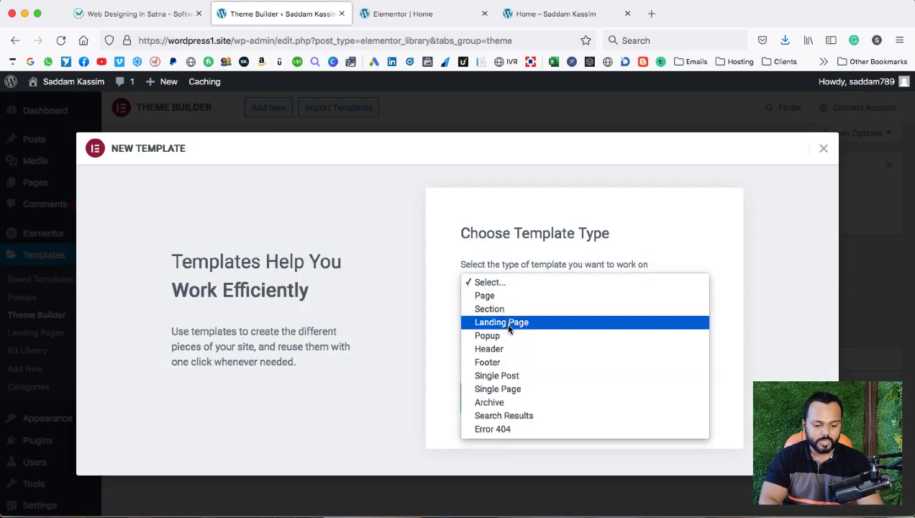
click(504, 350)
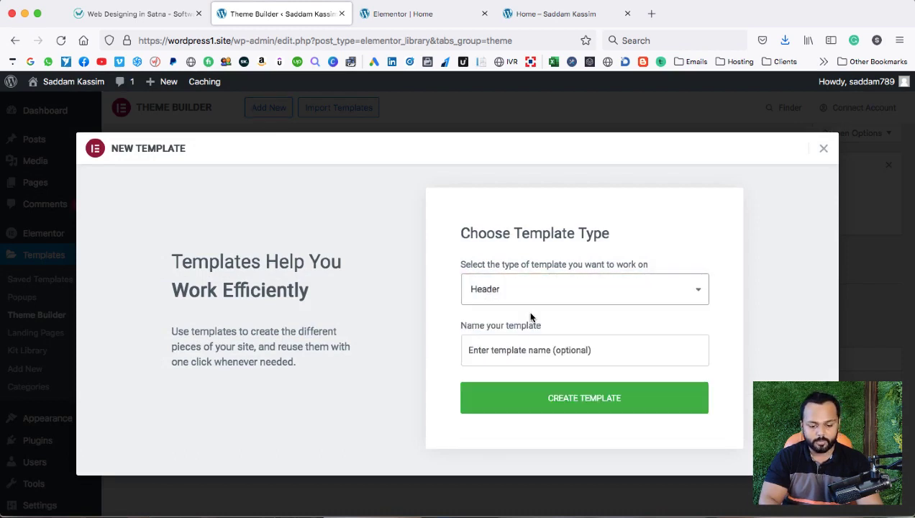
click(532, 353)
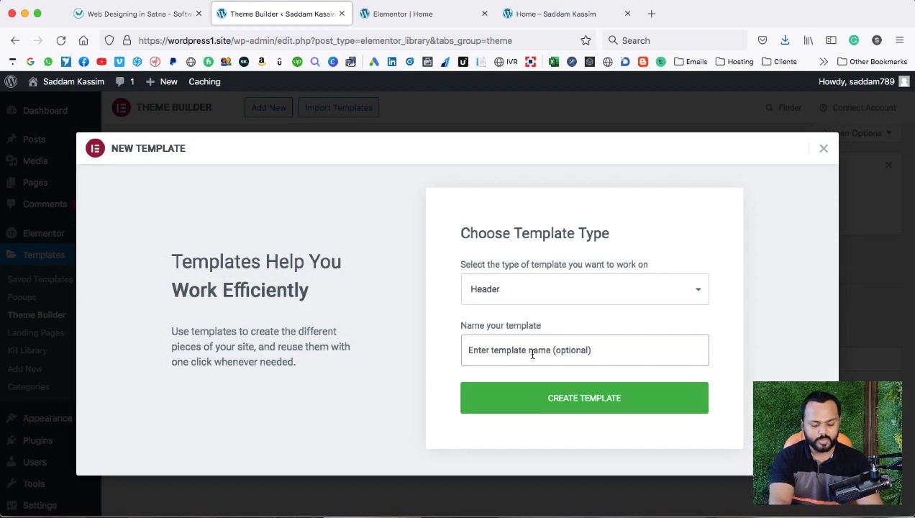
text(My cus)
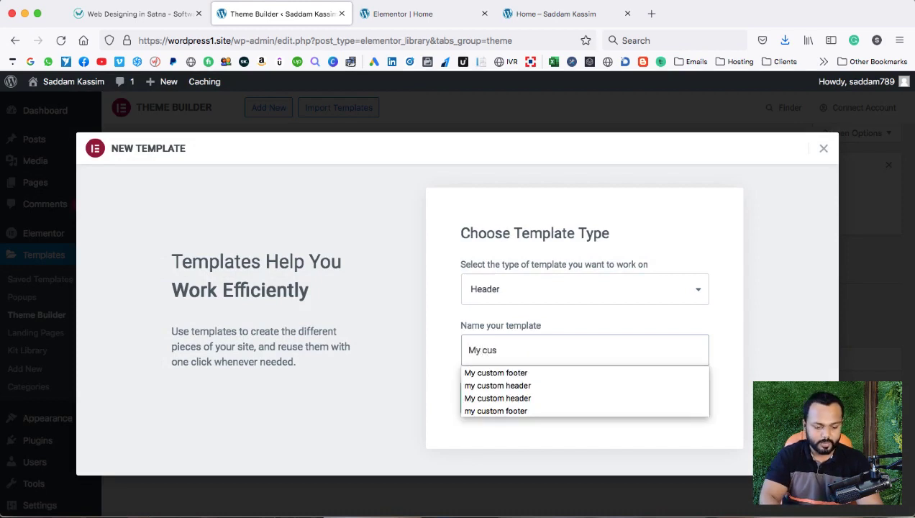
click(537, 387)
click(574, 400)
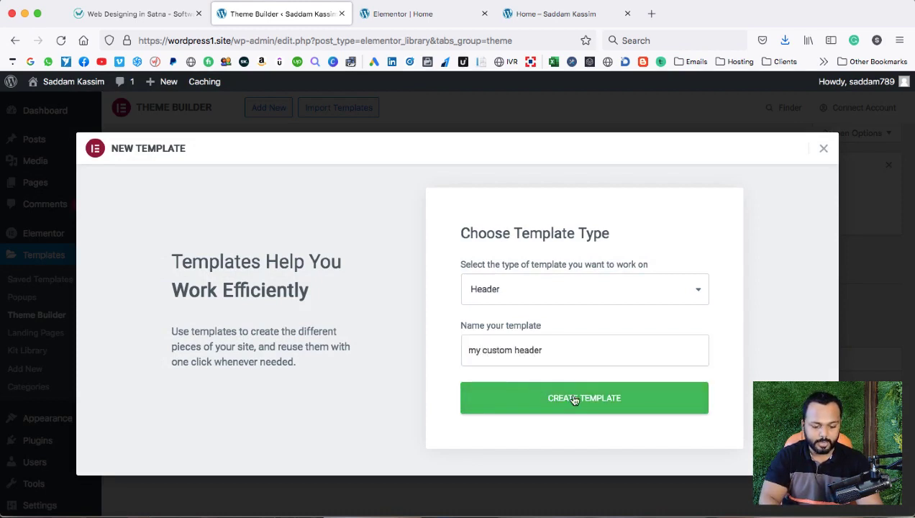
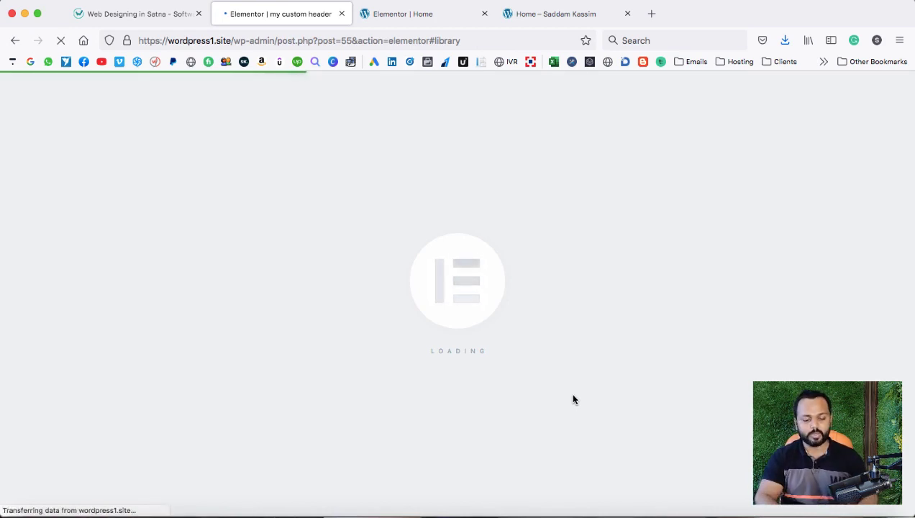
Save the Websoft logo image from the websoftglobal reference site, then go back to Elementor.
click(120, 19)
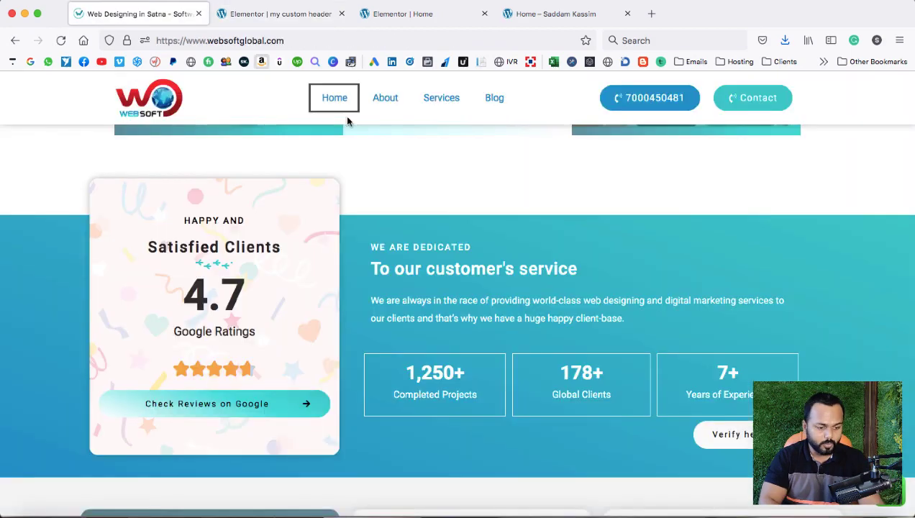
scroll(167, 119, up, 10)
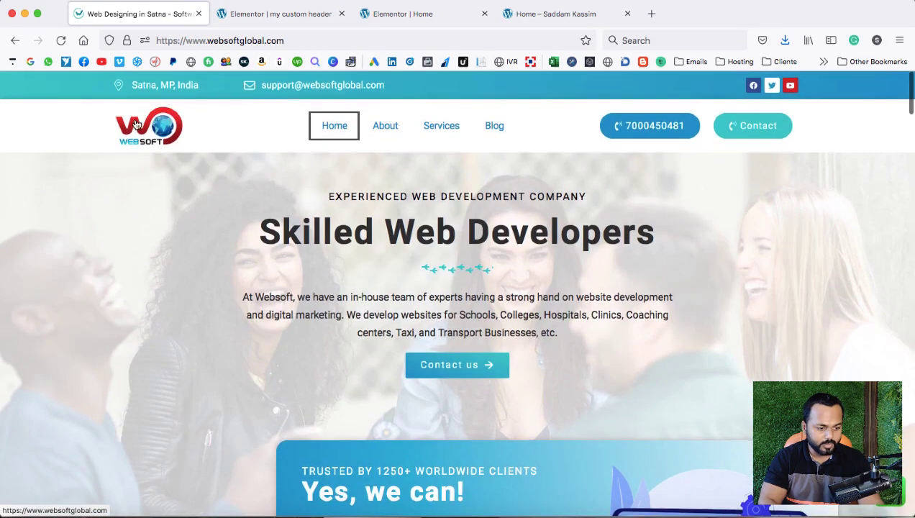
right_click(134, 119)
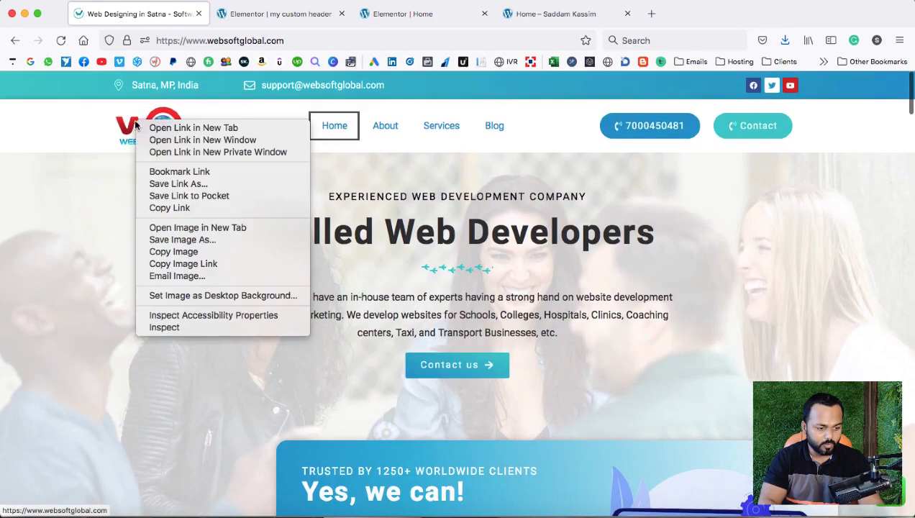
click(173, 239)
key(Escape)
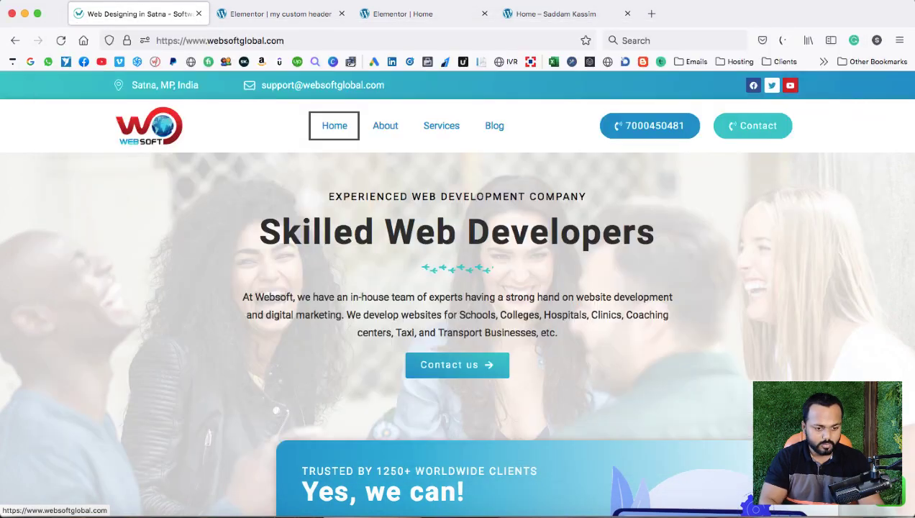
click(281, 13)
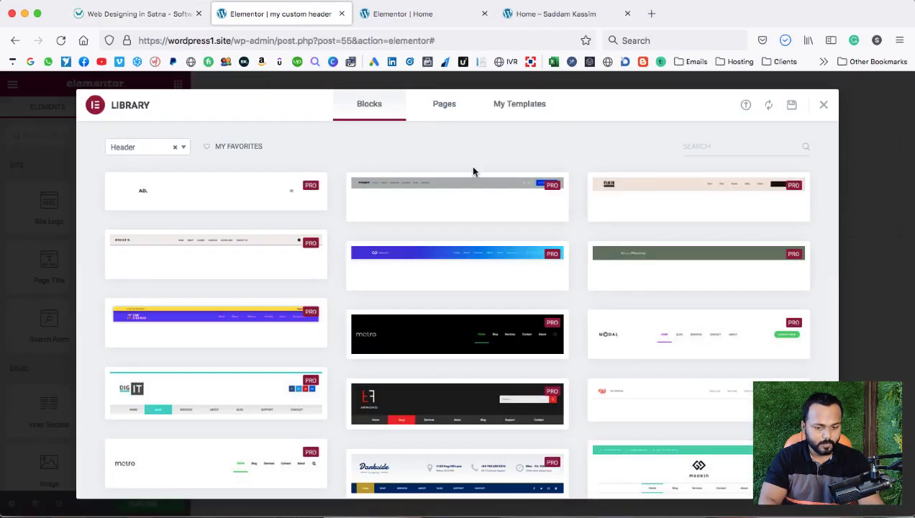
Close the template library and add a single-column section to the custom header.
click(824, 107)
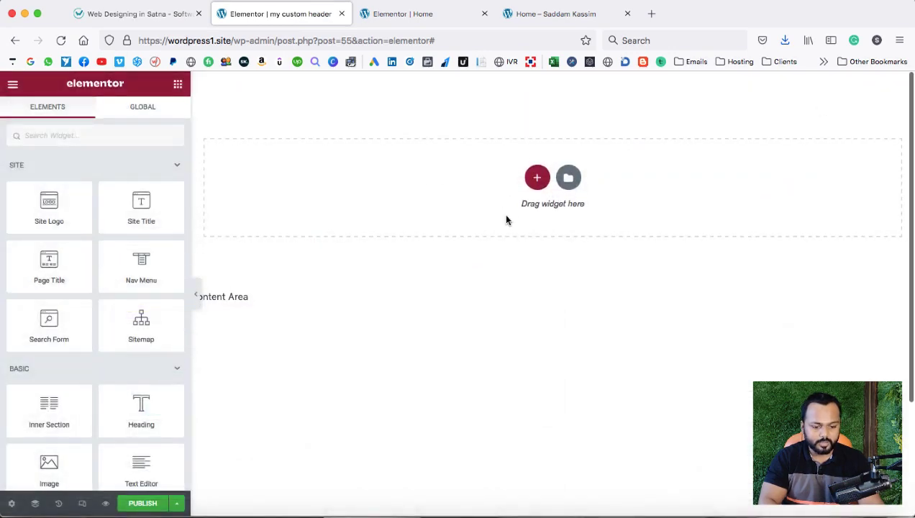
click(537, 178)
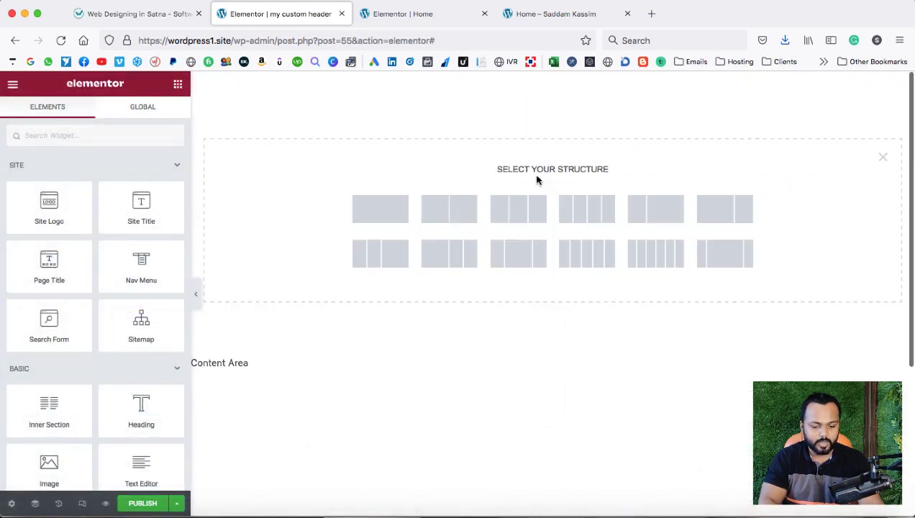
click(381, 214)
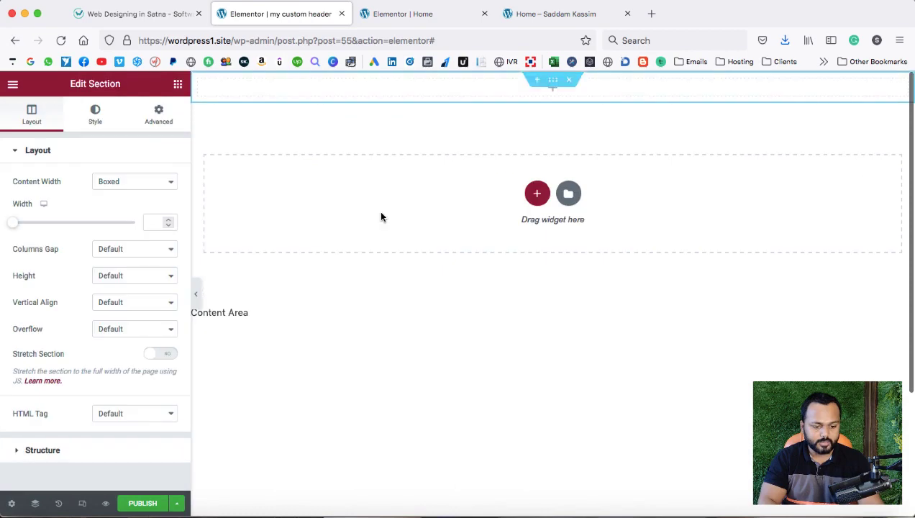
click(153, 14)
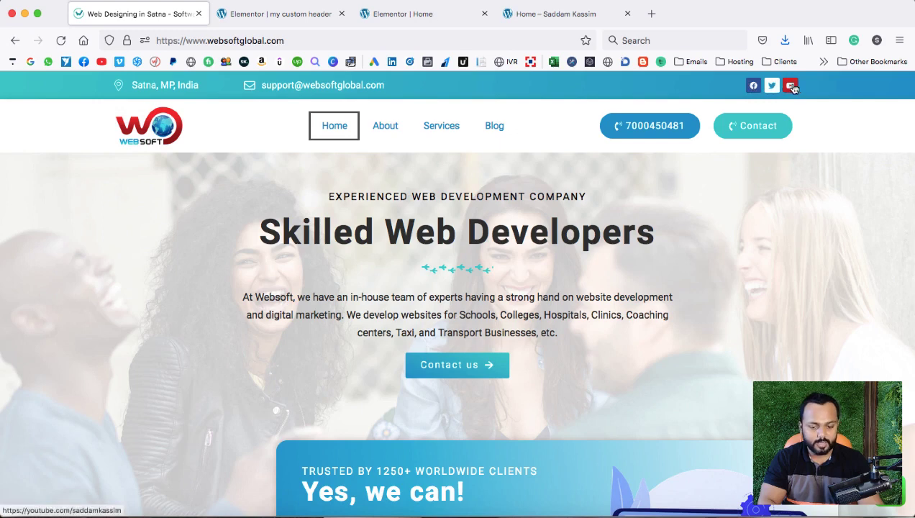
Copy the reference header bar's blue with the Firefox DevTools eyedropper.
right_click(863, 85)
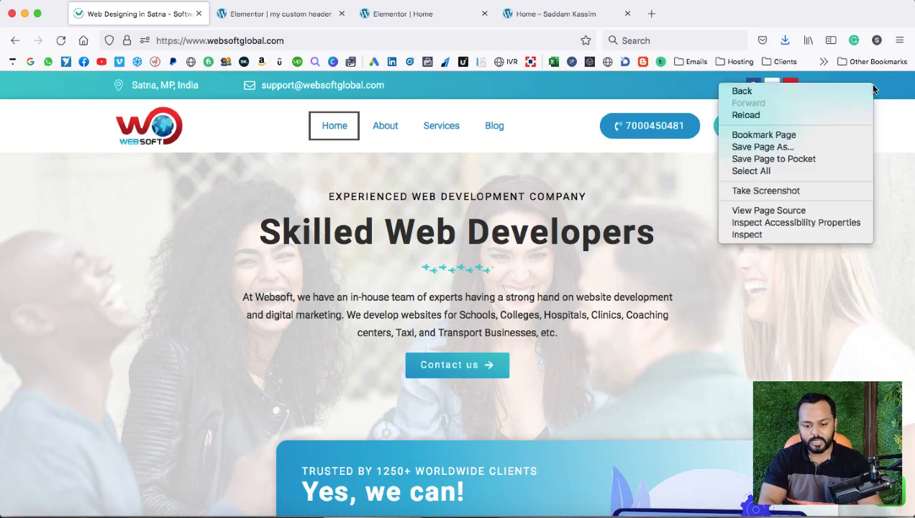
click(764, 234)
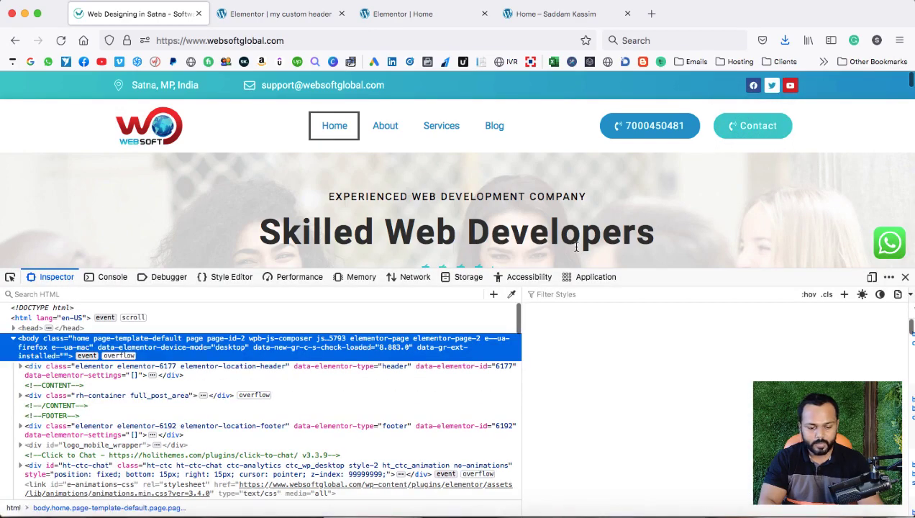
click(511, 295)
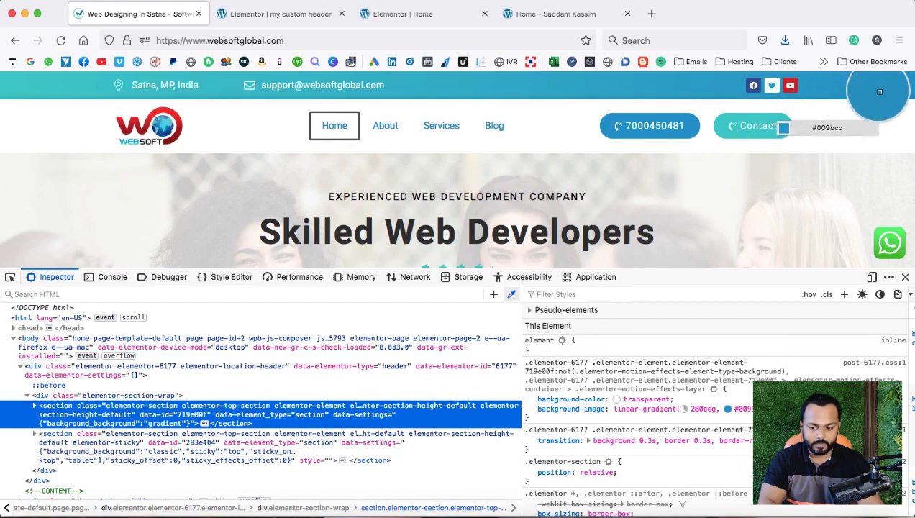
click(900, 85)
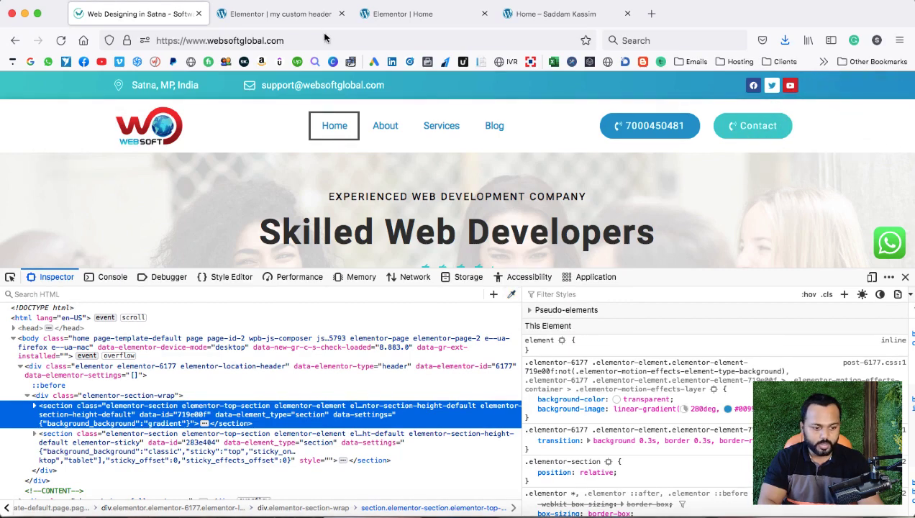
click(287, 15)
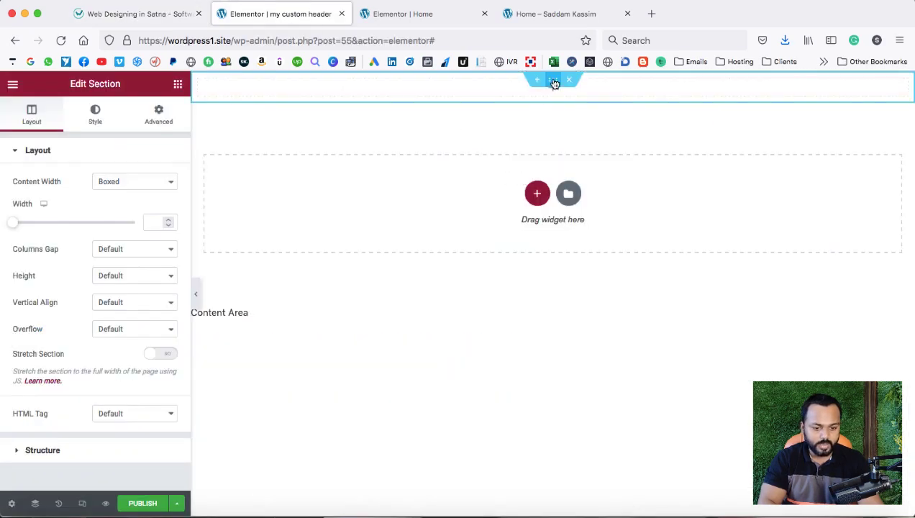
Set the section background to a gradient with the copied blue as its first colour.
click(94, 119)
click(136, 210)
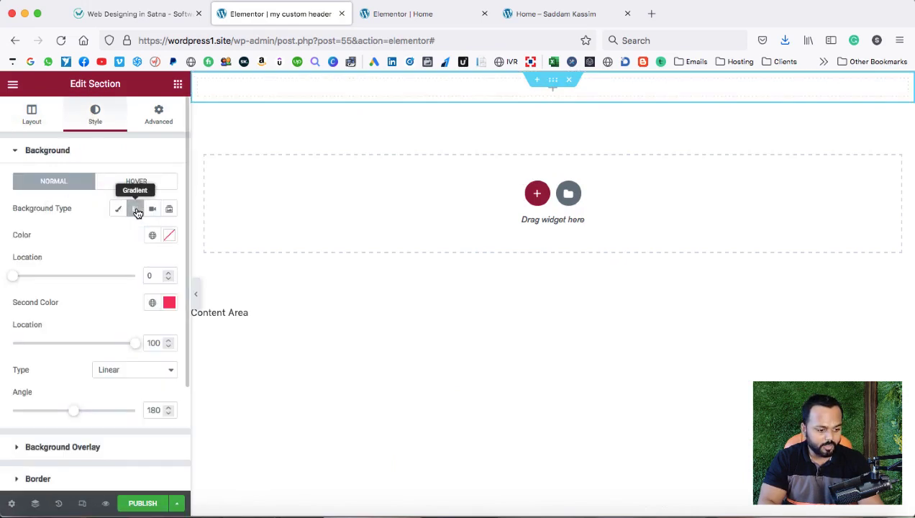
click(169, 235)
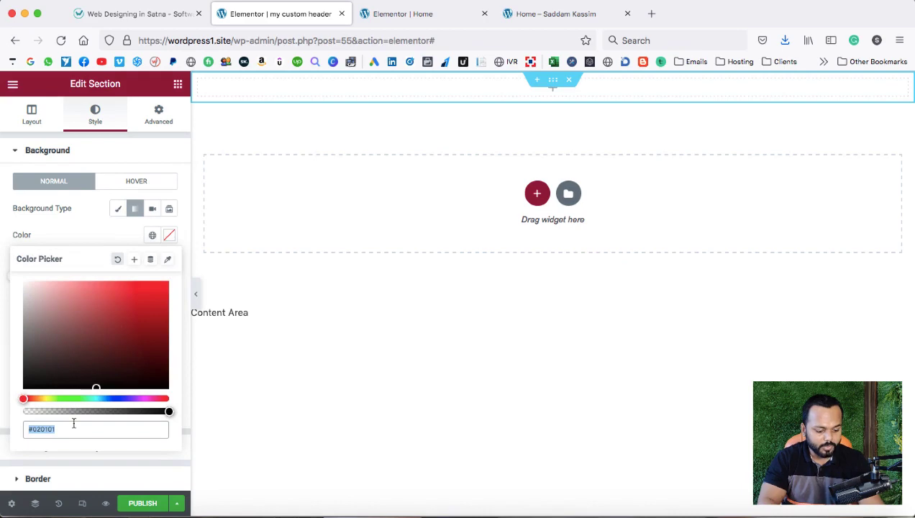
text(#009acc)
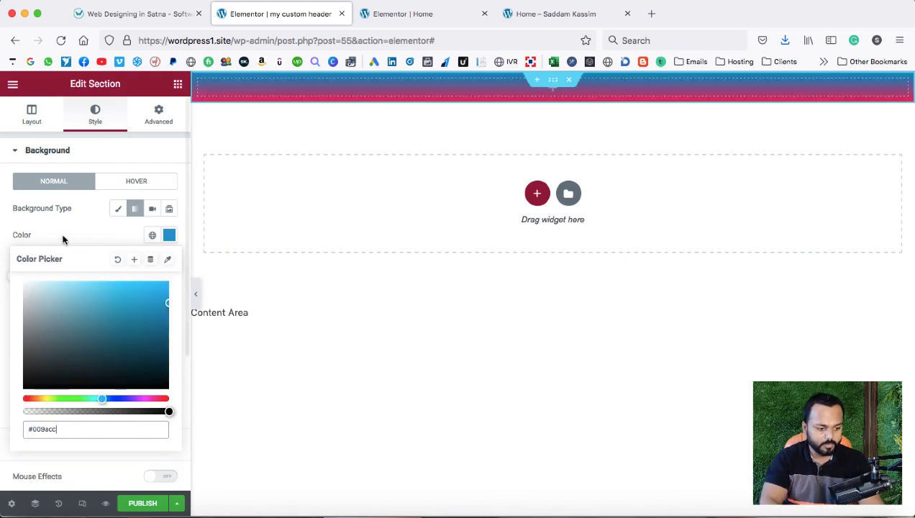
click(63, 240)
Use the reference header's cyan as the second gradient colour and set the angle to 200.
click(137, 14)
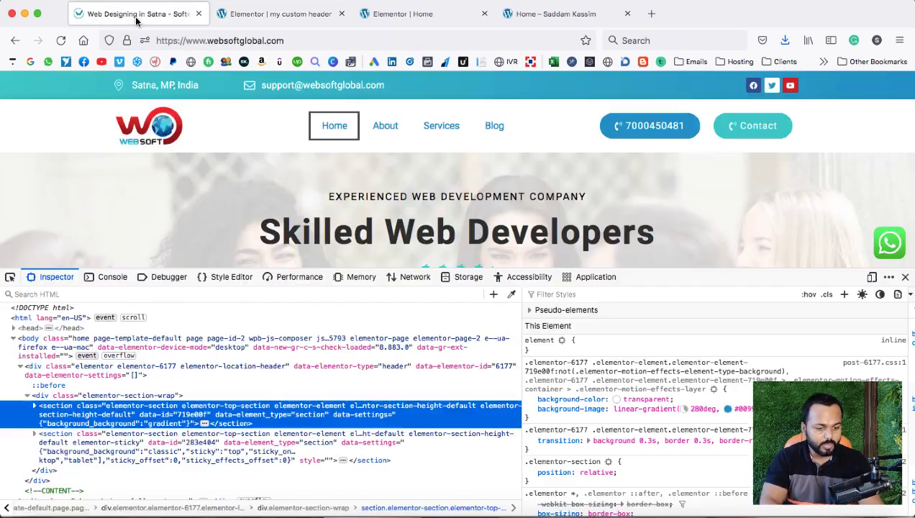
click(511, 294)
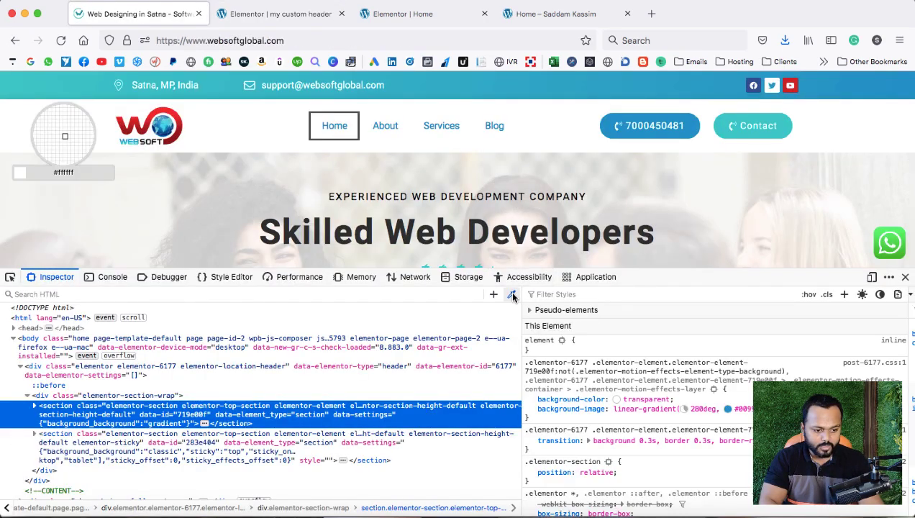
click(27, 84)
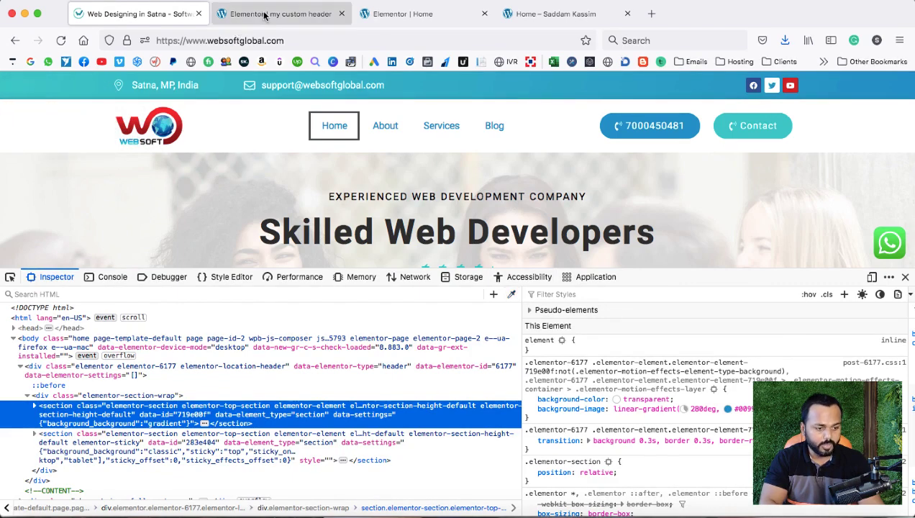
click(264, 14)
click(168, 302)
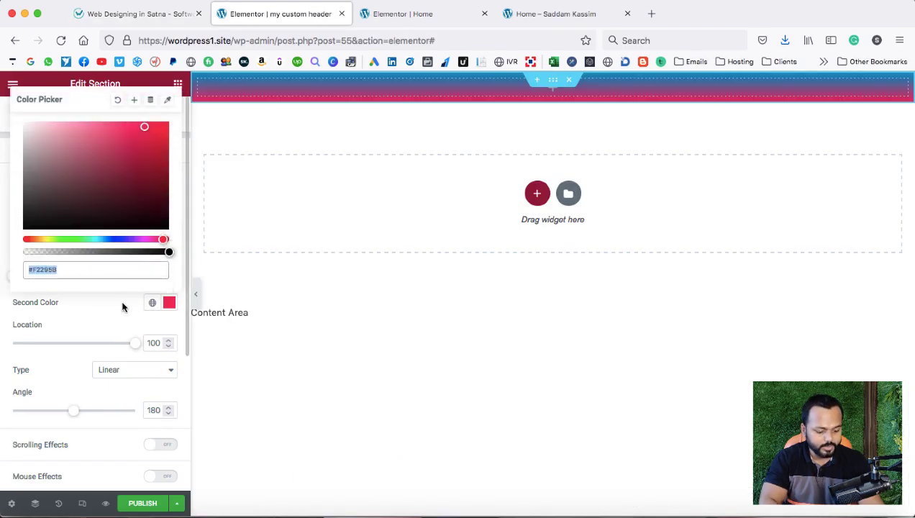
text(#00cbcc)
click(103, 311)
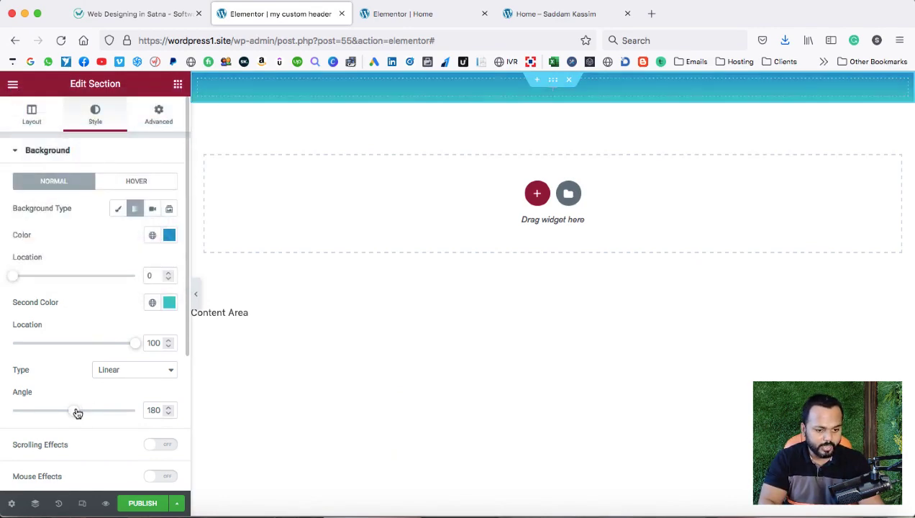
drag(78, 413, 82, 414)
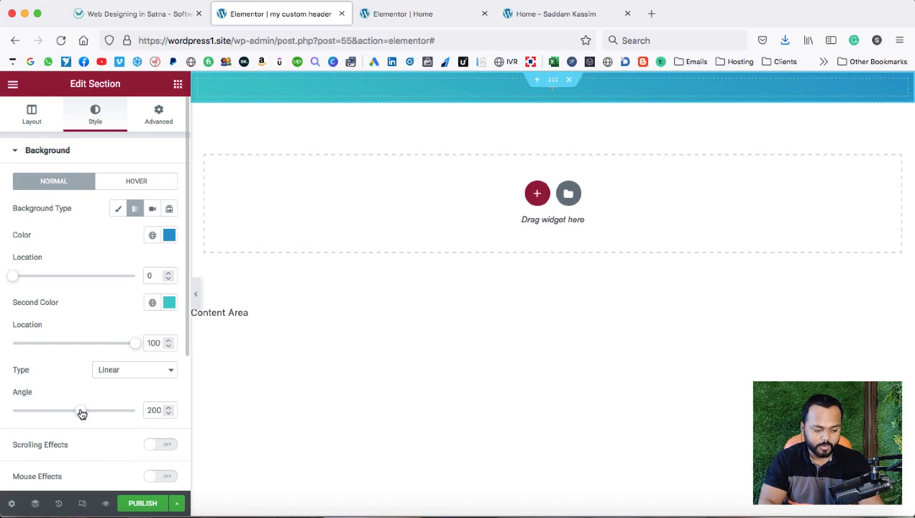
click(554, 95)
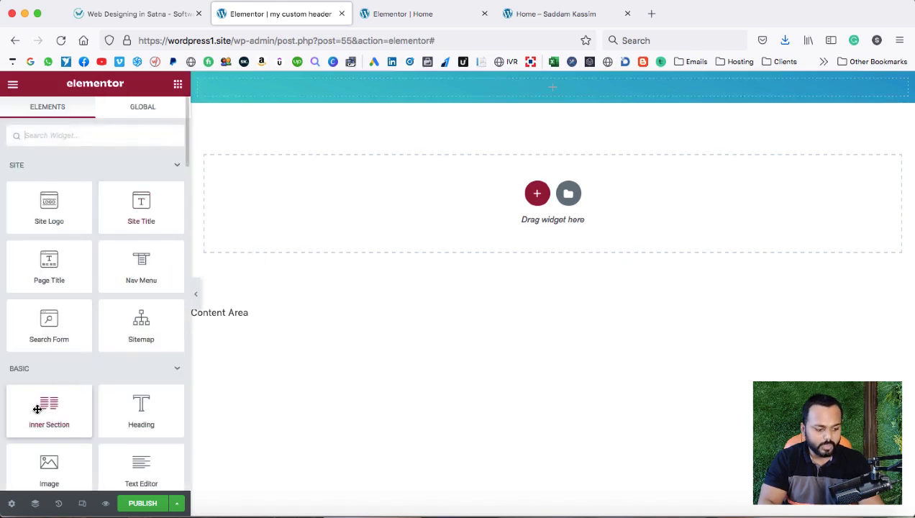
Drop an inner section into the gradient header and give it a third column.
drag(34, 408, 354, 85)
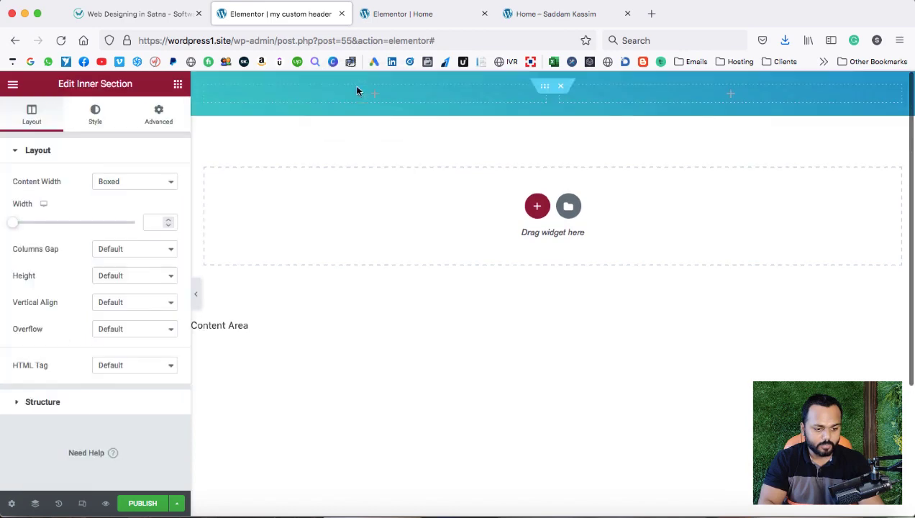
click(162, 5)
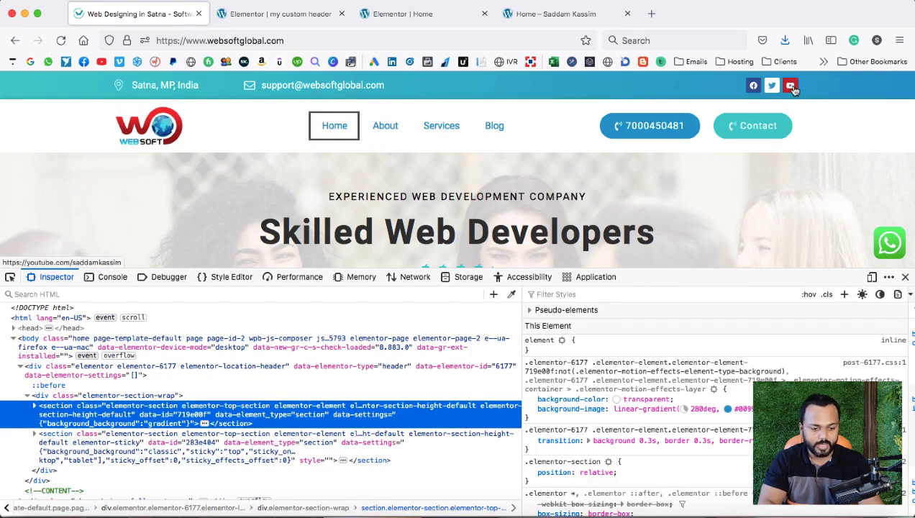
click(273, 13)
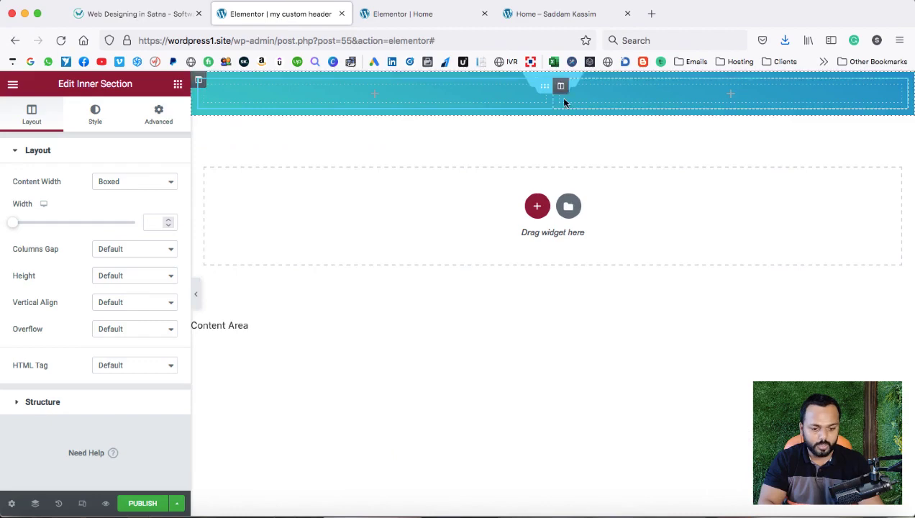
right_click(561, 92)
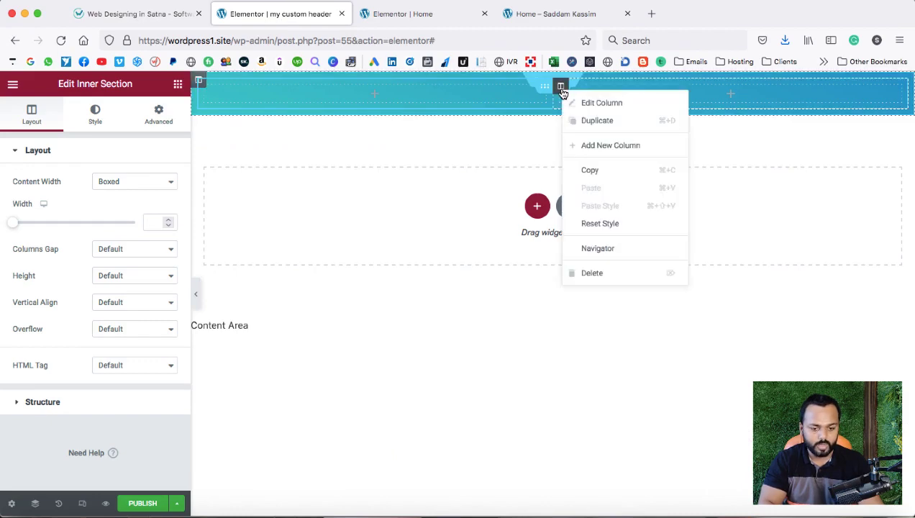
click(588, 145)
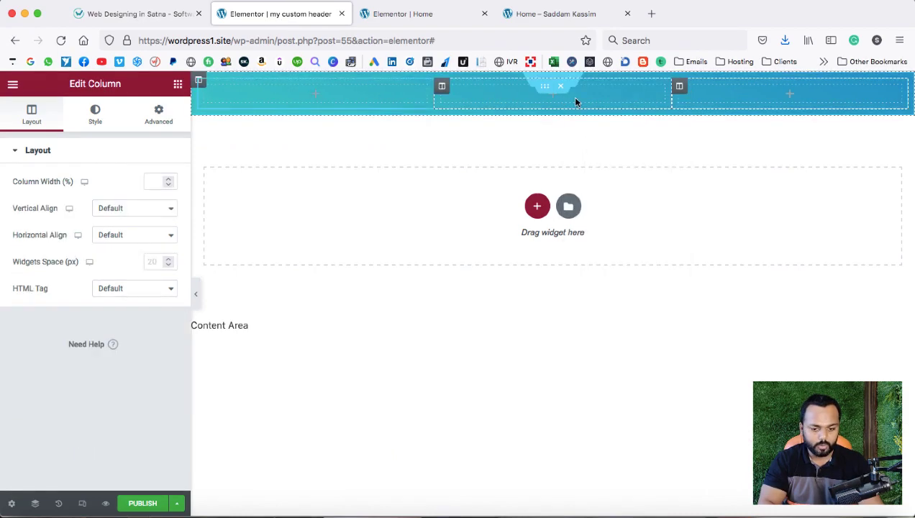
click(790, 96)
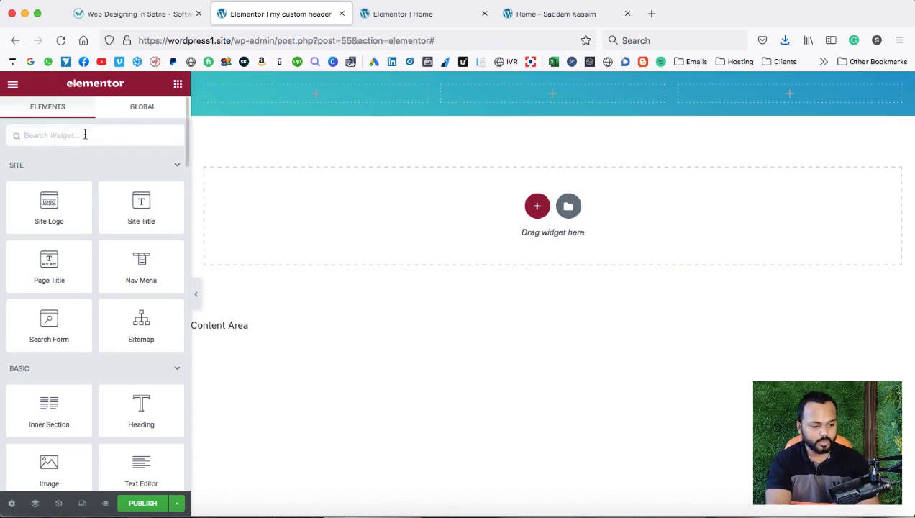
Add a Social Icons widget to the header's right column and enter the Facebook profile link.
text(social)
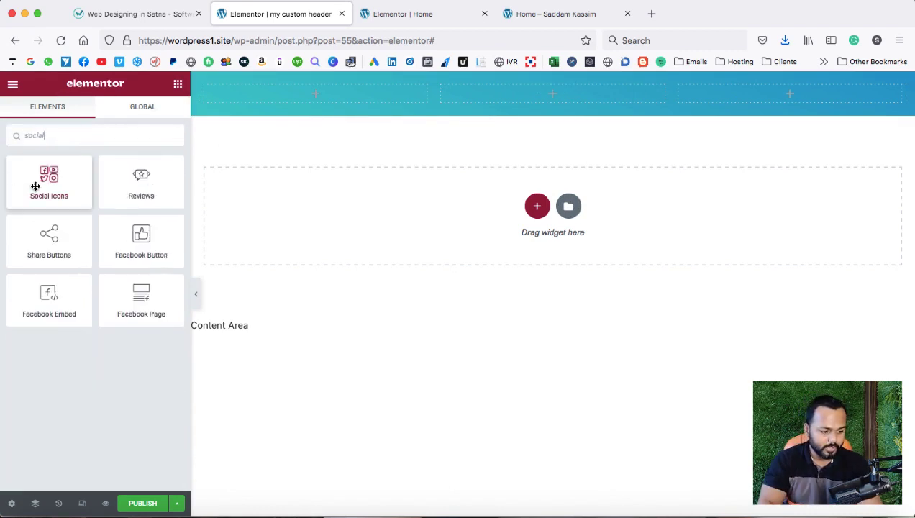
drag(34, 181, 787, 93)
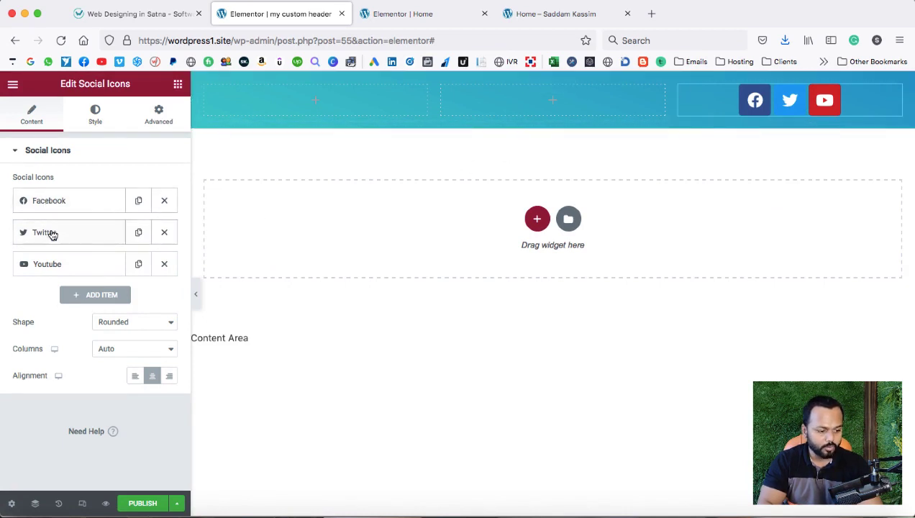
click(81, 204)
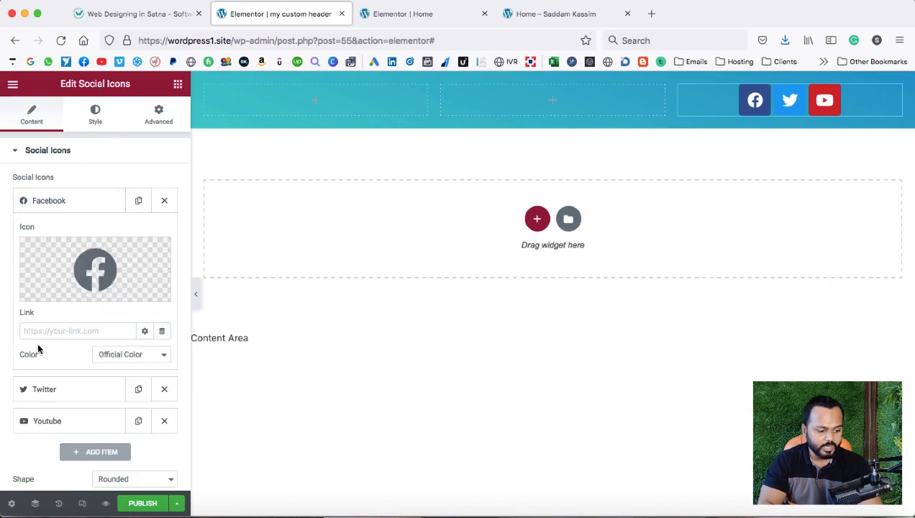
mouse_move(57, 292)
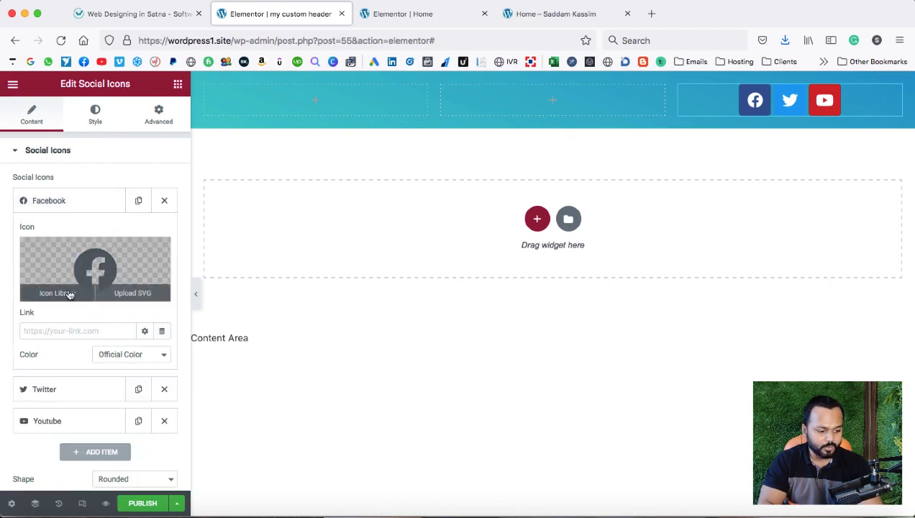
click(39, 330)
text(hh)
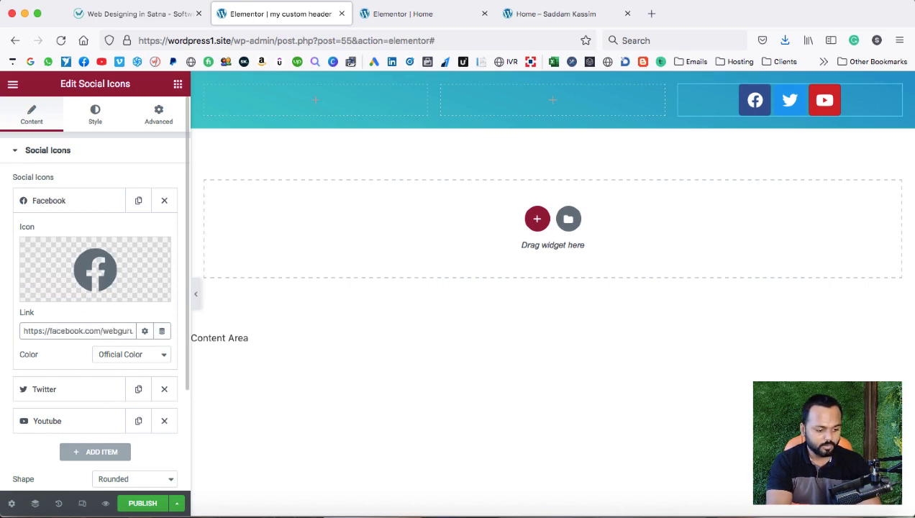
text(saddam)
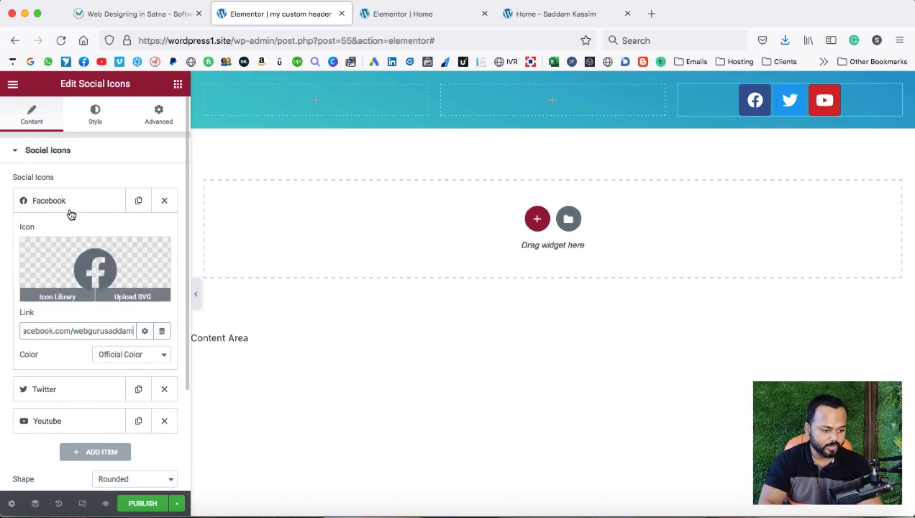
click(67, 203)
Check the Twitter and YouTube icon entries in the Social Icons list.
click(67, 235)
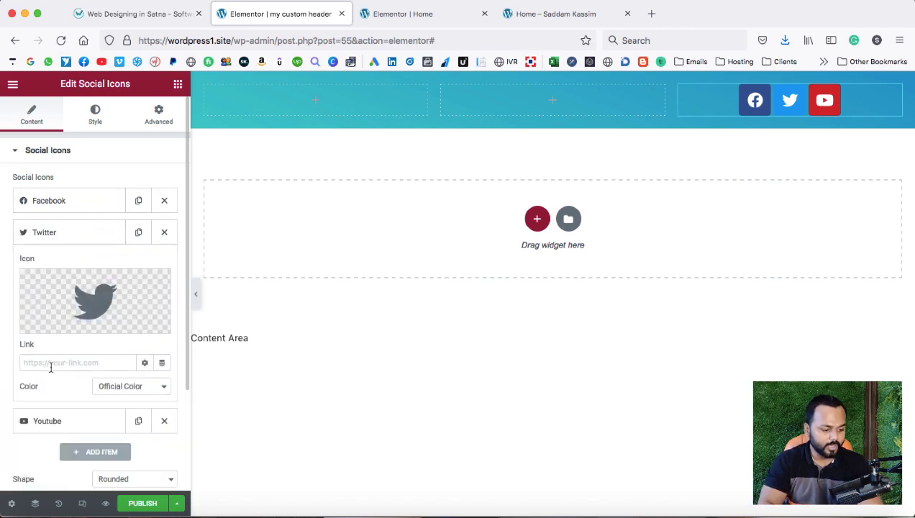
click(77, 236)
click(69, 266)
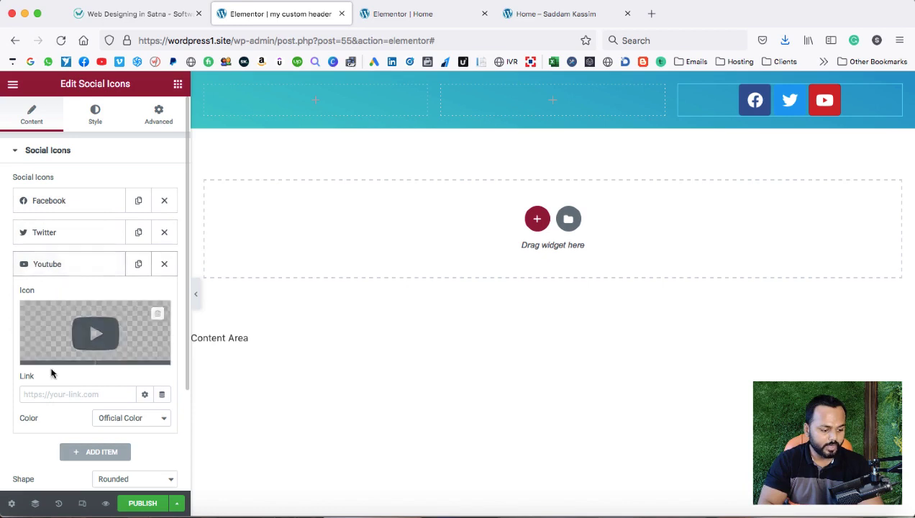
click(69, 272)
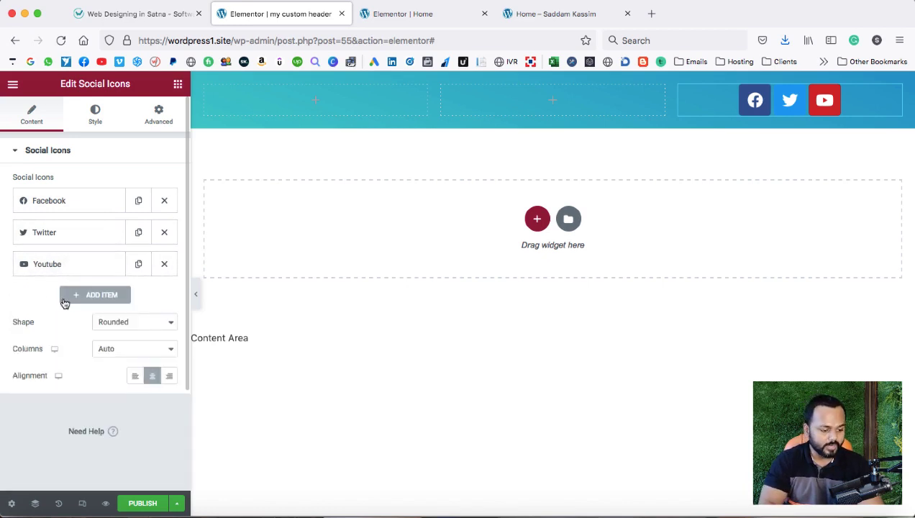
Add a fourth social icon item and set it to Instagram from the icon library.
click(90, 297)
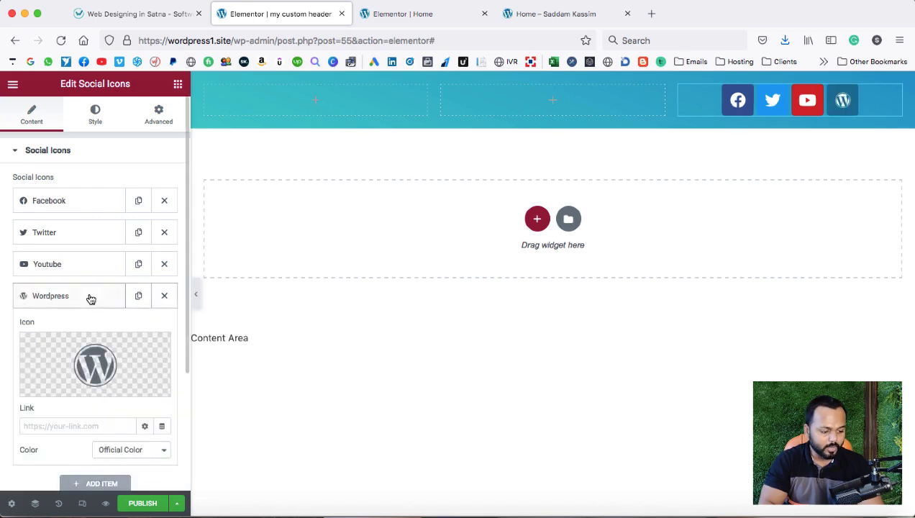
scroll(64, 387, down, 1)
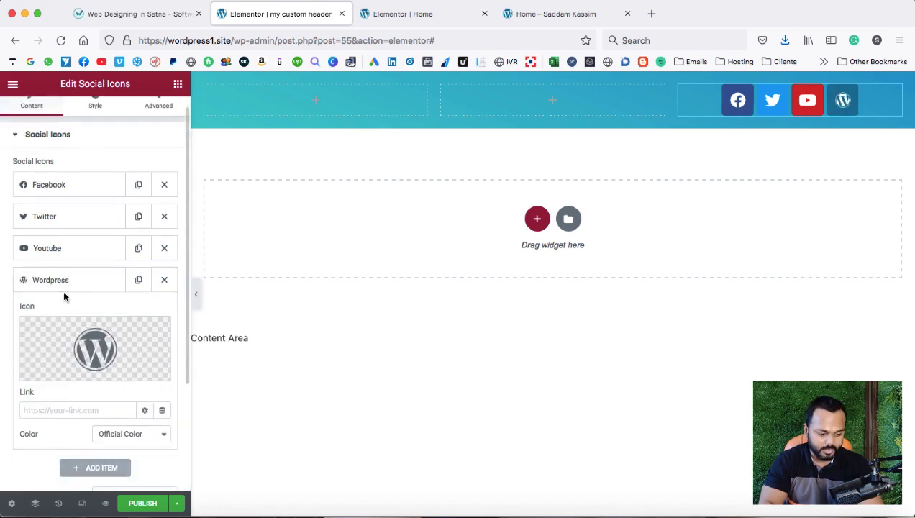
click(55, 372)
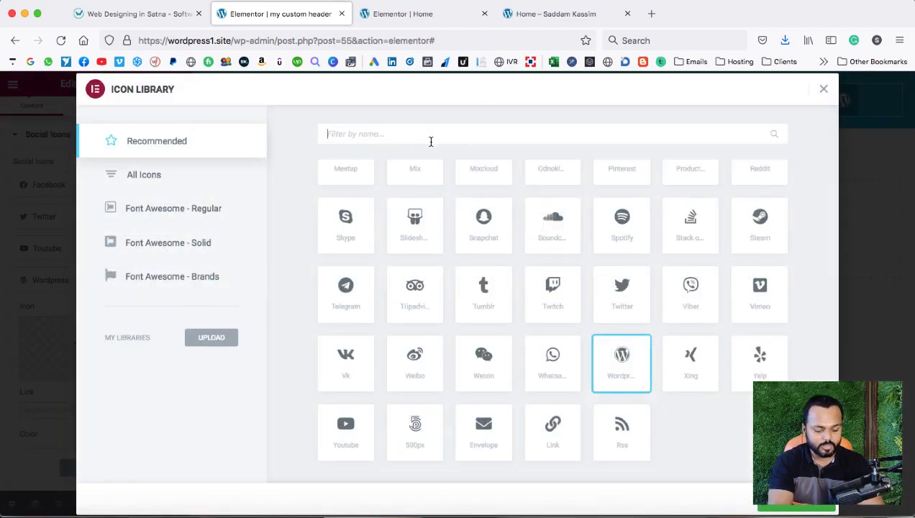
text(sky)
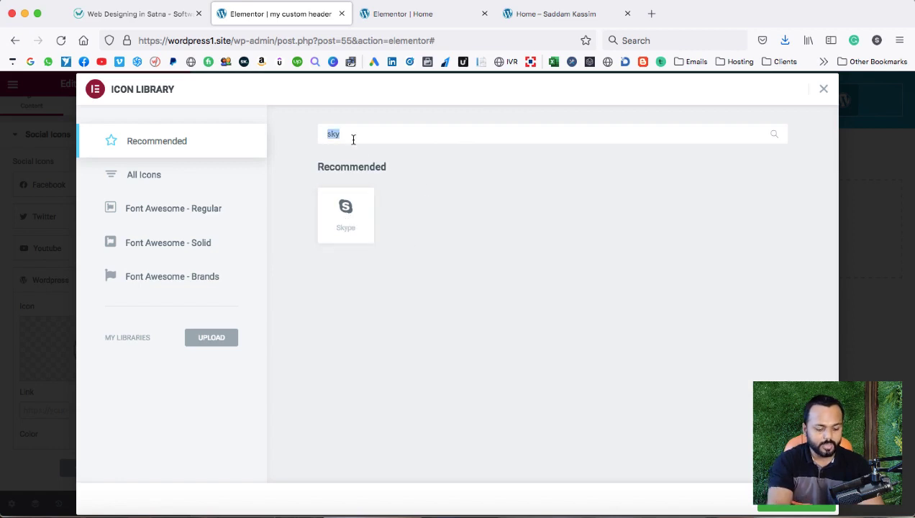
text(insta)
click(333, 209)
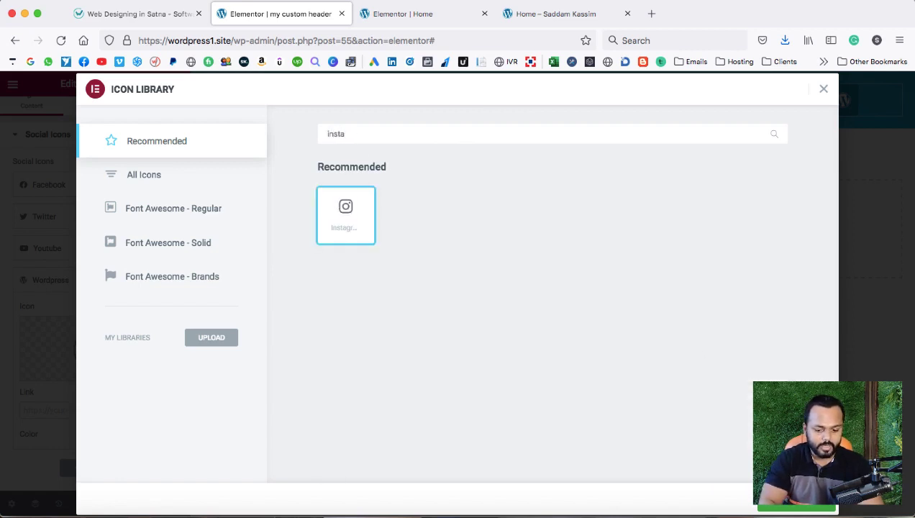
click(800, 506)
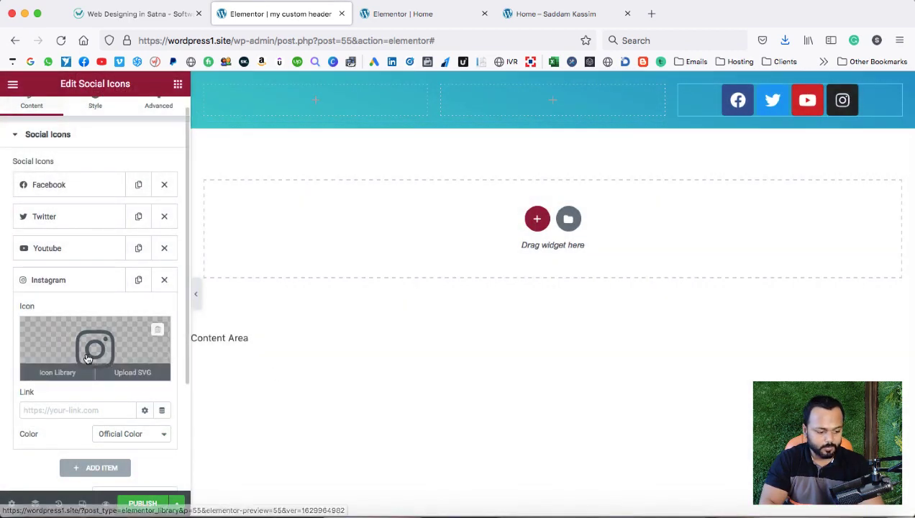
click(56, 409)
Right-align the social icons, shrink them to size 14, and compare with the reference header.
click(78, 281)
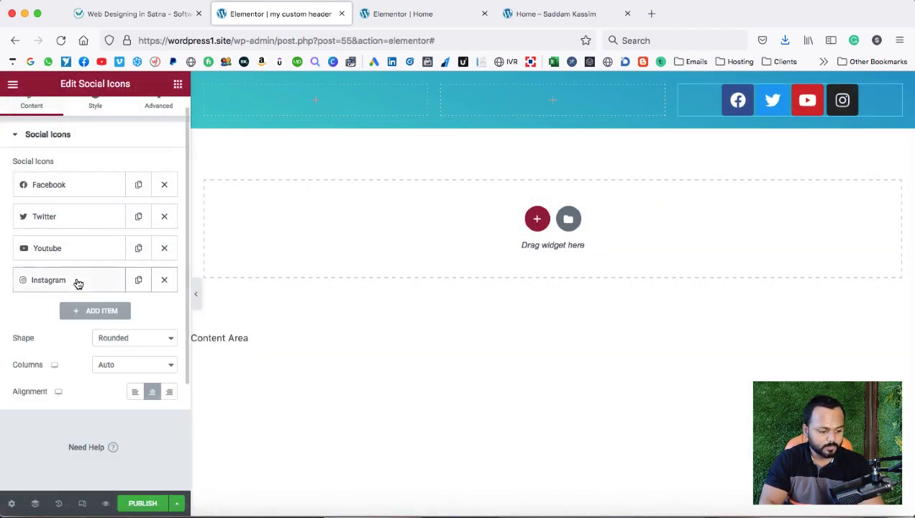
click(169, 392)
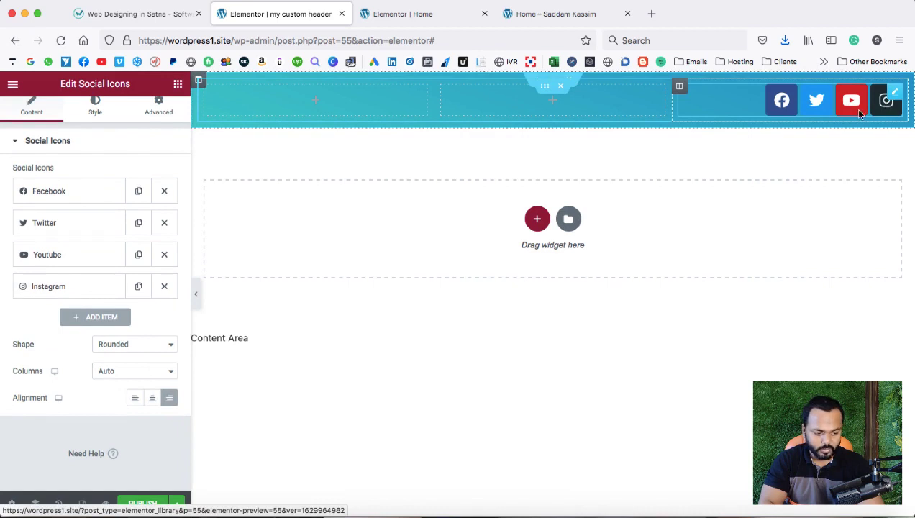
scroll(107, 188, up, 1)
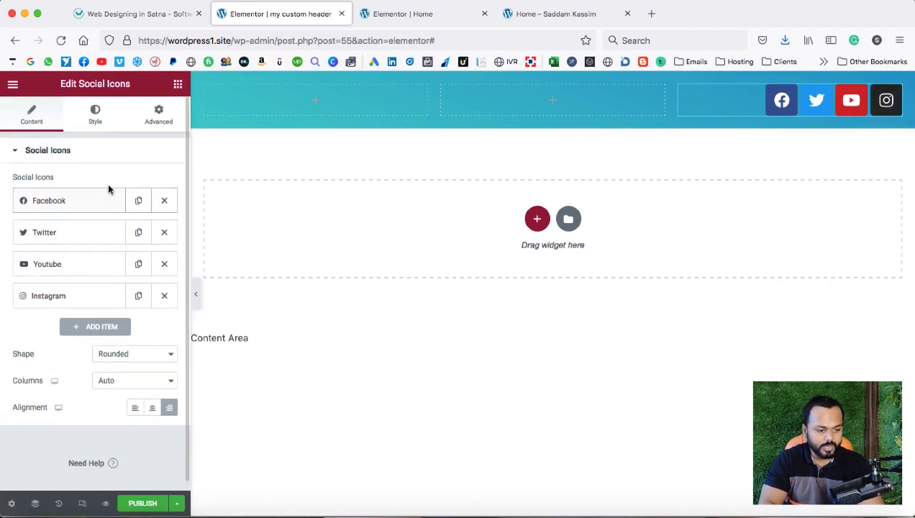
click(95, 119)
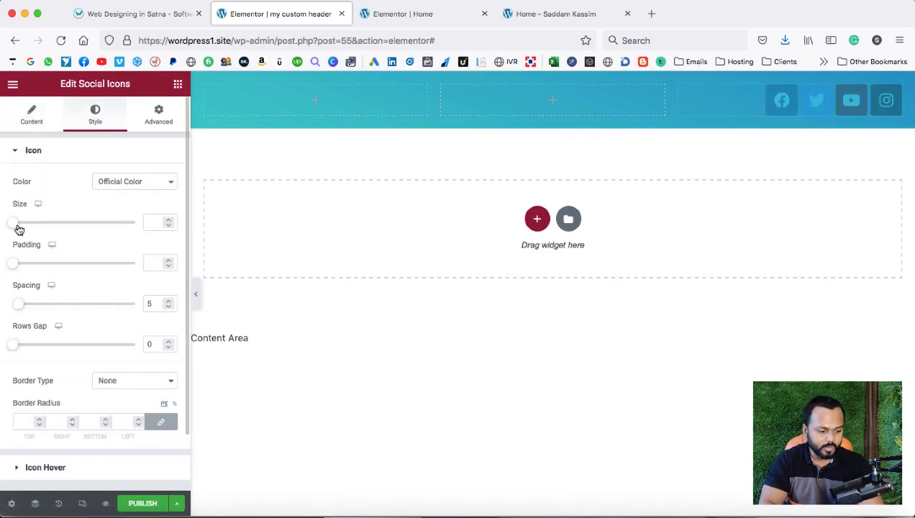
drag(16, 226, 19, 226)
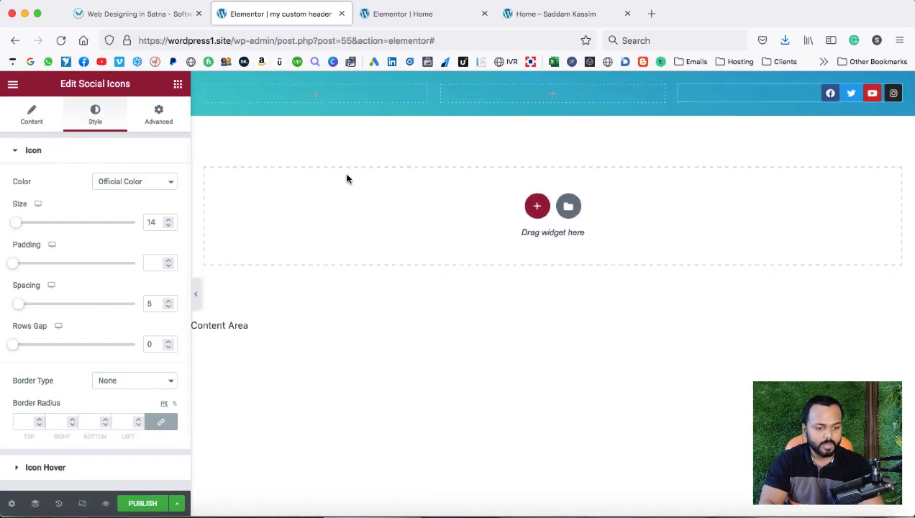
click(158, 12)
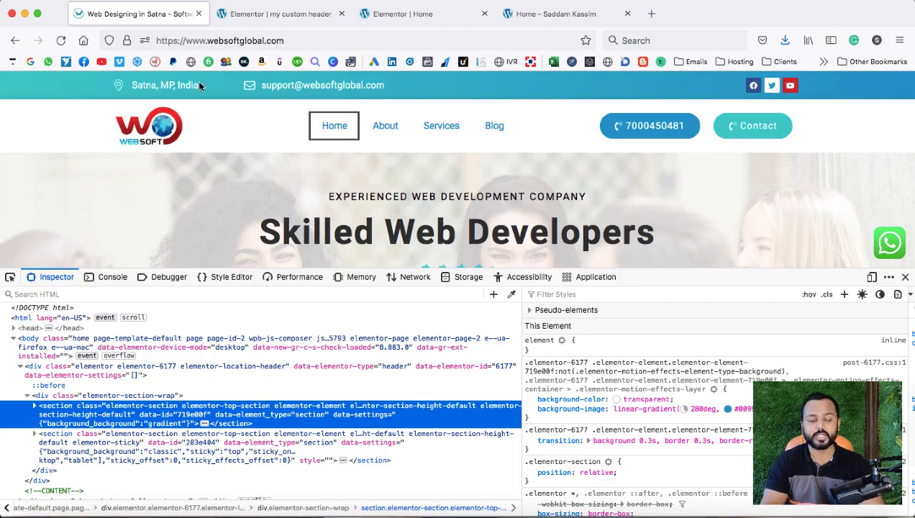
click(271, 16)
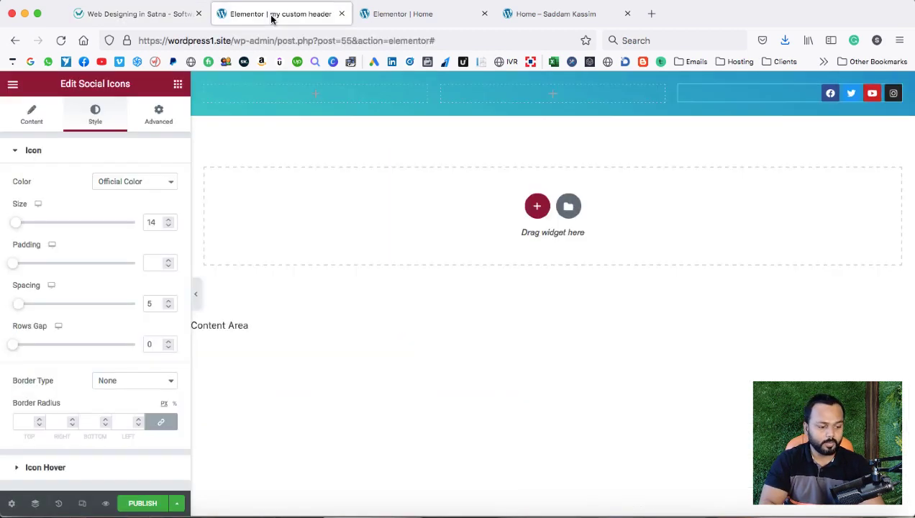
Add an Icon List to the header's first column, keeping one item reading 'Satna, MP , India'.
click(179, 86)
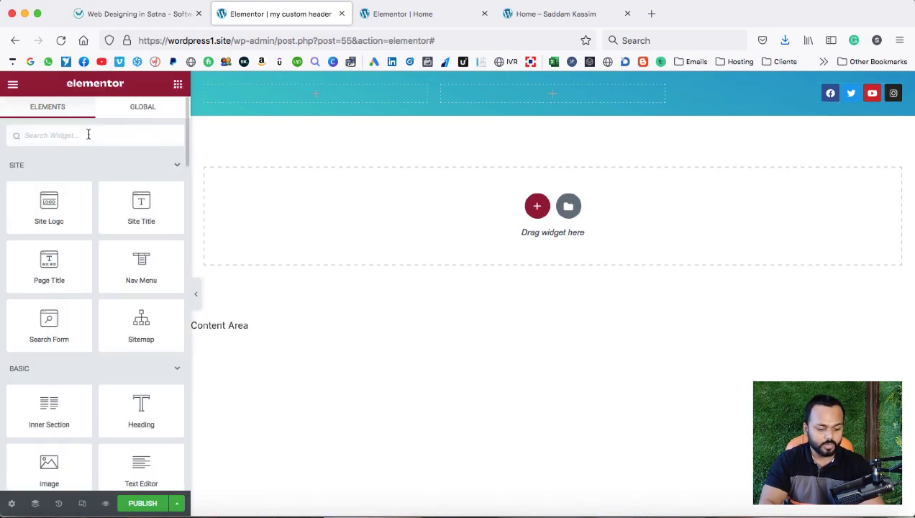
text(Icon li)
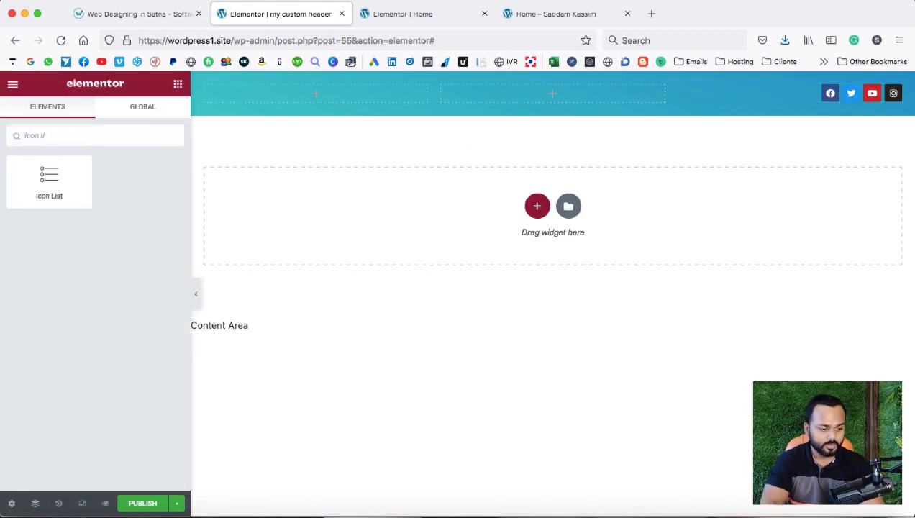
drag(43, 180, 250, 95)
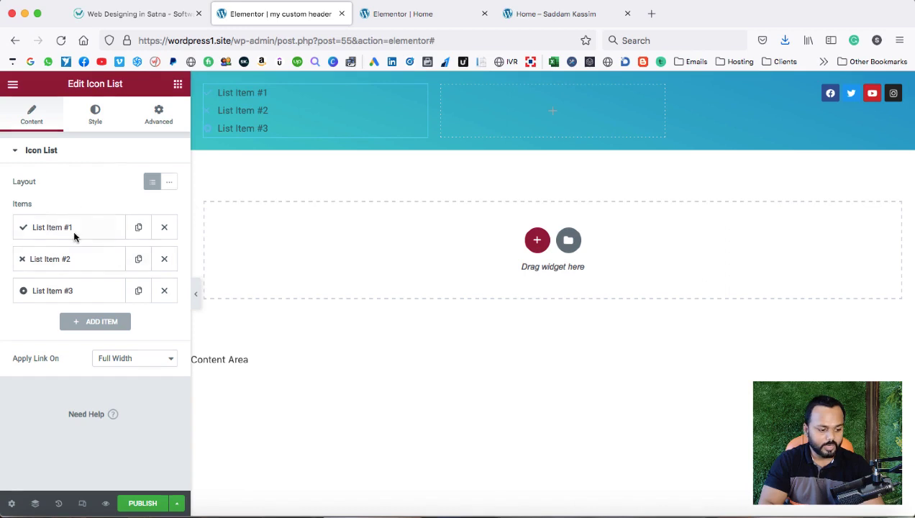
click(164, 259)
click(164, 259)
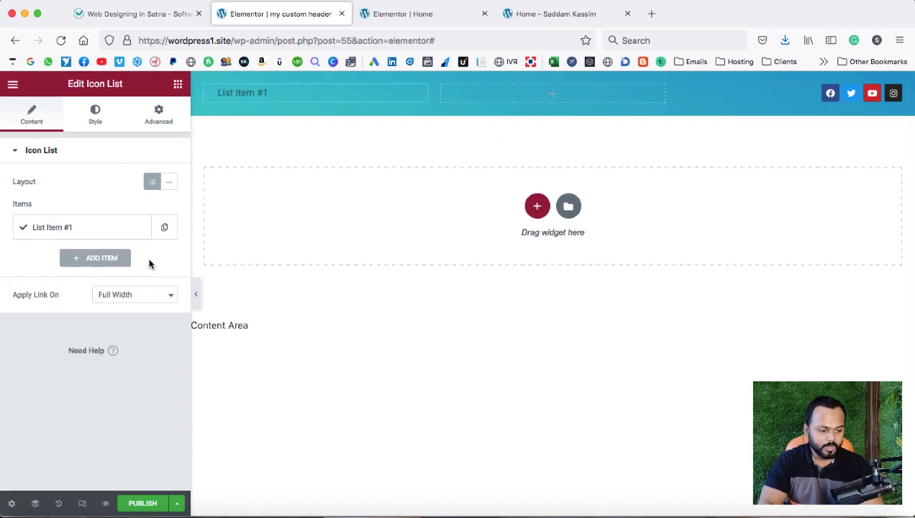
click(51, 230)
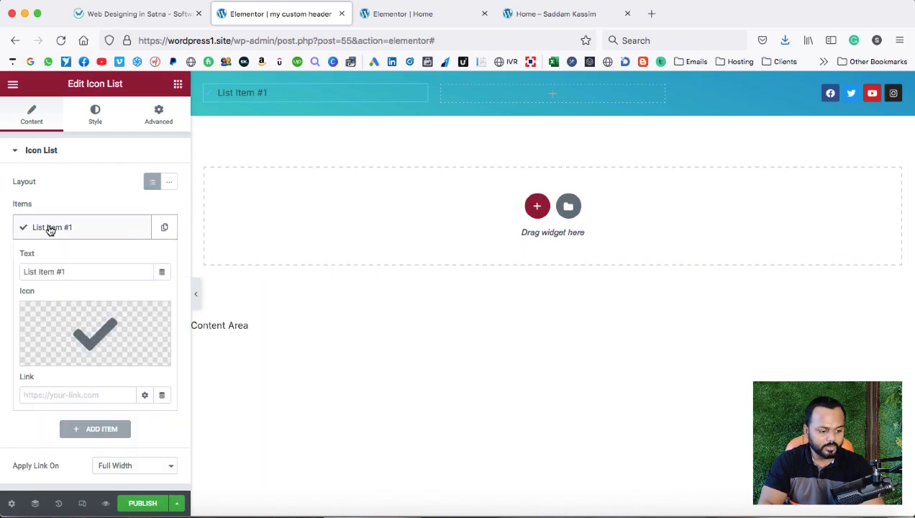
drag(72, 271, 25, 272)
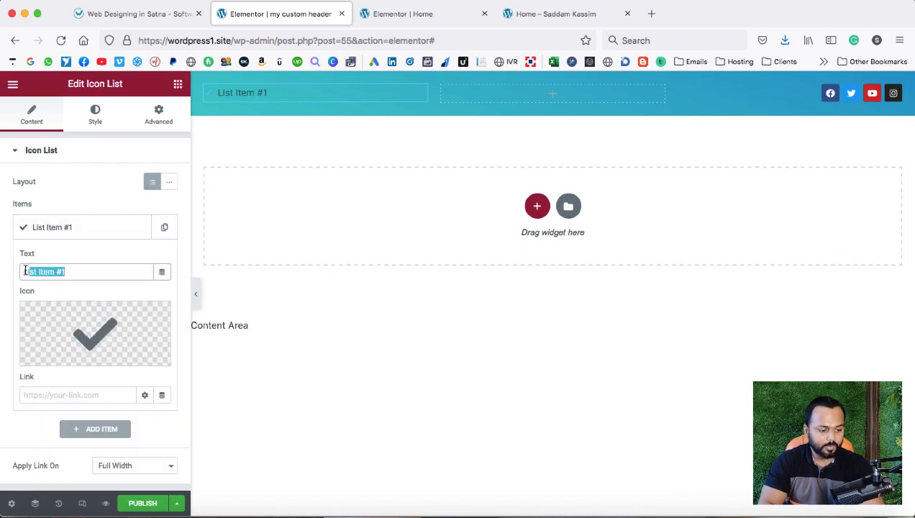
text(Satna)
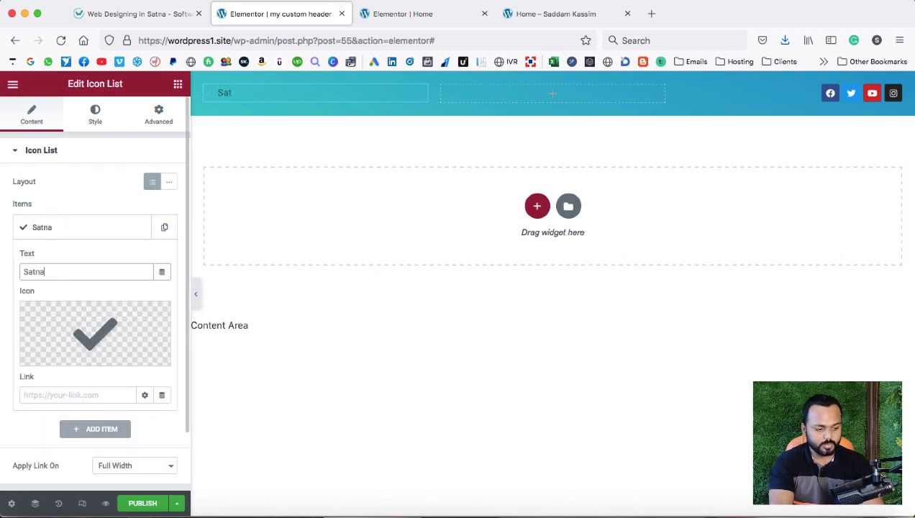
text(, MP , I)
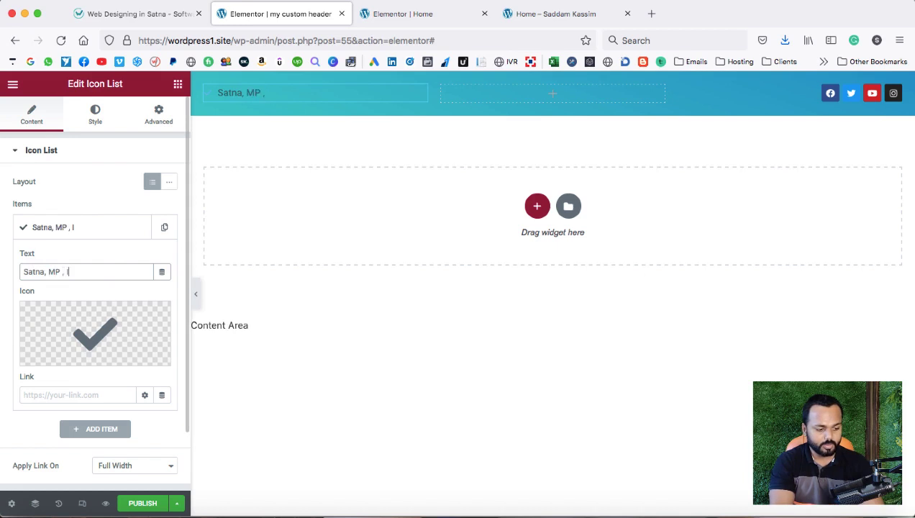
text(ndia)
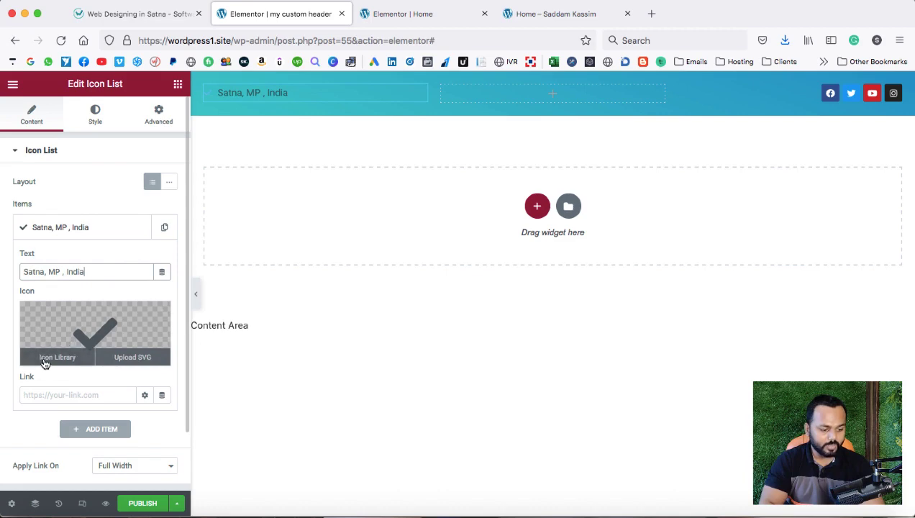
Replace the item's check mark with the map-marker pin icon from the icon library.
click(51, 363)
click(50, 358)
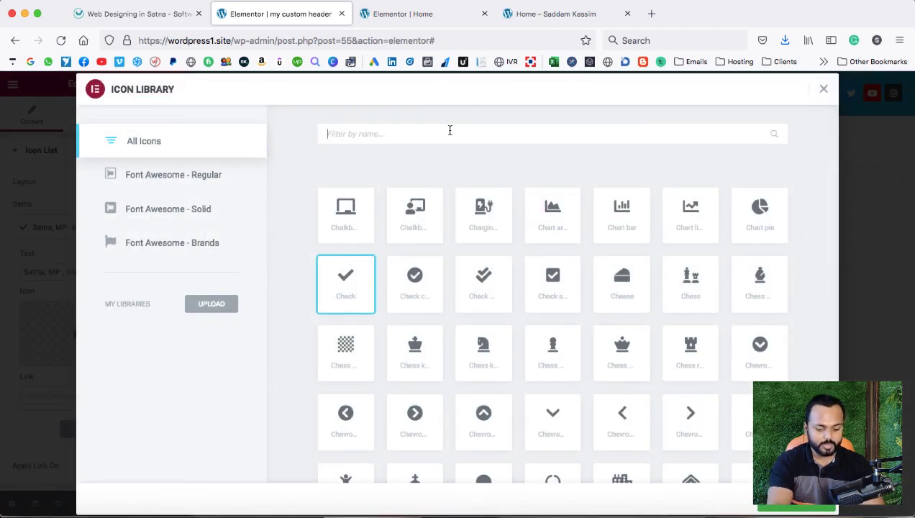
click(449, 130)
text(map p)
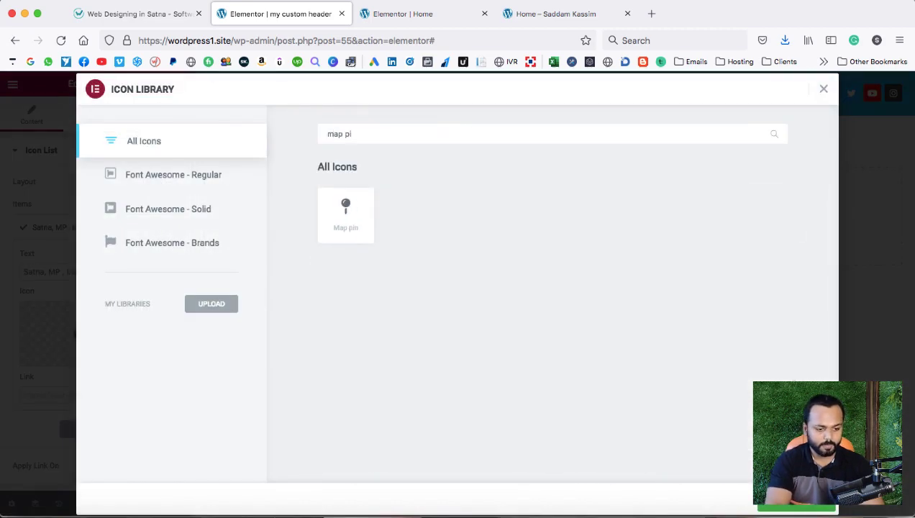
text(i)
key(BackSpace)
key(BackSpace)
key(BackSpace)
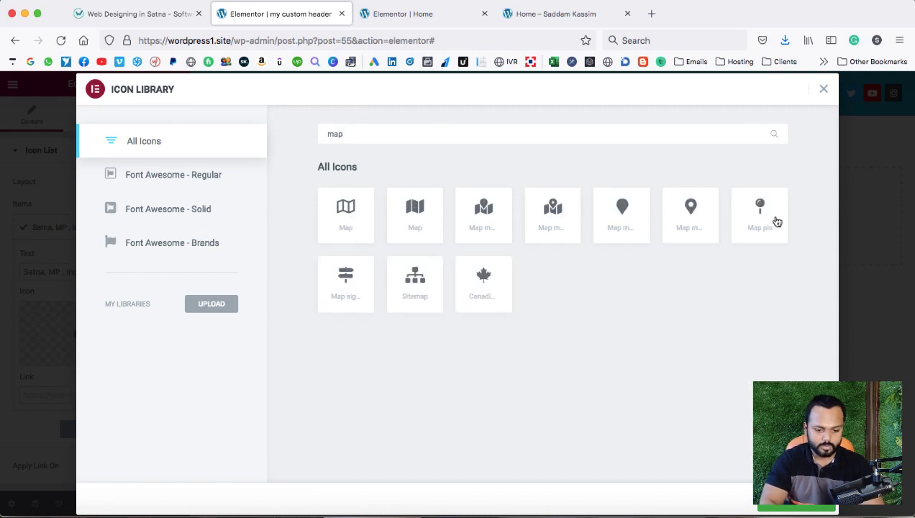
click(679, 216)
double_click(691, 215)
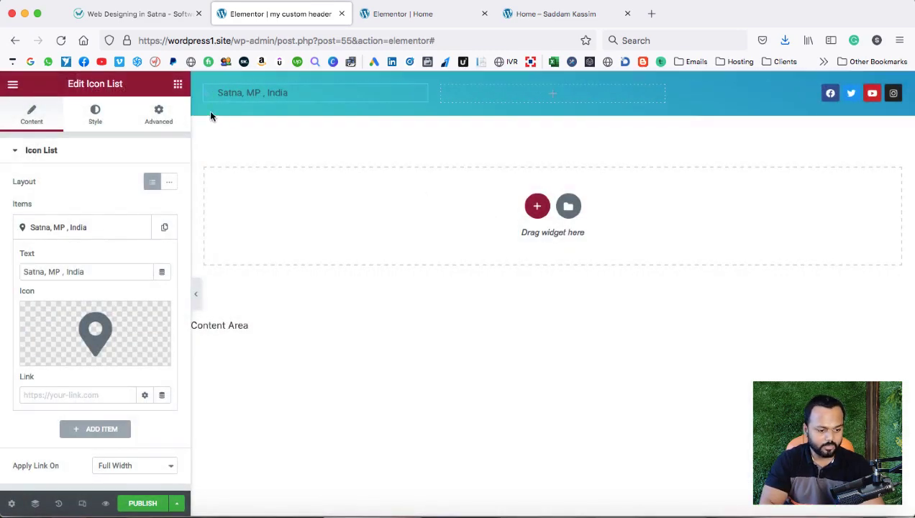
mouse_move(116, 312)
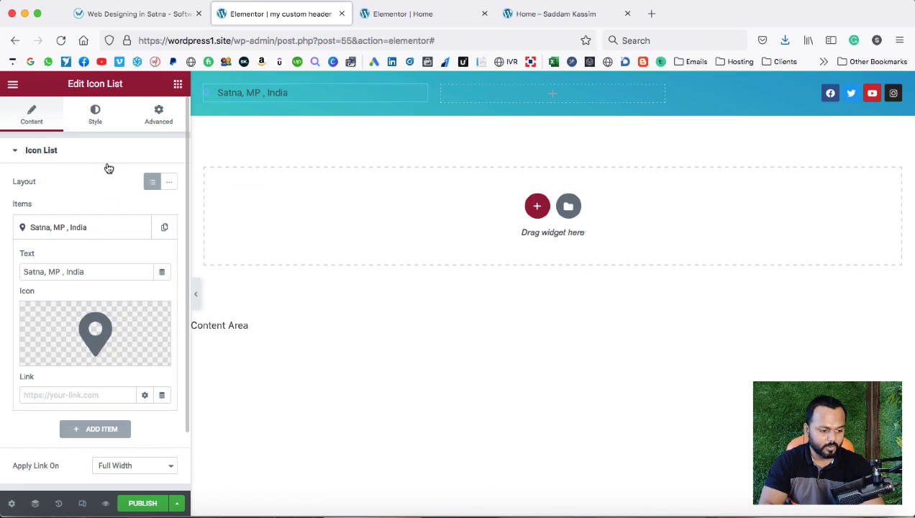
click(94, 116)
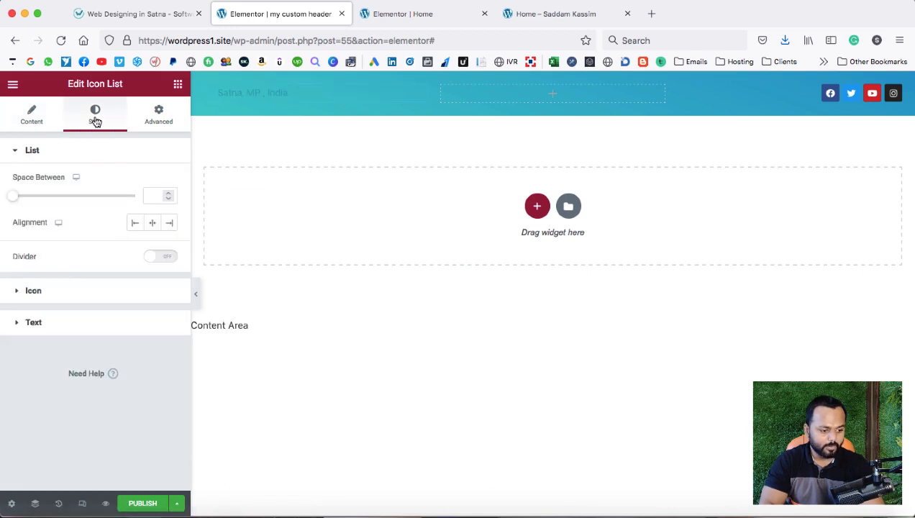
Make the location icon white and enlarge it to size 20.
click(57, 290)
click(169, 214)
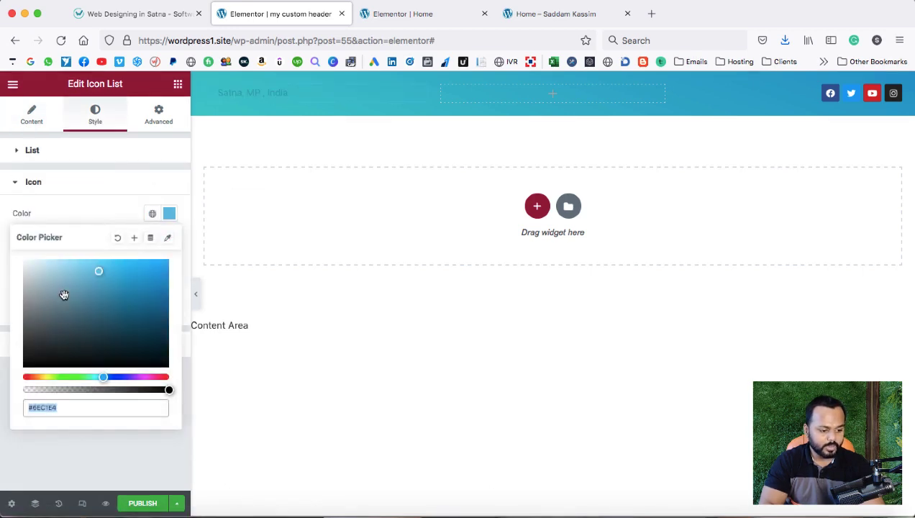
drag(31, 266, 8, 249)
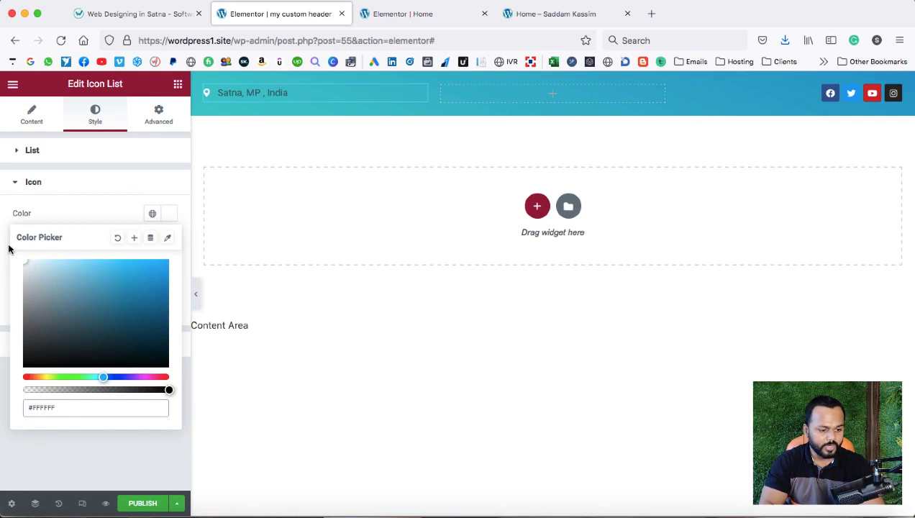
click(58, 189)
click(57, 189)
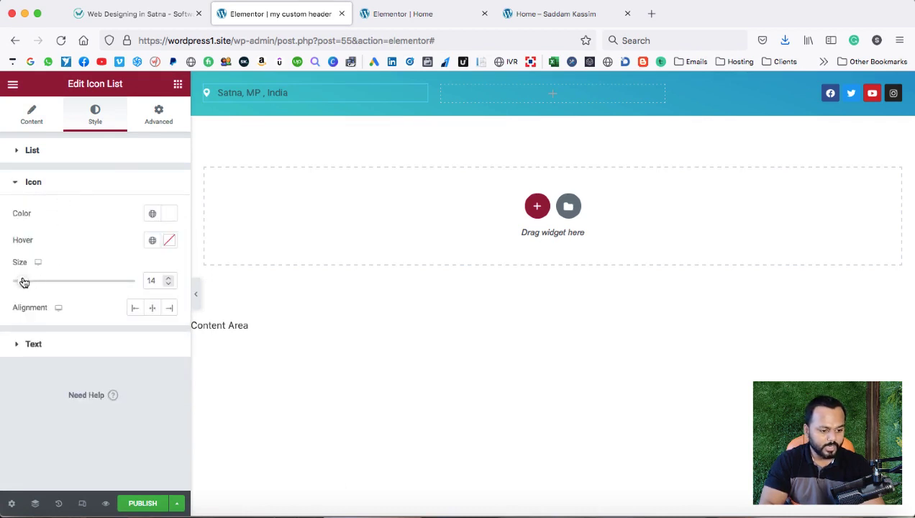
drag(23, 282, 31, 284)
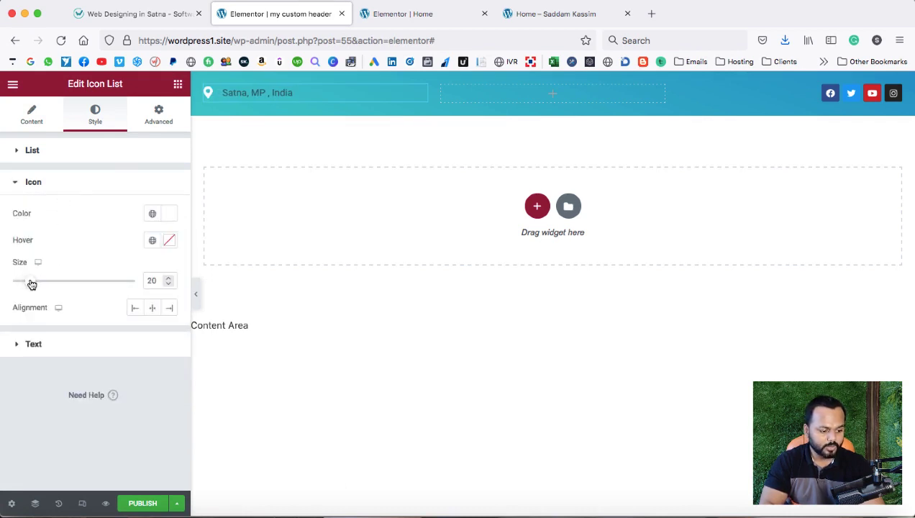
Make the address text white and step its typography font size up.
click(21, 343)
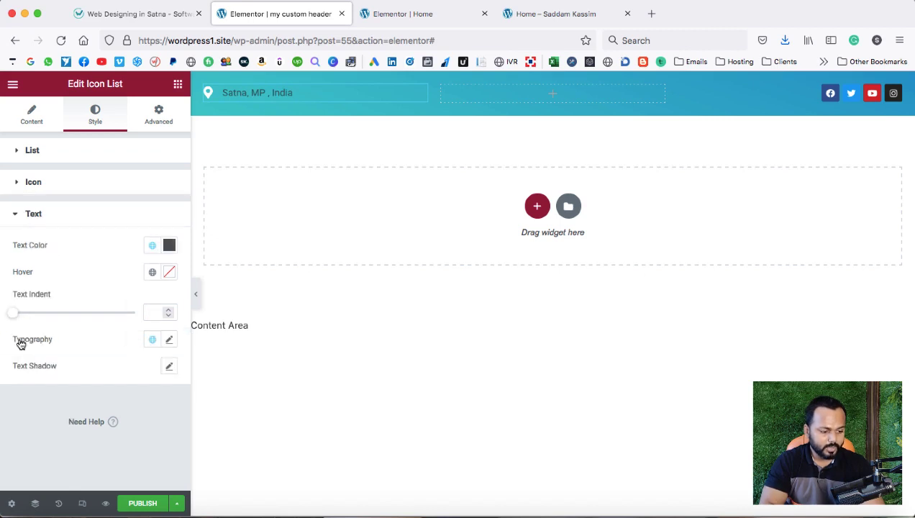
click(170, 247)
drag(59, 310, 10, 285)
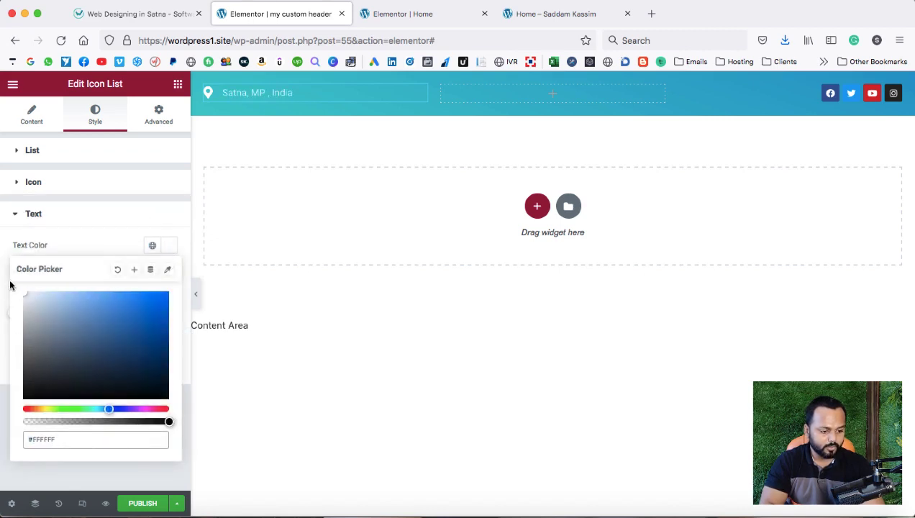
click(74, 246)
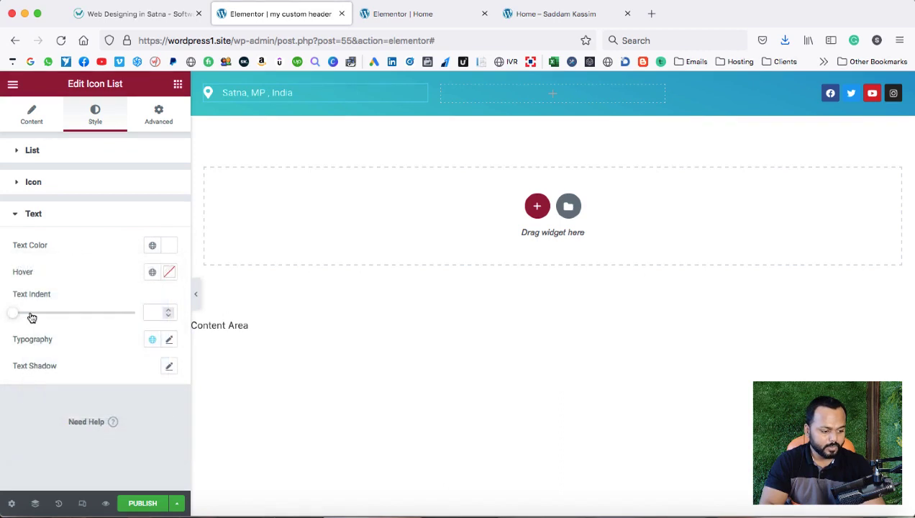
click(169, 341)
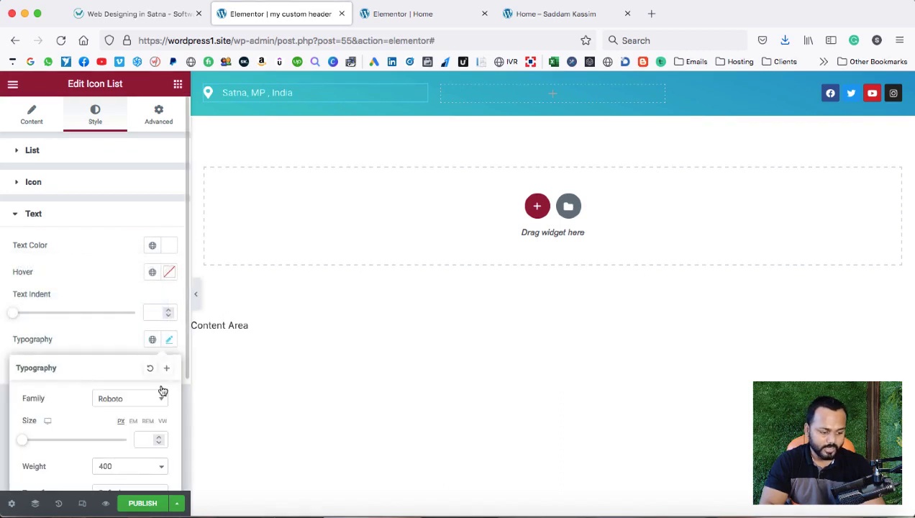
click(159, 439)
click(159, 438)
click(159, 438)
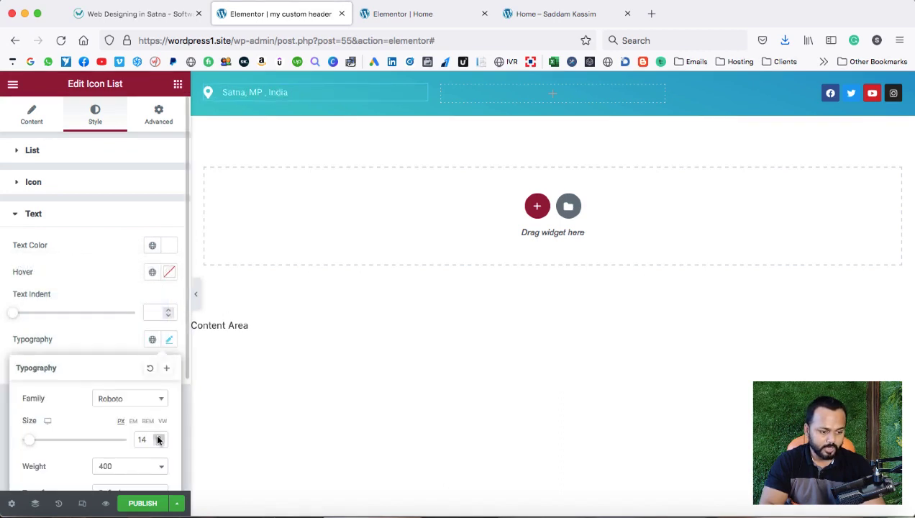
click(159, 438)
click(99, 296)
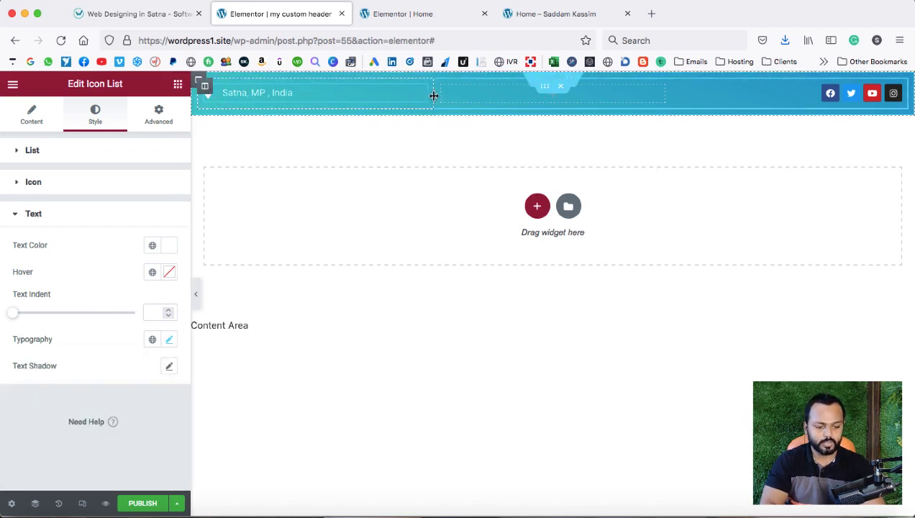
Narrow the first header column and duplicate the address icon list into the empty middle column.
drag(415, 100, 316, 95)
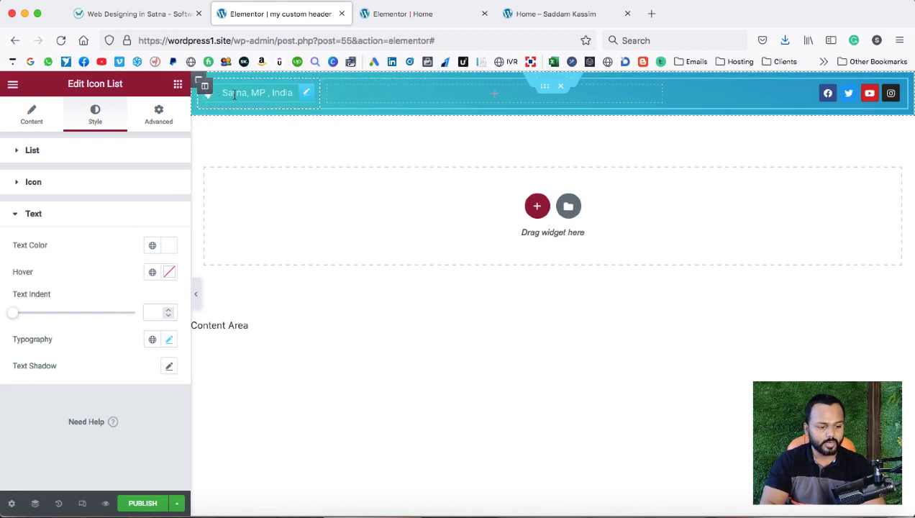
right_click(235, 94)
click(256, 124)
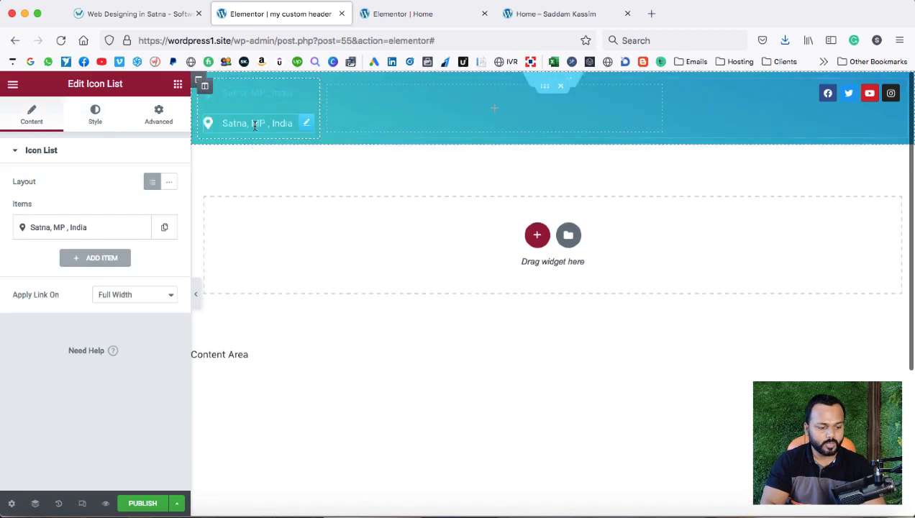
drag(305, 126, 353, 106)
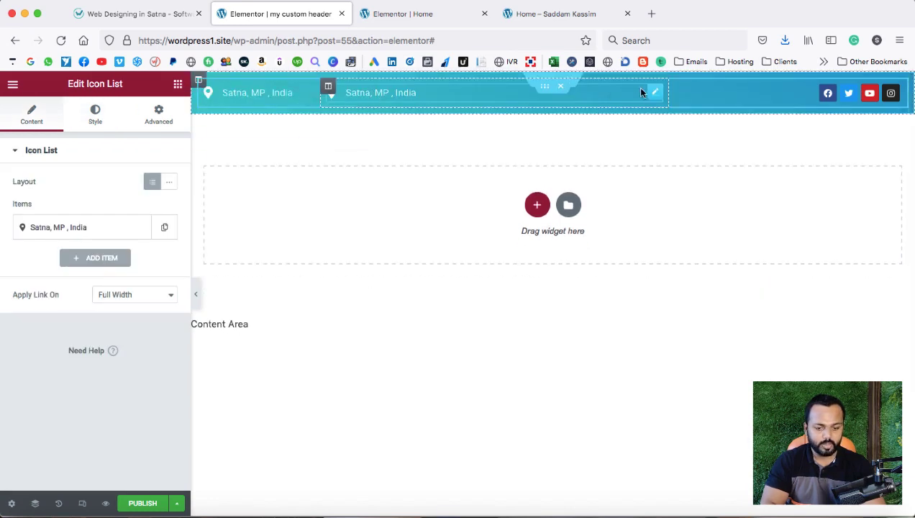
right_click(655, 94)
click(674, 105)
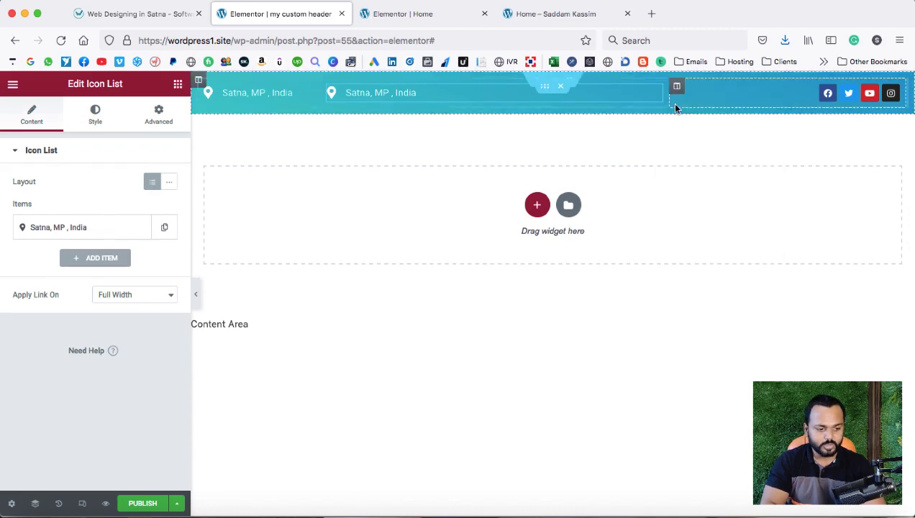
Replace the copied item's address text with the contact's e-mail address.
click(136, 14)
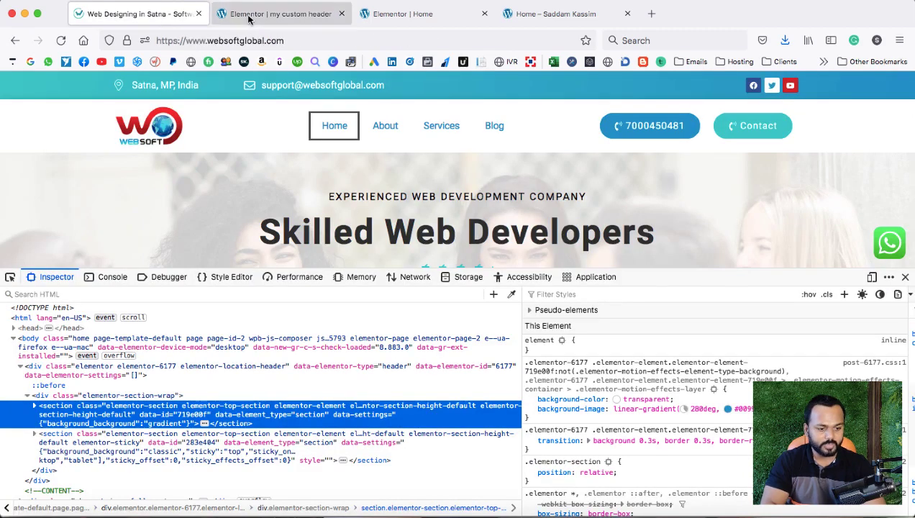
click(248, 15)
click(74, 232)
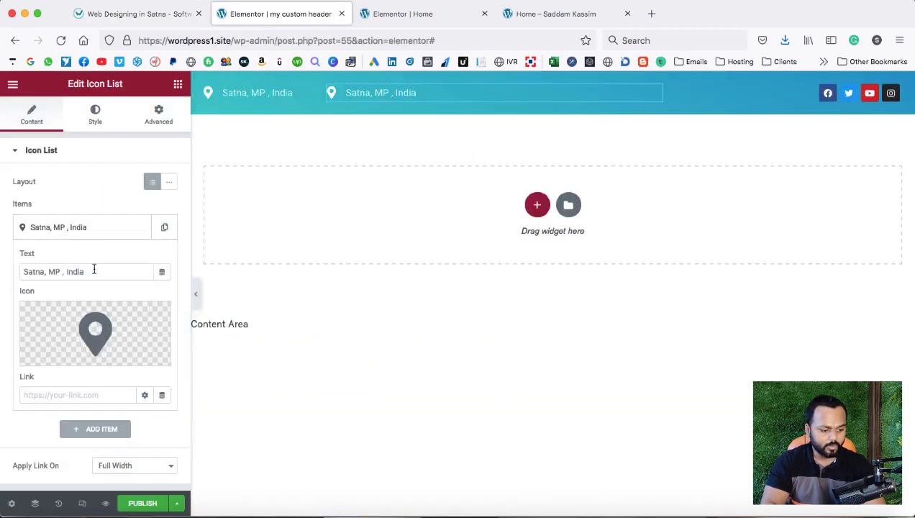
drag(88, 271, 22, 271)
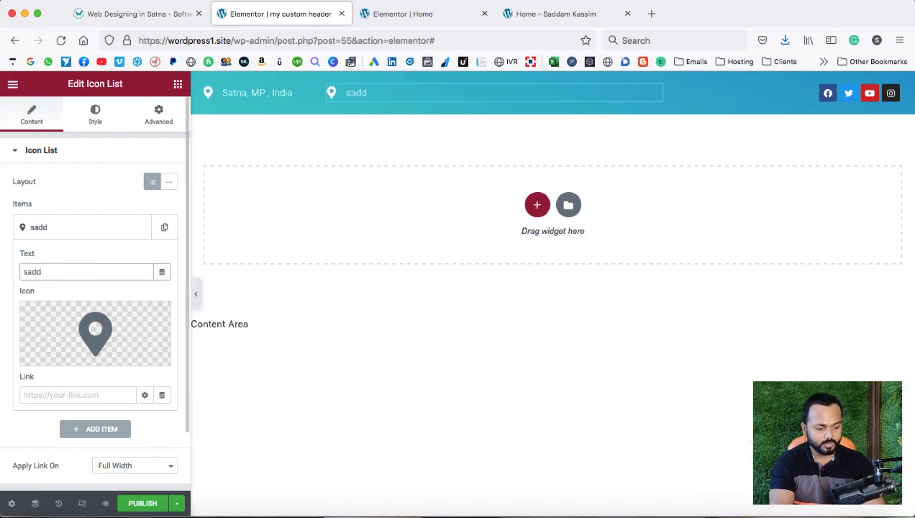
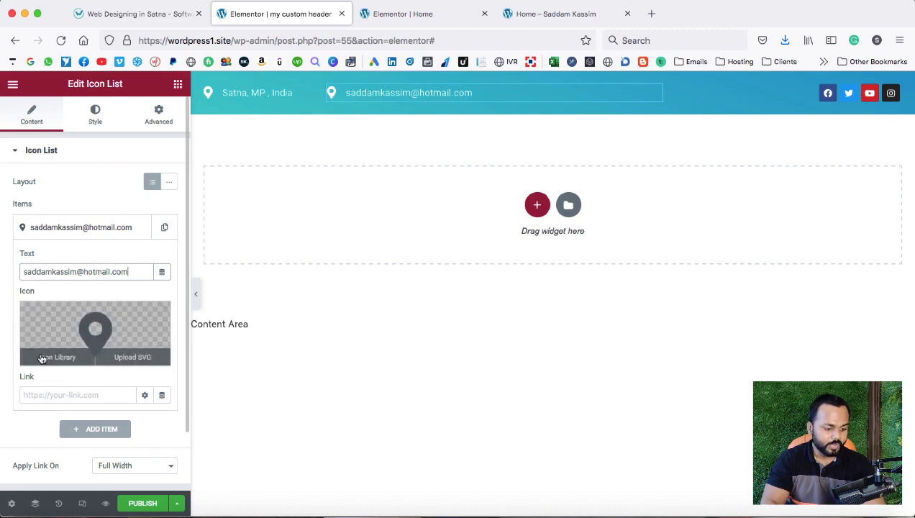
Give the email item the Envelope icon from an 'enve' search and narrow the email column.
click(57, 355)
text(enve)
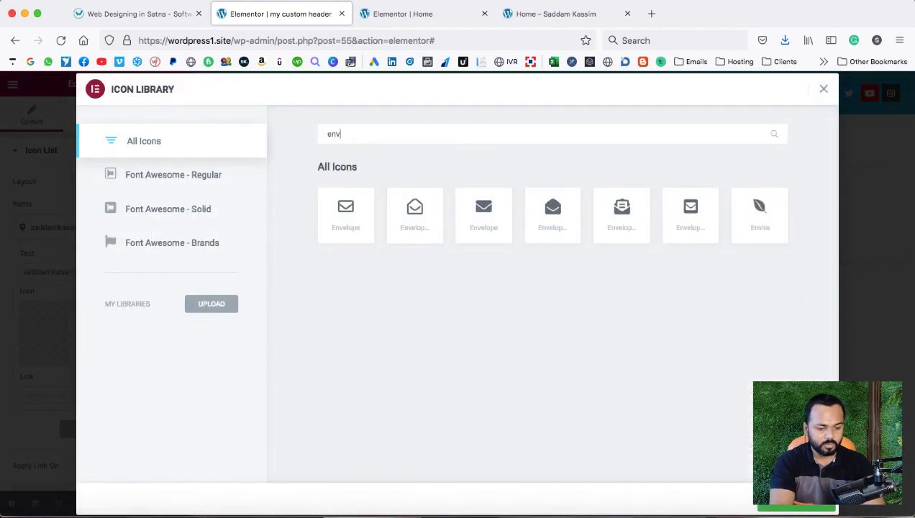
click(334, 216)
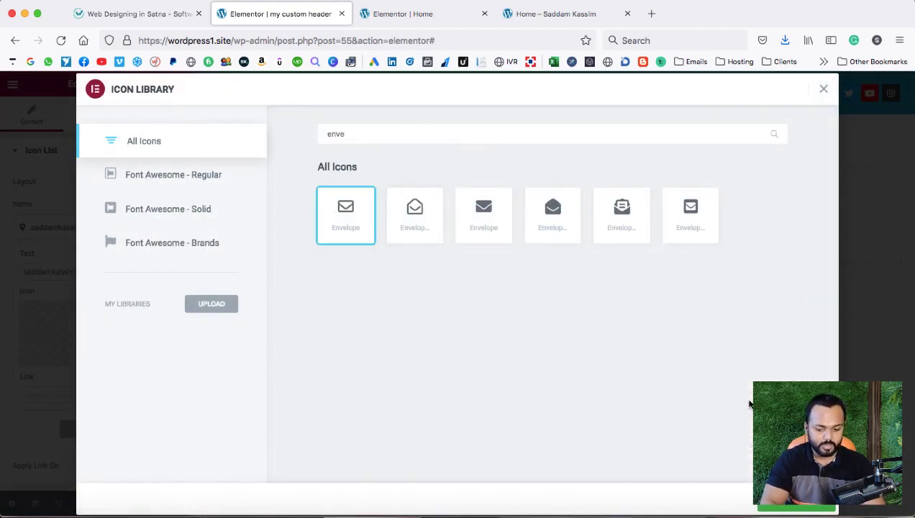
click(791, 507)
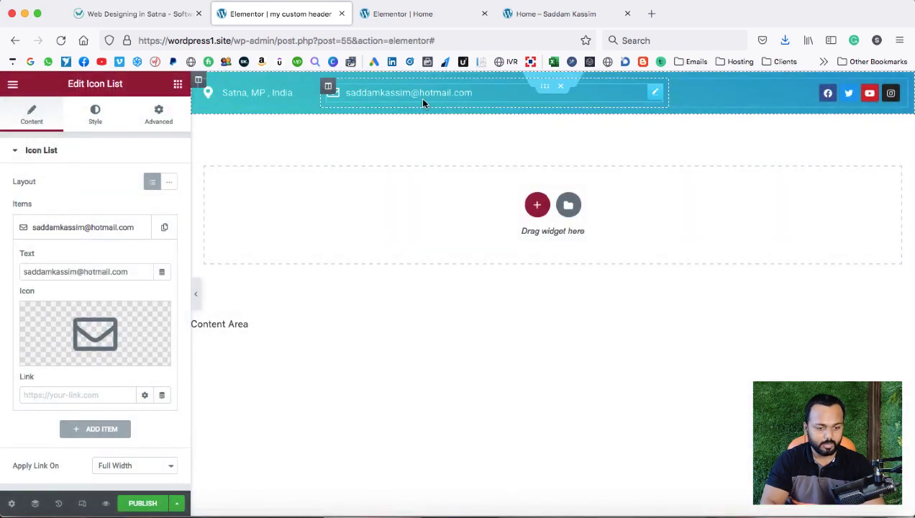
drag(664, 92, 498, 100)
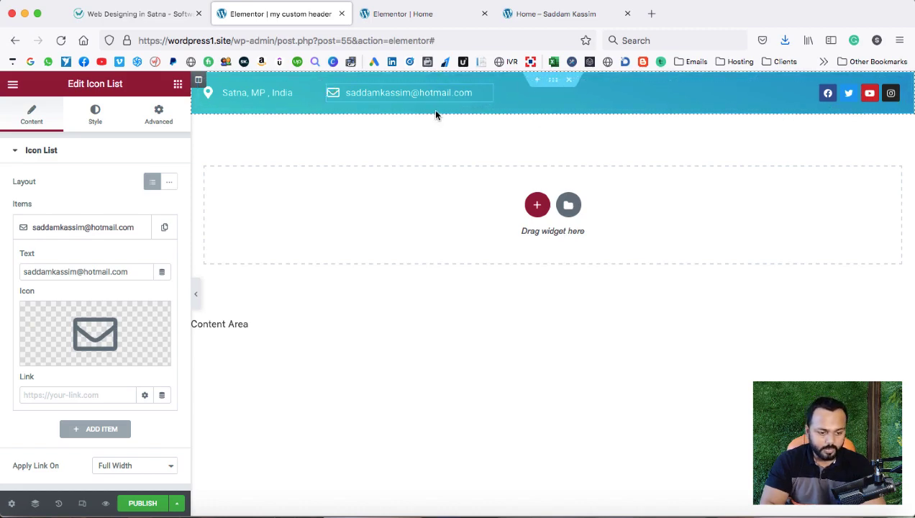
Adjust the top bar section's spacing and set the inner section's top and bottom margins to 0.
click(165, 21)
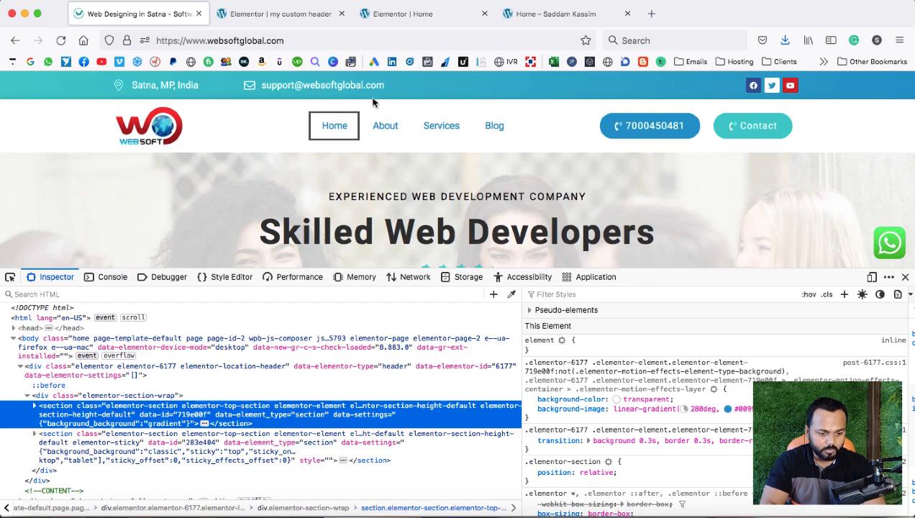
click(280, 14)
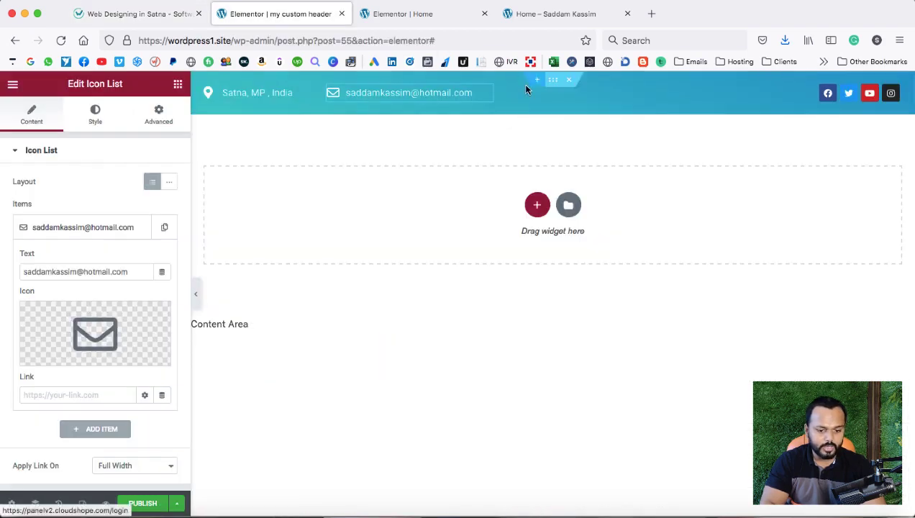
click(553, 80)
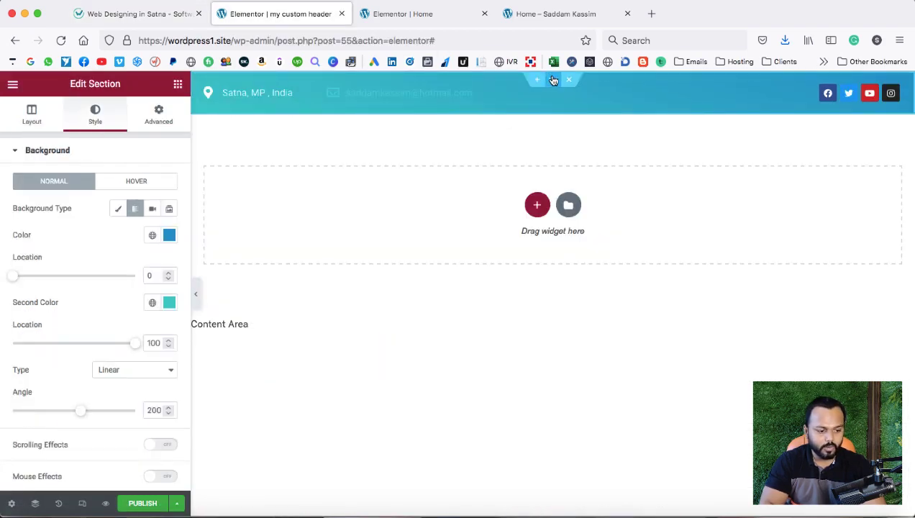
click(161, 116)
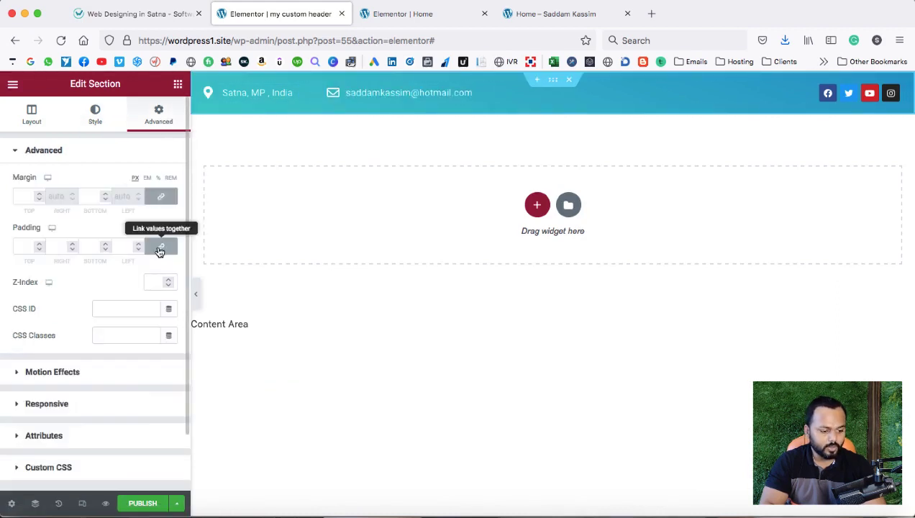
click(21, 249)
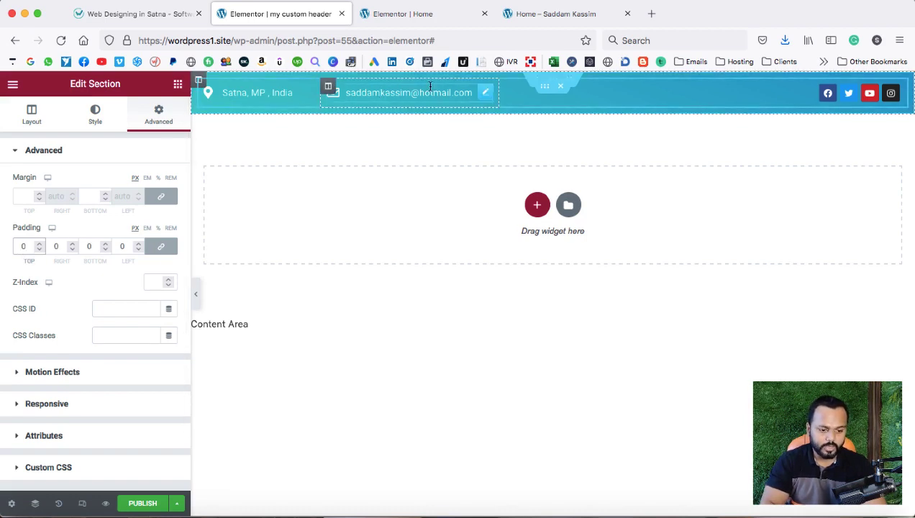
click(545, 90)
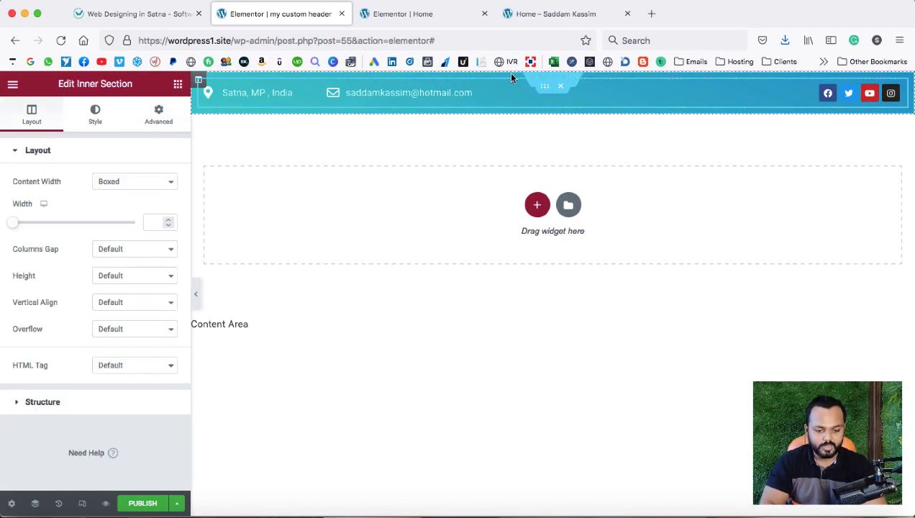
click(156, 118)
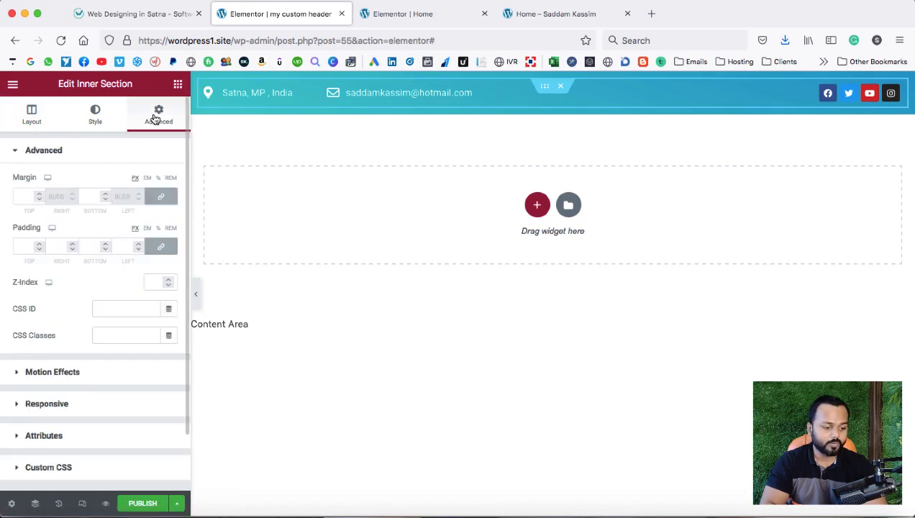
click(22, 195)
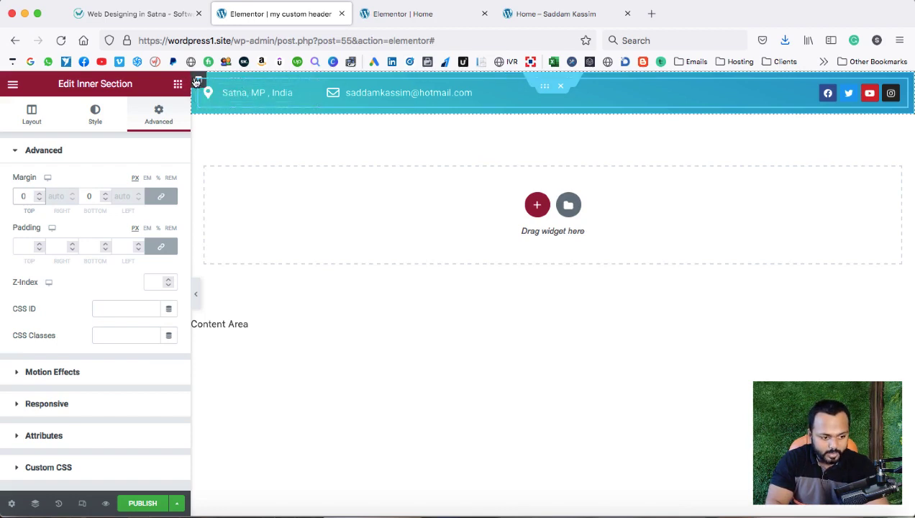
Set the top bar column's padding to 0 on all sides, checking against the reference header.
right_click(195, 81)
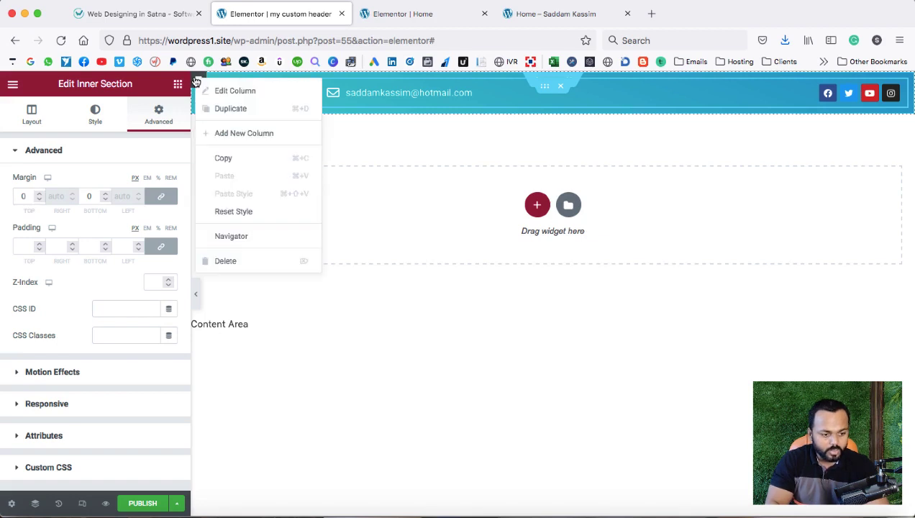
click(211, 93)
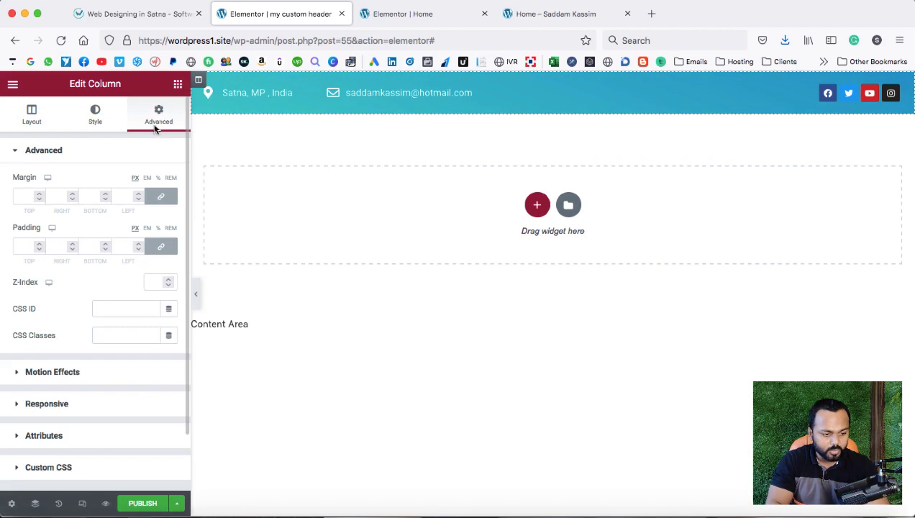
click(25, 245)
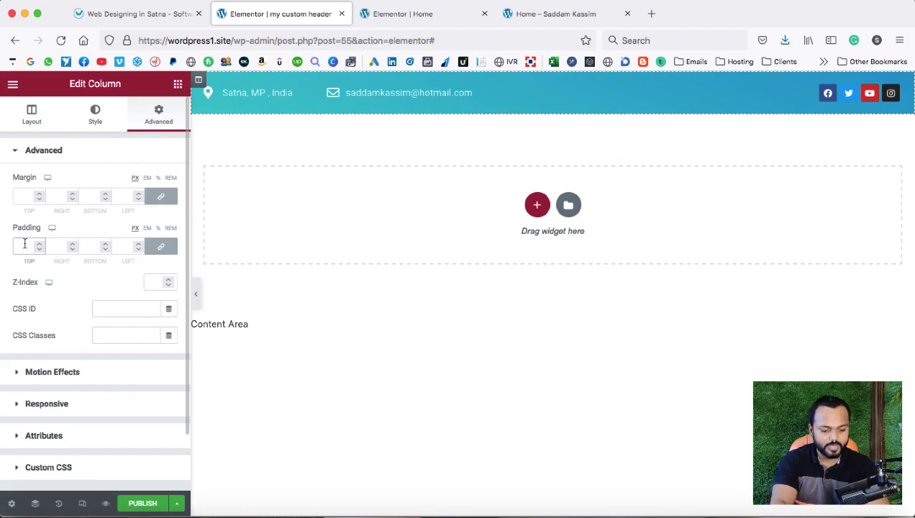
text(0)
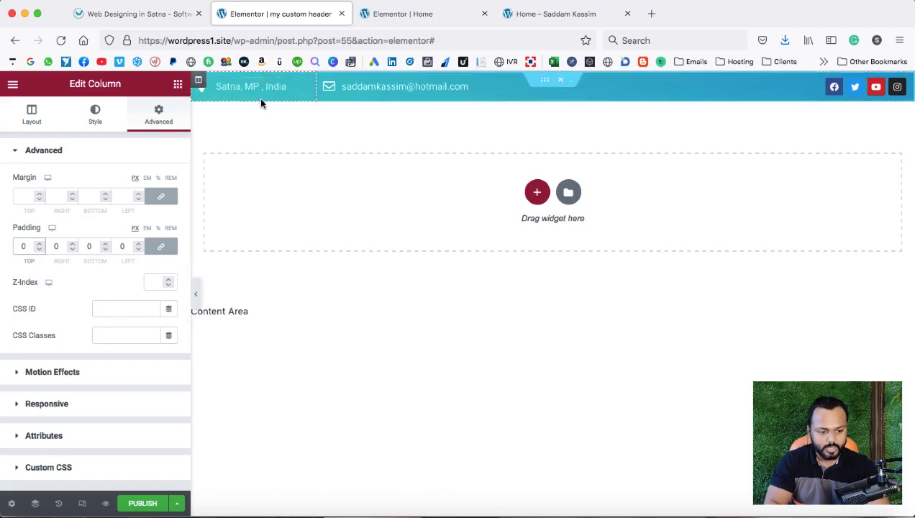
click(153, 23)
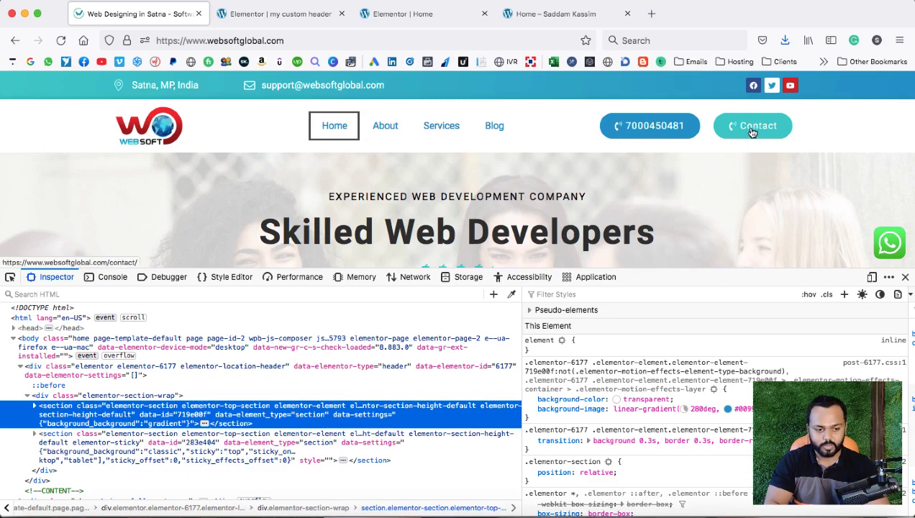
click(291, 16)
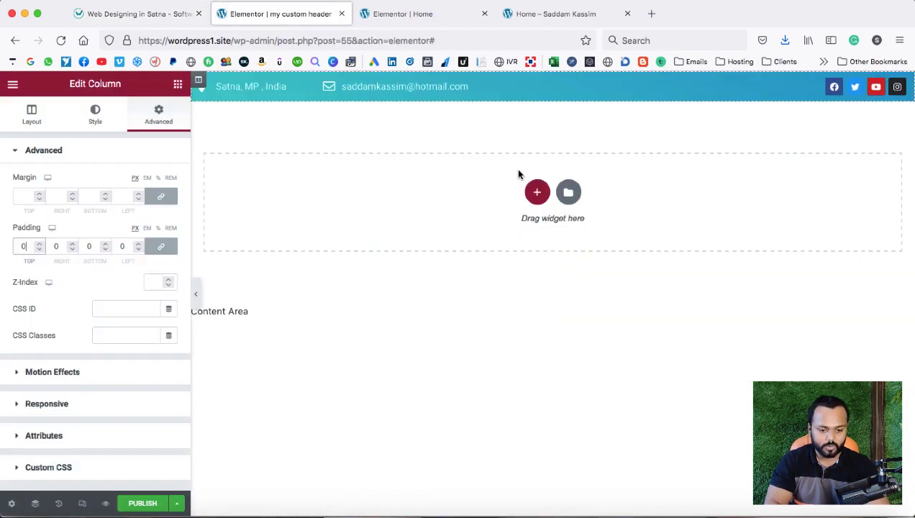
Add a one-column section below the top bar containing an inner section.
click(538, 191)
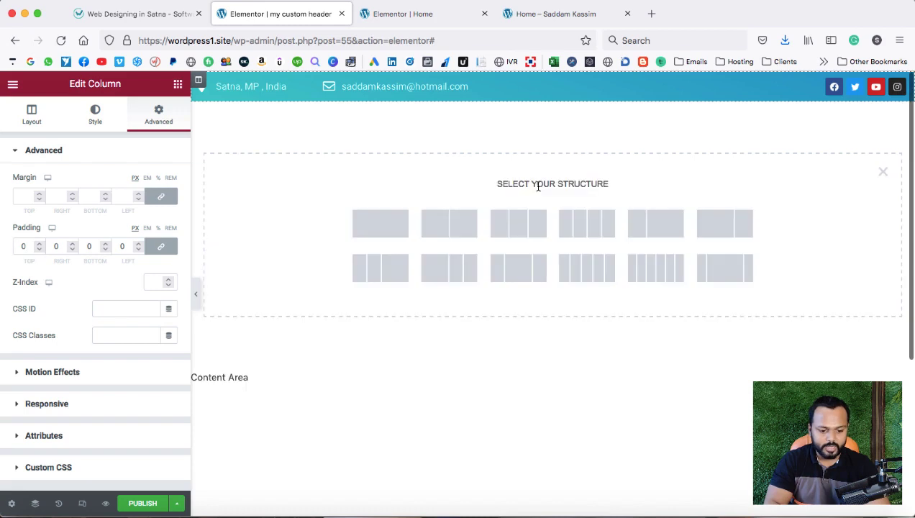
click(386, 221)
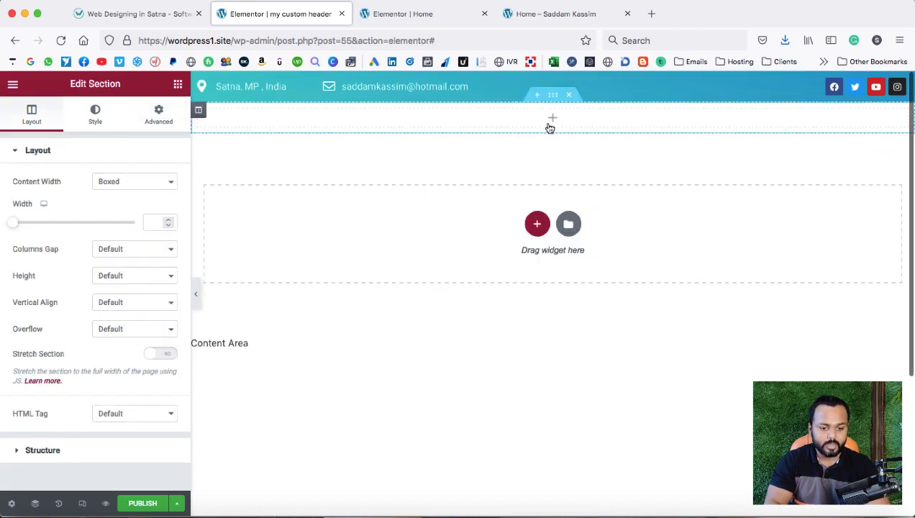
drag(56, 384, 336, 116)
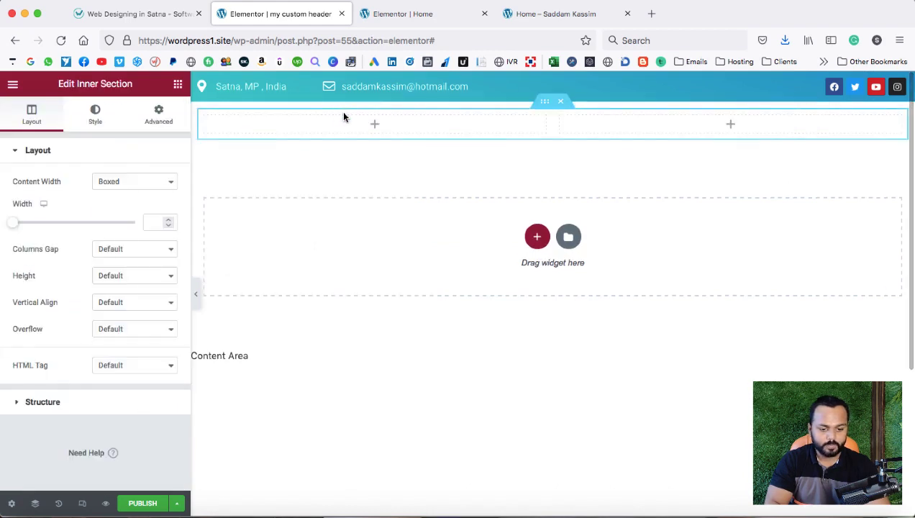
Expand the inner section to four columns and drop an Image widget into the first.
right_click(560, 118)
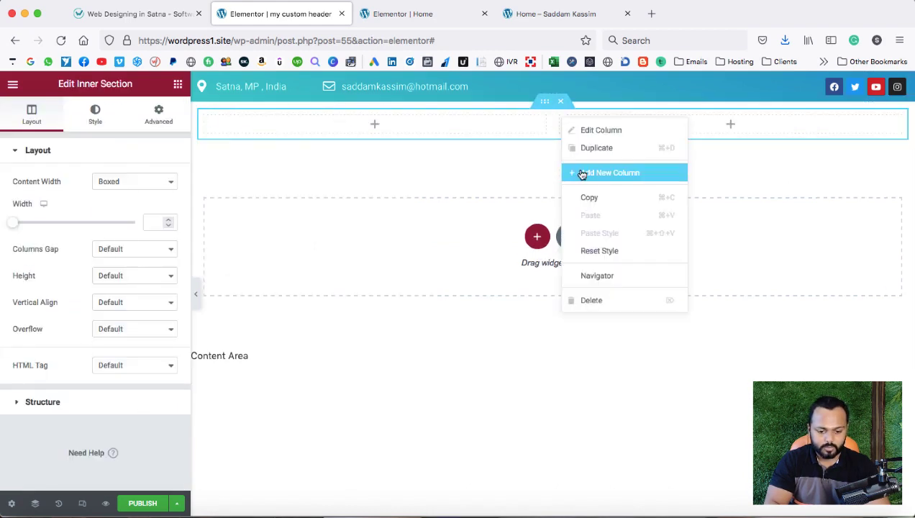
click(580, 173)
right_click(679, 116)
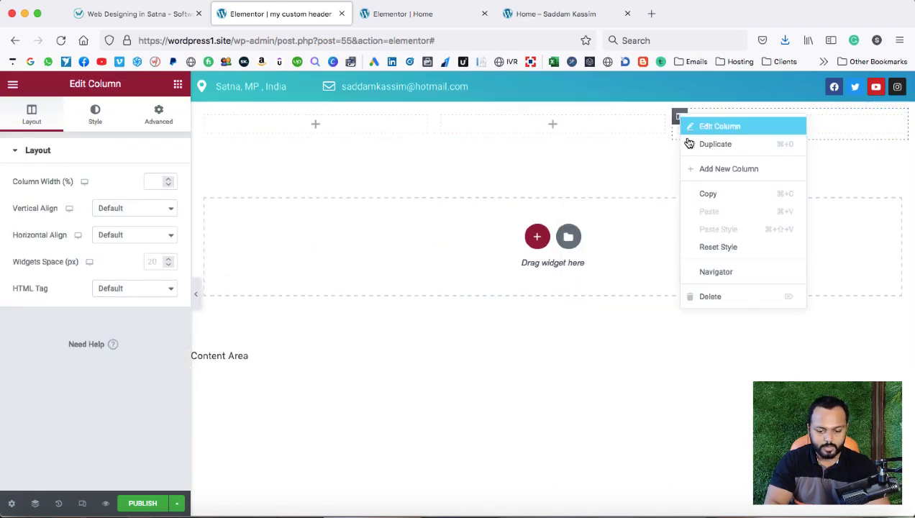
click(711, 170)
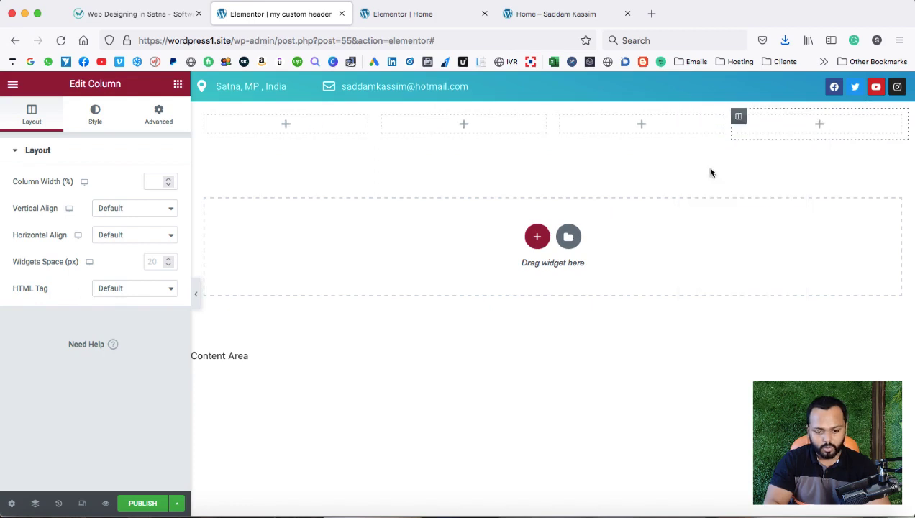
click(286, 125)
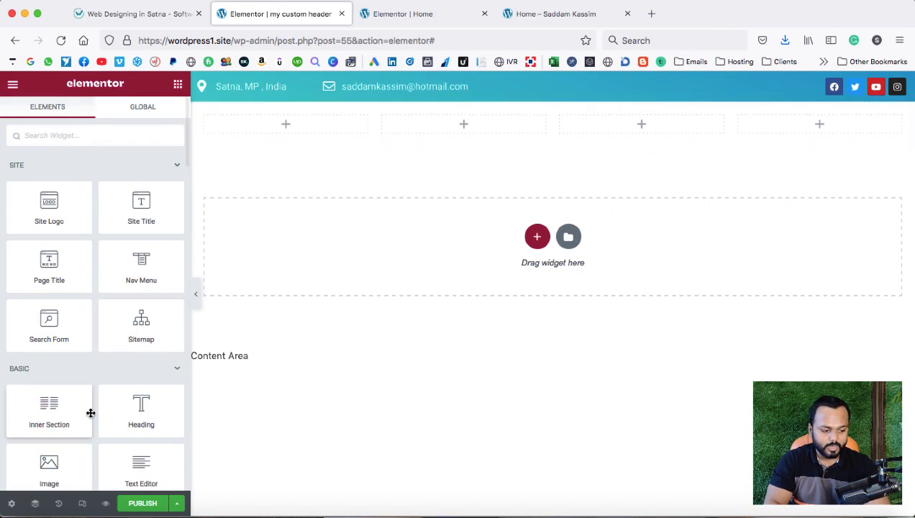
scroll(91, 413, down, 2)
drag(90, 413, 289, 127)
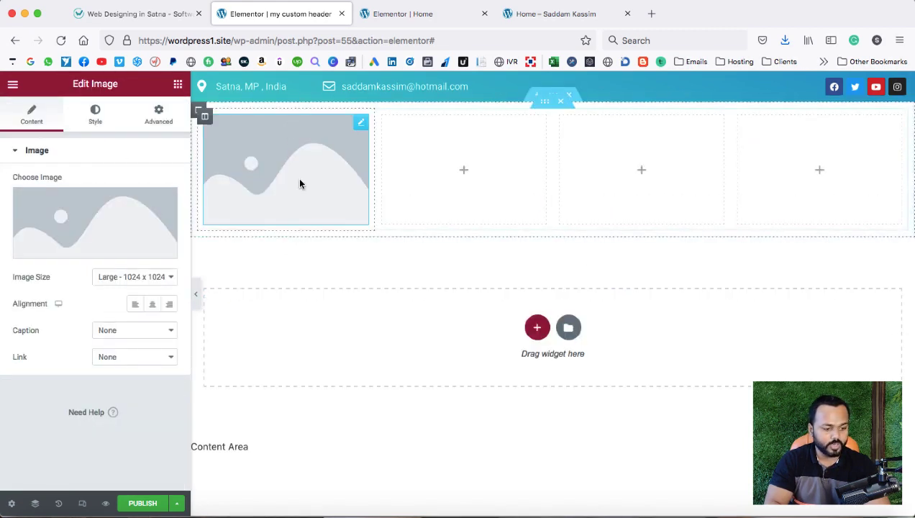
Upload and insert the logo image, left-aligned at Full image size.
click(92, 245)
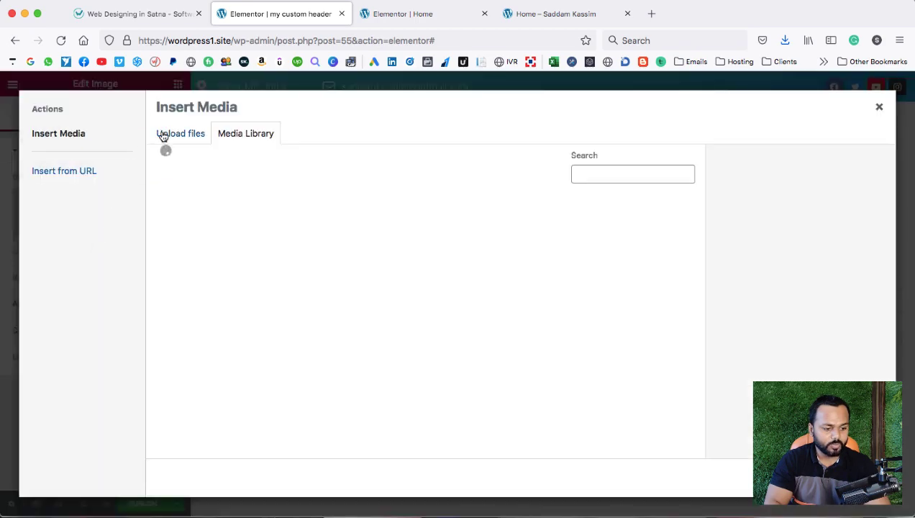
click(166, 135)
click(514, 300)
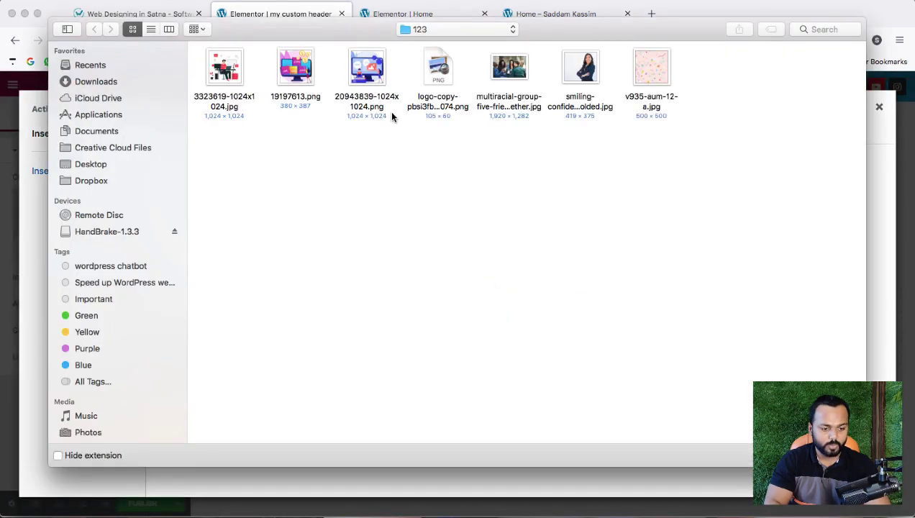
double_click(438, 70)
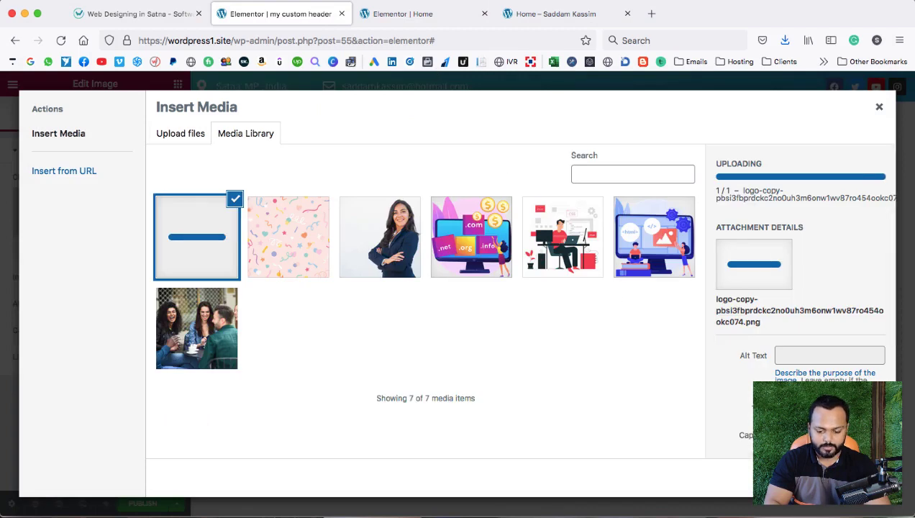
click(856, 477)
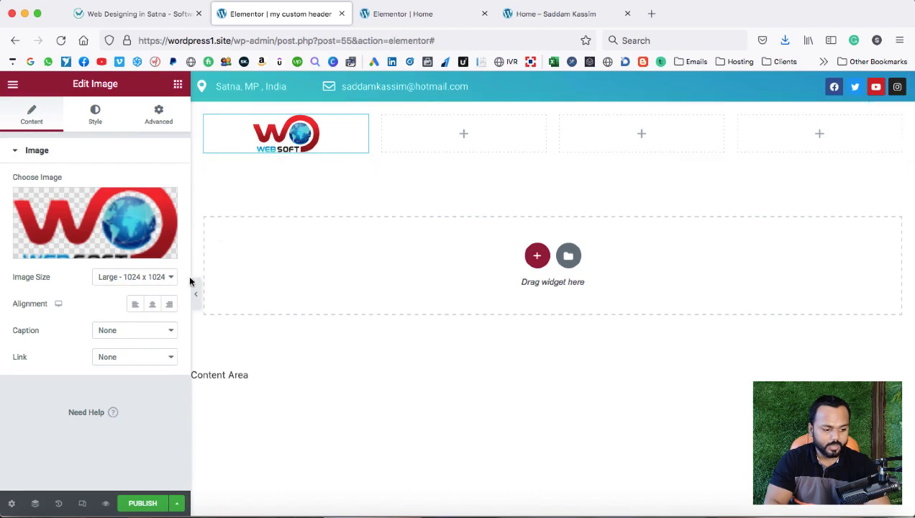
click(135, 305)
click(135, 279)
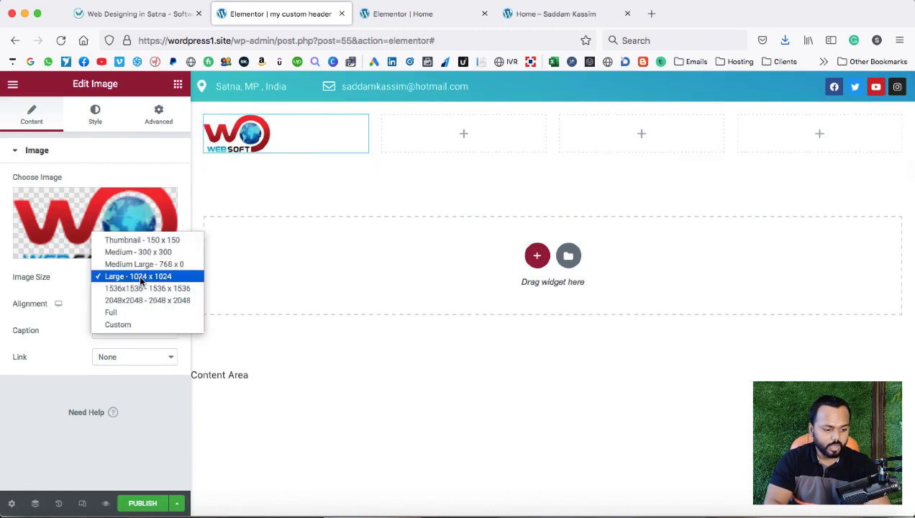
click(130, 312)
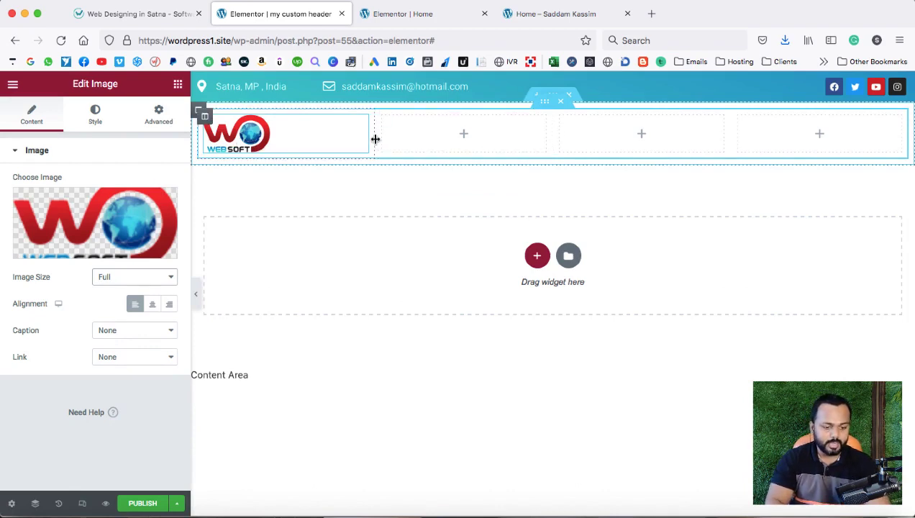
Narrow the logo column, widen column 3 and slim down the last column.
drag(374, 141, 319, 138)
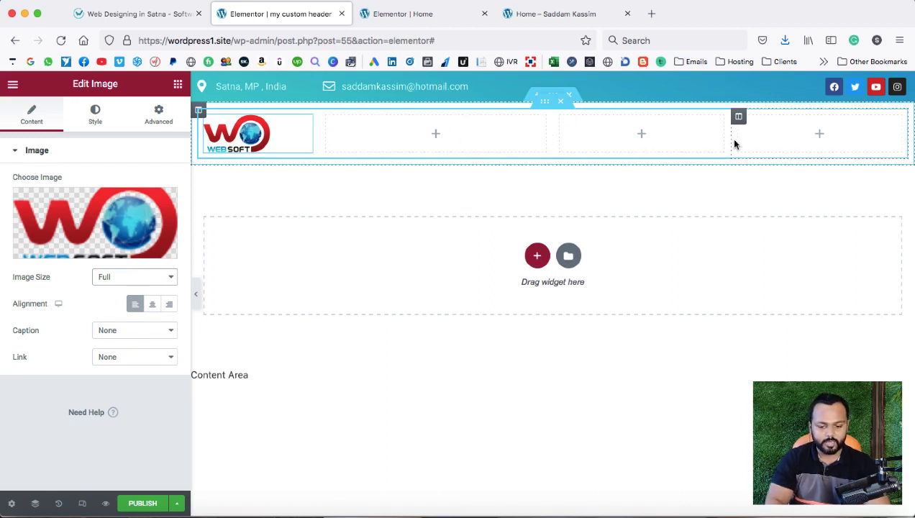
drag(730, 136, 776, 137)
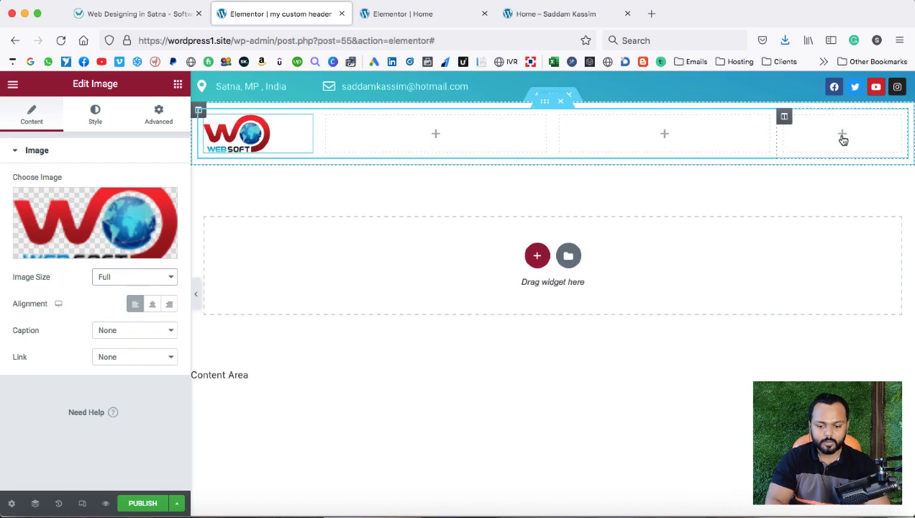
click(842, 135)
scroll(131, 396, down, 1)
scroll(131, 396, down, 3)
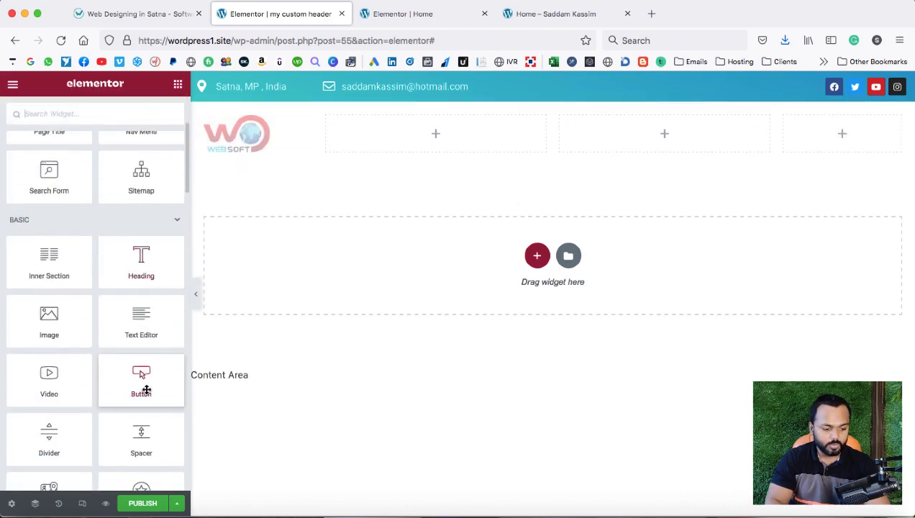
Add a Button labelled 'Contact us' to the last header column.
drag(141, 381, 826, 135)
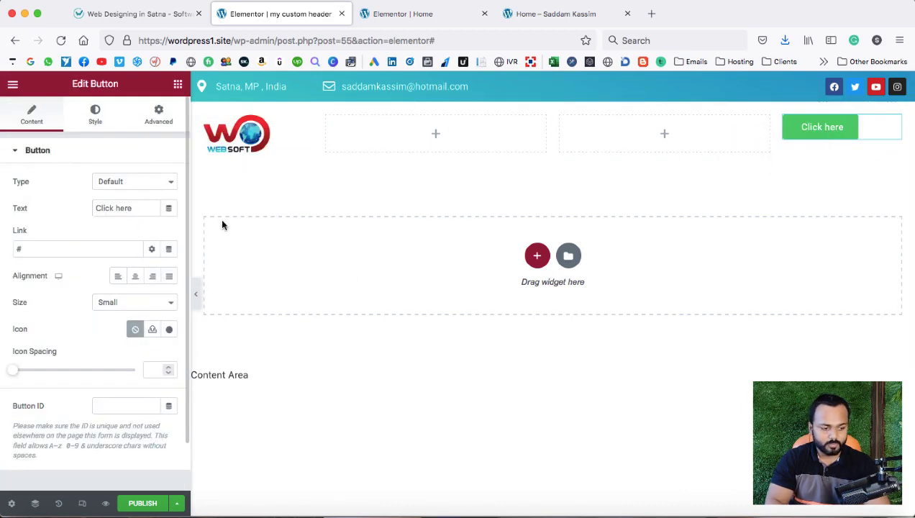
drag(139, 206, 87, 207)
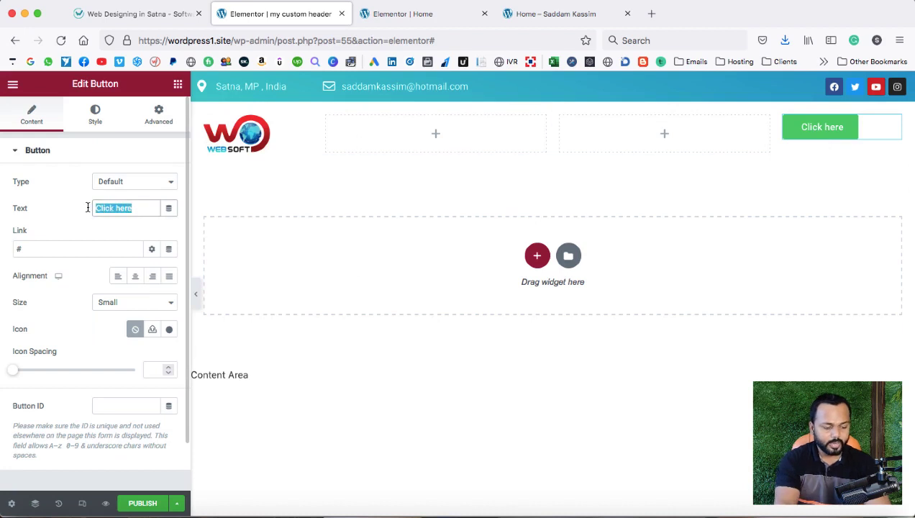
text(Contact us)
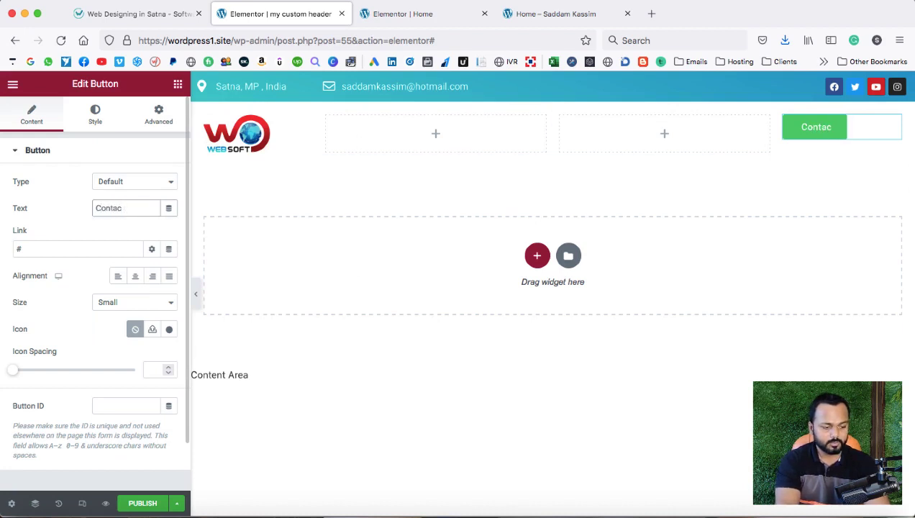
click(45, 246)
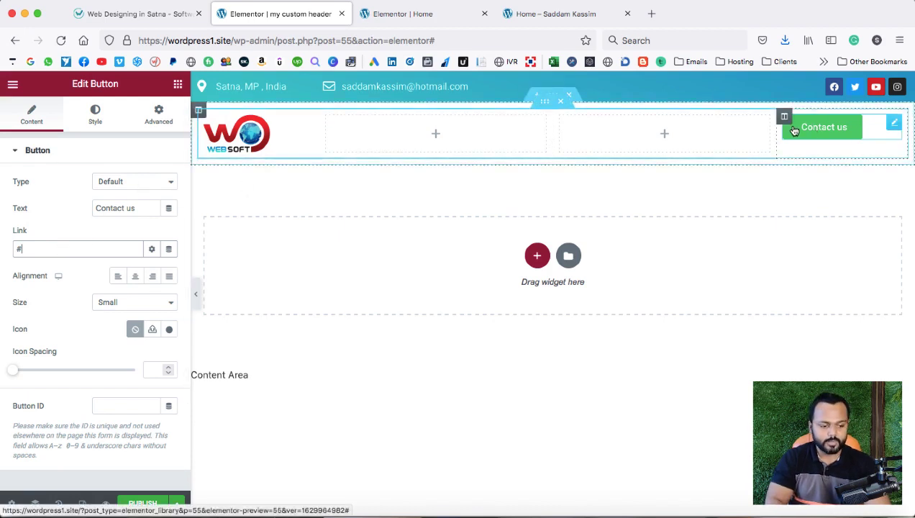
Add a right-aligned button showing the phone number to the third column.
click(662, 135)
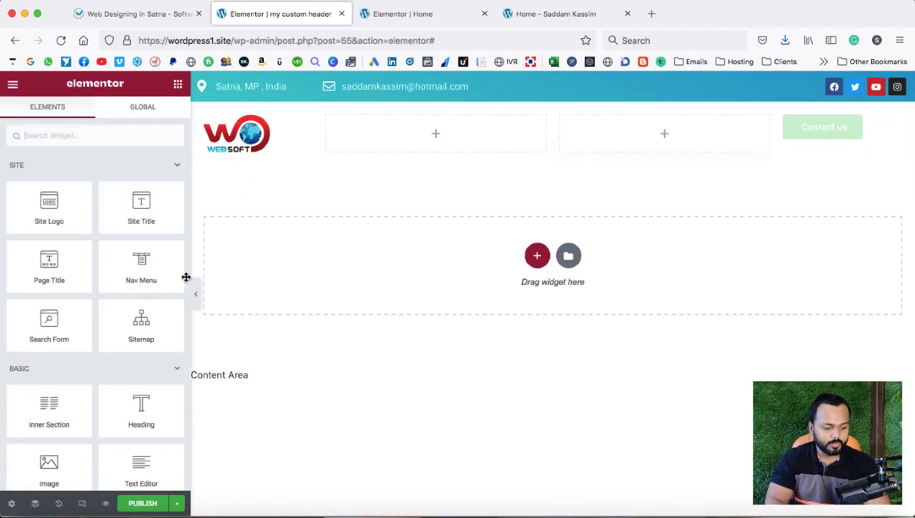
scroll(126, 368, down, 3)
drag(133, 435, 674, 145)
drag(138, 210, 90, 209)
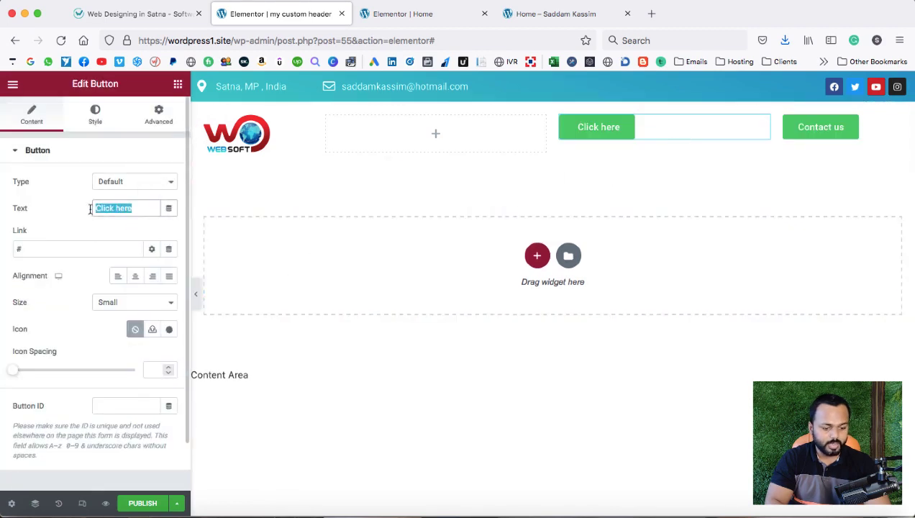
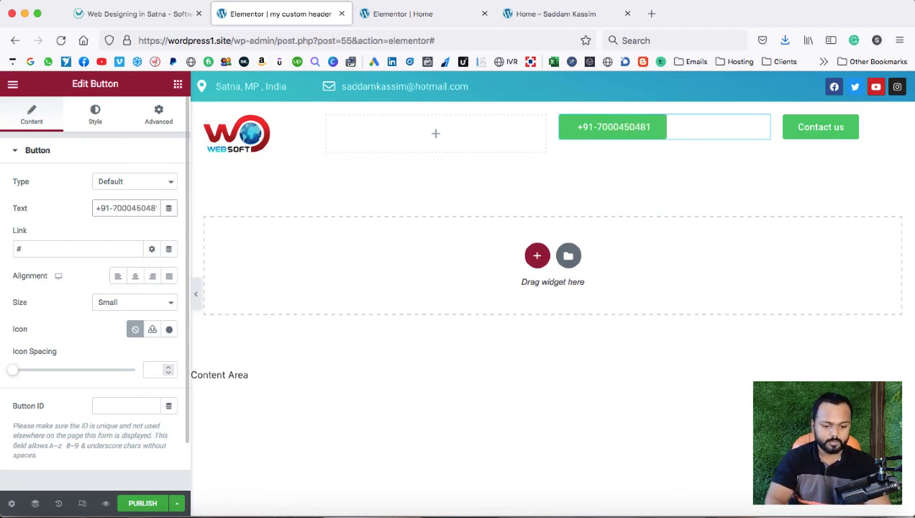
click(152, 280)
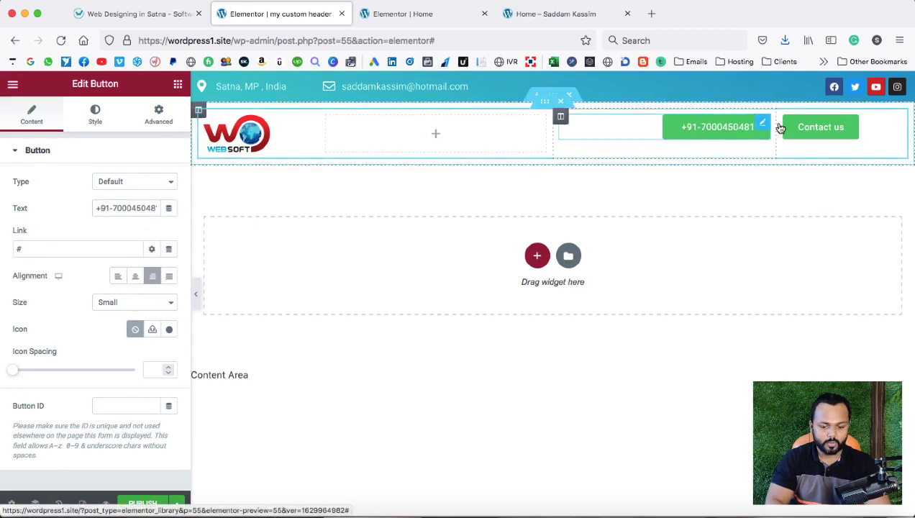
Left-align the Contact us button and compare the header with the reference site.
click(886, 122)
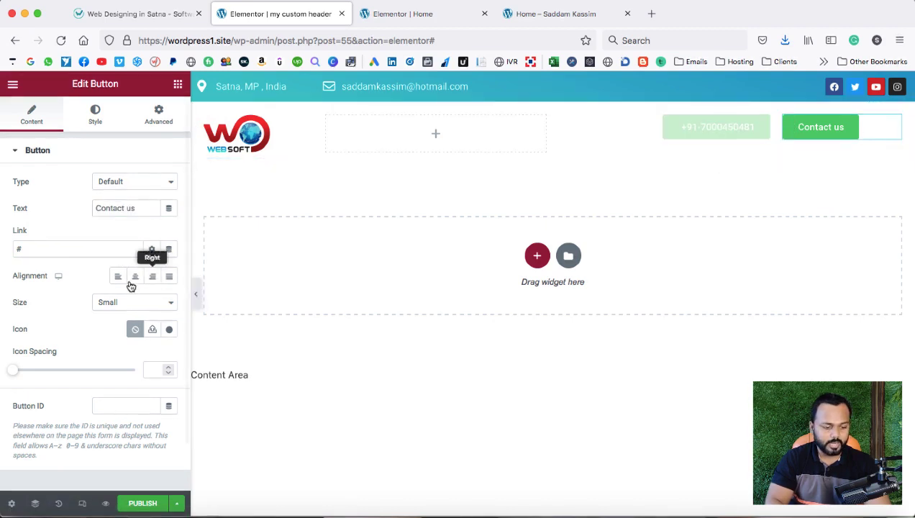
click(119, 279)
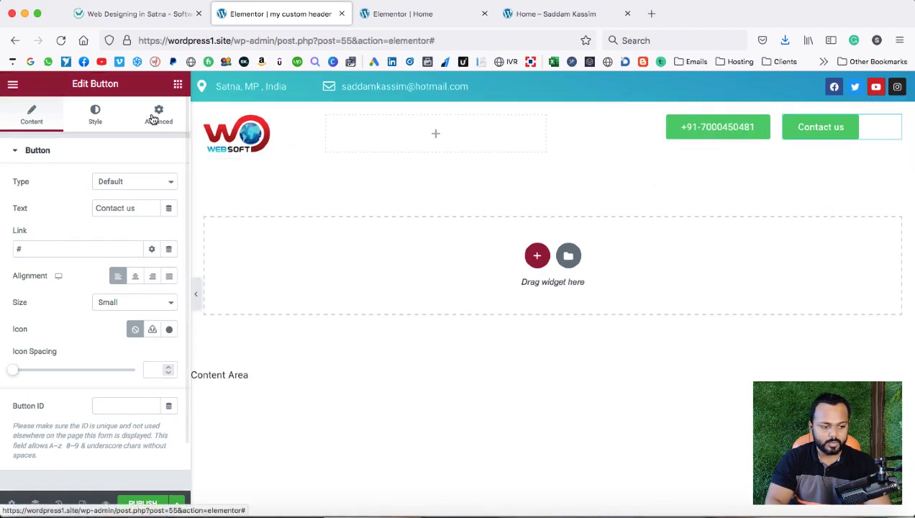
click(130, 13)
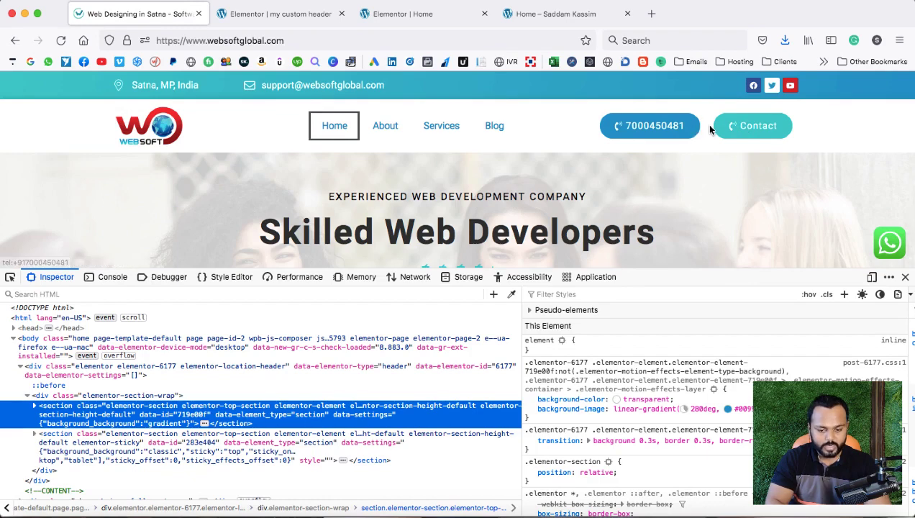
click(281, 14)
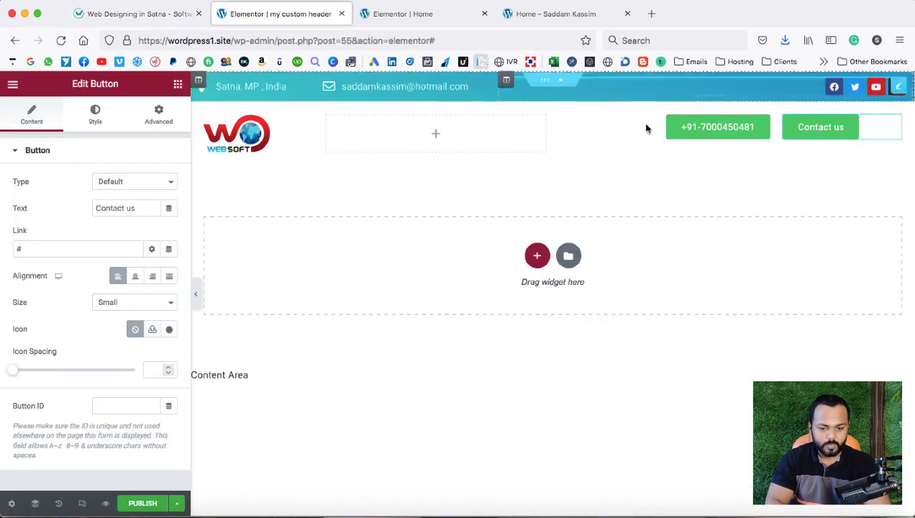
click(763, 126)
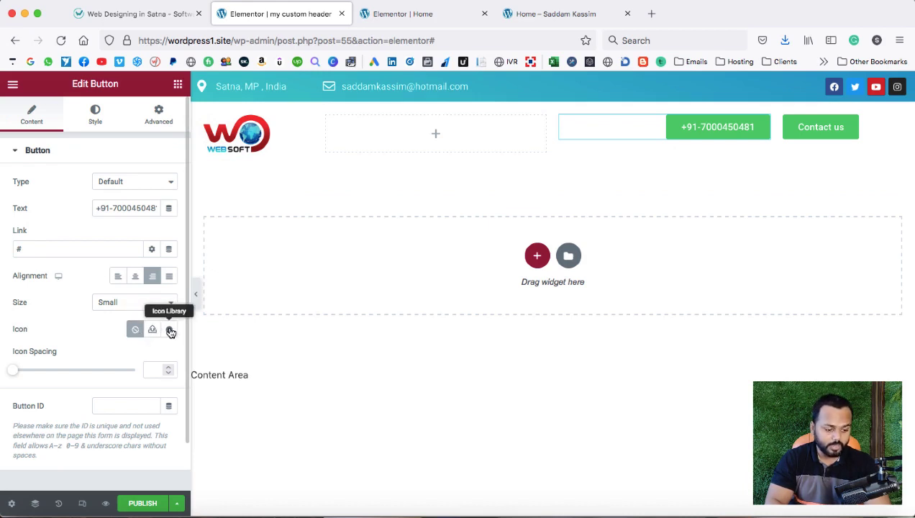
Give the phone button a phone icon and the Contact us button a chat-bubble icon.
click(170, 333)
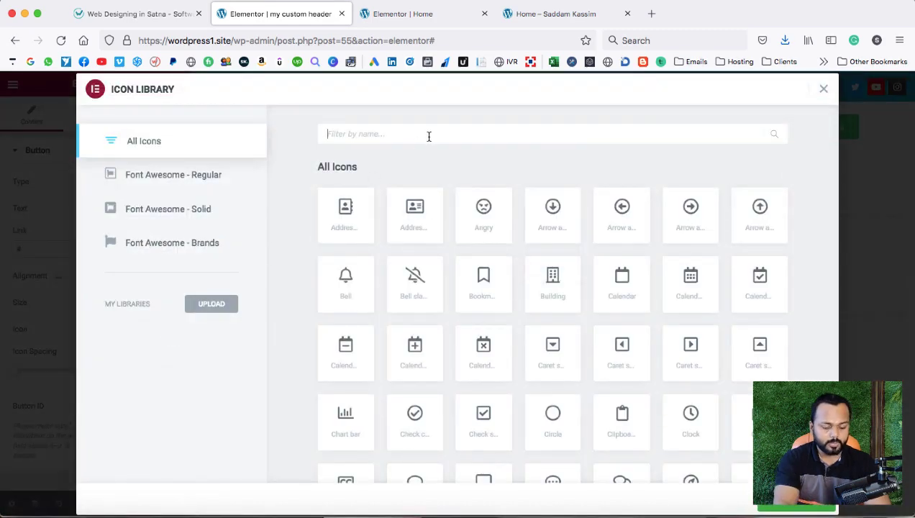
text(phone)
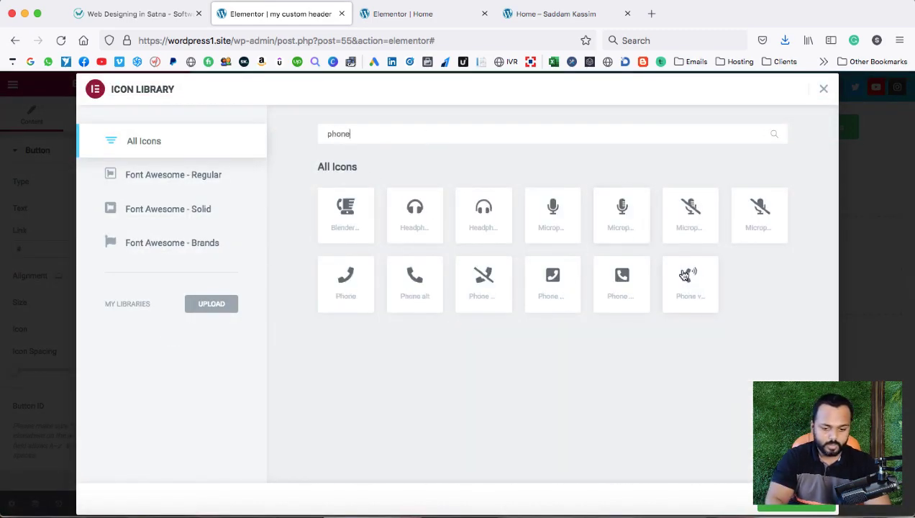
double_click(690, 285)
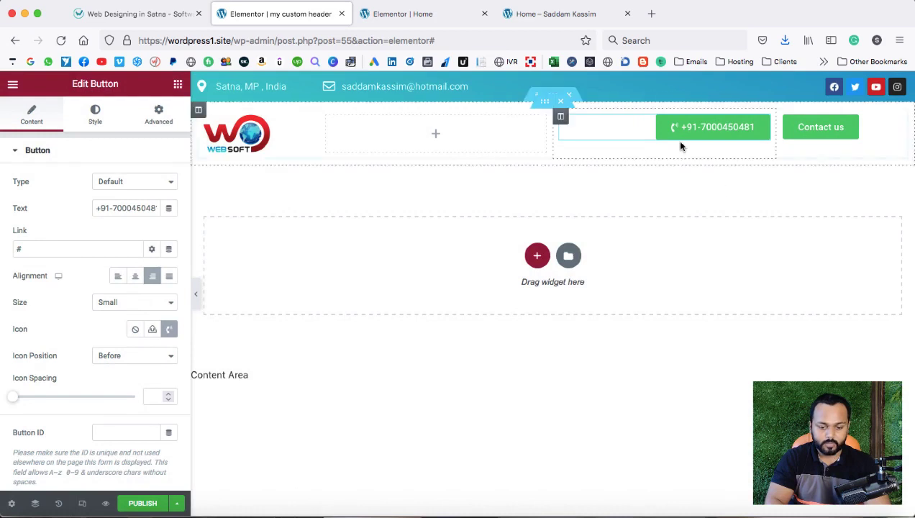
click(817, 133)
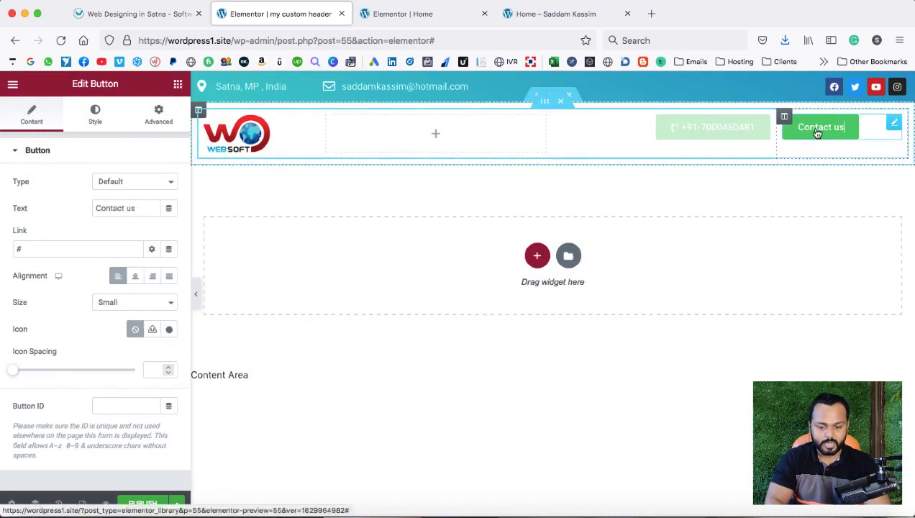
click(168, 330)
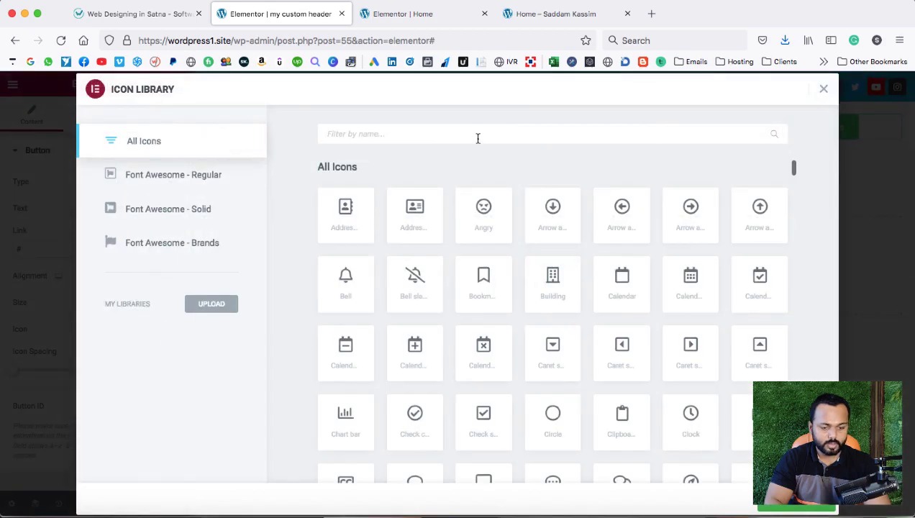
text(chat)
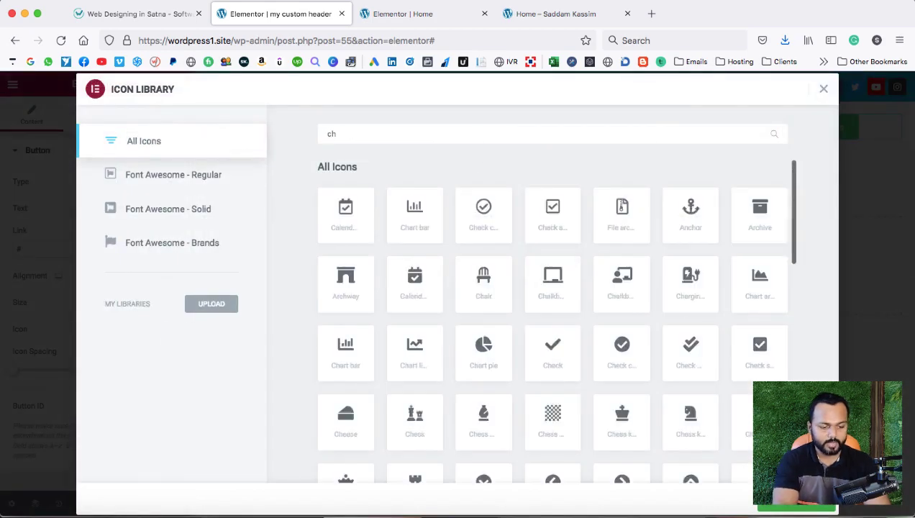
click(359, 224)
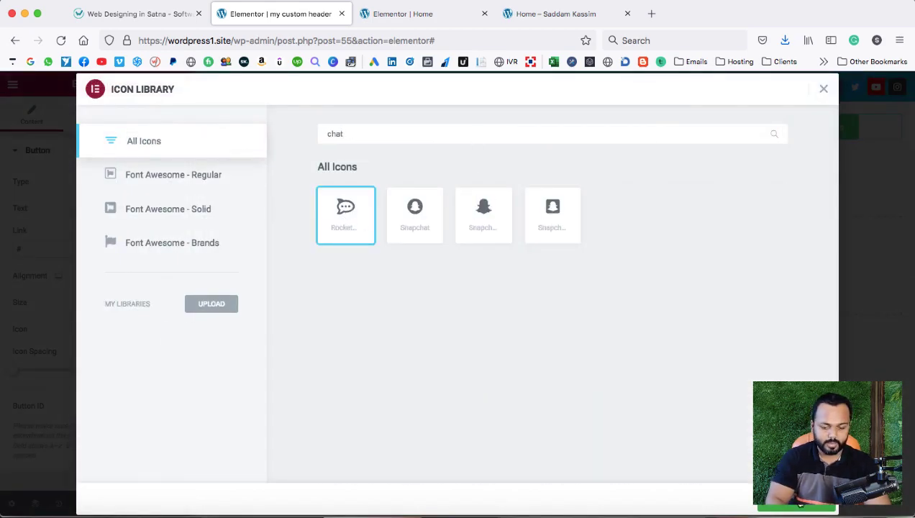
click(798, 507)
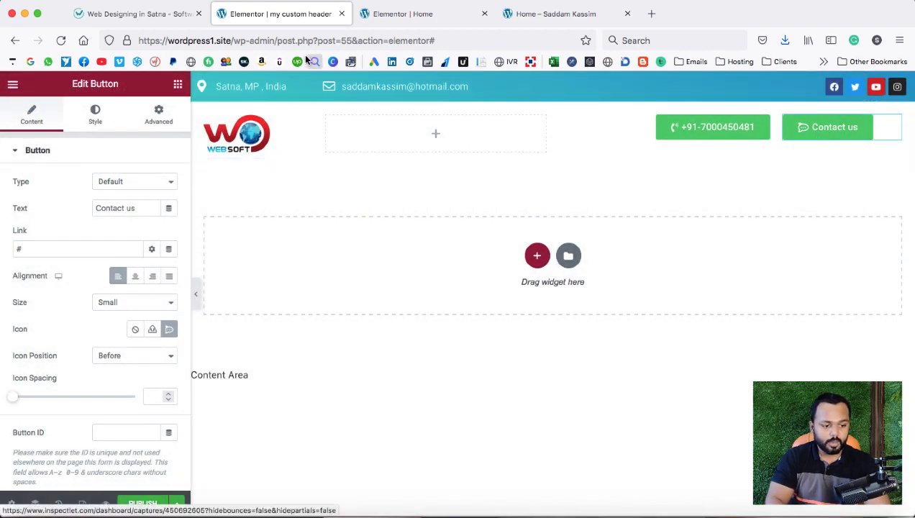
Copy the reference site's teal Contact button colour and show the Contact us button's Style settings.
click(144, 14)
click(511, 294)
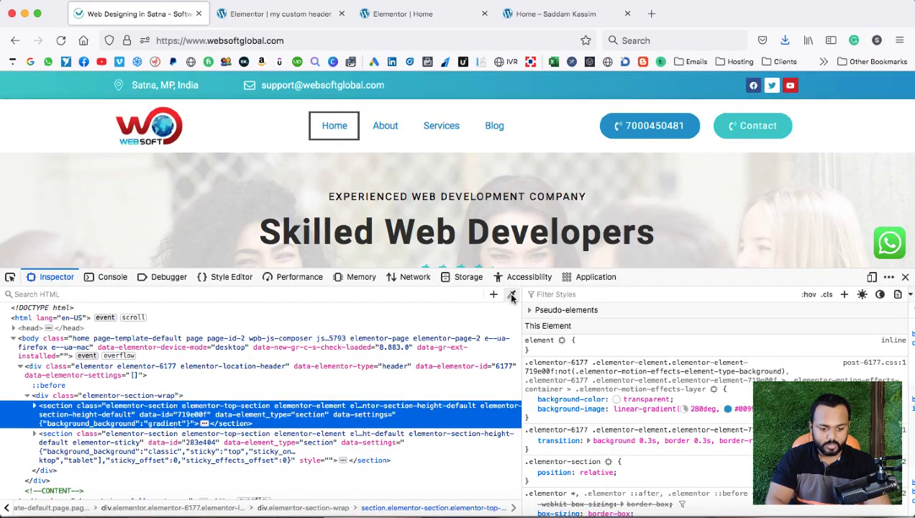
click(724, 126)
click(302, 14)
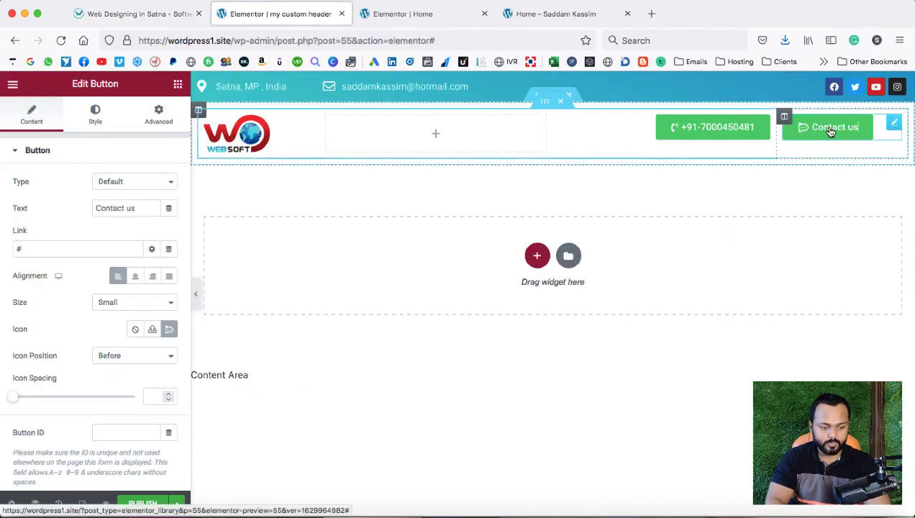
click(95, 115)
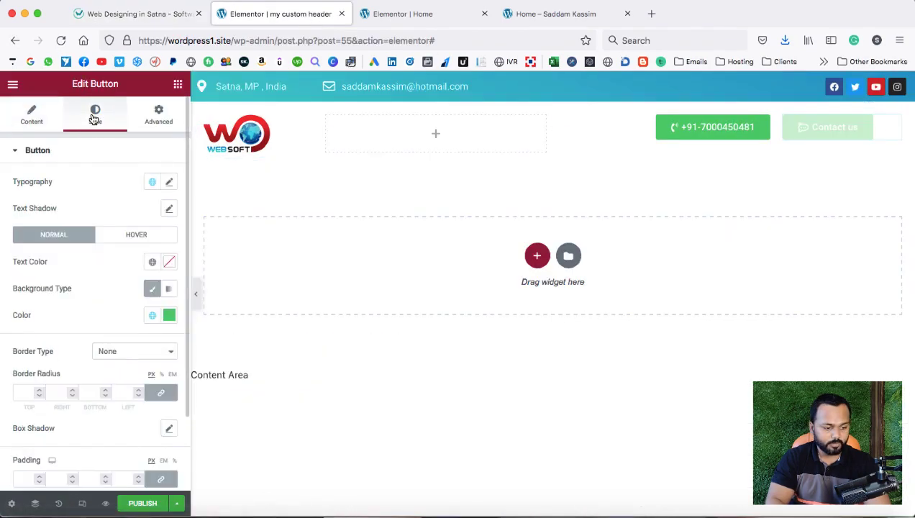
Give the Contact us button a teal background and a border radius of 29.
click(170, 315)
click(100, 282)
key(ctrl+v)
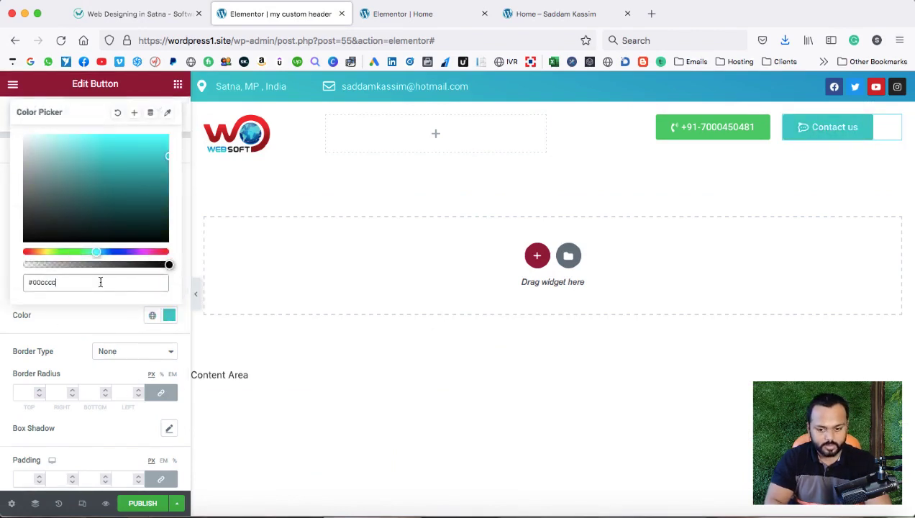
click(79, 328)
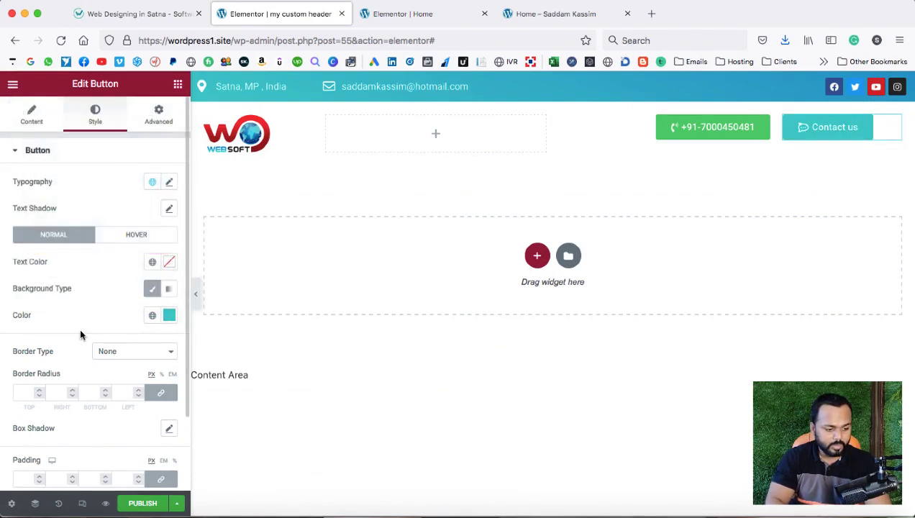
click(39, 389)
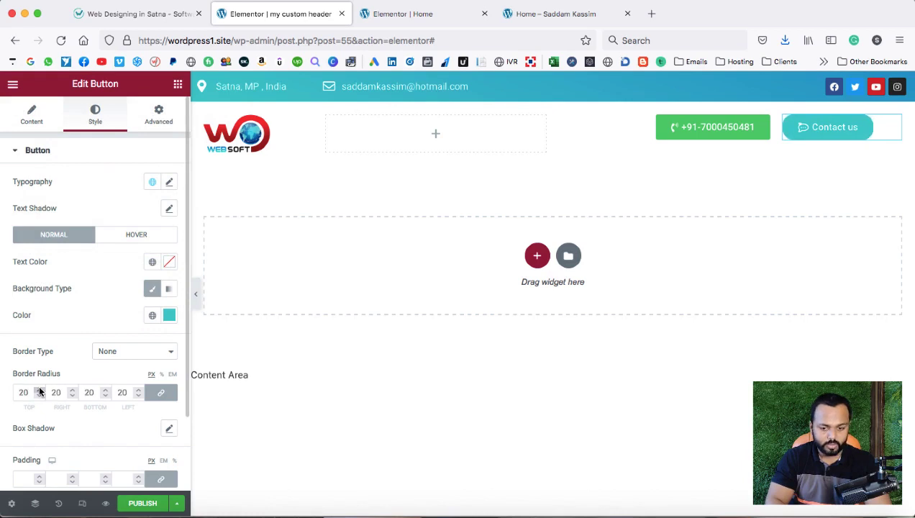
click(40, 389)
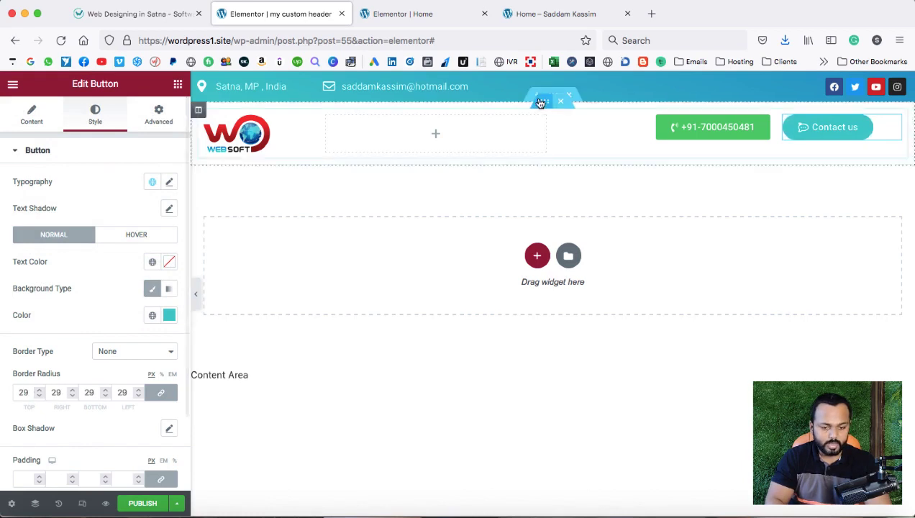
Colour the phone button with the reference site's blue and round its corners to 30.
click(665, 133)
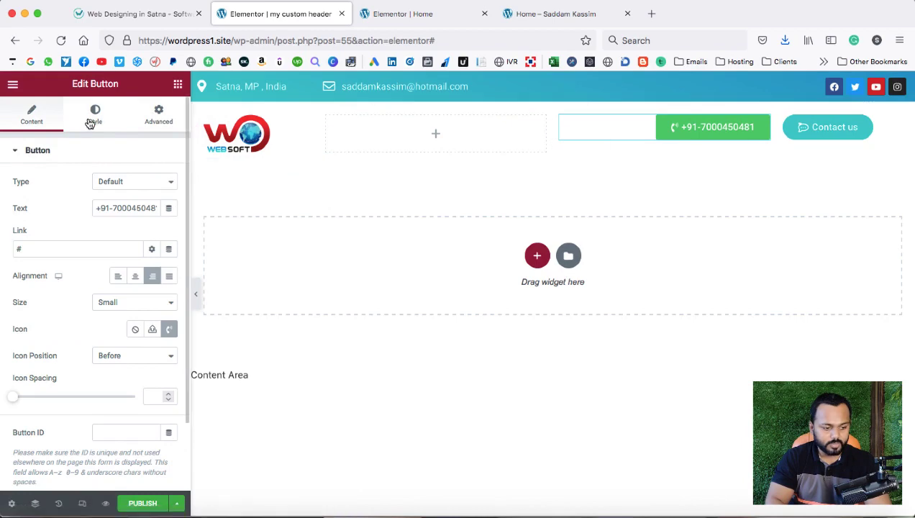
click(128, 15)
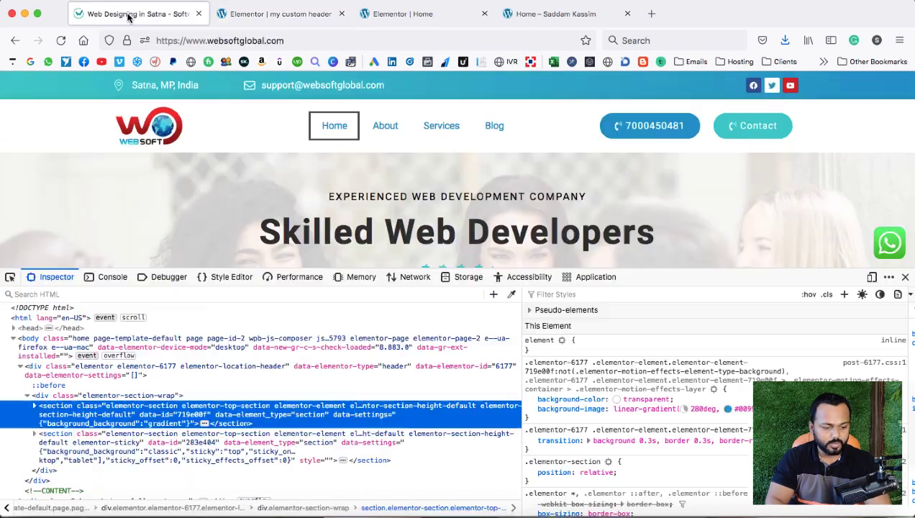
click(511, 295)
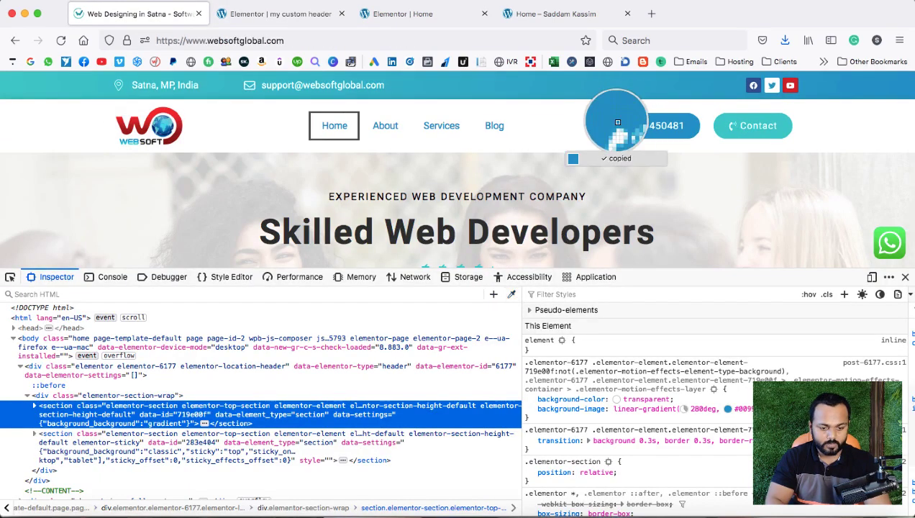
click(274, 15)
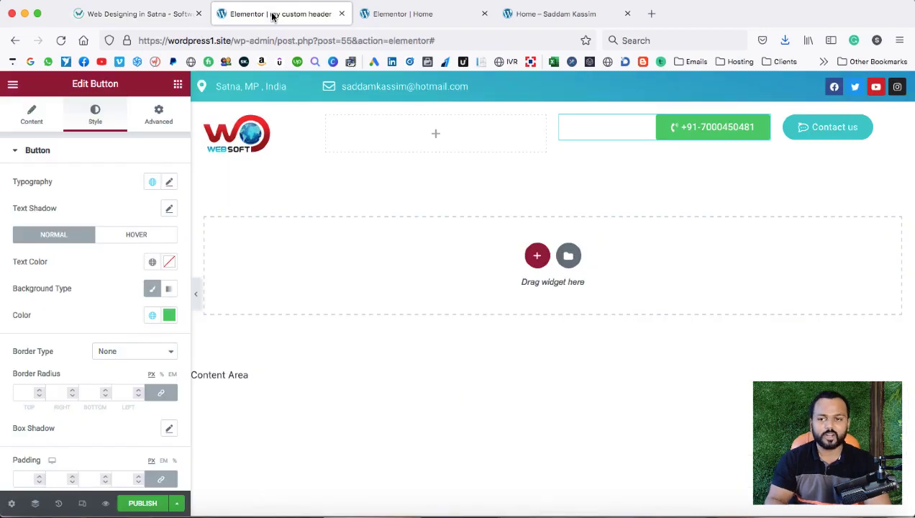
click(169, 315)
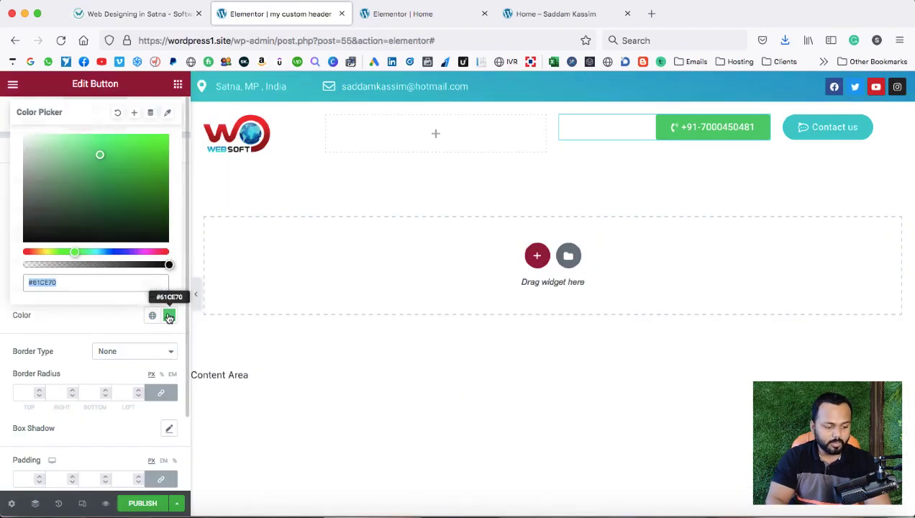
key(super+v)
click(90, 324)
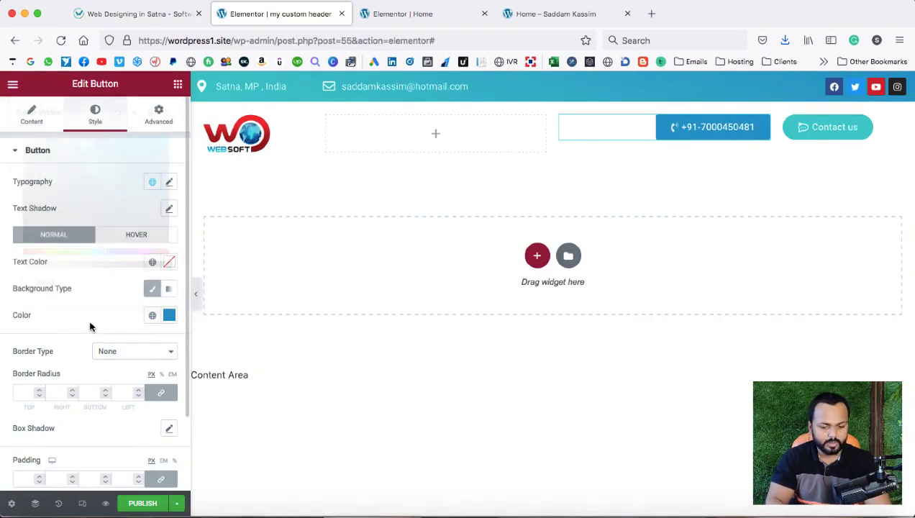
click(36, 392)
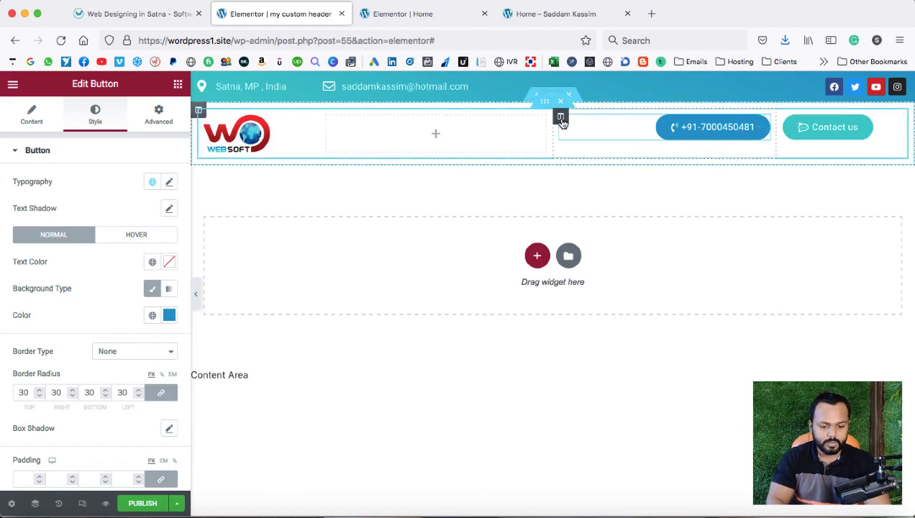
Set vertical alignment to Middle for the phone, Contact us and logo columns.
click(560, 117)
click(155, 208)
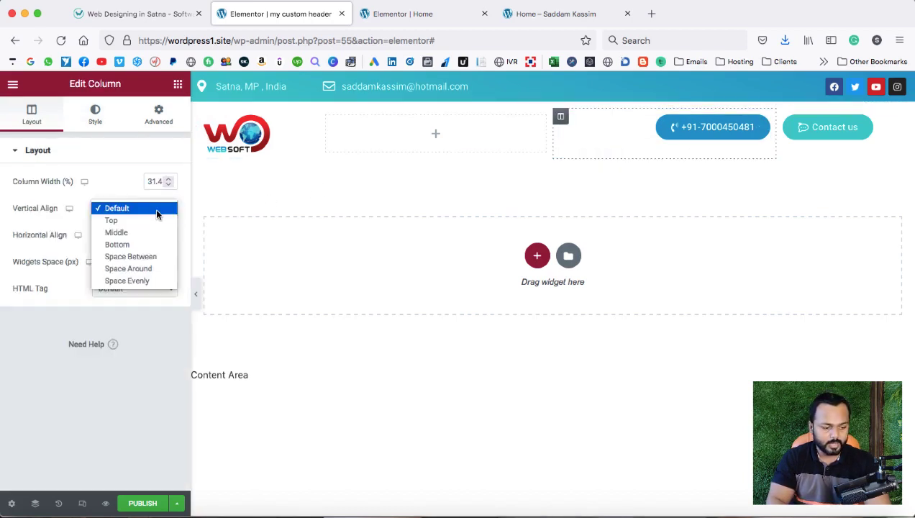
click(139, 227)
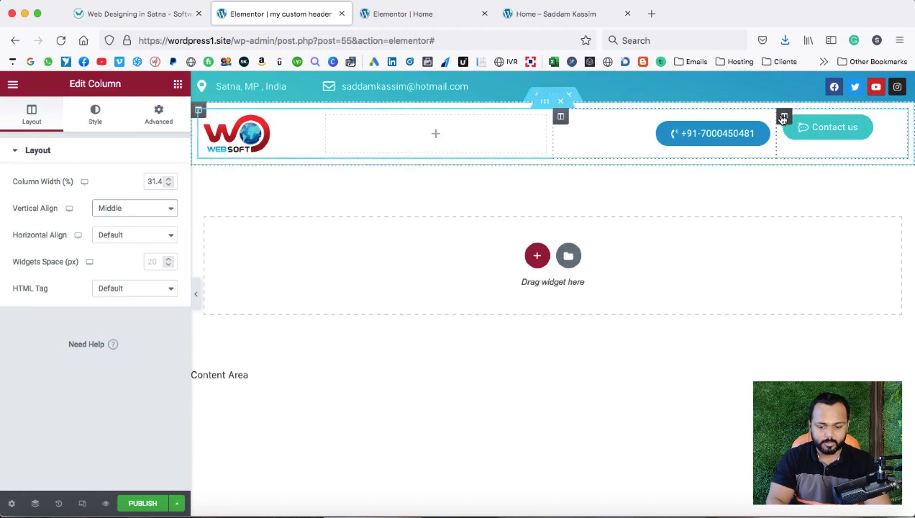
click(784, 116)
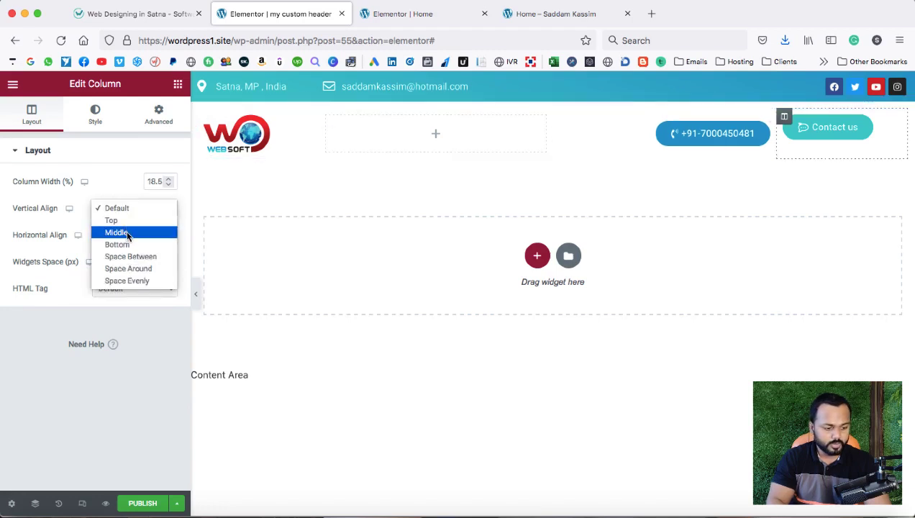
click(119, 232)
click(205, 117)
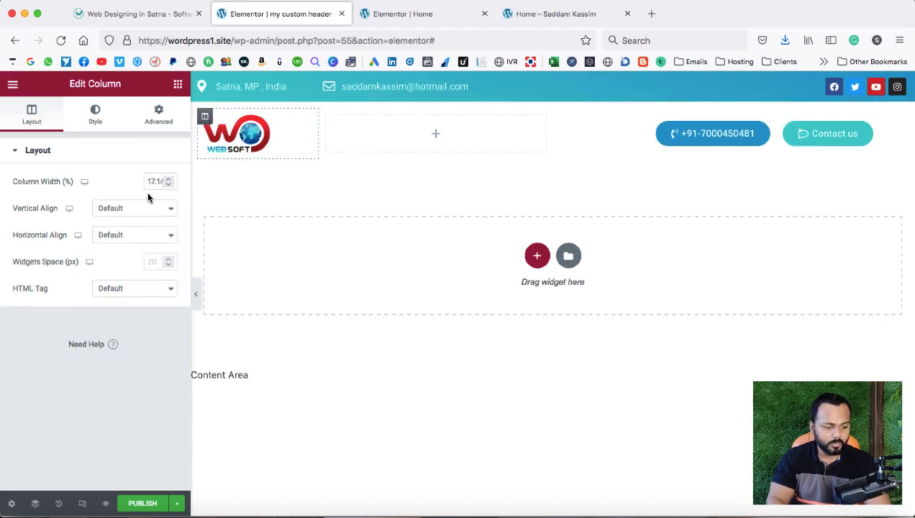
click(142, 208)
click(138, 231)
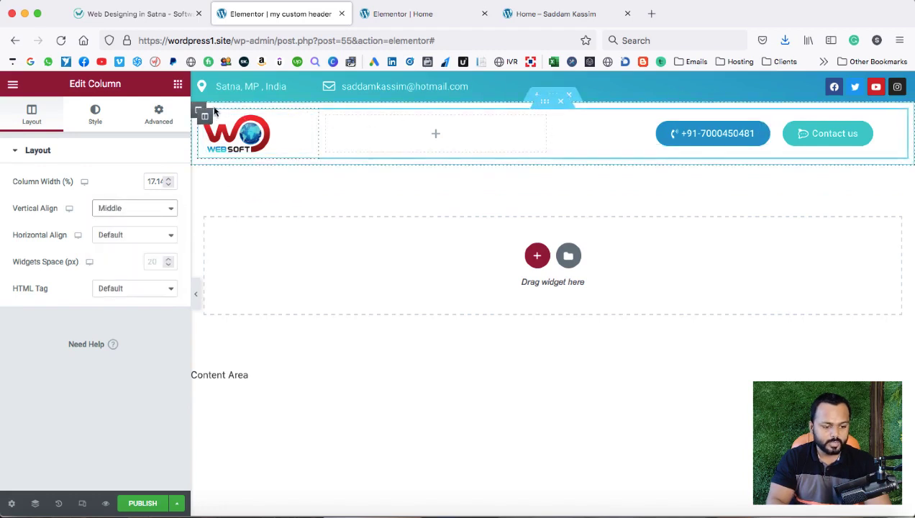
Set the outer header column's padding to 0 and compare with the reference site.
click(195, 112)
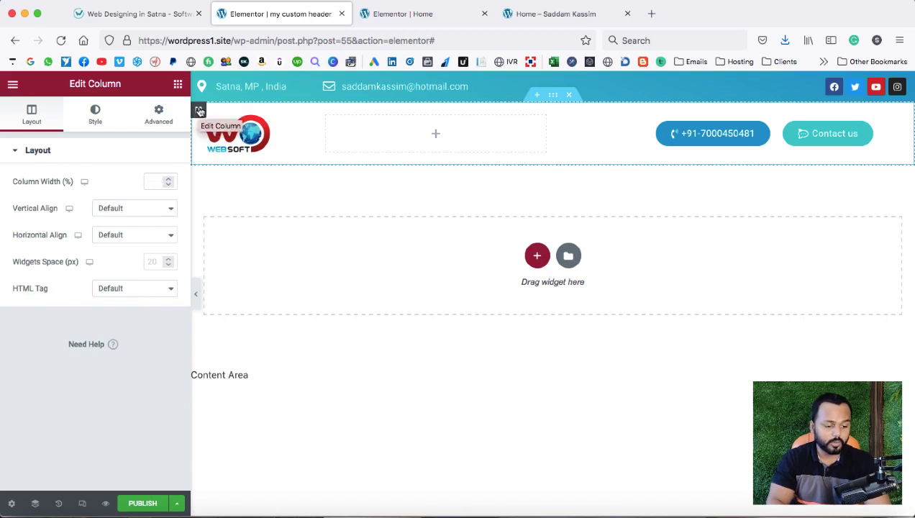
click(159, 115)
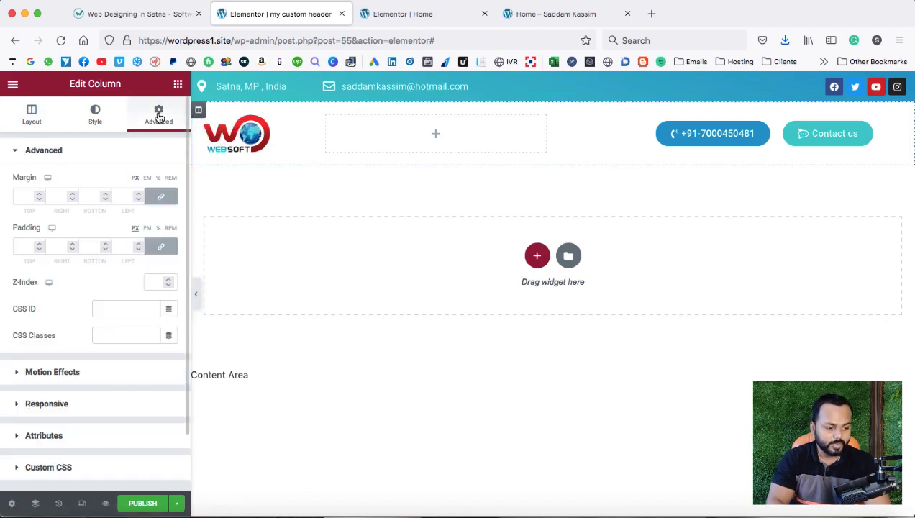
click(24, 246)
text(0)
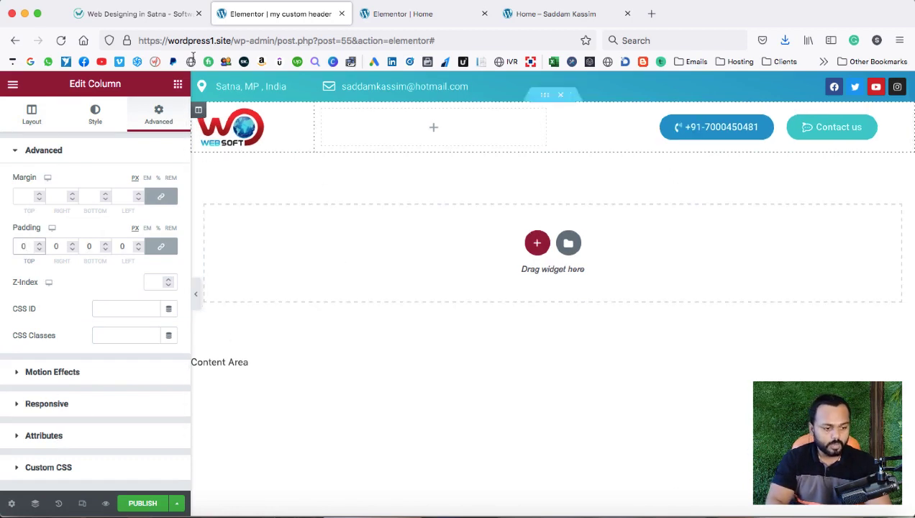
click(144, 13)
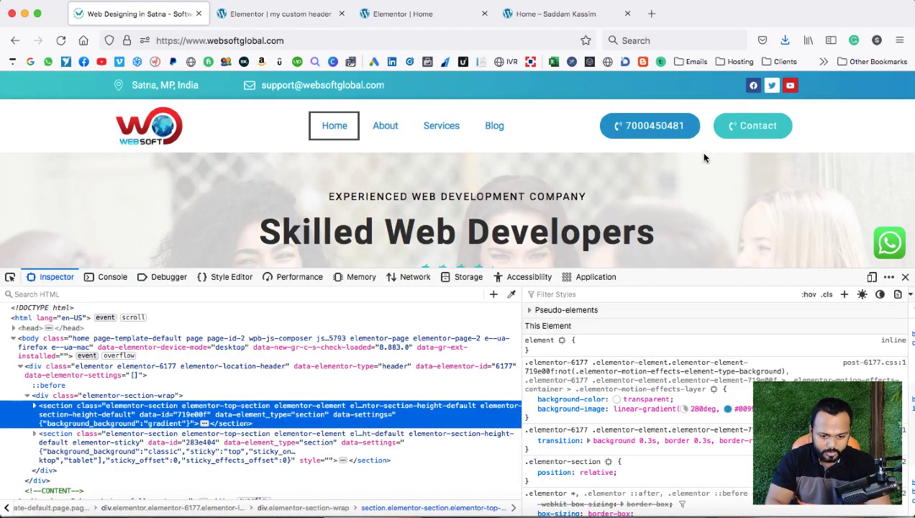
click(288, 16)
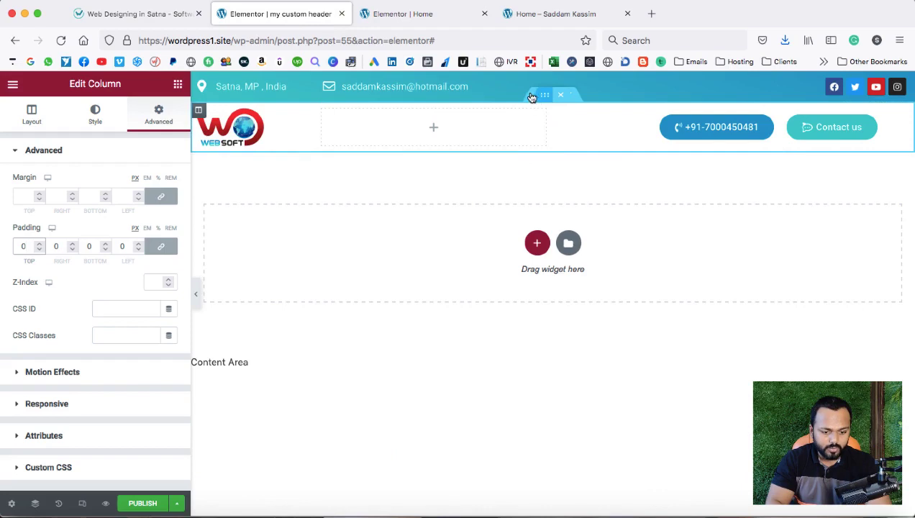
Give the header section a light-grey box shadow (vertical 5, blur 10), then start publishing.
click(553, 96)
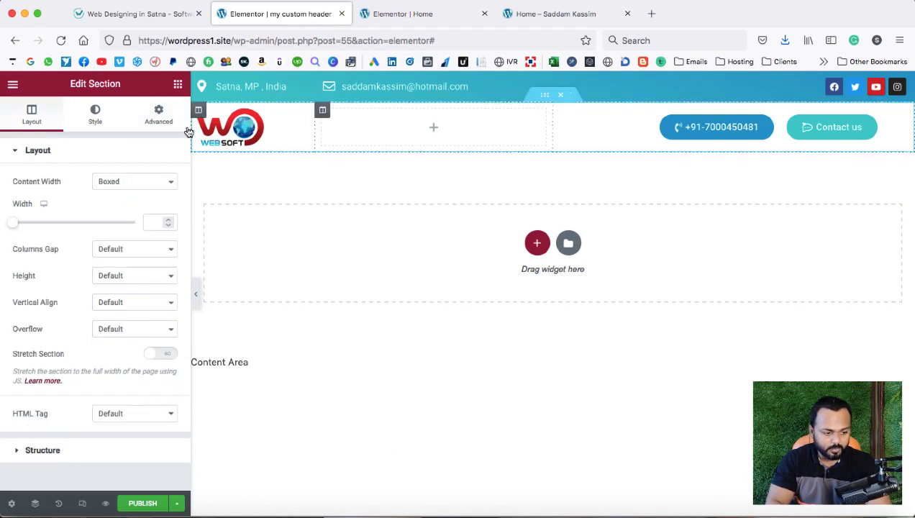
click(96, 119)
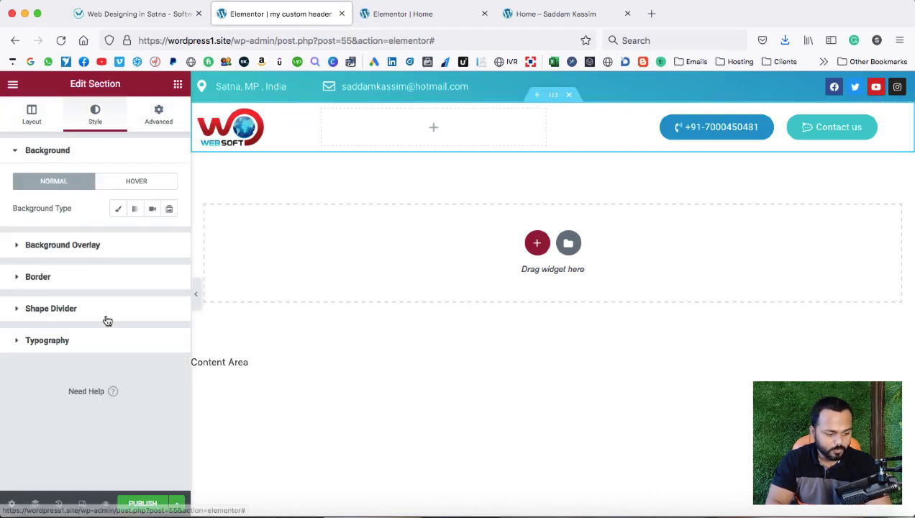
click(40, 279)
scroll(146, 372, down, 1)
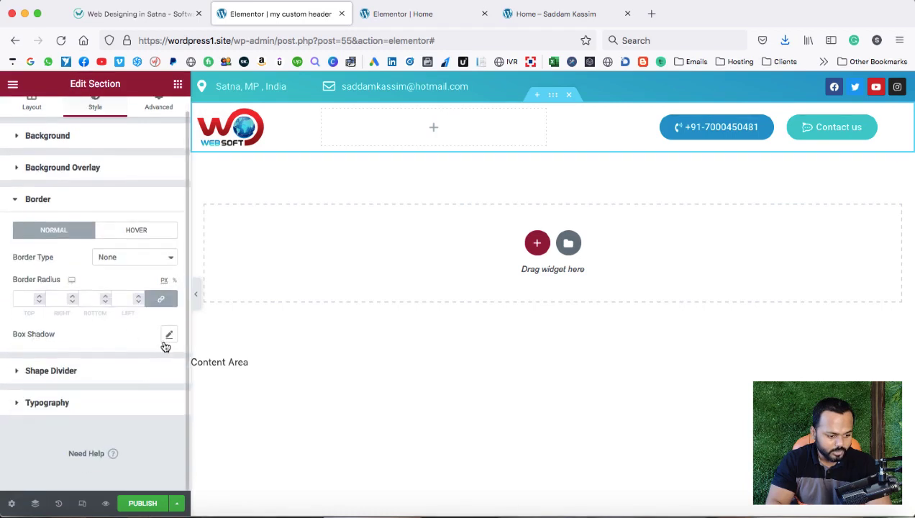
click(168, 335)
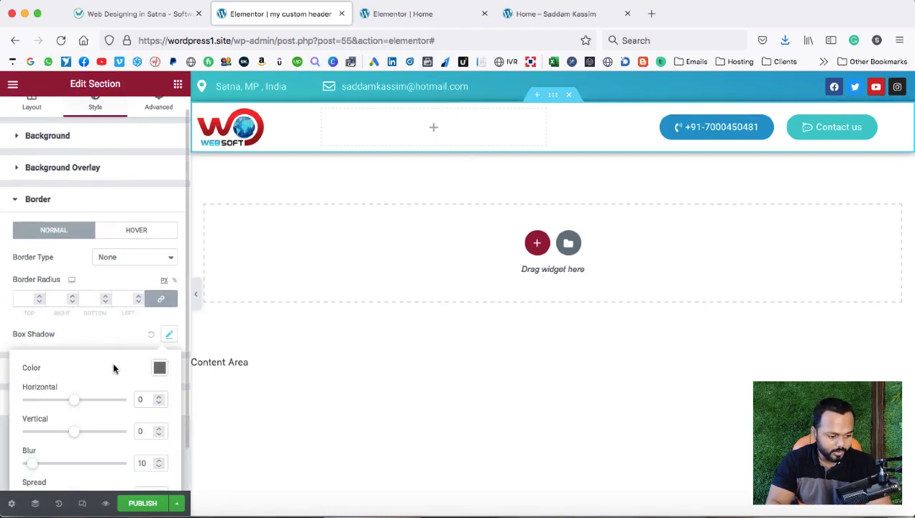
scroll(84, 385, down, 3)
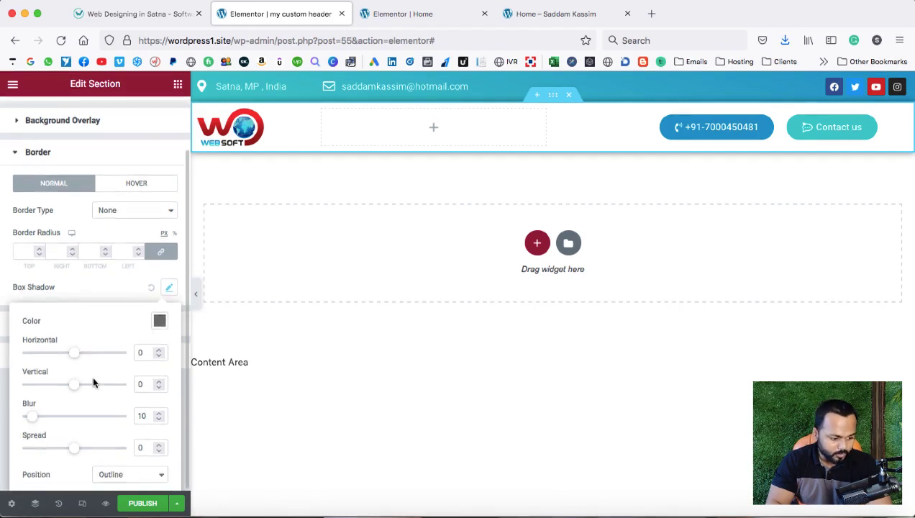
mouse_move(77, 385)
mouse_down()
mouse_move(68, 383)
mouse_move(80, 386)
mouse_up()
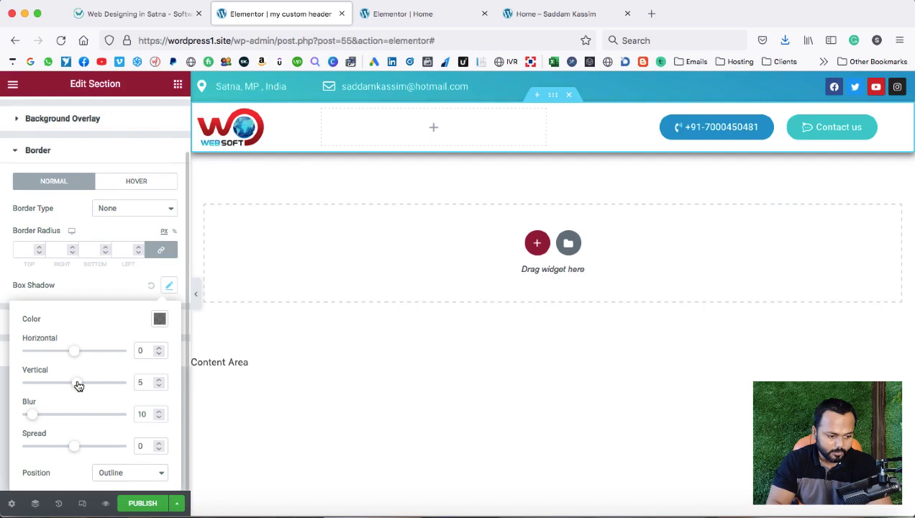
click(159, 319)
drag(115, 177, 95, 182)
click(421, 166)
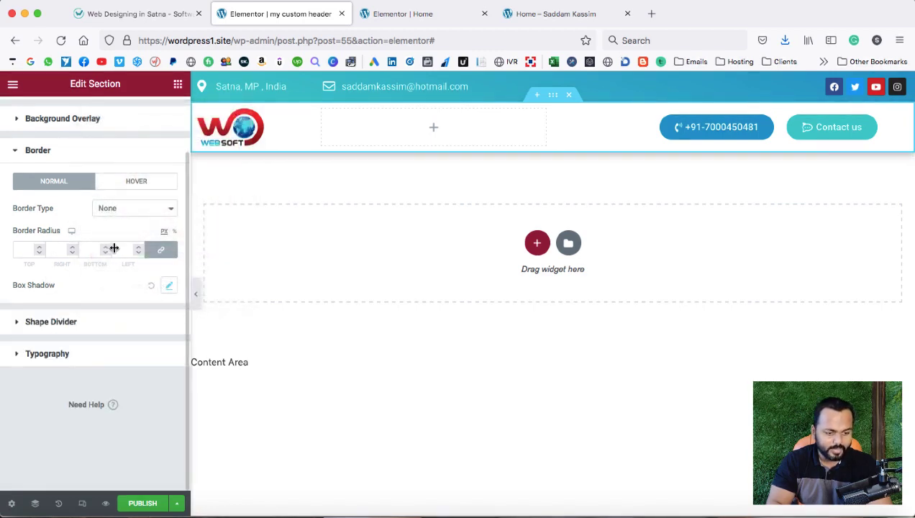
click(144, 502)
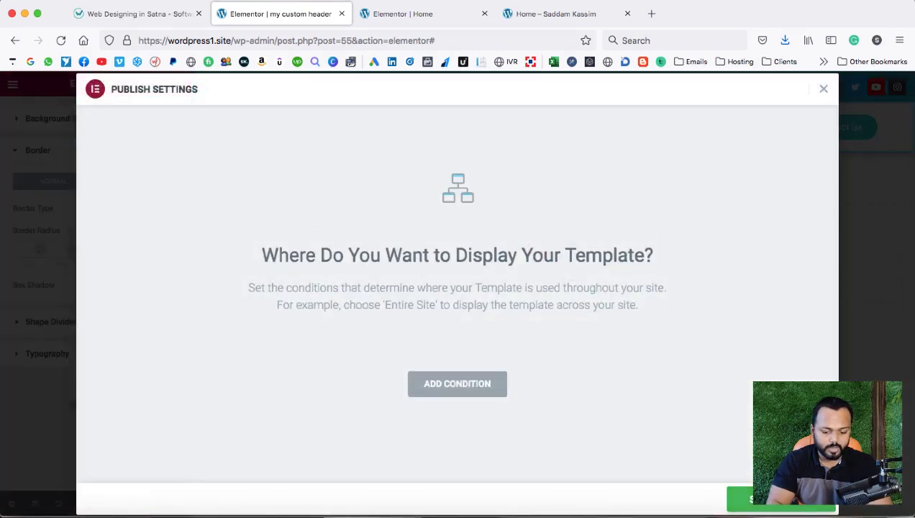
Publish the header with an Include › Entire Site condition and view the live home page.
click(454, 386)
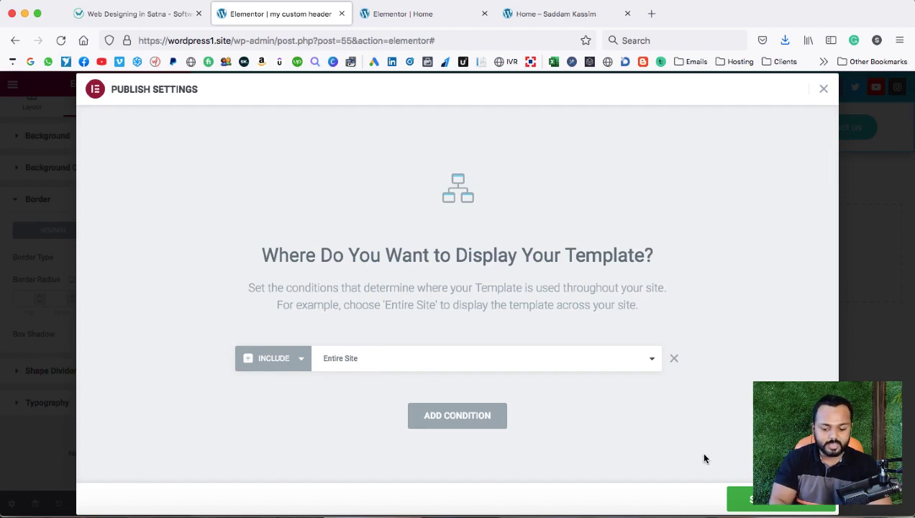
click(777, 499)
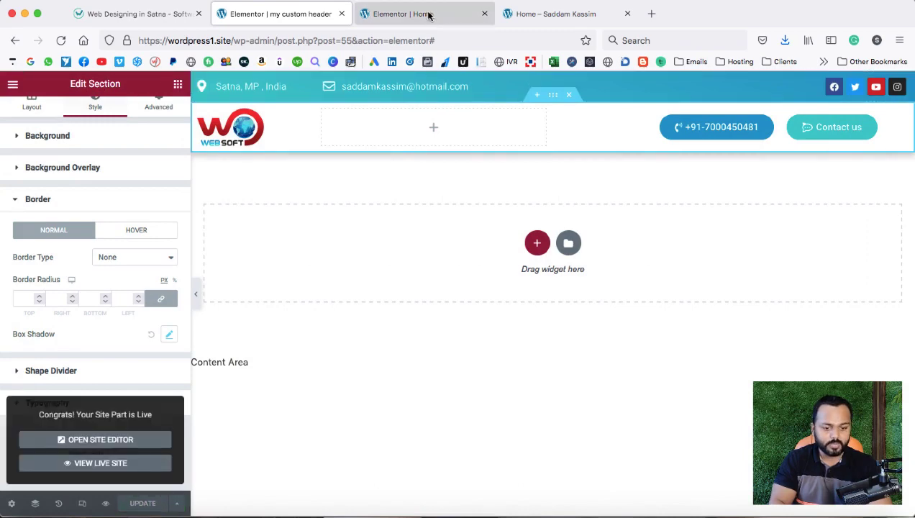
click(551, 13)
Reload the live home page and compare its new header with the websoftglobal reference site.
click(61, 40)
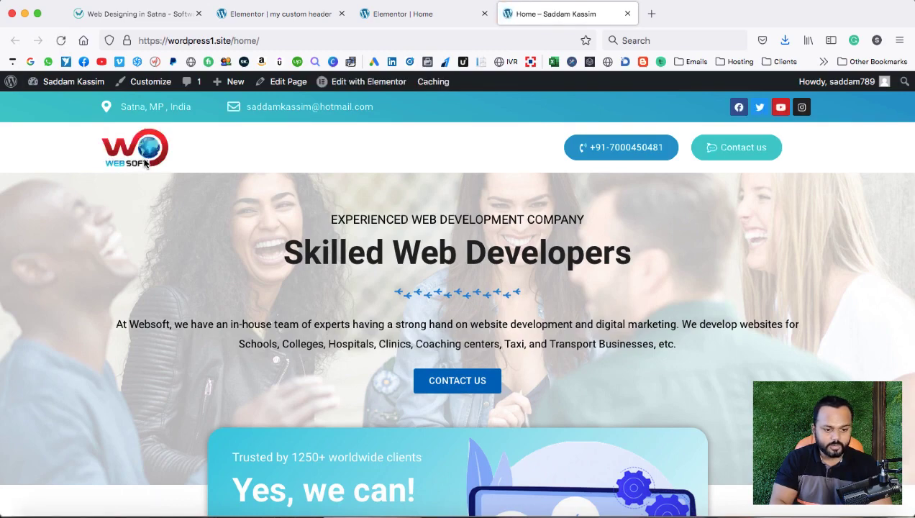
click(159, 16)
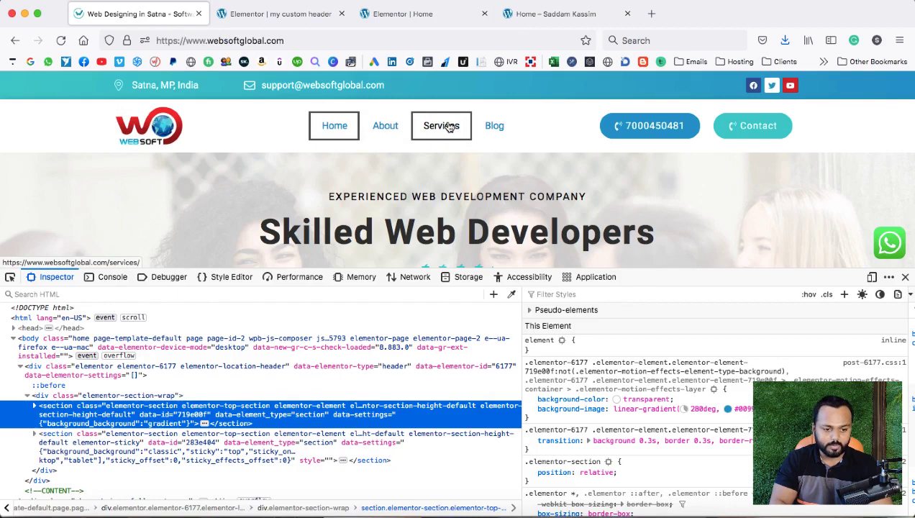
click(525, 16)
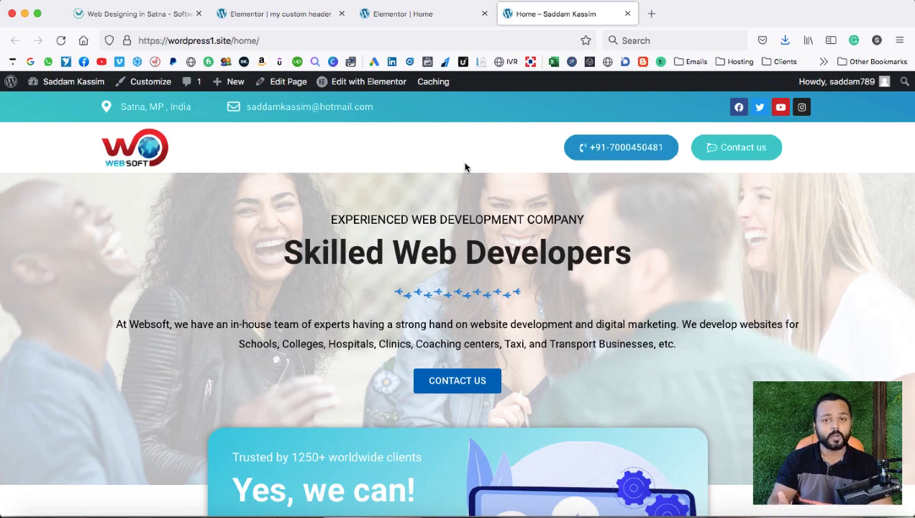
scroll(465, 167, down, 5)
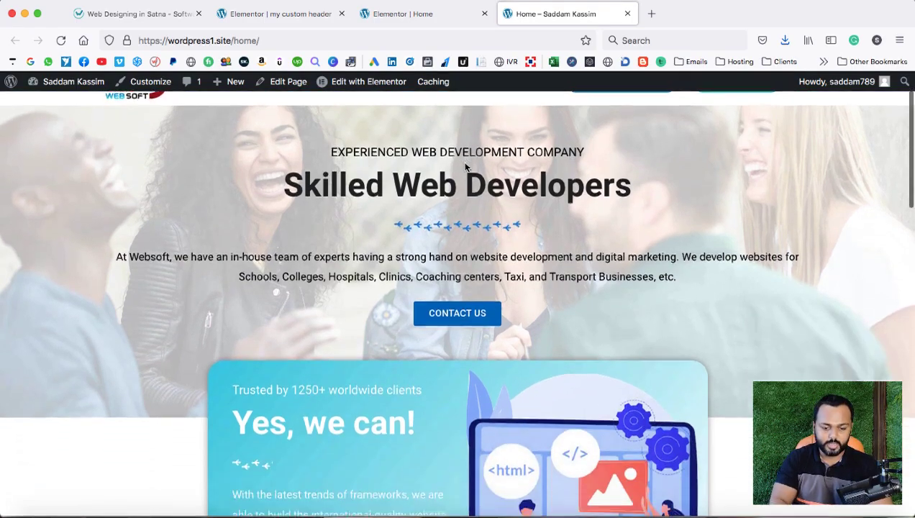
scroll(464, 167, down, 5)
scroll(464, 167, down, 5)
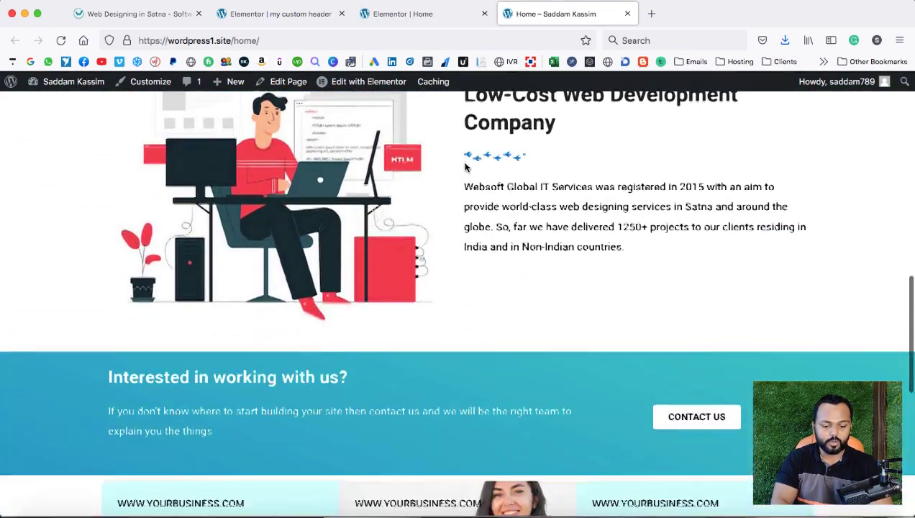
scroll(464, 166, up, 15)
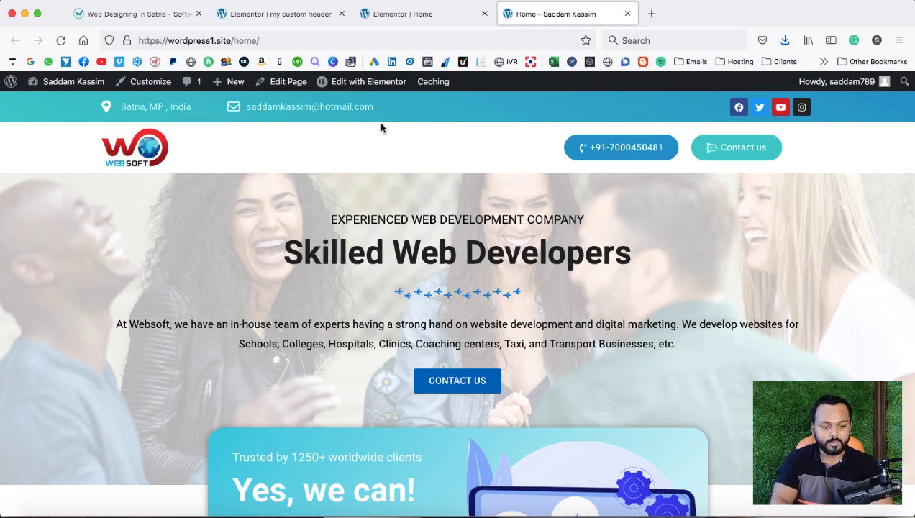
click(270, 15)
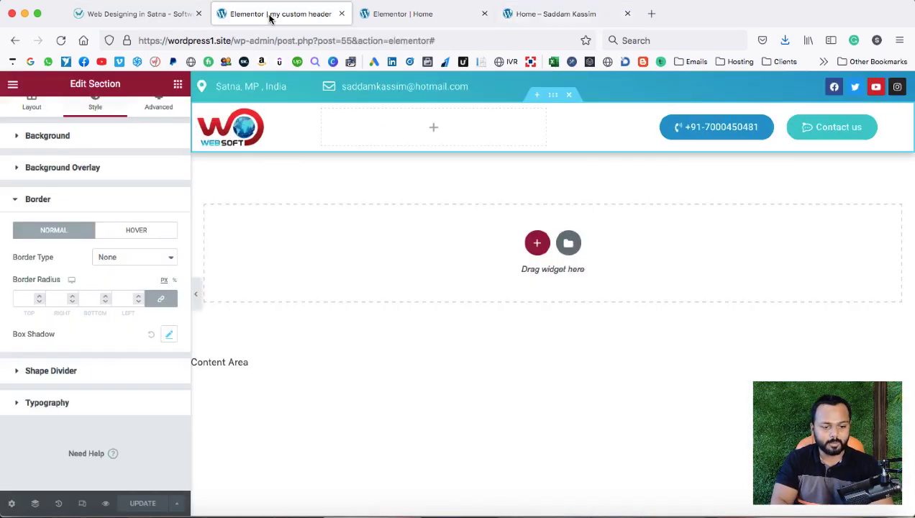
Go to the /wp-admin dashboard and start a new page from Pages > Add New.
click(443, 17)
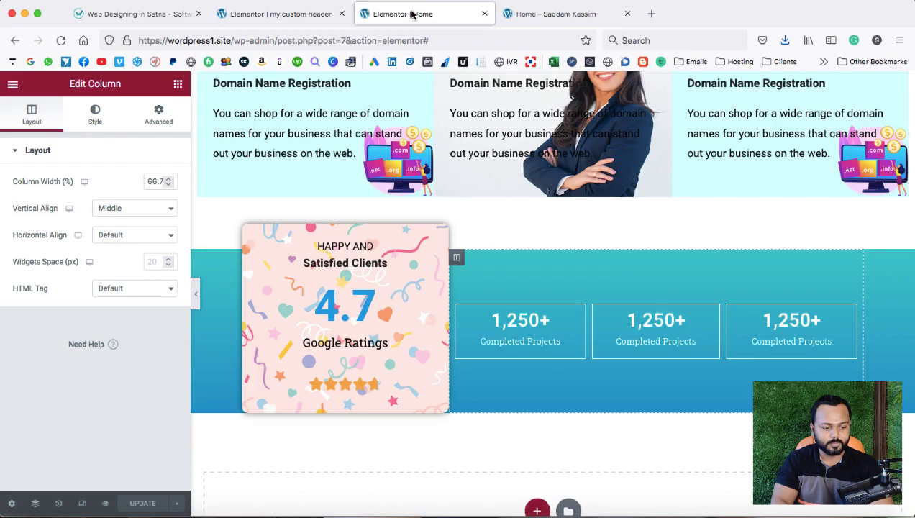
click(13, 87)
drag(277, 41, 430, 41)
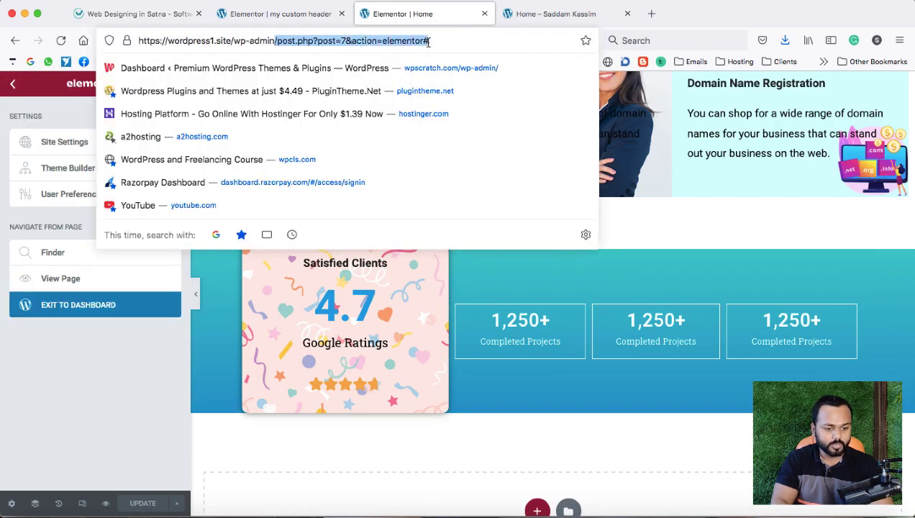
key(BackSpace)
key(Return)
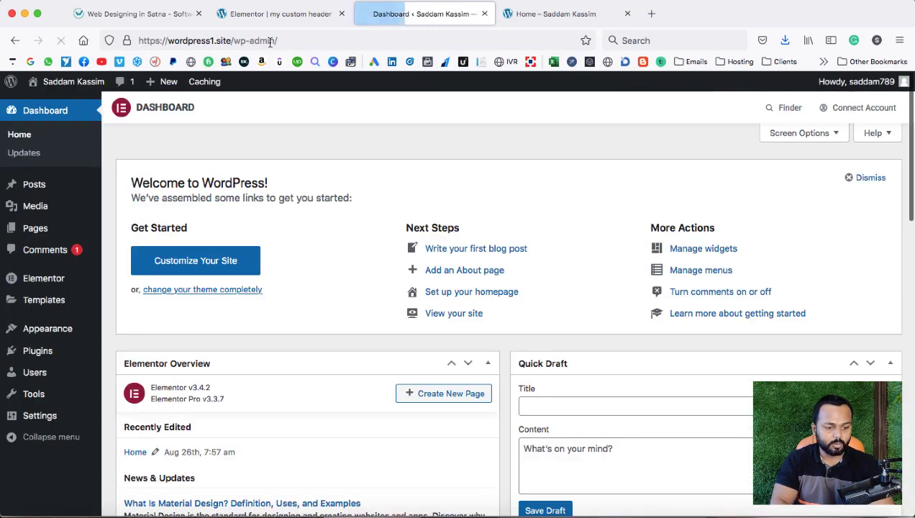
mouse_move(54, 229)
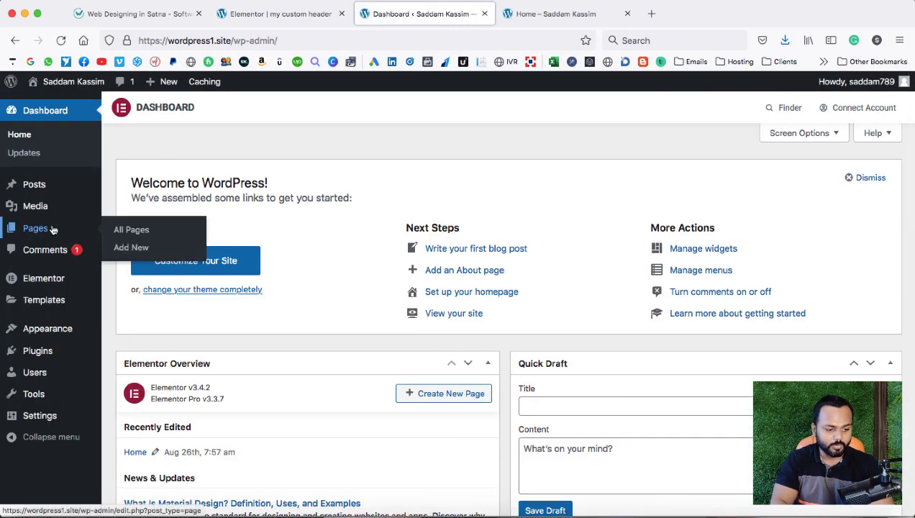
click(127, 248)
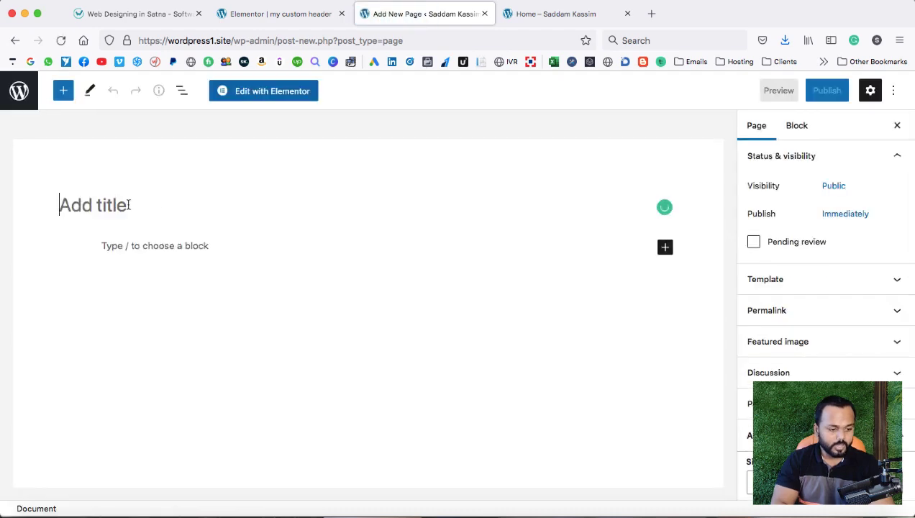
Title the page 'Contact' and set Astra to No Sidebar, Full Width / Stretched, with two sections disabled.
text(Contact)
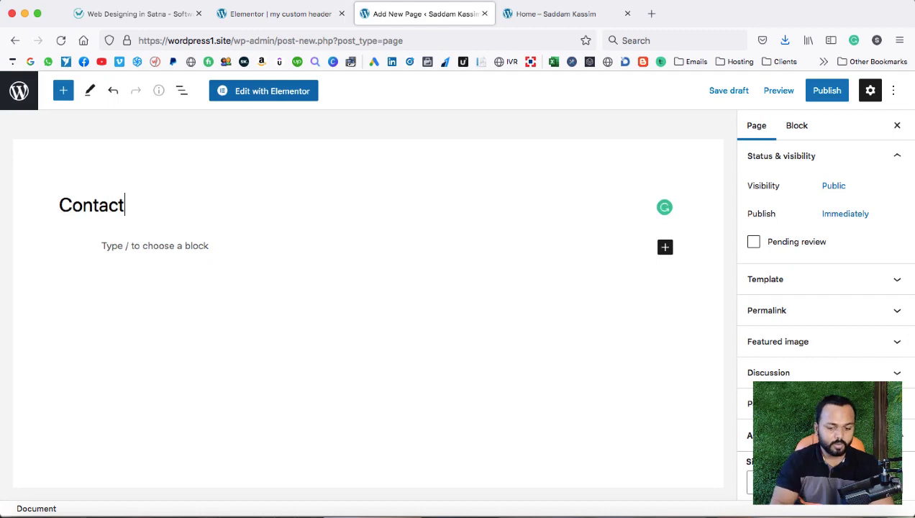
scroll(823, 348, down, 5)
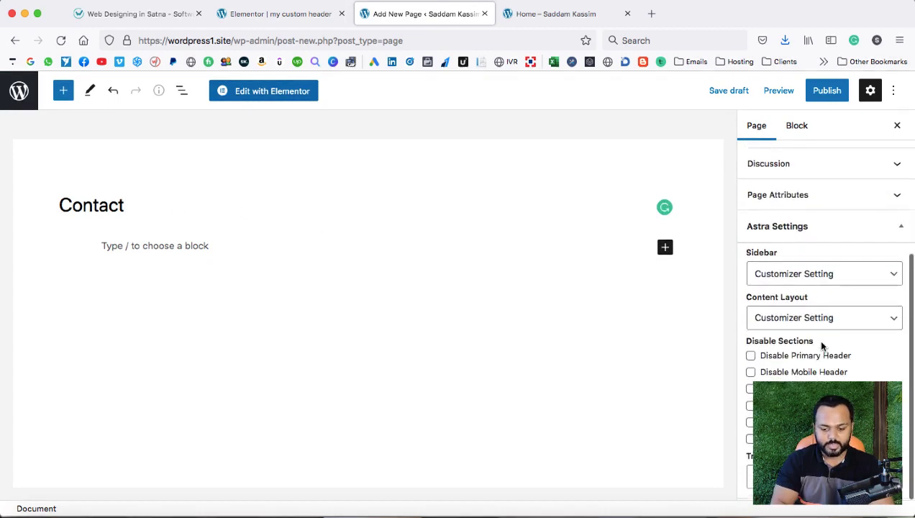
click(767, 278)
click(799, 317)
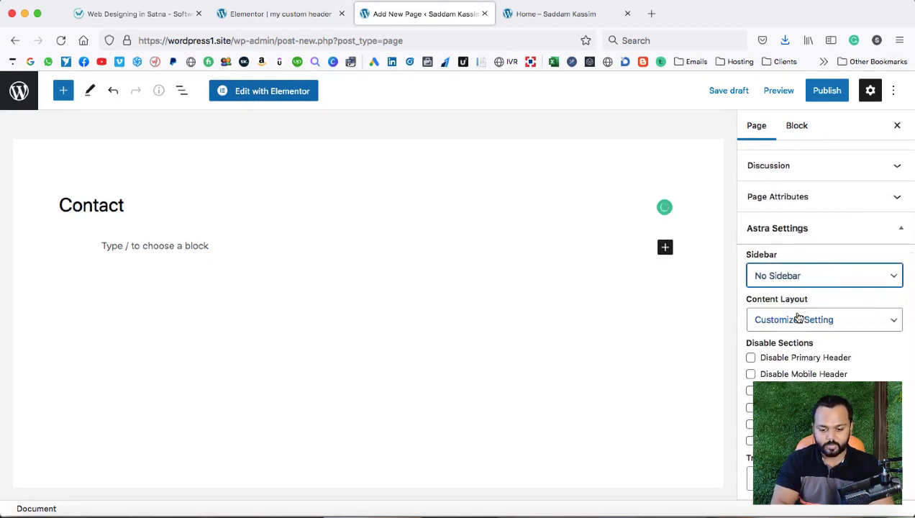
click(798, 318)
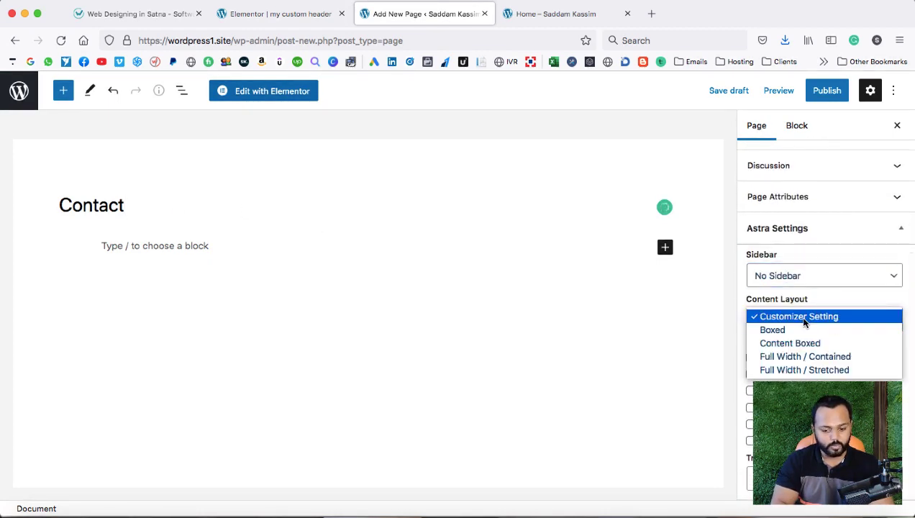
click(803, 370)
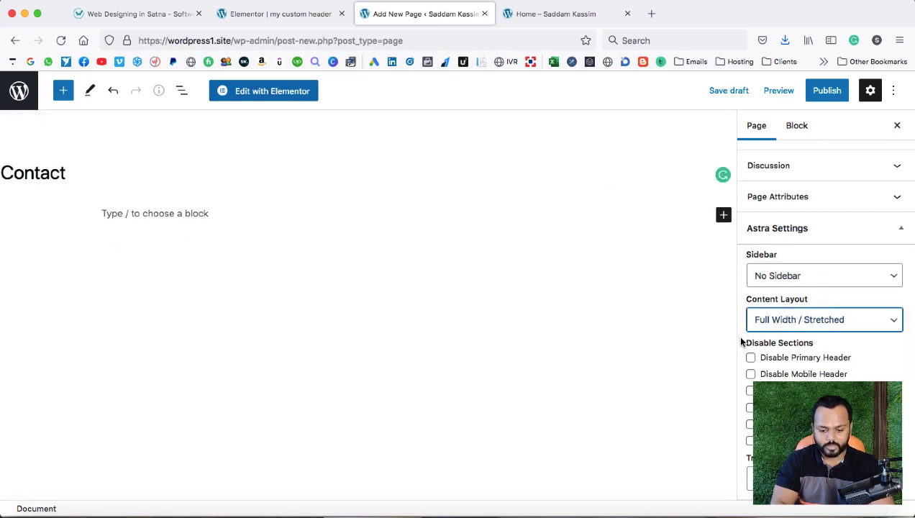
scroll(780, 364, down, 1)
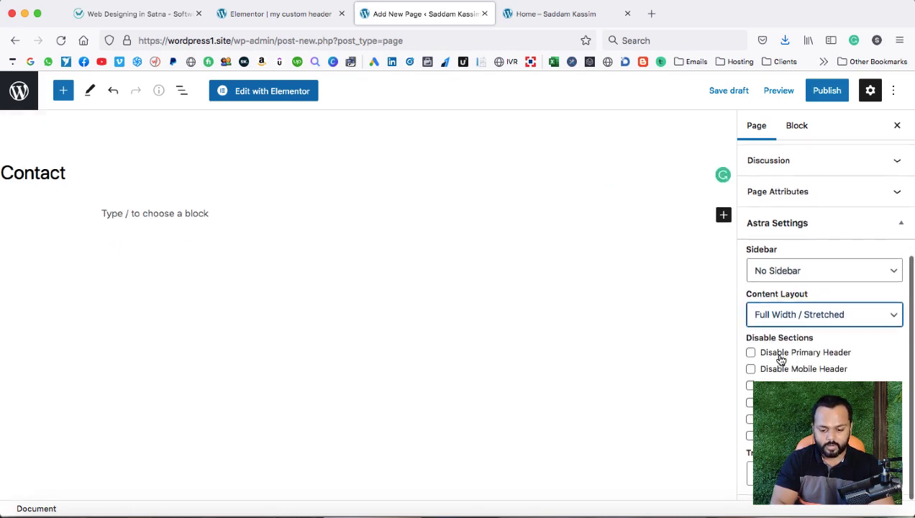
click(750, 391)
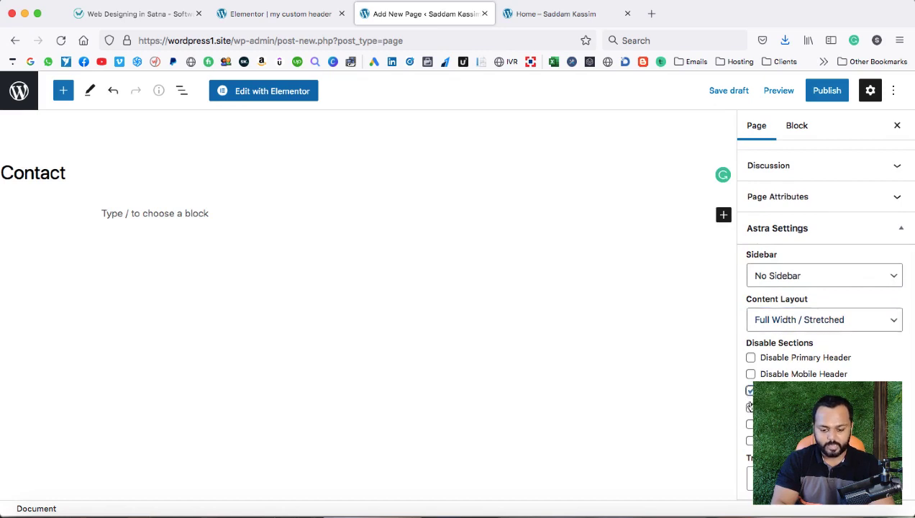
click(750, 408)
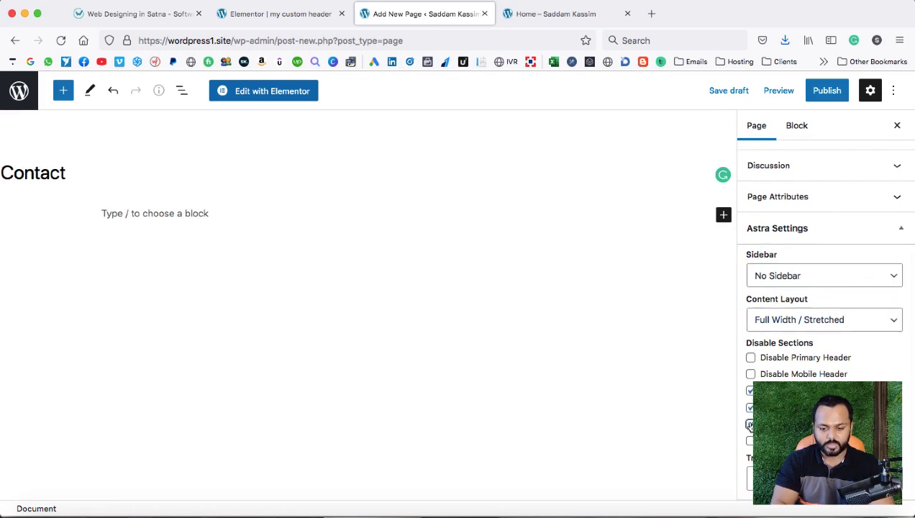
Publish the Contact page and open it with Elementor.
click(828, 90)
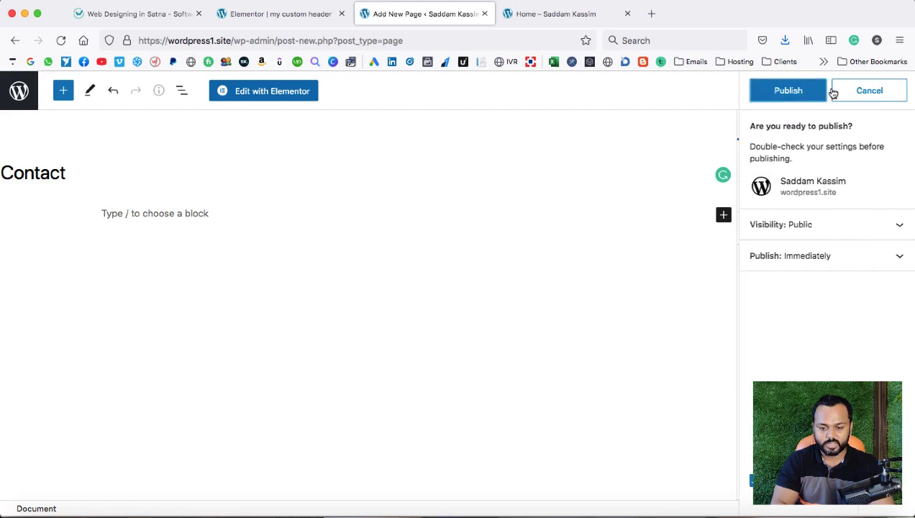
click(791, 98)
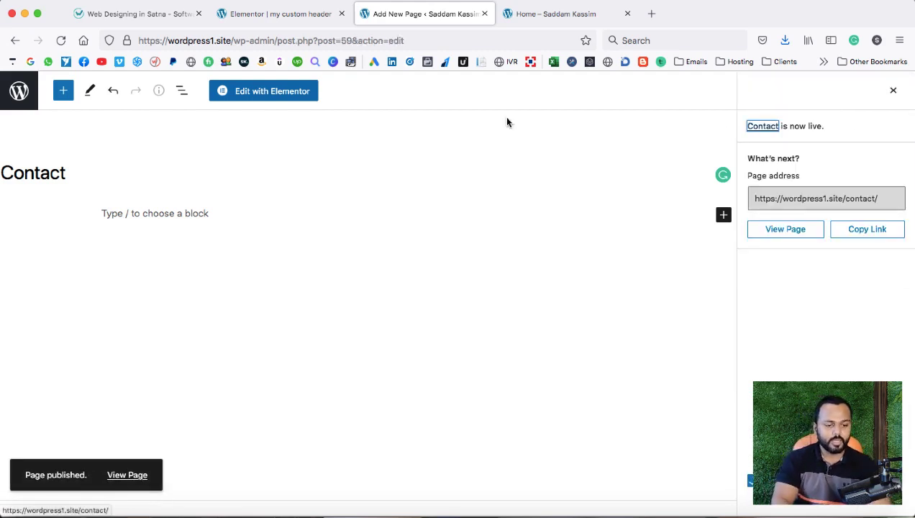
click(271, 94)
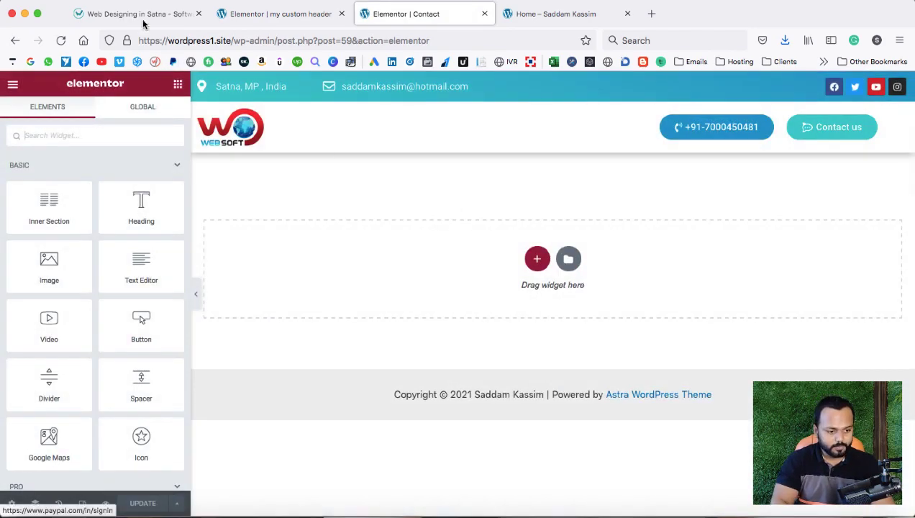
Open the websoftglobal reference site's Contact page for comparison.
click(165, 14)
click(751, 137)
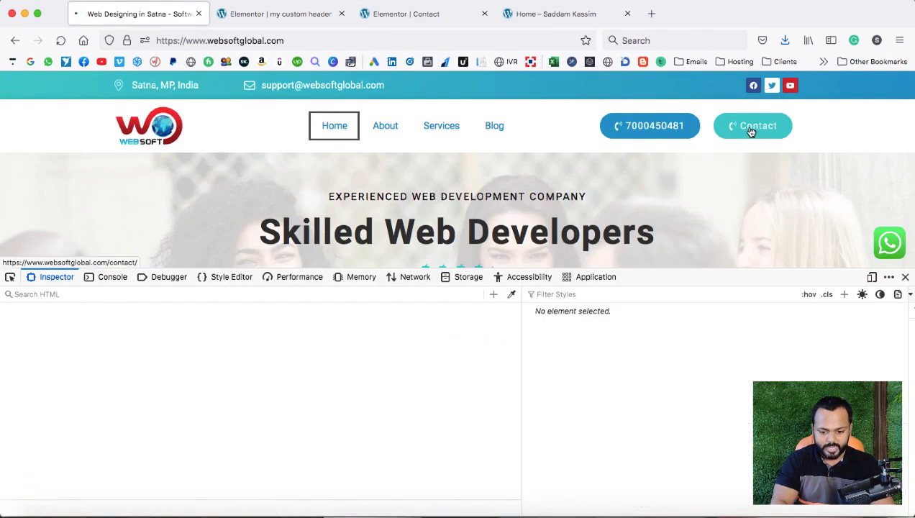
Review the reference site's address, e-mail and phone cards, then return to the header editor.
key(F12)
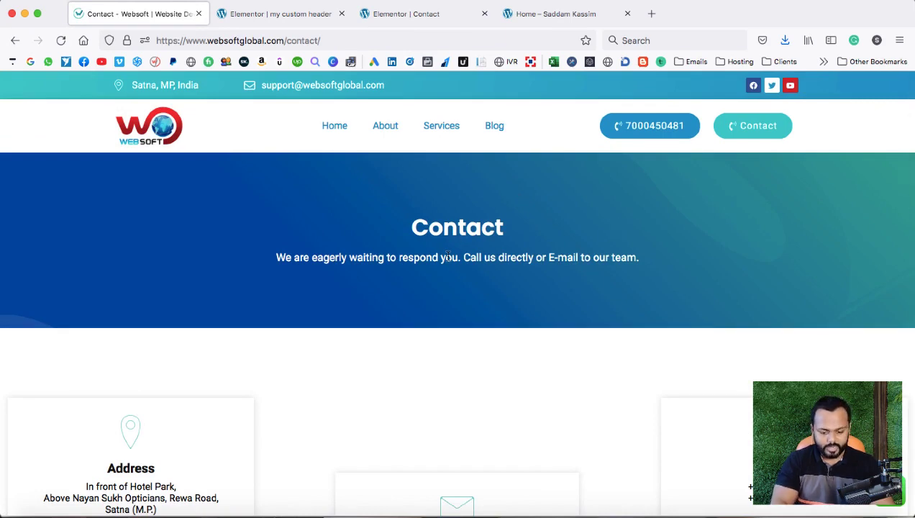
scroll(447, 256, down, 5)
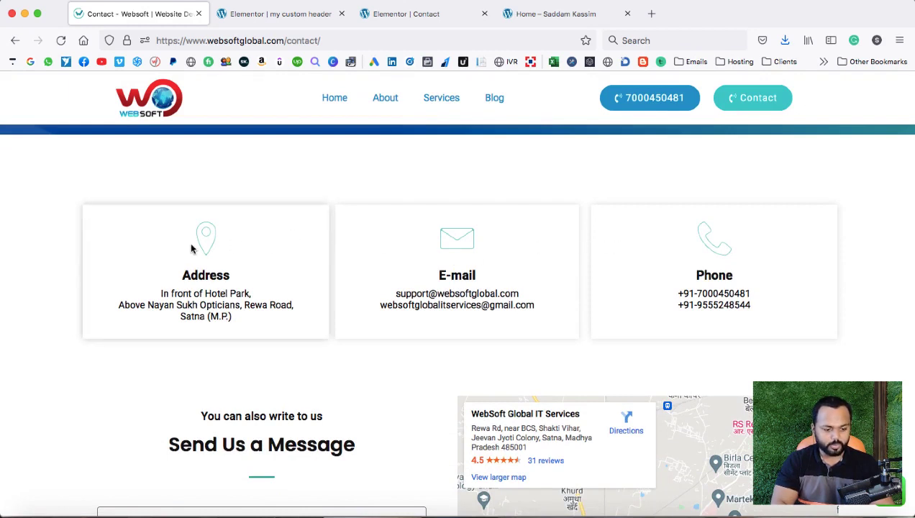
click(299, 10)
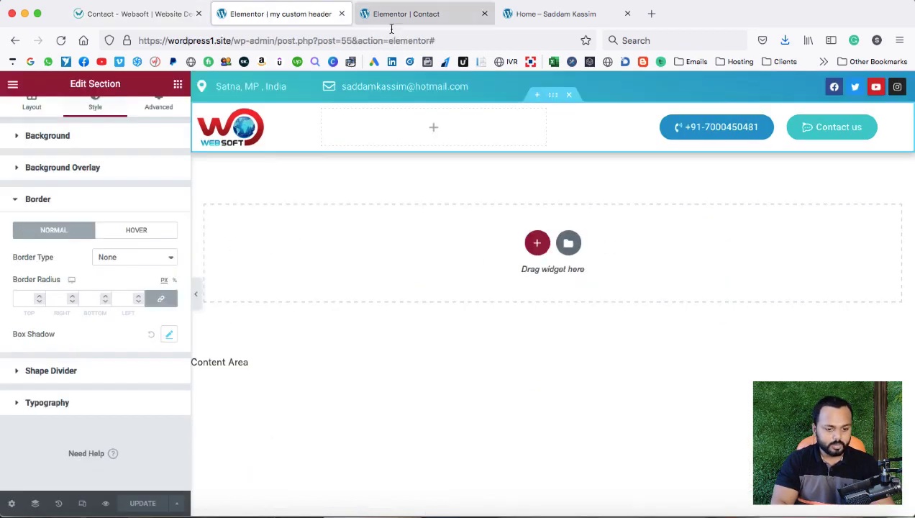
Close the custom header editor and add a one-column section to the Contact page.
click(341, 15)
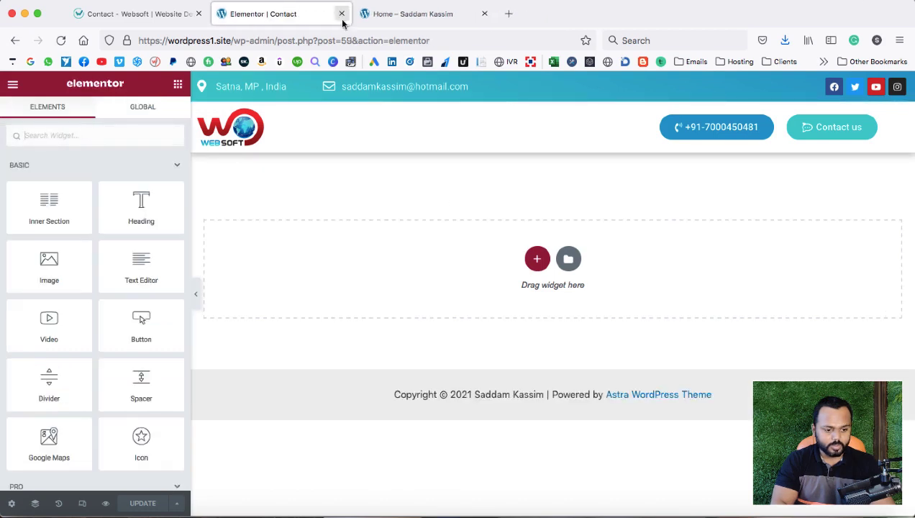
click(537, 257)
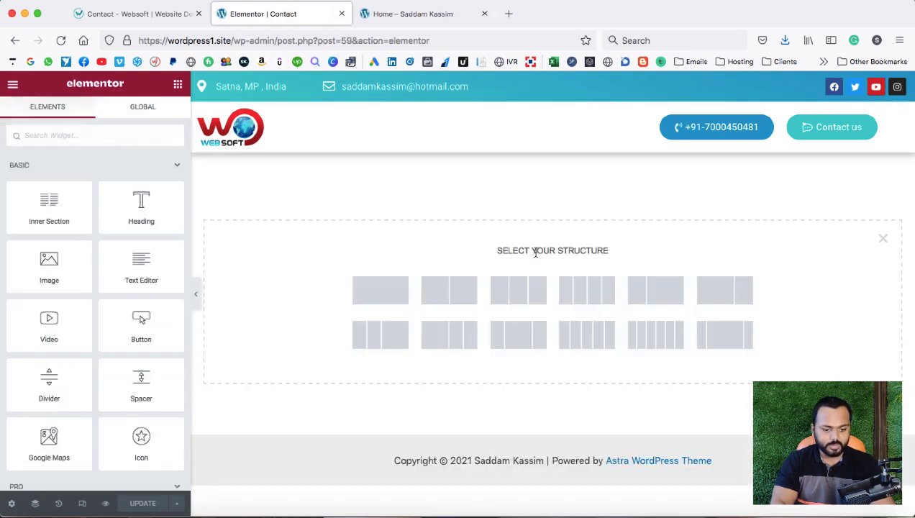
click(392, 300)
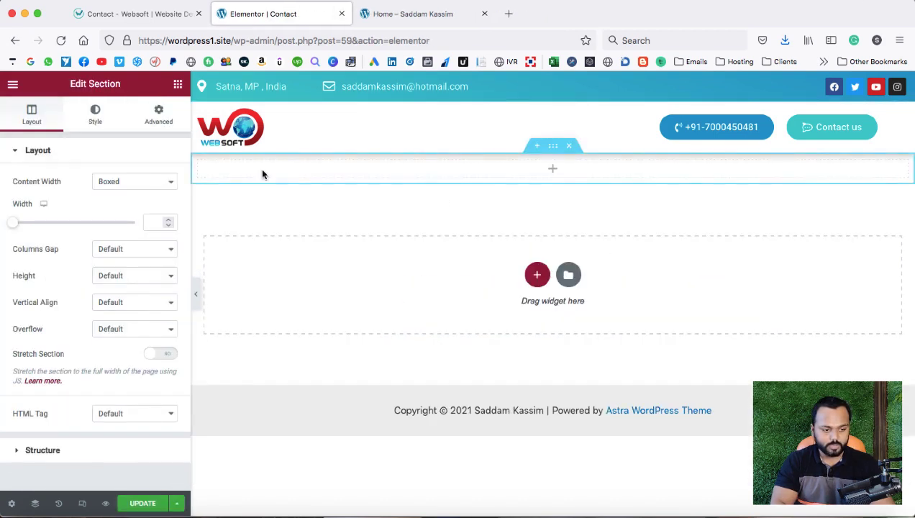
Drop an Inner Section into the new one-column section.
click(134, 15)
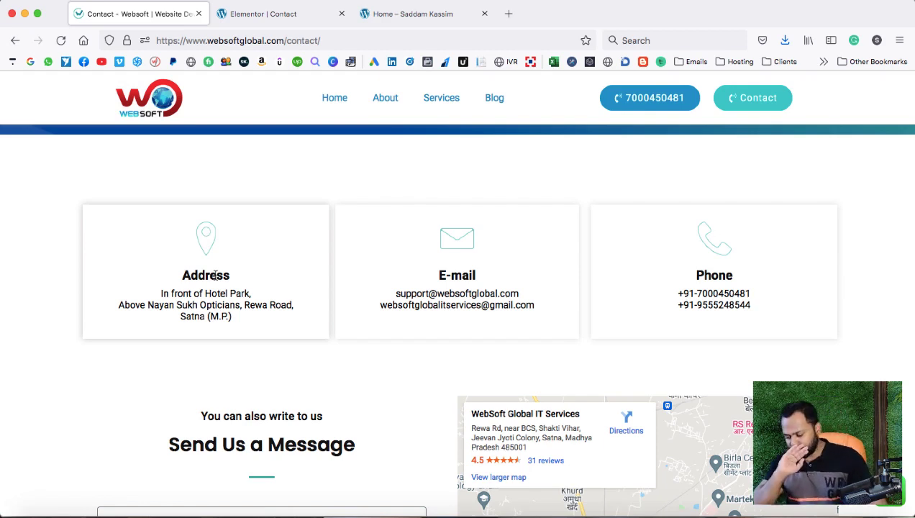
click(261, 14)
click(553, 173)
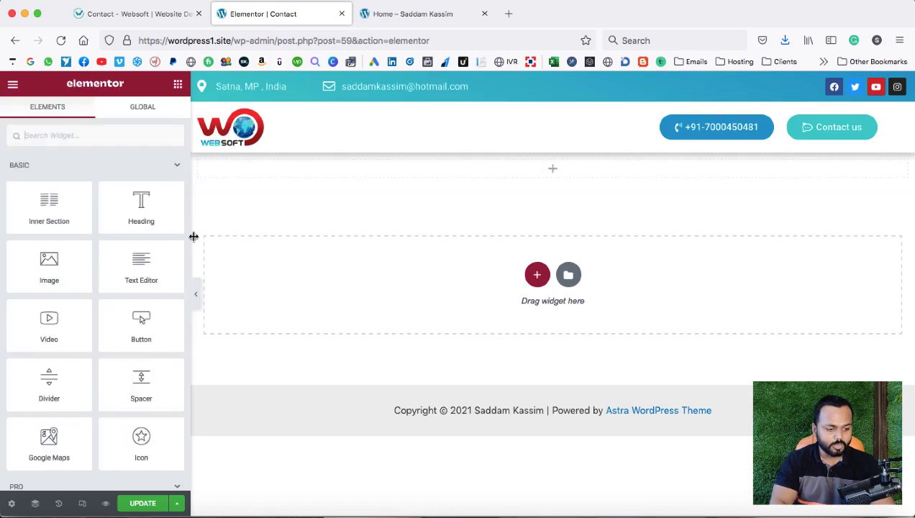
drag(49, 205, 282, 169)
Add a third column to the inner section and place an Icon Box in the first column.
right_click(562, 171)
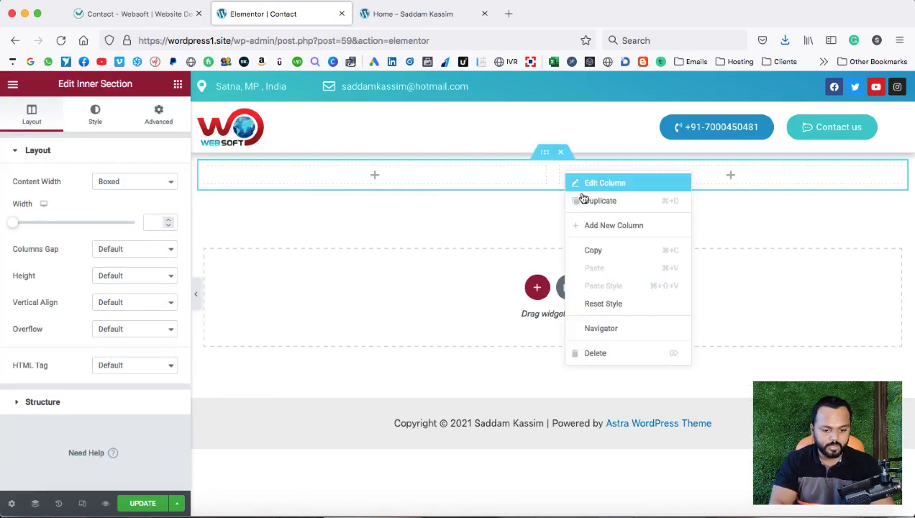
click(590, 223)
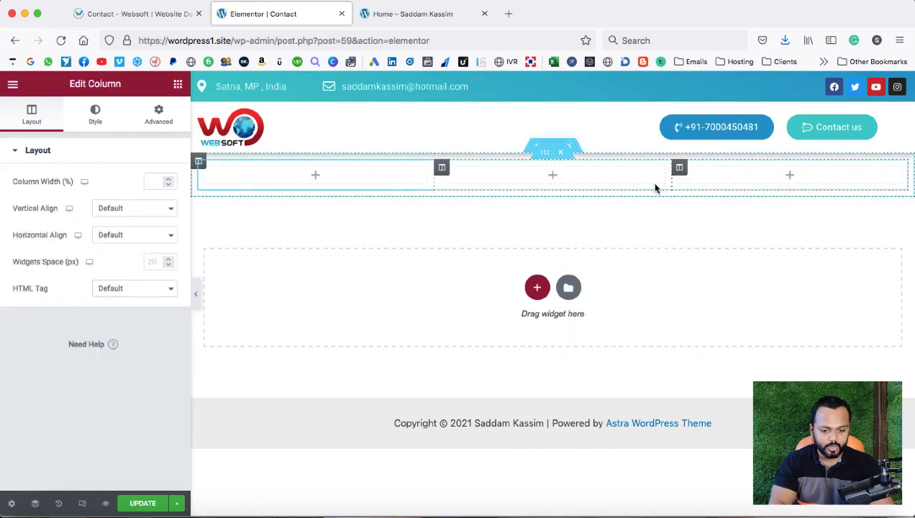
click(317, 176)
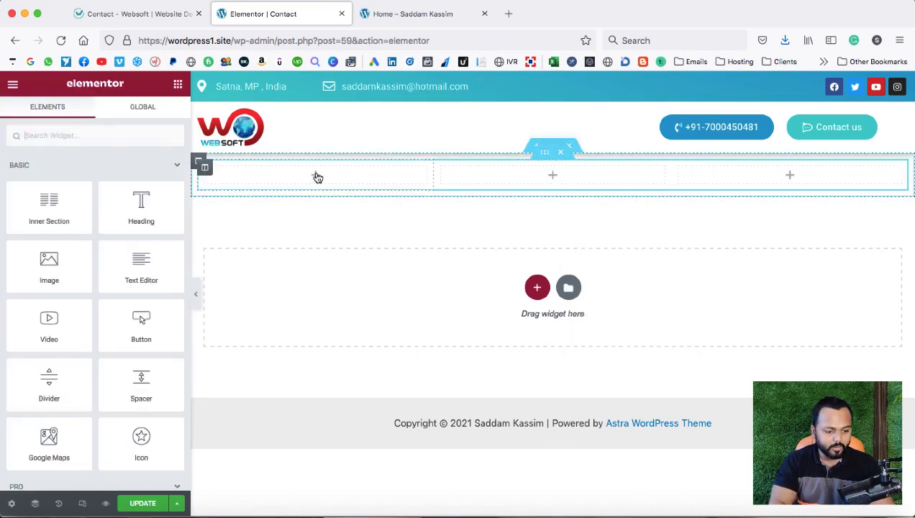
text(icon)
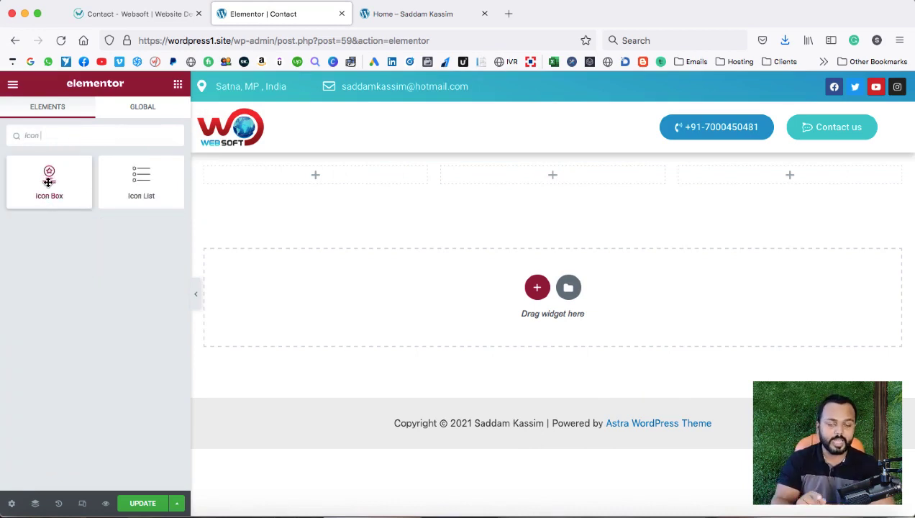
drag(48, 181, 291, 185)
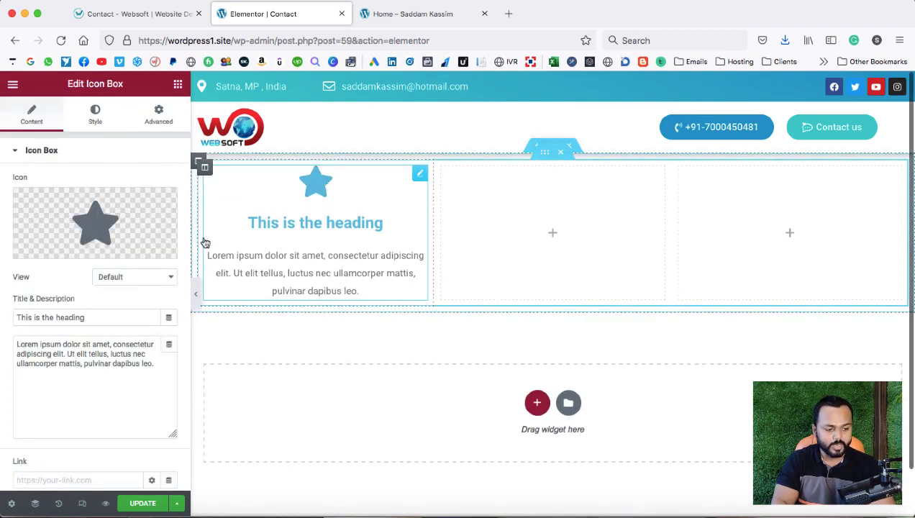
Replace the icon box's star with the map marker icon from the Icon Library.
mouse_move(49, 254)
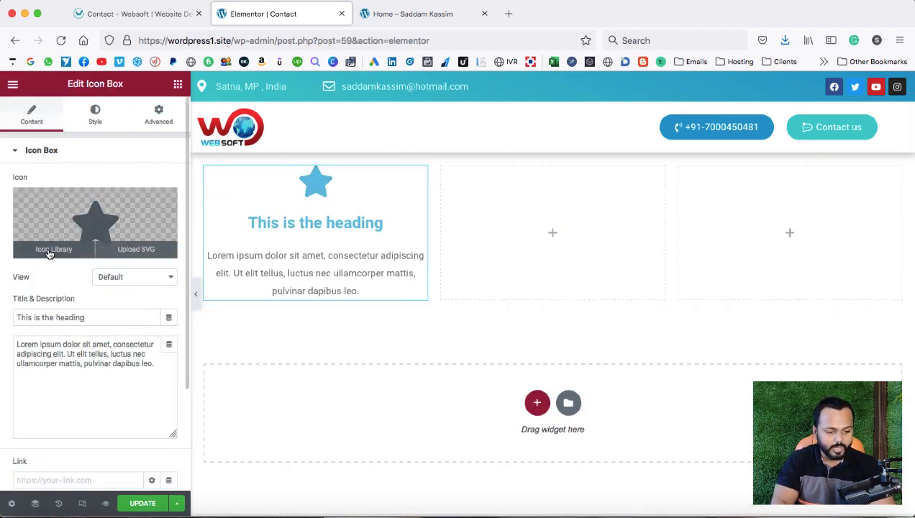
click(52, 249)
click(456, 132)
text(map)
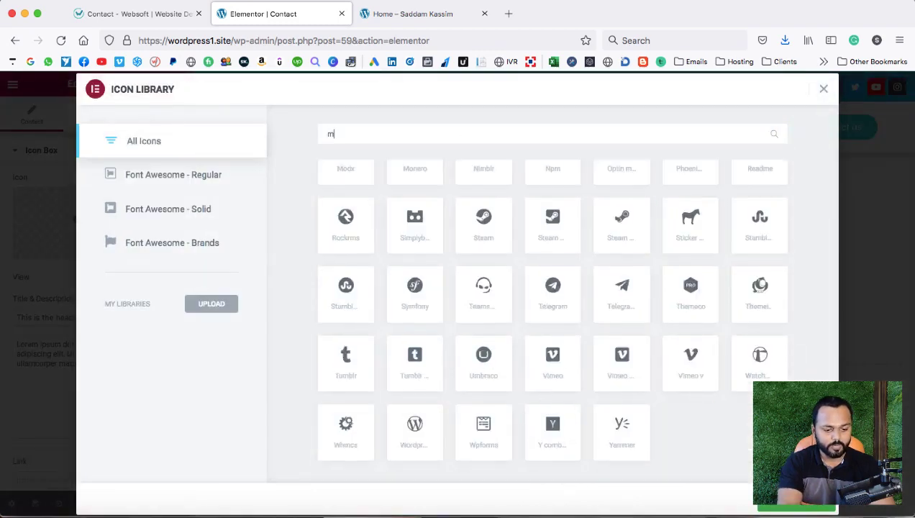
click(700, 220)
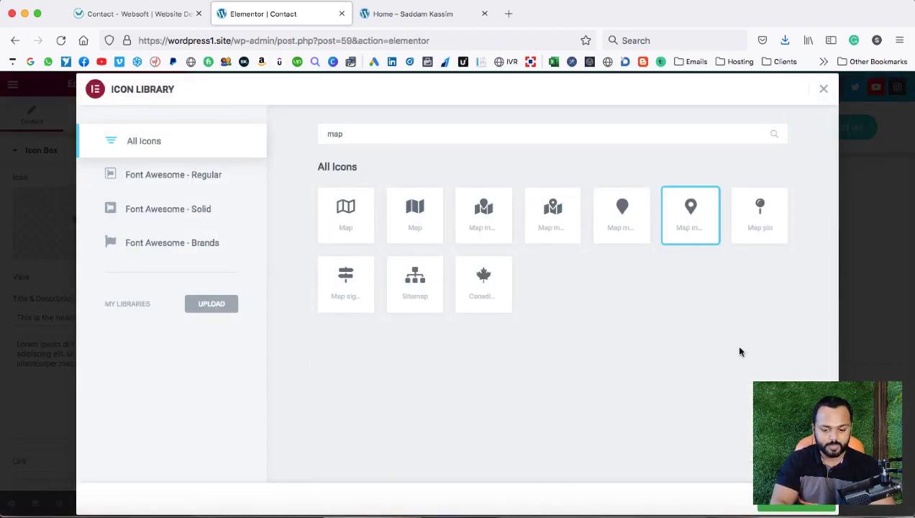
click(789, 508)
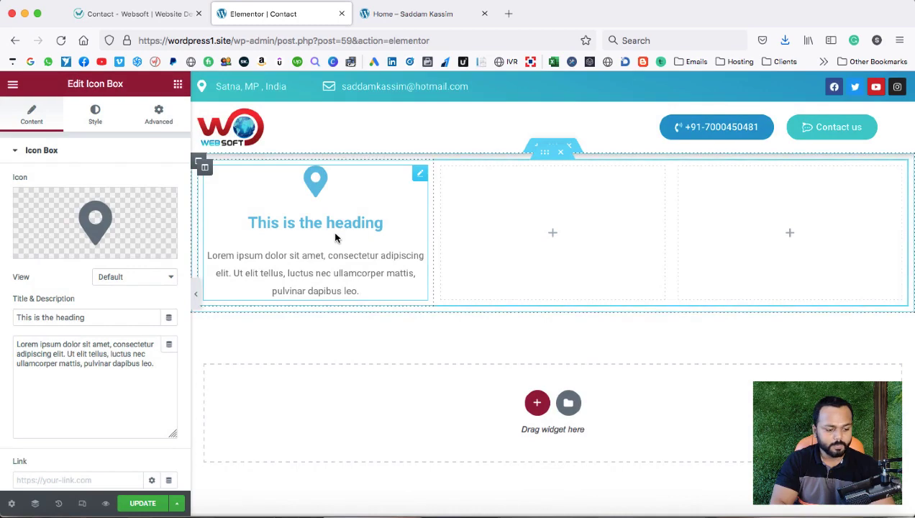
click(137, 16)
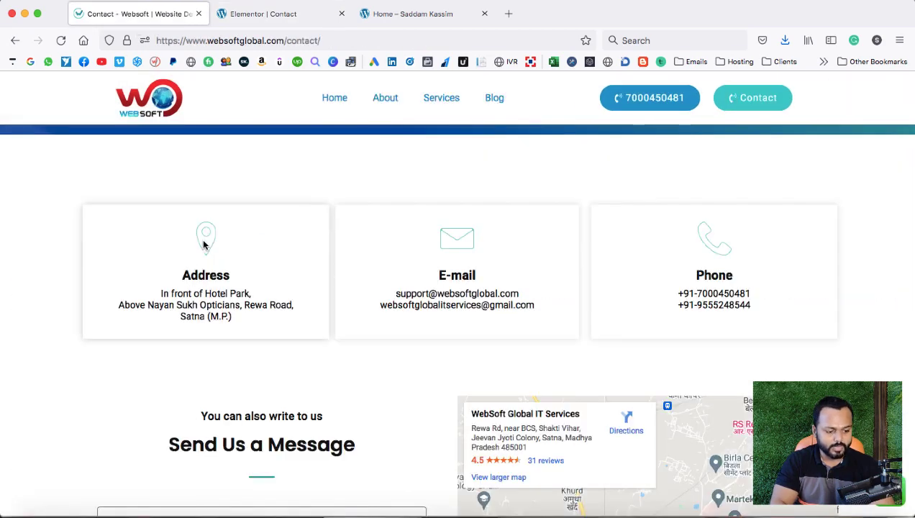
Change the first icon box's title to 'Address'.
click(240, 11)
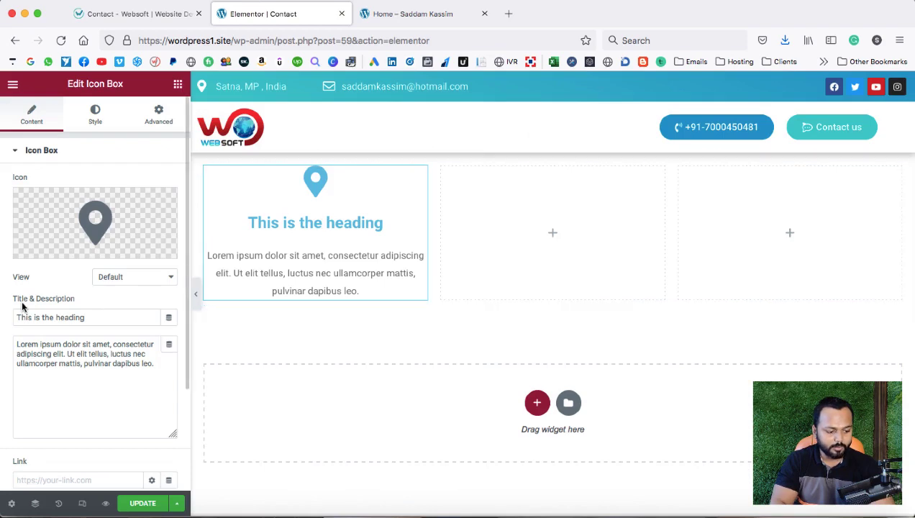
drag(94, 317, 13, 317)
text(Address)
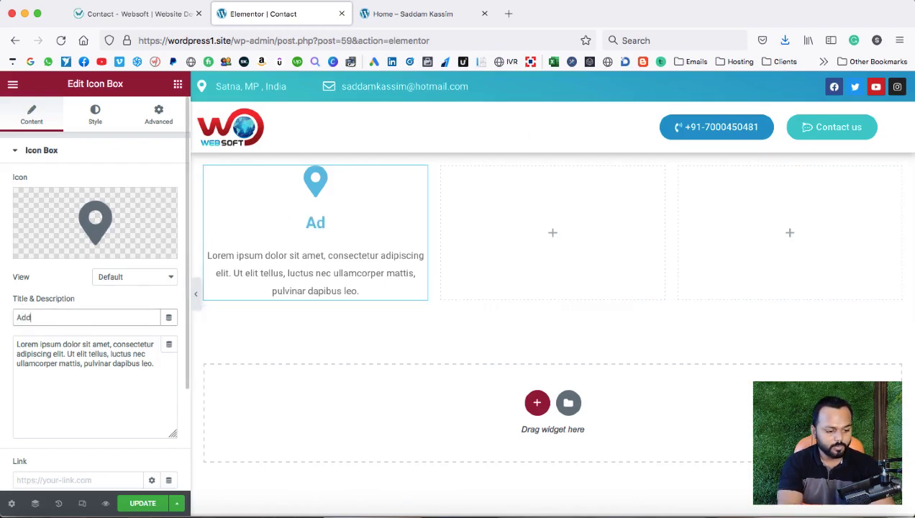
Replace the placeholder description with a sample street address, correcting the road-name typo.
click(43, 359)
key(ctrl+a)
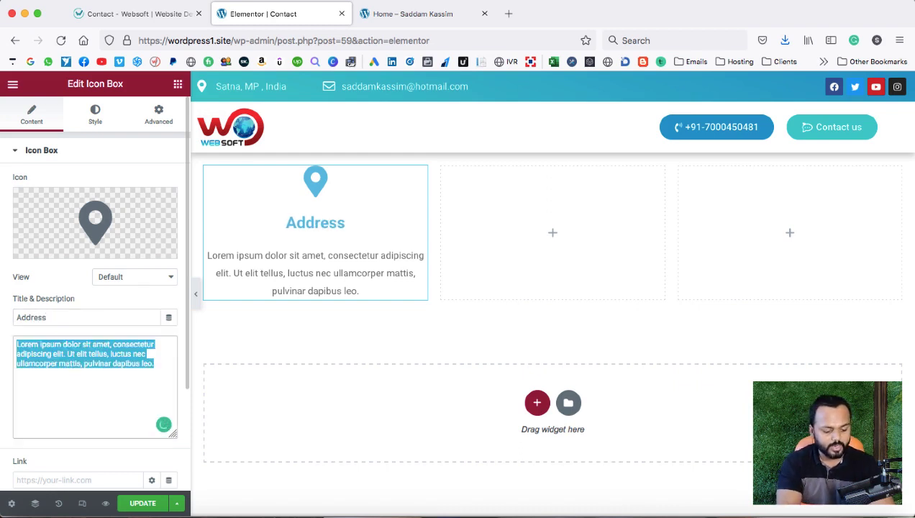
text(123, N)
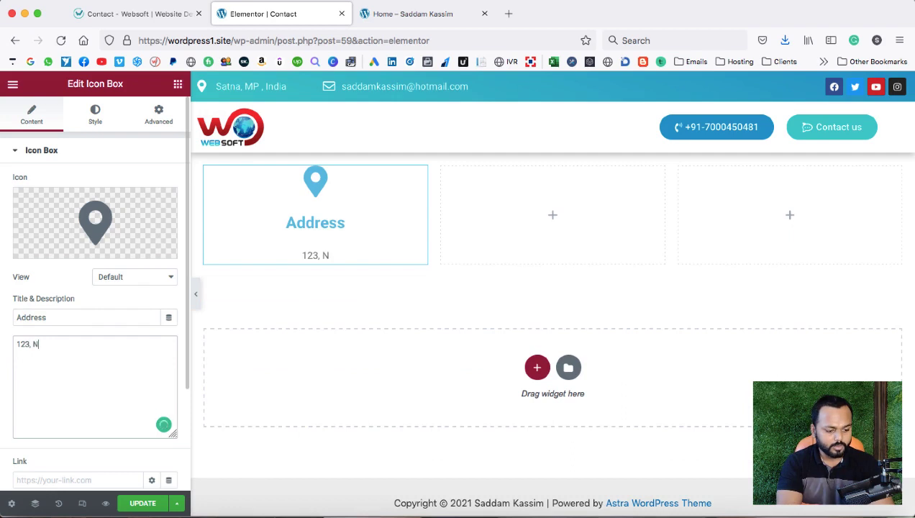
text(G Road, )
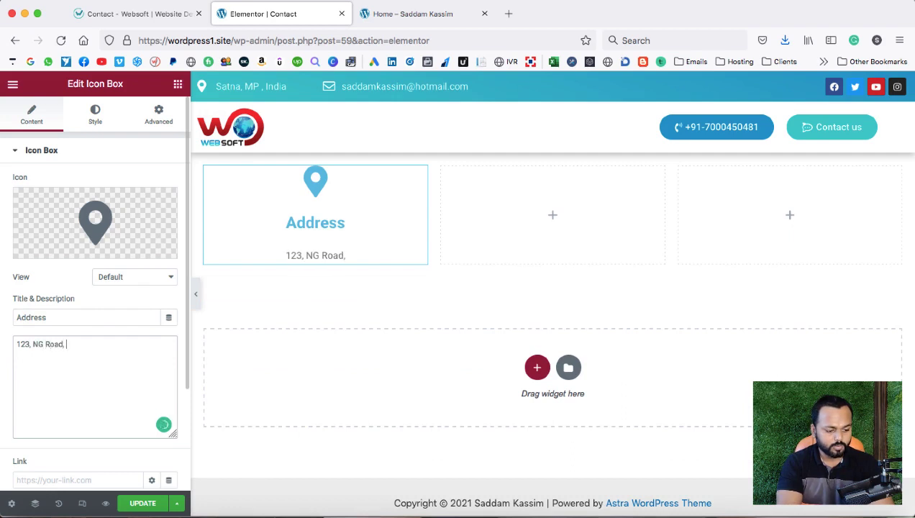
text(Gurgaon)
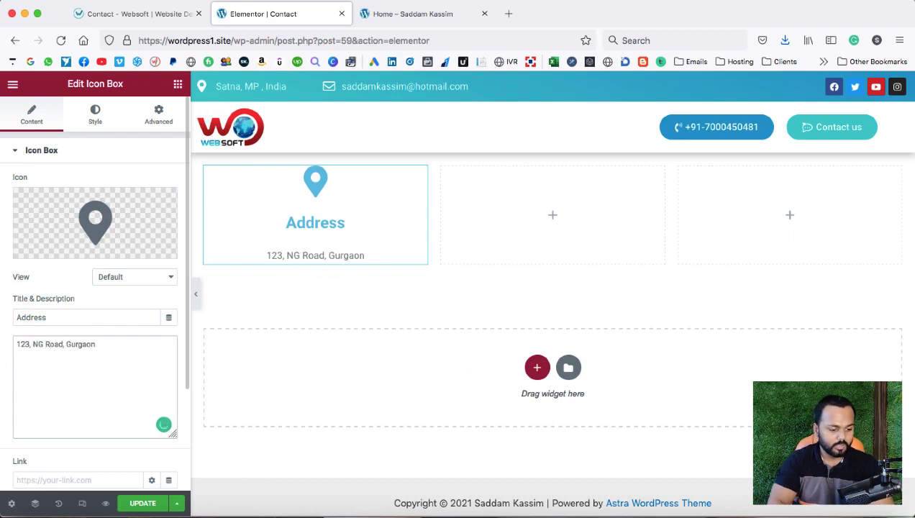
click(37, 345)
key(BackSpace)
text(M)
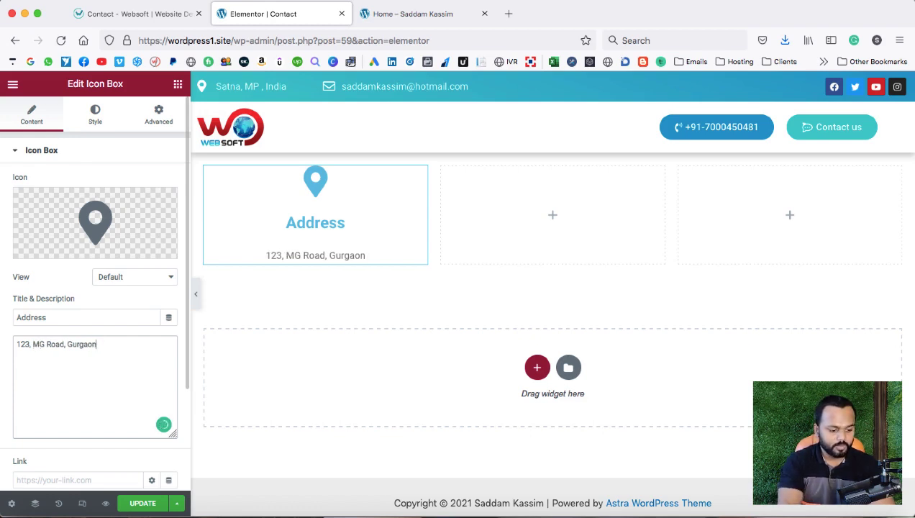
text(, HR)
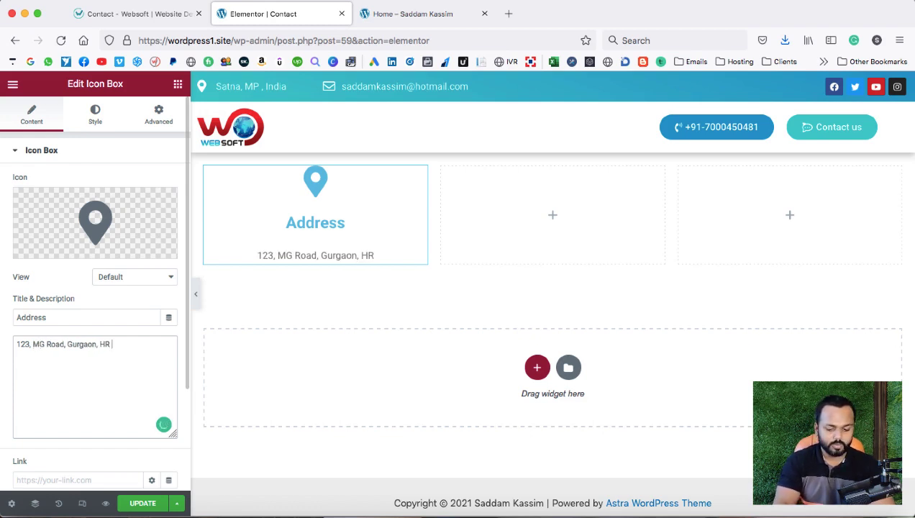
text( - 122001)
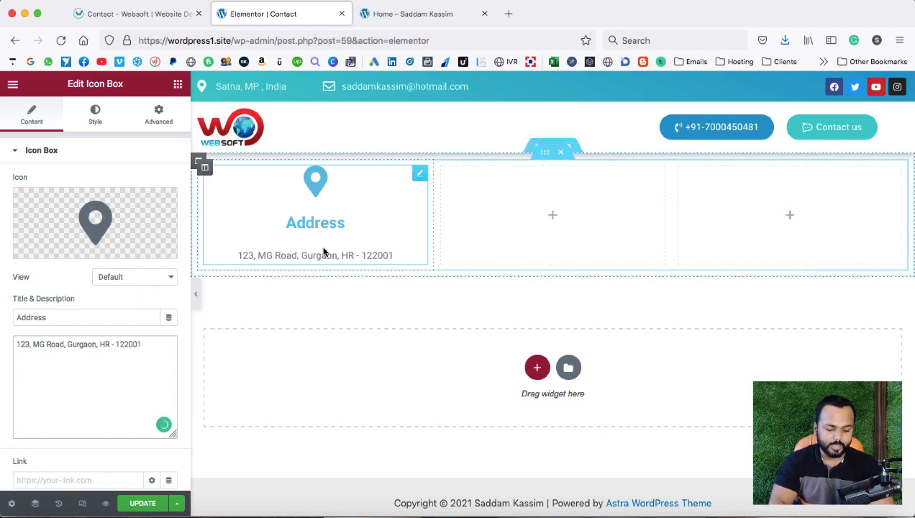
Change the Address card's icon colour to a brighter blue.
click(95, 115)
click(169, 207)
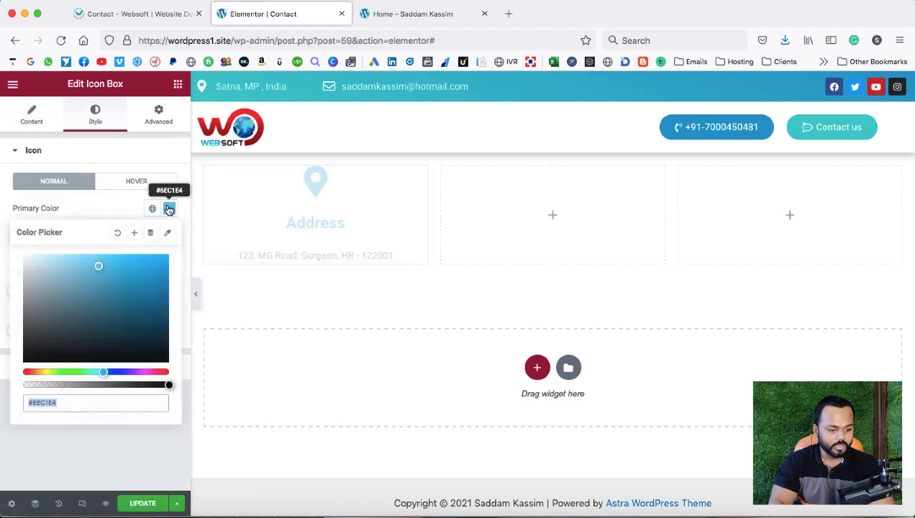
click(161, 271)
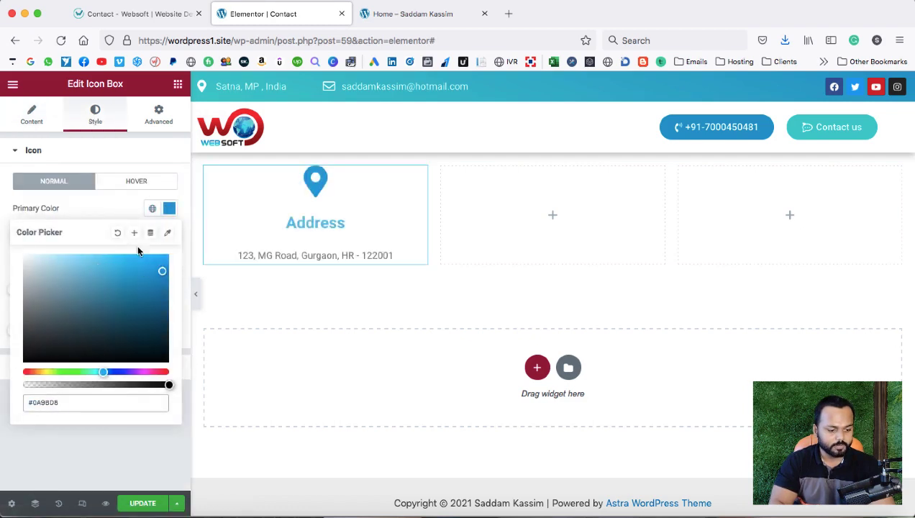
drag(62, 399, 24, 401)
key(ctrl+c)
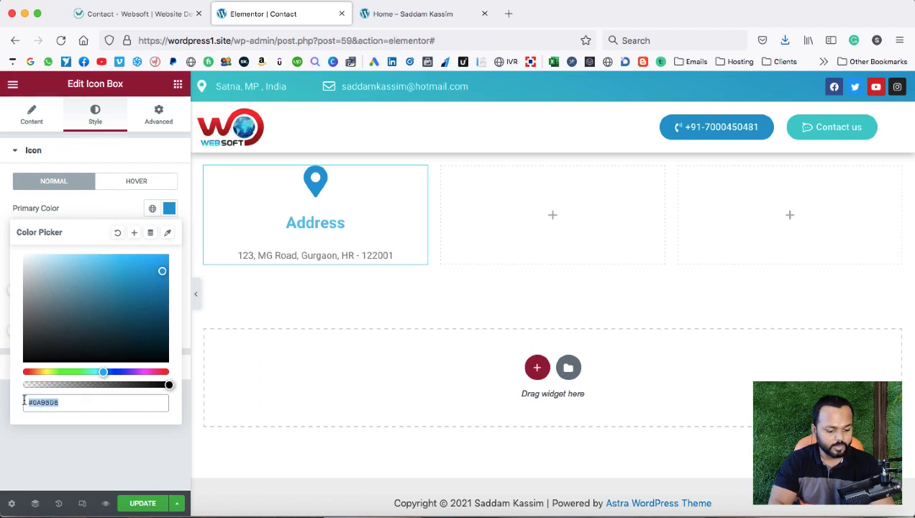
click(86, 213)
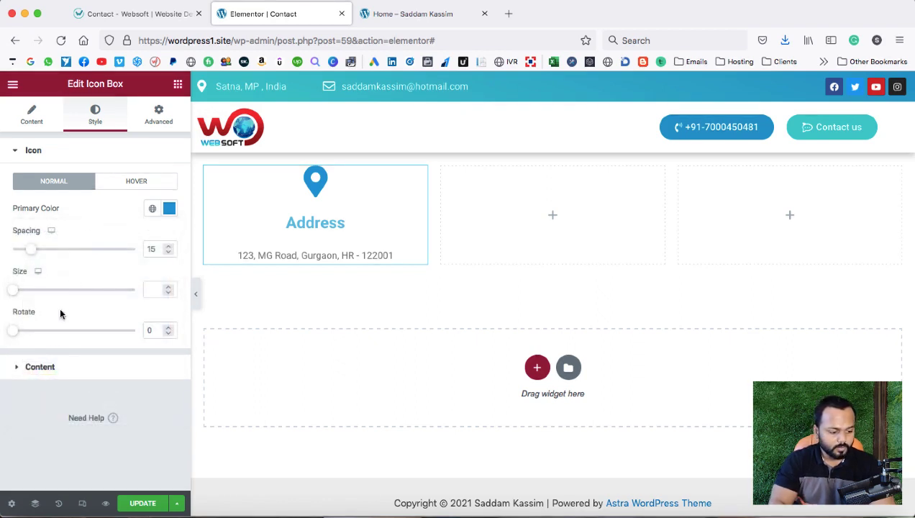
Set the title colour to #0A9BD8 and the description colour to #161616.
click(40, 368)
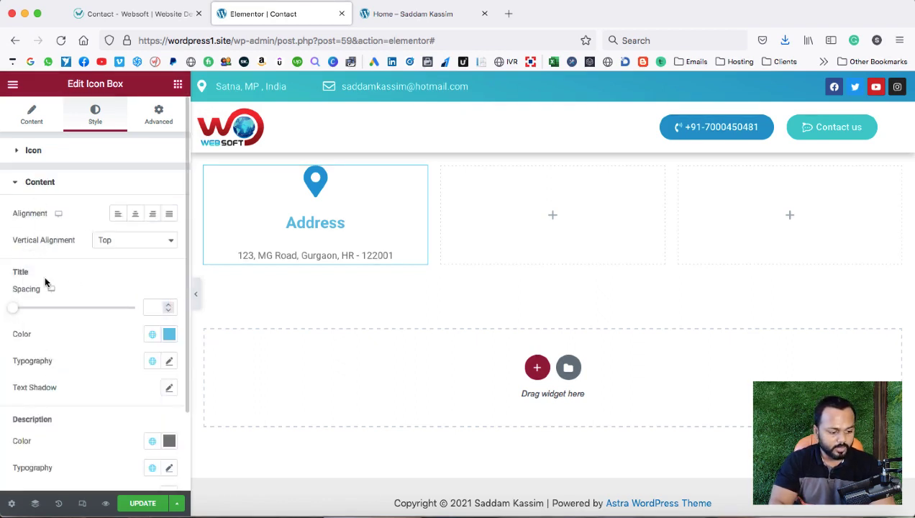
click(169, 334)
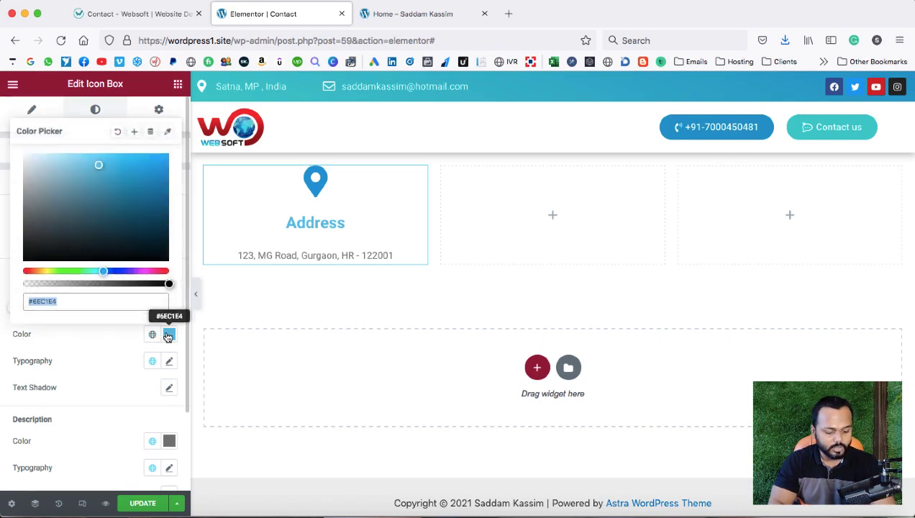
key(ctrl+v)
click(109, 345)
scroll(96, 345, down, 3)
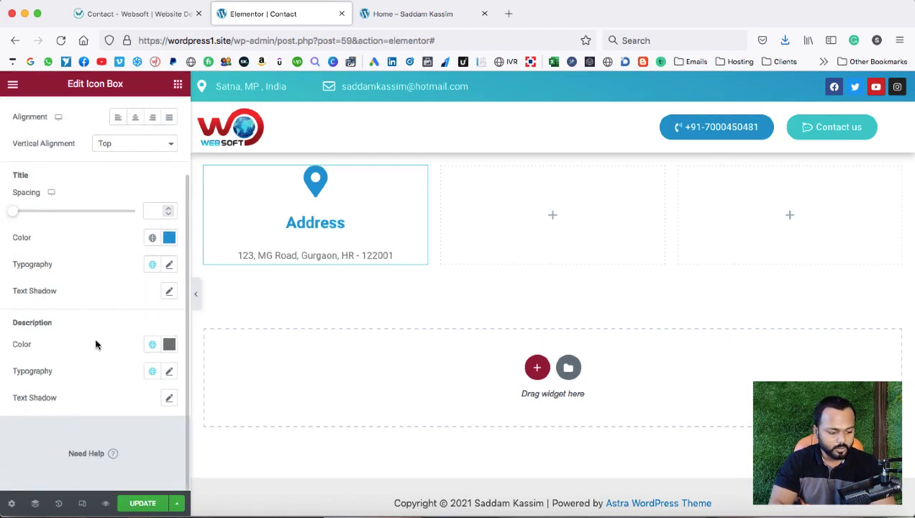
click(169, 343)
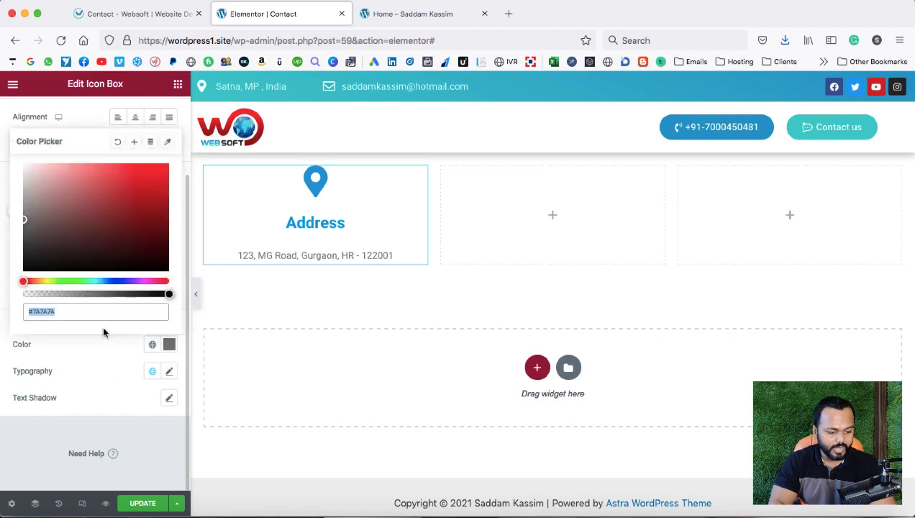
drag(74, 250, 23, 263)
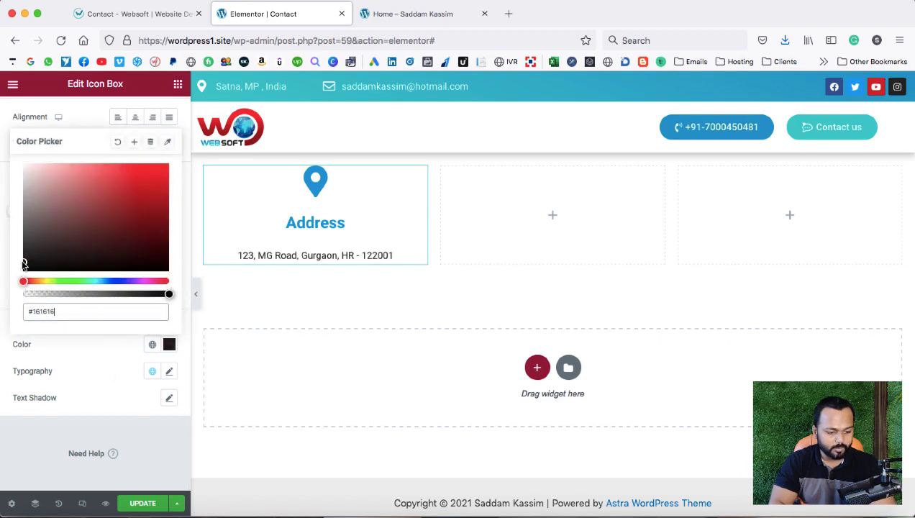
click(94, 369)
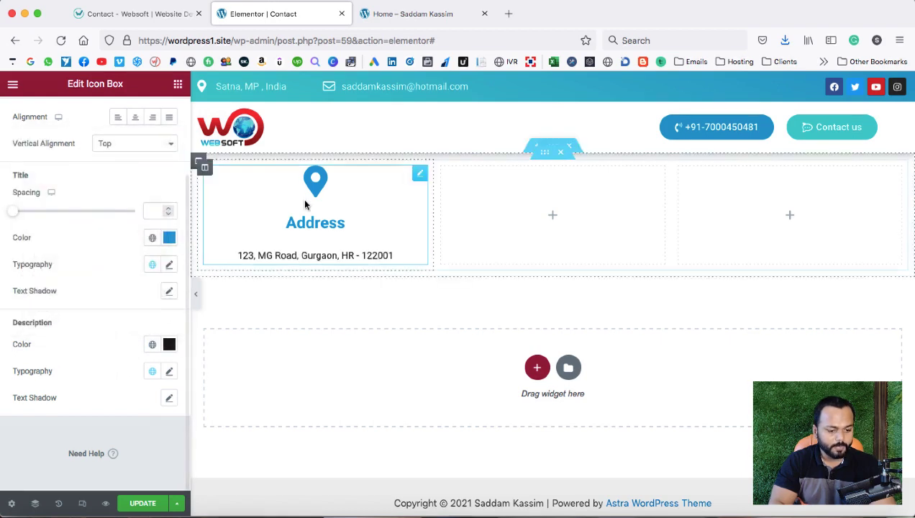
click(205, 167)
Give the Address column 25 px padding on all sides and a box shadow with blur 10.
click(162, 118)
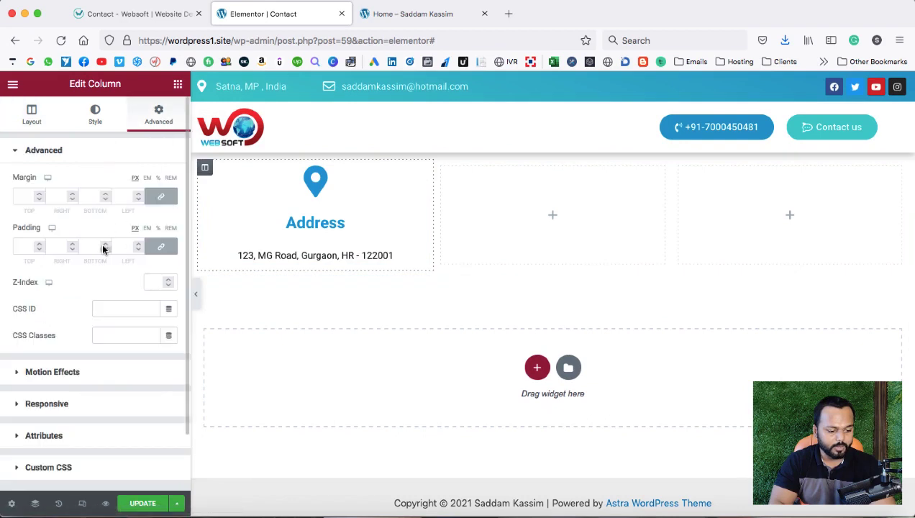
drag(105, 244, 105, 245)
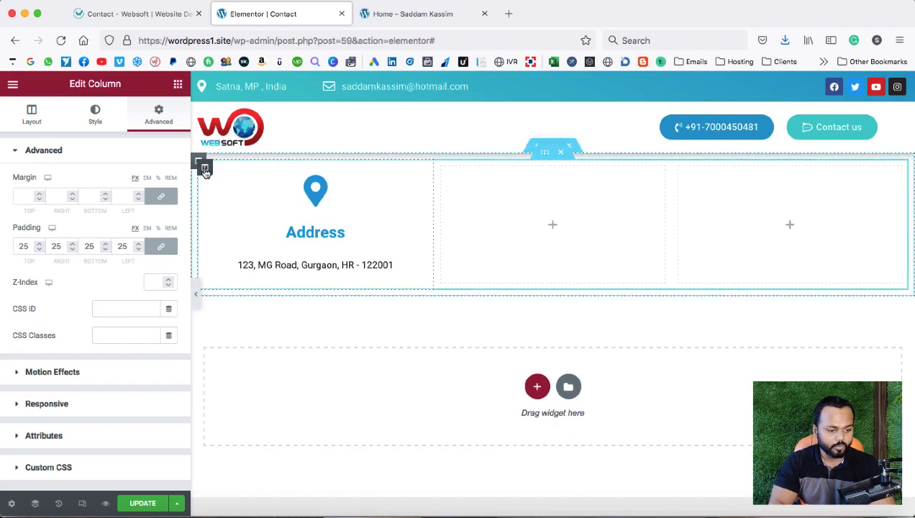
click(94, 115)
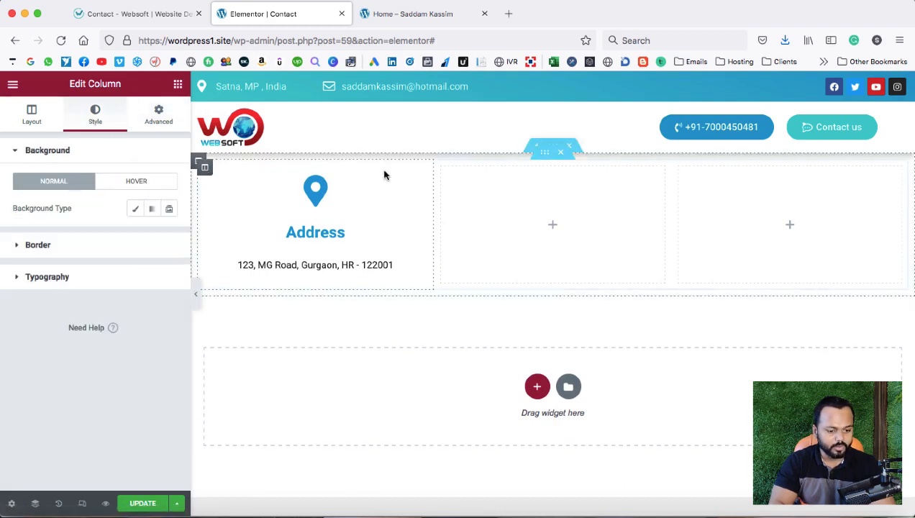
click(19, 246)
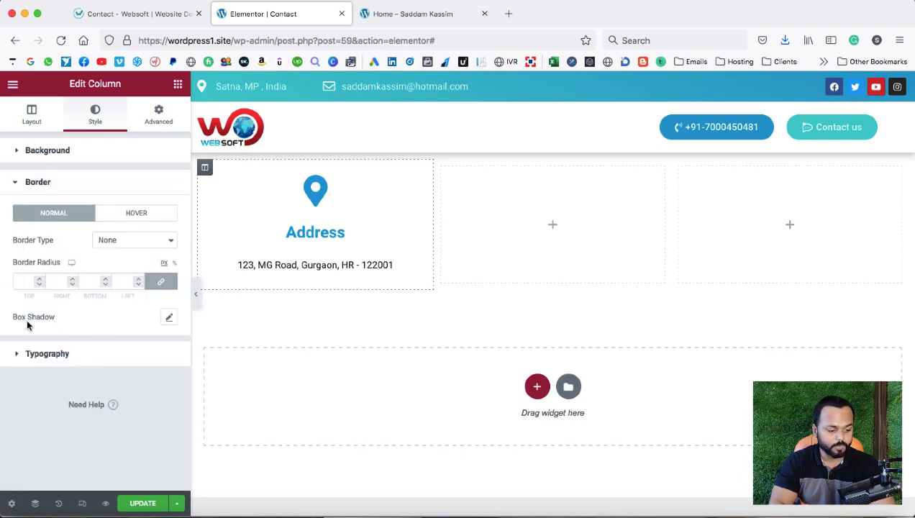
click(170, 319)
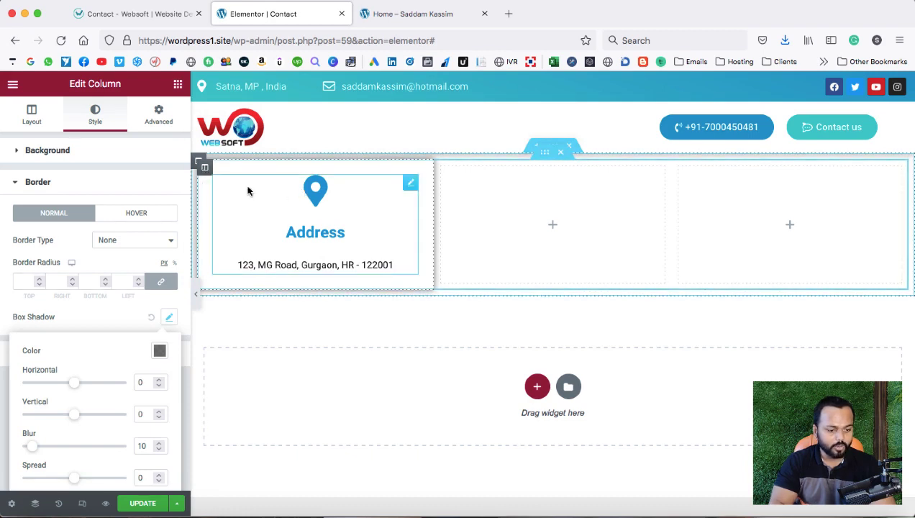
Duplicate the Address column twice and delete the two leftover empty columns.
right_click(205, 172)
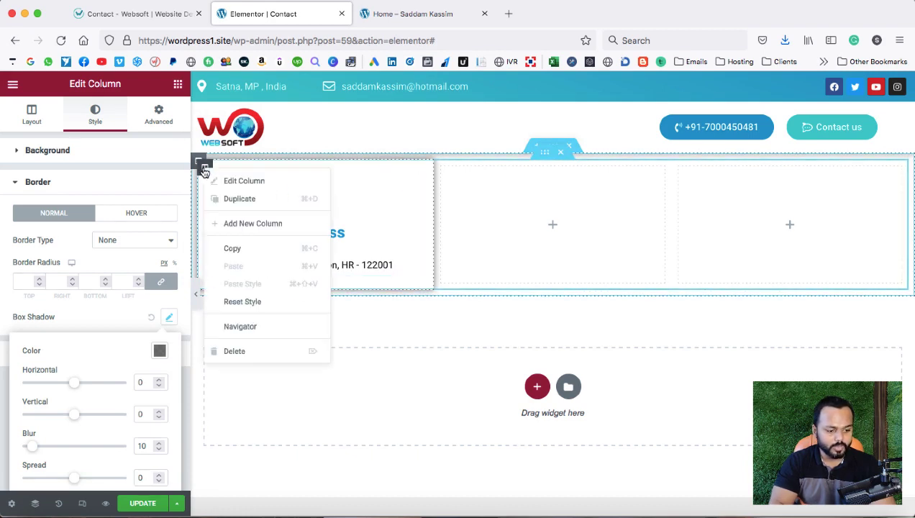
click(230, 202)
right_click(384, 170)
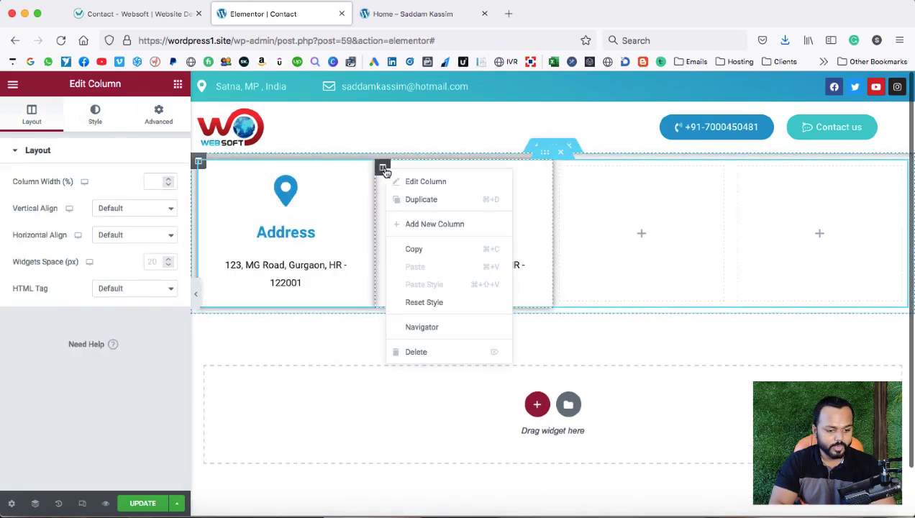
click(416, 200)
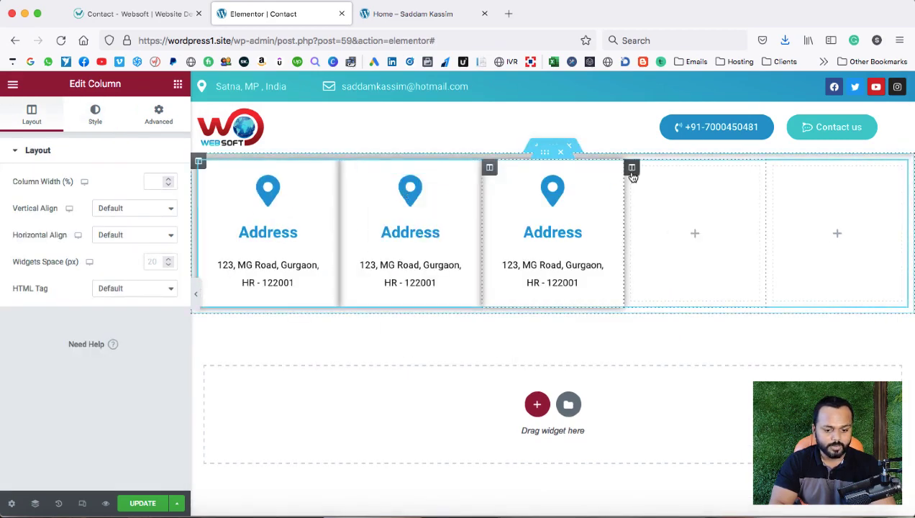
right_click(631, 170)
click(663, 353)
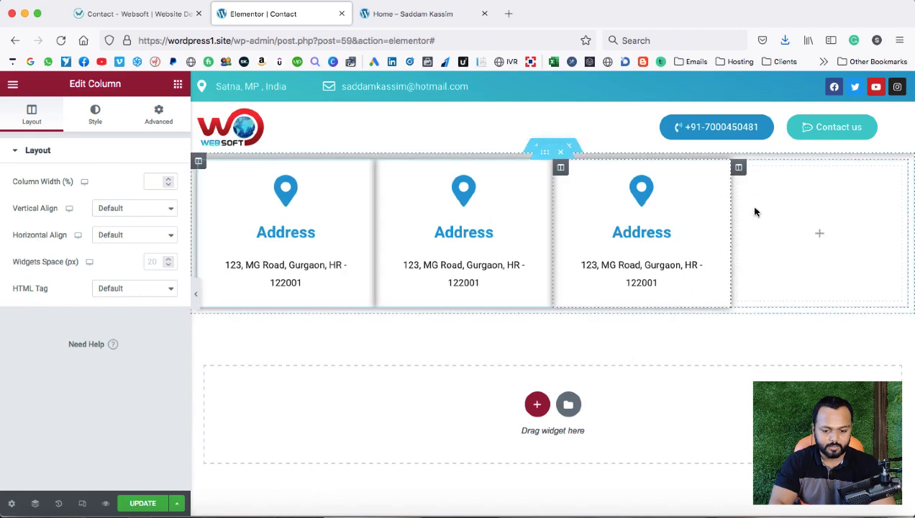
right_click(739, 168)
click(766, 349)
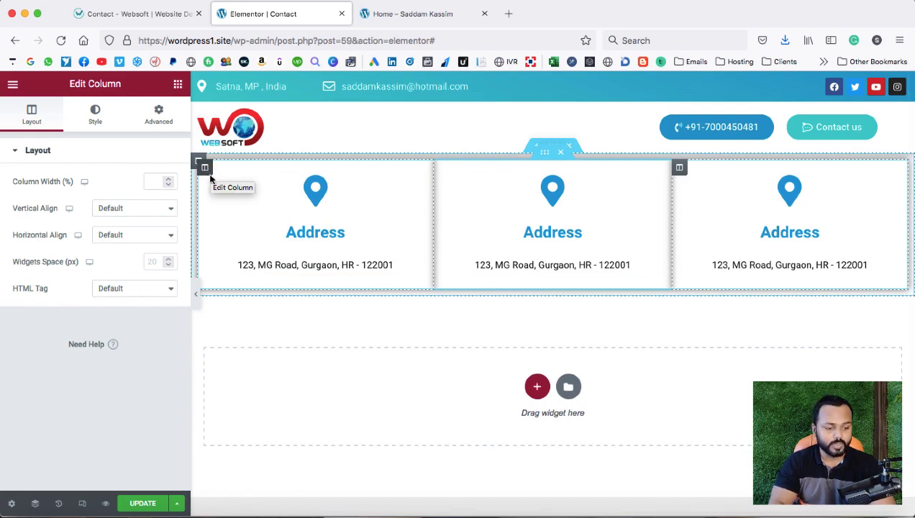
Unlink the first column's margins and raise its right margin to 10.
click(158, 115)
click(161, 197)
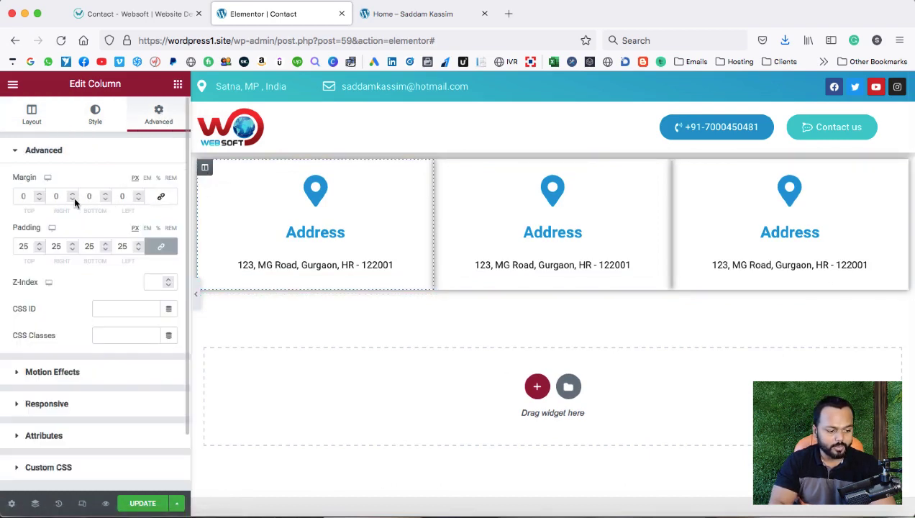
click(69, 196)
click(70, 196)
click(70, 196)
click(70, 196)
click(70, 196)
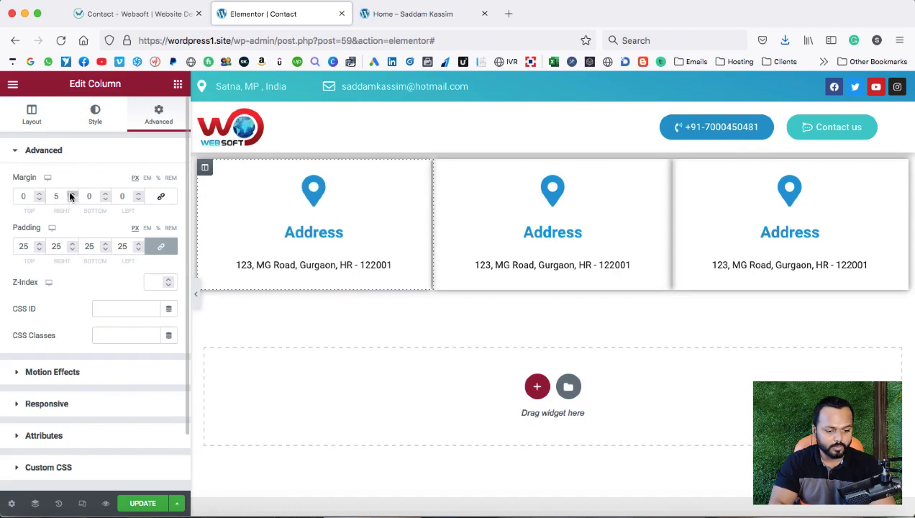
click(70, 196)
click(70, 197)
click(70, 196)
click(69, 196)
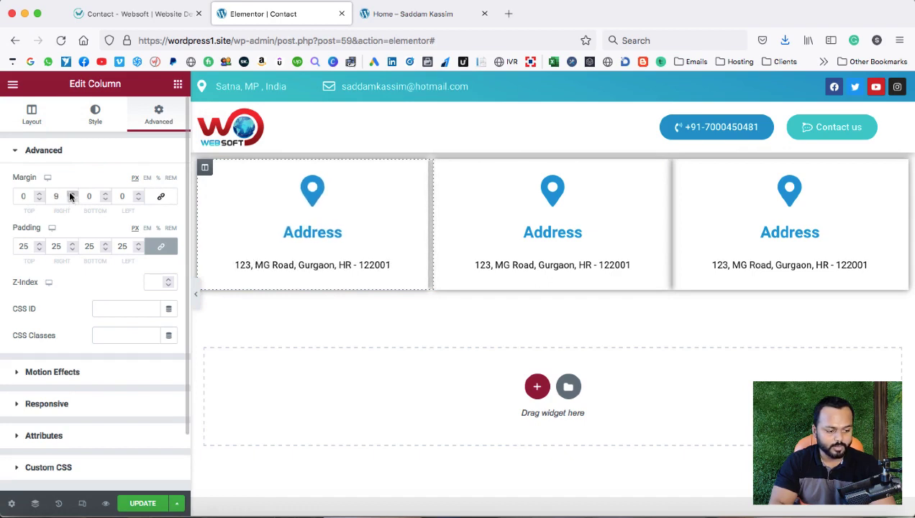
click(70, 197)
Increase the middle Address column's left margin and adjust its right margin.
click(441, 167)
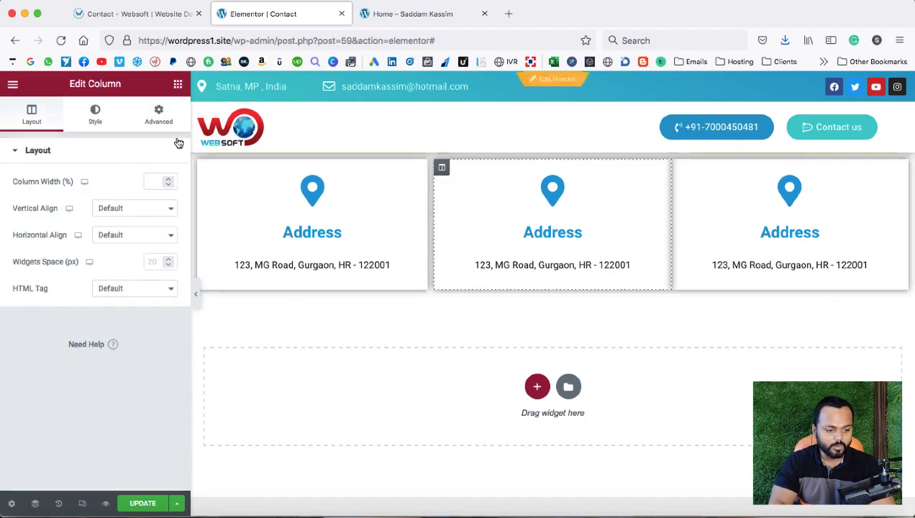
click(159, 119)
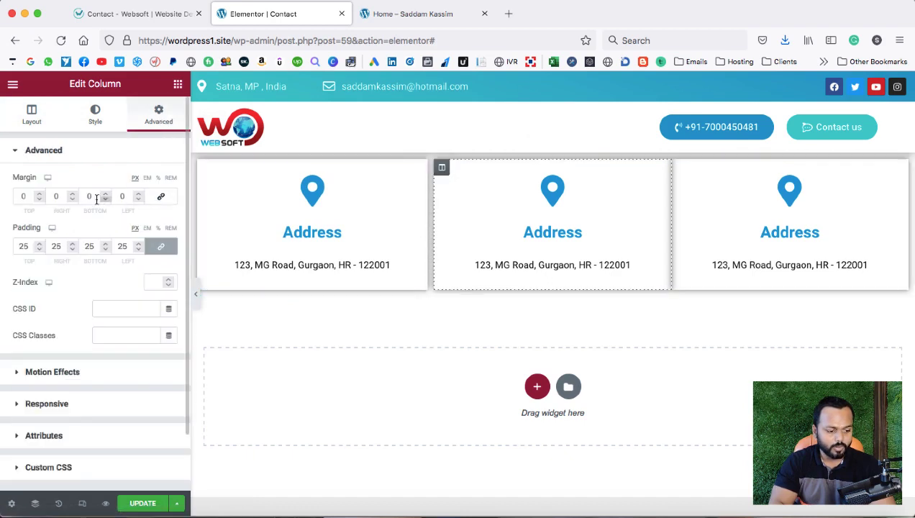
click(141, 194)
click(141, 194)
click(141, 194)
click(141, 195)
click(140, 195)
click(141, 194)
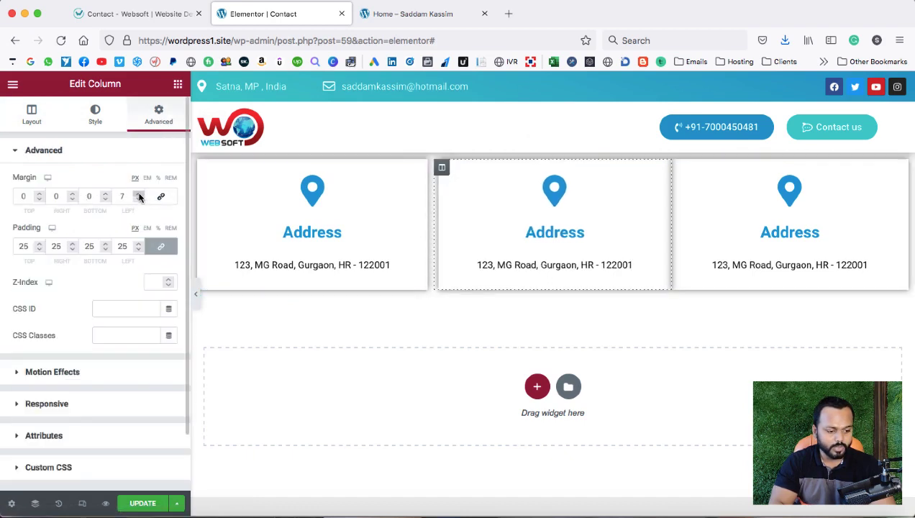
click(140, 195)
click(140, 194)
click(140, 194)
click(140, 194)
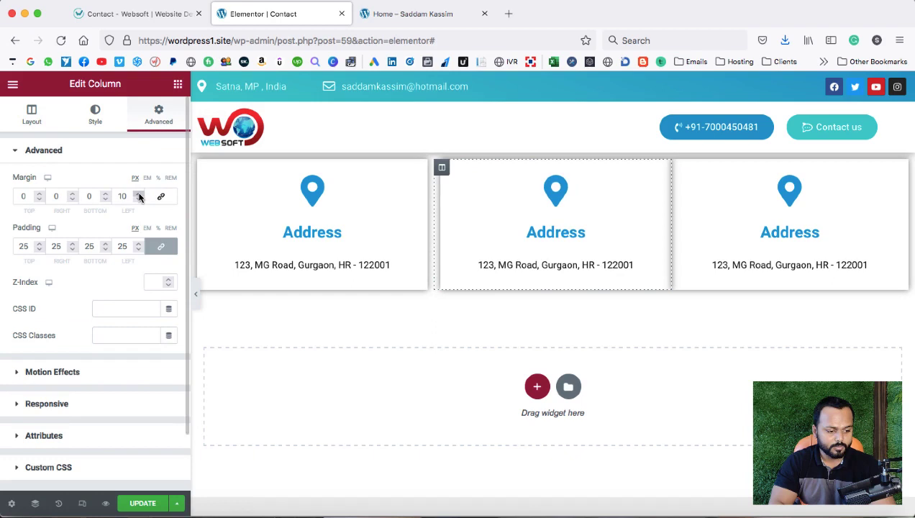
click(54, 196)
text(1)
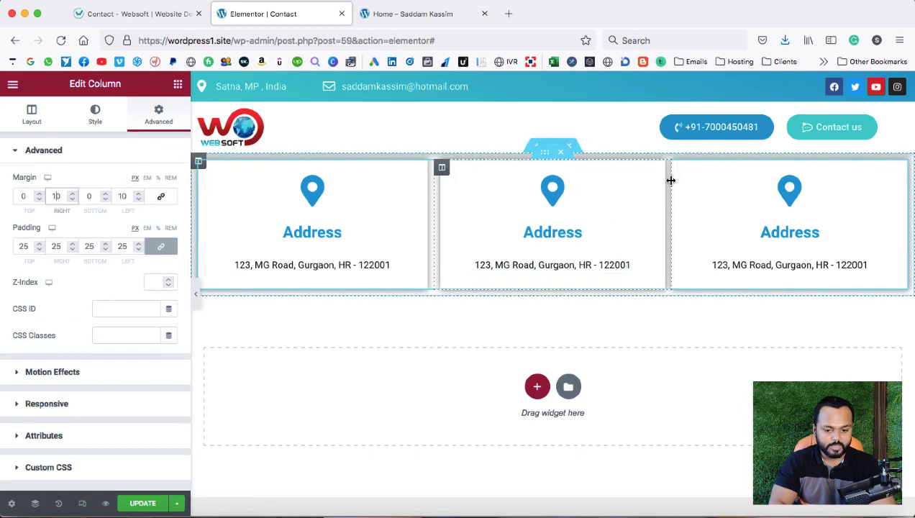
Unlink the third Address column's margins and adjust its left margin.
click(674, 183)
click(174, 124)
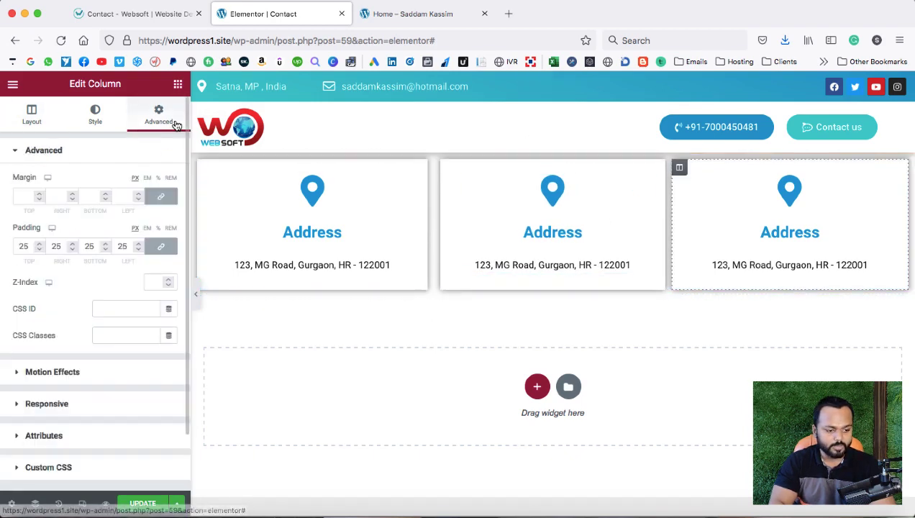
click(161, 195)
click(119, 196)
text(10)
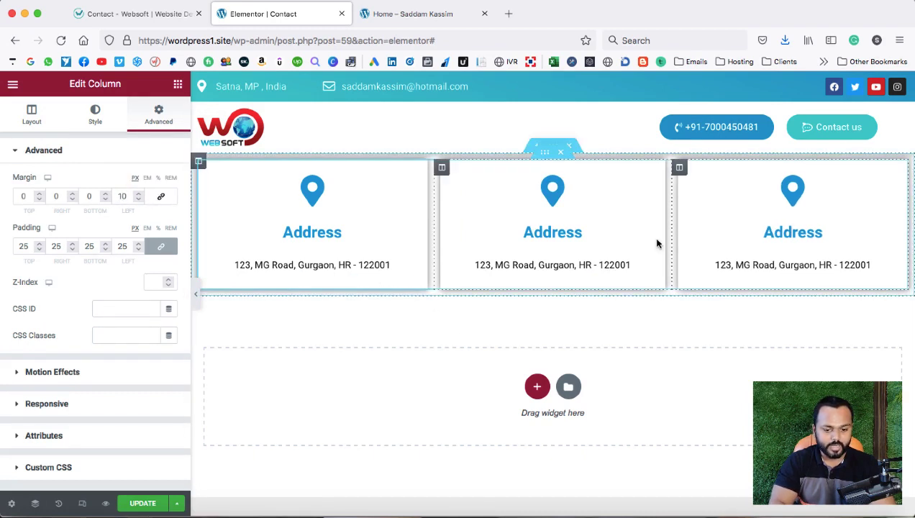
Give the card section a 21 px top margin.
click(554, 147)
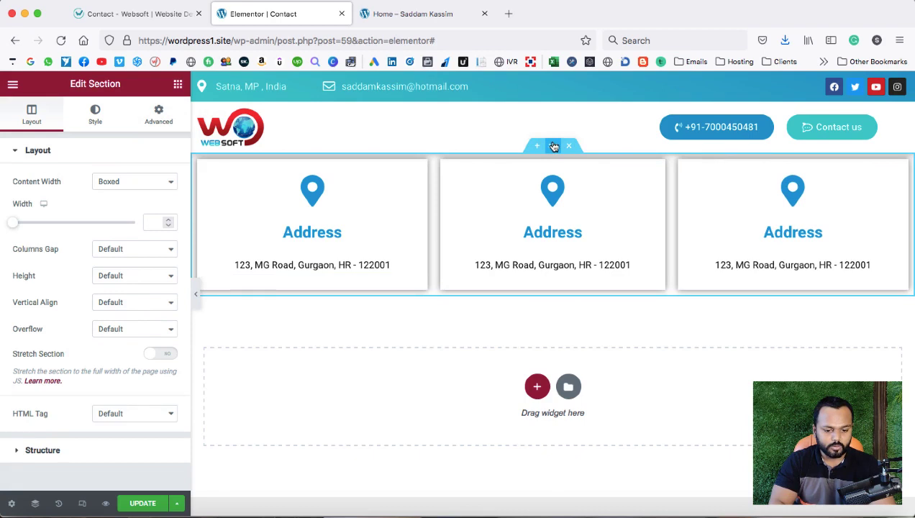
click(158, 115)
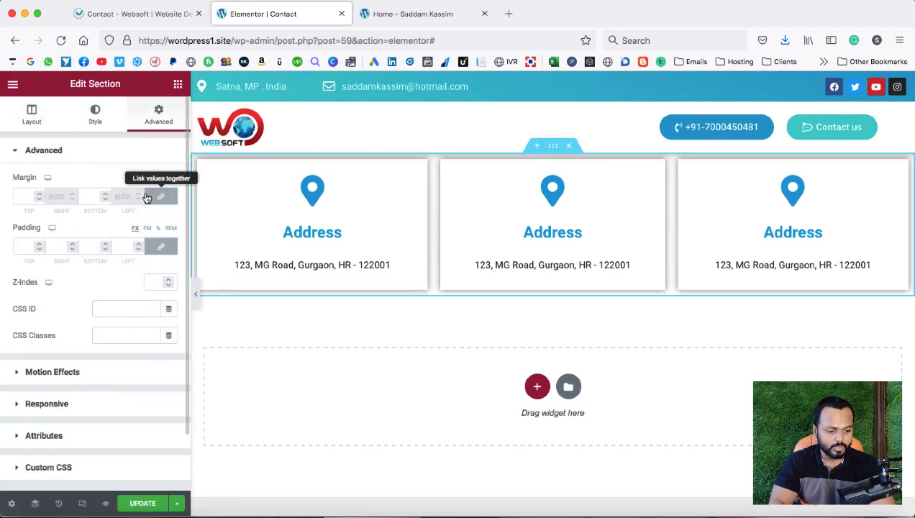
drag(39, 194, 39, 196)
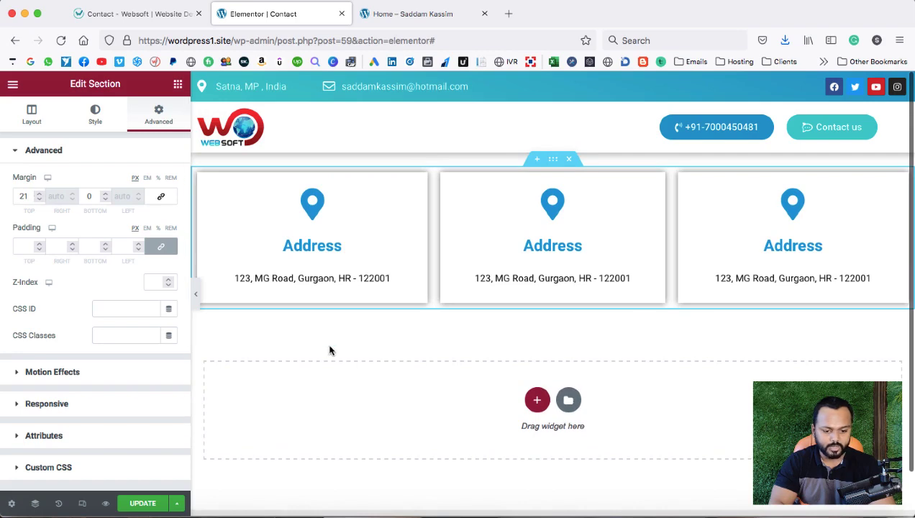
click(558, 214)
Give the middle card a ringing phone icon, the title 'Phone' and a phone number.
click(58, 250)
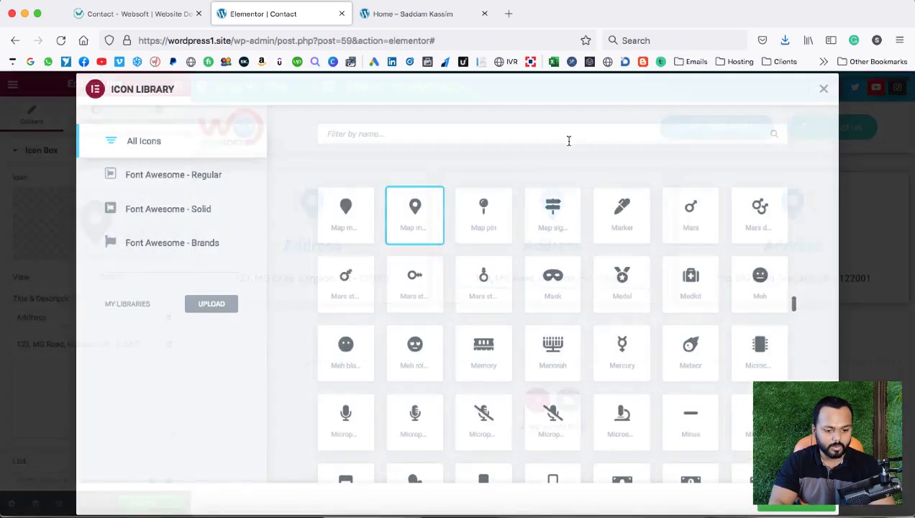
text(phone)
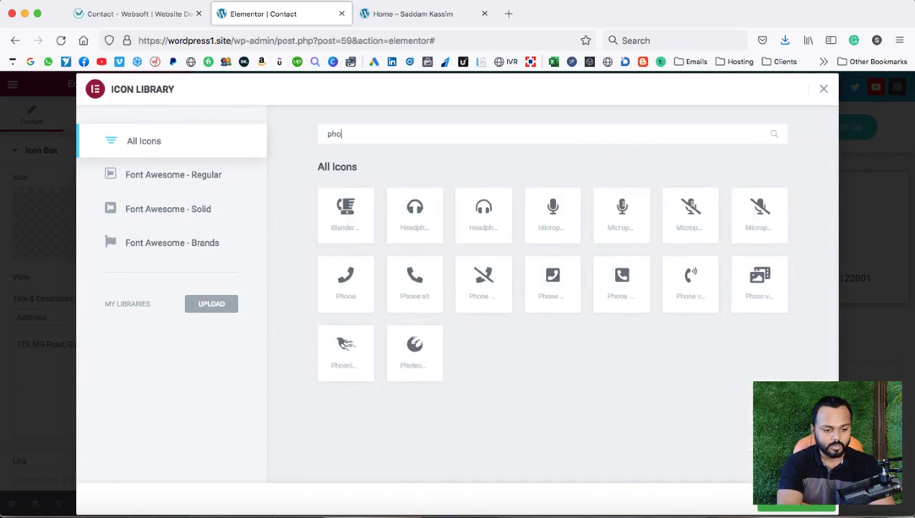
click(691, 281)
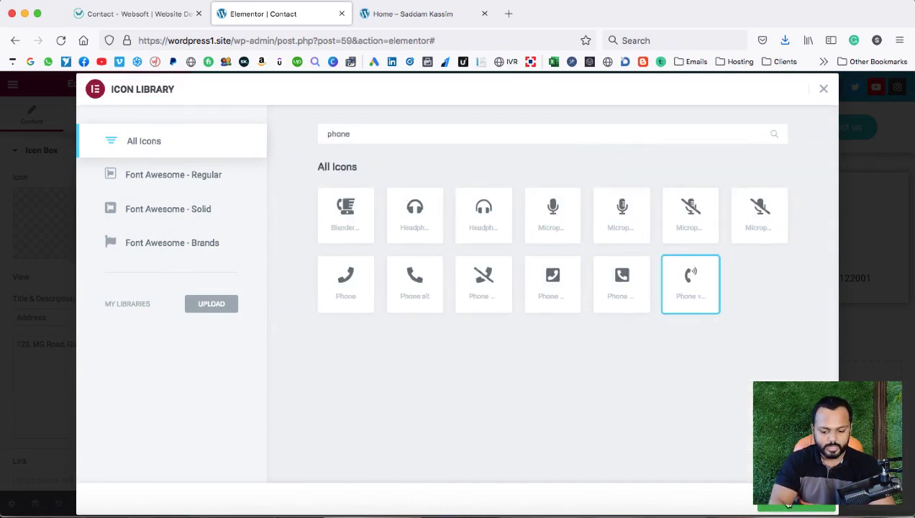
click(789, 506)
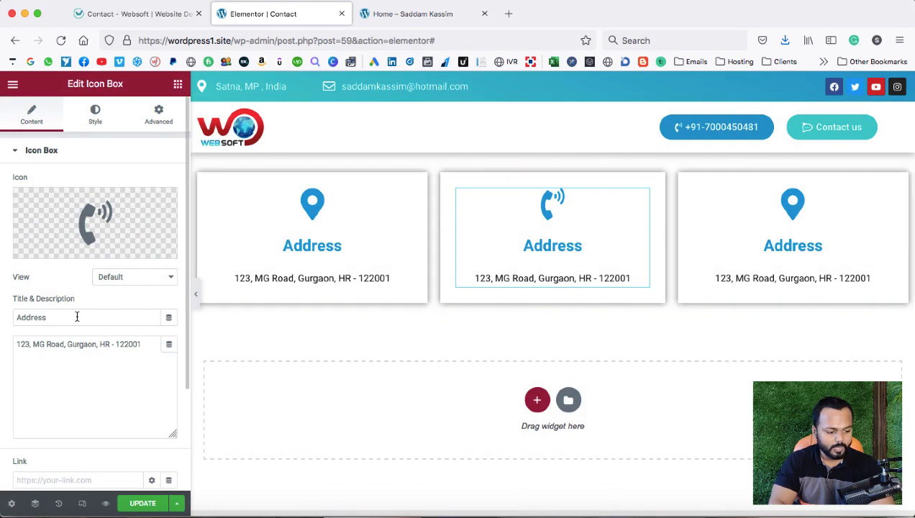
drag(77, 317, 1, 317)
text(Phone)
key(Tab)
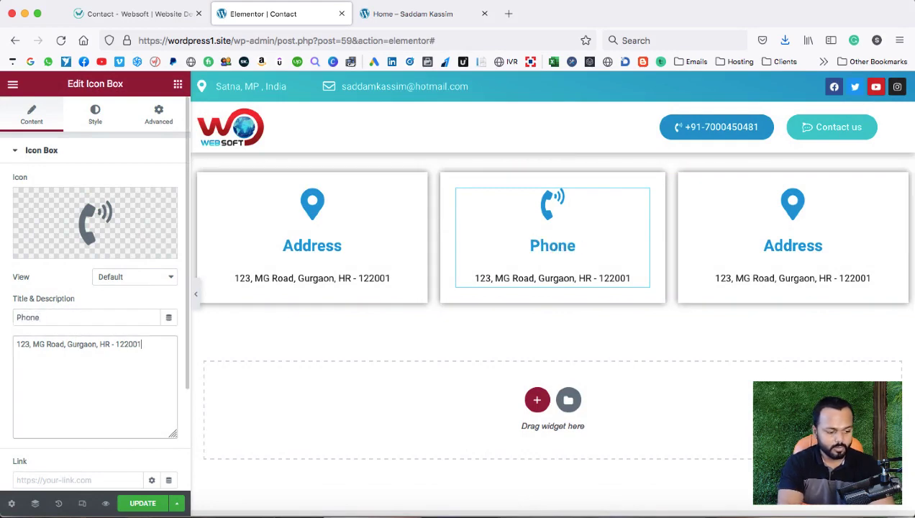
key(ctrl+a)
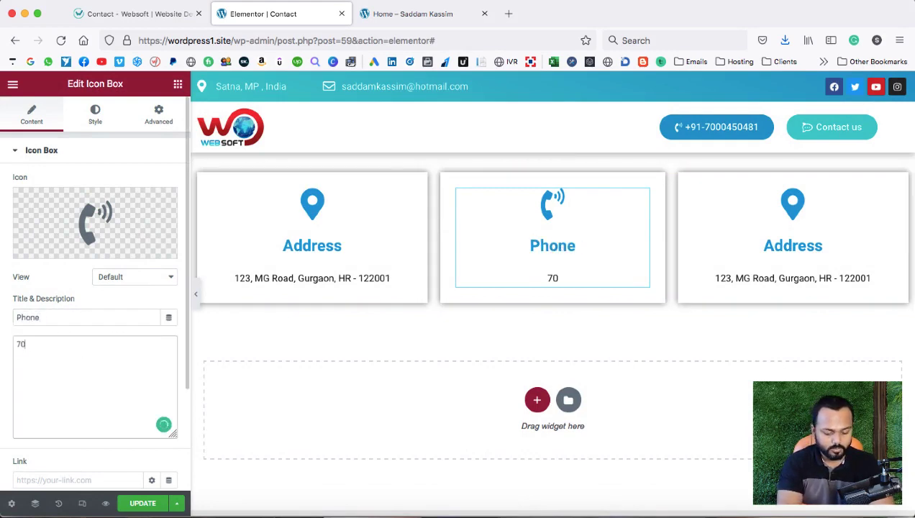
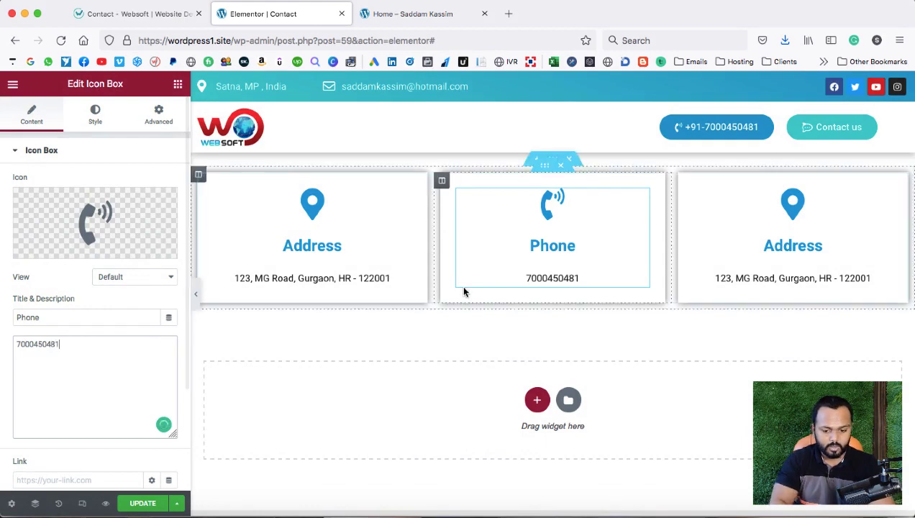
Give the third card an envelope icon, the title 'Email' and an e-mail address.
click(794, 202)
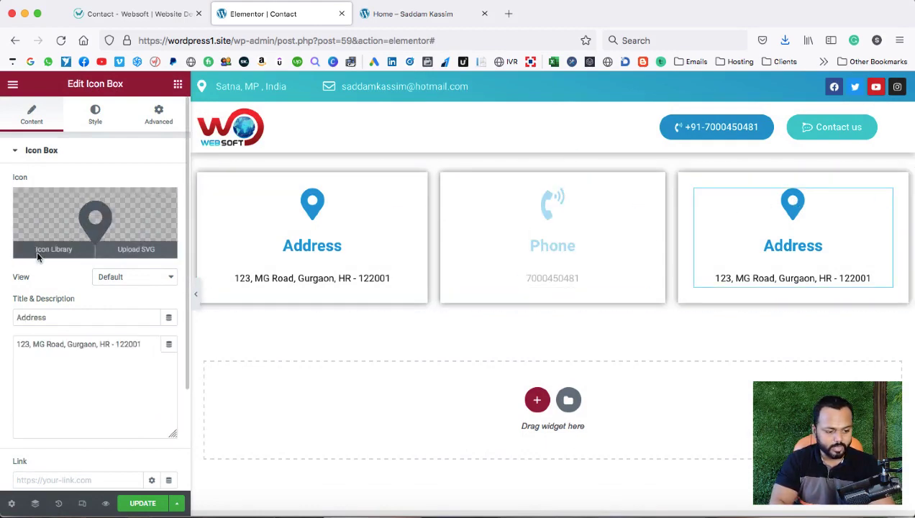
click(39, 250)
text(enve)
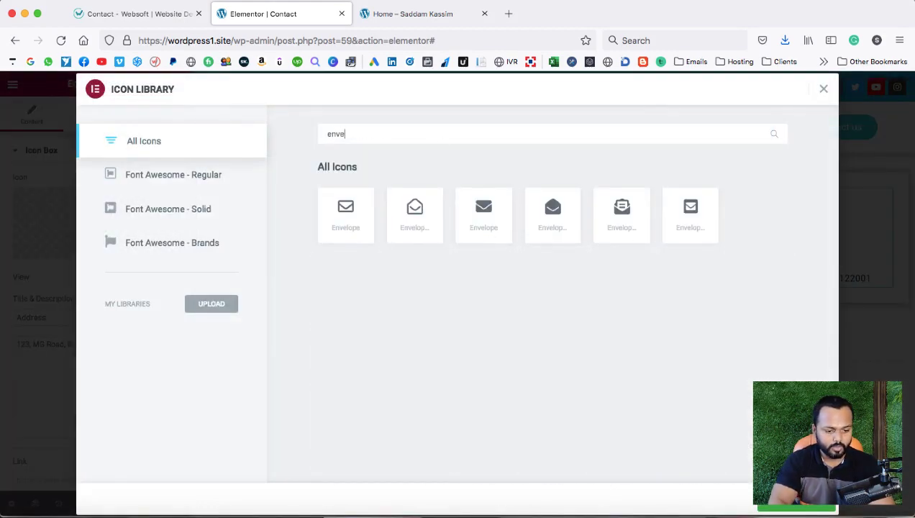
click(345, 212)
click(796, 505)
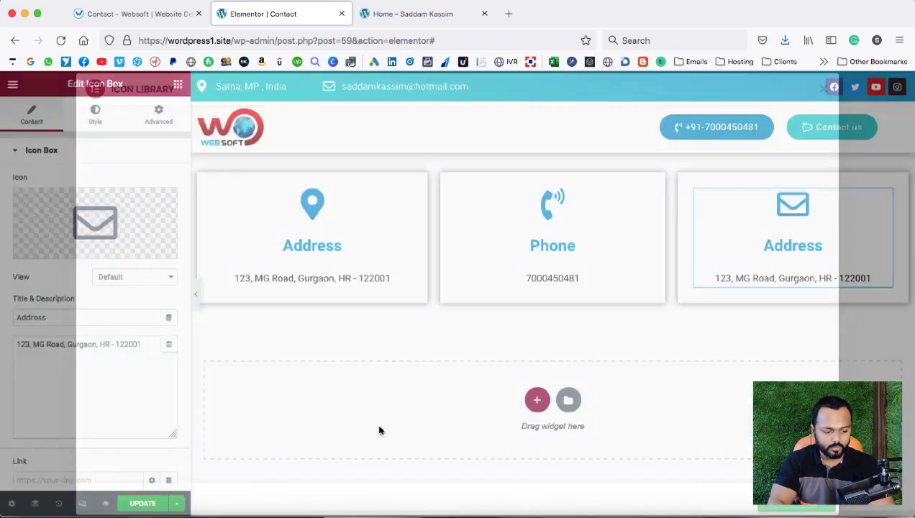
double_click(43, 318)
text(Email)
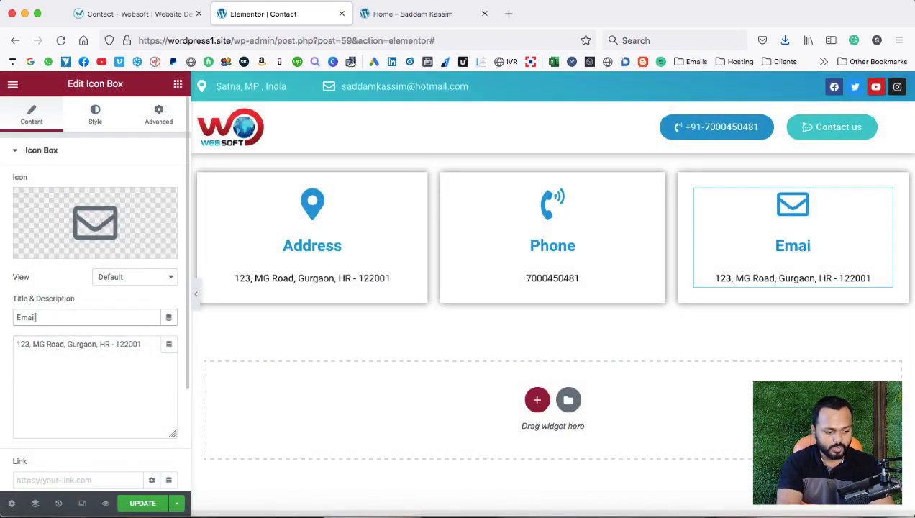
key(Tab)
key(super+a)
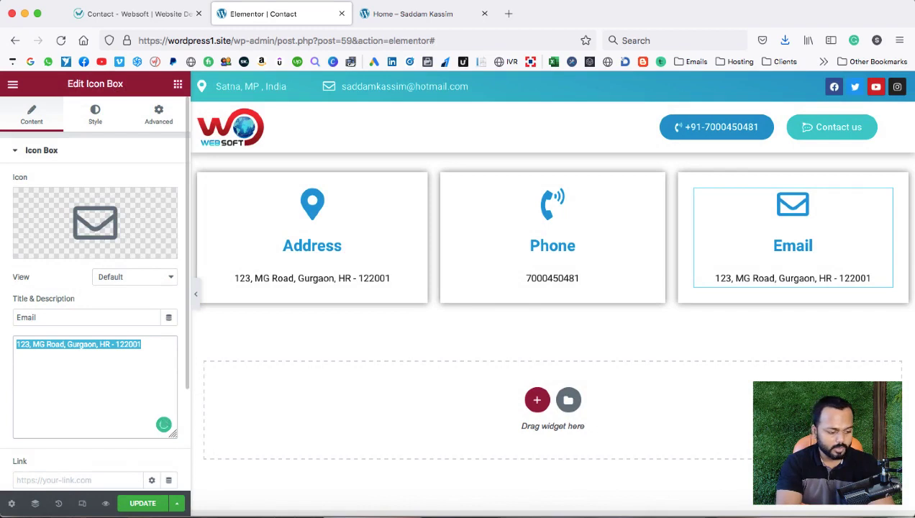
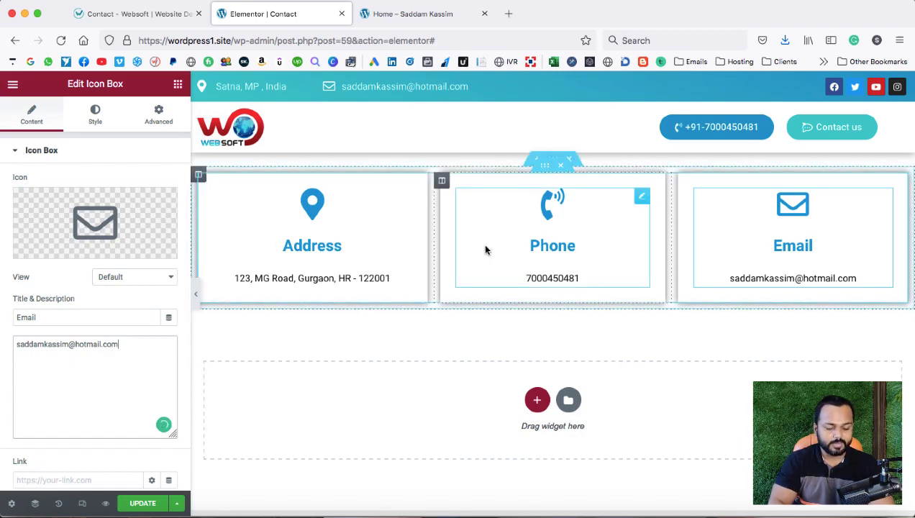
scroll(481, 243, down, 2)
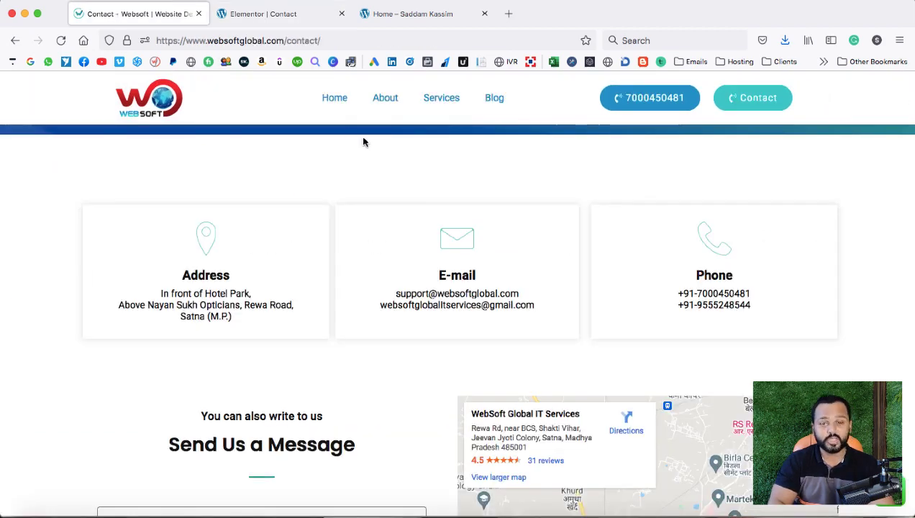
scroll(363, 141, down, 3)
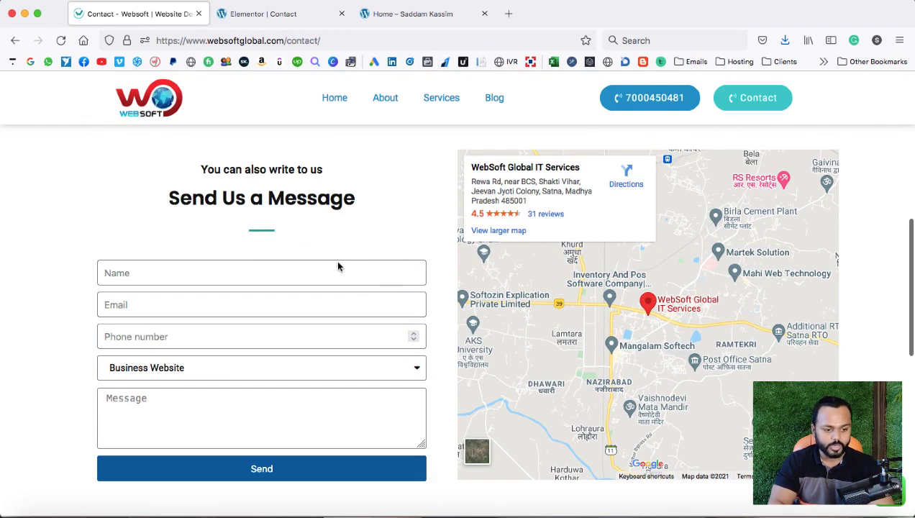
click(268, 15)
scroll(419, 256, down, 1)
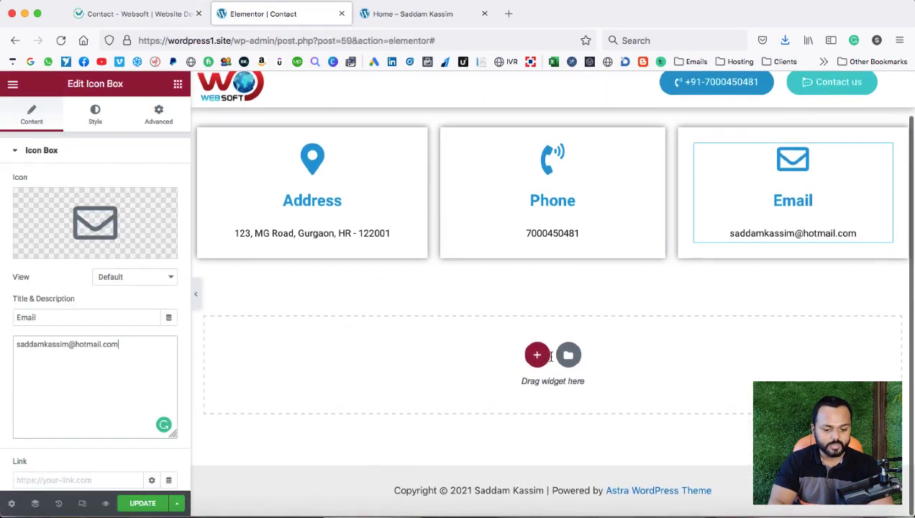
Add a one-column section below the cards with a 50 px top margin.
click(535, 365)
click(384, 387)
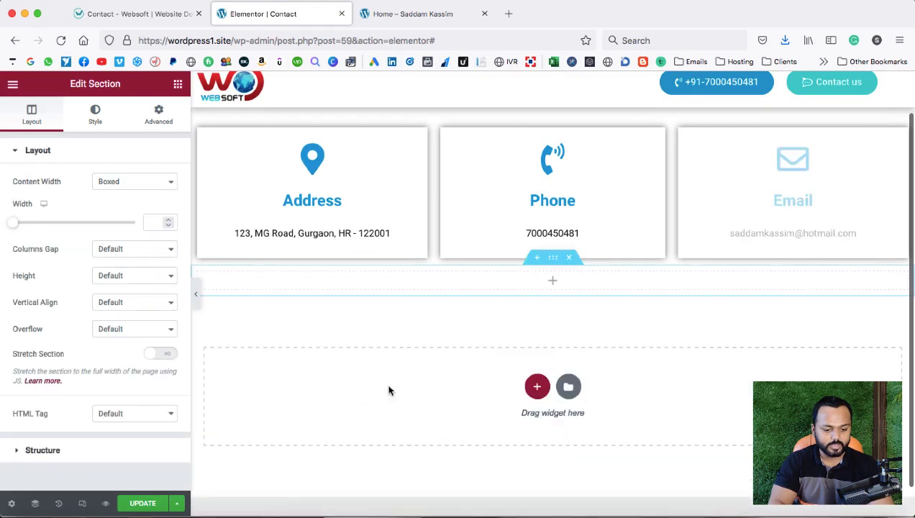
click(149, 115)
click(27, 196)
text(50)
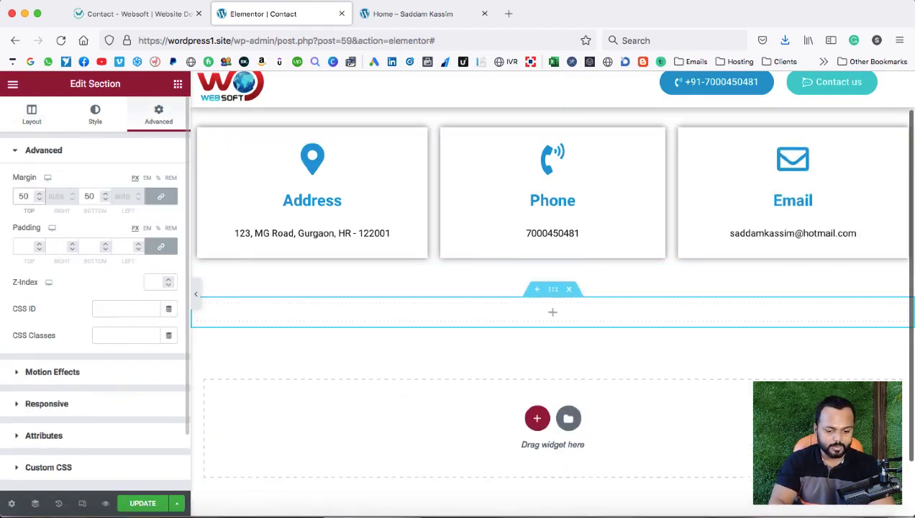
Place a two-column Inner Section in the new section, checking the reference page's layout.
click(552, 317)
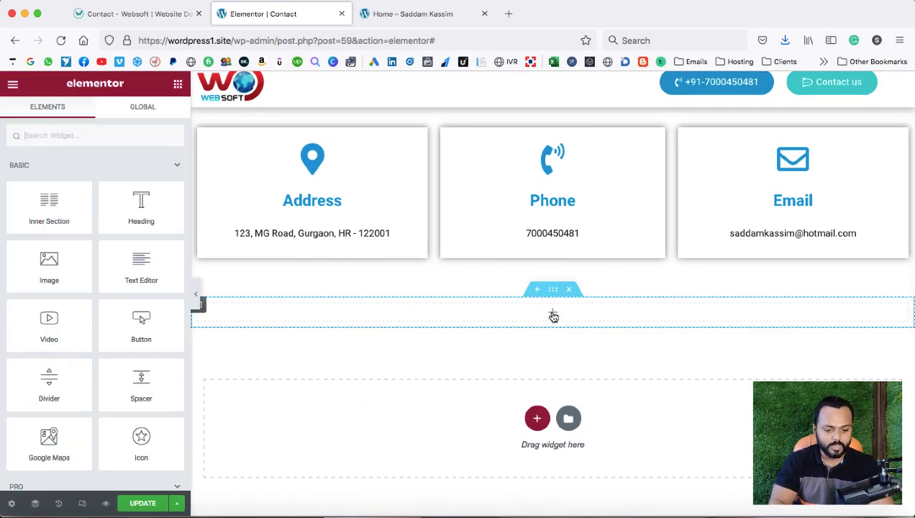
drag(49, 205, 340, 318)
click(157, 16)
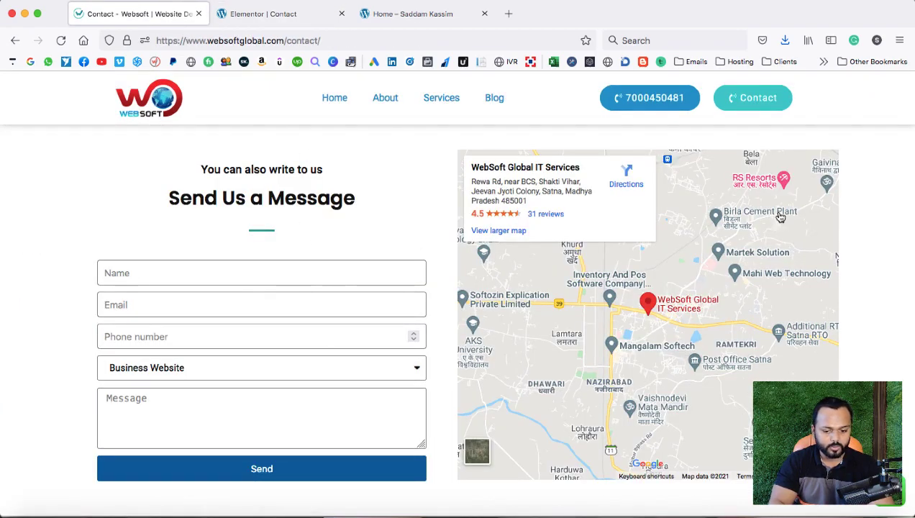
click(278, 15)
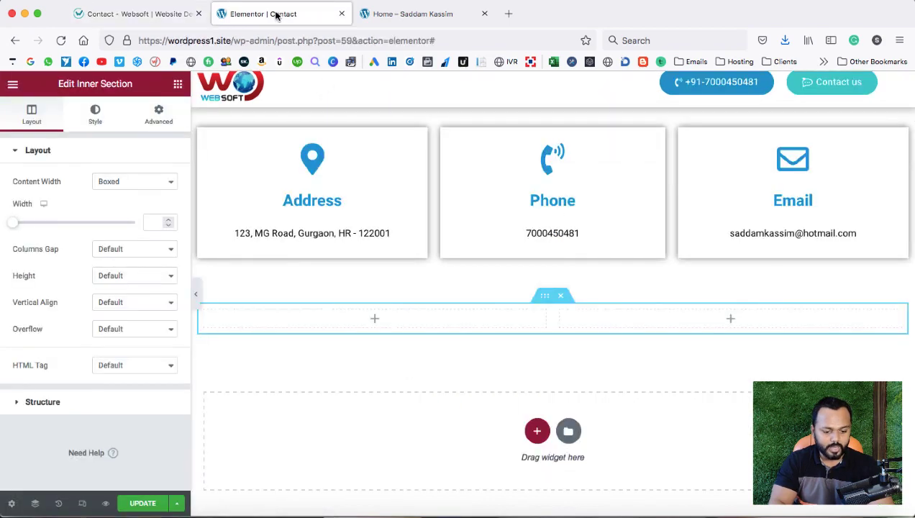
Drop a Form widget, found by searching 'form', into the left column.
click(374, 320)
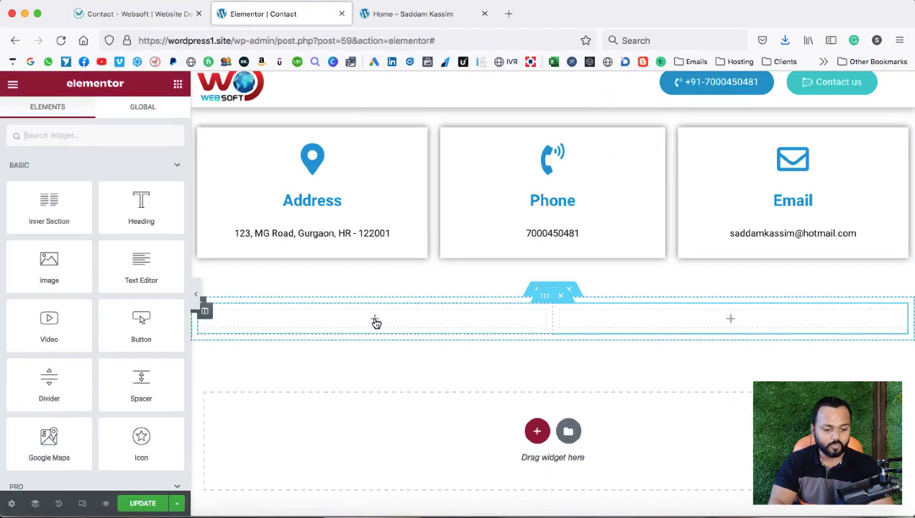
click(78, 136)
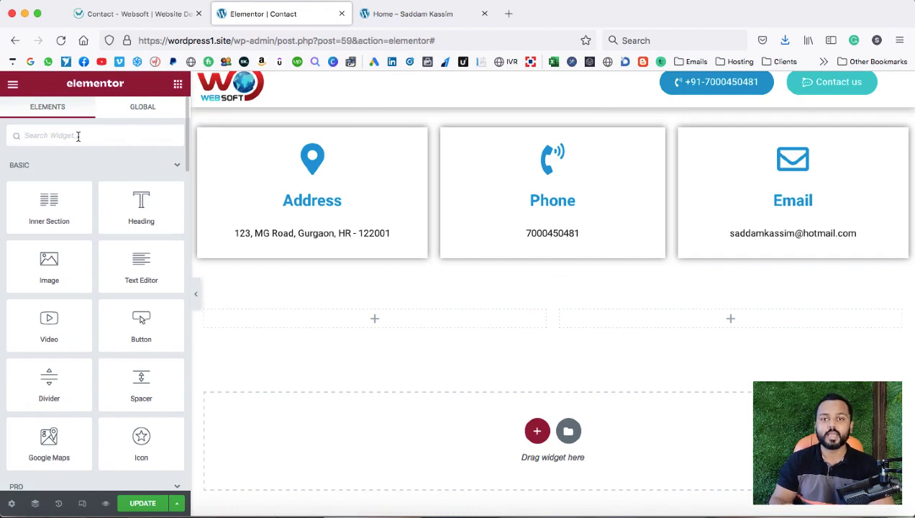
text(form)
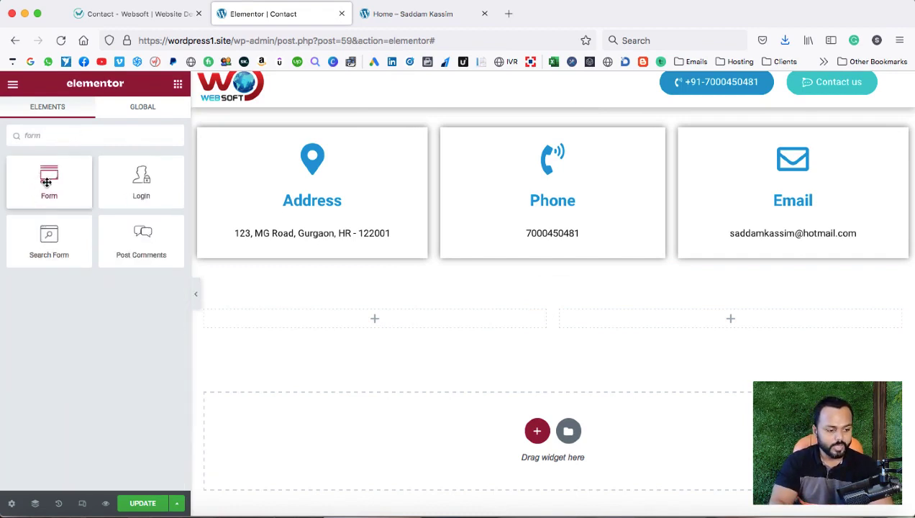
drag(40, 183, 292, 326)
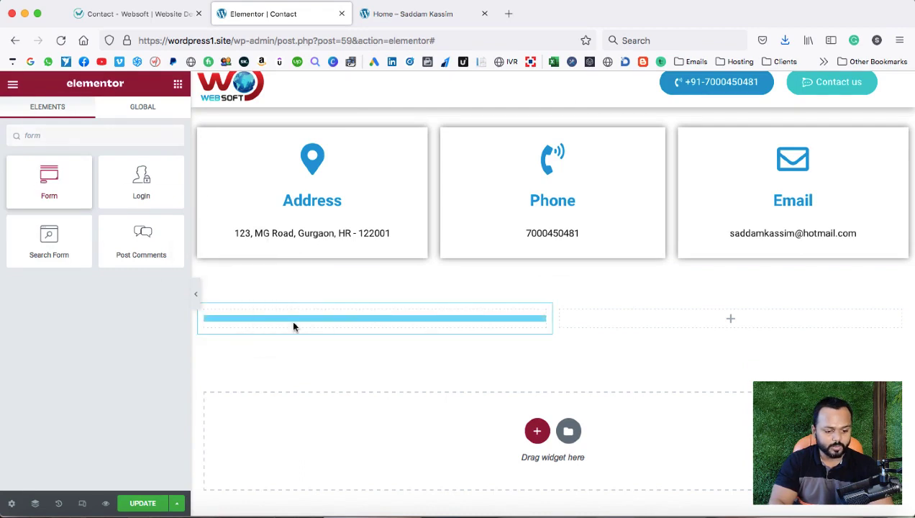
scroll(396, 299, down, 3)
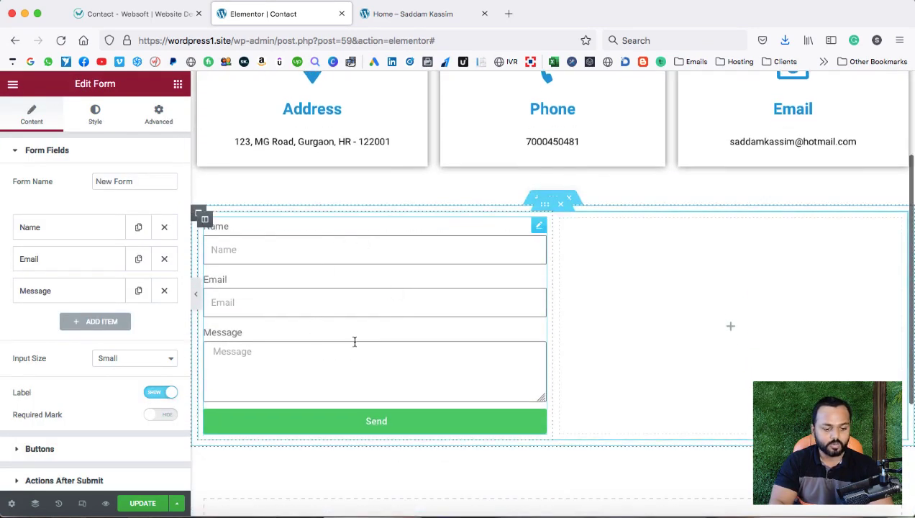
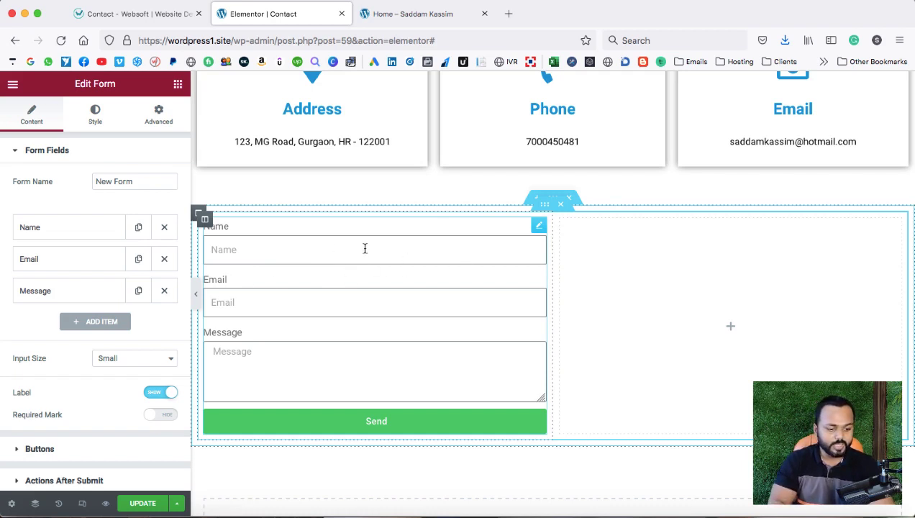
Open the form's Edit Form panel, review the Name, Email and Message items, and add Item #4.
right_click(539, 226)
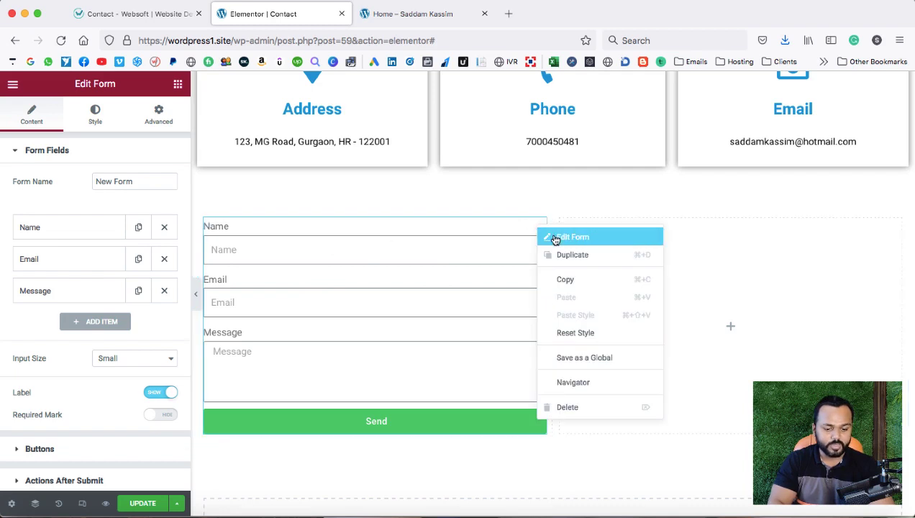
click(555, 238)
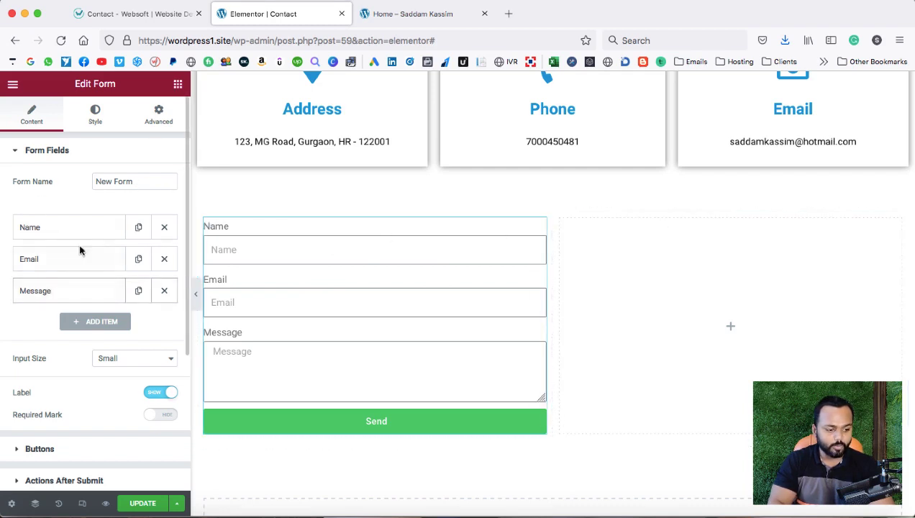
click(49, 230)
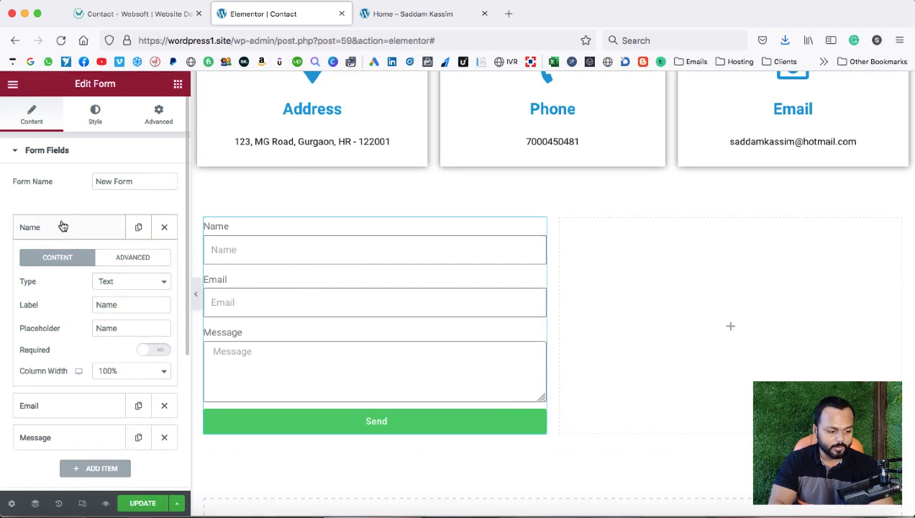
click(62, 227)
click(58, 261)
click(67, 262)
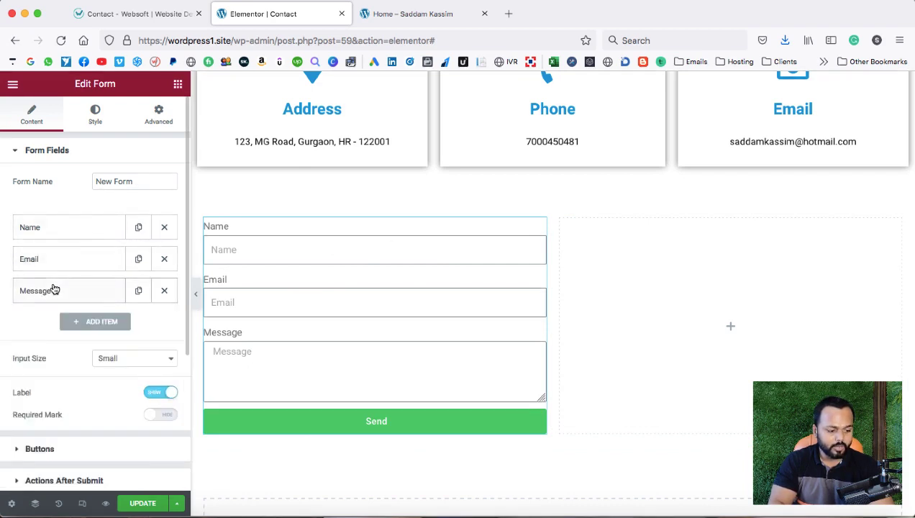
click(54, 290)
click(65, 292)
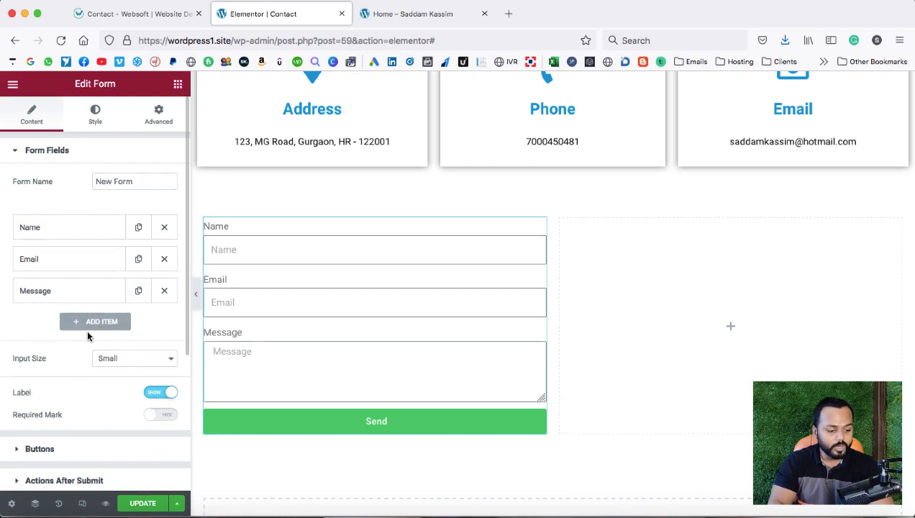
click(93, 323)
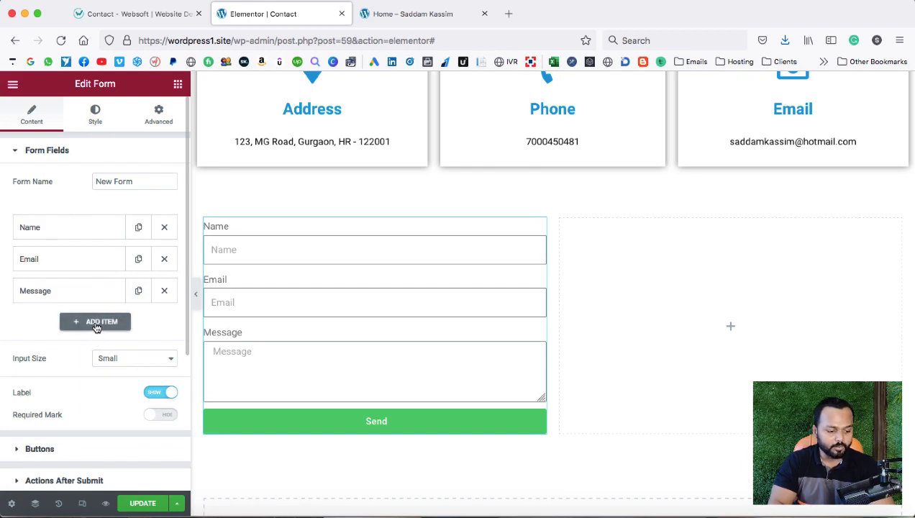
scroll(79, 330, down, 3)
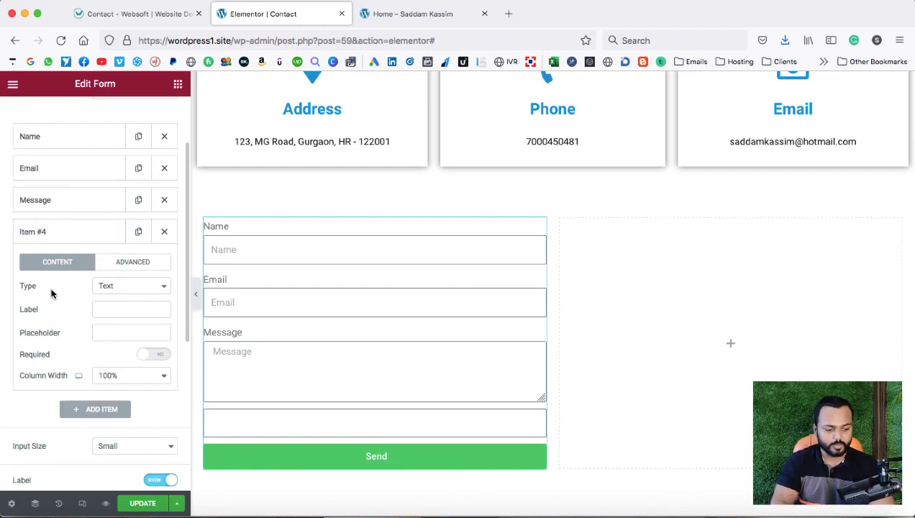
Make Item #4 a Number field labelled 'Phone' with placeholder 'Phone Number'.
click(110, 286)
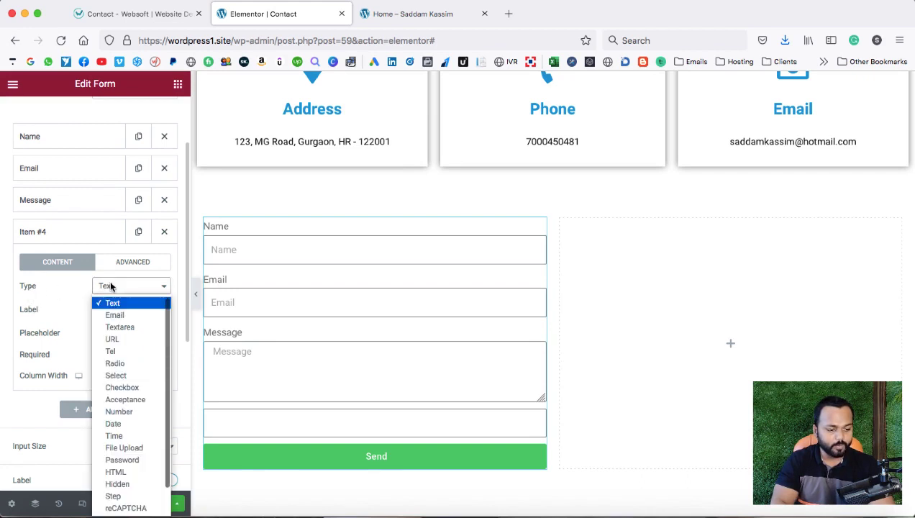
click(119, 412)
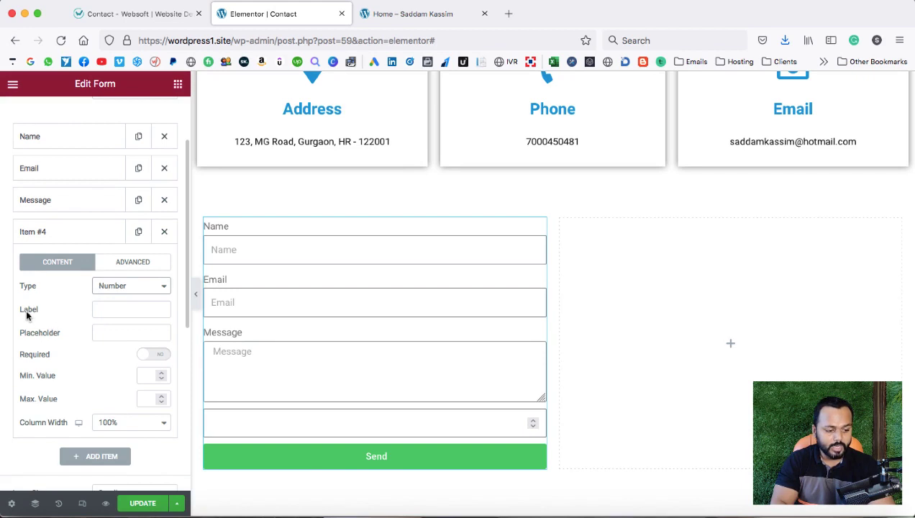
click(97, 308)
text(Pho)
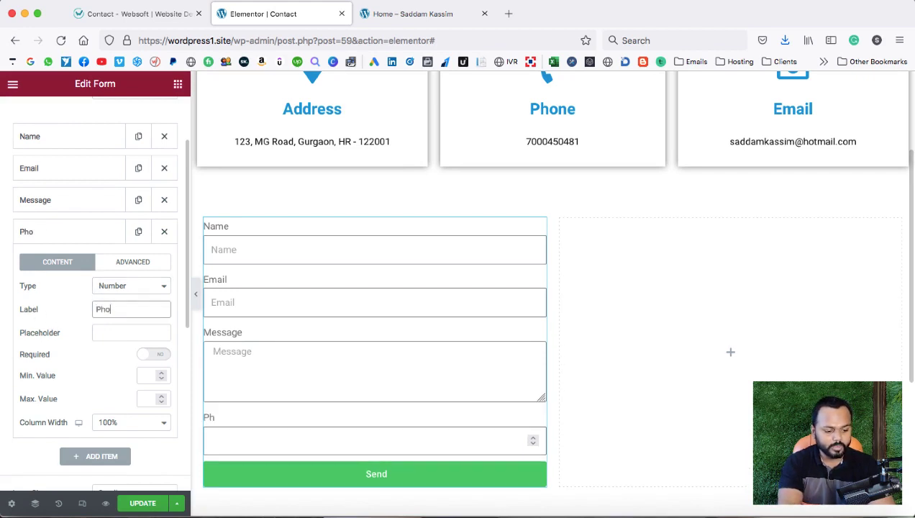
text(ne)
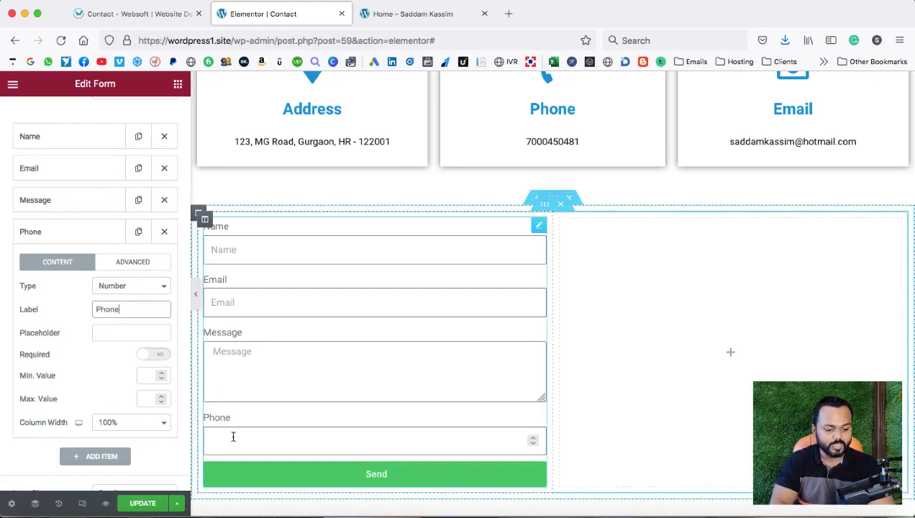
click(117, 333)
text(Phone Number)
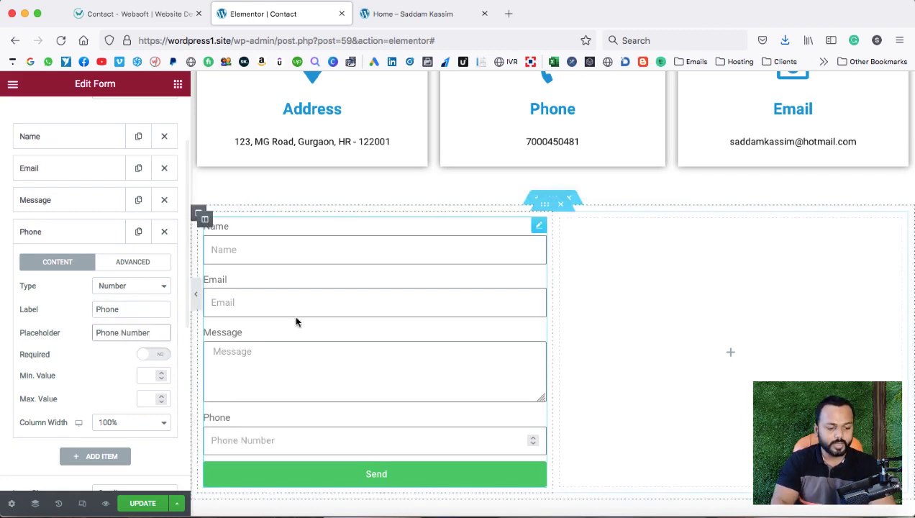
scroll(296, 318, down, 2)
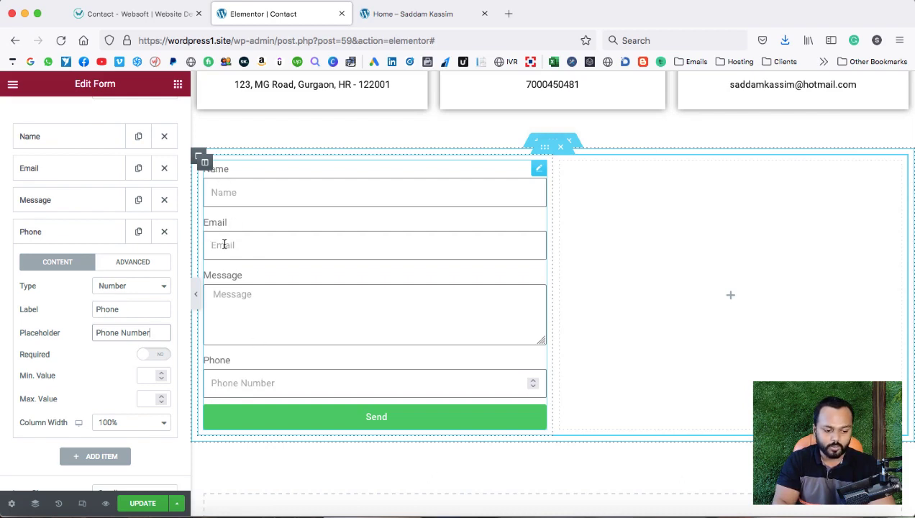
click(111, 237)
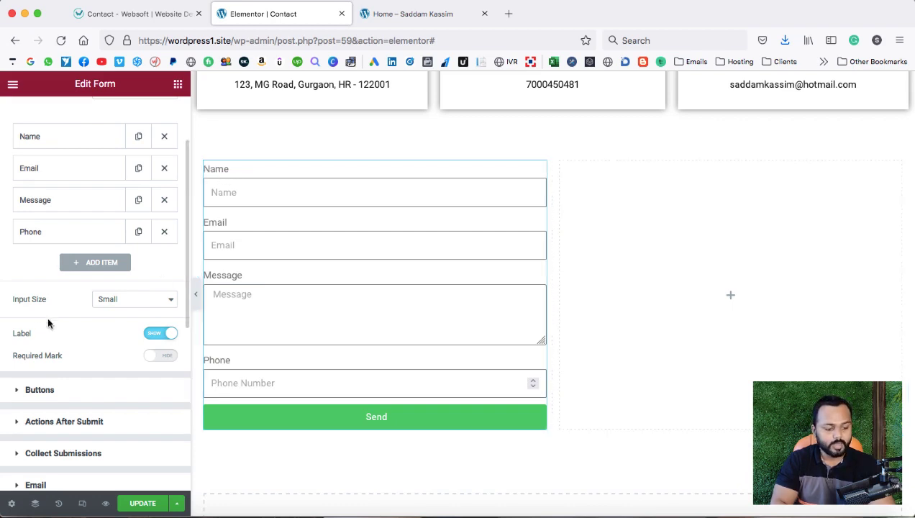
Set the Label option to Hide and move the Phone field above Message.
click(154, 335)
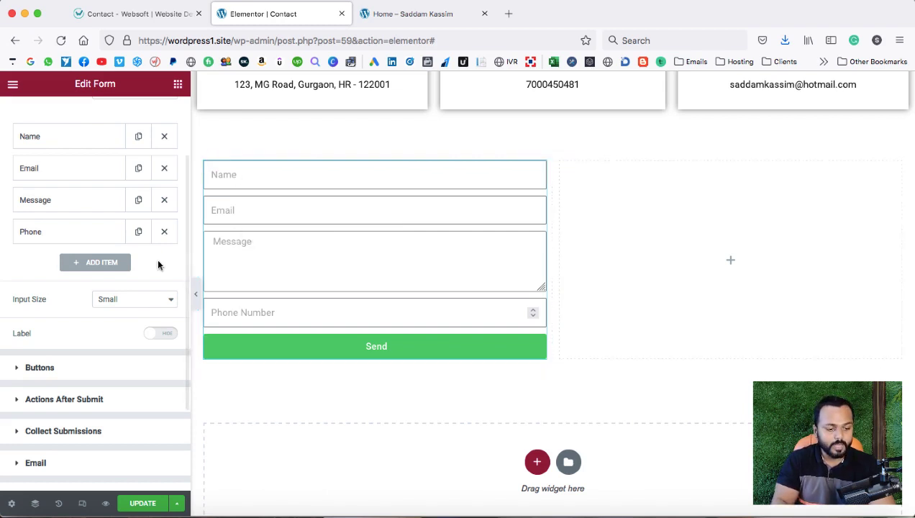
scroll(331, 280, up, 1)
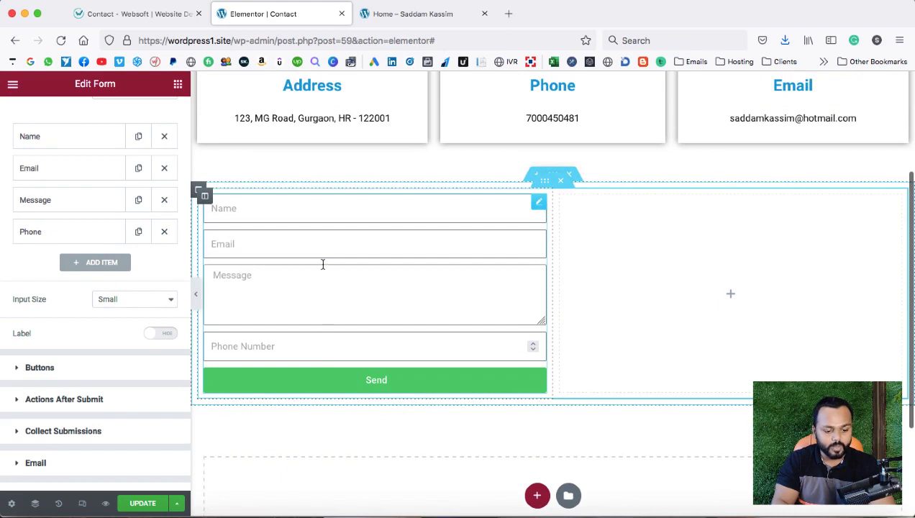
scroll(71, 296, up, 2)
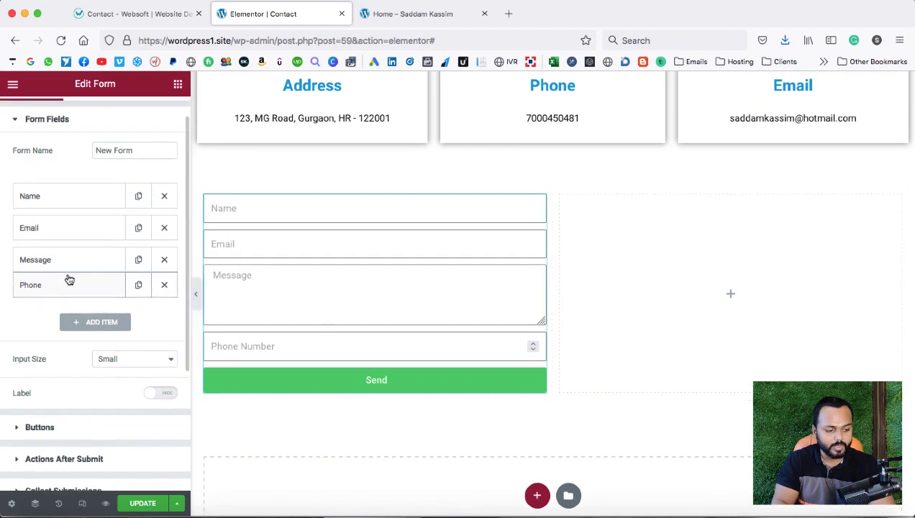
drag(69, 280, 67, 257)
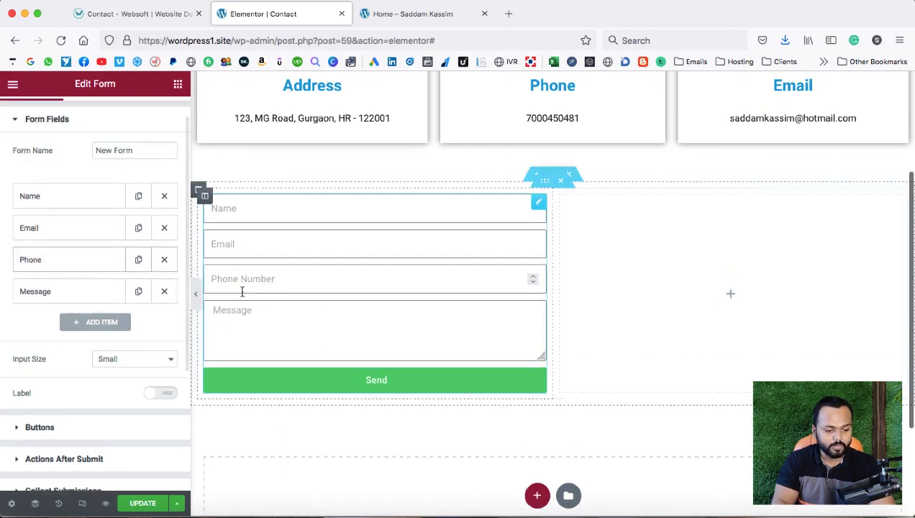
scroll(131, 359, down, 3)
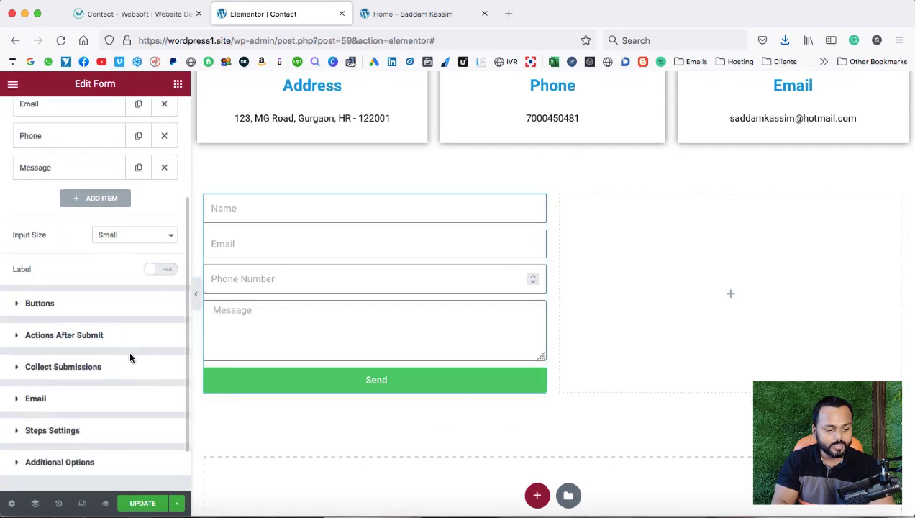
click(15, 303)
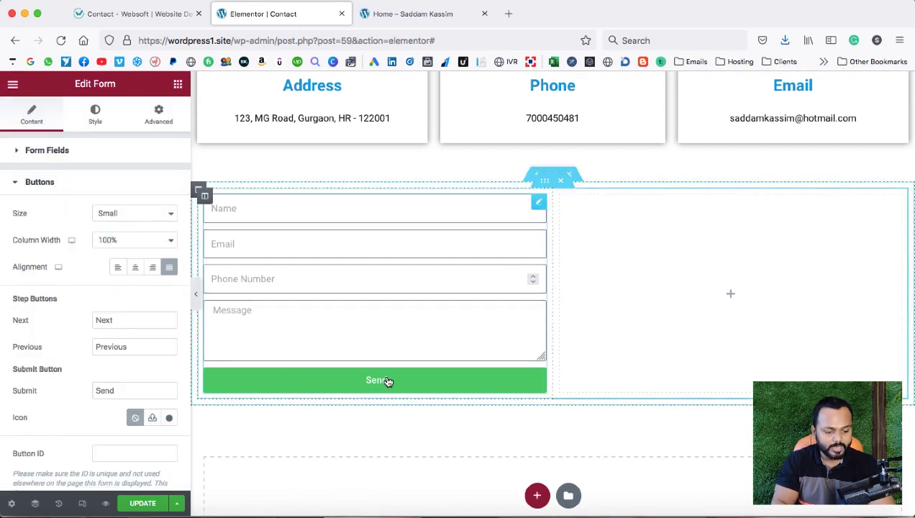
Change the submit button text from 'Send' to 'Send Inquiry'.
double_click(118, 389)
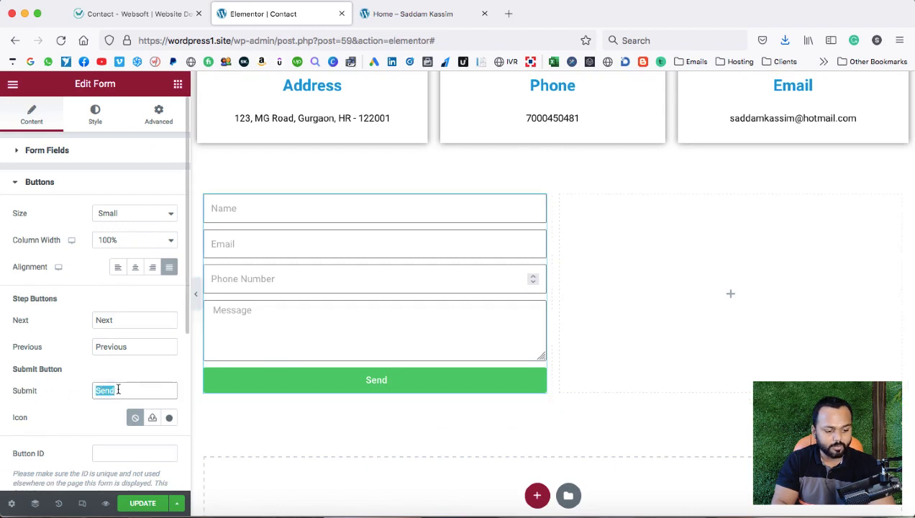
text(Send Inqui)
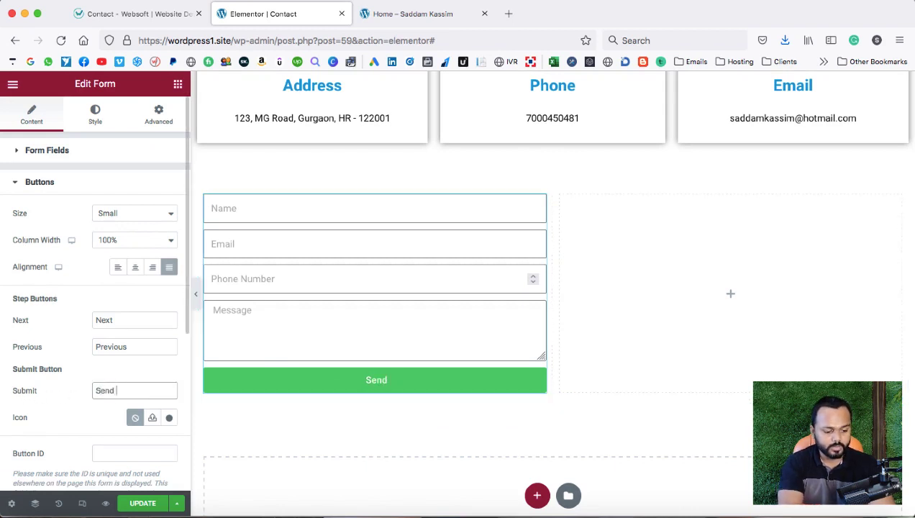
text(ry)
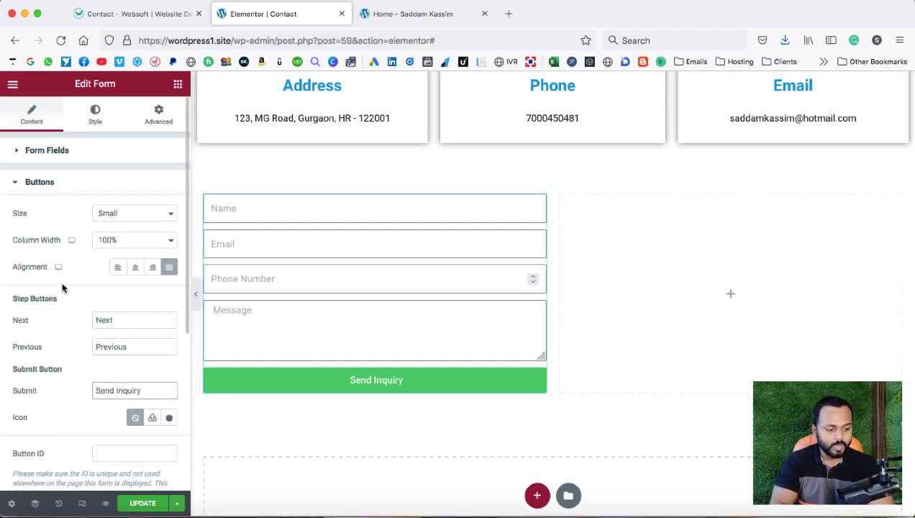
click(13, 183)
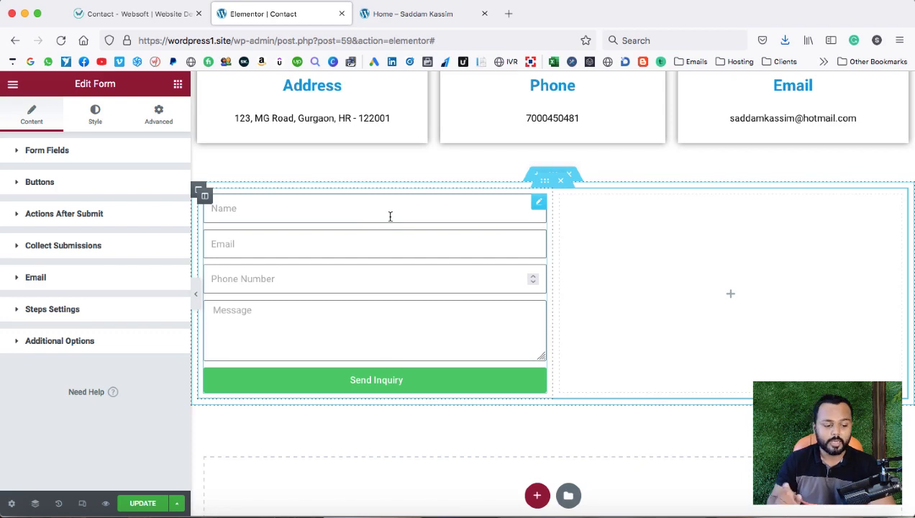
Check the Email section's To recipient, then switch to the live 'Contact - Websoft' page.
click(18, 279)
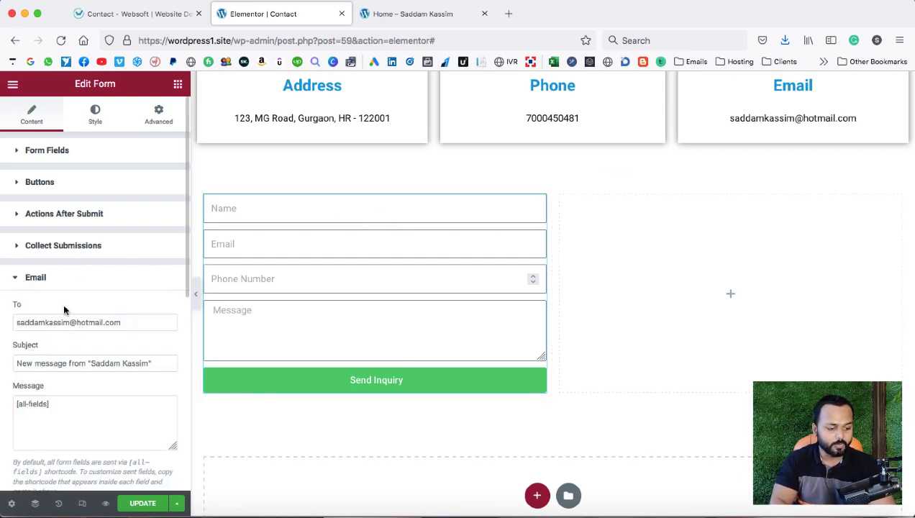
click(122, 322)
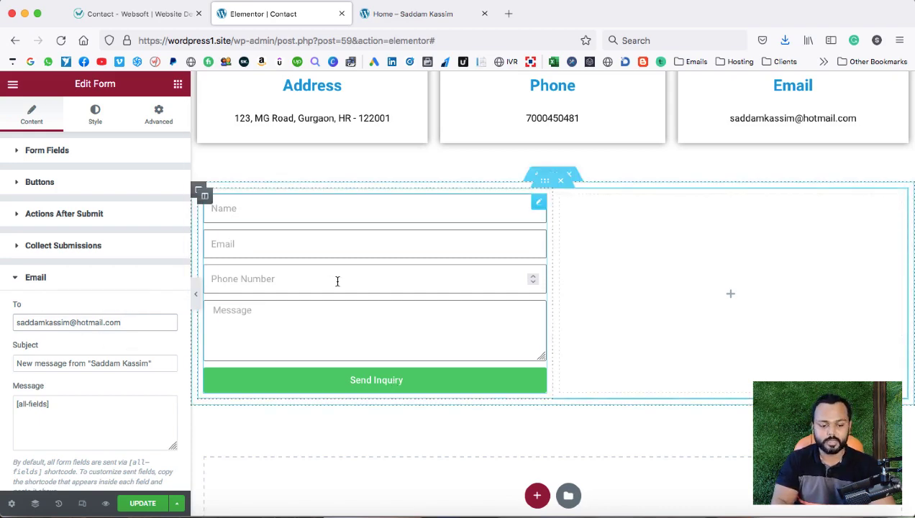
scroll(337, 280, up, 2)
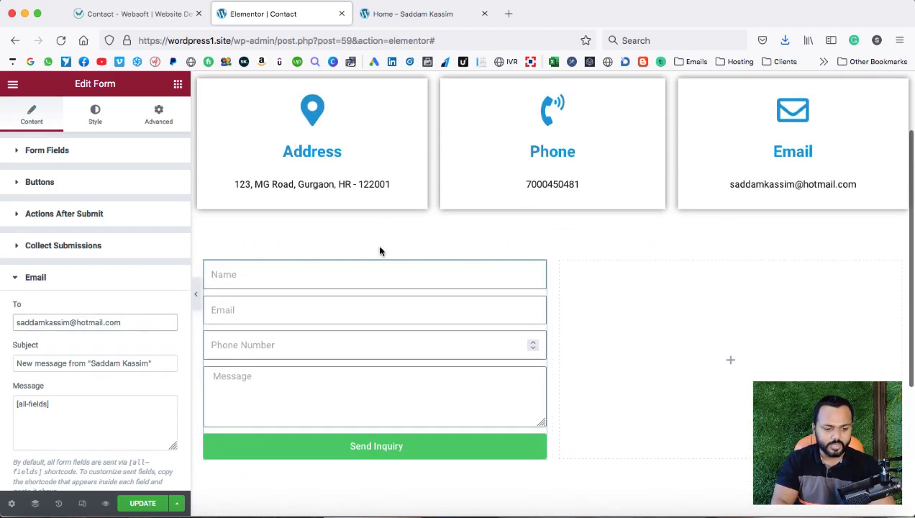
click(155, 20)
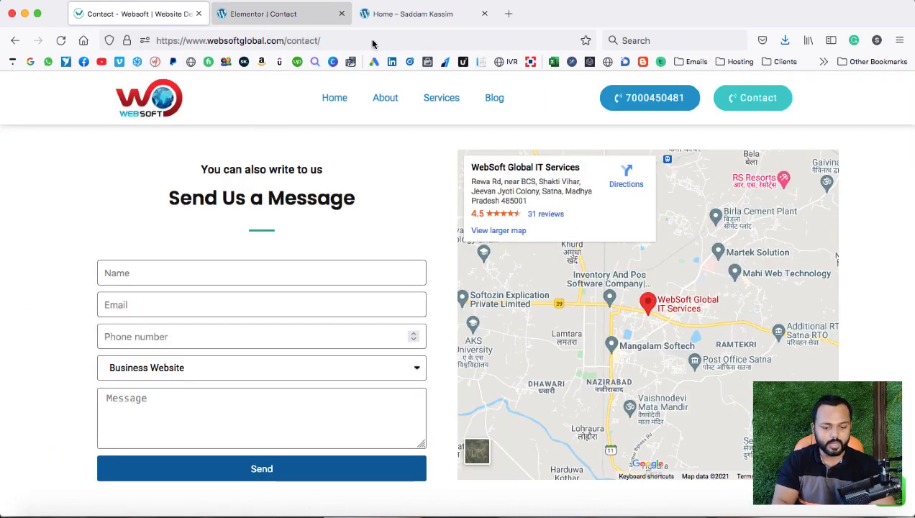
Pan the live page's embedded map, then load maps.google.com in a new tab.
drag(695, 242, 687, 263)
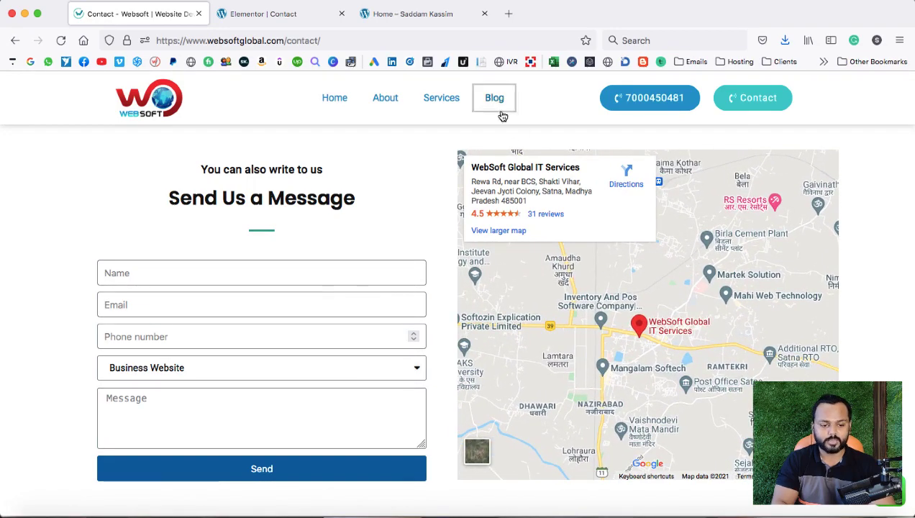
click(509, 14)
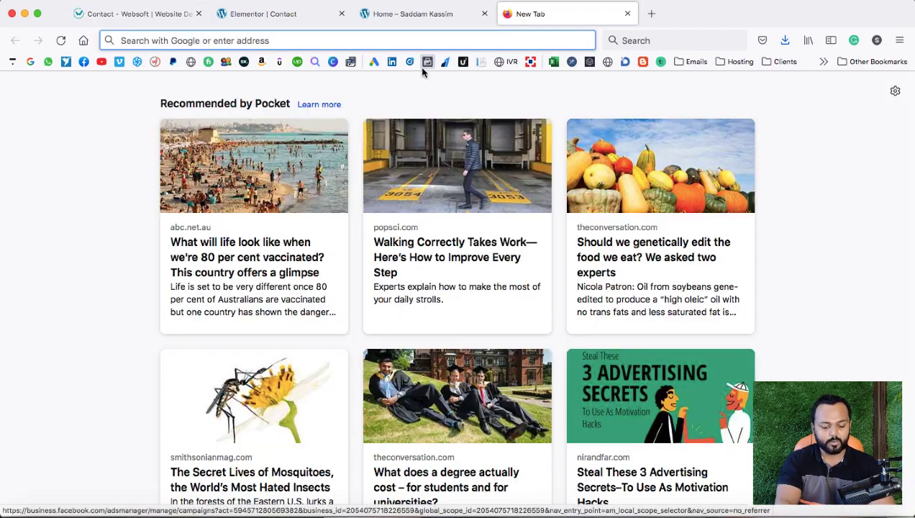
text(maps.google.com/)
key(Return)
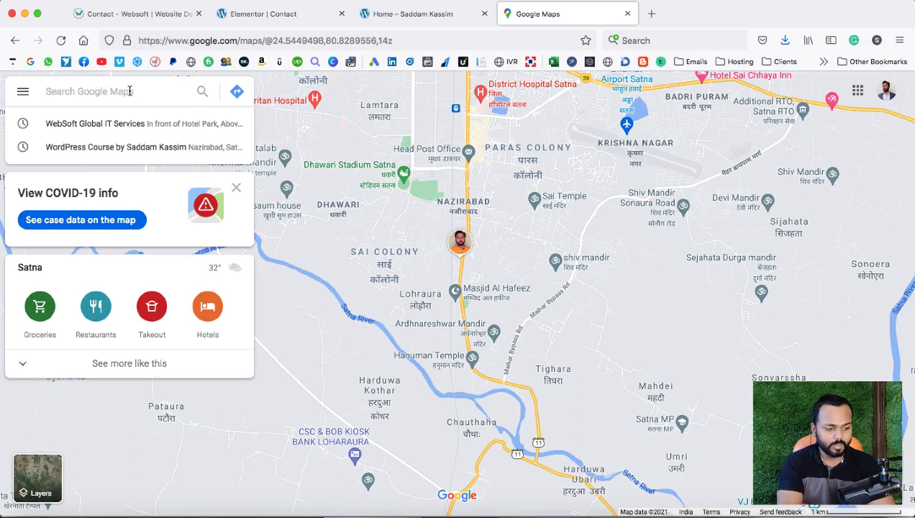
Search 'websoft solutions satna', clear the failed query, and open the WebSoft Global IT Services listing.
text(websoft)
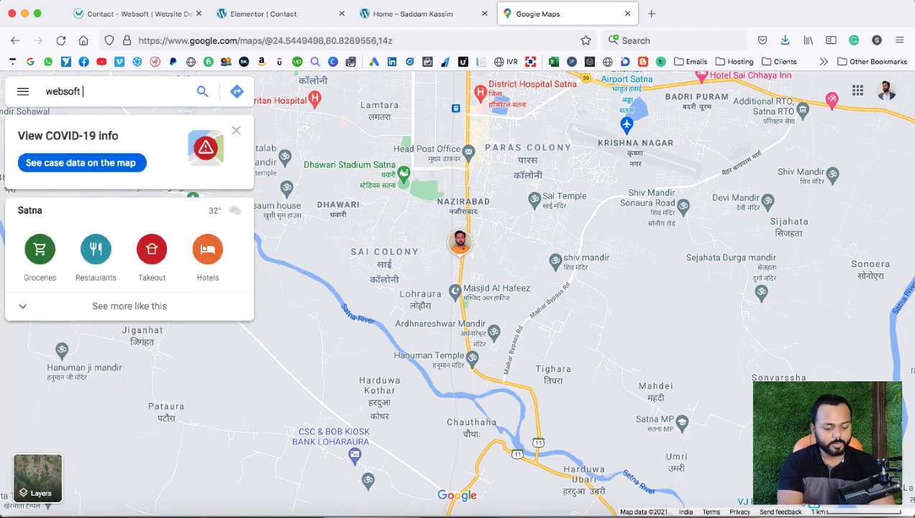
text( solutions)
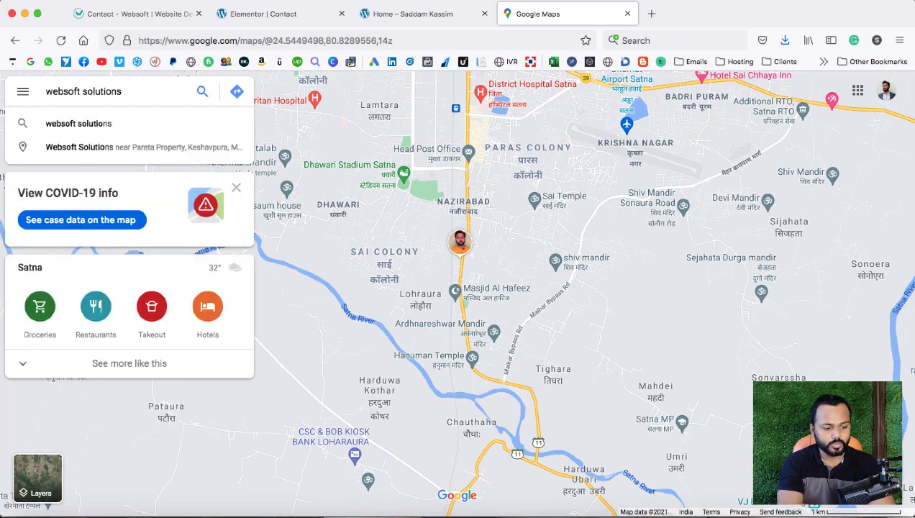
text( satna)
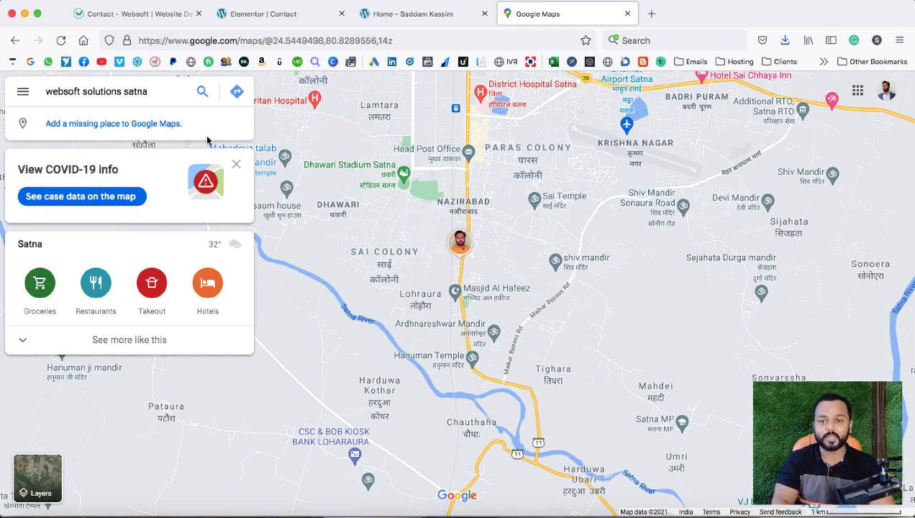
mouse_move(370, 189)
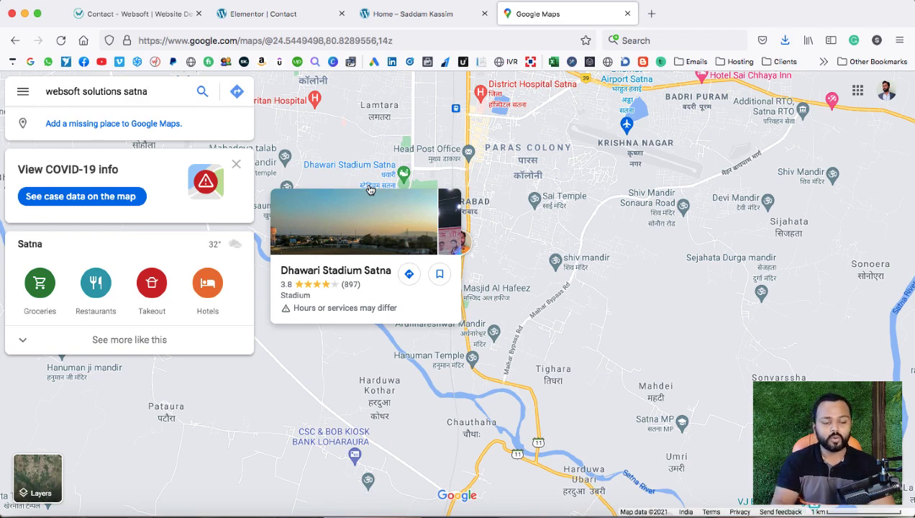
mouse_move(392, 169)
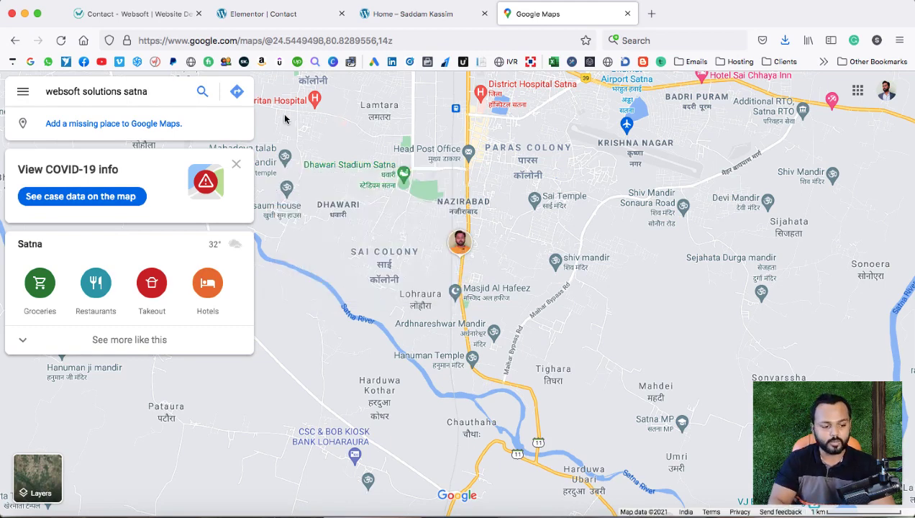
drag(153, 92, 45, 90)
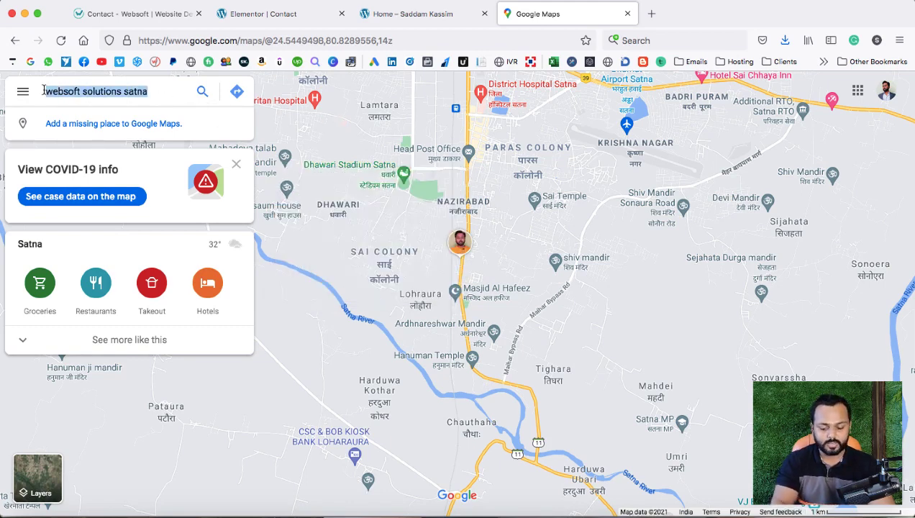
key(BackSpace)
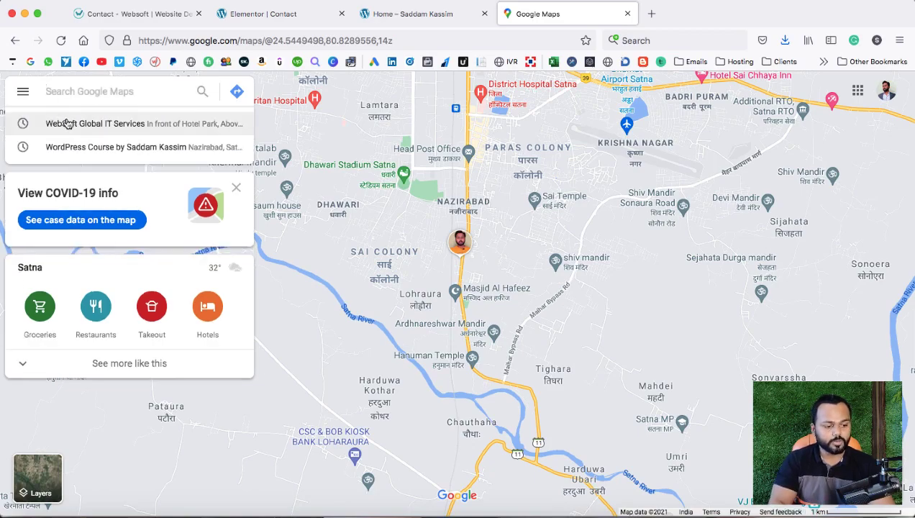
click(66, 122)
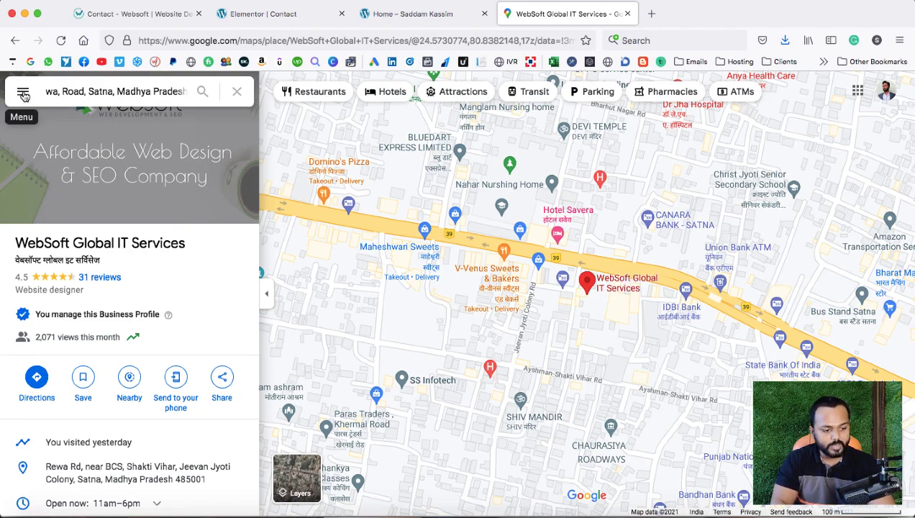
Copy the map's HTML from Share or embed map > Embed a map, then return to Elementor.
click(23, 94)
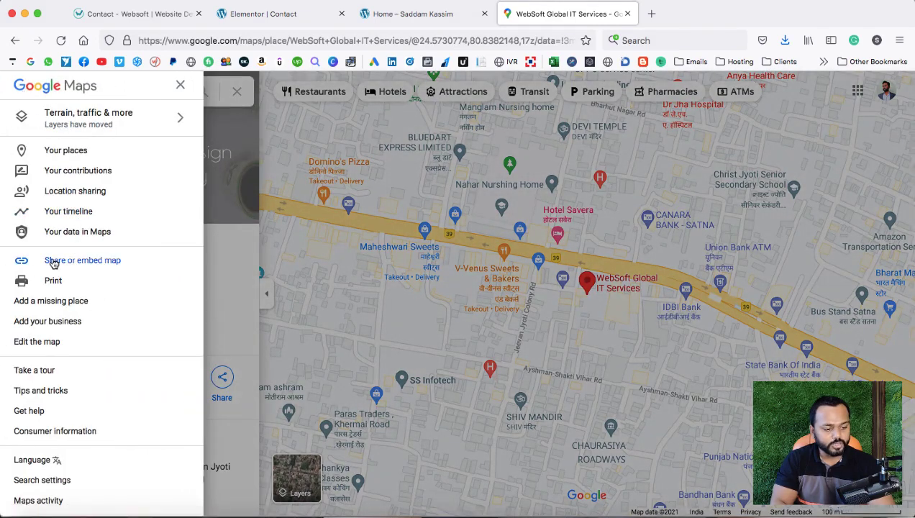
click(83, 261)
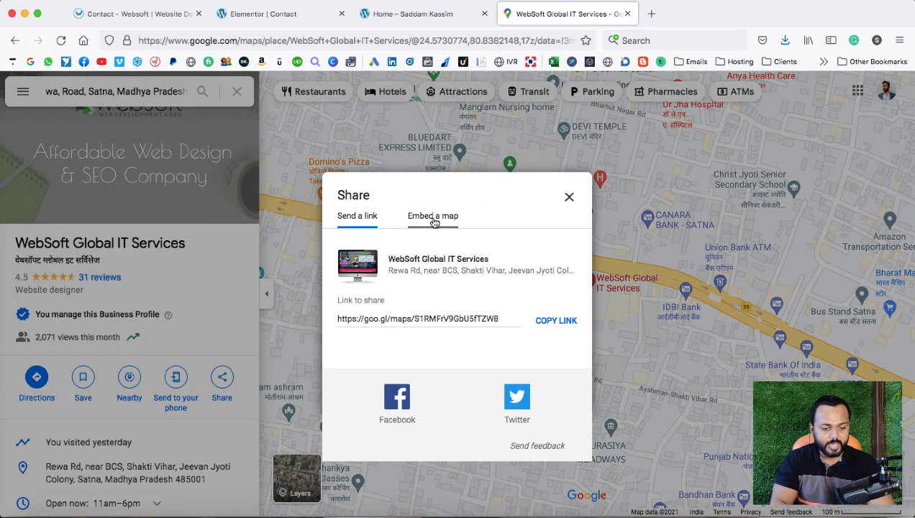
click(433, 218)
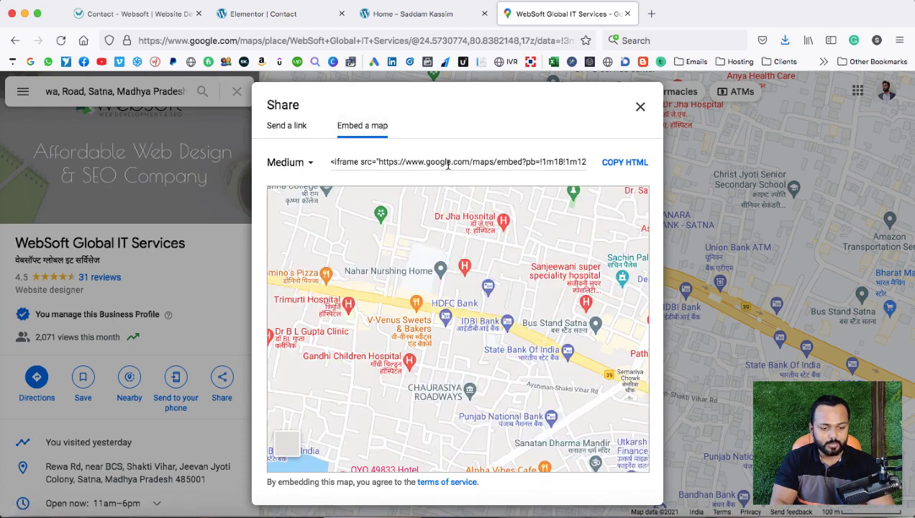
click(620, 164)
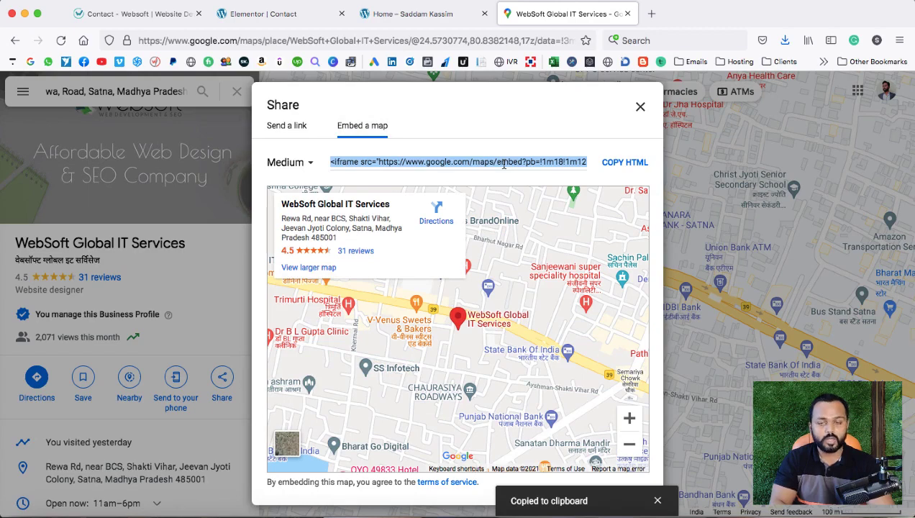
click(285, 15)
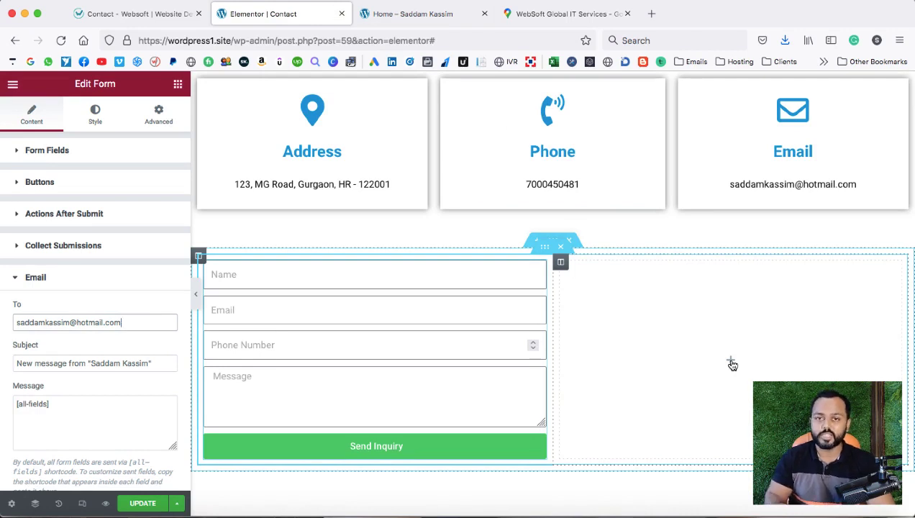
Drag an HTML widget, found by searching 'htm', into the empty right column.
click(730, 361)
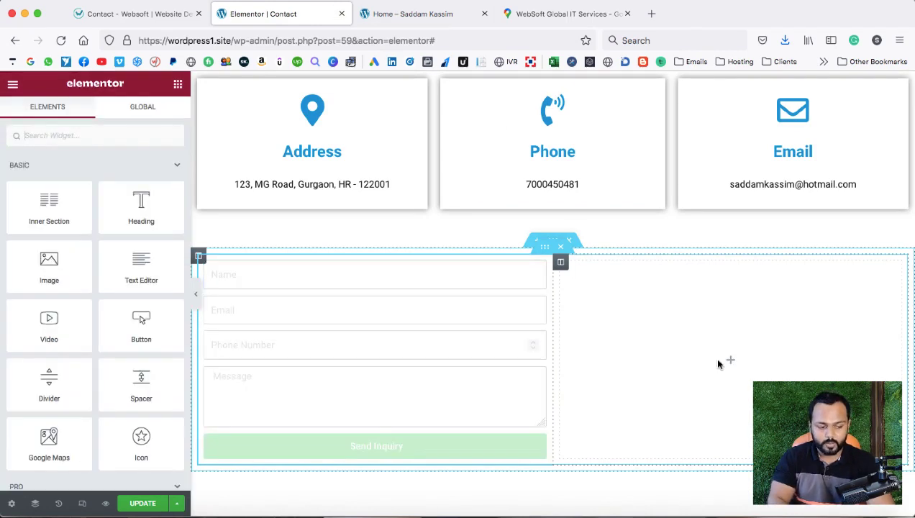
text(html)
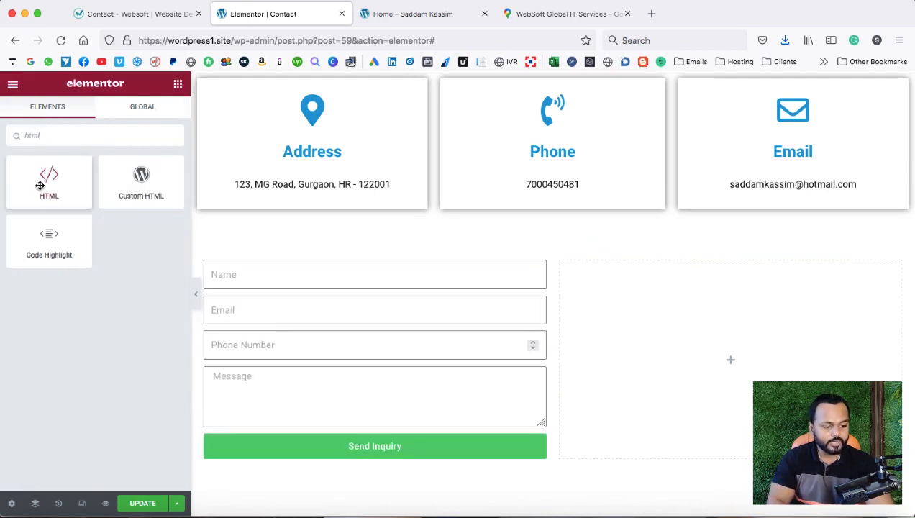
drag(45, 181, 727, 356)
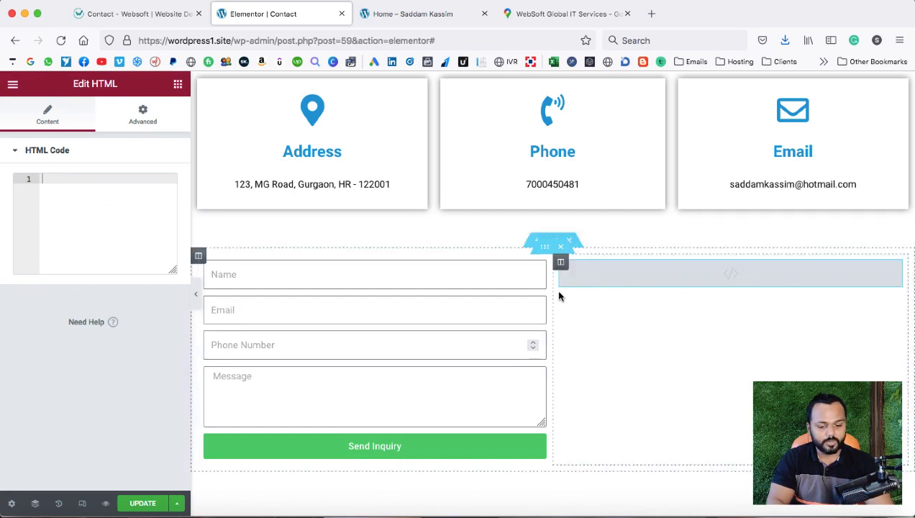
Paste the Google Maps iframe code into the HTML widget's code box.
right_click(59, 180)
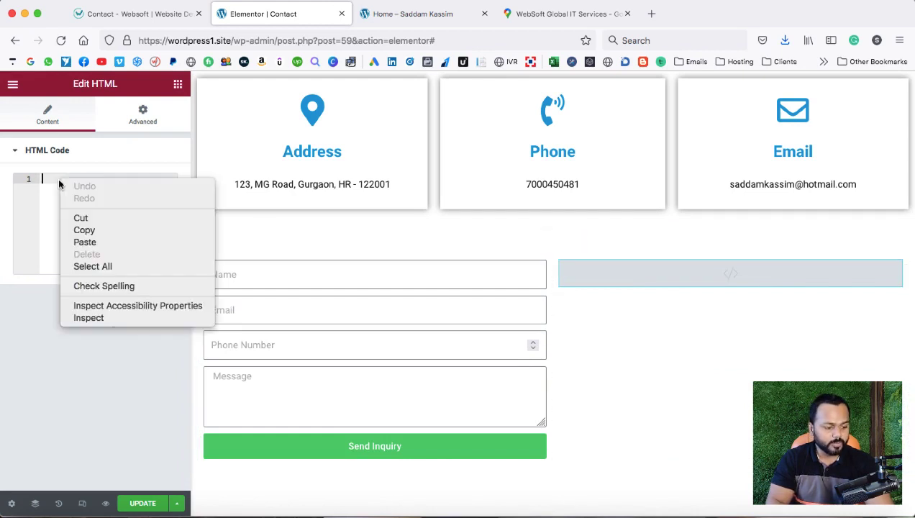
click(84, 244)
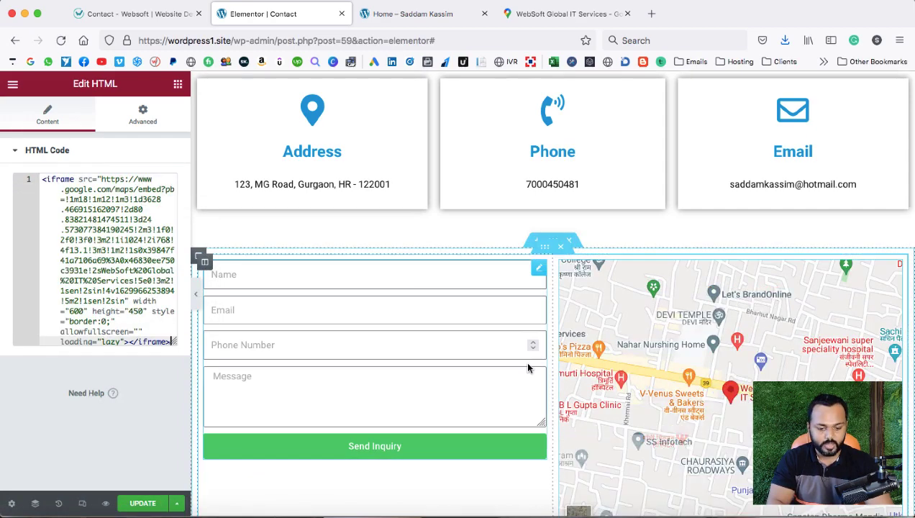
scroll(501, 474, down, 5)
scroll(499, 484, up, 3)
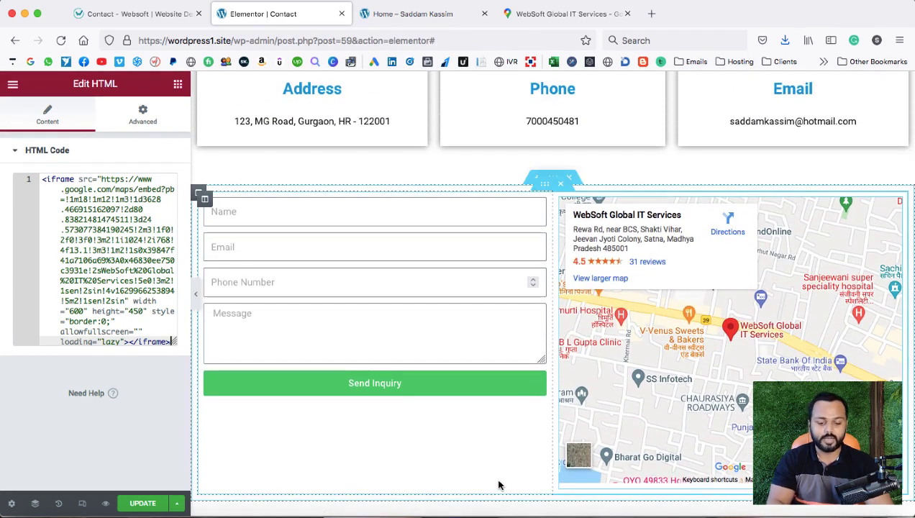
click(205, 202)
Set the form column's Vertical Align to Middle and update the page.
click(125, 208)
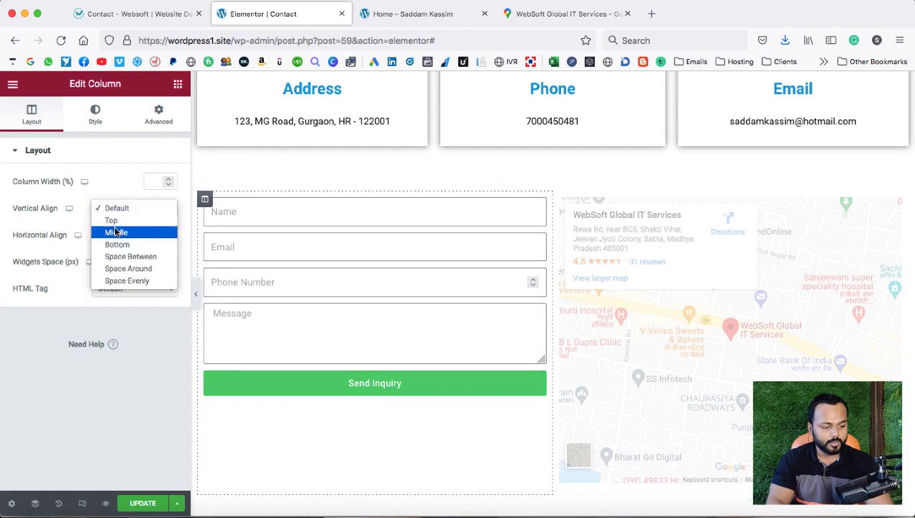
click(116, 231)
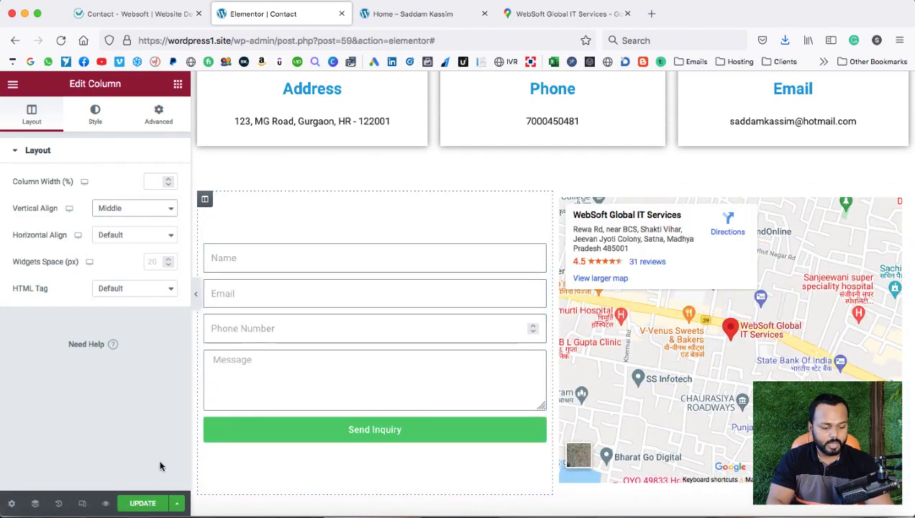
click(143, 502)
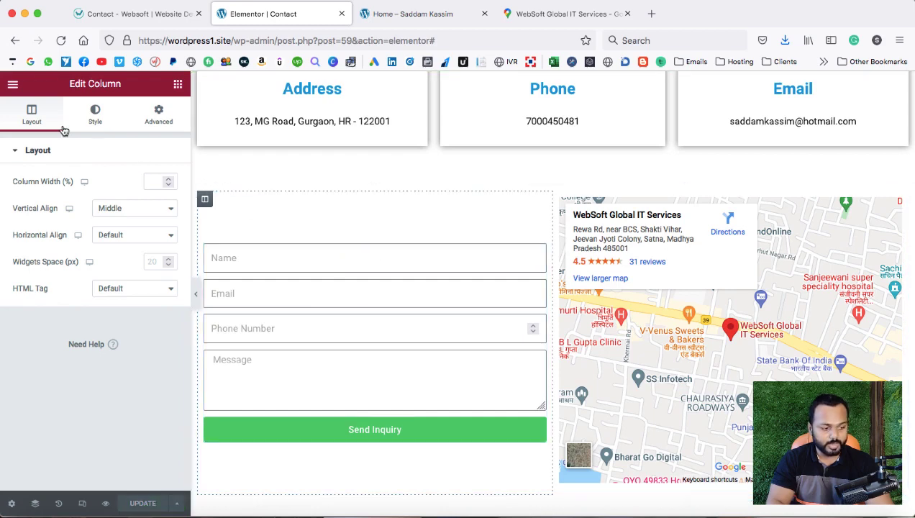
click(12, 83)
right_click(64, 279)
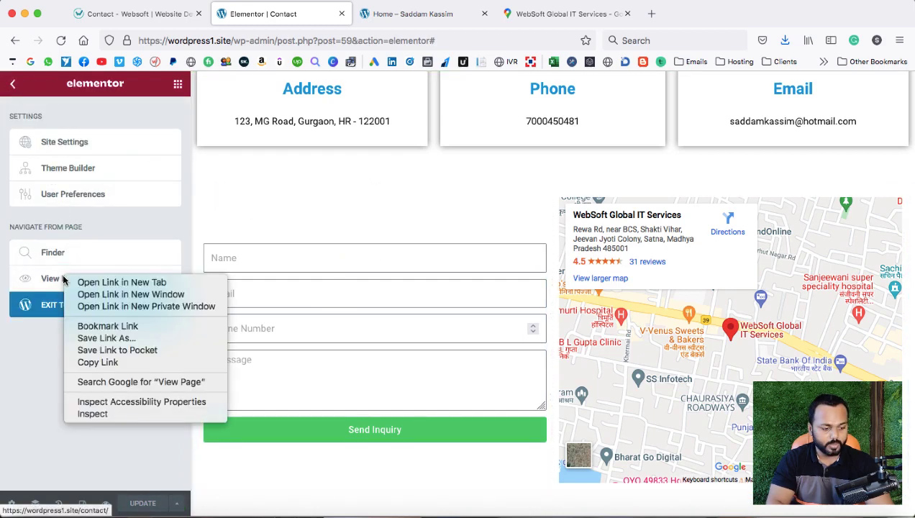
View the published contact page in a new tab, panning the embedded WebSoft map beside the form.
click(76, 282)
click(409, 16)
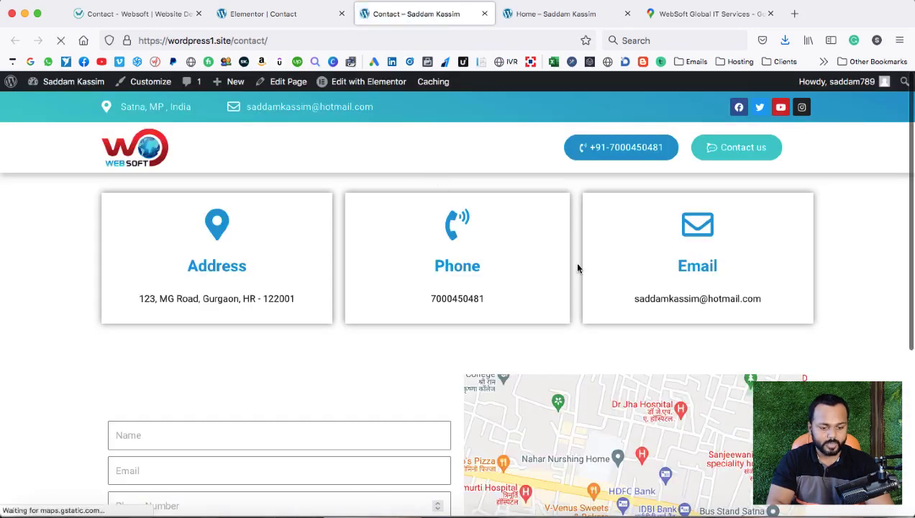
scroll(381, 331, down, 5)
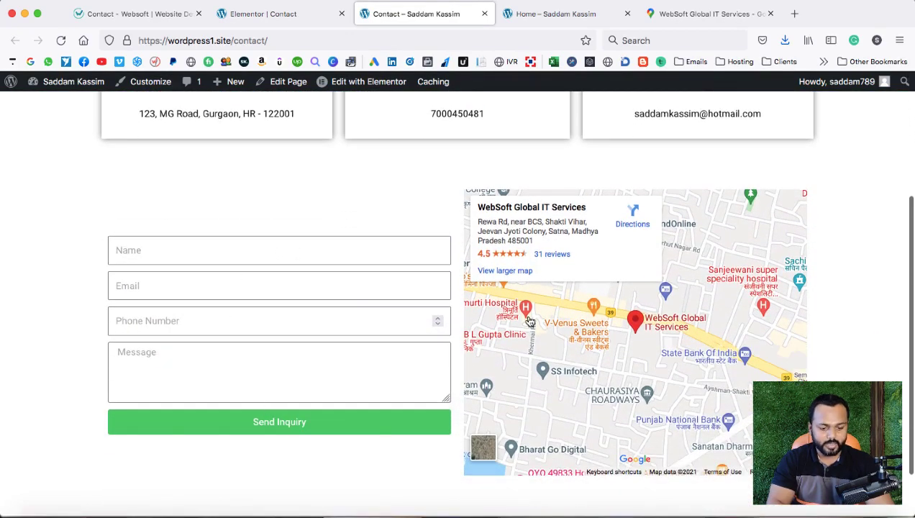
mouse_move(719, 339)
mouse_down()
mouse_move(667, 337)
mouse_move(672, 348)
mouse_up()
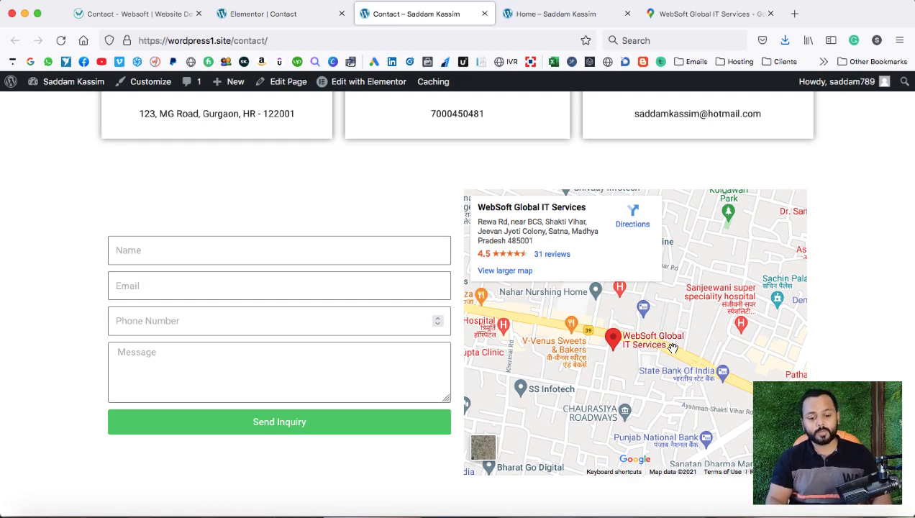
Return to the original Websoft contact page and dismiss the header phone-call prompt.
click(146, 14)
scroll(317, 237, down, 15)
scroll(323, 257, up, 3)
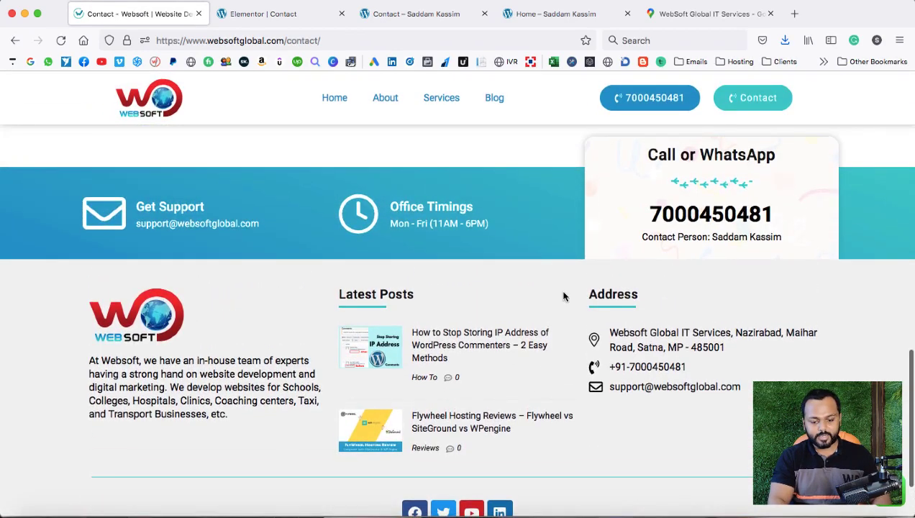
click(646, 99)
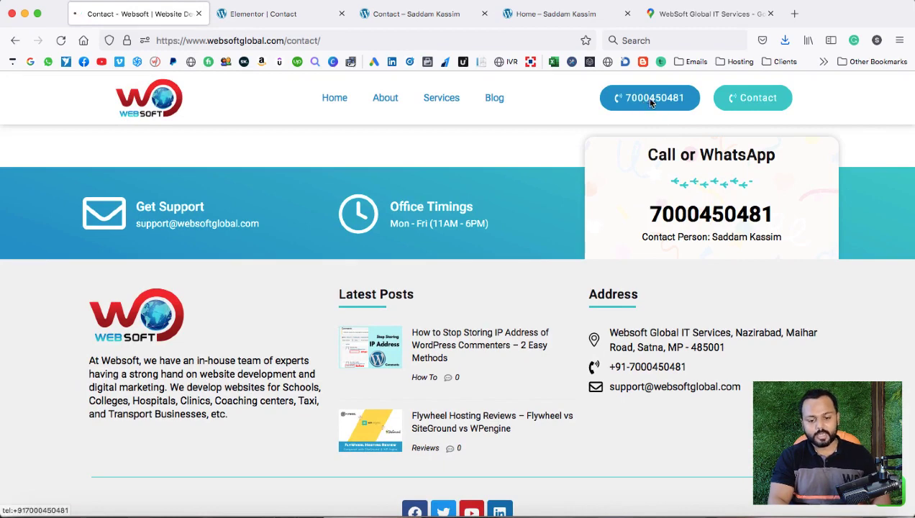
click(451, 158)
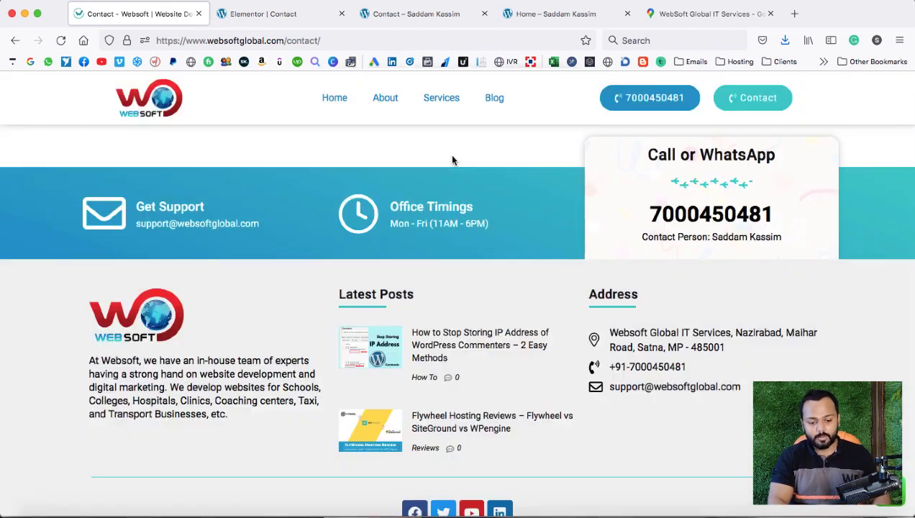
scroll(455, 199, up, 1)
scroll(456, 199, up, 3)
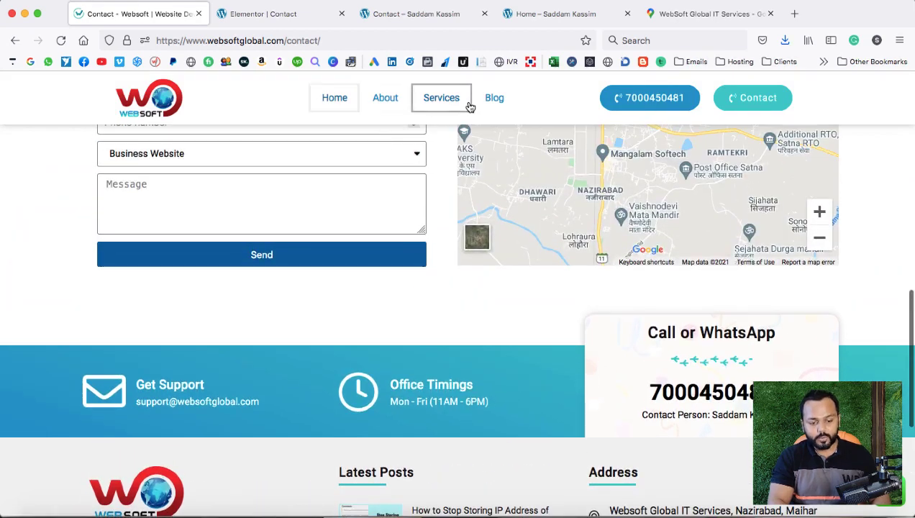
Go to the Websoft home page and browse down to its 4.7 Google rating and 832+ projects section.
click(154, 112)
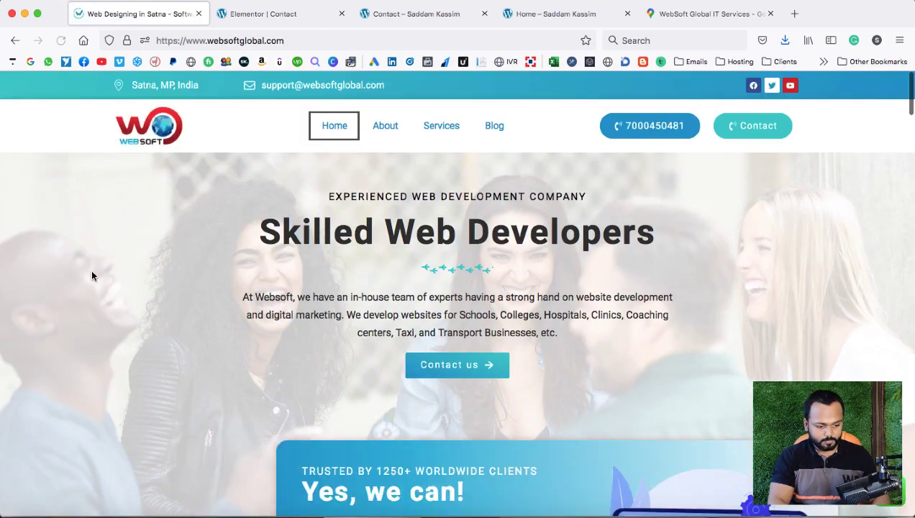
scroll(122, 317, down, 4)
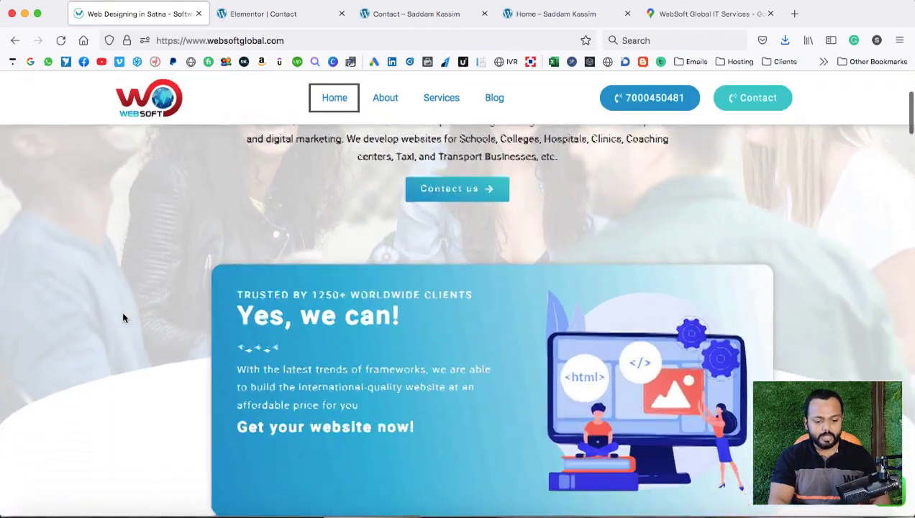
scroll(123, 318, up, 3)
scroll(122, 318, down, 5)
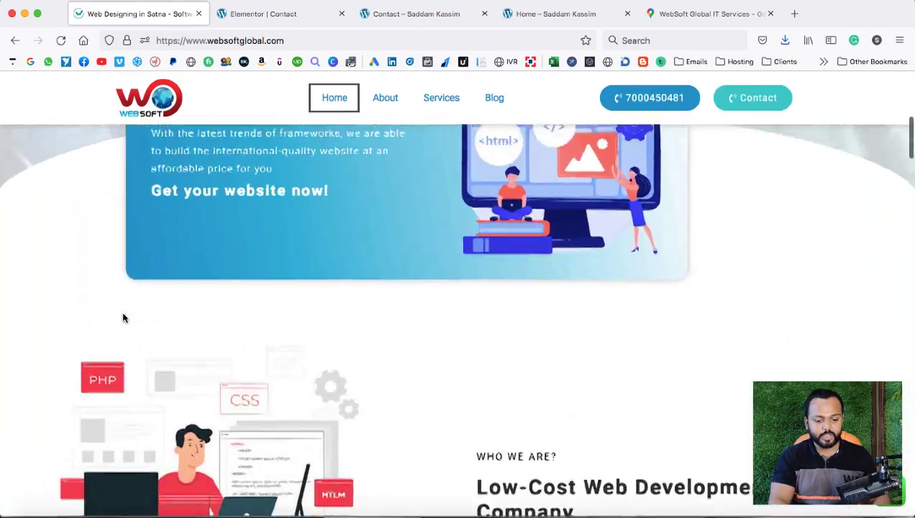
scroll(122, 317, up, 2)
scroll(122, 318, down, 3)
scroll(122, 317, down, 2)
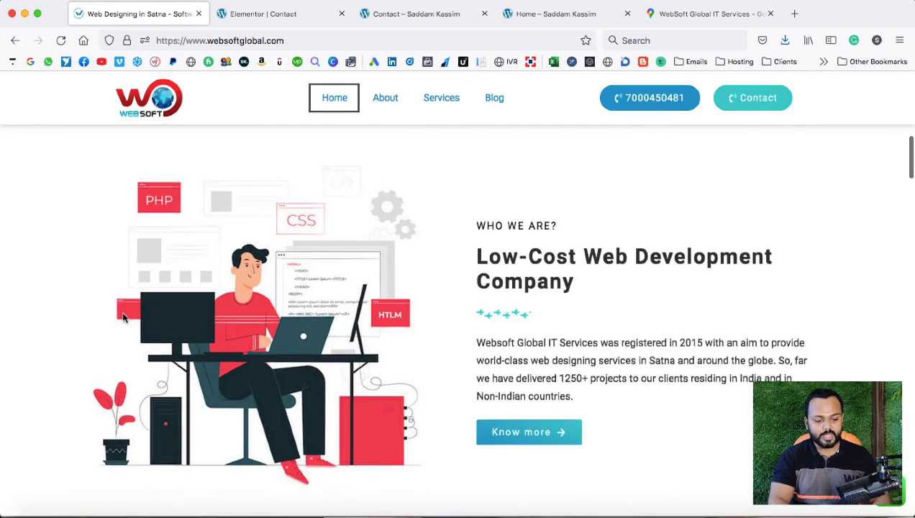
scroll(122, 317, up, 5)
scroll(123, 317, down, 6)
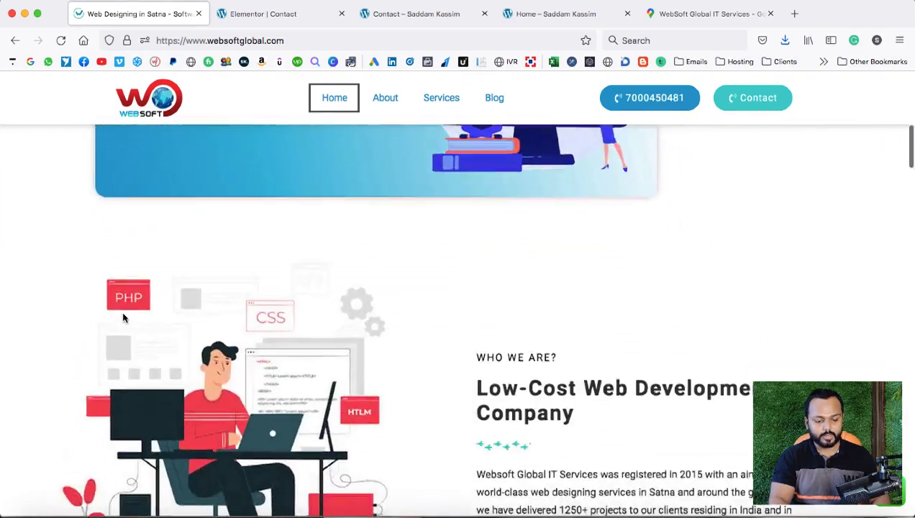
scroll(123, 318, down, 4)
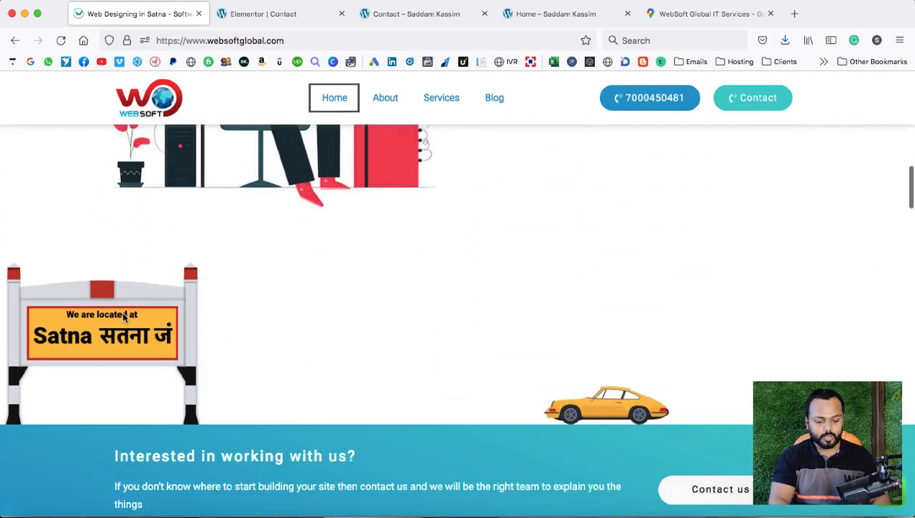
scroll(122, 317, up, 2)
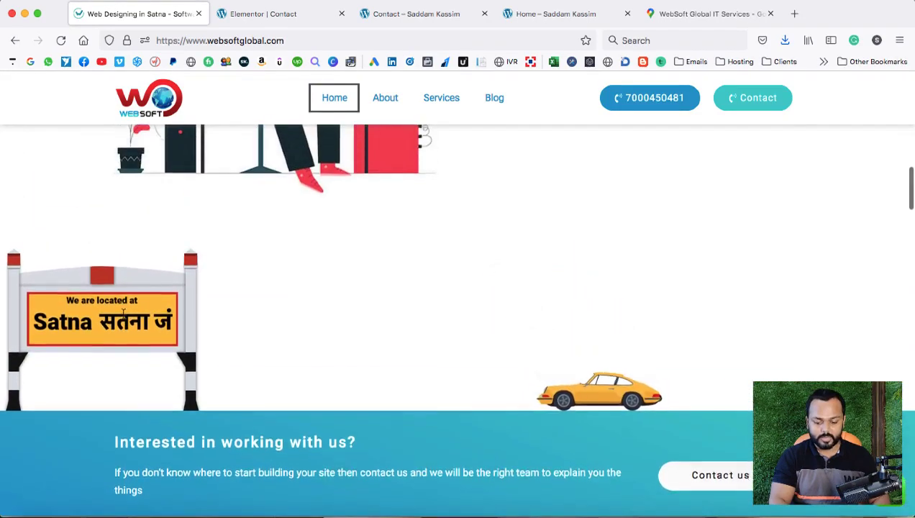
scroll(122, 314, down, 6)
scroll(122, 312, down, 5)
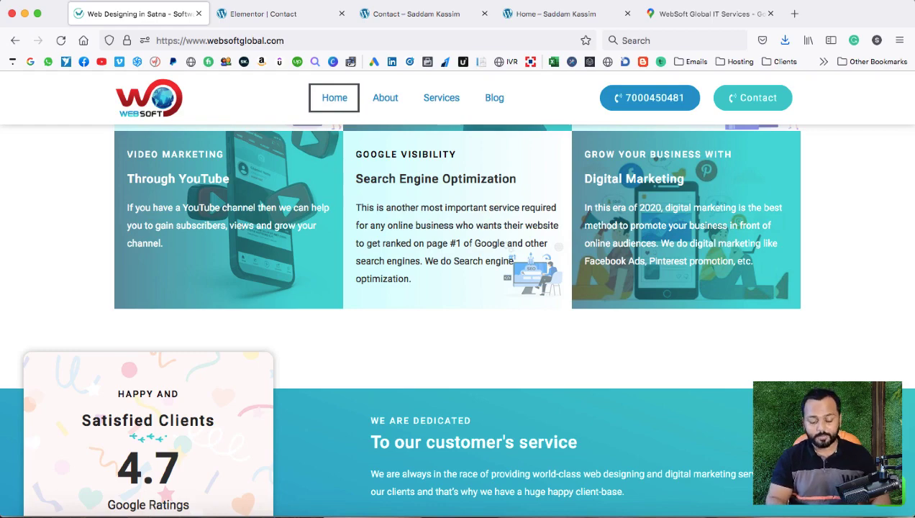
scroll(458, 318, down, 5)
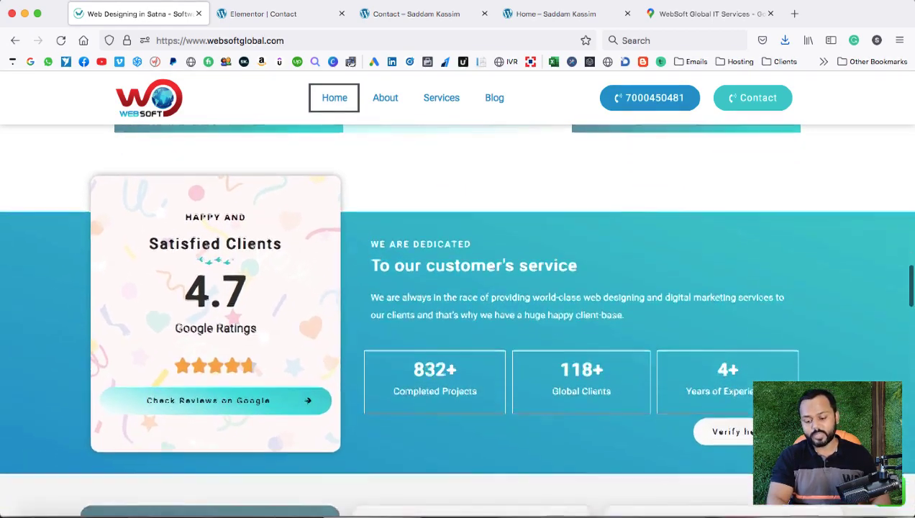
scroll(457, 319, down, 2)
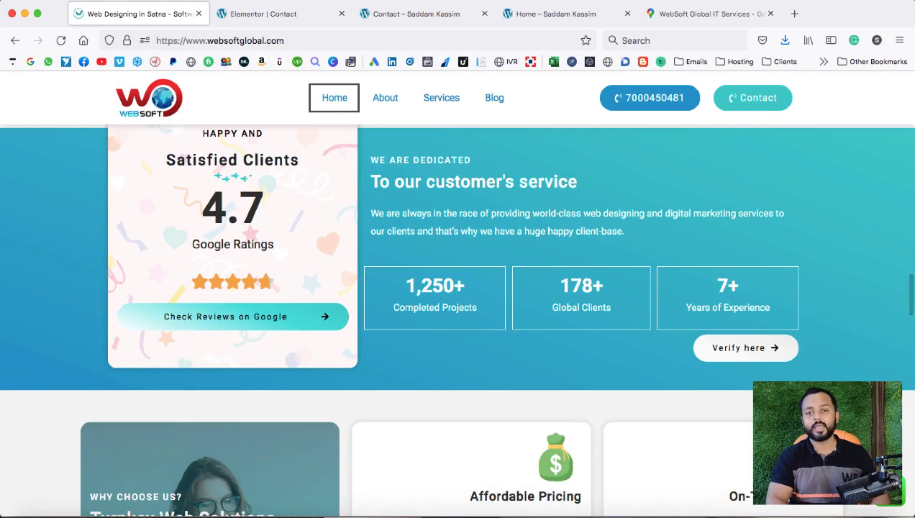